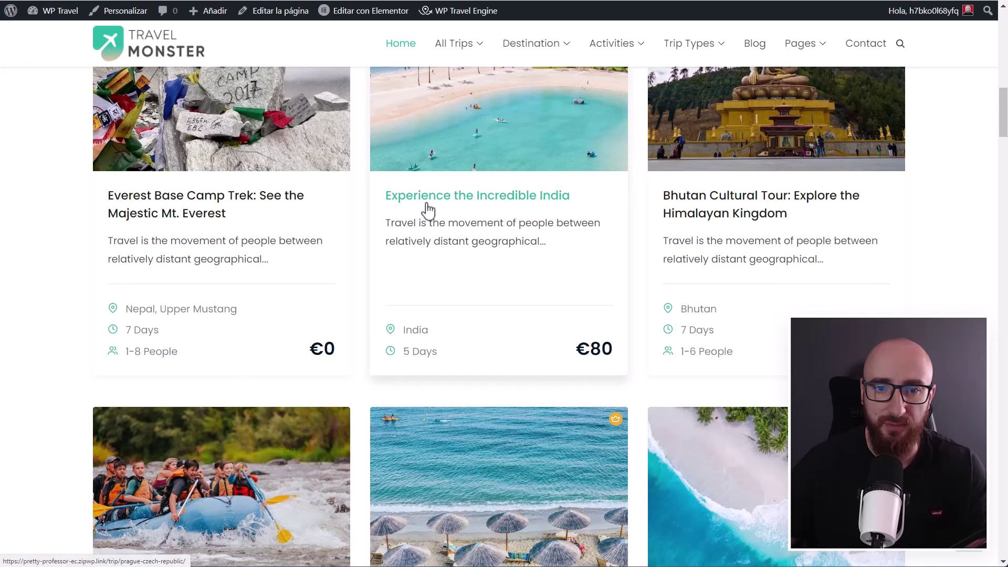
# - Open the Experience the Incredible India trip page and scroll through its trip details
pyautogui.click(443, 202)
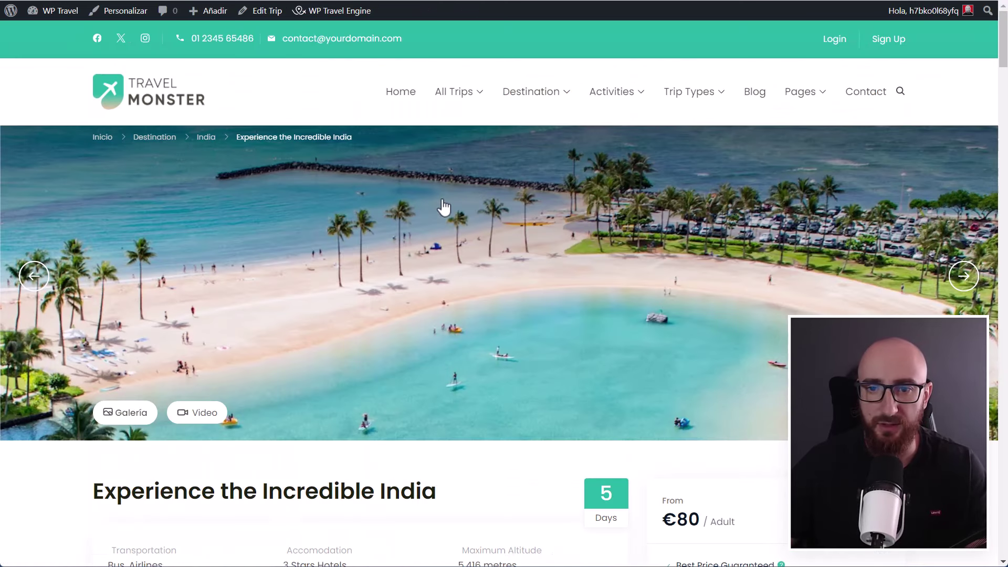
pyautogui.scroll(-3, 167, 353)
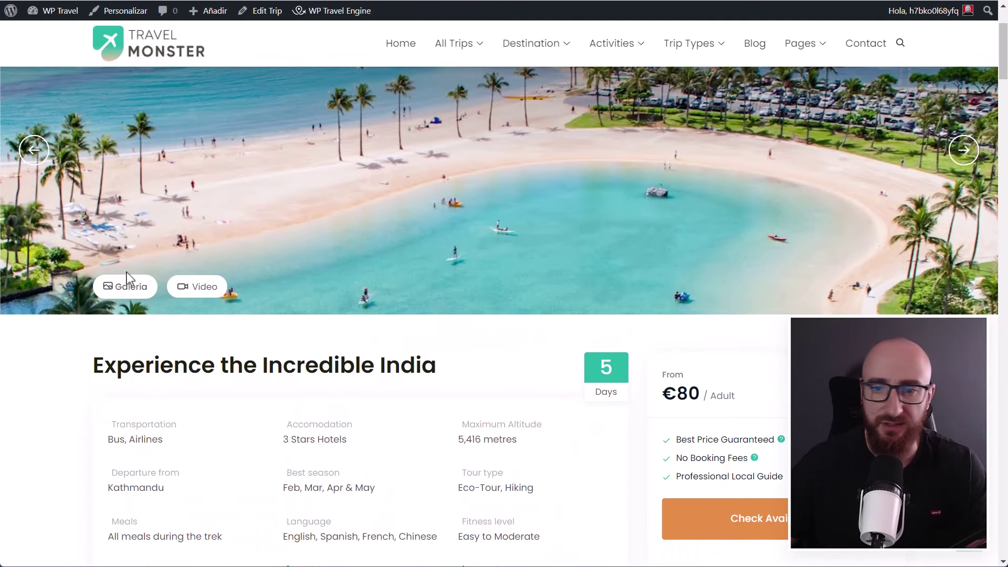
pyautogui.scroll(3, 279, 306)
pyautogui.scroll(-6, 266, 315)
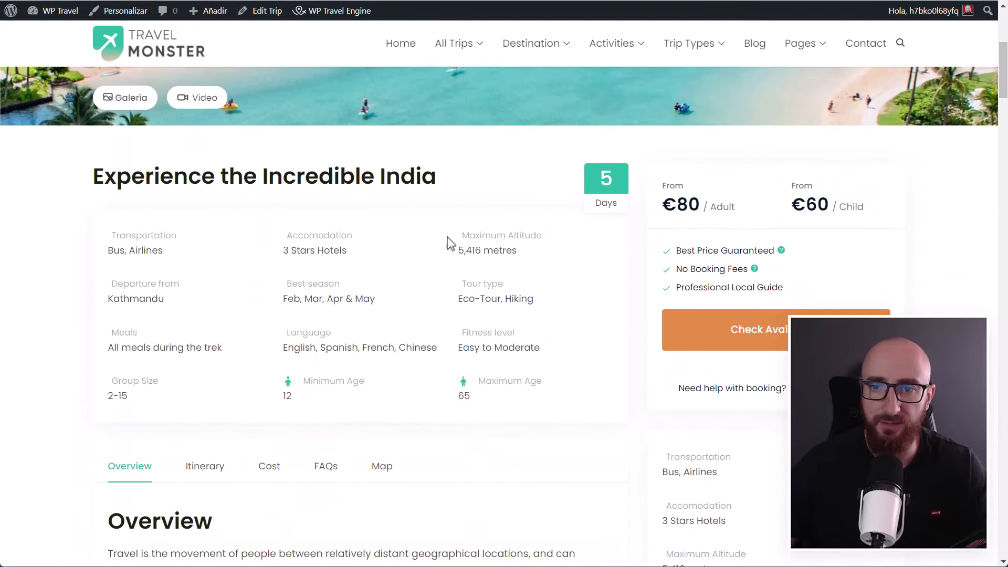
pyautogui.scroll(-2, 390, 302)
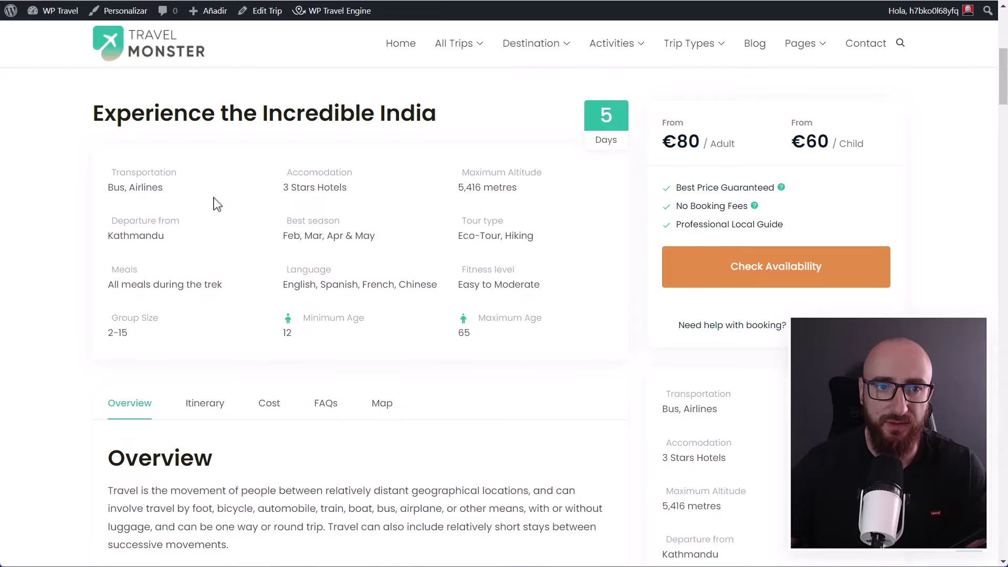
pyautogui.scroll(-6, 214, 202)
pyautogui.scroll(-8, 219, 185)
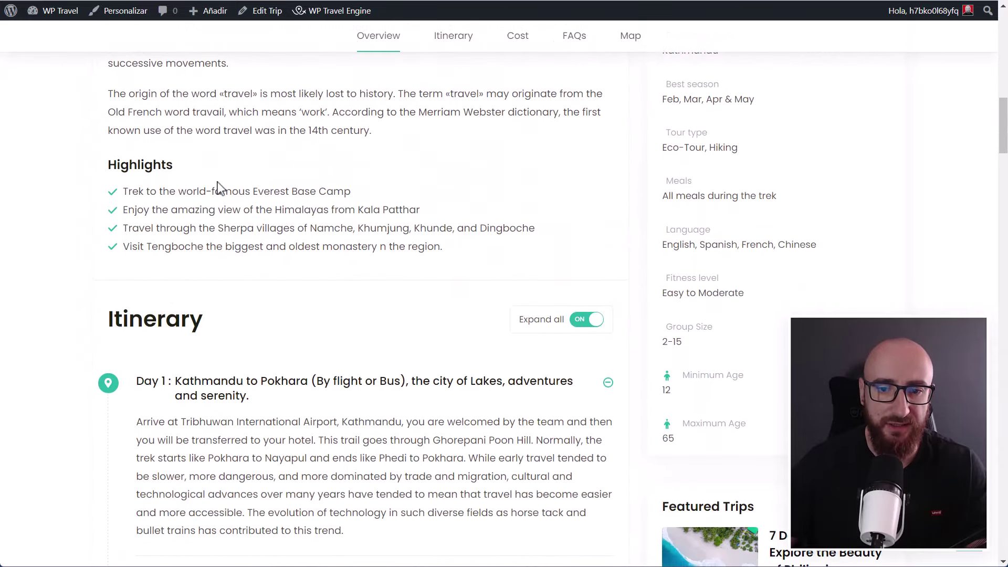
pyautogui.scroll(11, 221, 257)
# - Review the trip's Itinerary, Cost and FAQs sections, then scroll down to the enquiry form
pyautogui.click(204, 277)
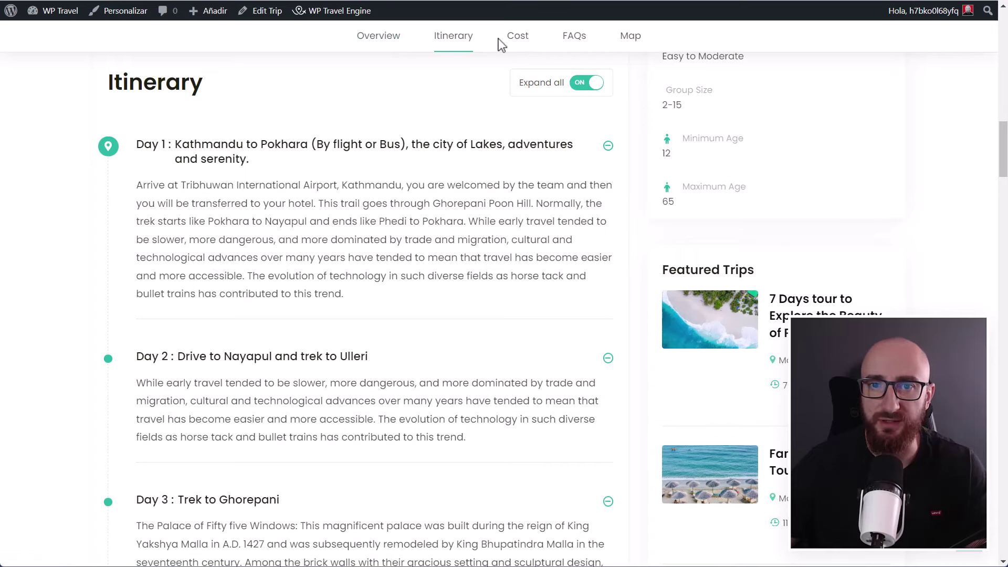
pyautogui.click(516, 42)
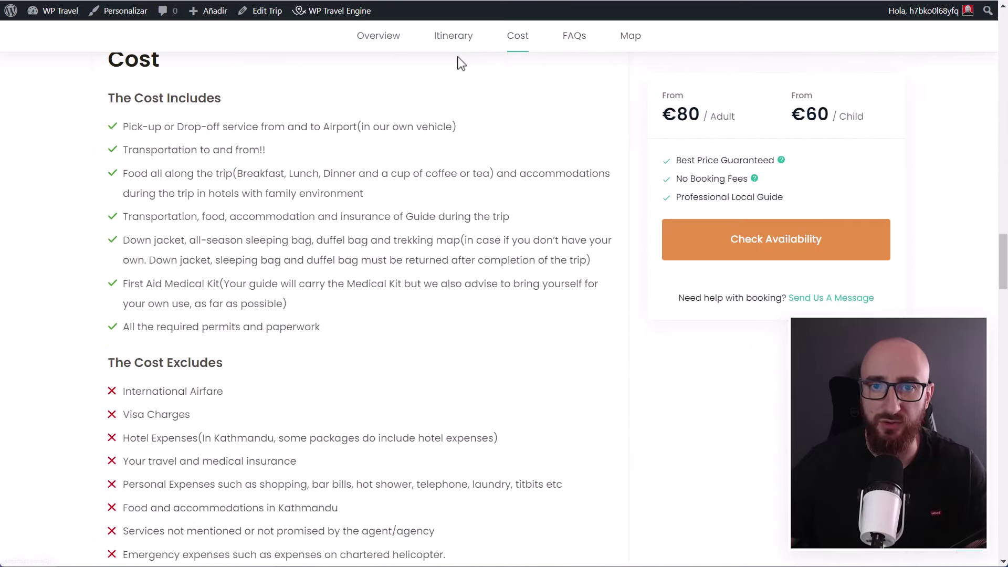
pyautogui.click(576, 51)
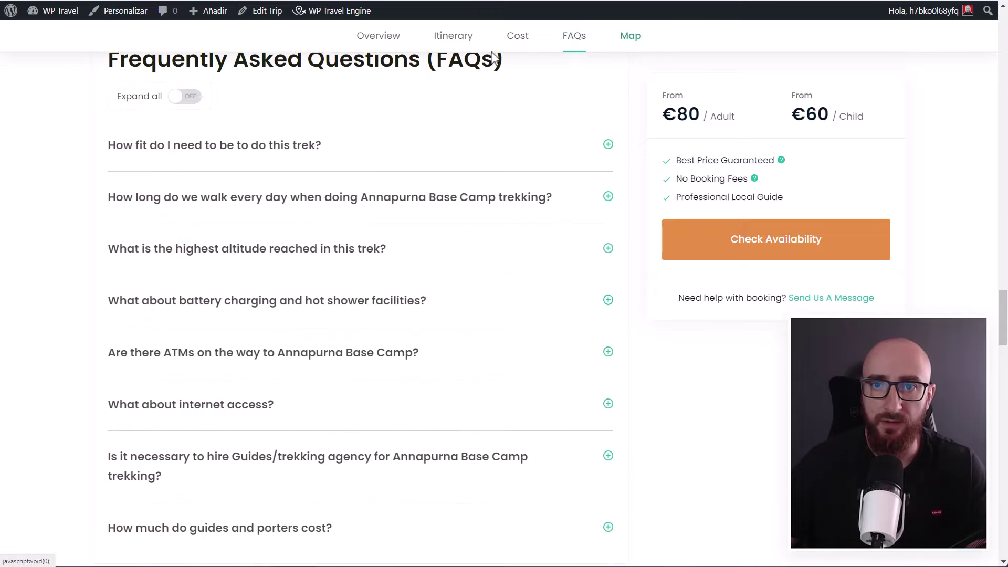
pyautogui.scroll(-2, 568, 48)
pyautogui.click(509, 45)
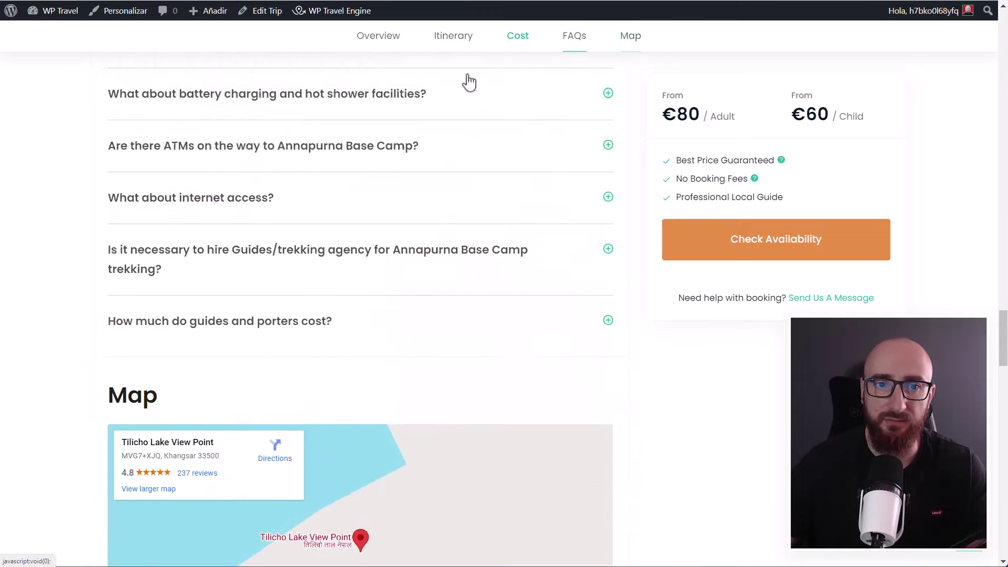
pyautogui.scroll(-15, 319, 401)
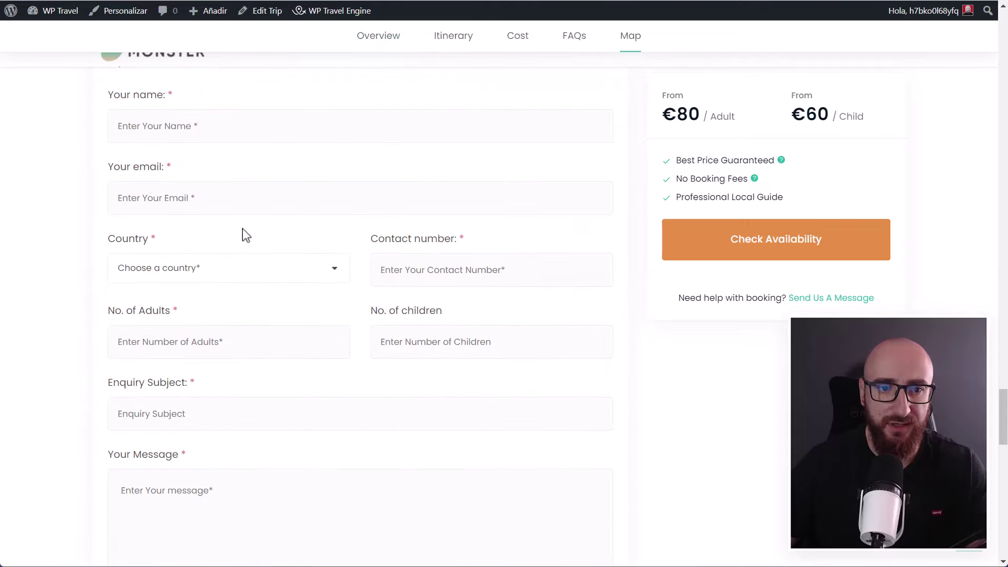
pyautogui.scroll(2, 228, 291)
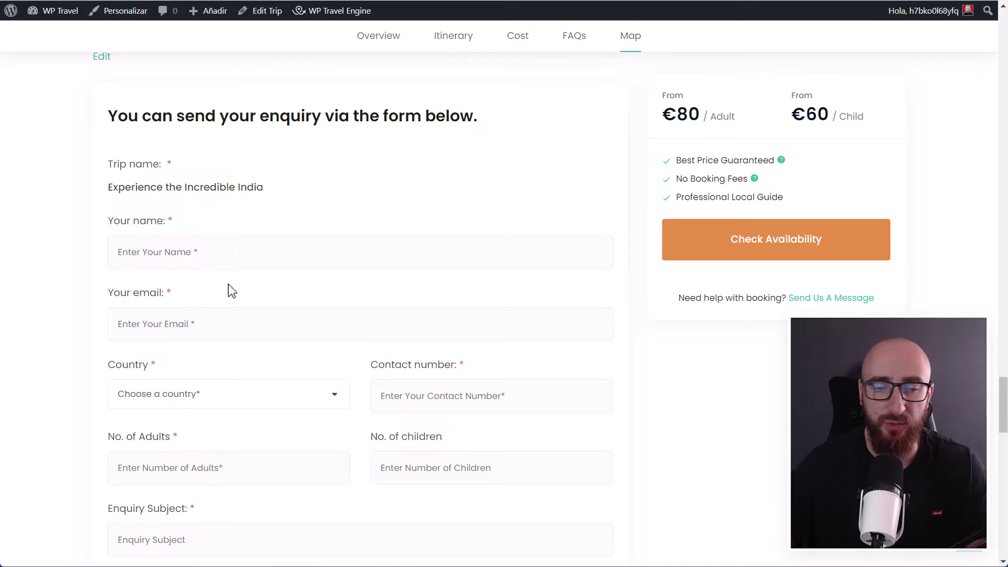
pyautogui.scroll(-6, 228, 291)
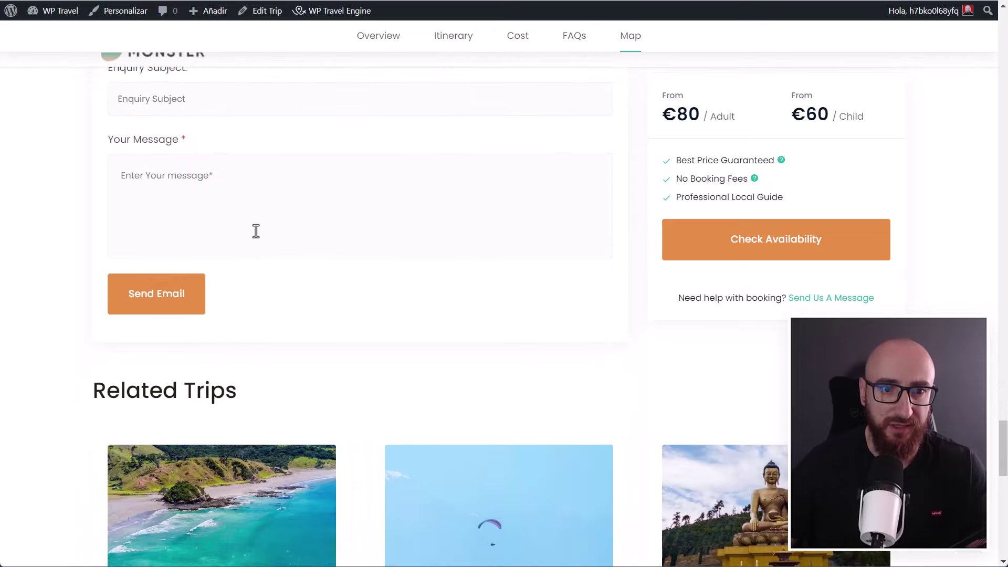
pyautogui.scroll(2, 258, 230)
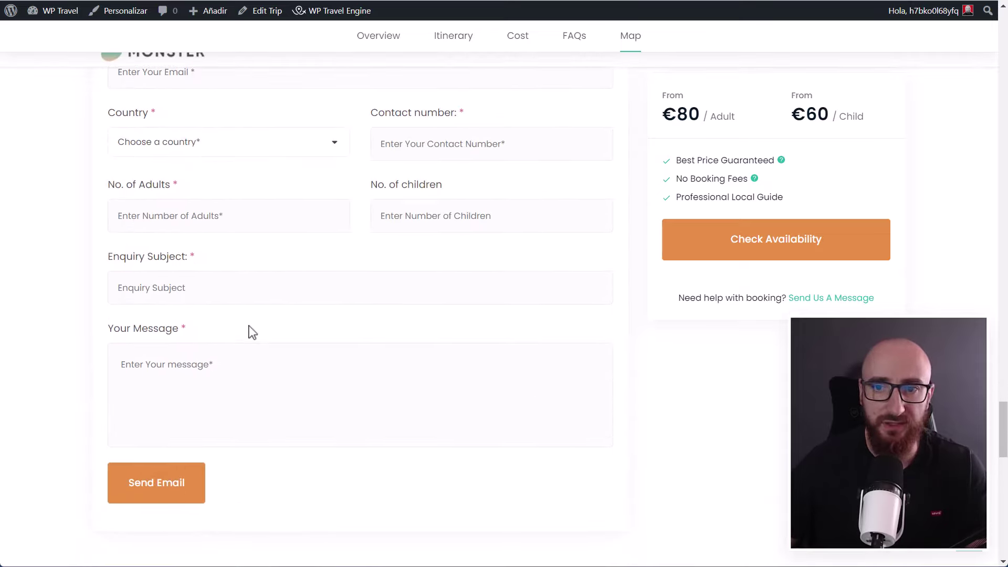
pyautogui.scroll(-7, 251, 331)
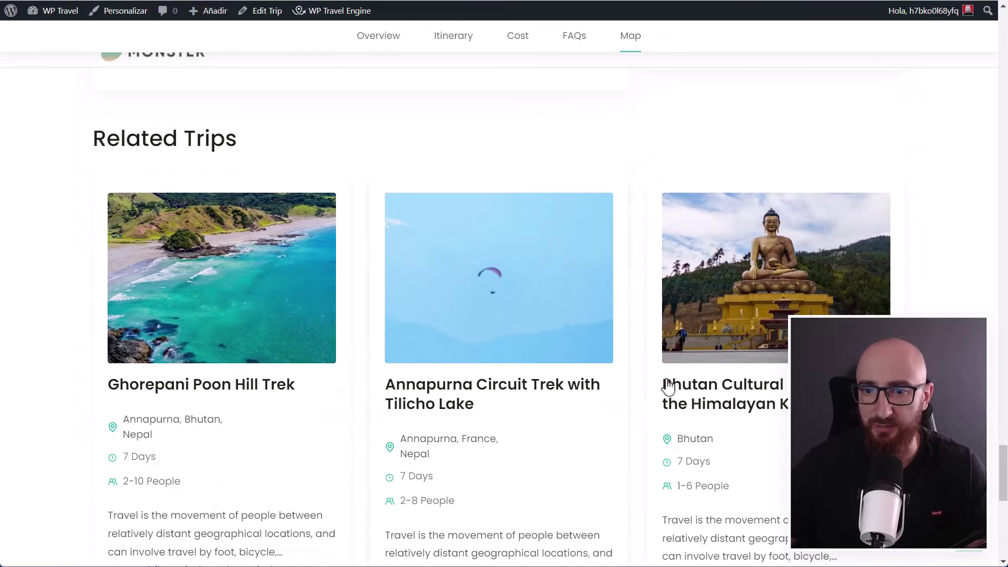
pyautogui.scroll(11, 605, 367)
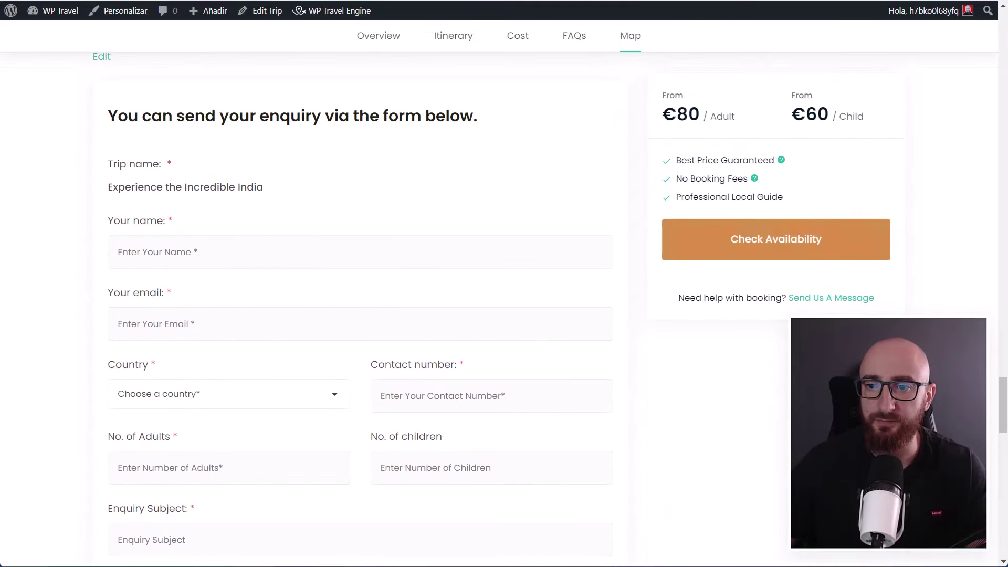
# - Check availability and pick 24 October as the trip's starting date
pyautogui.click(776, 247)
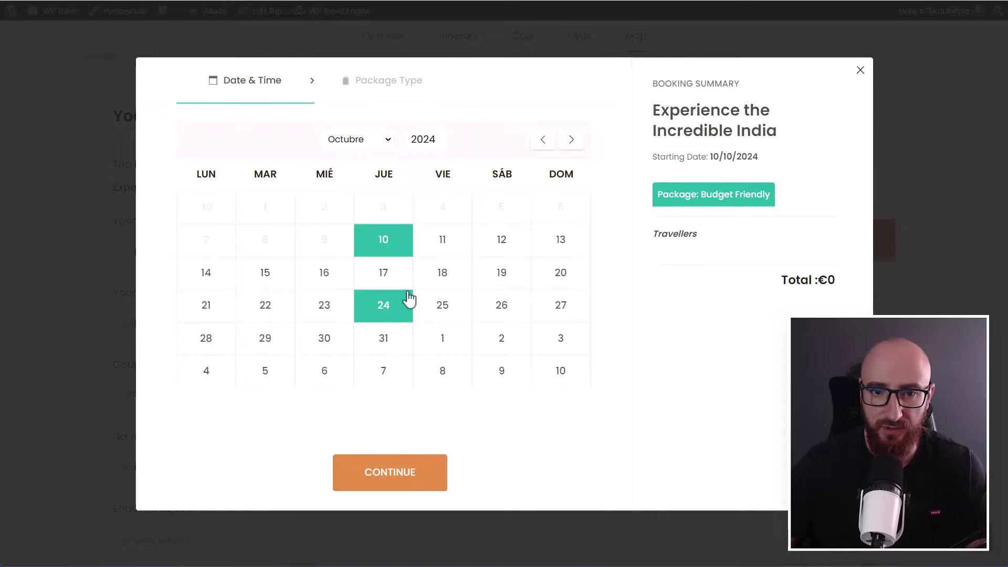
pyautogui.click(386, 304)
pyautogui.click(416, 477)
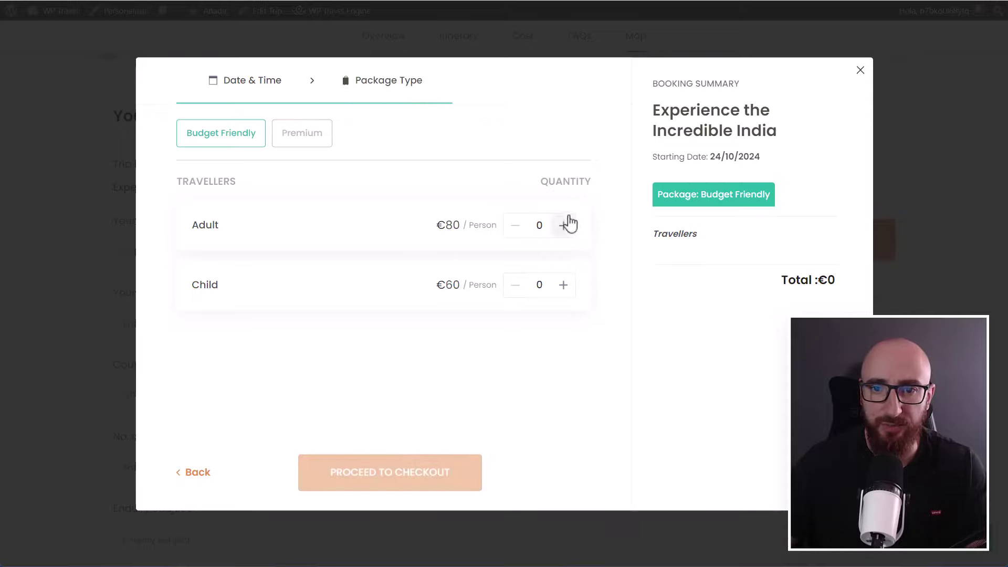
# - Select the Premium package for 2 adults and 1 child and proceed to checkout
pyautogui.click(299, 136)
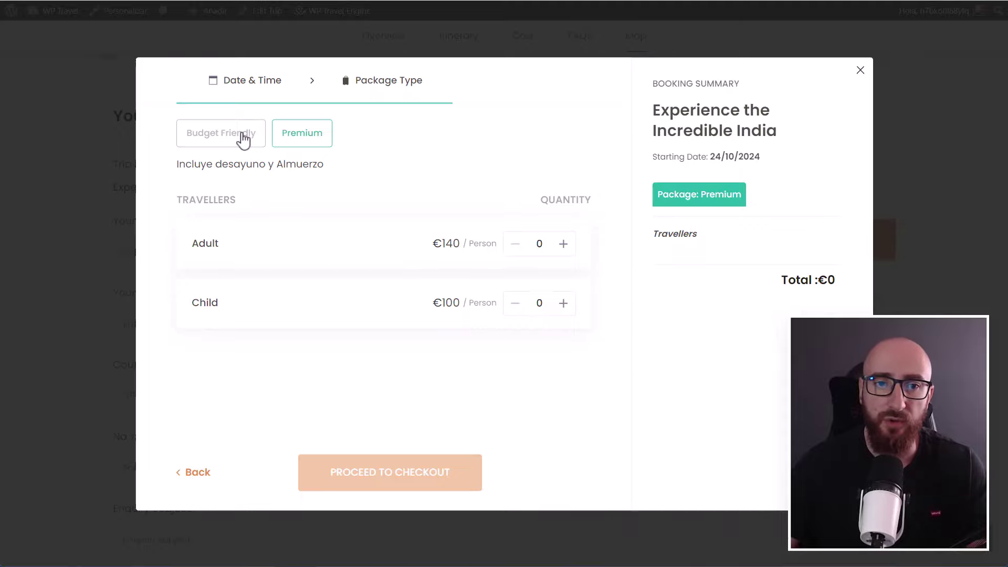
pyautogui.click(565, 243)
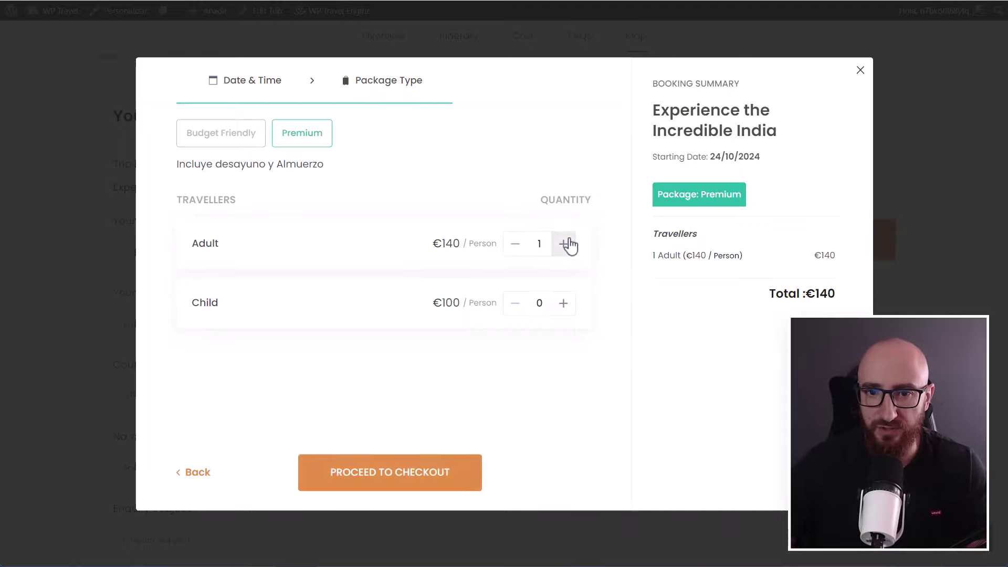
pyautogui.click(566, 245)
pyautogui.click(563, 304)
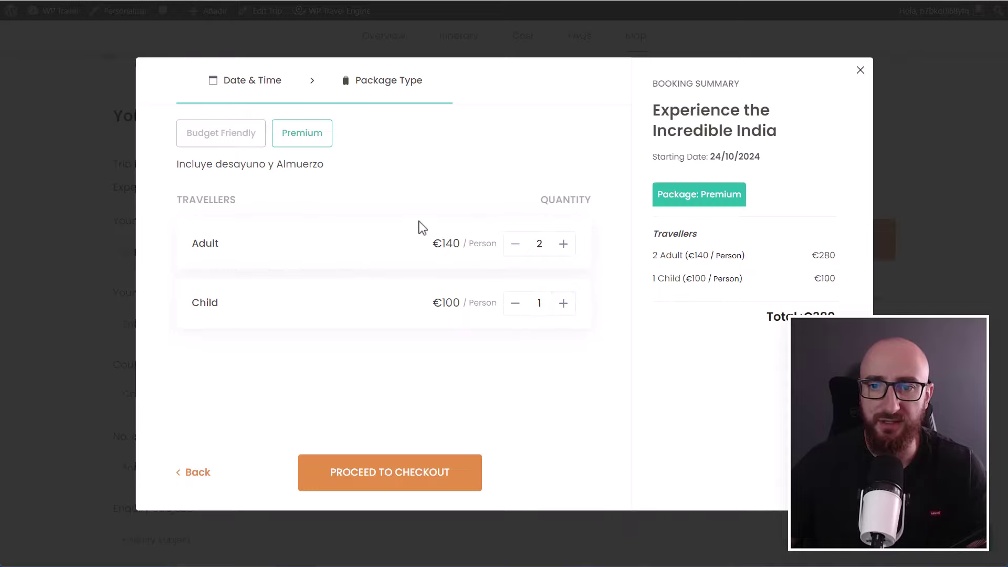
pyautogui.moveTo(146, 167); pyautogui.dragTo(366, 164)
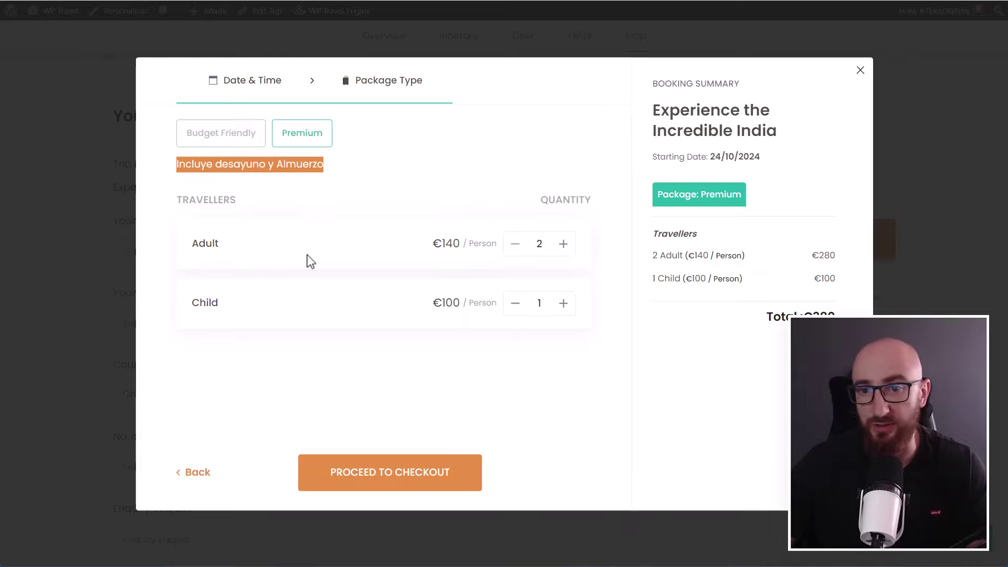
pyautogui.click(419, 463)
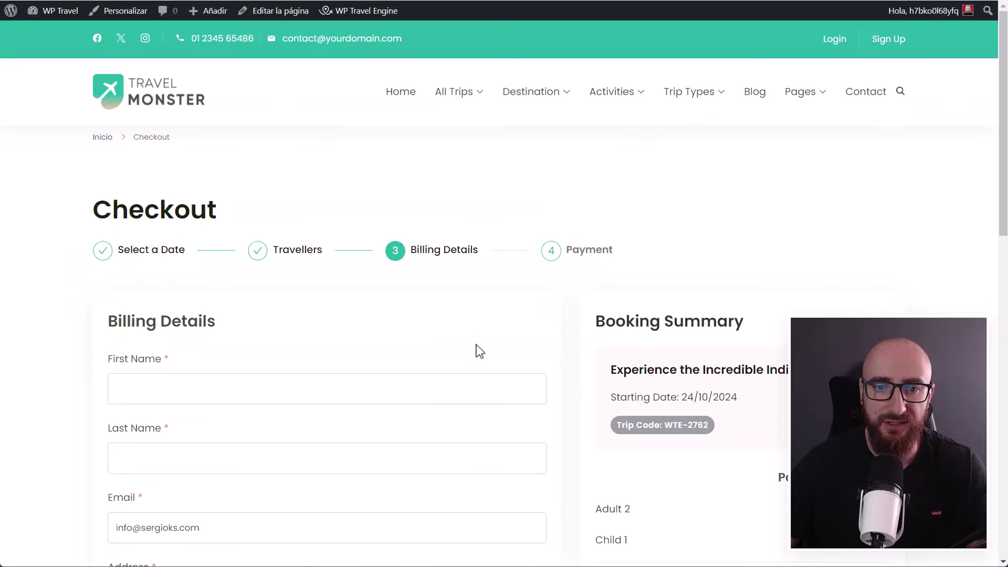
# - Look over the Billing Details checkout page, then return to the Travel Monster home page via the logo
pyautogui.scroll(-5, 319, 331)
pyautogui.scroll(5, 204, 277)
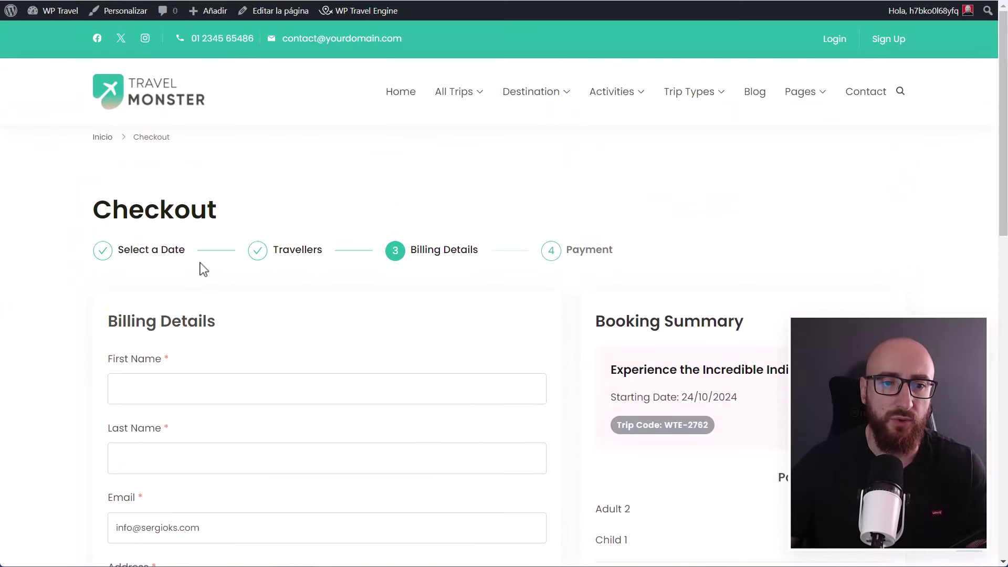
pyautogui.scroll(-10, 207, 295)
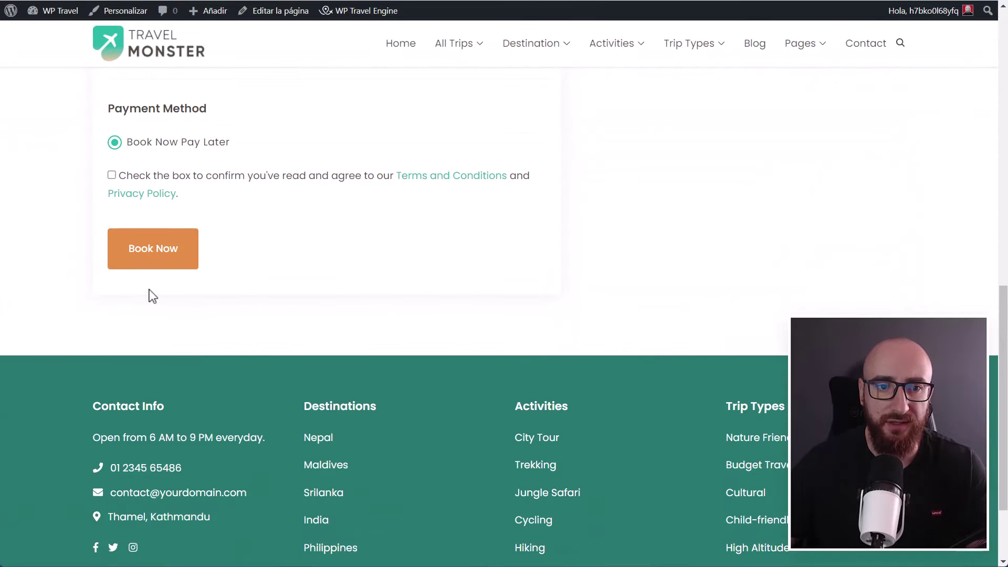
pyautogui.scroll(10, 152, 263)
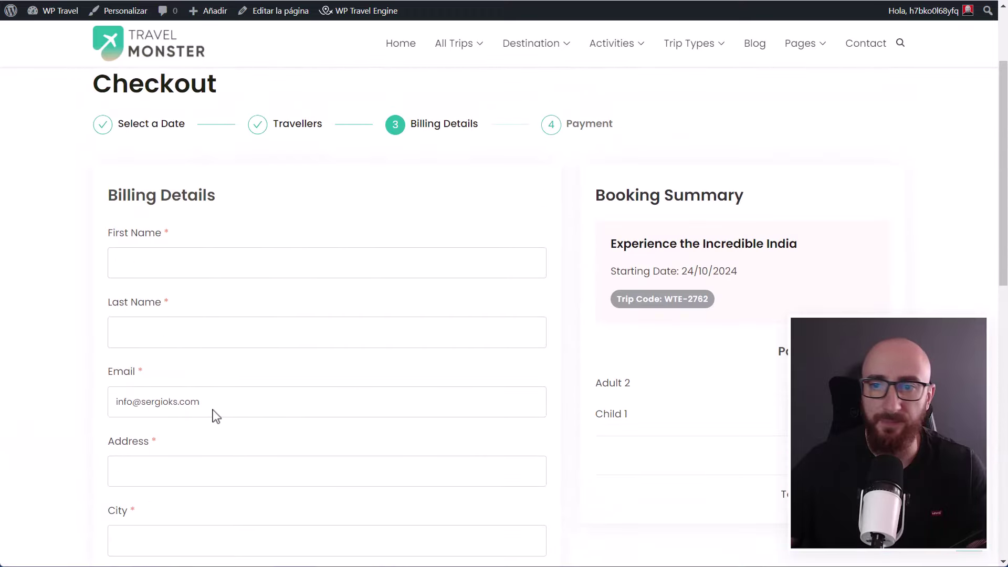
pyautogui.scroll(-5, 259, 331)
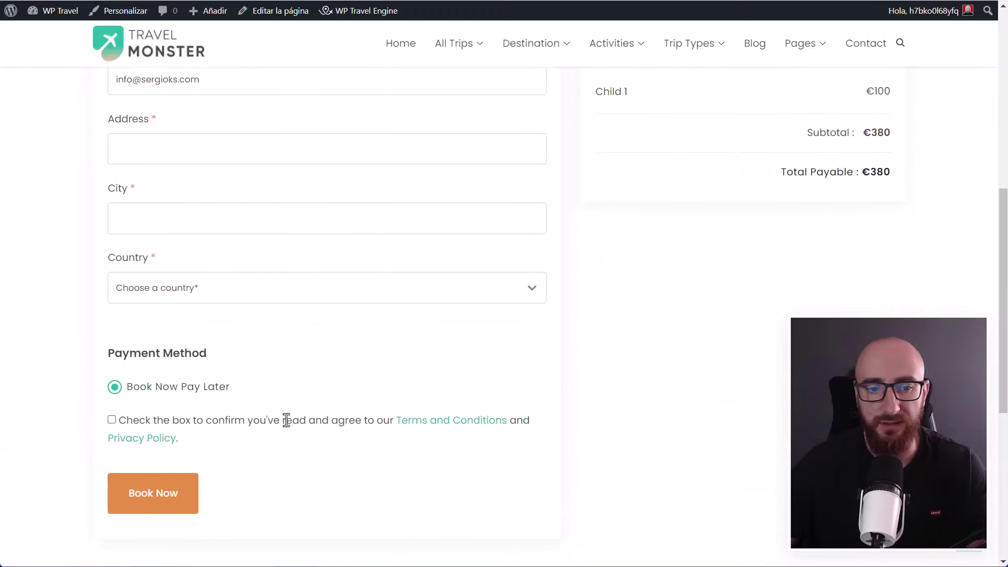
pyautogui.scroll(-1, 286, 420)
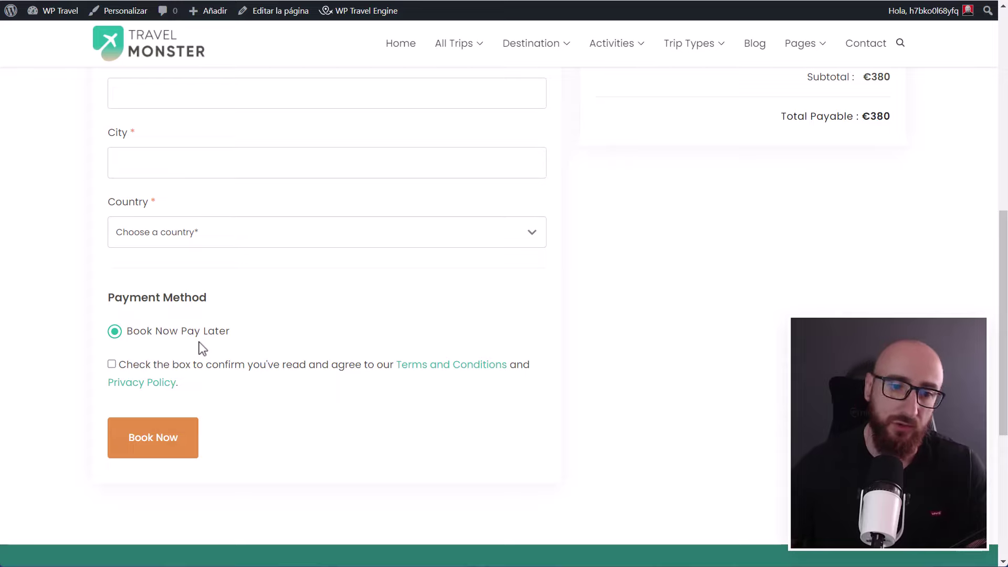
pyautogui.scroll(10, 229, 329)
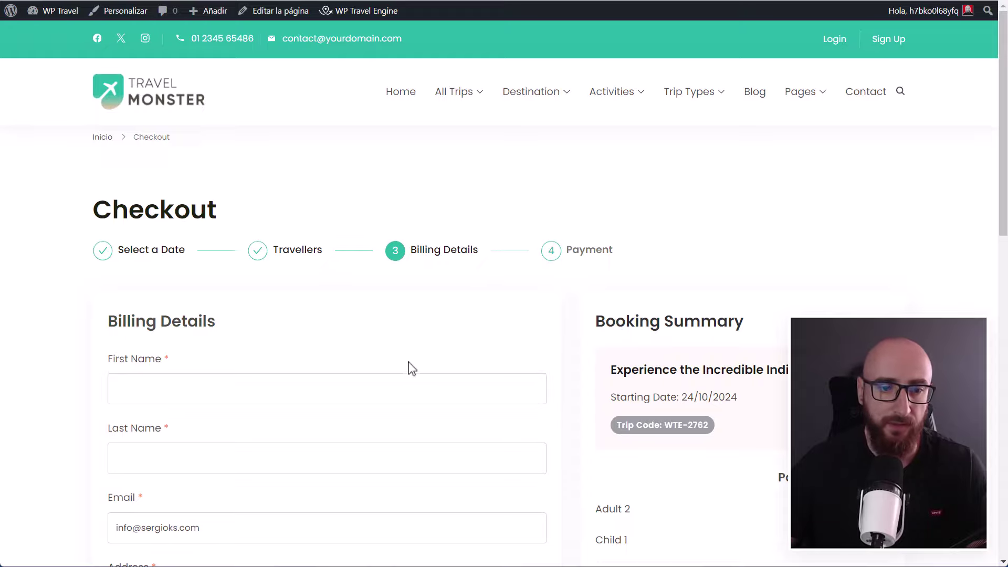
pyautogui.scroll(-10, 408, 366)
pyautogui.scroll(3, 305, 267)
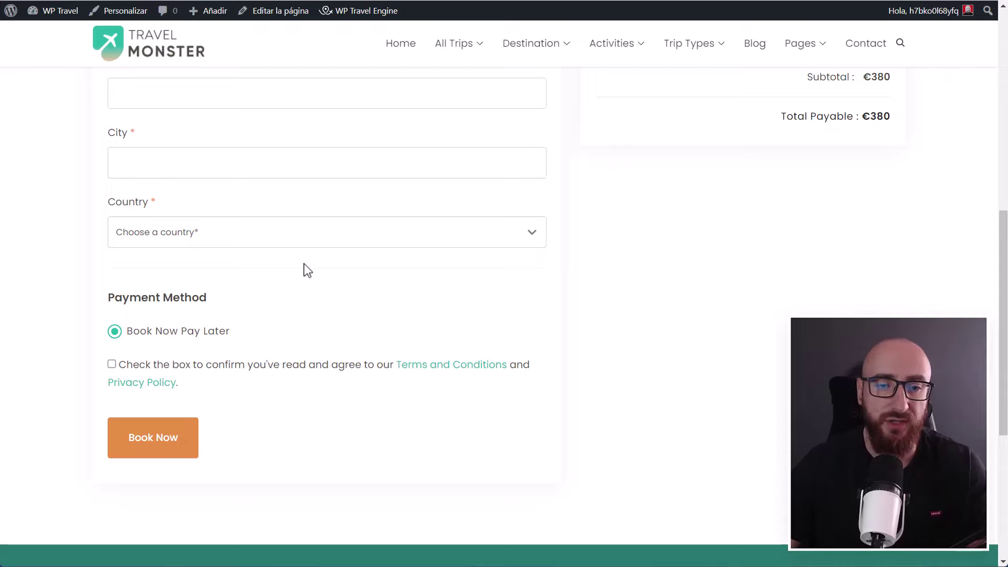
pyautogui.scroll(10, 304, 268)
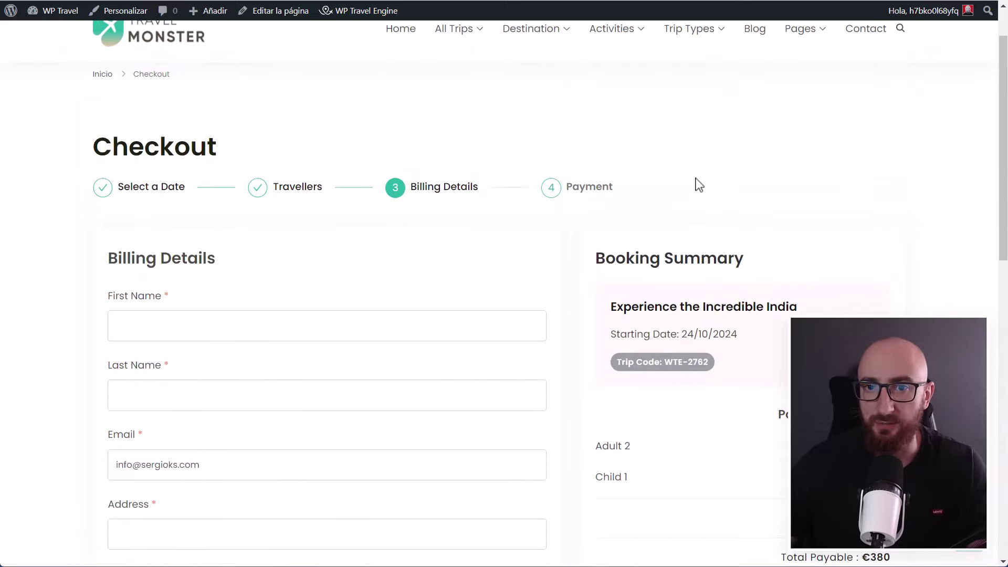
pyautogui.click(150, 96)
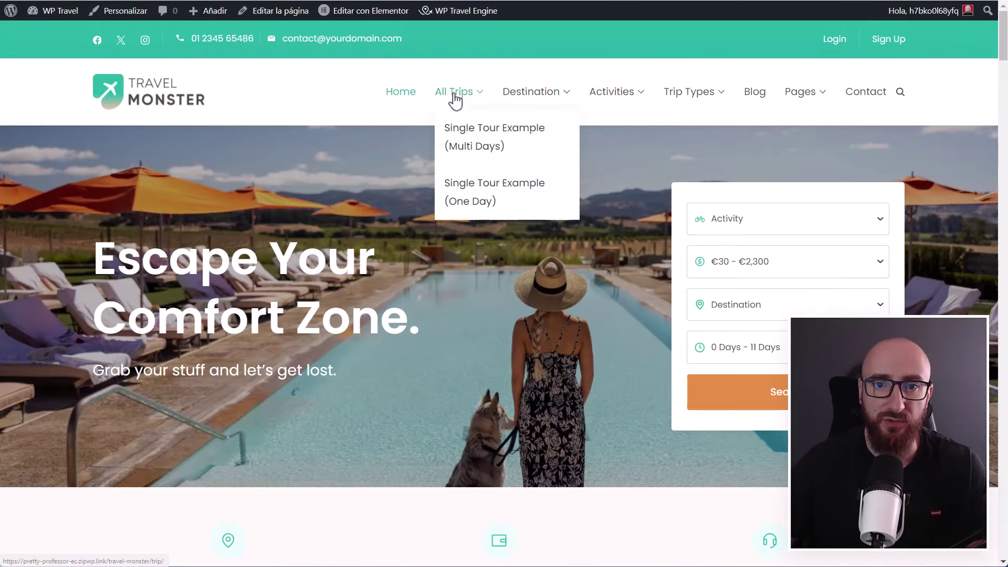
pyautogui.scroll(-15, 339, 162)
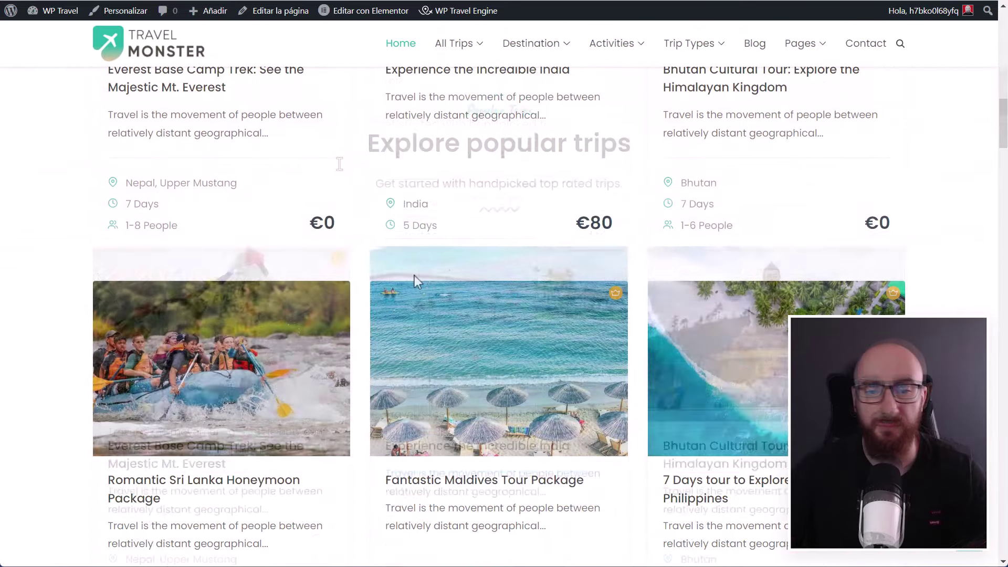
pyautogui.scroll(-7, 418, 282)
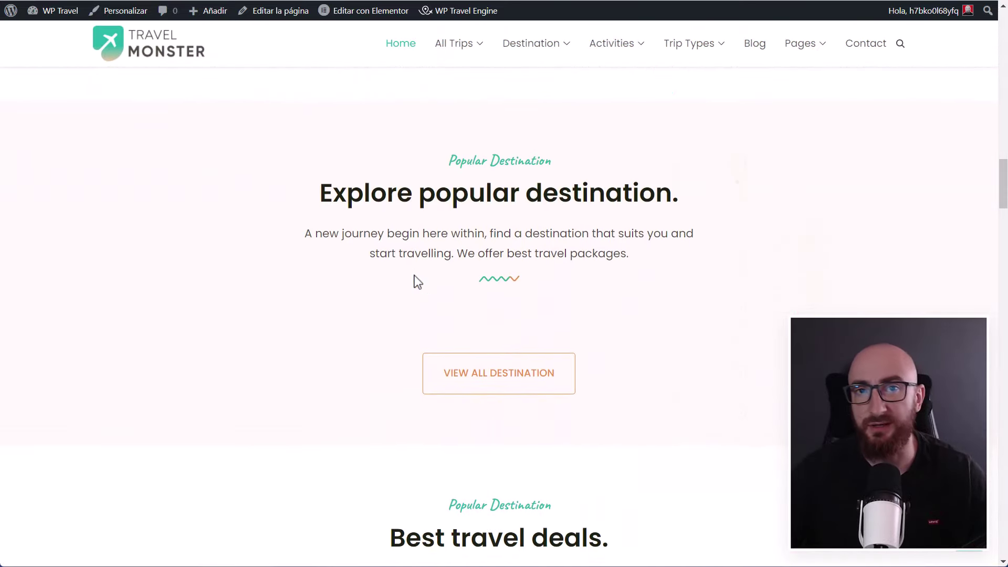
pyautogui.scroll(-10, 417, 282)
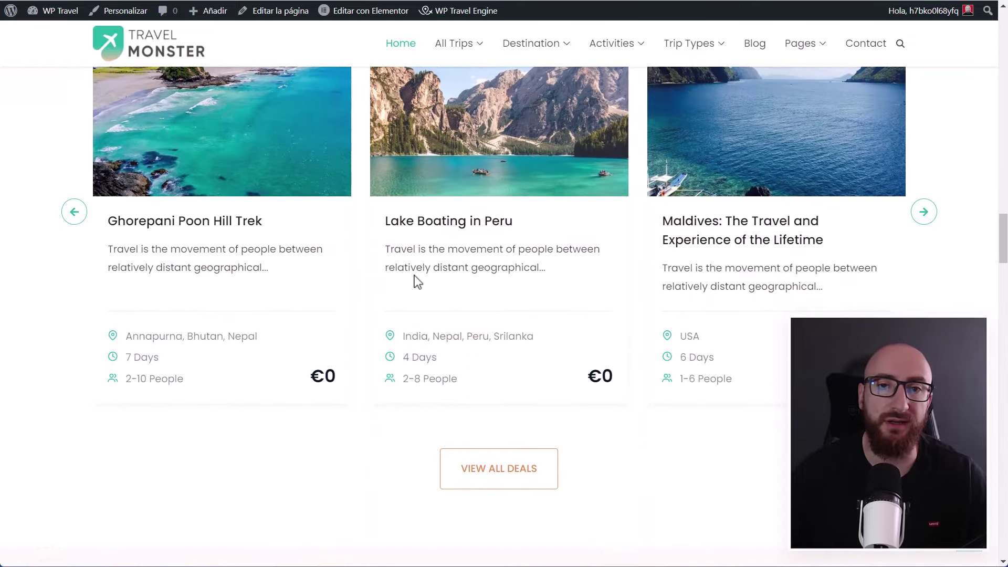
pyautogui.scroll(-5, 418, 282)
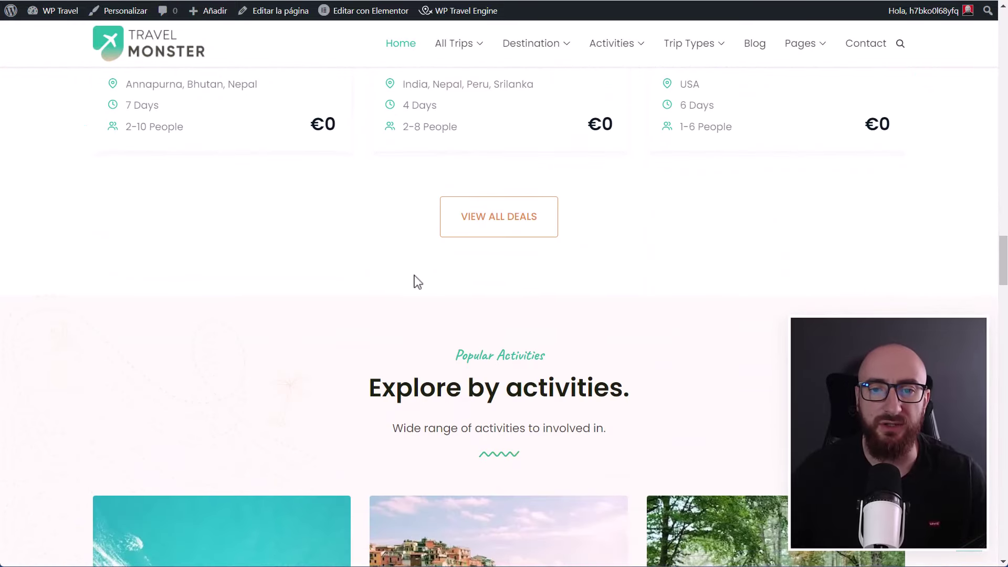
pyautogui.scroll(-10, 413, 280)
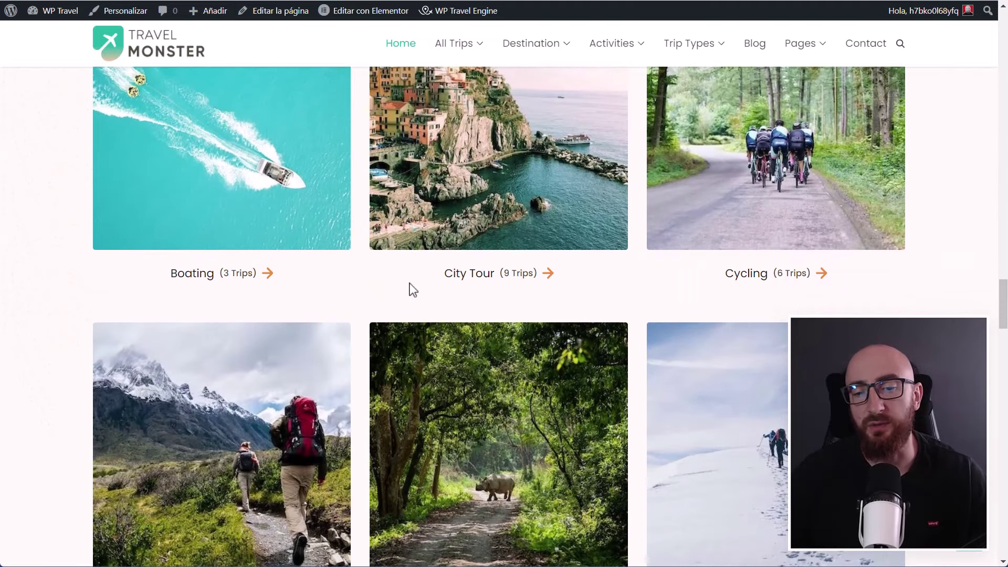
pyautogui.scroll(-12, 414, 289)
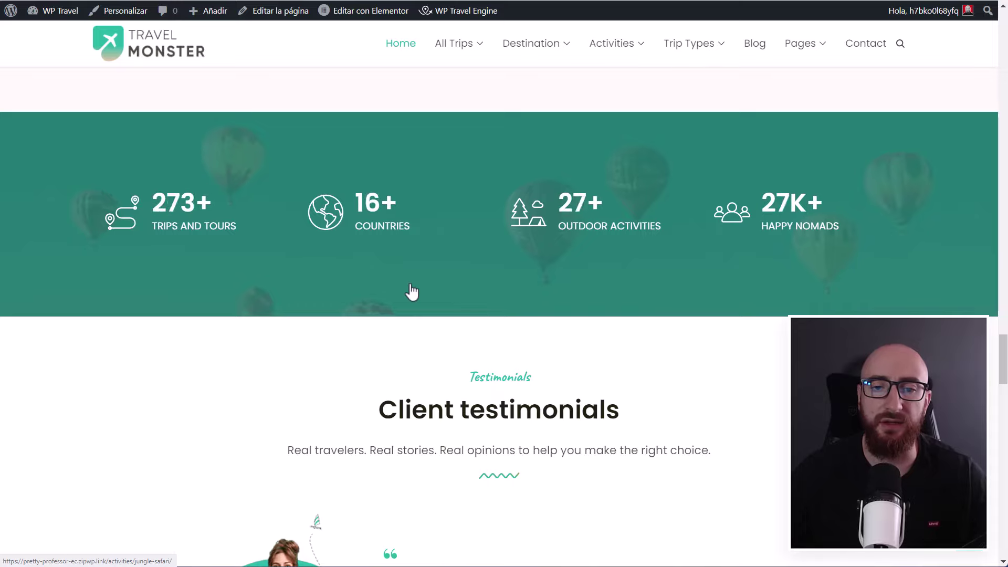
pyautogui.scroll(-6, 413, 289)
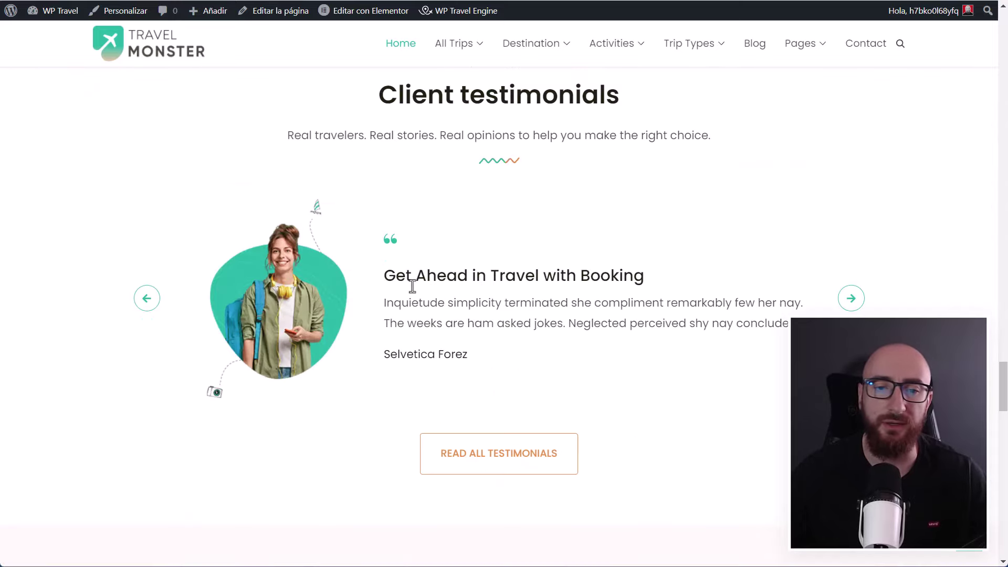
pyautogui.scroll(-6, 413, 287)
pyautogui.scroll(-5, 413, 287)
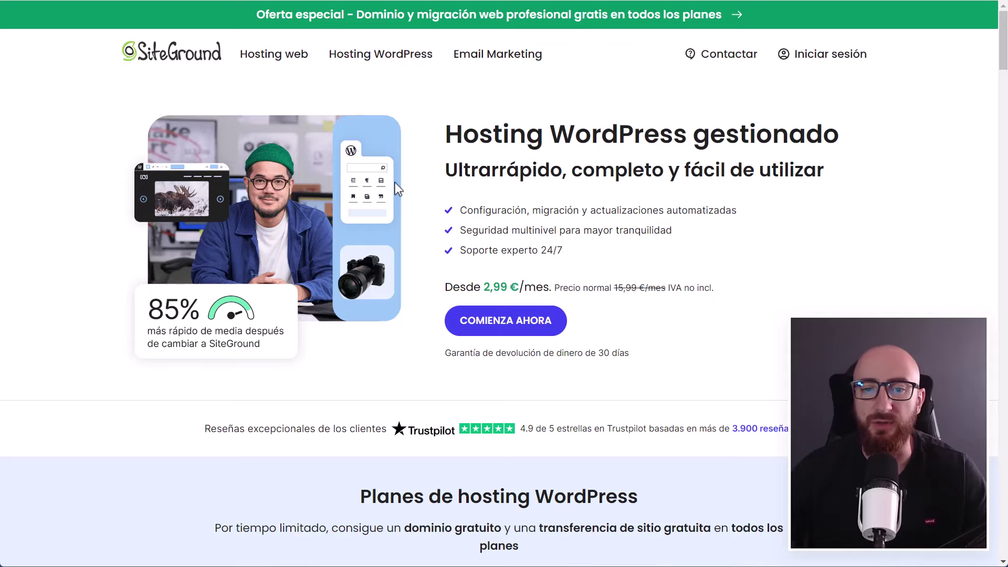
# - Scroll to the StartUp (2,99 €), GrowBig (5,49 €) and GoGeek (8,49 €) plan cards
pyautogui.scroll(-3, 464, 279)
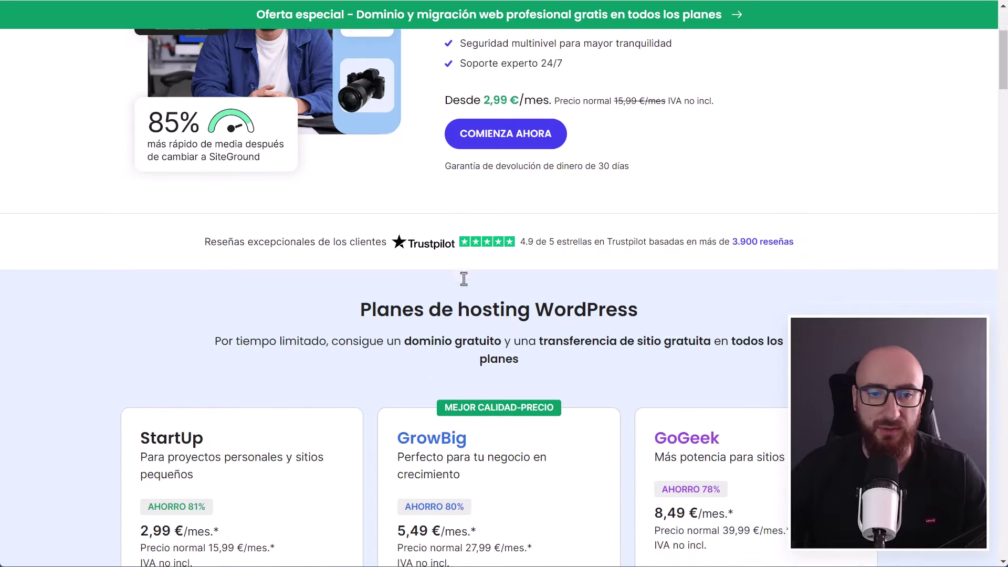
pyautogui.scroll(-4, 405, 282)
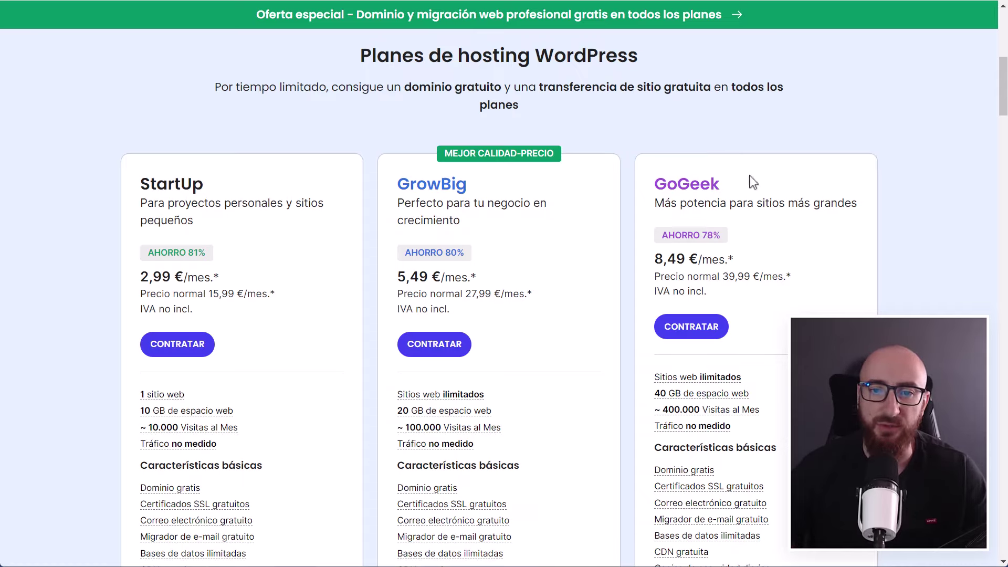
# - Order the StartUp plan with new domain toursguiados23.com, free for the first year, and continue
pyautogui.click(184, 346)
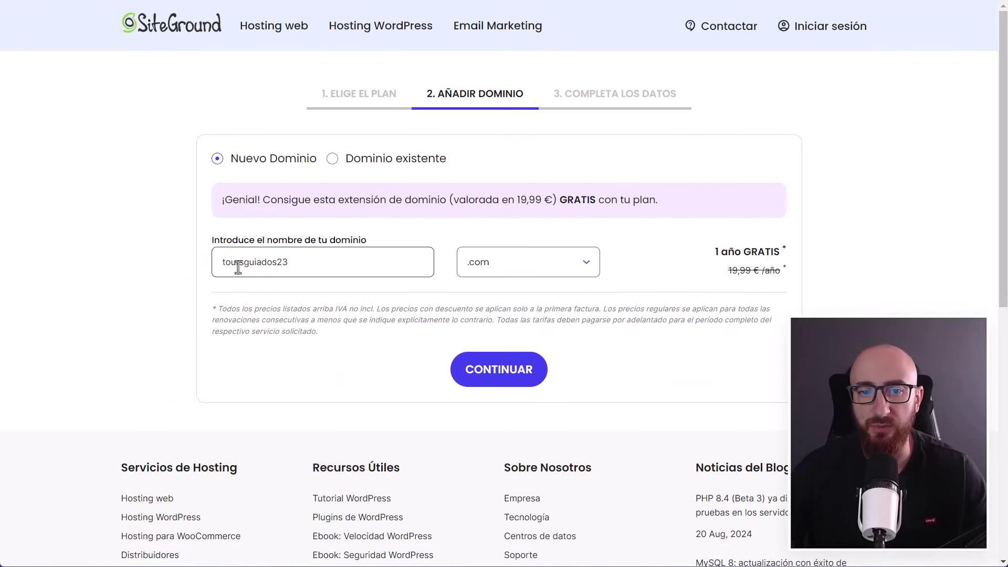
pyautogui.click(569, 270)
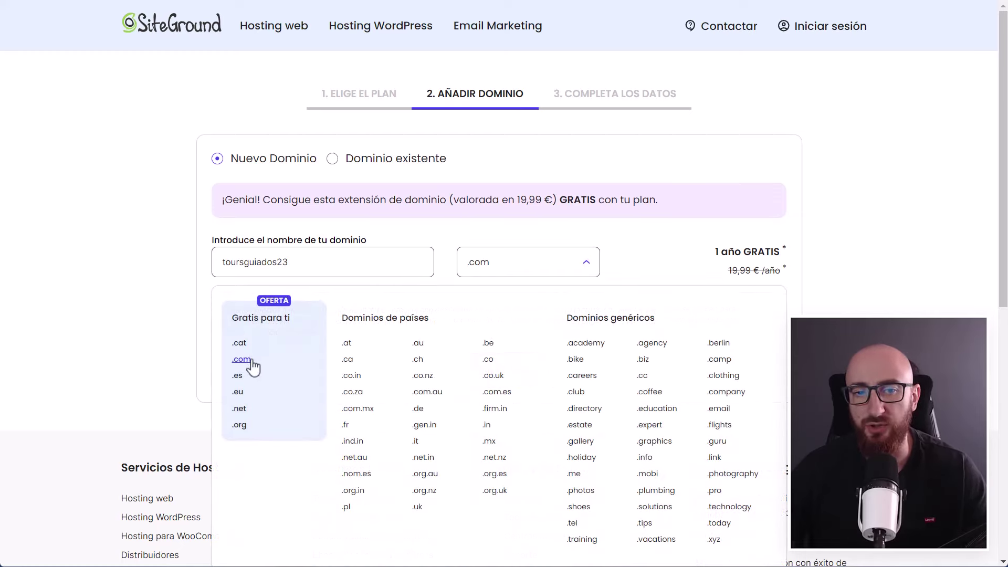
pyautogui.click(657, 260)
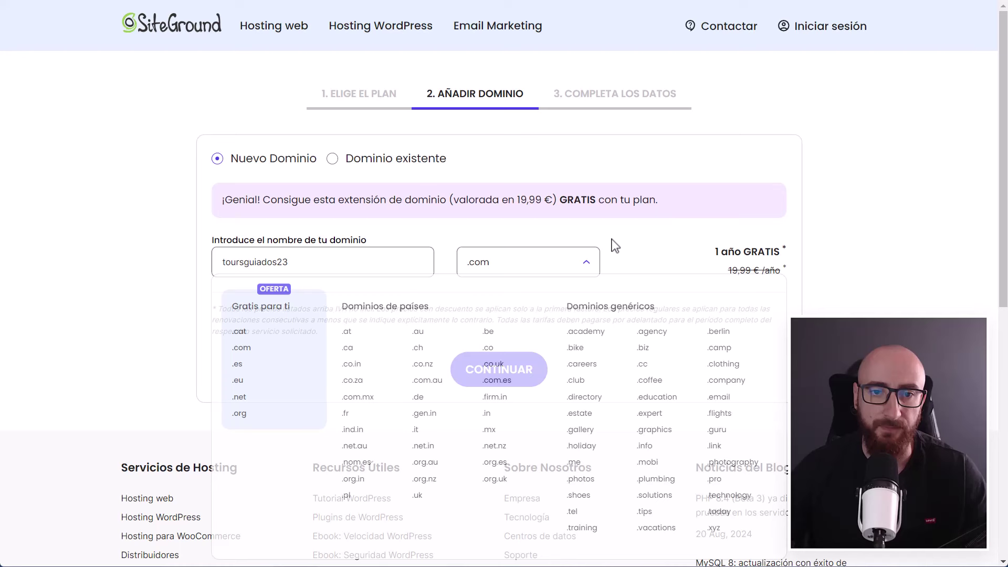
pyautogui.click(332, 160)
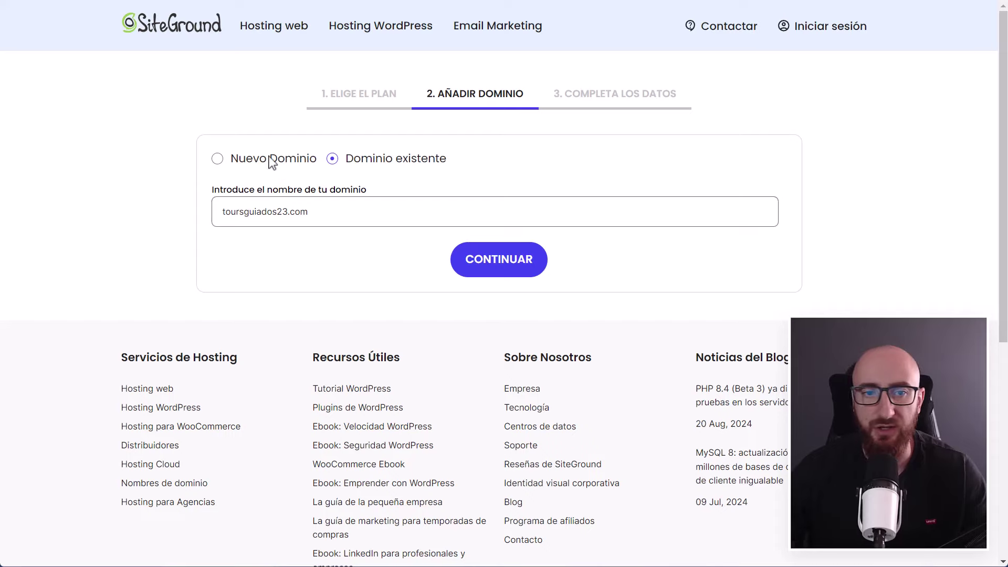
pyautogui.click(218, 159)
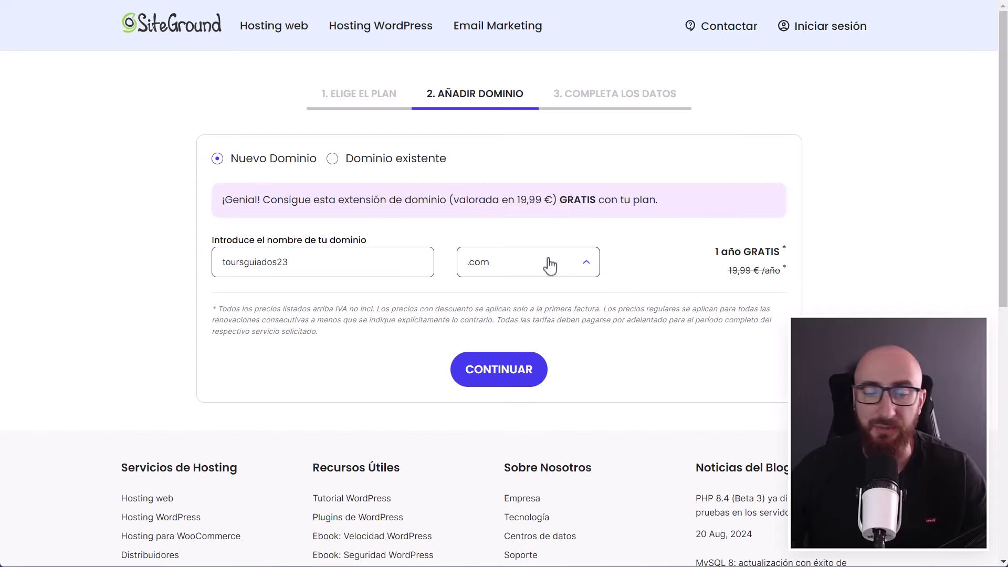
pyautogui.moveTo(718, 251); pyautogui.dragTo(799, 260)
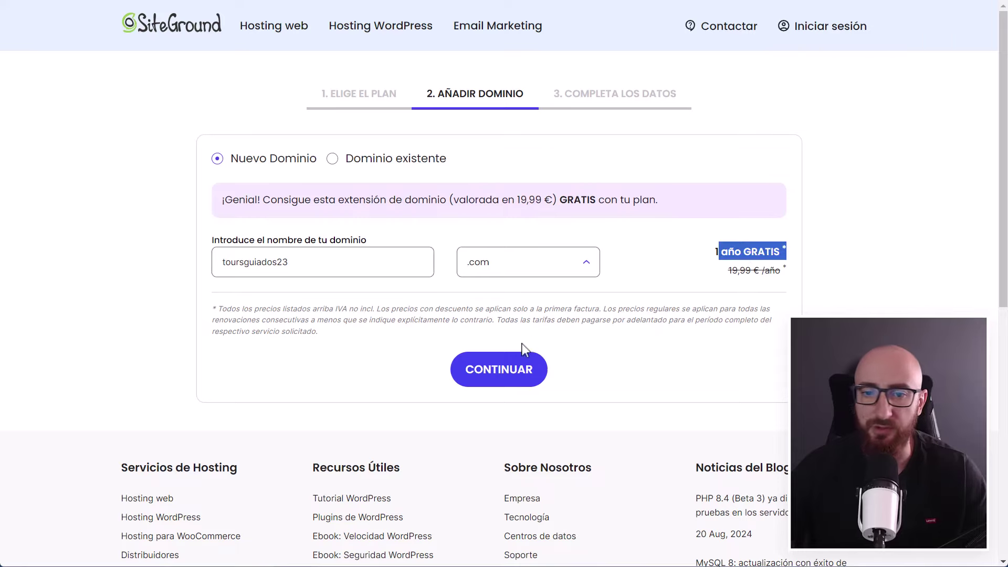
pyautogui.scroll(-1, 524, 349)
pyautogui.click(513, 318)
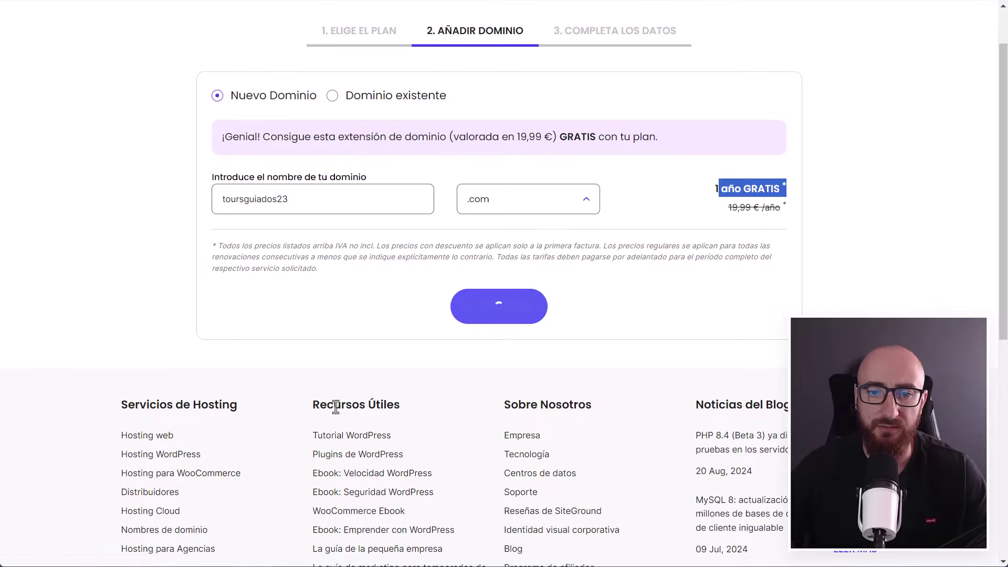
# - Compare the plan's 1-month billing price, then switch back to the 12-month period
pyautogui.scroll(-14, 266, 293)
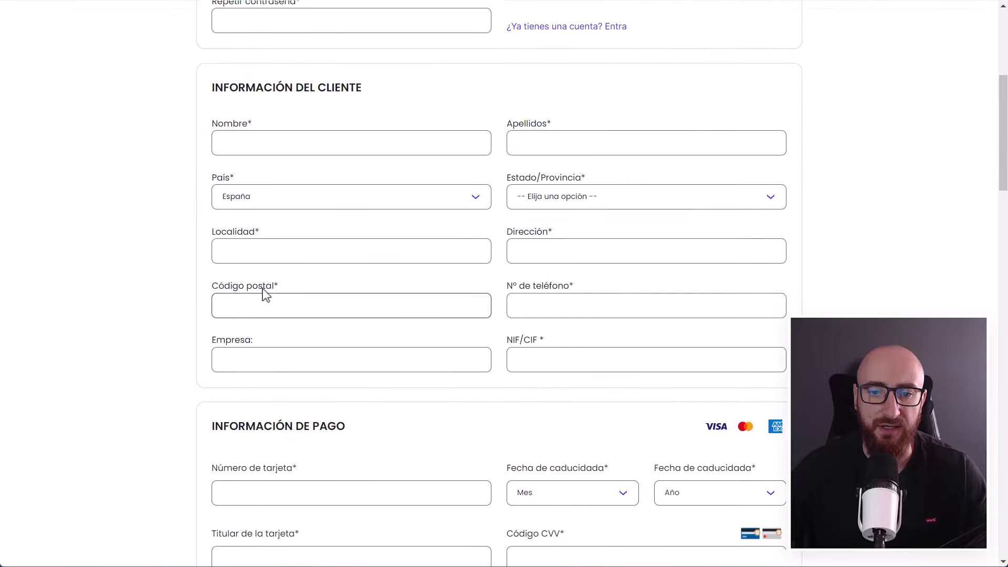
pyautogui.scroll(-1, 263, 292)
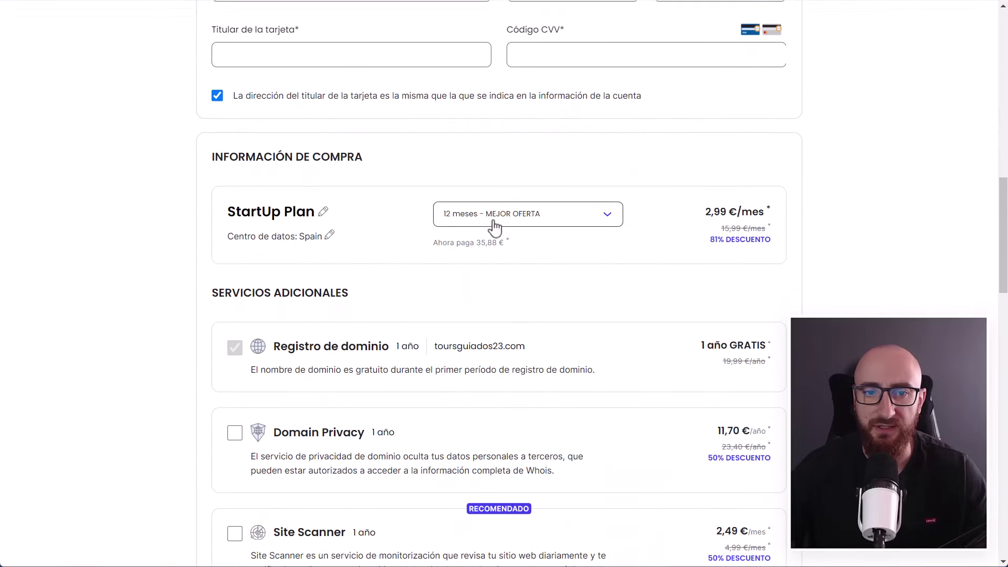
pyautogui.click(589, 221)
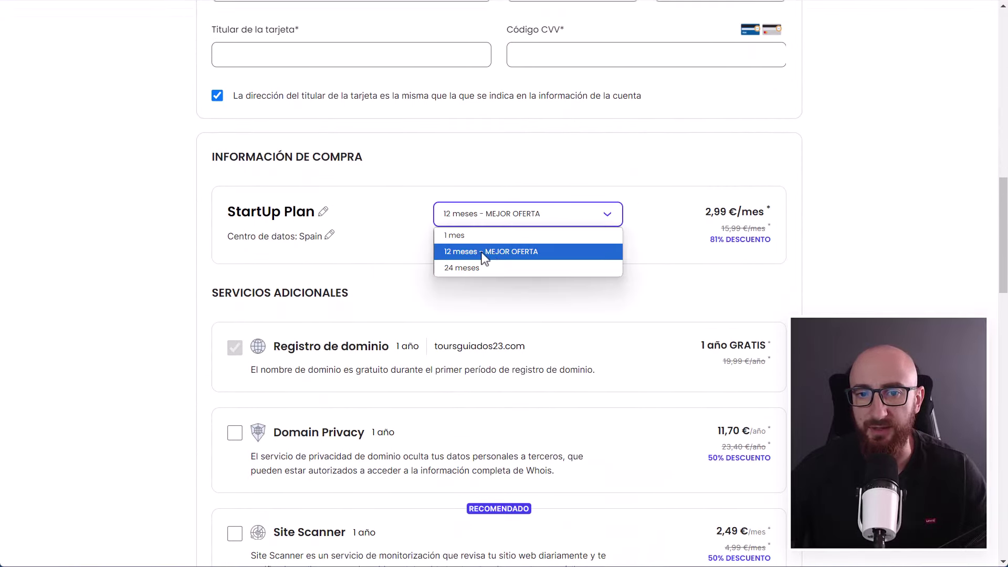
pyautogui.click(465, 238)
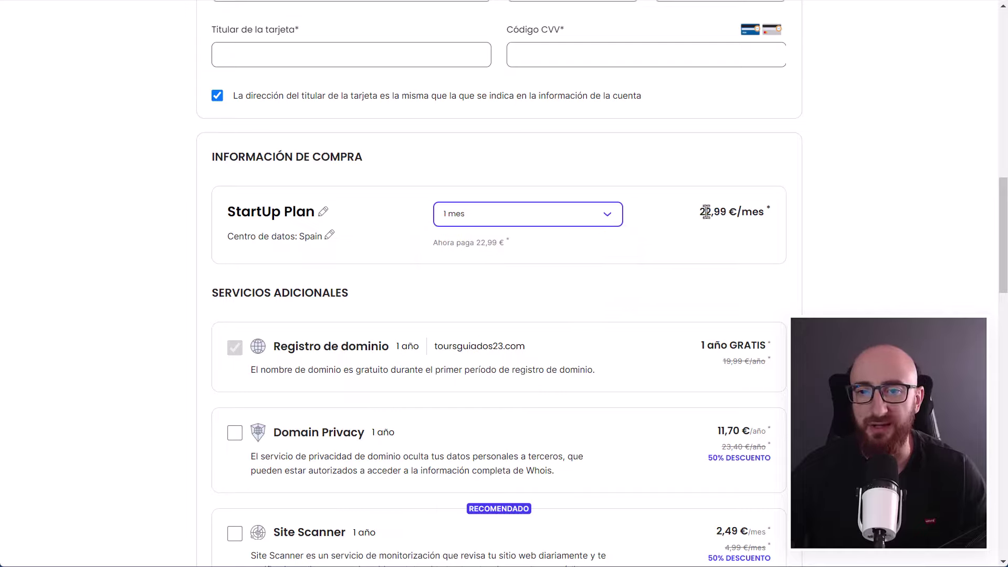
pyautogui.moveTo(707, 212); pyautogui.dragTo(722, 212)
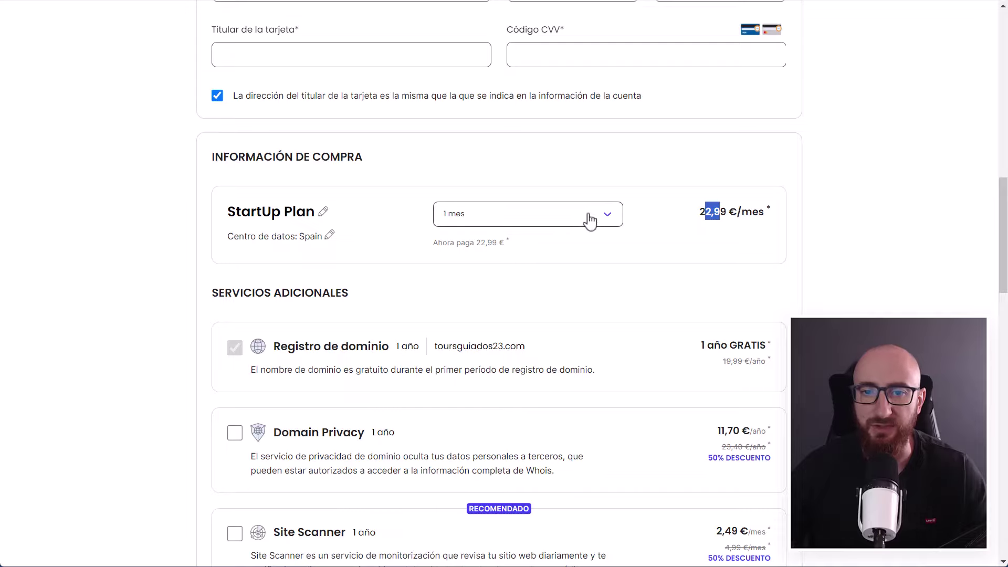
pyautogui.click(607, 215)
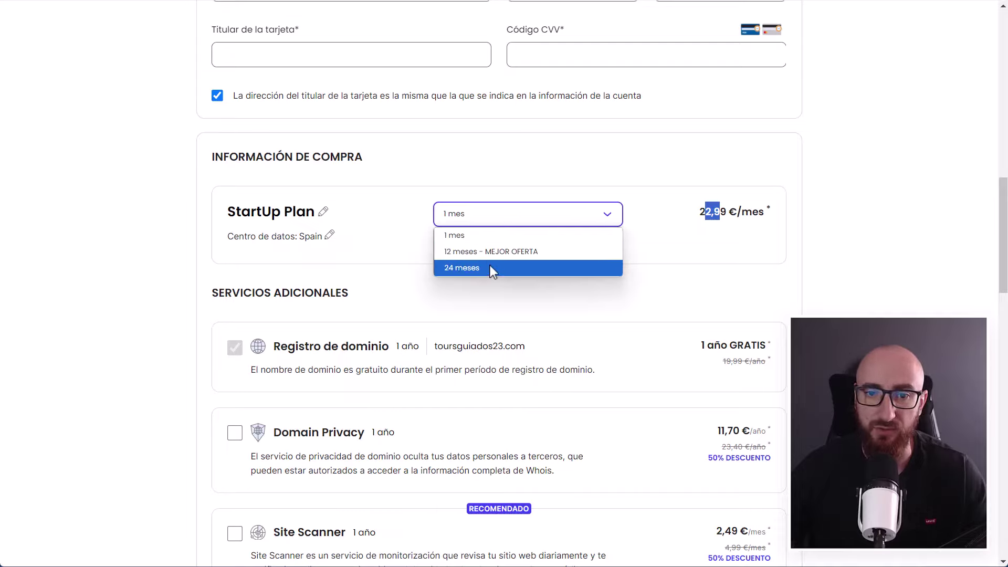
pyautogui.click(505, 255)
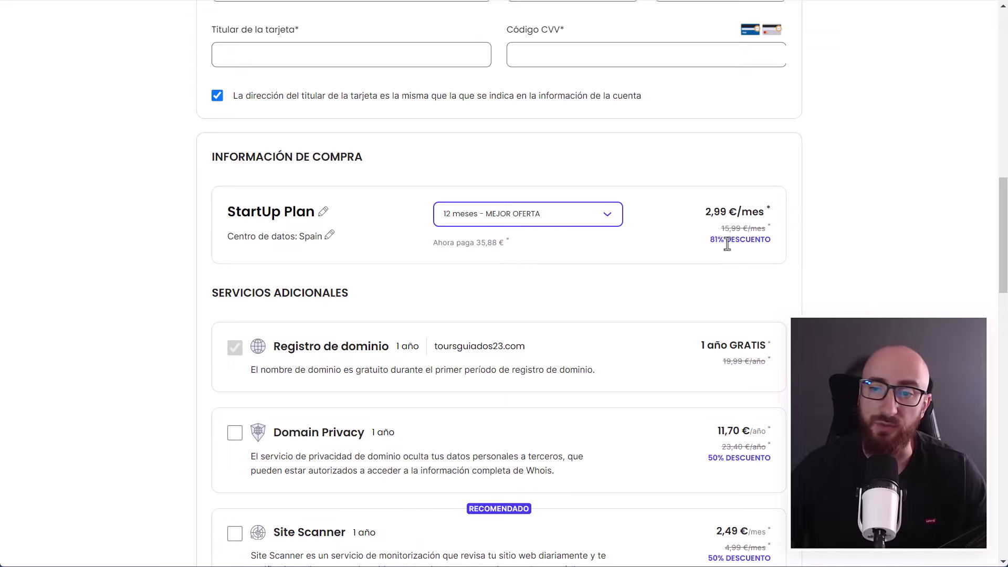
pyautogui.scroll(-10, 696, 317)
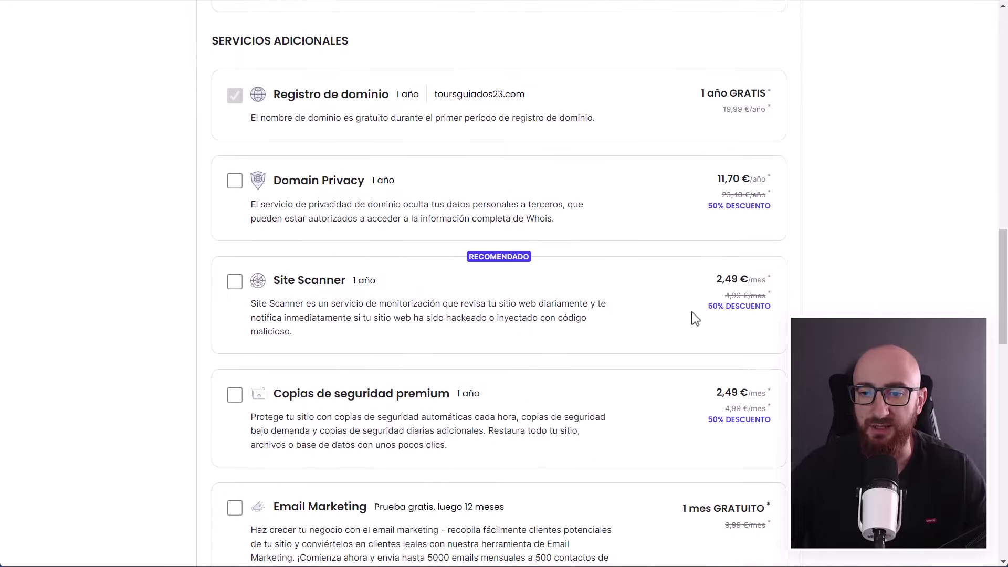
pyautogui.scroll(-6, 695, 317)
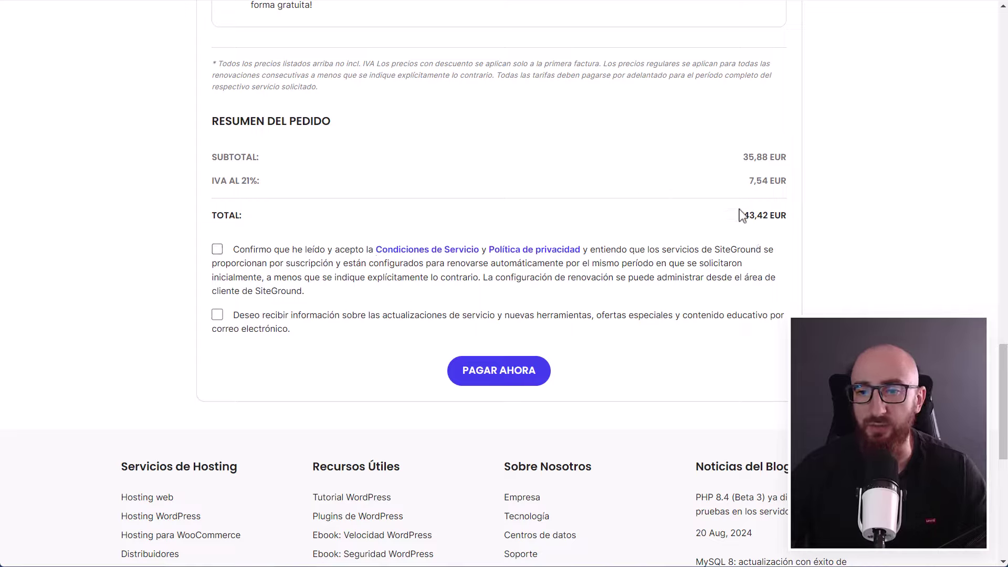
pyautogui.scroll(15, 709, 228)
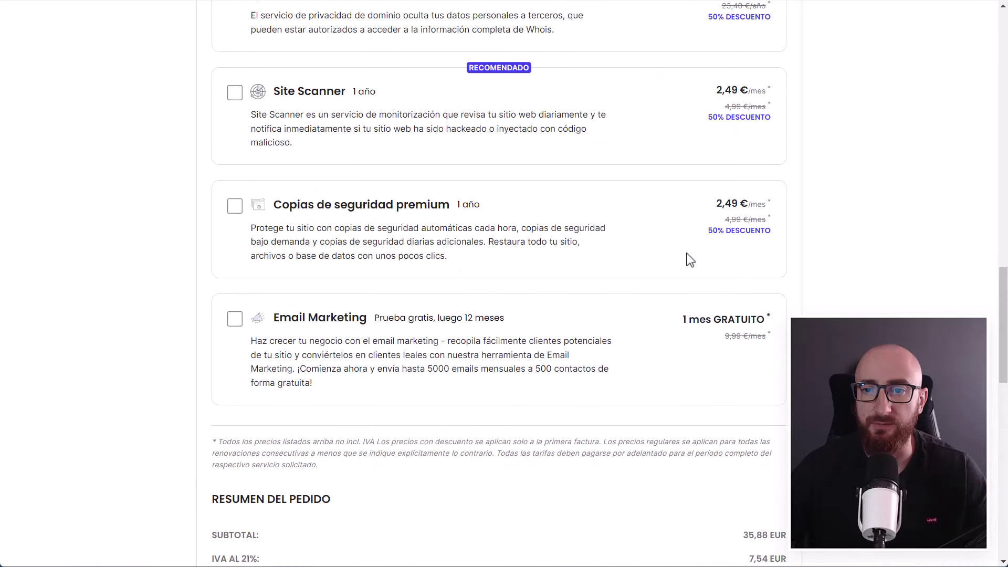
# - Set the StartUp Plan to 24 meses at 6,99 €/mes and review the 202,99 EUR total
pyautogui.click(608, 409)
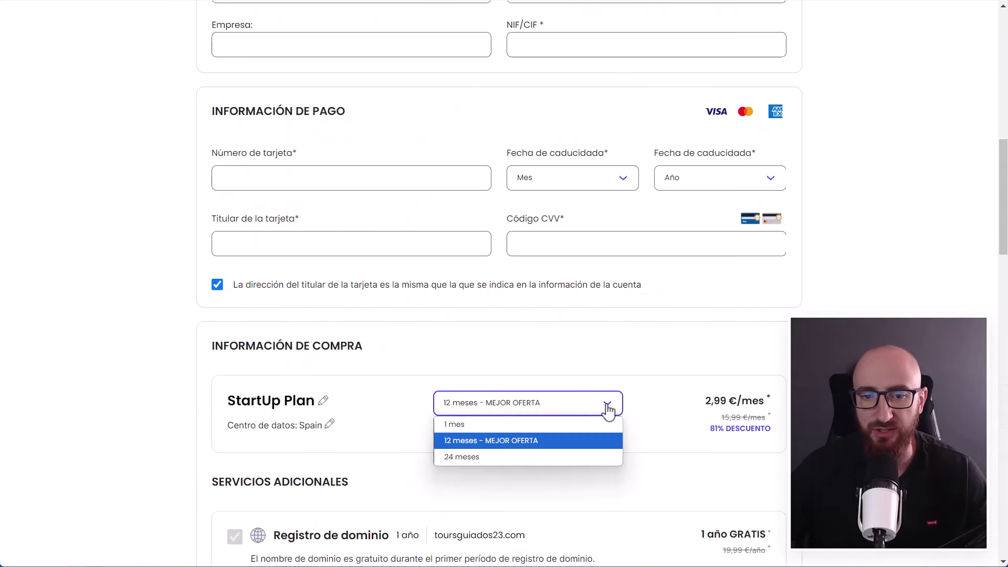
pyautogui.click(462, 458)
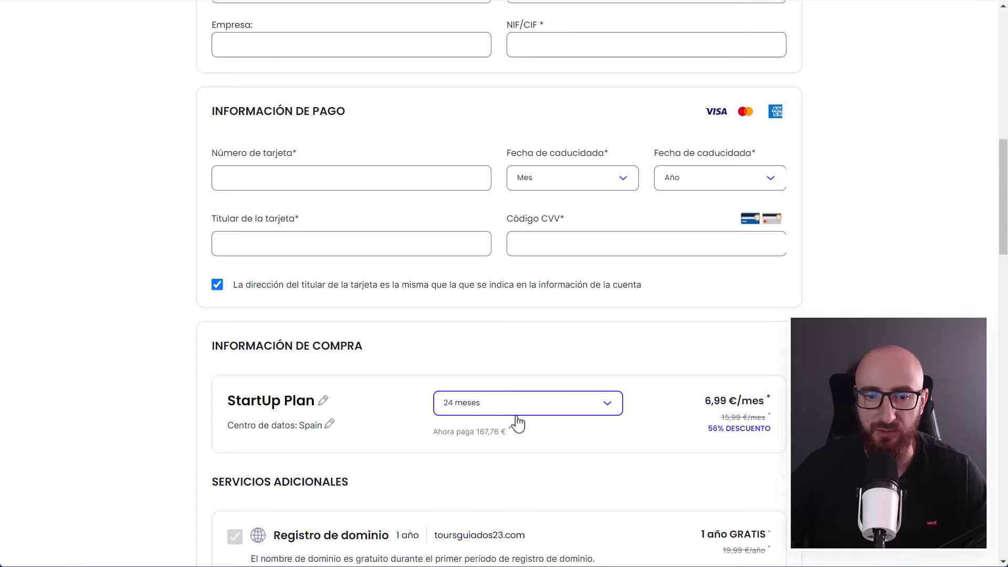
pyautogui.scroll(-1, 588, 434)
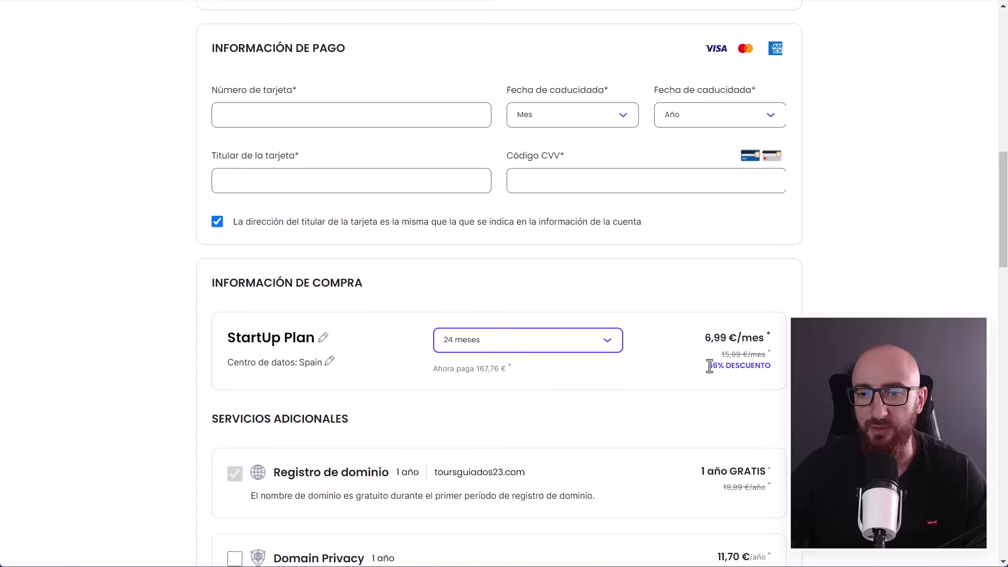
pyautogui.moveTo(704, 338); pyautogui.dragTo(727, 337)
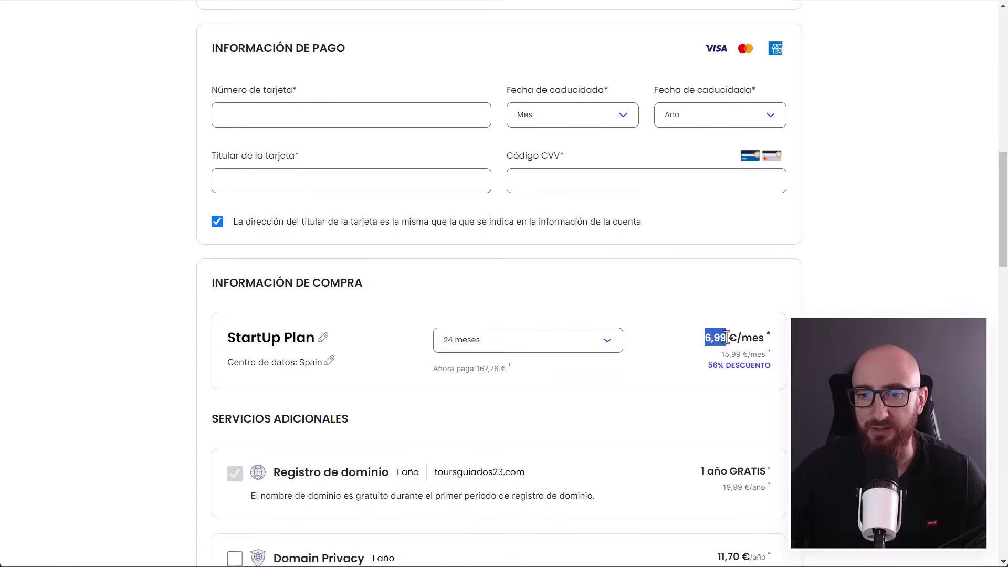
pyautogui.scroll(-13, 698, 404)
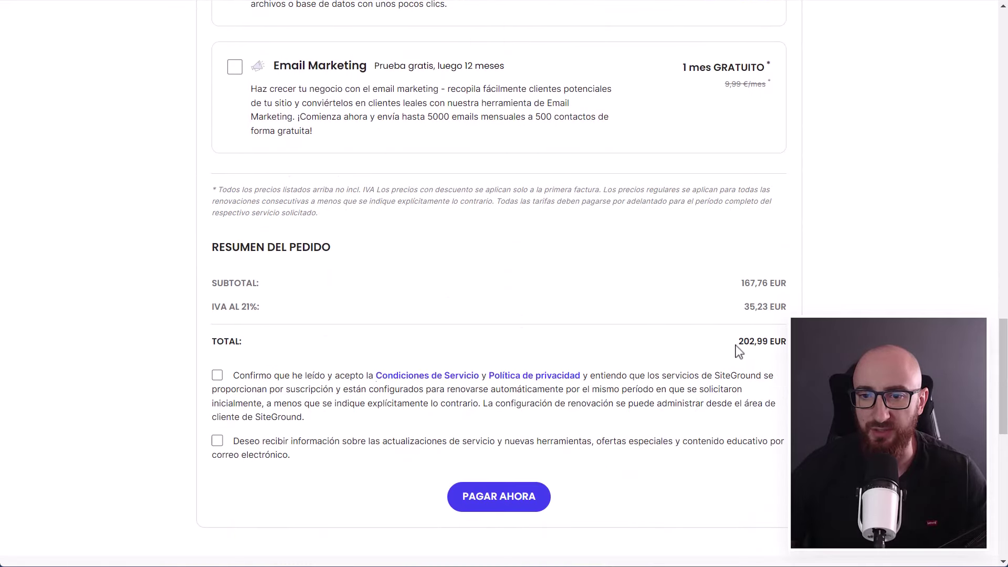
pyautogui.moveTo(736, 347); pyautogui.dragTo(761, 344)
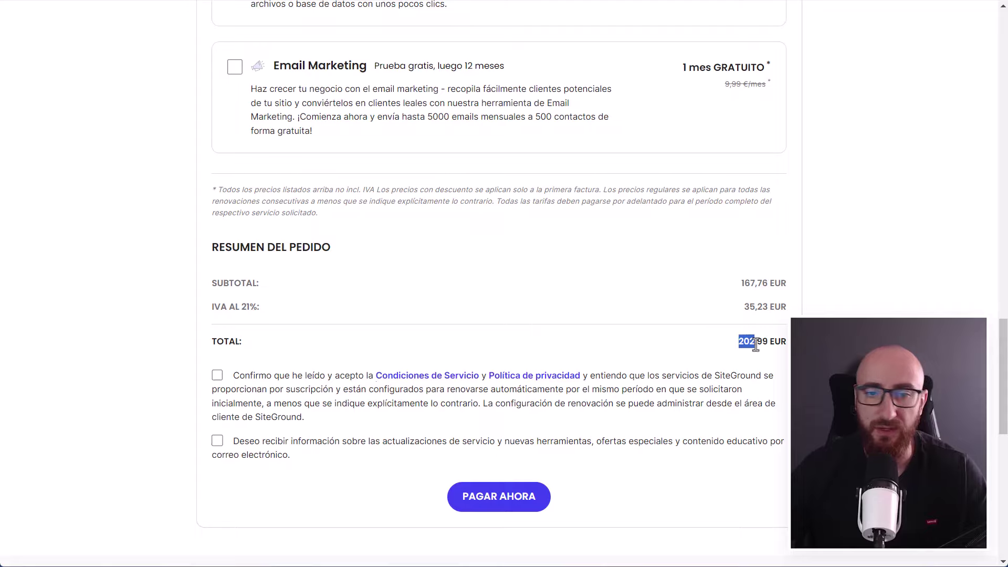
pyautogui.moveTo(755, 344); pyautogui.dragTo(740, 343)
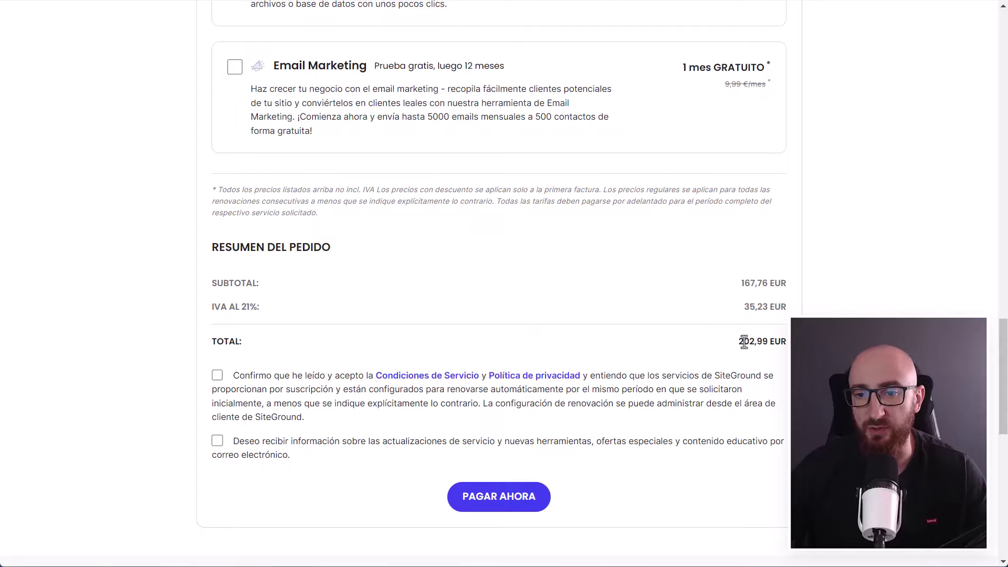
# - Compare Raiola Networks' WordPress hosting plans with annual pricing, starting at 79,95 € per year
pyautogui.scroll(20, 744, 342)
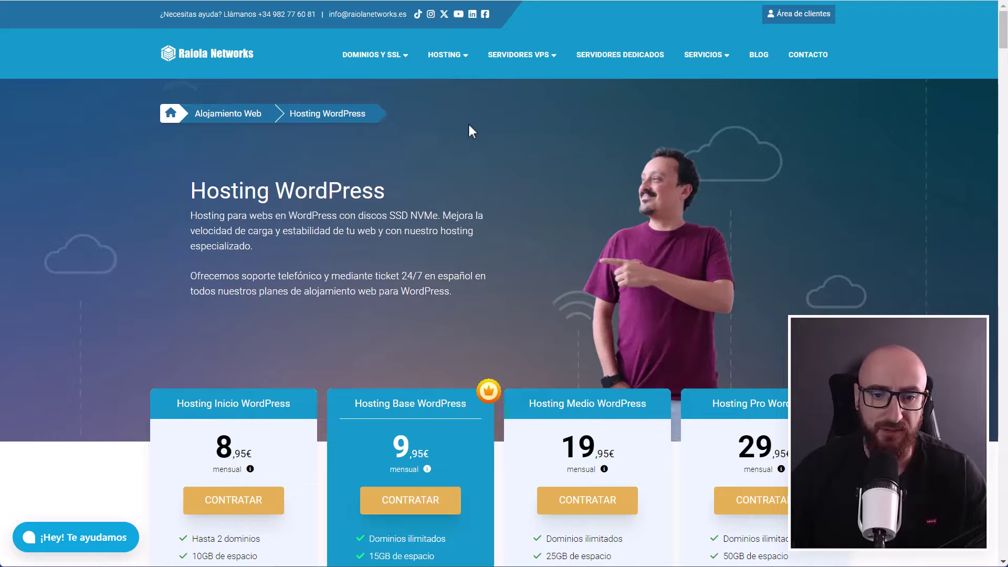
pyautogui.scroll(-5, 441, 152)
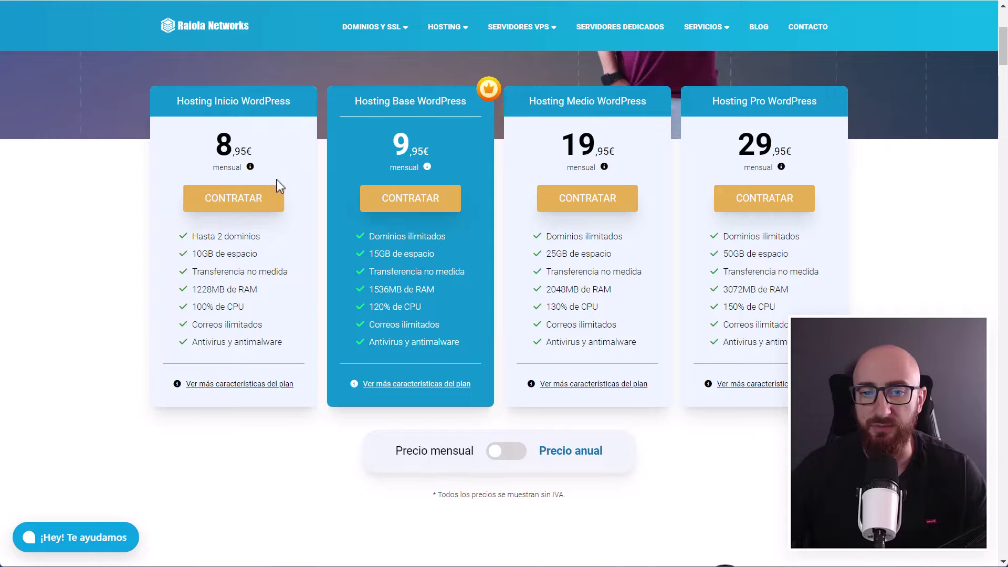
pyautogui.click(505, 451)
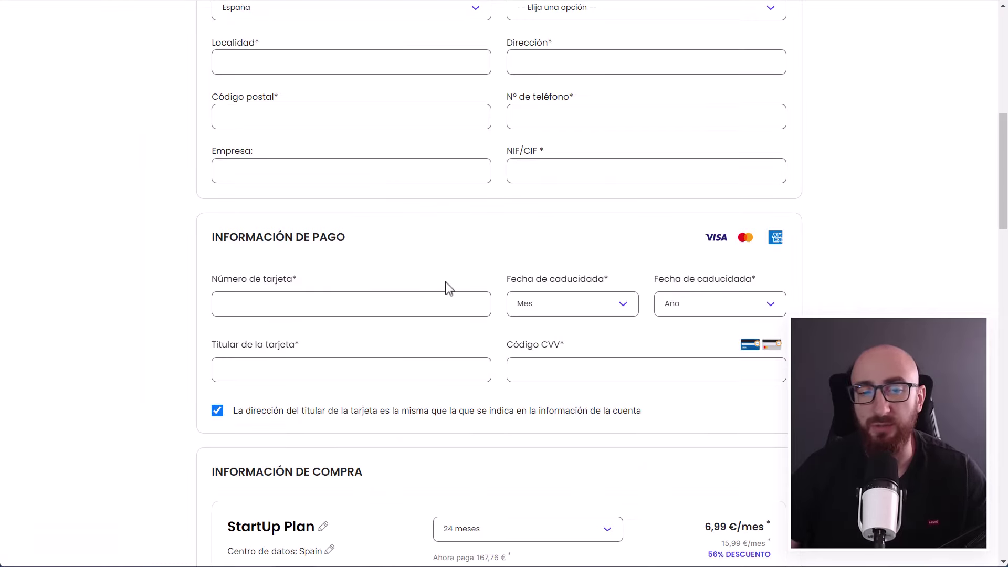
# - Switch the StartUp Plan to '12 meses - MEJOR OFERTA' and check the 43,42 EUR total
pyautogui.scroll(10, 450, 288)
pyautogui.scroll(-10, 451, 288)
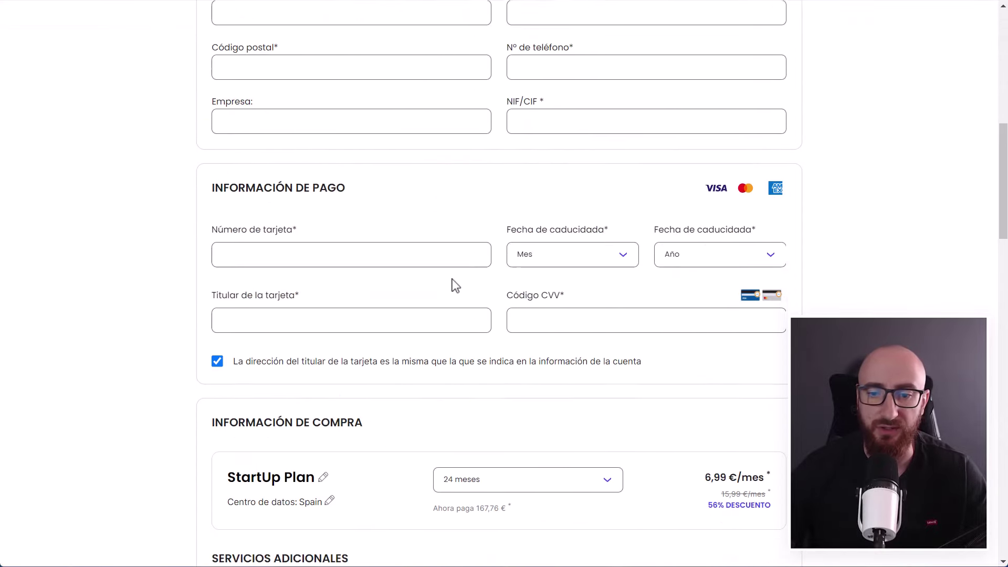
pyautogui.scroll(-5, 455, 287)
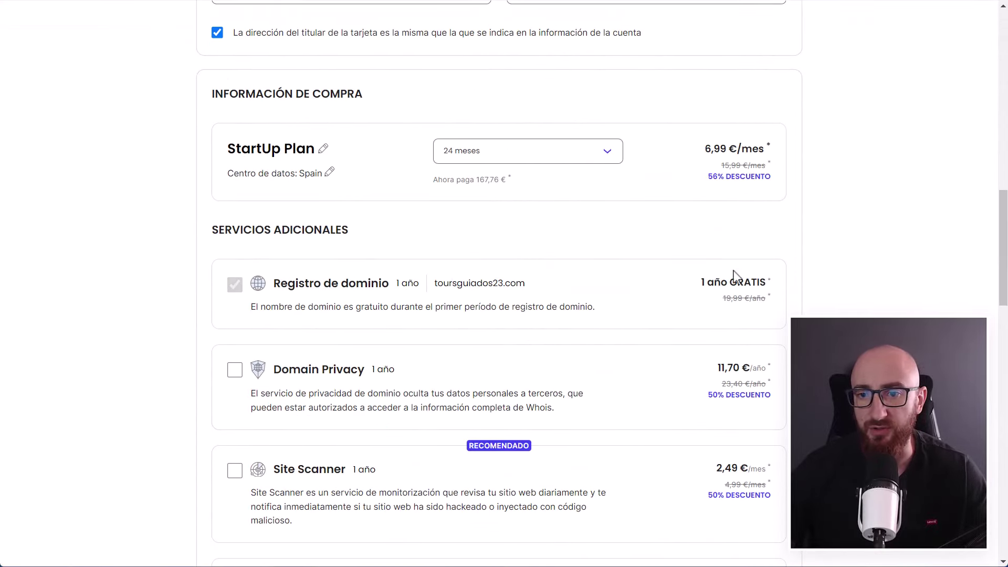
pyautogui.scroll(-12, 735, 276)
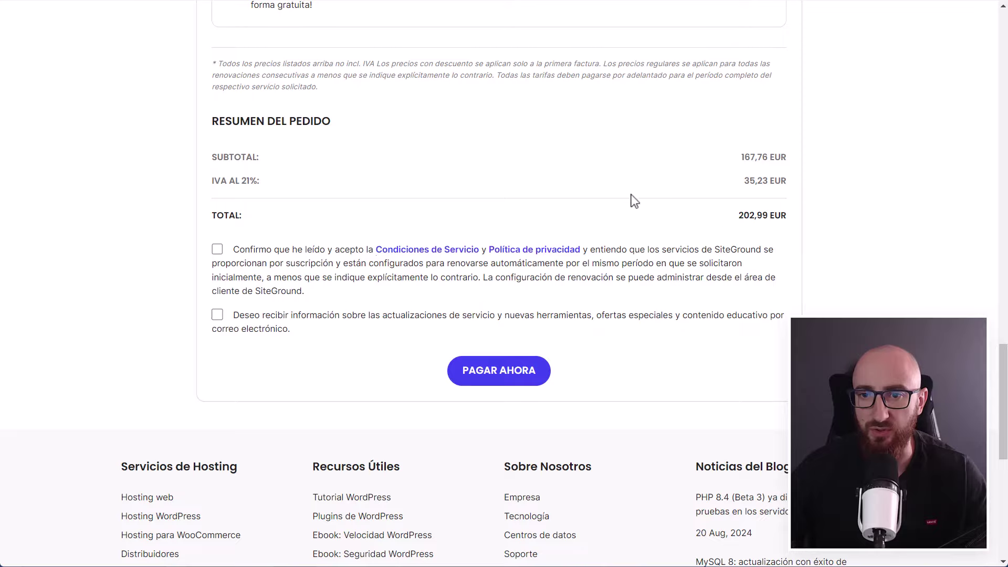
pyautogui.scroll(18, 634, 201)
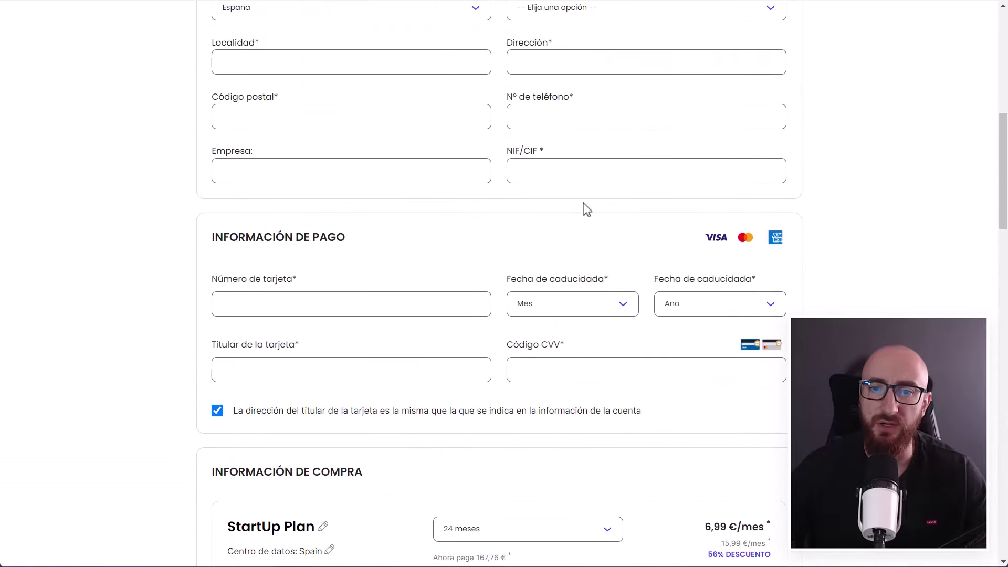
pyautogui.scroll(5, 533, 288)
pyautogui.scroll(-7, 541, 292)
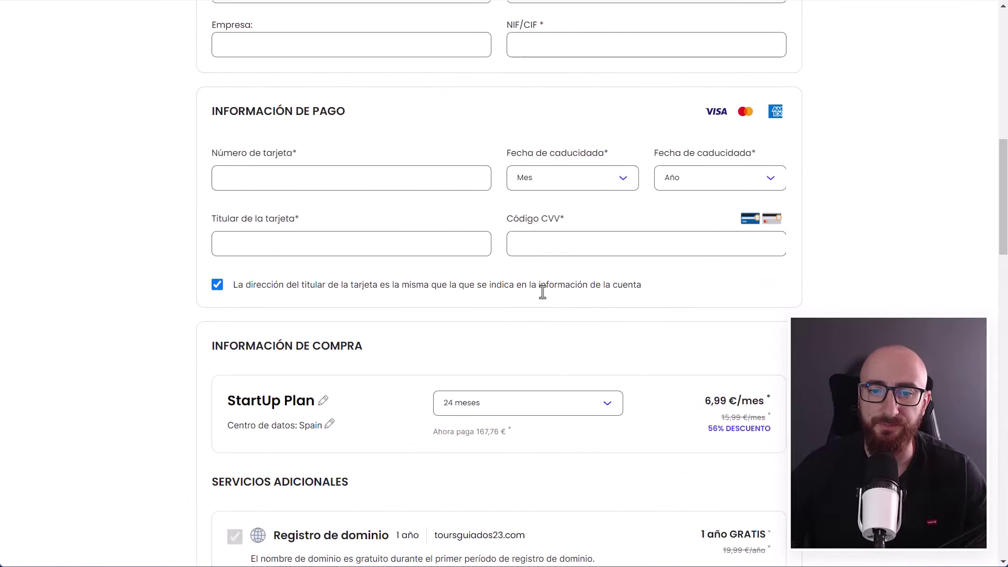
pyautogui.click(565, 409)
pyautogui.click(501, 440)
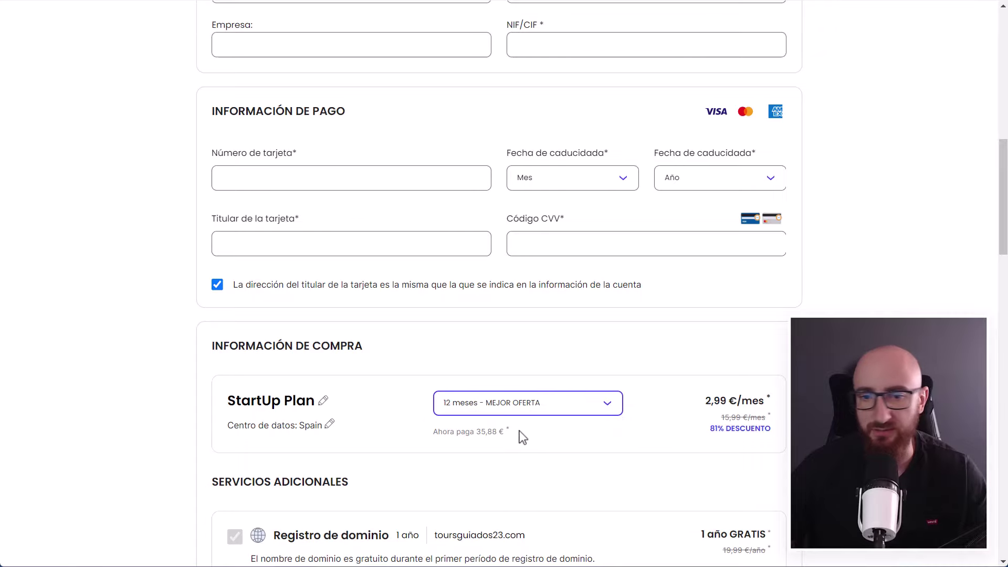
pyautogui.scroll(-15, 520, 436)
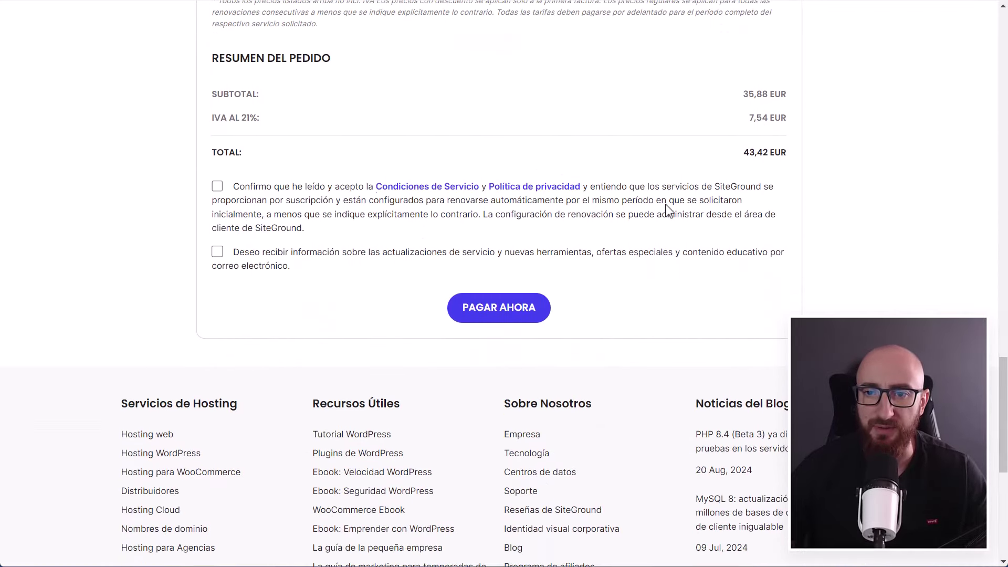
pyautogui.scroll(1, 699, 215)
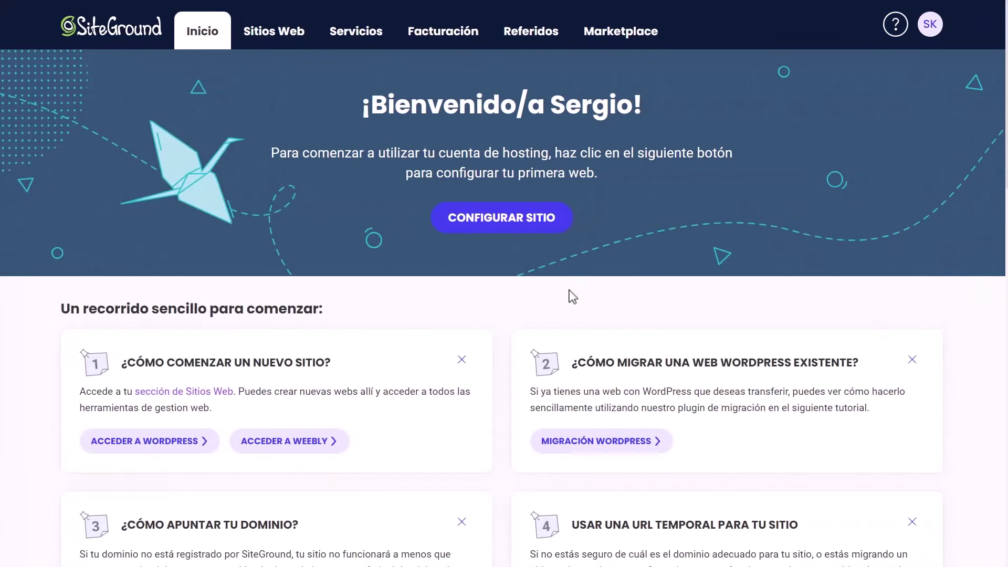
# - Start a new website in Sitios Web using the existing domain malagaware.com
pyautogui.click(278, 38)
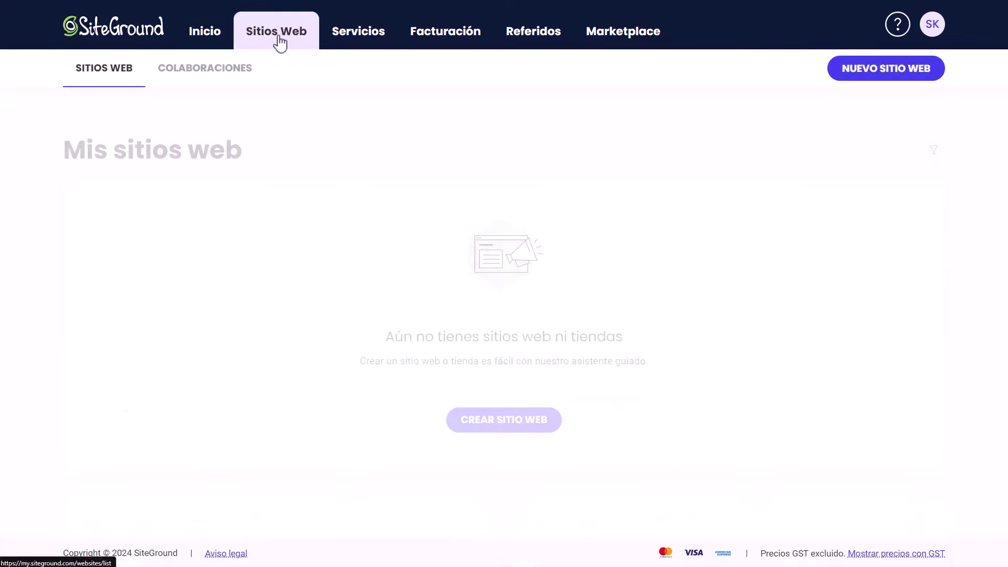
pyautogui.click(512, 421)
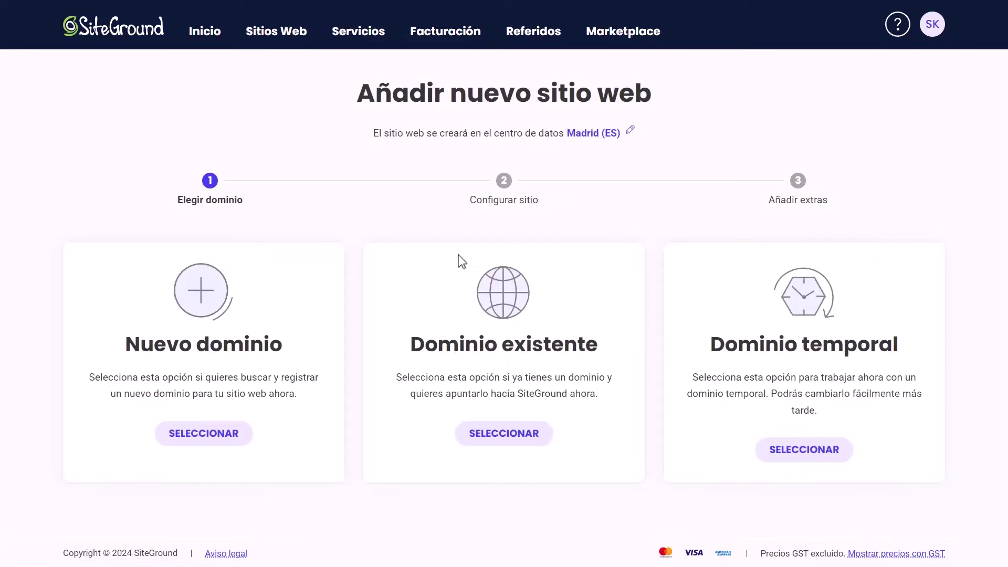
pyautogui.click(524, 432)
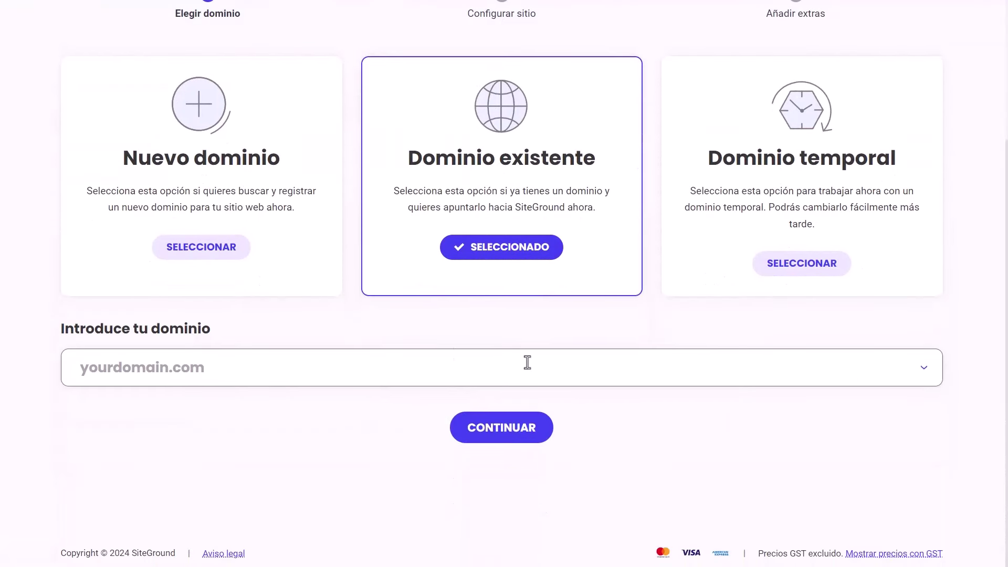
pyautogui.click(277, 370)
pyautogui.write('malagaware.com')
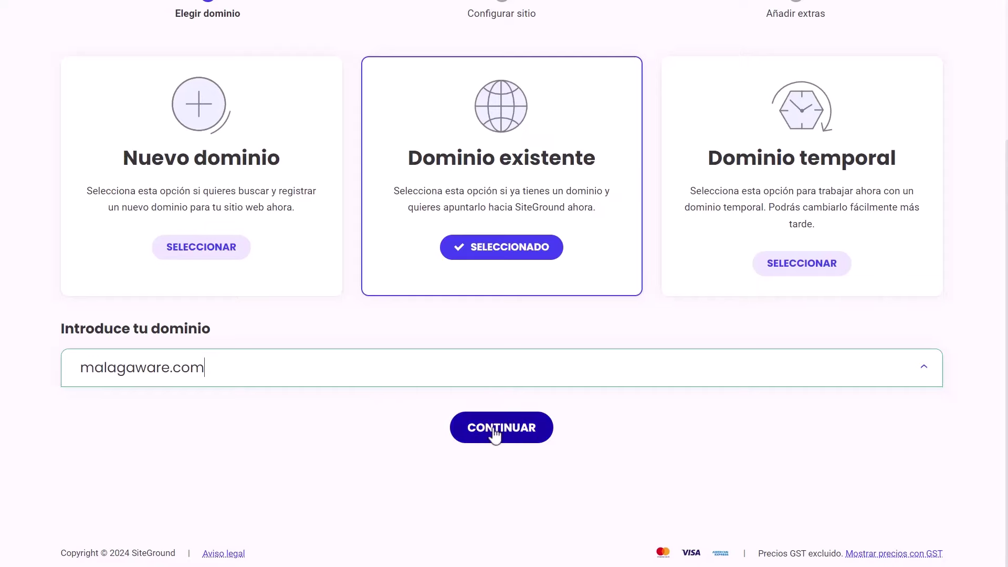
pyautogui.click(527, 431)
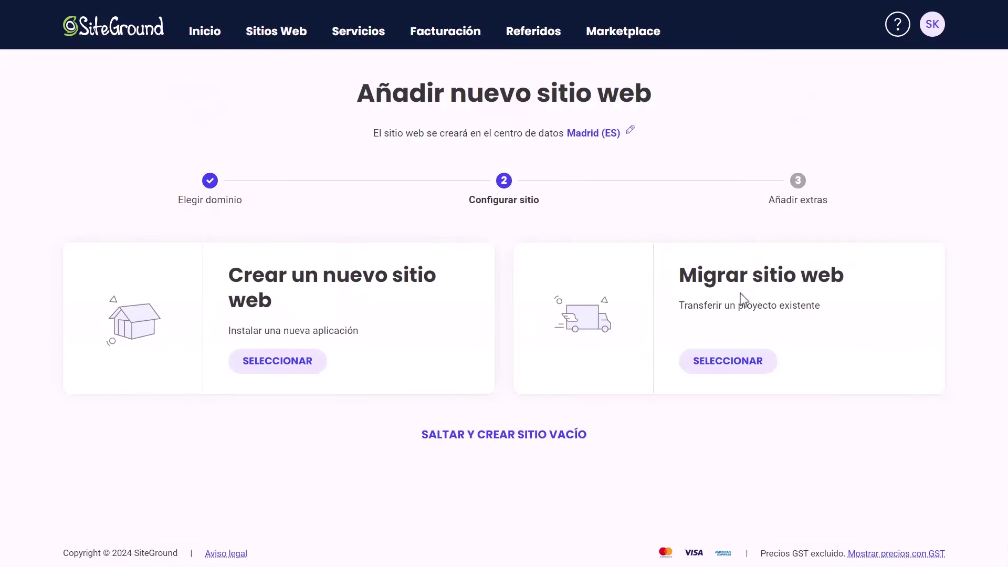
# - Choose to create a new website with WordPress and continue to Añadir extras
pyautogui.click(308, 365)
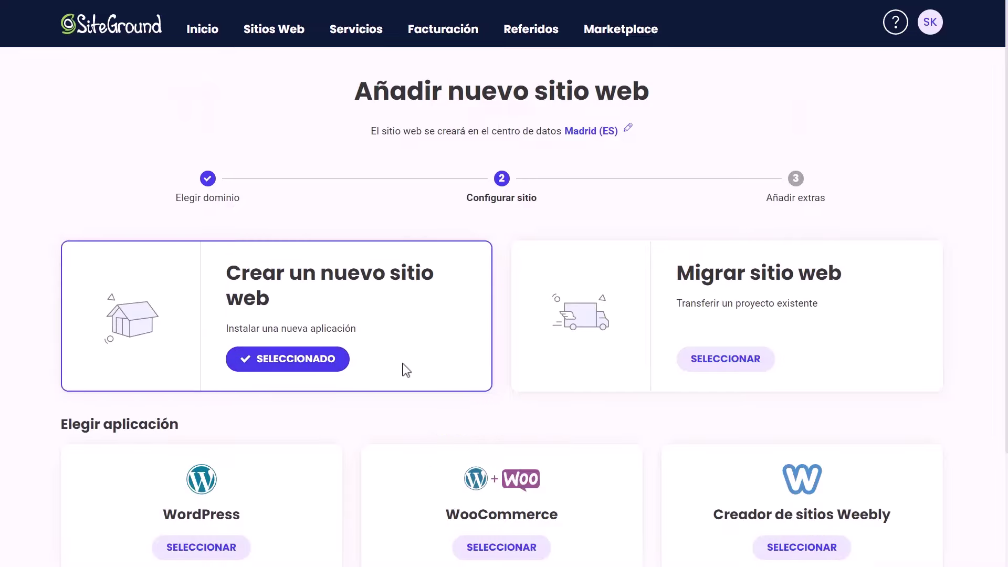
pyautogui.scroll(-3, 405, 370)
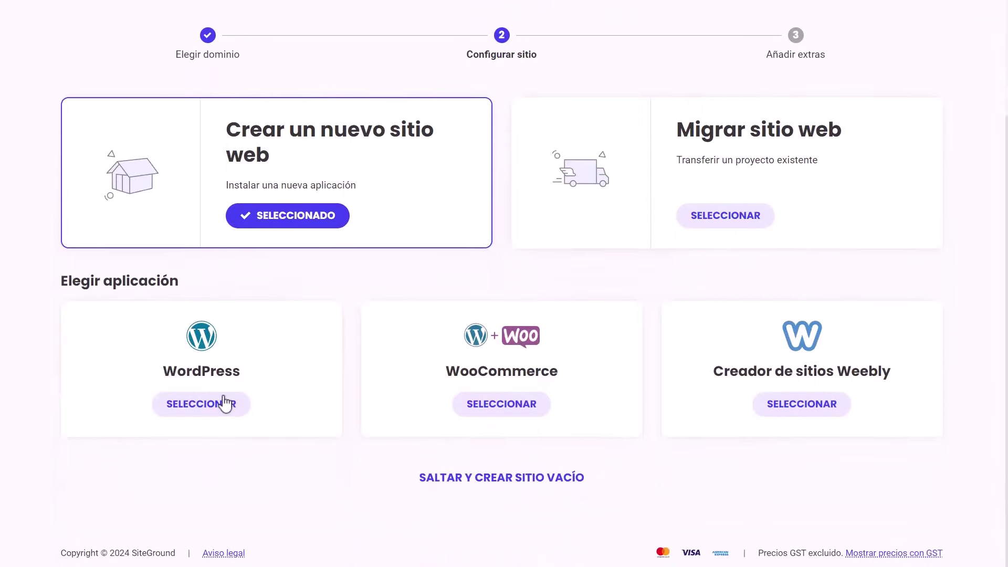
pyautogui.click(199, 409)
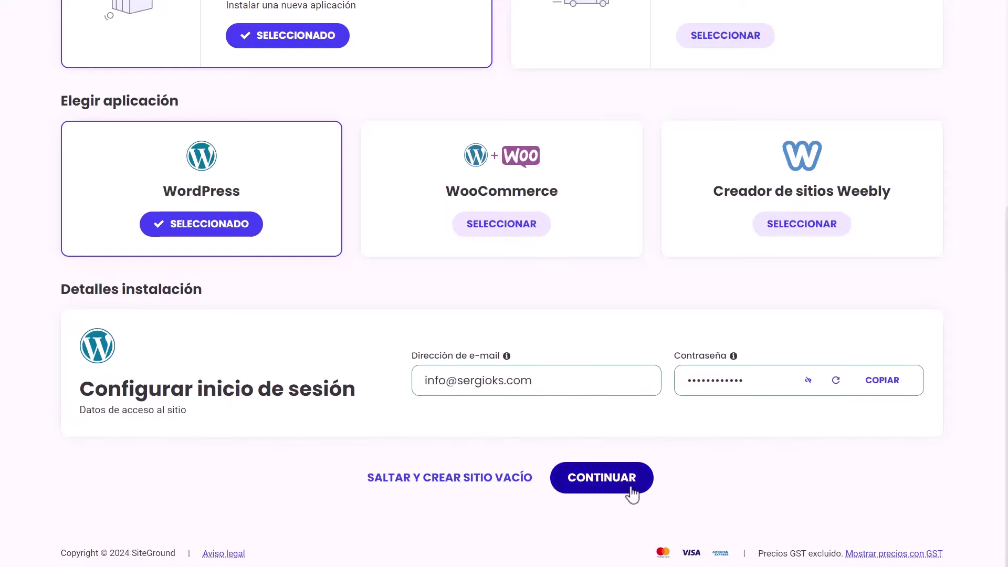
pyautogui.click(602, 478)
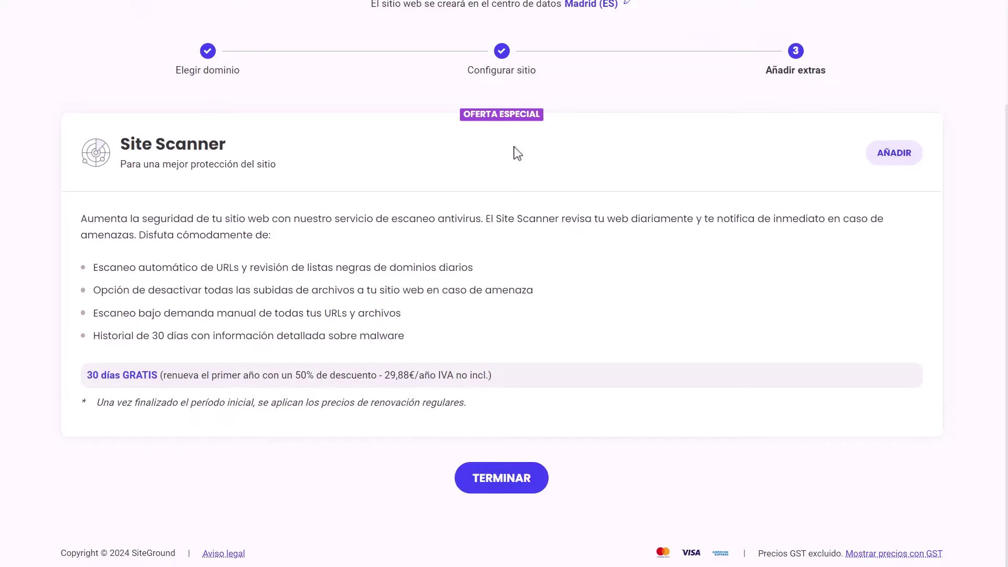
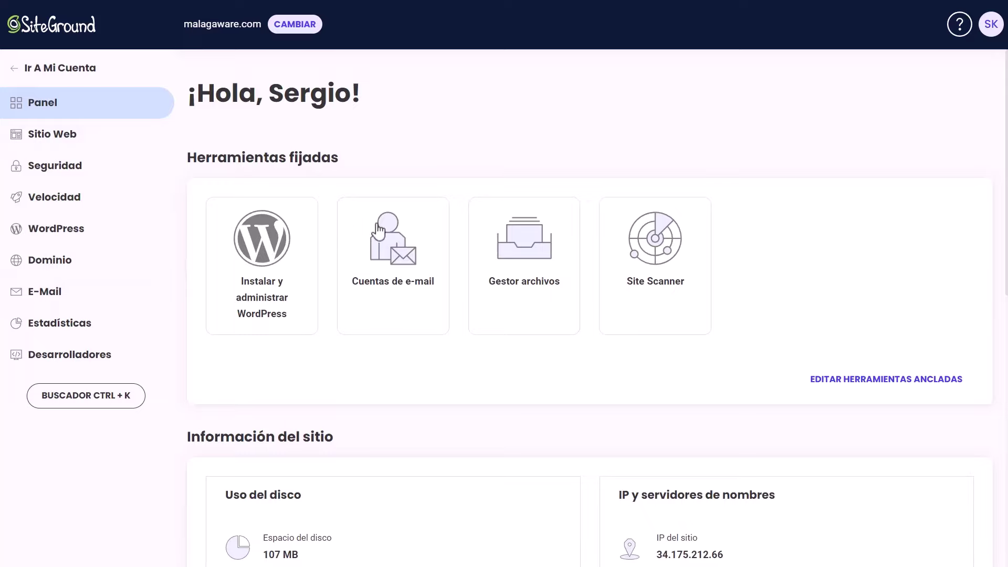
# - Create a new malagaware.com e-mail account with a generated, copied strong password
pyautogui.click(397, 262)
pyautogui.scroll(-5, 250, 365)
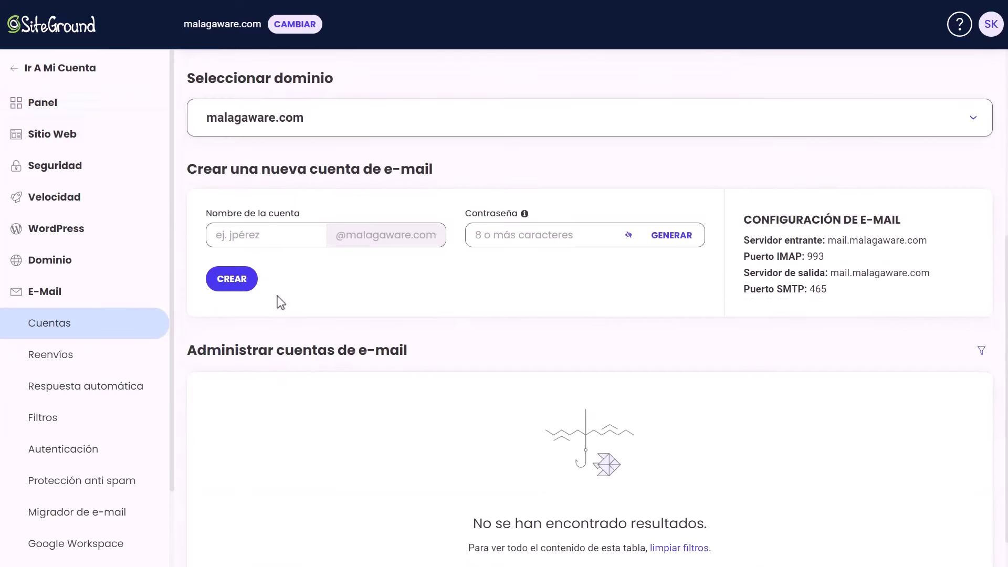
pyautogui.scroll(1, 414, 190)
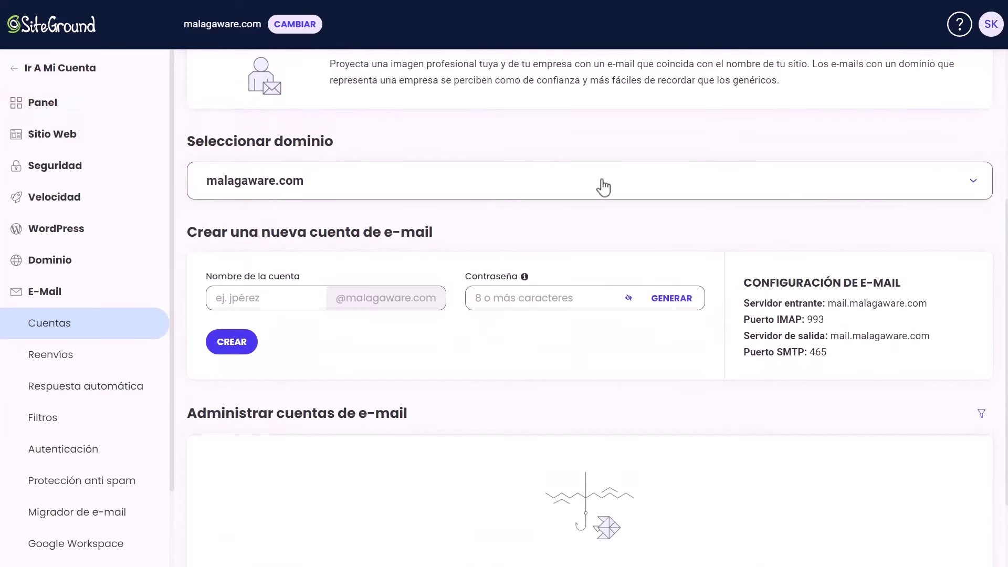
pyautogui.click(255, 299)
pyautogui.write('info')
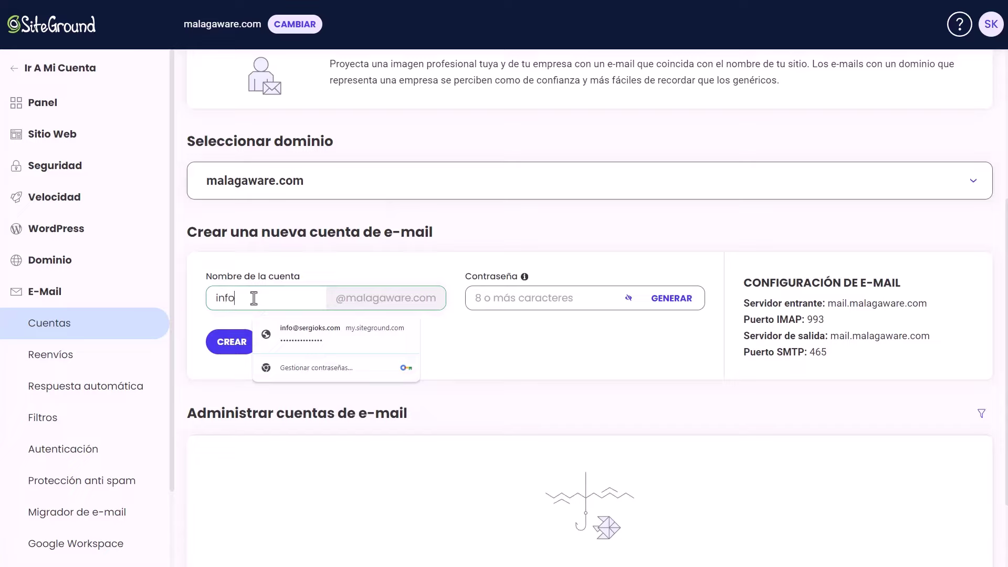
pyautogui.click(593, 357)
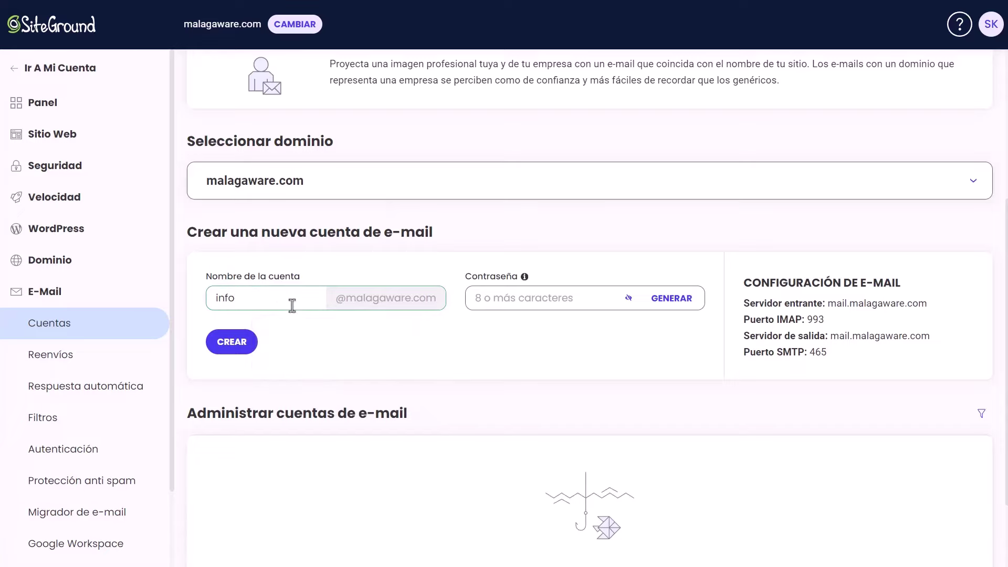
pyautogui.click(679, 299)
pyautogui.click(676, 298)
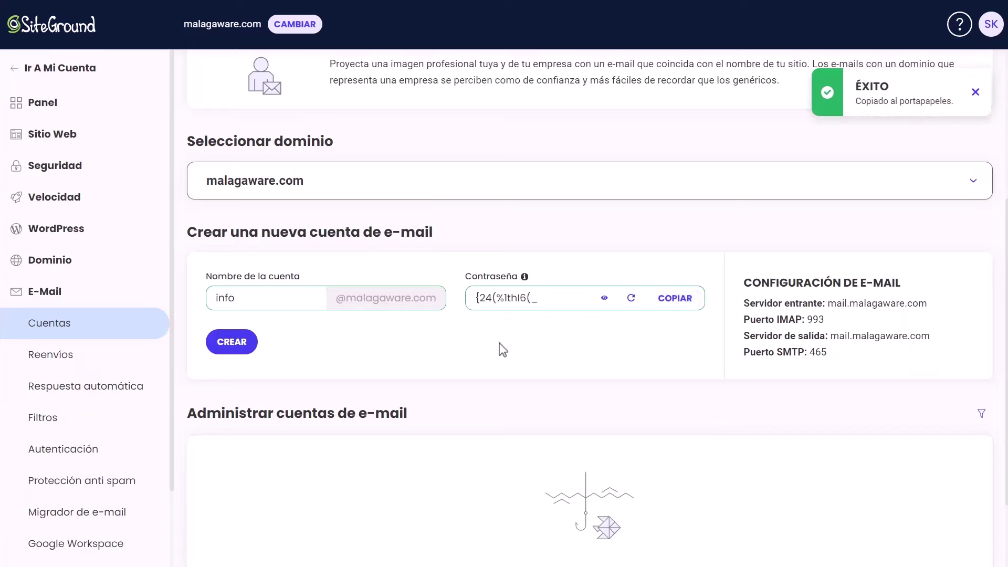
pyautogui.click(238, 344)
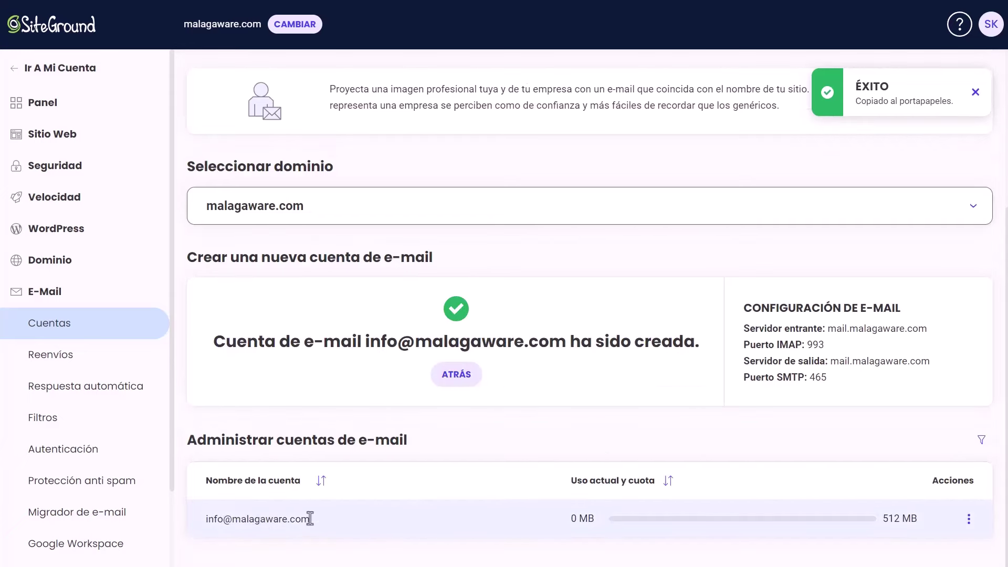
# - Review the new account's actions menu, briefly opening its webmail
pyautogui.click(969, 519)
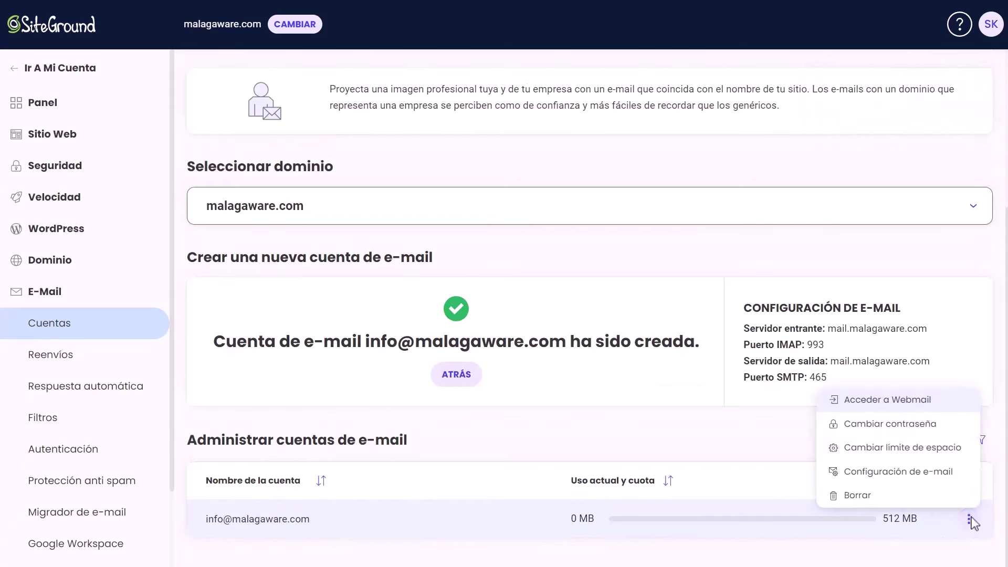
pyautogui.click(881, 407)
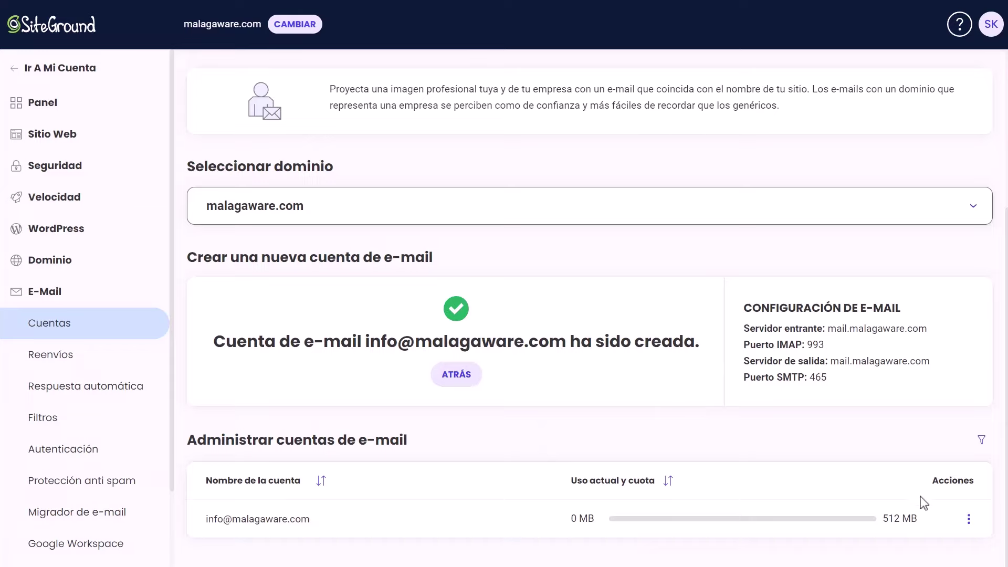
pyautogui.click(969, 519)
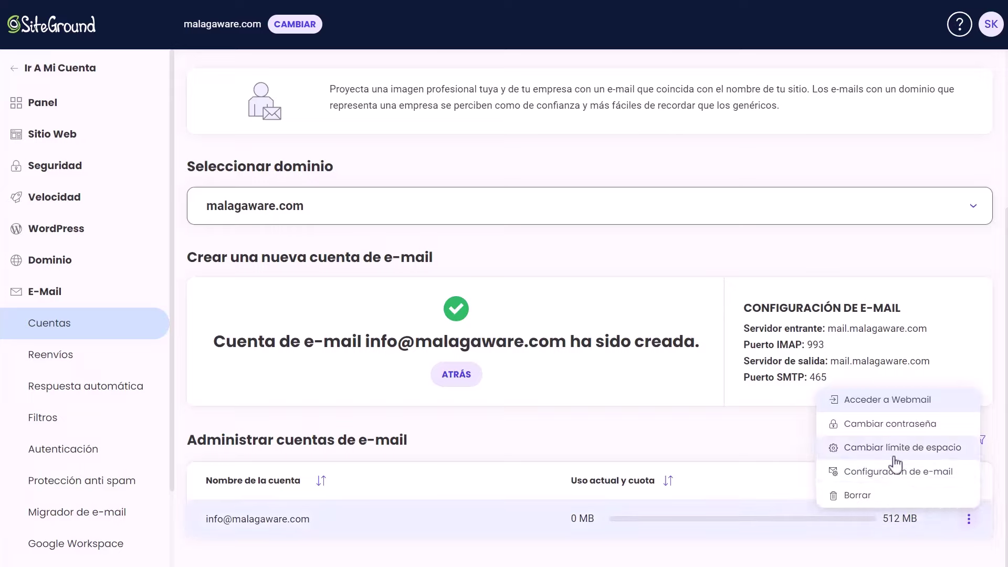
pyautogui.click(751, 455)
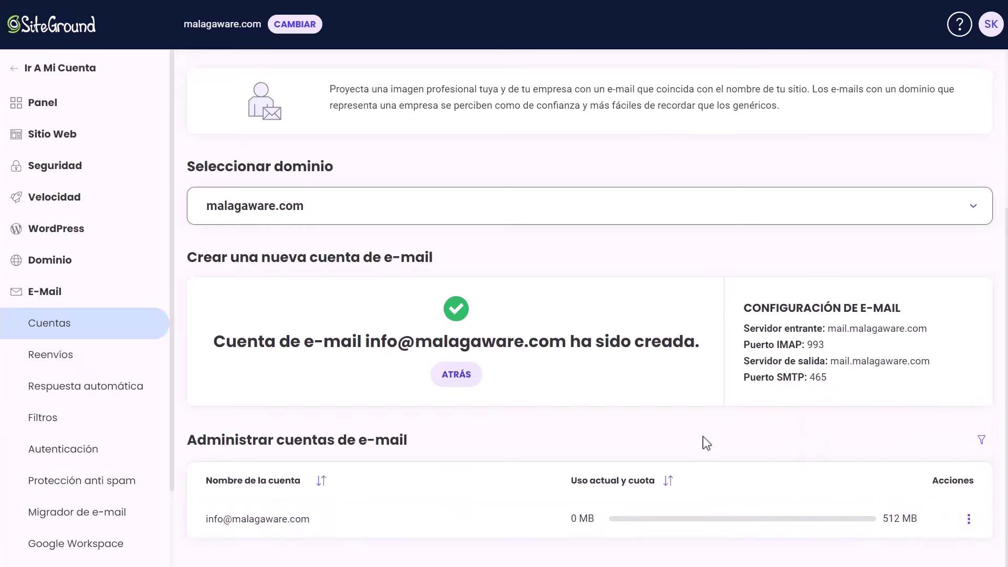
# - Open Seguridad > Copias de seguridad and note backups are available within 6 horas of site creation
pyautogui.click(56, 104)
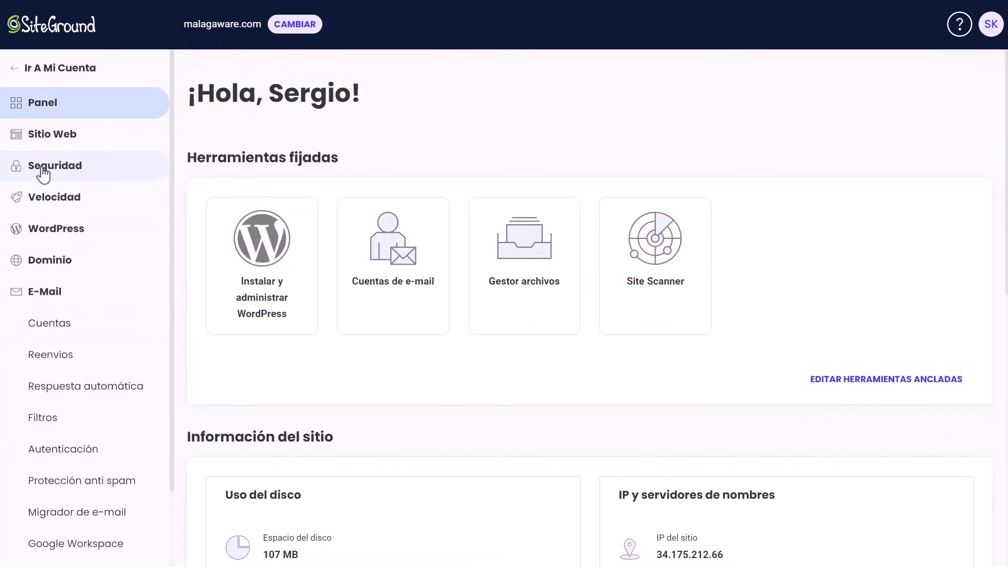
pyautogui.click(67, 166)
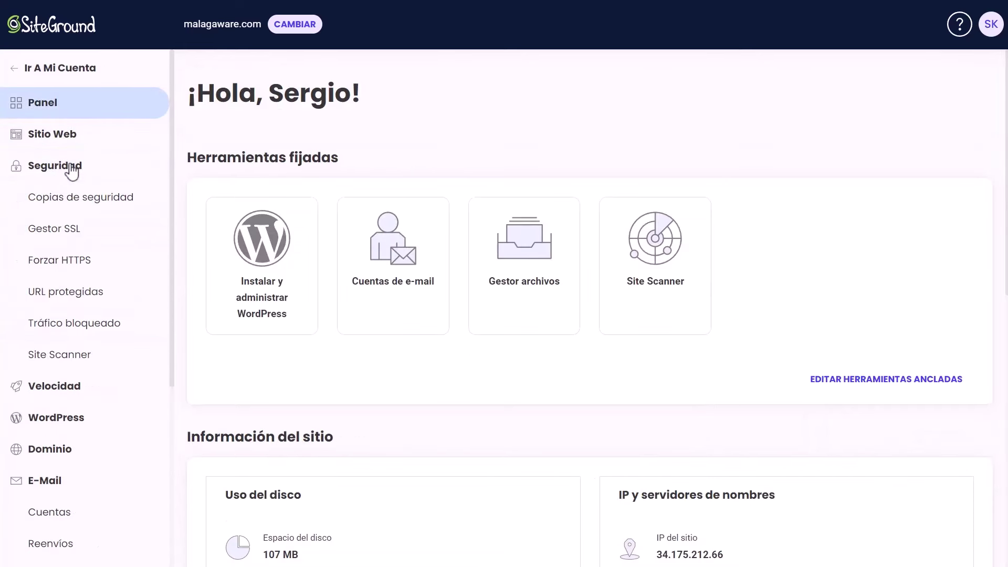
pyautogui.click(76, 198)
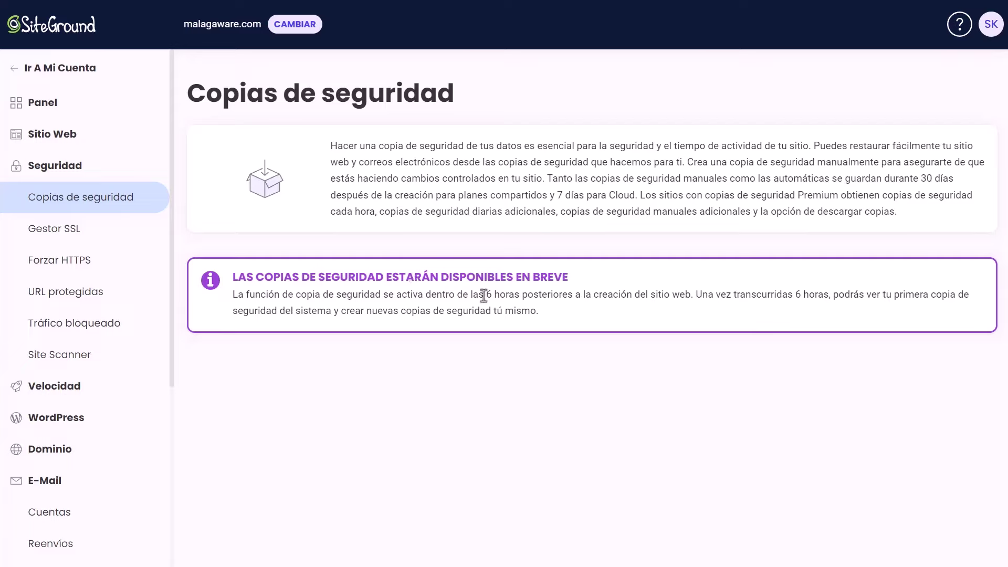
pyautogui.moveTo(487, 295); pyautogui.dragTo(521, 295)
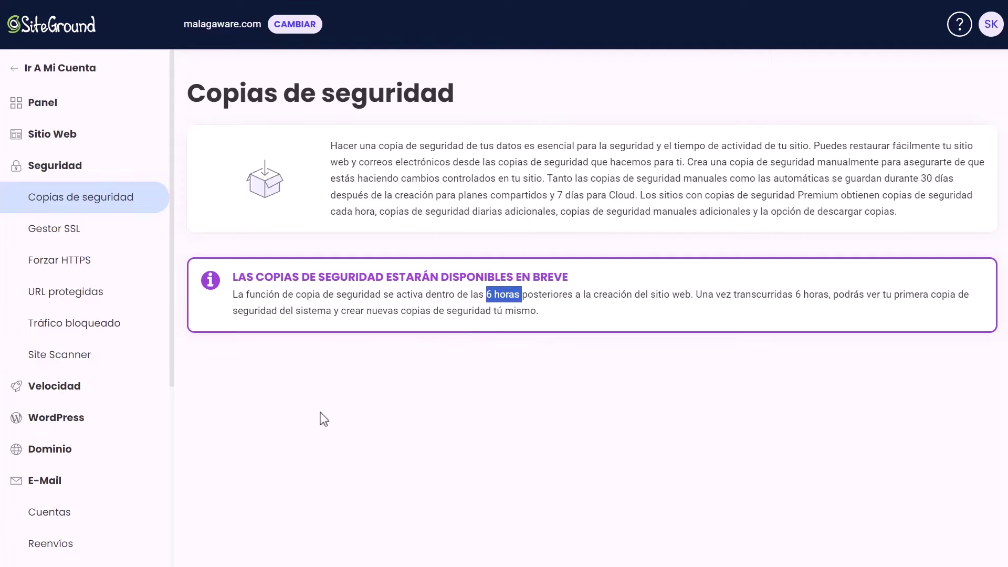
pyautogui.click(454, 355)
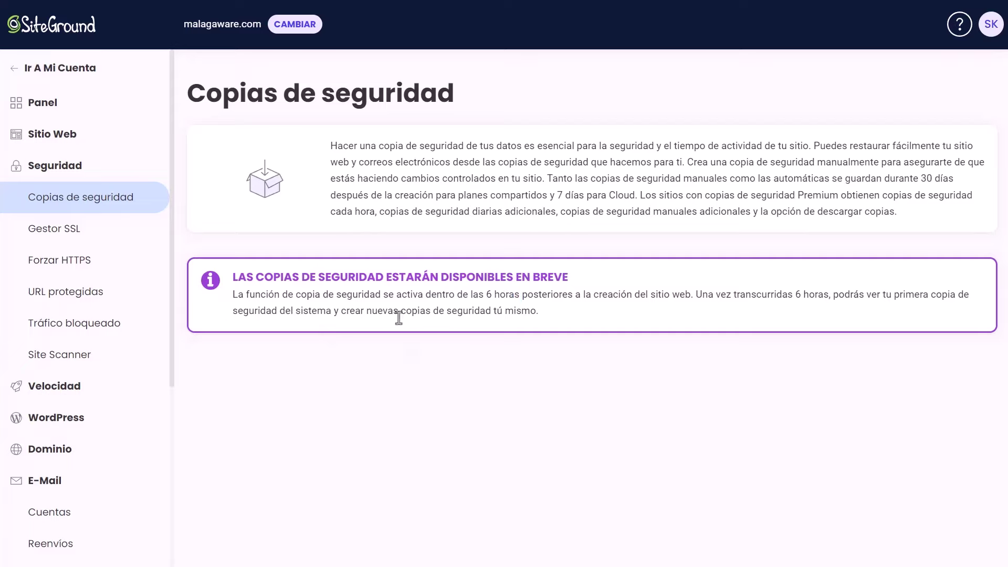
# - Open Gestor SSL and check the domain and certificate dropdowns without choosing anything
pyautogui.click(76, 240)
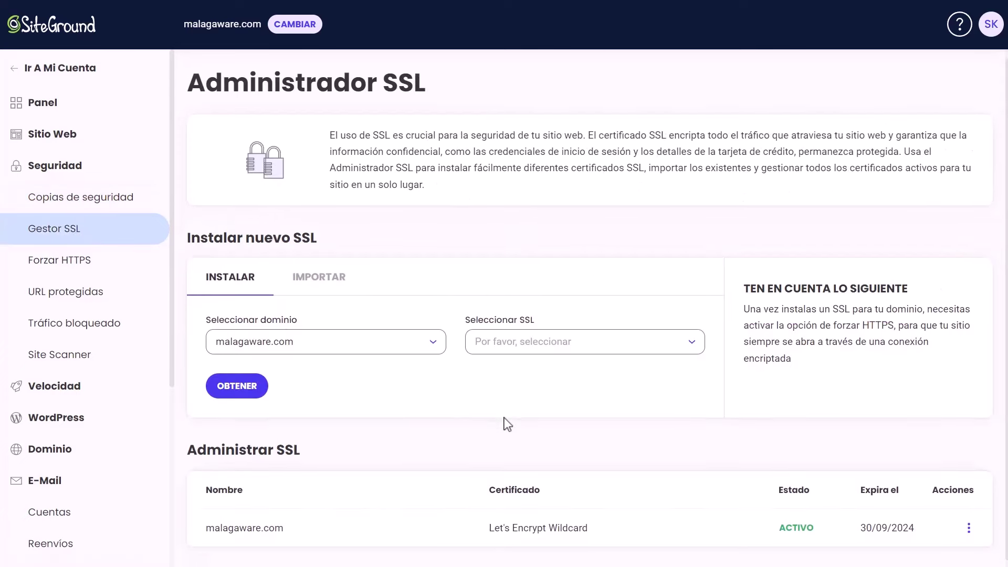
pyautogui.scroll(-1, 506, 420)
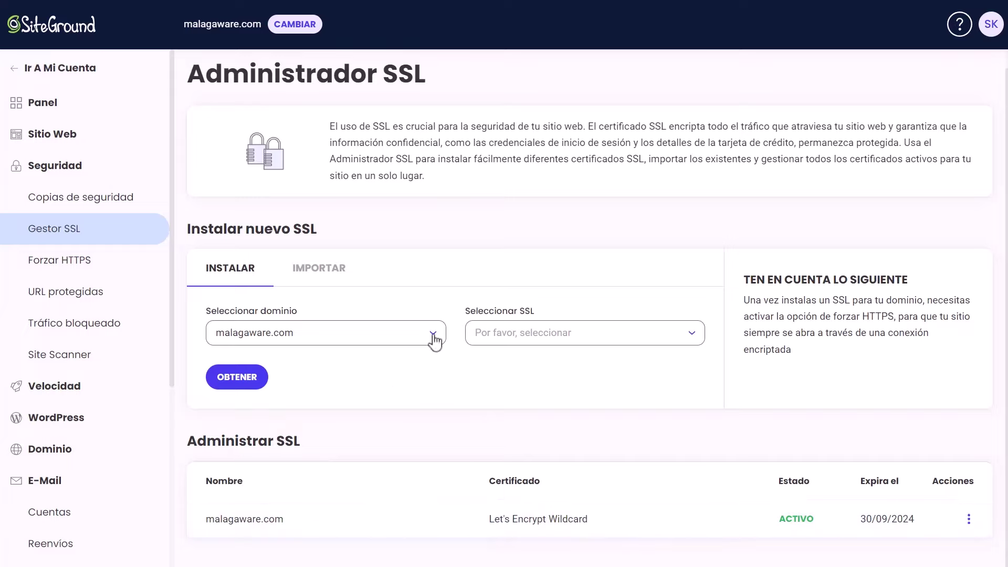
pyautogui.click(348, 342)
pyautogui.click(442, 351)
pyautogui.click(647, 341)
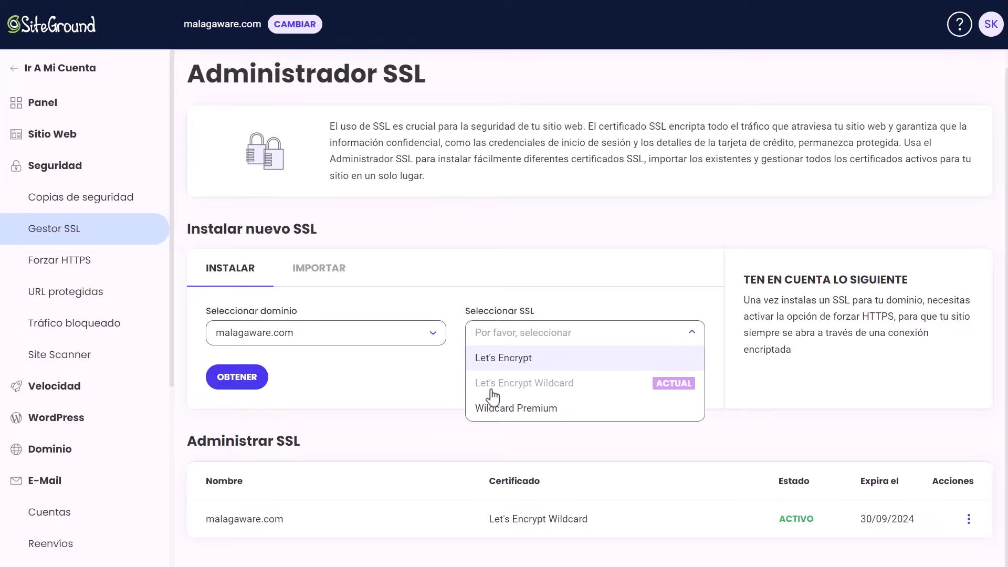
pyautogui.click(427, 392)
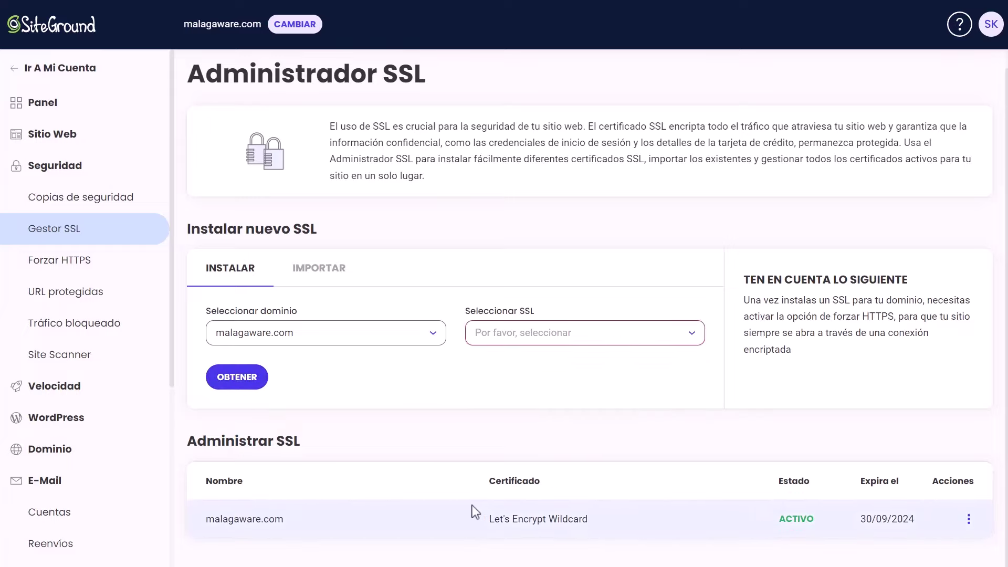
# - Switch on Forzar HTTPS for malagaware.com and dismiss the success notice
pyautogui.click(71, 265)
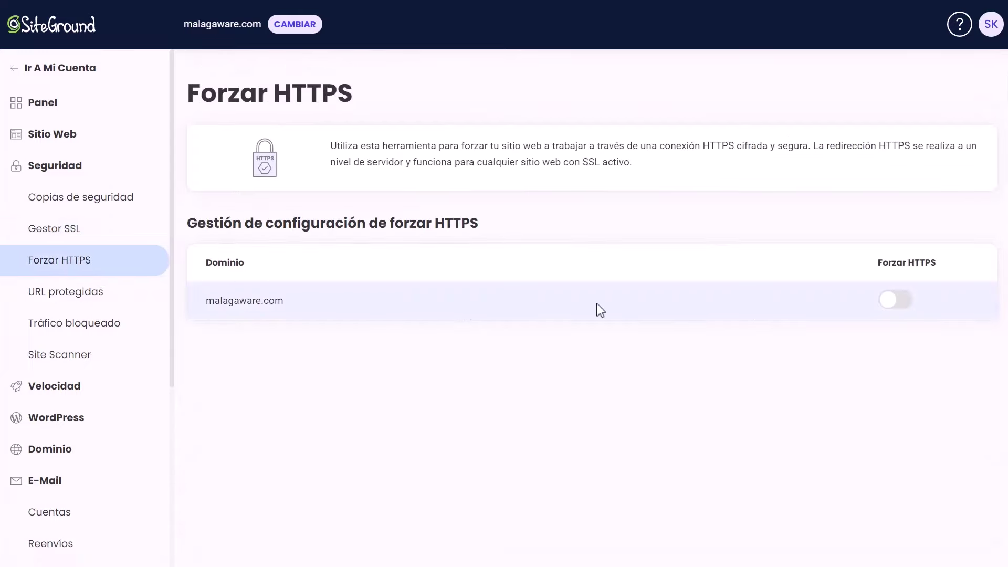
pyautogui.click(895, 300)
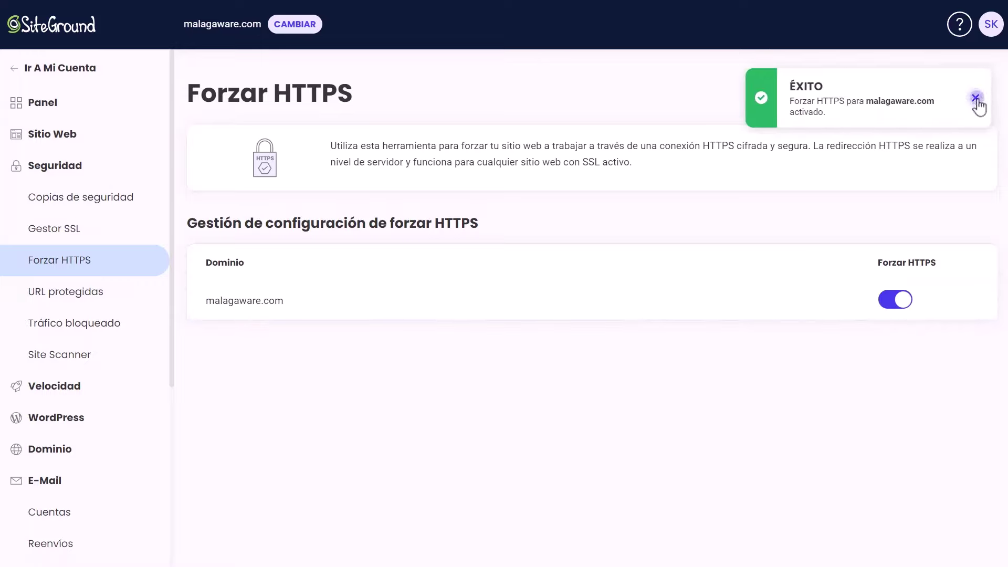
pyautogui.click(976, 99)
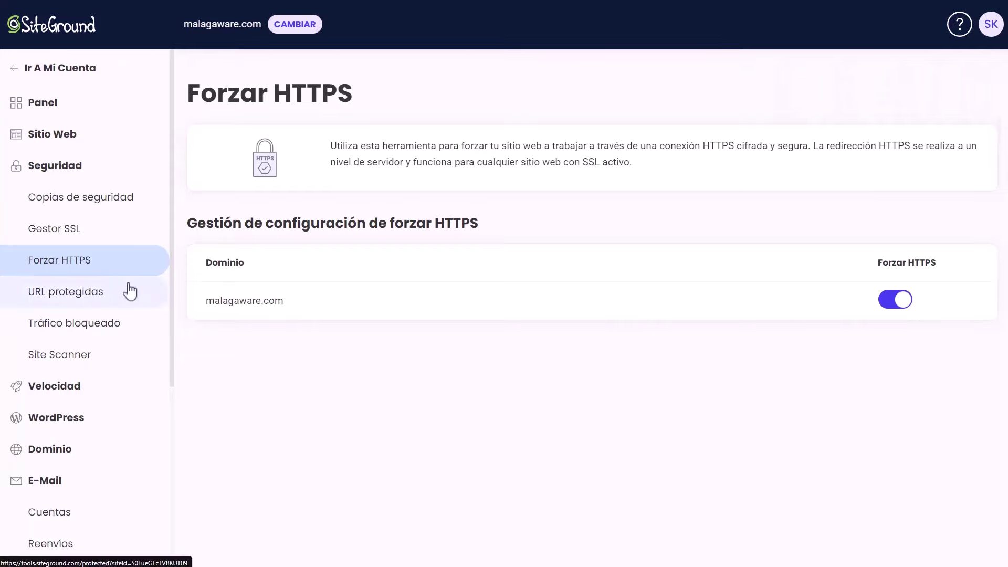
pyautogui.scroll(-4, 130, 321)
pyautogui.scroll(2, 99, 322)
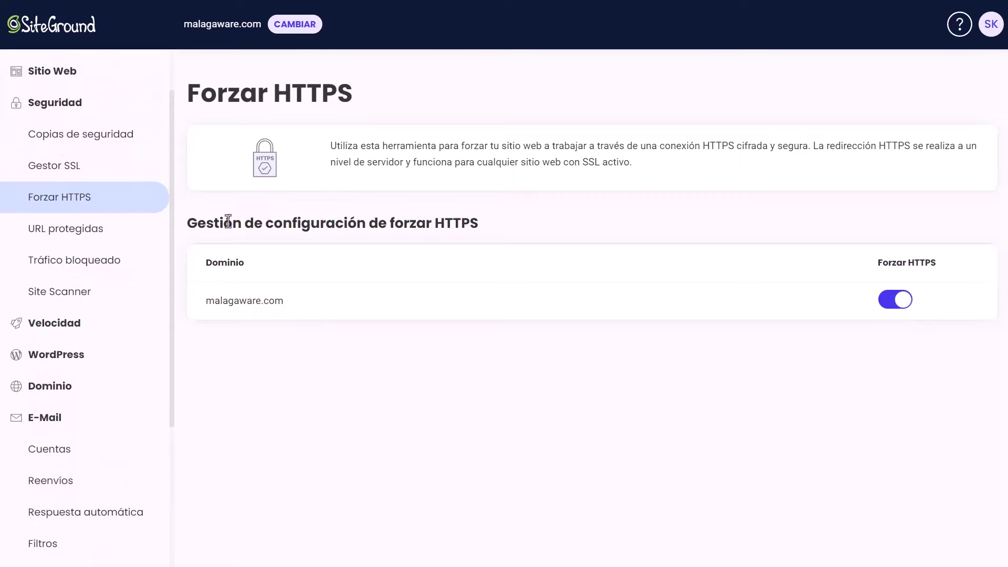
pyautogui.click(30, 359)
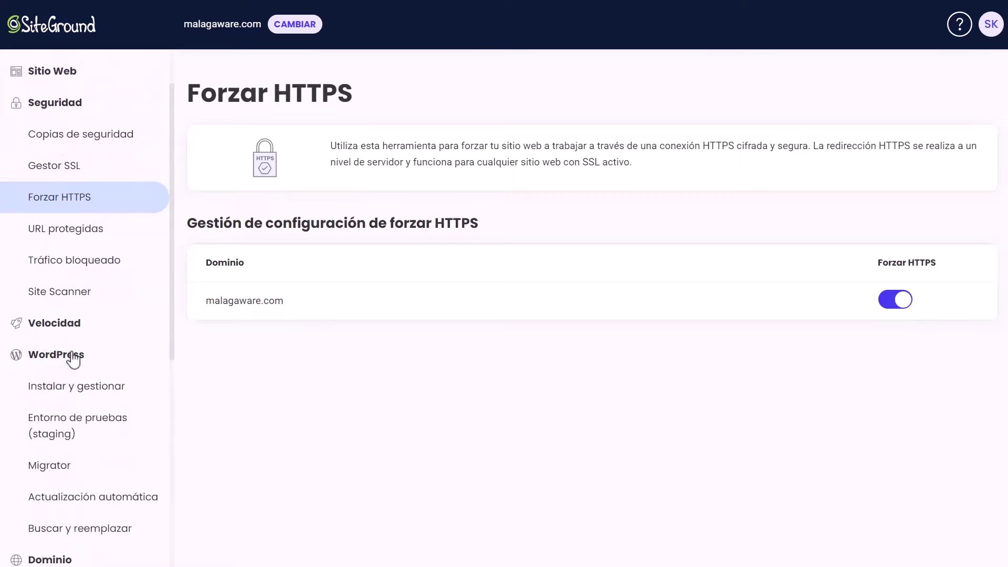
# - Review the WordPress Actualización automática and Buscar y reemplazar pages
pyautogui.scroll(-1, 95, 391)
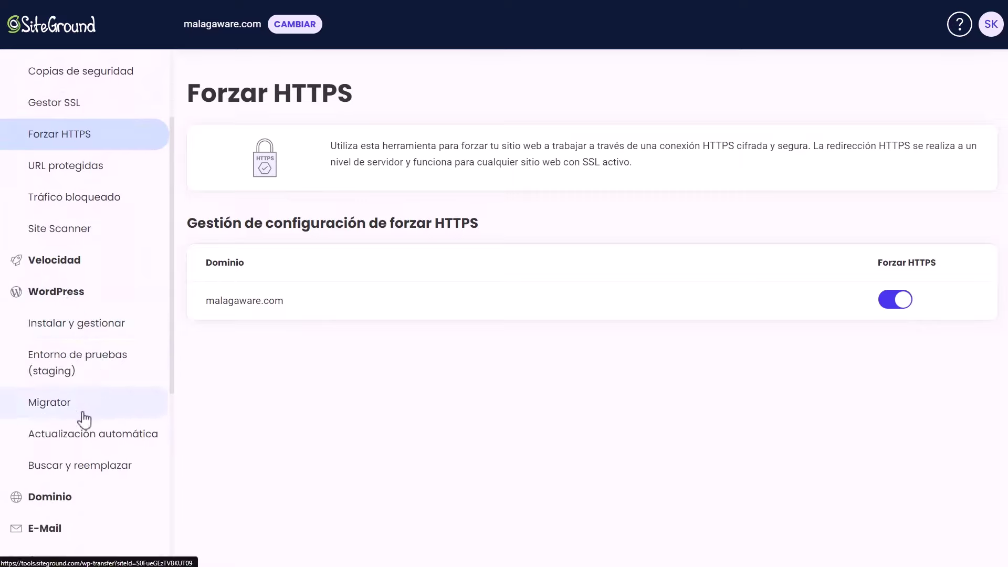
pyautogui.click(109, 437)
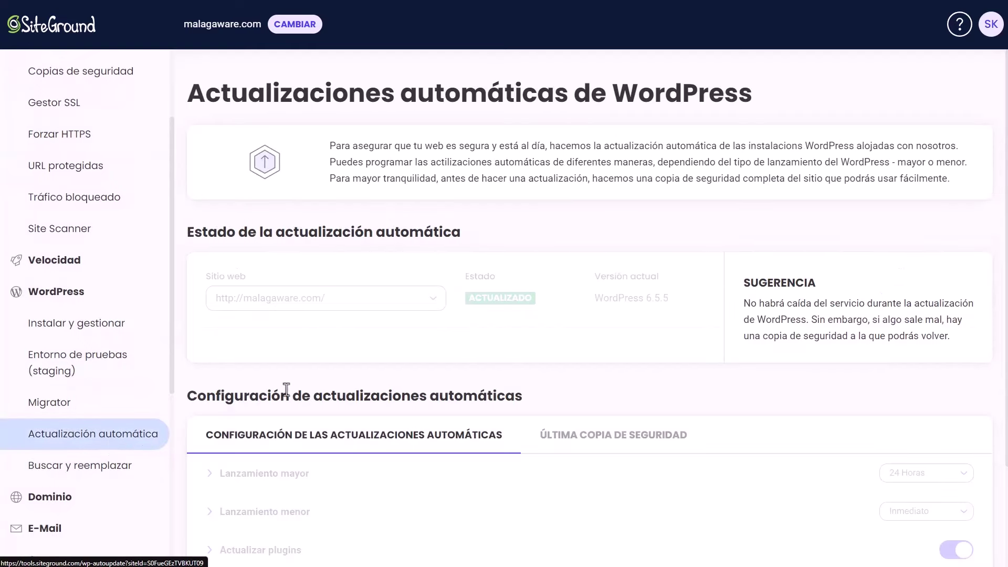
pyautogui.scroll(-2, 495, 388)
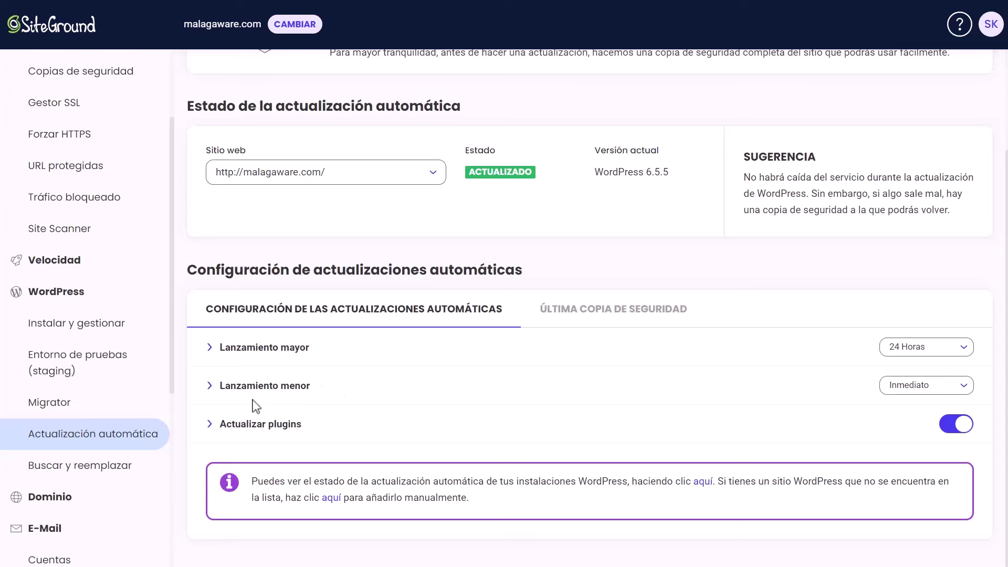
pyautogui.click(61, 477)
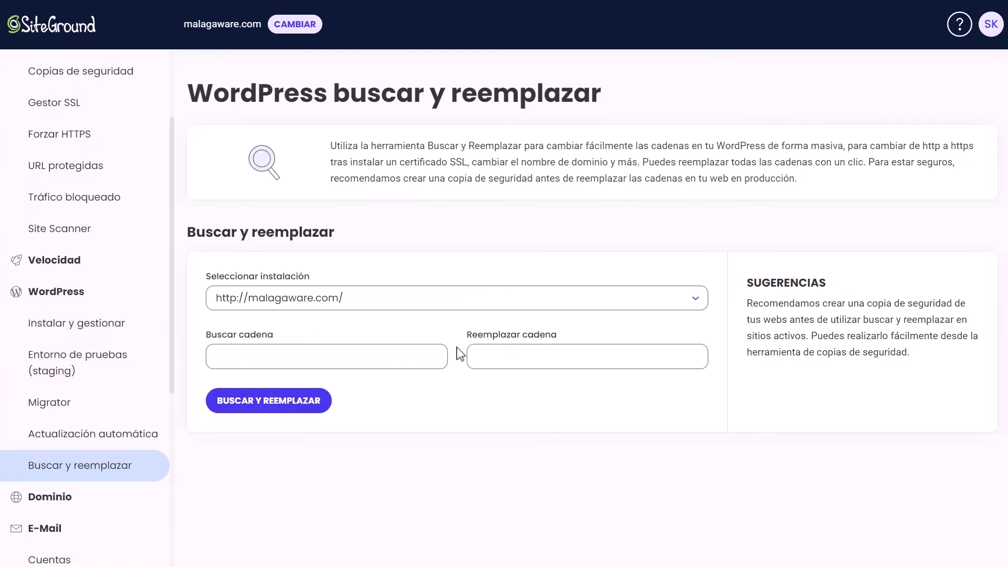
# - Open Velocidad > Almacenamiento en caché to see NGINX Direct Delivery enabled for malagaware.com
pyautogui.click(93, 265)
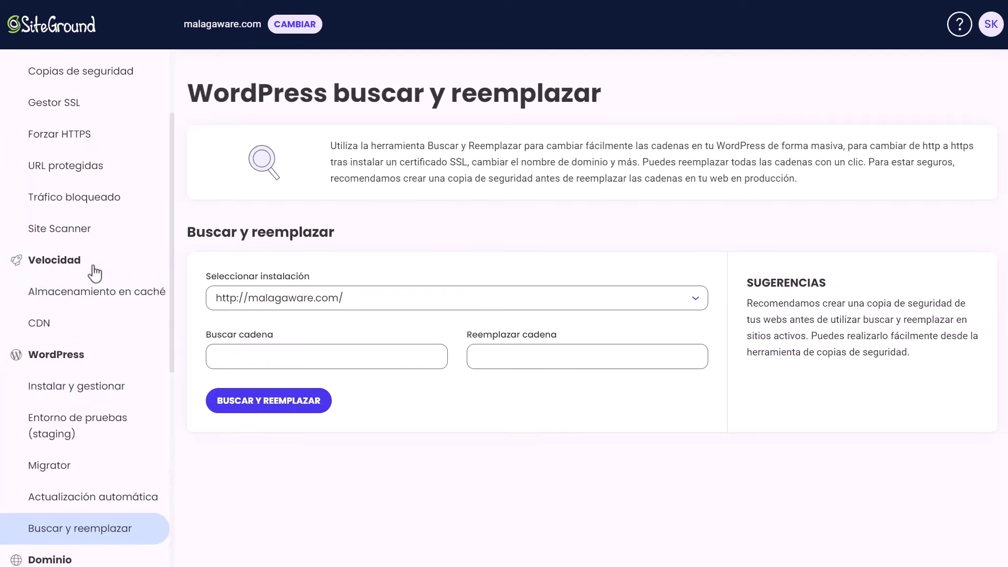
pyautogui.click(91, 304)
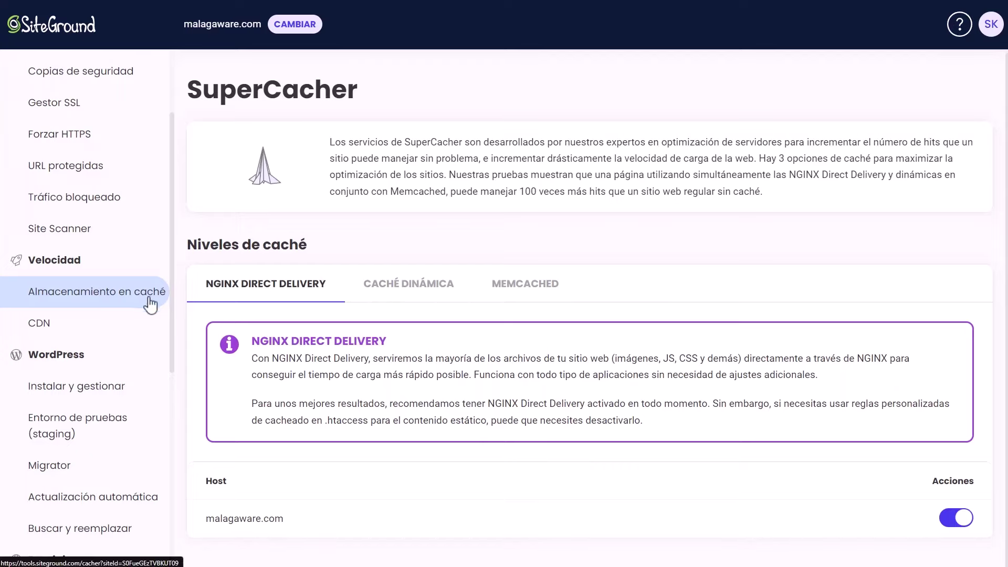
pyautogui.scroll(2, 151, 305)
pyautogui.scroll(1, 151, 305)
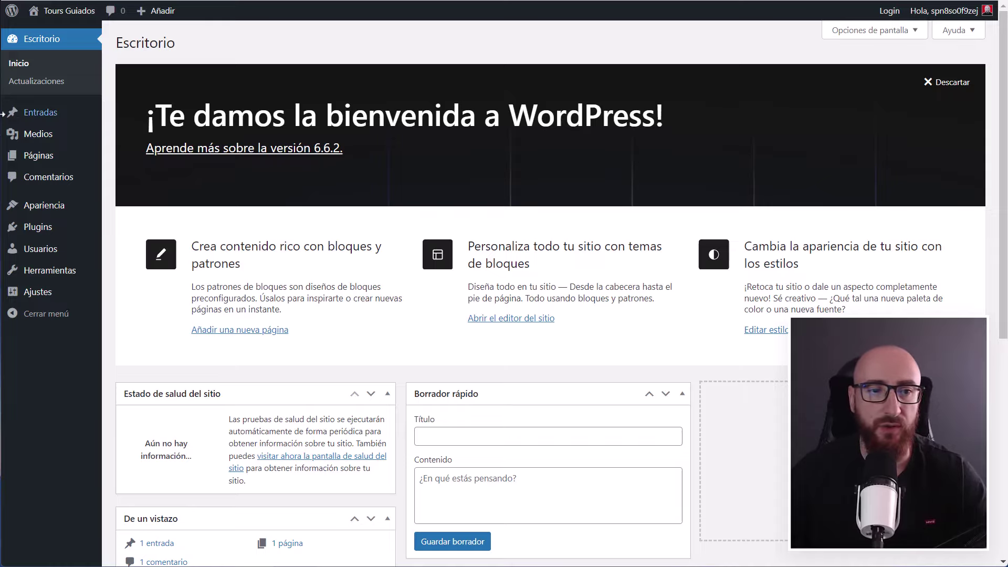
# - Review the Entradas, Páginas and Temas pages, ending on the empty Plugins list
pyautogui.click(54, 118)
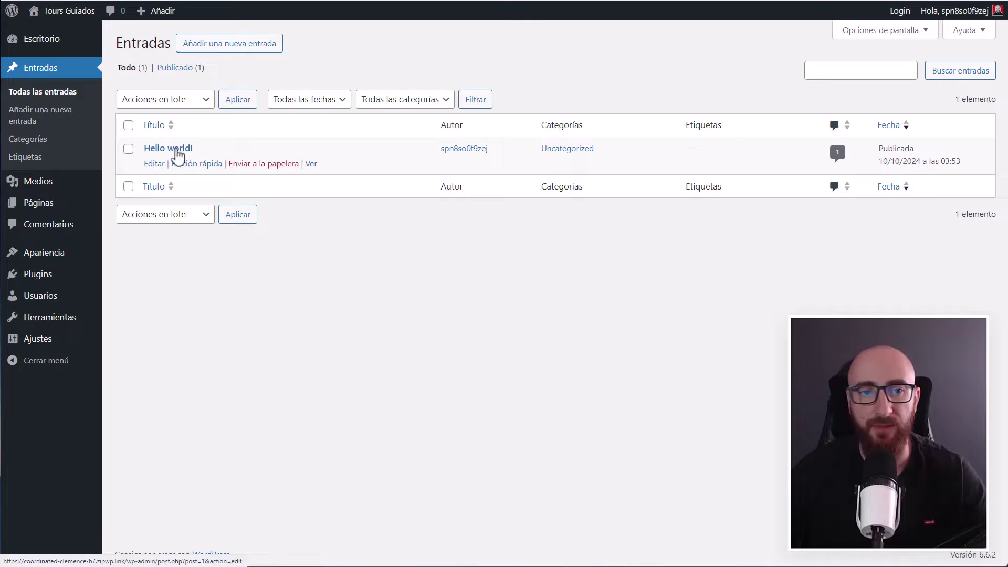
pyautogui.click(46, 209)
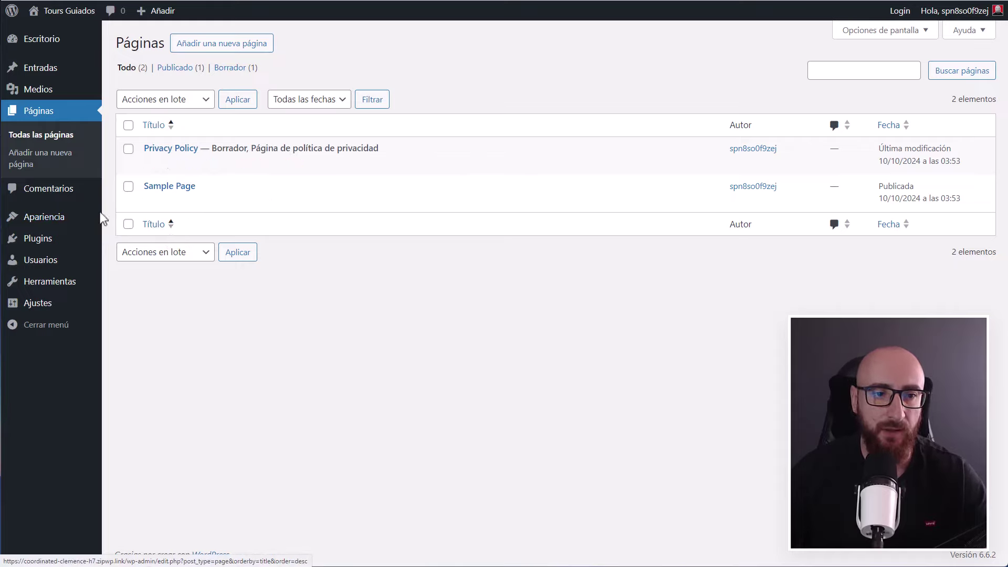
pyautogui.moveTo(55, 219)
pyautogui.click(126, 218)
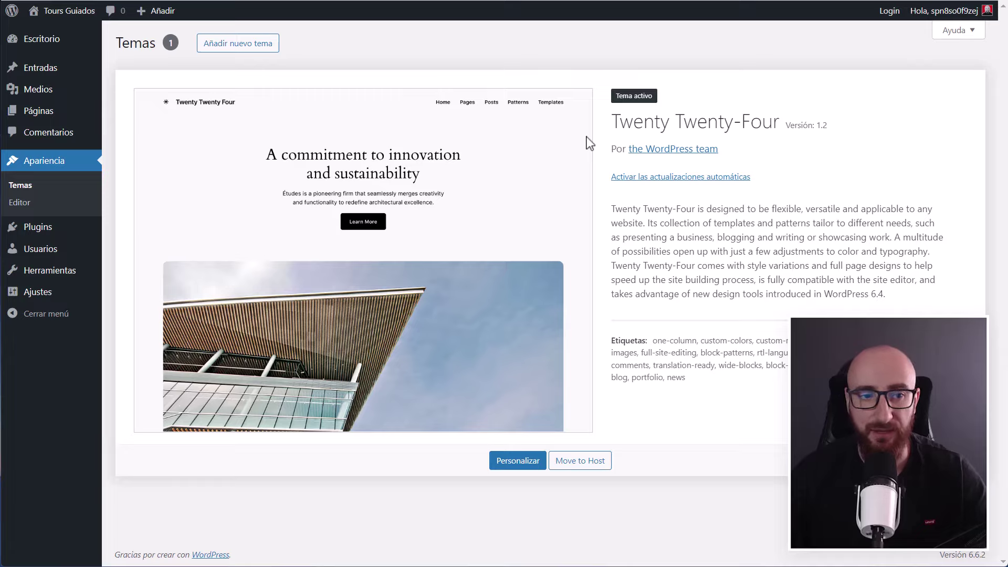
pyautogui.click(124, 233)
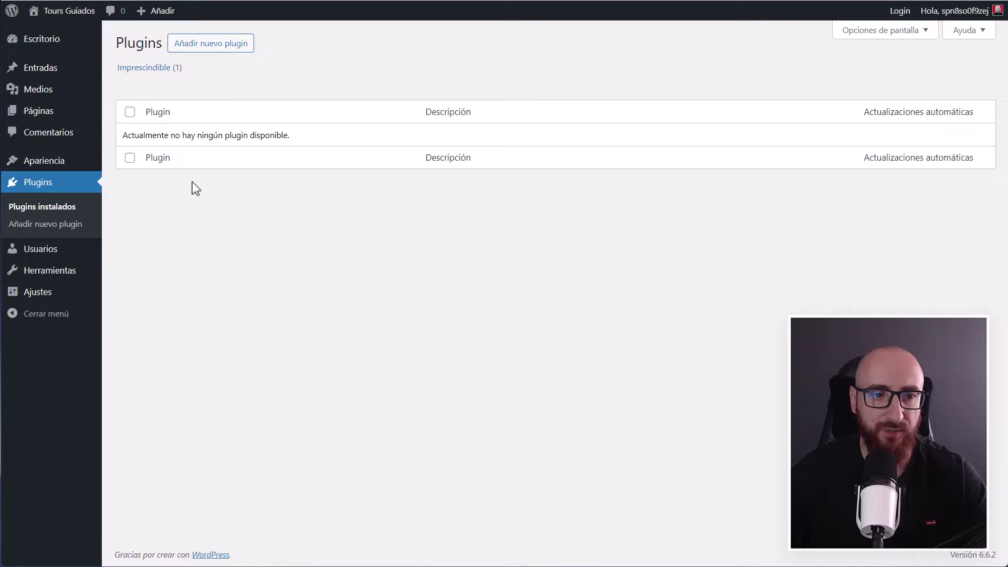
# - In Usuarios > Perfil, replace the Alias with the owner's first name and save
pyautogui.moveTo(46, 255)
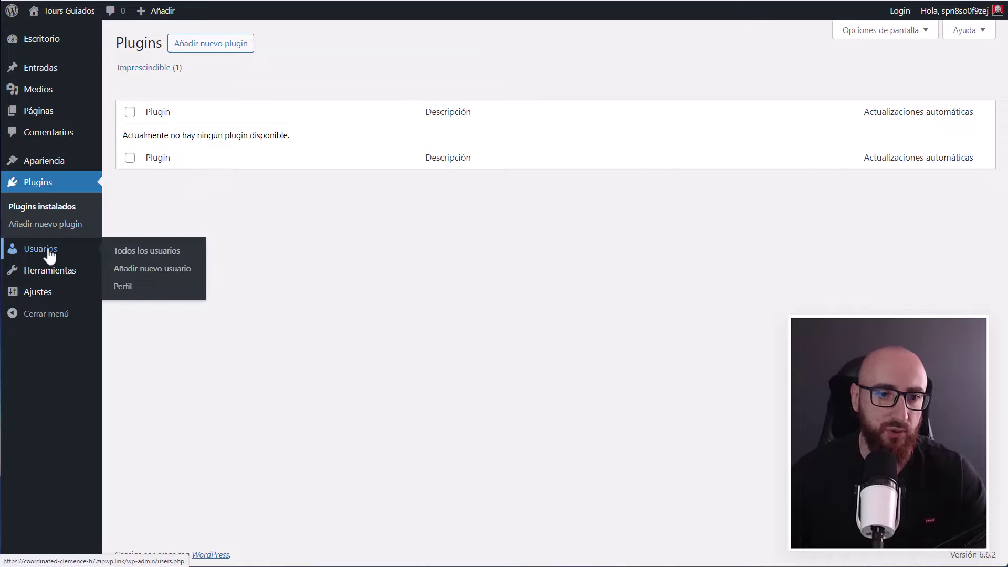
pyautogui.click(132, 290)
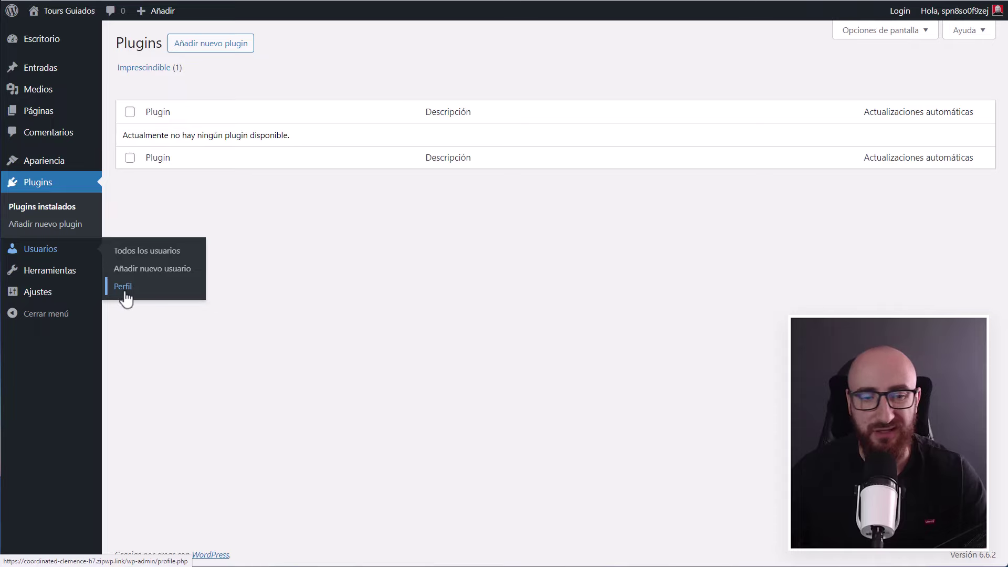
pyautogui.scroll(-6, 145, 306)
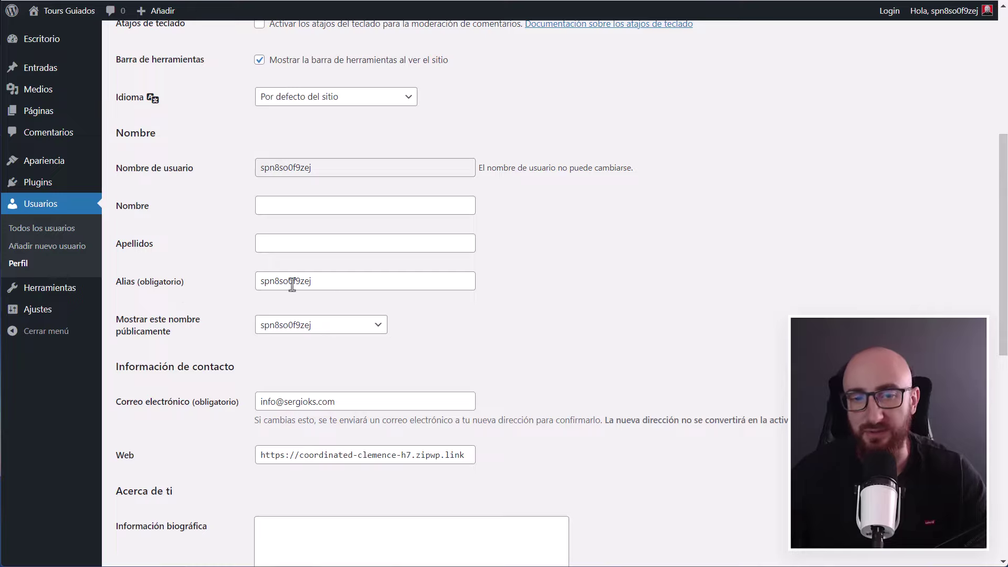
pyautogui.moveTo(322, 279); pyautogui.dragTo(197, 294)
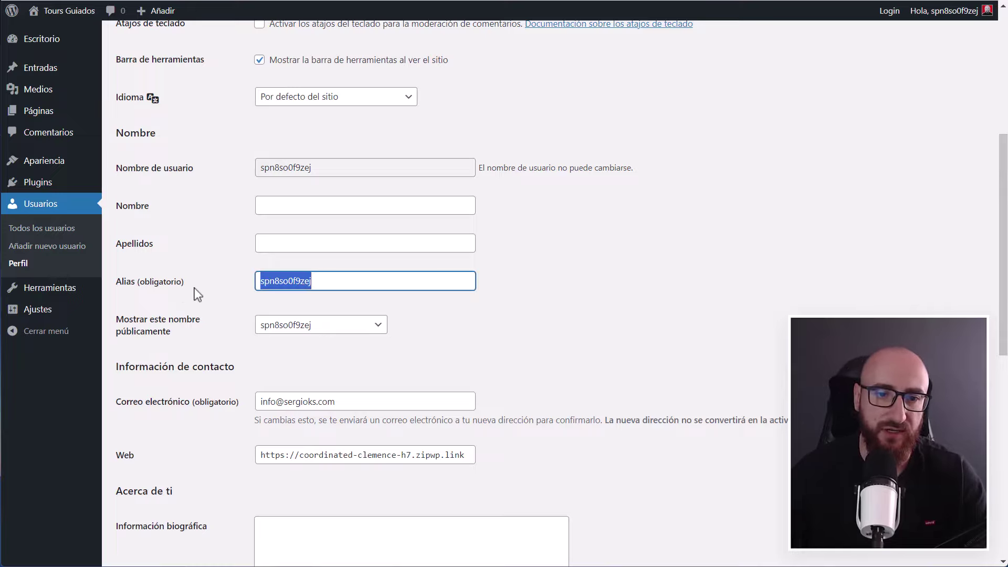
pyautogui.write('Sergio')
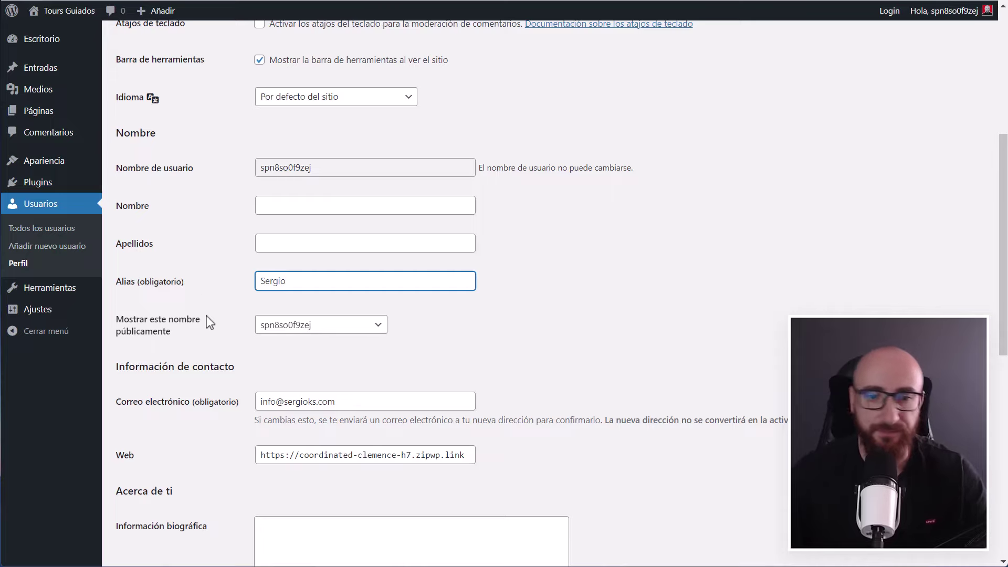
pyautogui.scroll(-10, 216, 342)
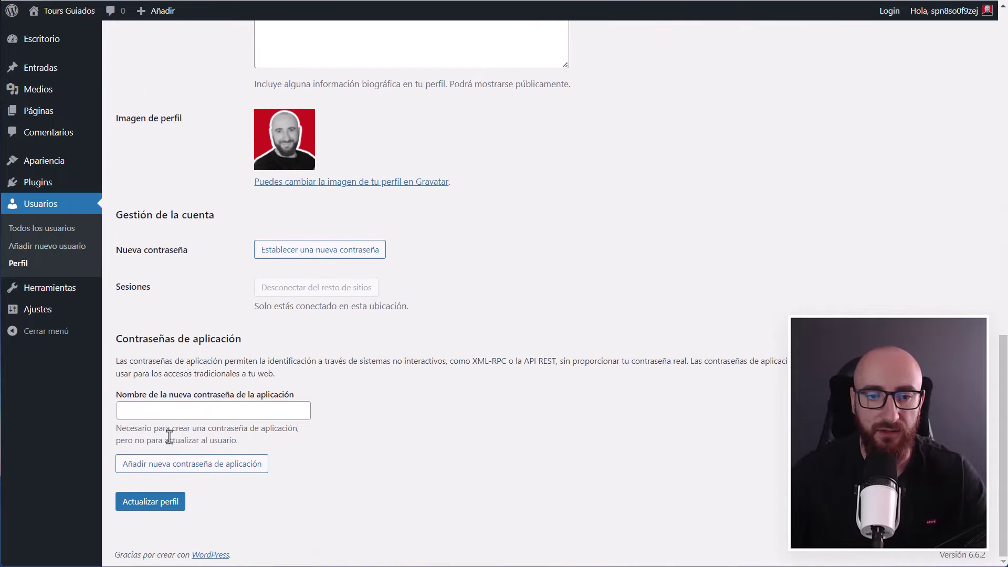
pyautogui.click(149, 504)
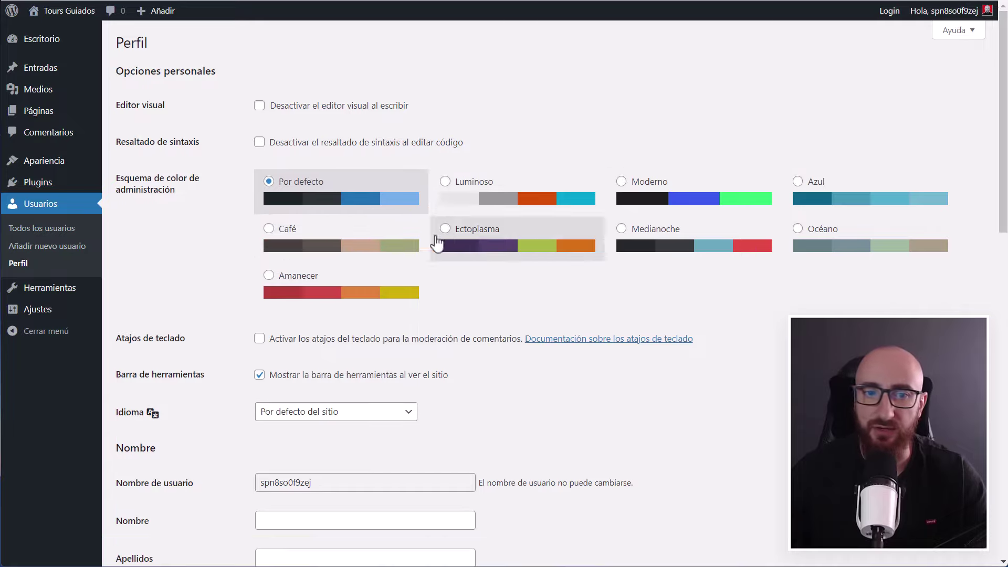
# - Choose the new alias under Mostrar este nombre públicamente and update the profile
pyautogui.scroll(-8, 298, 304)
pyautogui.click(299, 199)
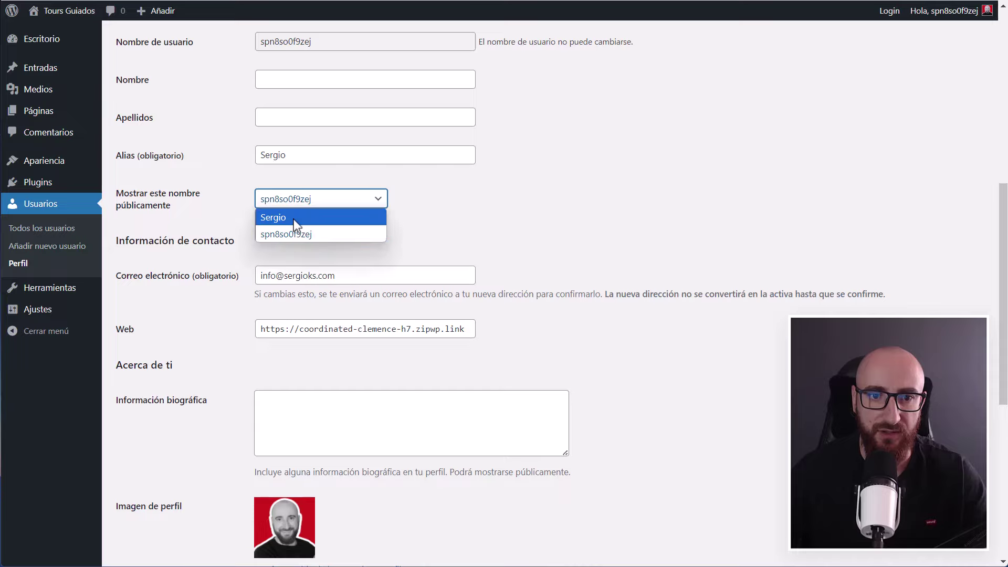
pyautogui.click(298, 216)
pyautogui.scroll(-7, 345, 237)
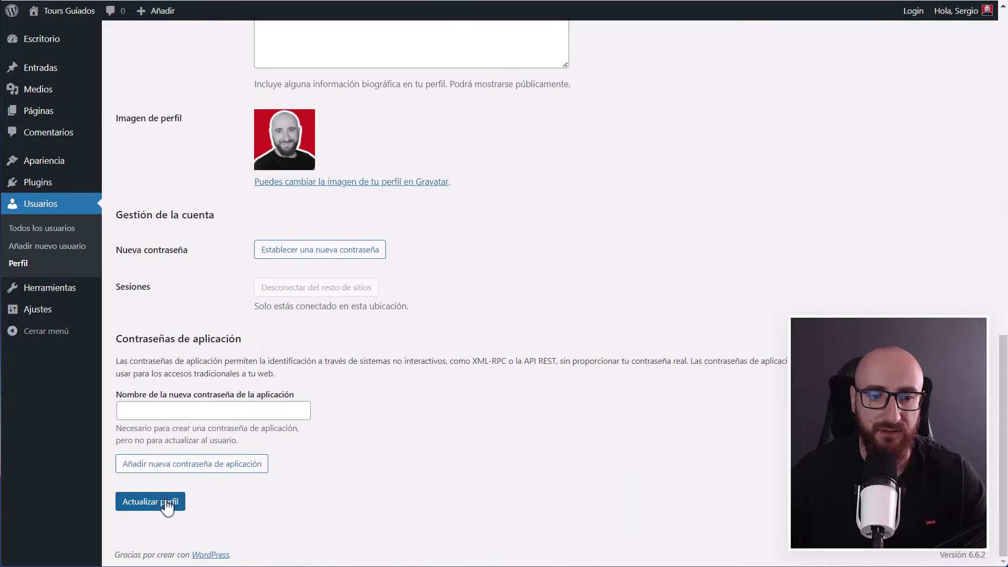
pyautogui.click(157, 506)
pyautogui.scroll(-7, 293, 318)
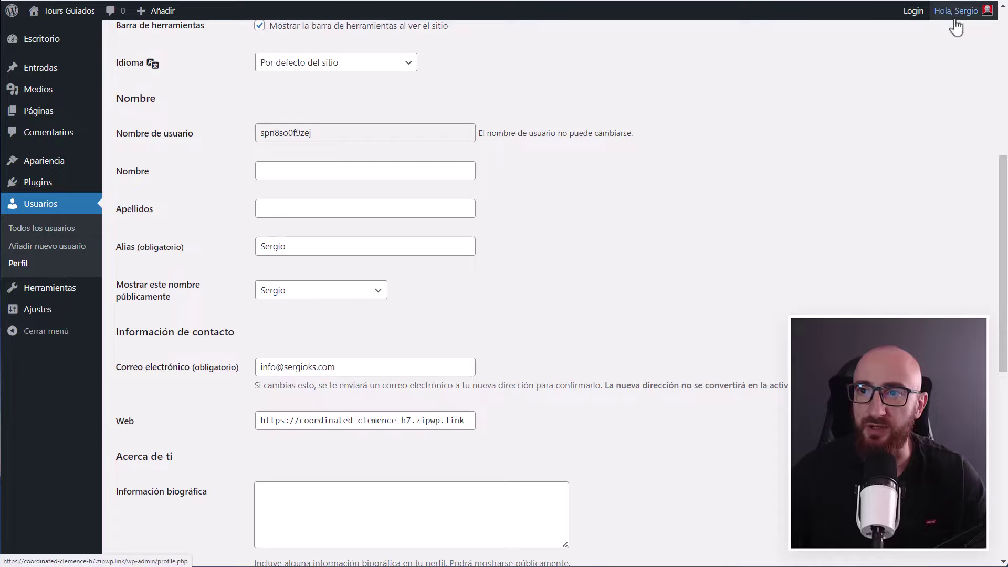
pyautogui.moveTo(955, 12)
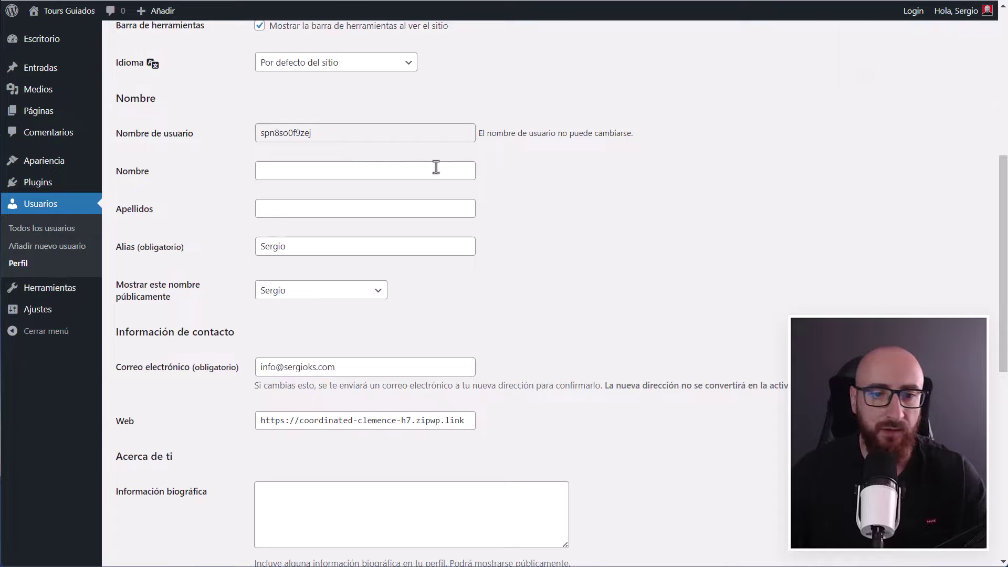
pyautogui.scroll(3, 615, 149)
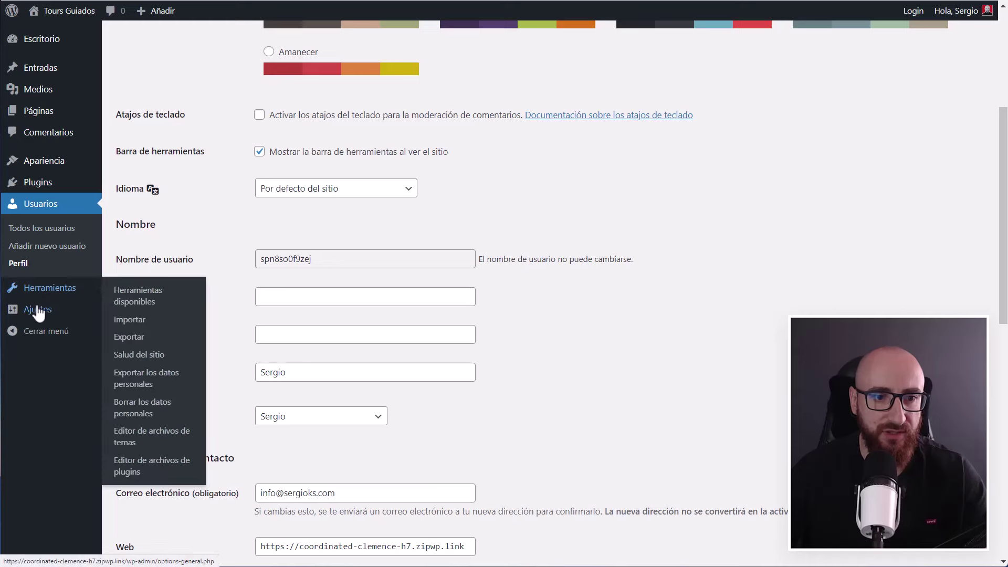
# - Review Ajustes > Generales: site title Tours Guiados, Madrid time zone, d/m/Y date format
pyautogui.moveTo(40, 313)
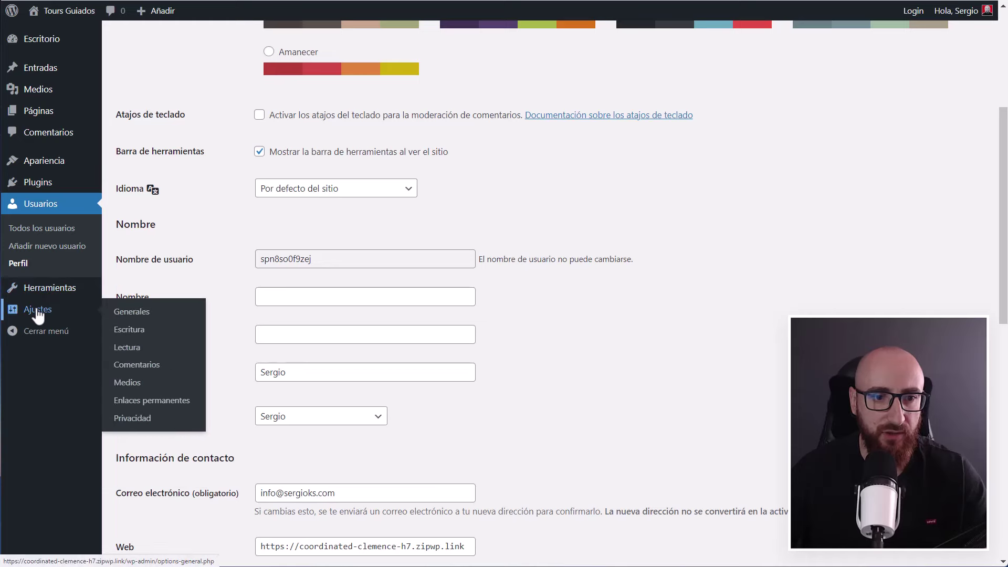
pyautogui.click(141, 315)
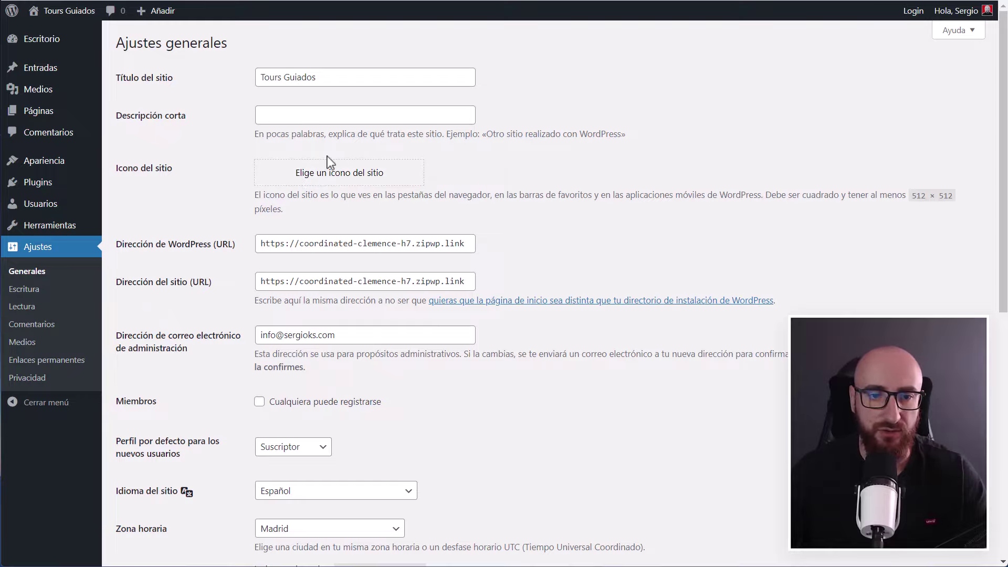
pyautogui.scroll(-2, 244, 228)
pyautogui.scroll(-7, 244, 228)
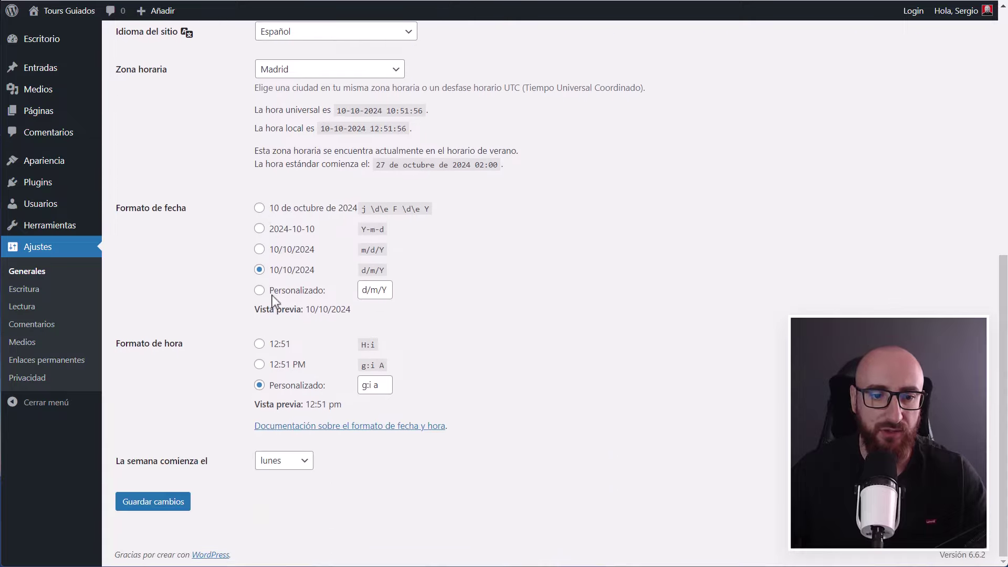
pyautogui.scroll(2, 264, 310)
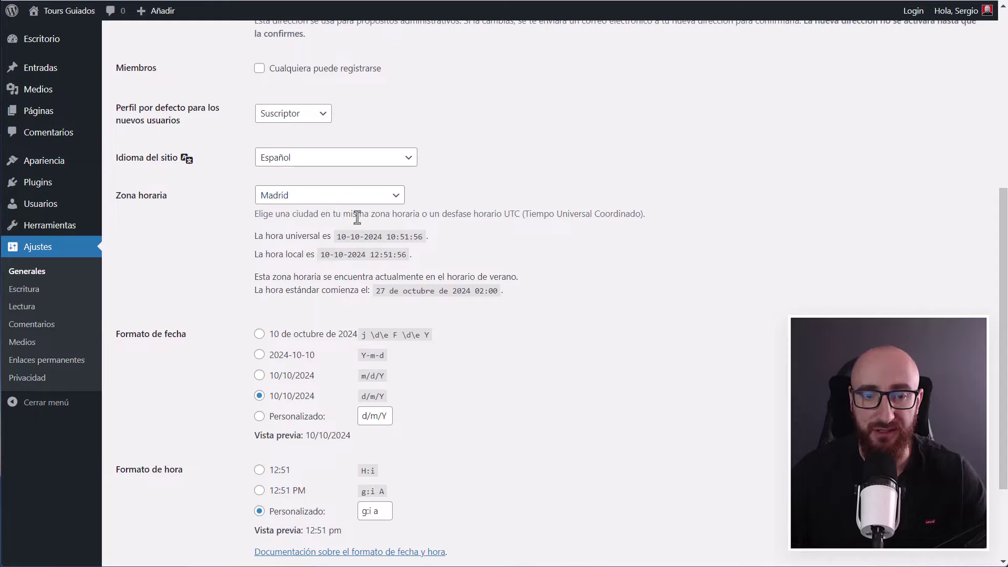
# - Review Ajustes > Lectura, noting search engines are asked not to index the site
pyautogui.click(32, 314)
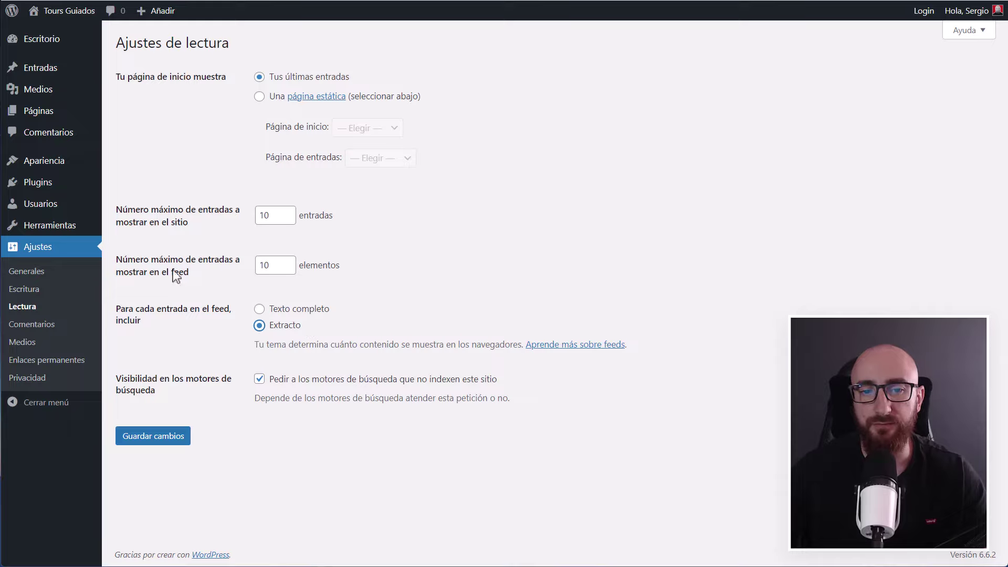
pyautogui.moveTo(123, 366); pyautogui.dragTo(226, 411)
pyautogui.click(249, 370)
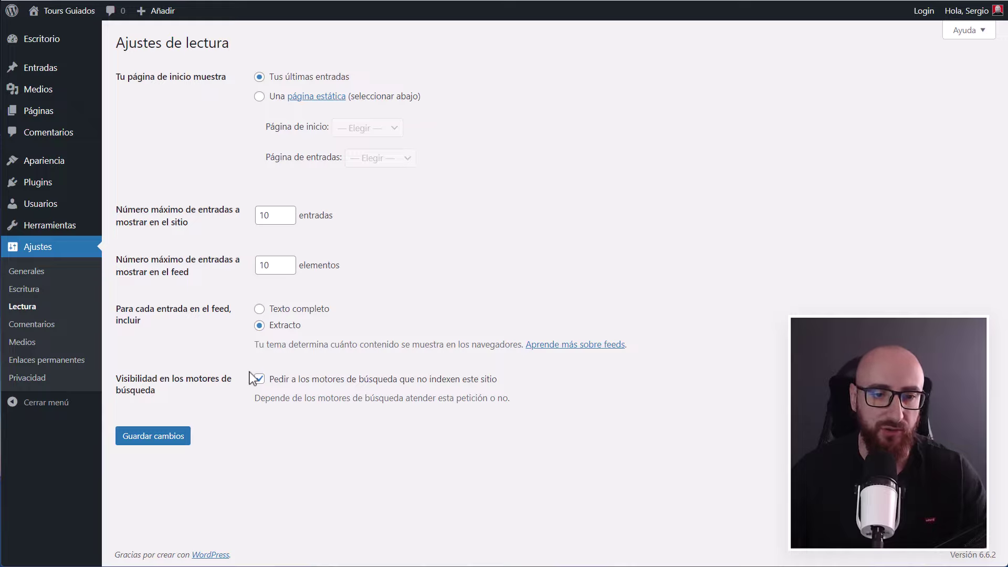
# - Turn off linked-blog notifications and pingbacks in Ajustes > Comentarios, keep comments allowed, and save
pyautogui.click(51, 330)
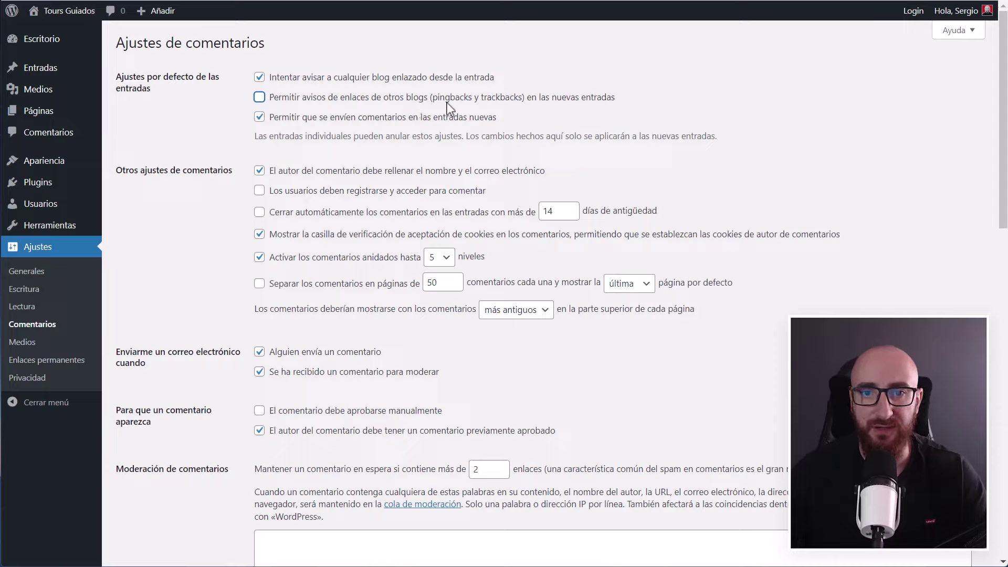
pyautogui.click(259, 79)
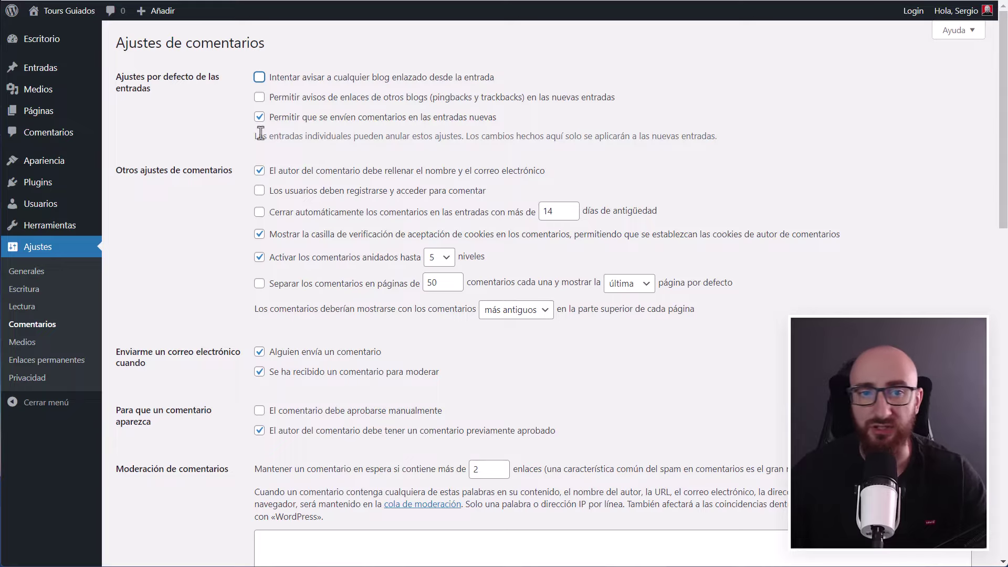
pyautogui.click(260, 117)
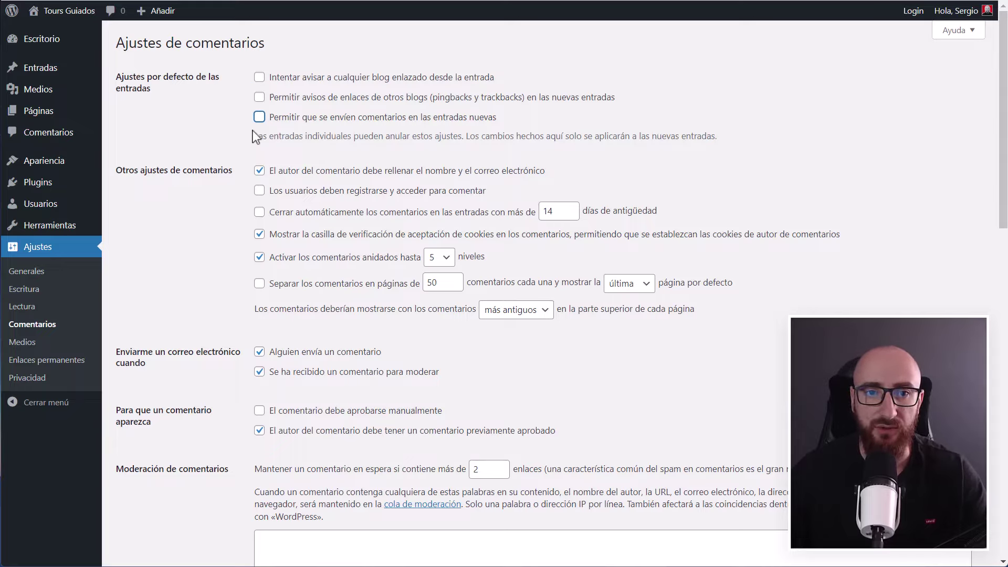
pyautogui.click(259, 117)
pyautogui.scroll(-6, 159, 331)
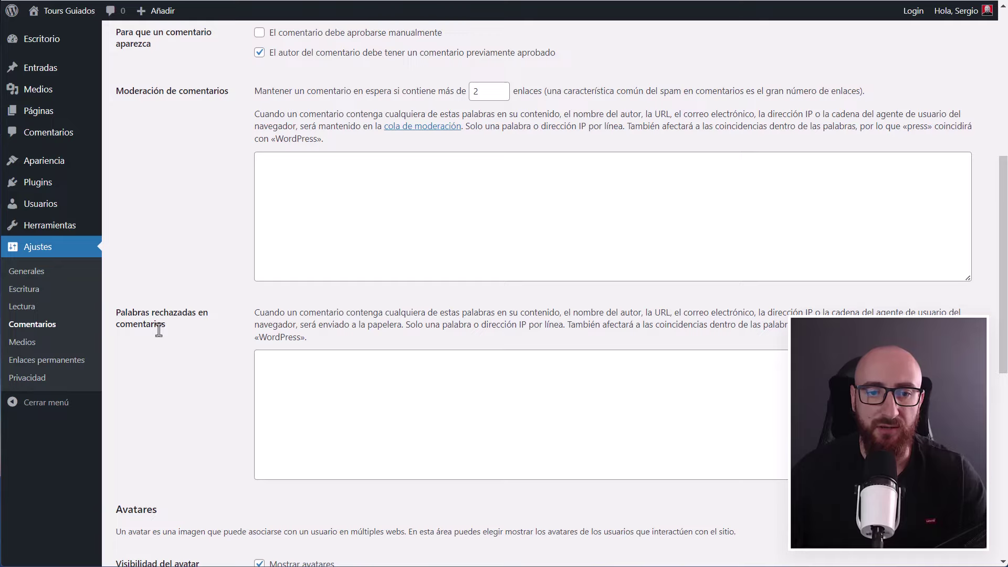
pyautogui.scroll(-8, 158, 331)
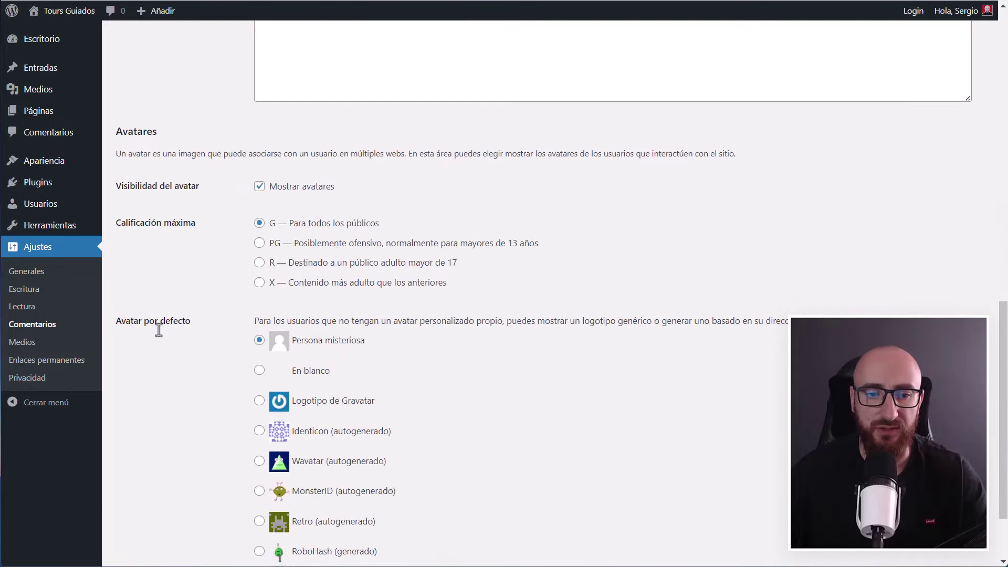
pyautogui.click(167, 503)
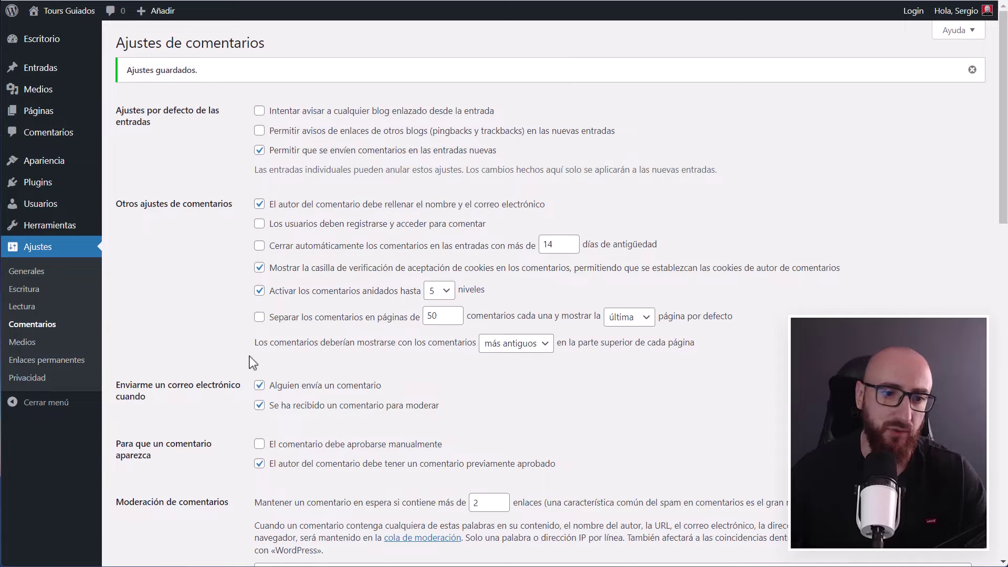
# - Clear the thumbnail width and height, set medium width to 400 and clear medium height
pyautogui.click(23, 342)
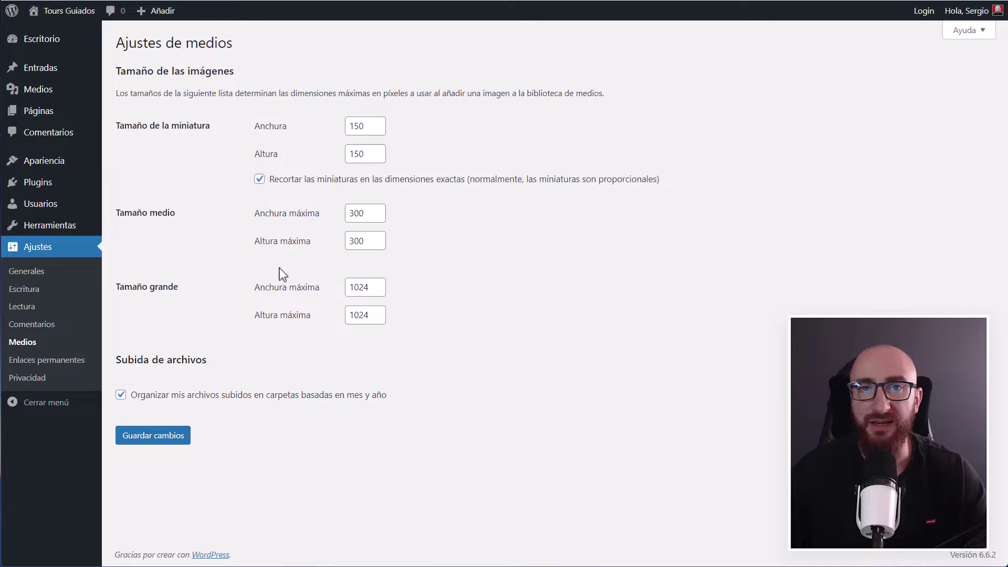
pyautogui.doubleClick(356, 127)
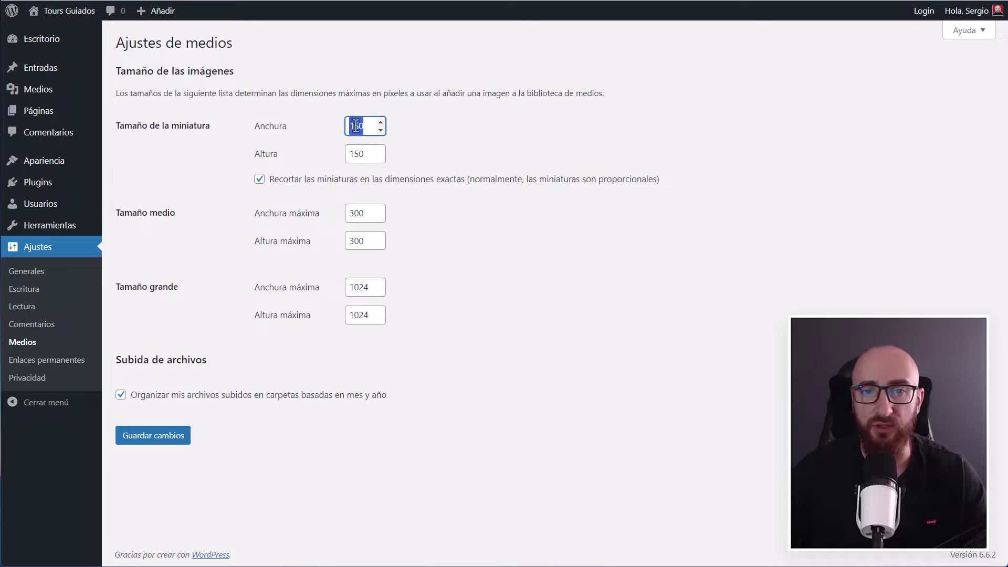
pyautogui.press('BackSpace')
pyautogui.doubleClick(356, 154)
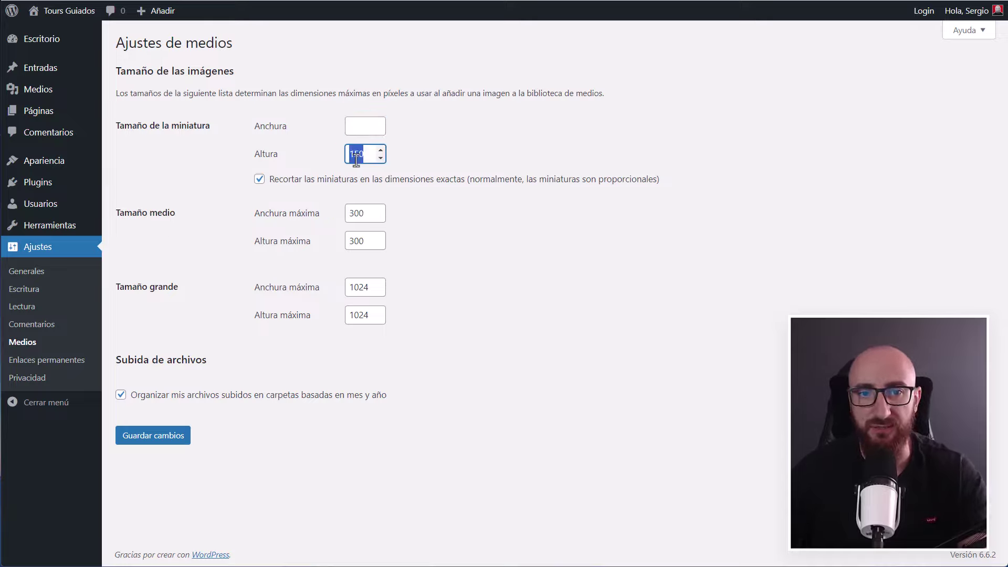
pyautogui.press('BackSpace')
pyautogui.doubleClick(356, 214)
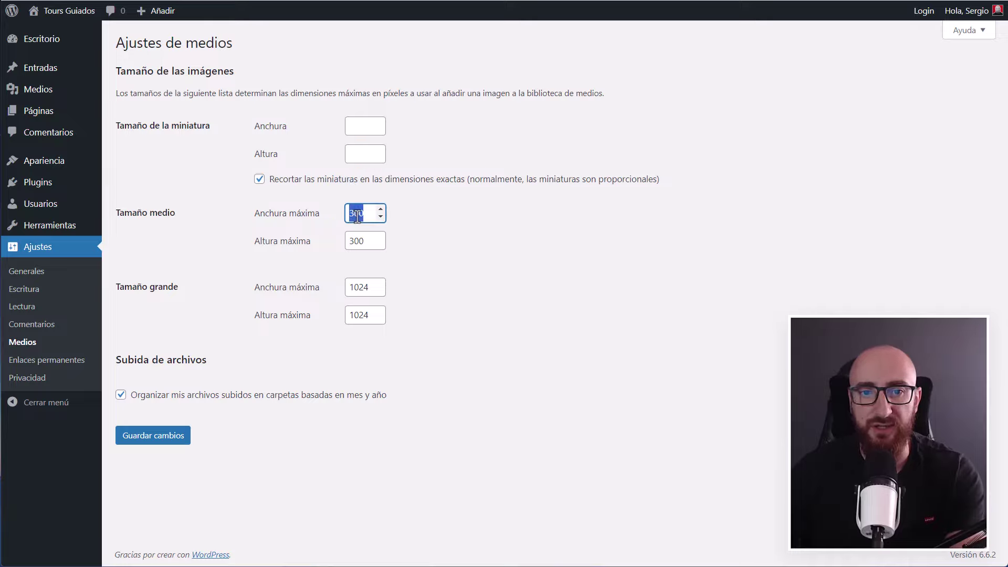
pyautogui.write('400')
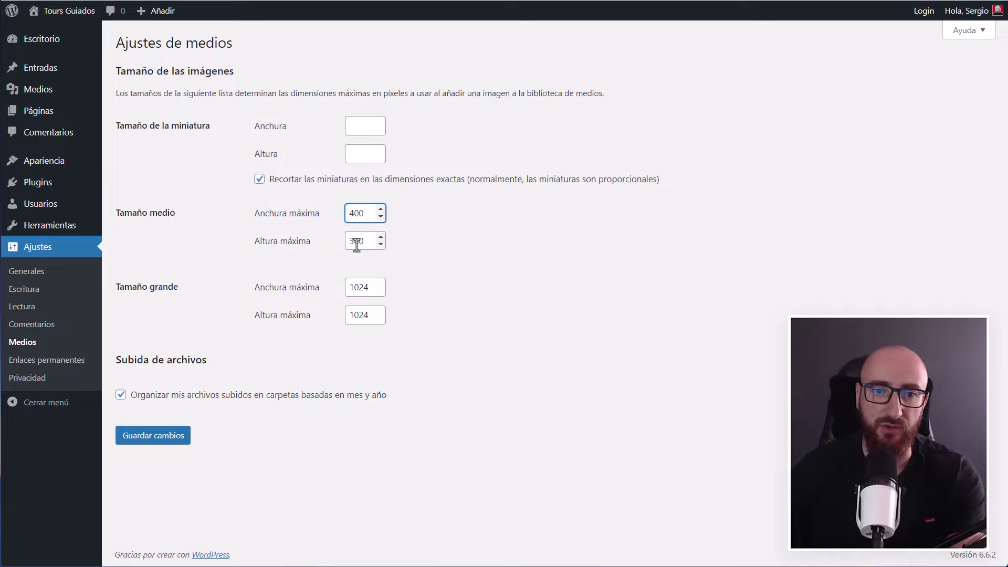
pyautogui.doubleClick(357, 241)
pyautogui.press('BackSpace')
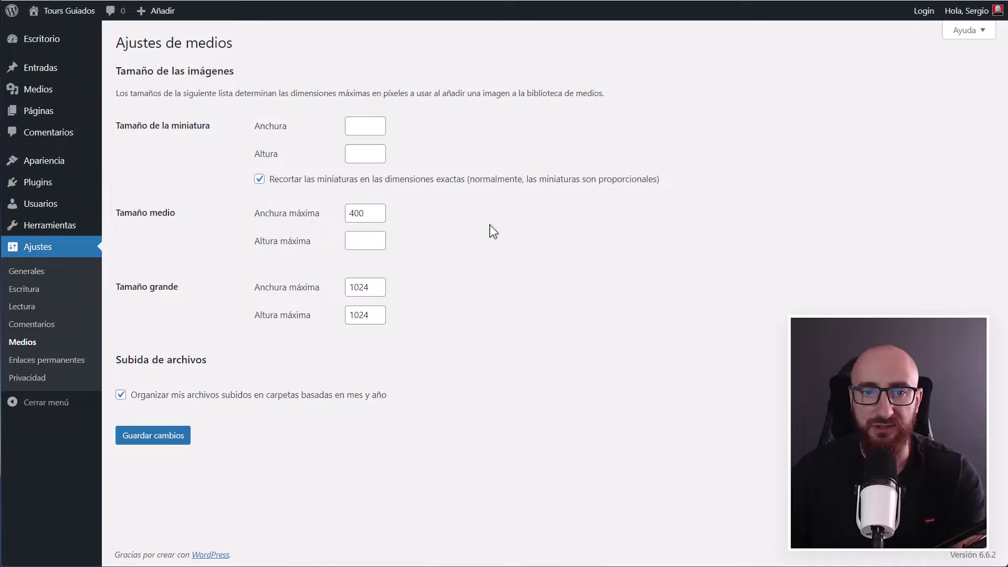
# - Turn off thumbnail cropping and month/year upload folders, then save the media settings
pyautogui.click(259, 179)
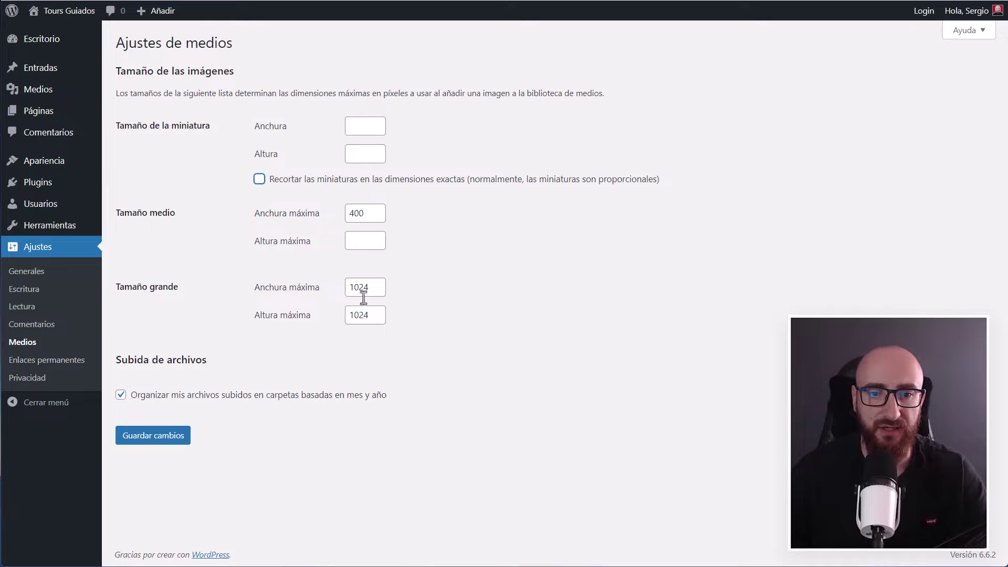
pyautogui.doubleClick(353, 286)
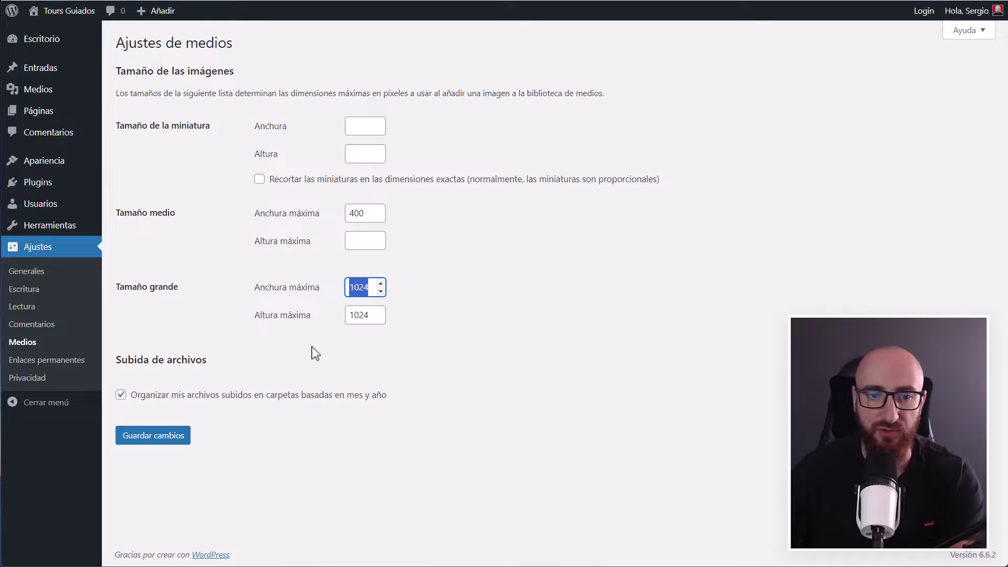
pyautogui.click(124, 398)
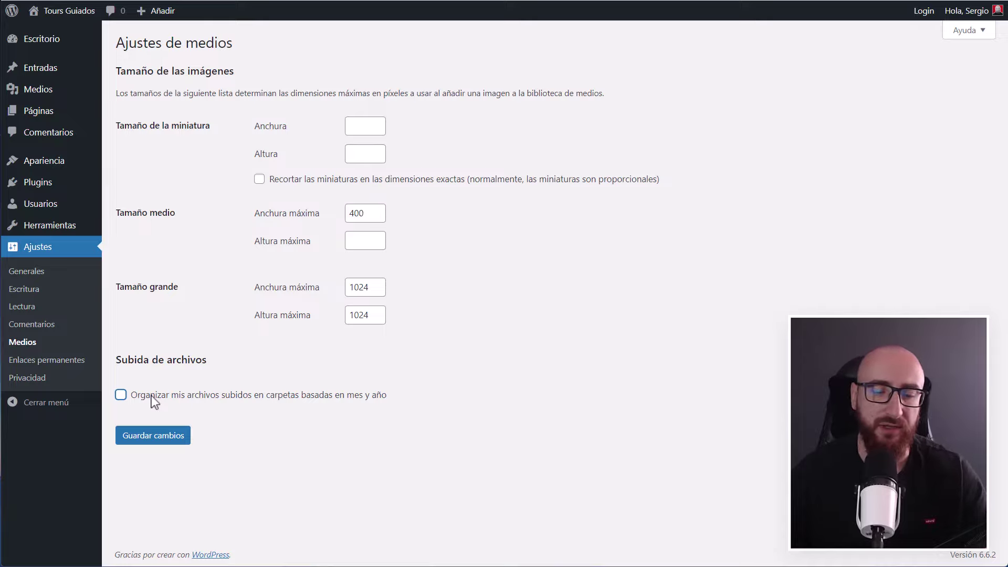
pyautogui.click(169, 439)
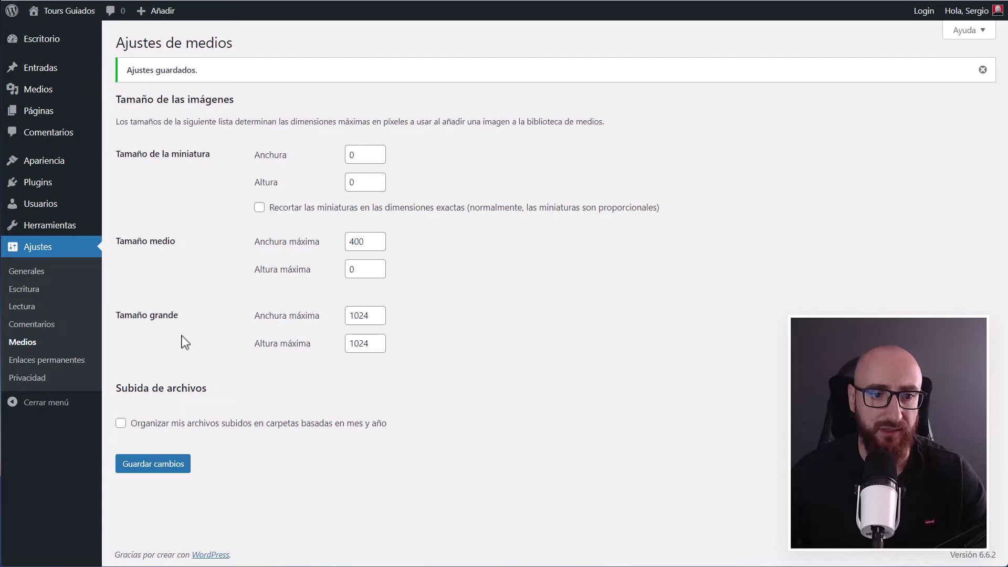
# - Switch the permalink structure to 'Nombre de la entrada' (/pagina-ejemplo/) and save it
pyautogui.click(67, 362)
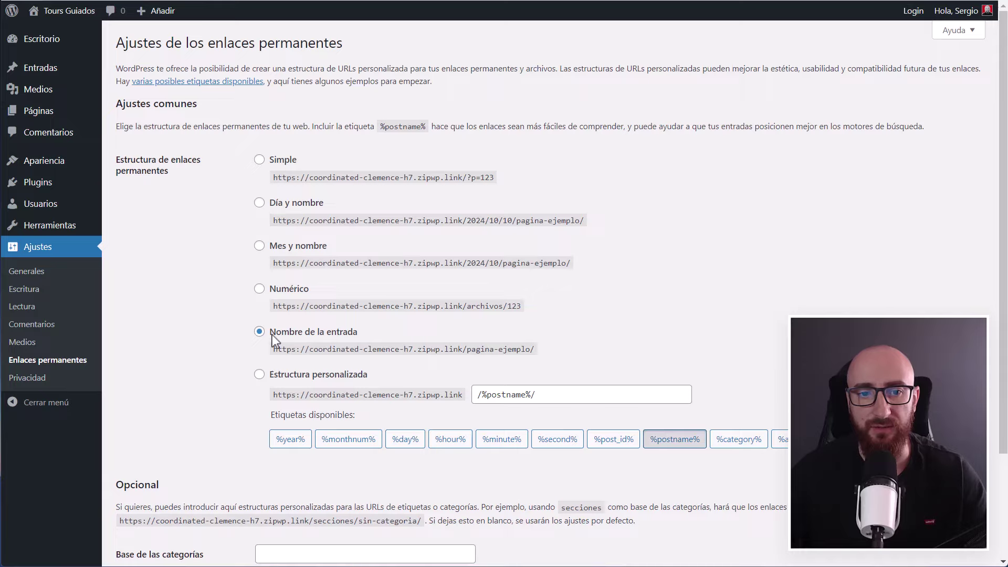
pyautogui.moveTo(271, 333); pyautogui.dragTo(371, 334)
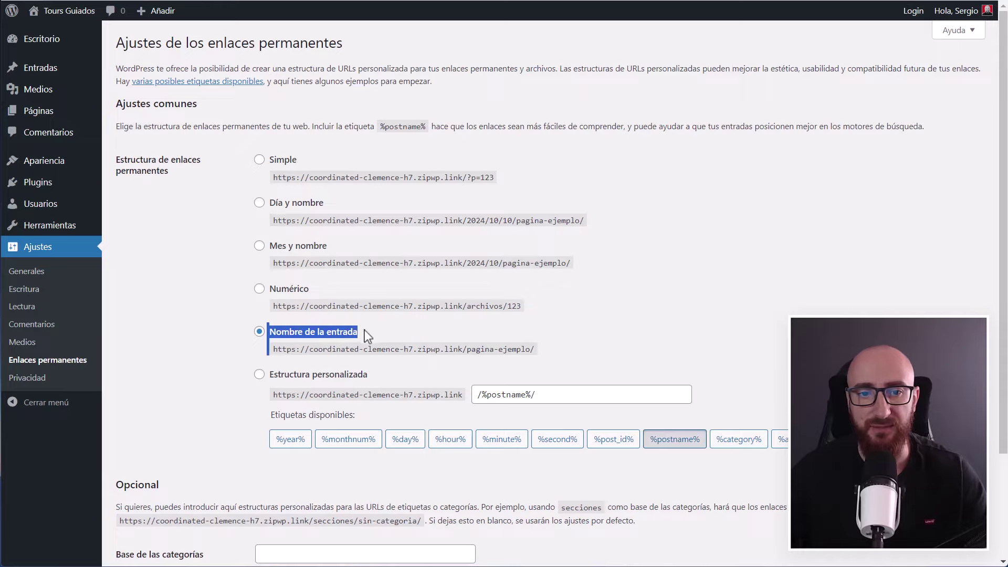
pyautogui.click(357, 337)
pyautogui.moveTo(272, 334); pyautogui.dragTo(395, 332)
pyautogui.scroll(-1, 286, 264)
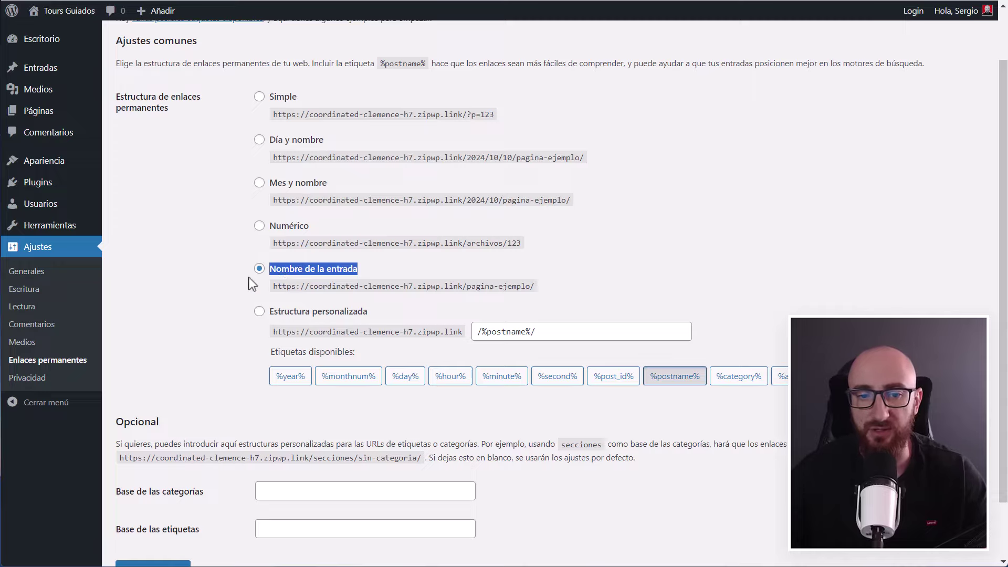
pyautogui.click(316, 273)
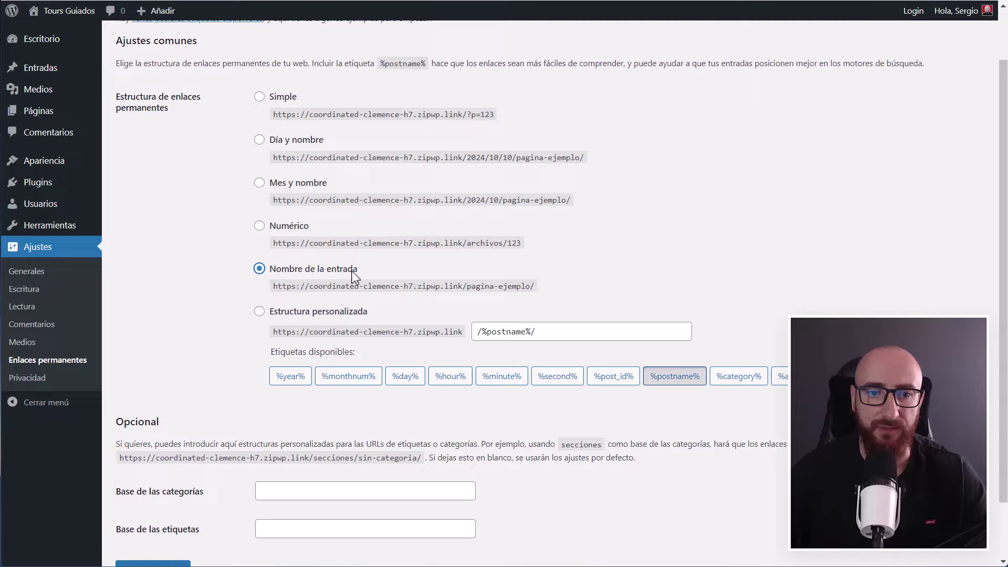
pyautogui.scroll(-2, 331, 272)
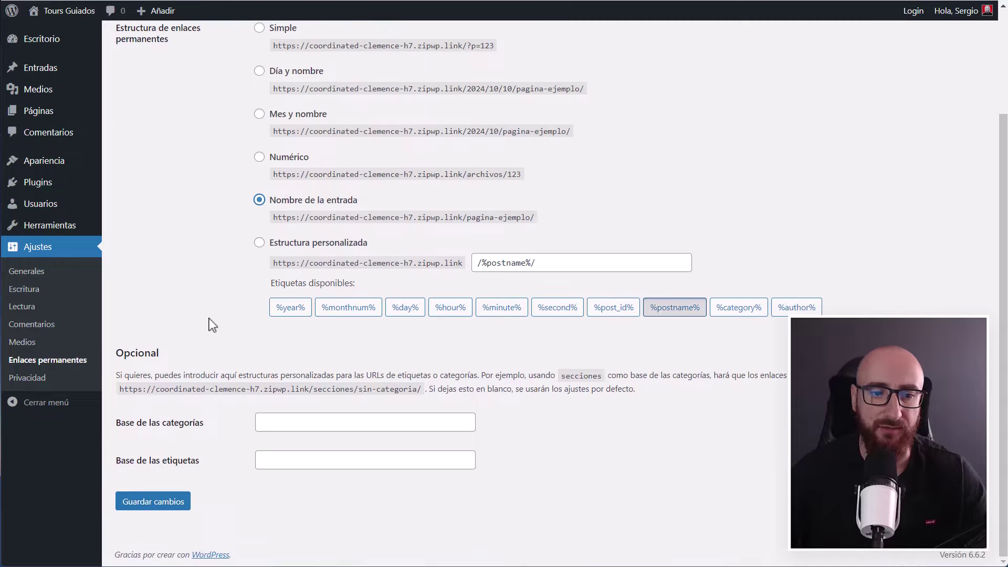
pyautogui.click(158, 505)
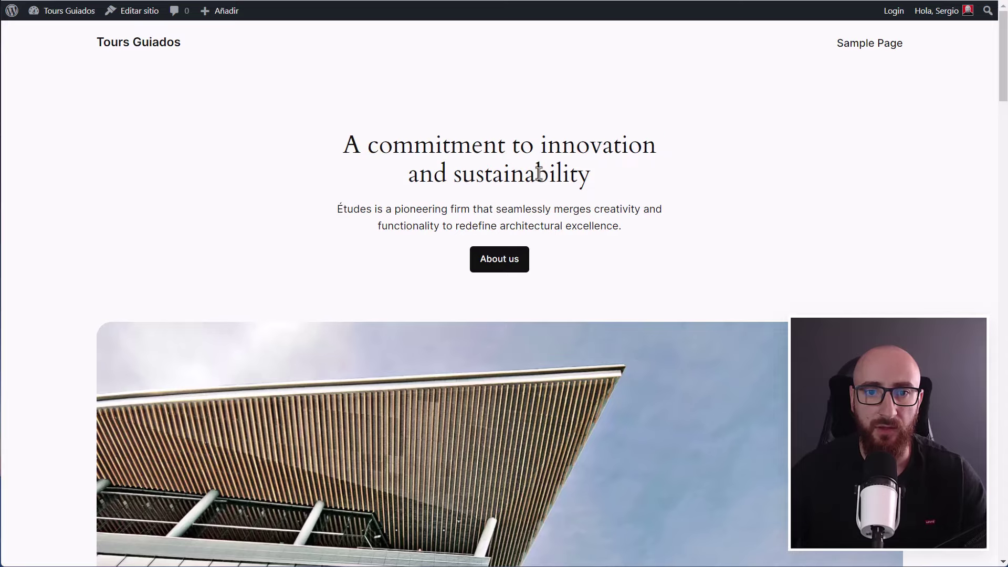
pyautogui.scroll(-10, 471, 290)
pyautogui.scroll(-5, 447, 378)
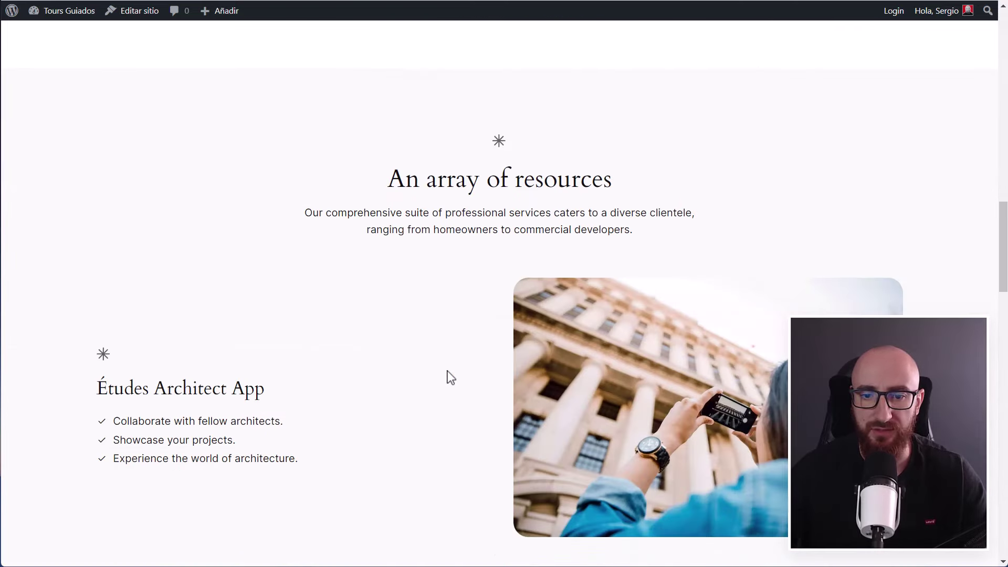
pyautogui.scroll(15, 446, 379)
# - Go to Apariencia > Temas > Añadir nuevo tema and search for 'wptravel'
pyautogui.hotkey('alt', 'Left')
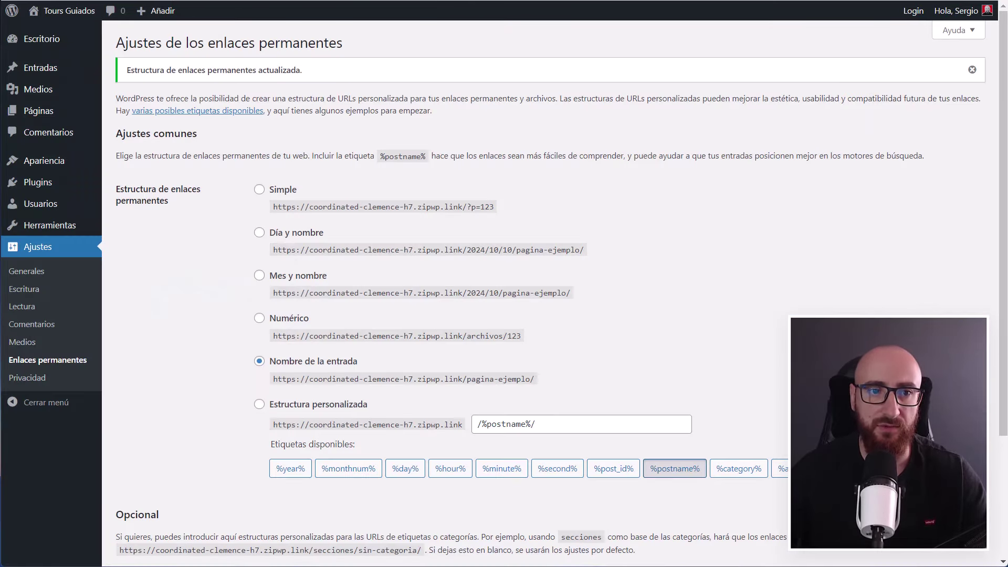
pyautogui.moveTo(54, 168)
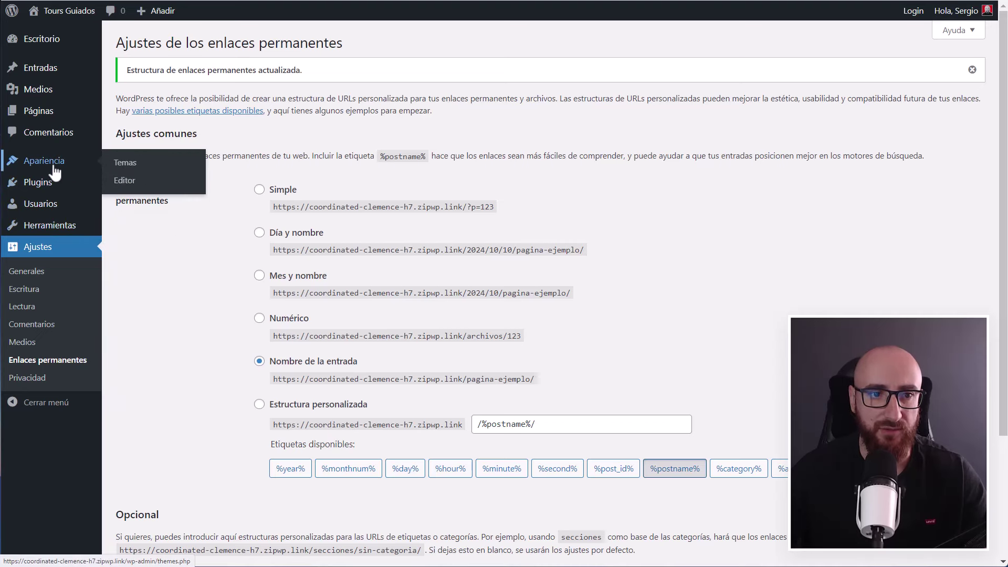
pyautogui.click(129, 163)
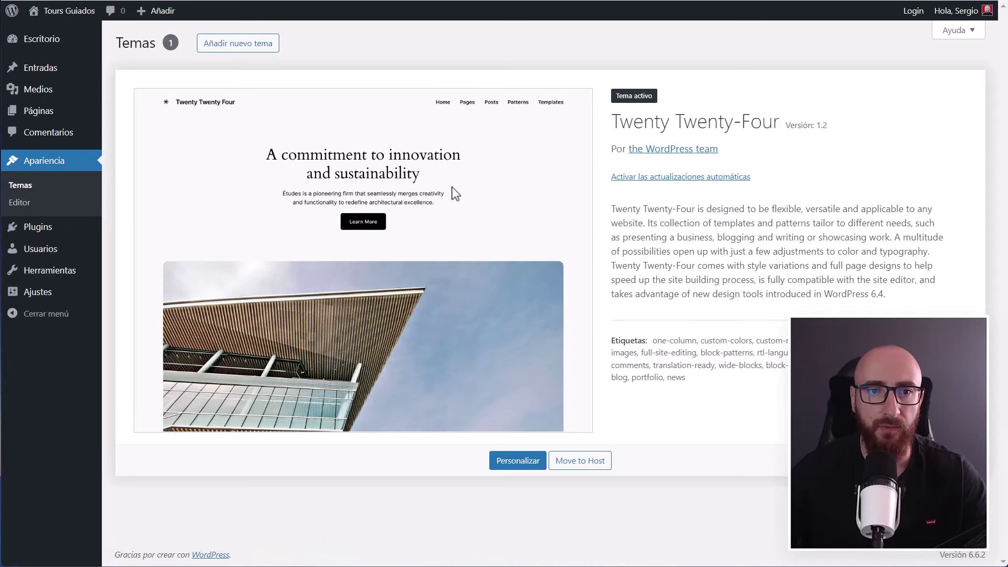
pyautogui.click(257, 53)
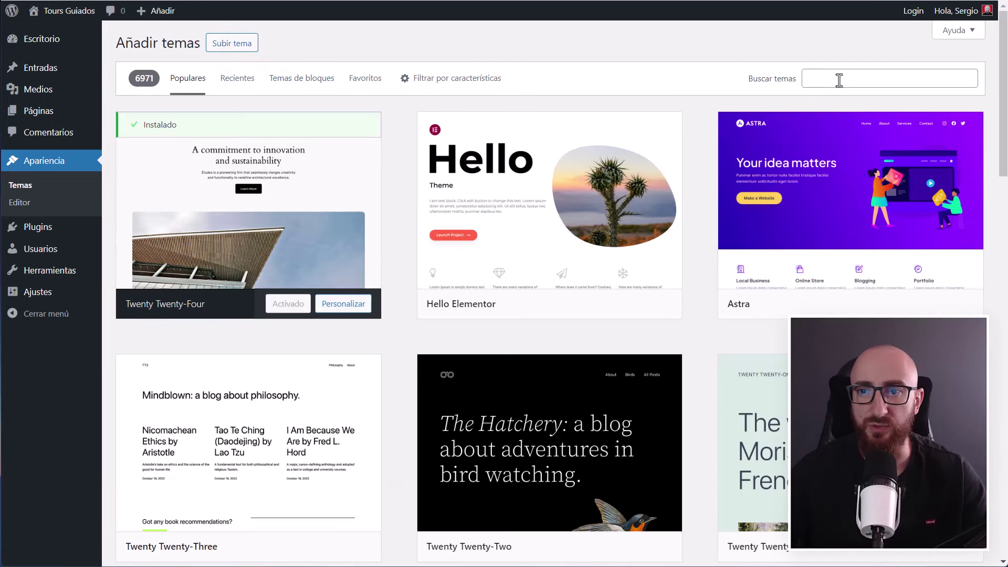
pyautogui.click(840, 81)
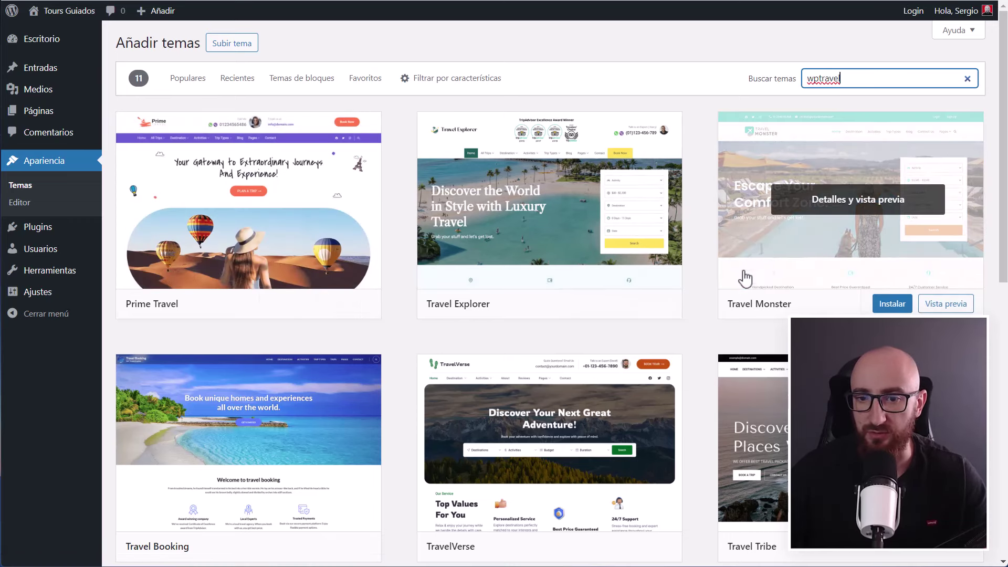
# - Install and activate the Travel Monster theme, then dismiss its welcome notice
pyautogui.scroll(-7, 614, 315)
pyautogui.scroll(7, 615, 317)
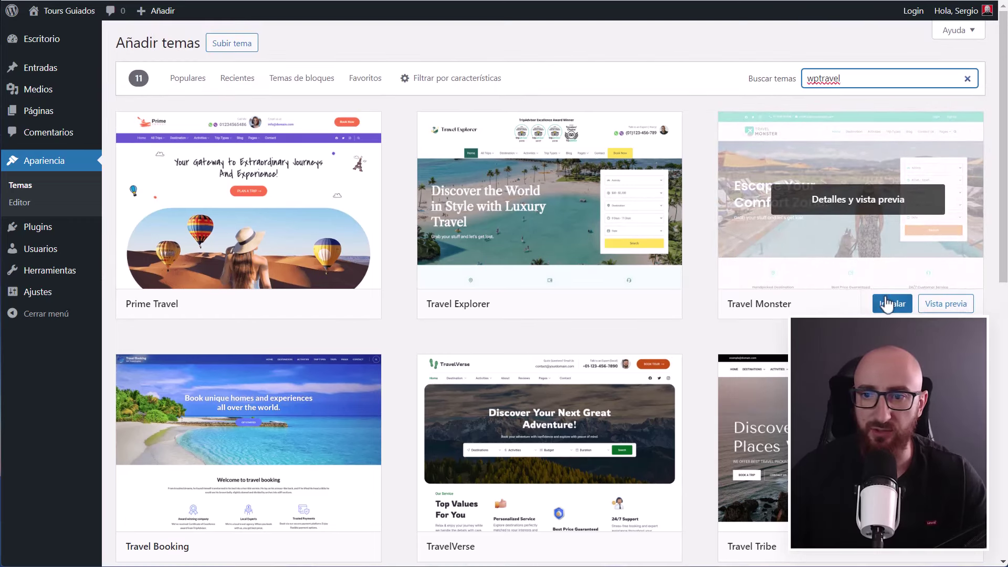
pyautogui.click(899, 308)
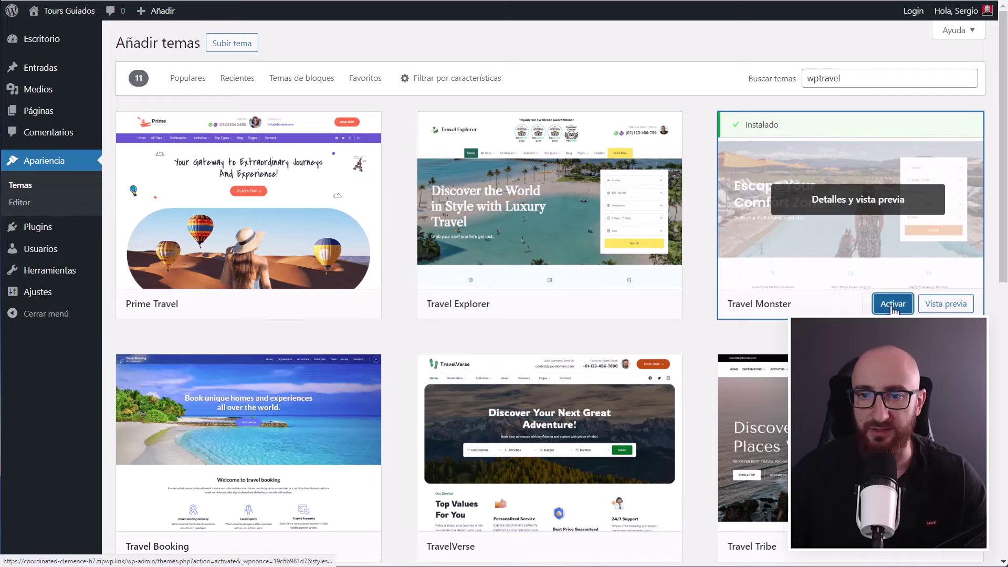
pyautogui.click(893, 308)
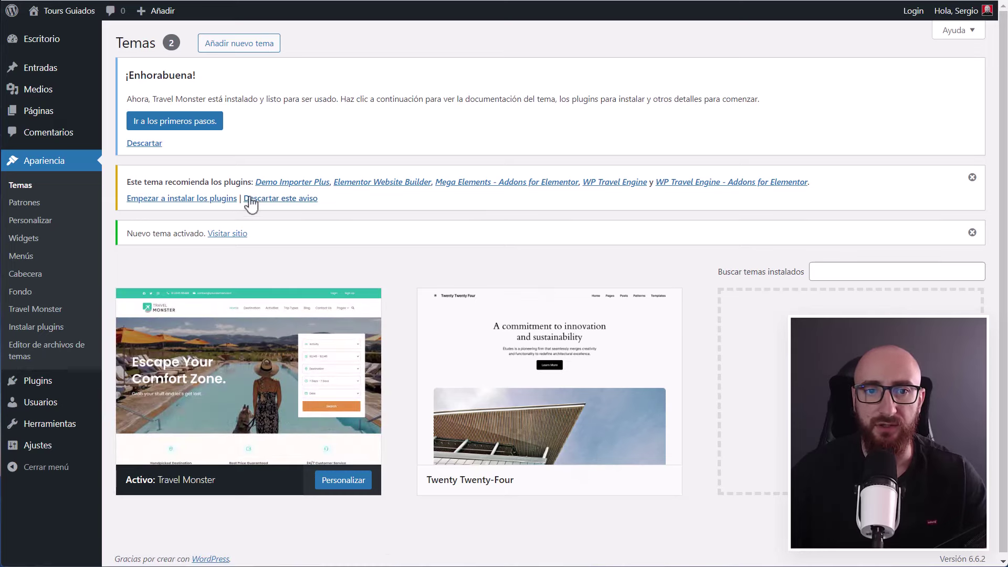
pyautogui.click(152, 147)
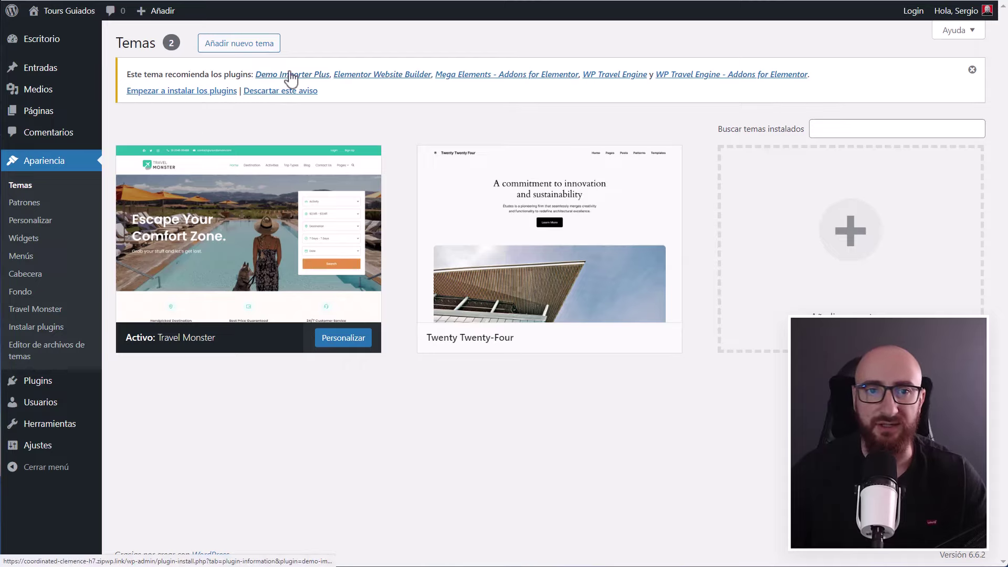
# - Bulk-install the recommended Elementor Website Builder and WP Travel Engine plugins
pyautogui.click(178, 96)
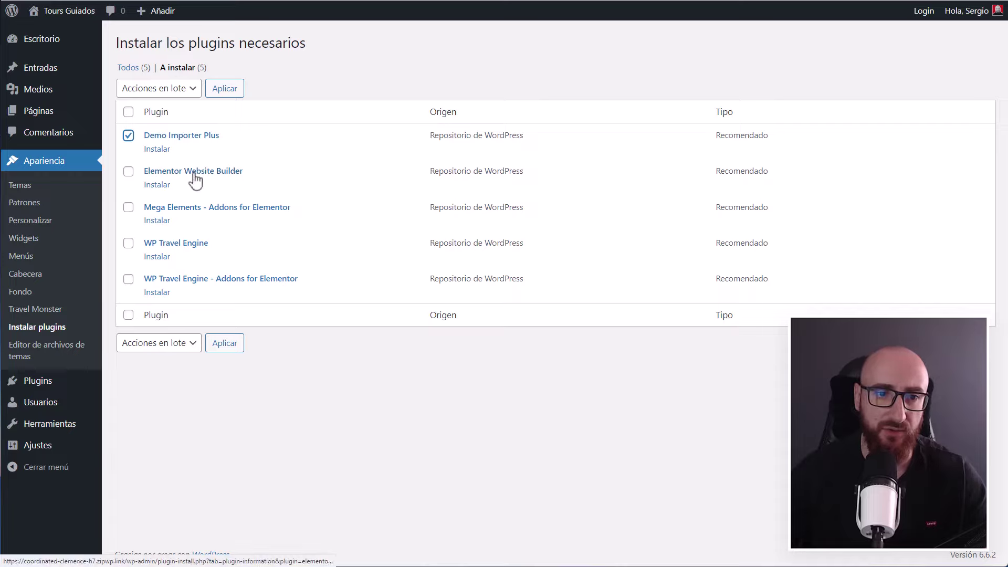
pyautogui.click(128, 172)
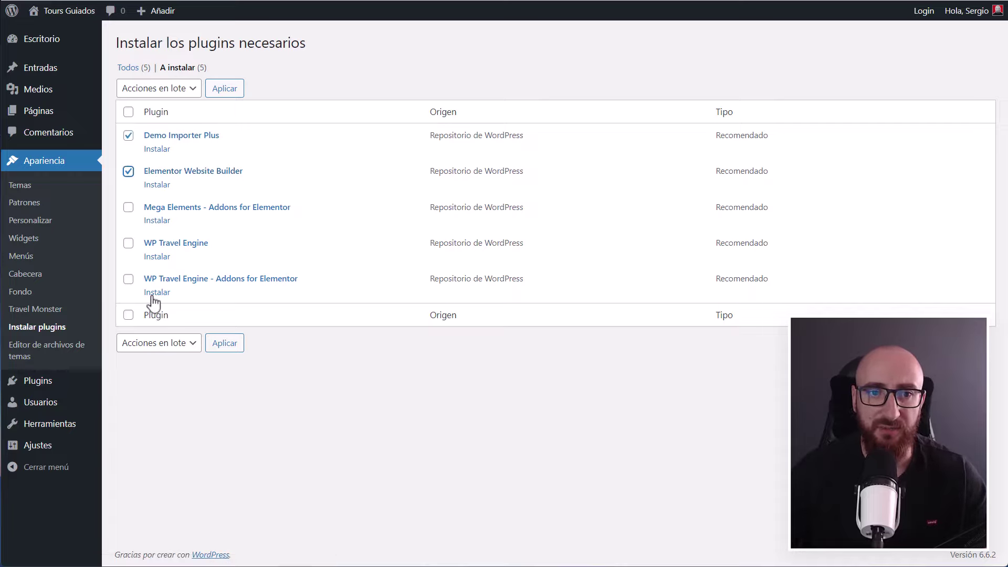
pyautogui.click(128, 244)
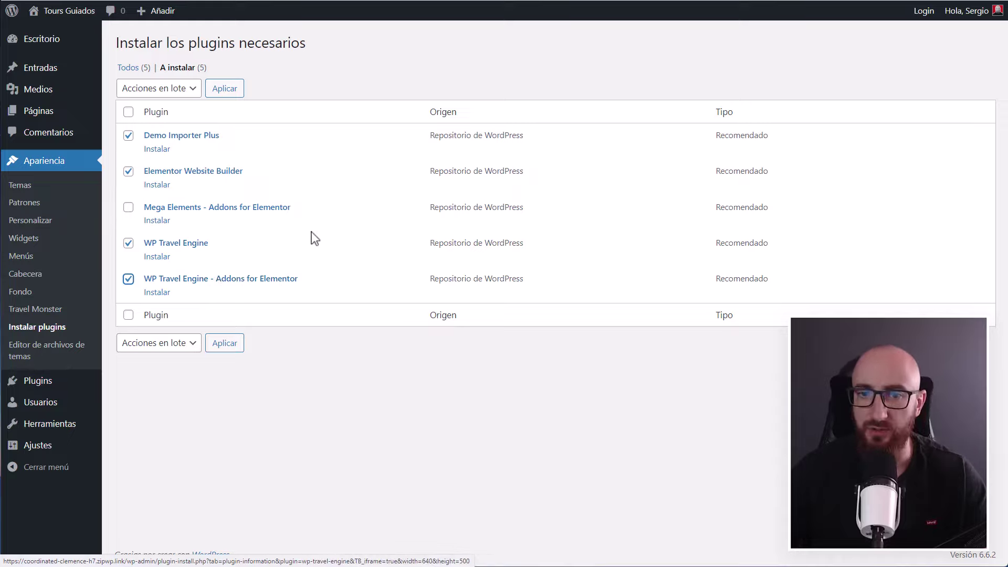
pyautogui.click(192, 346)
pyautogui.click(153, 379)
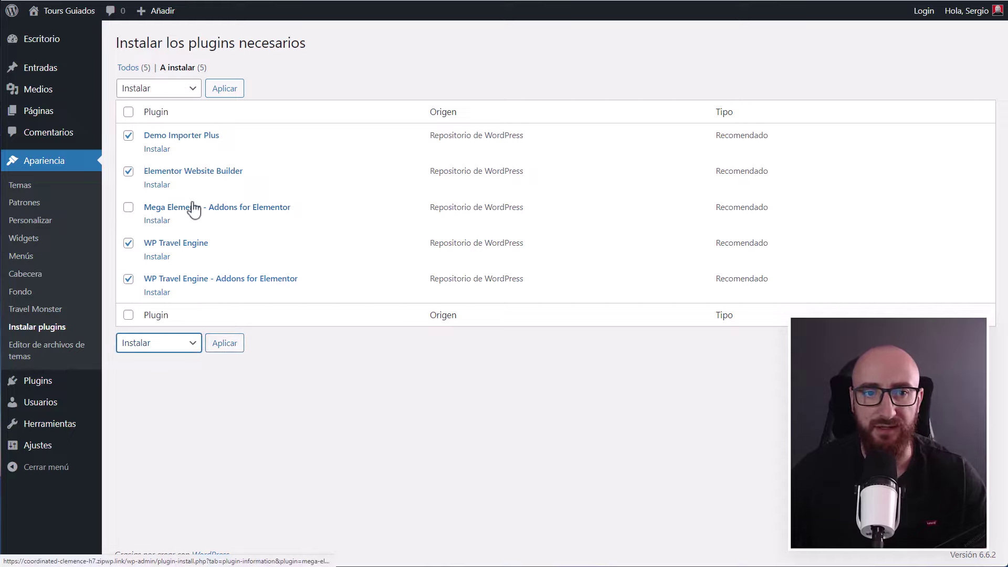
pyautogui.click(225, 346)
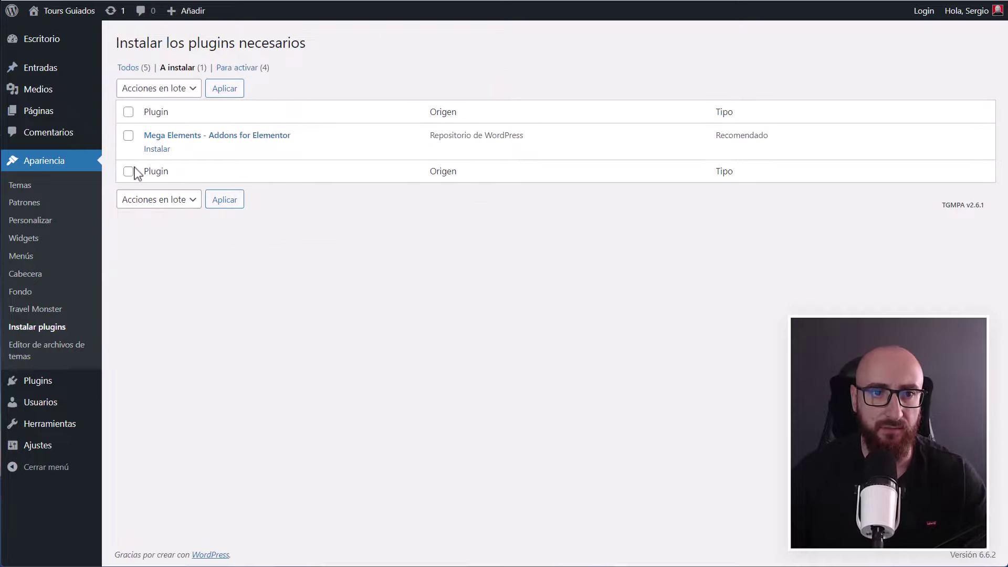
# - In the installed plugins list, tick Demo Importer Plus
pyautogui.moveTo(38, 392)
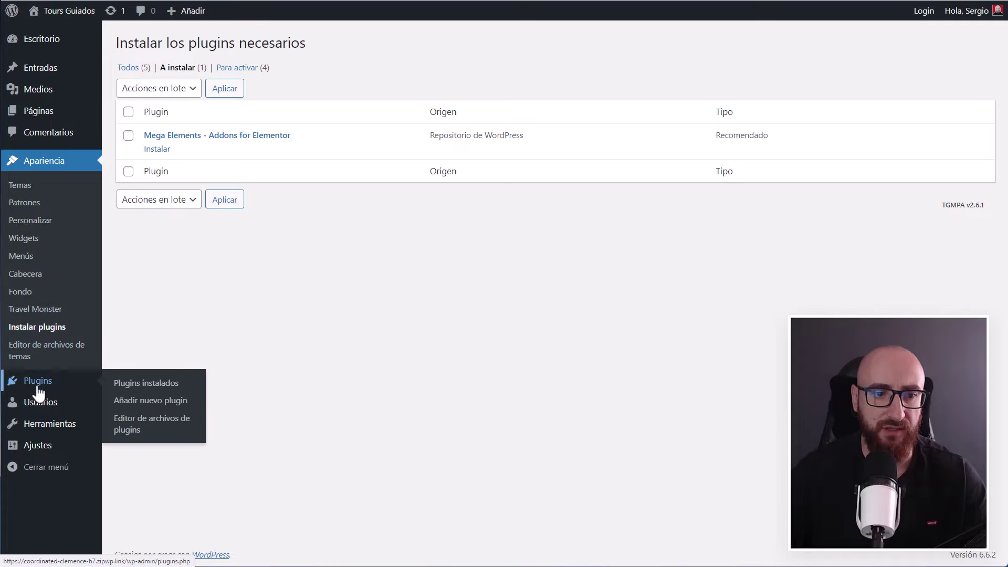
pyautogui.click(172, 393)
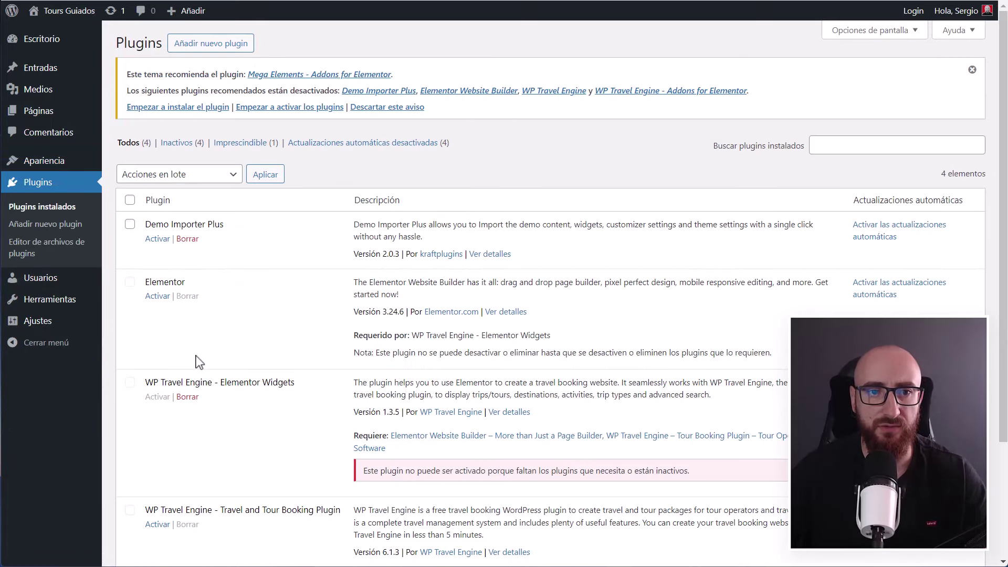
pyautogui.scroll(-3, 173, 239)
pyautogui.scroll(3, 175, 227)
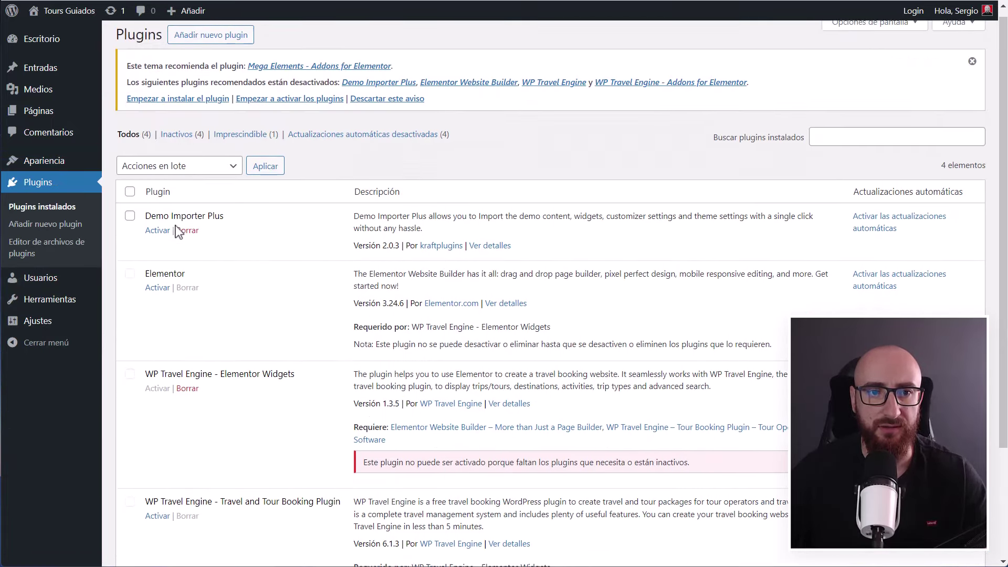
pyautogui.scroll(-3, 176, 228)
pyautogui.scroll(-1, 152, 357)
pyautogui.scroll(2, 153, 336)
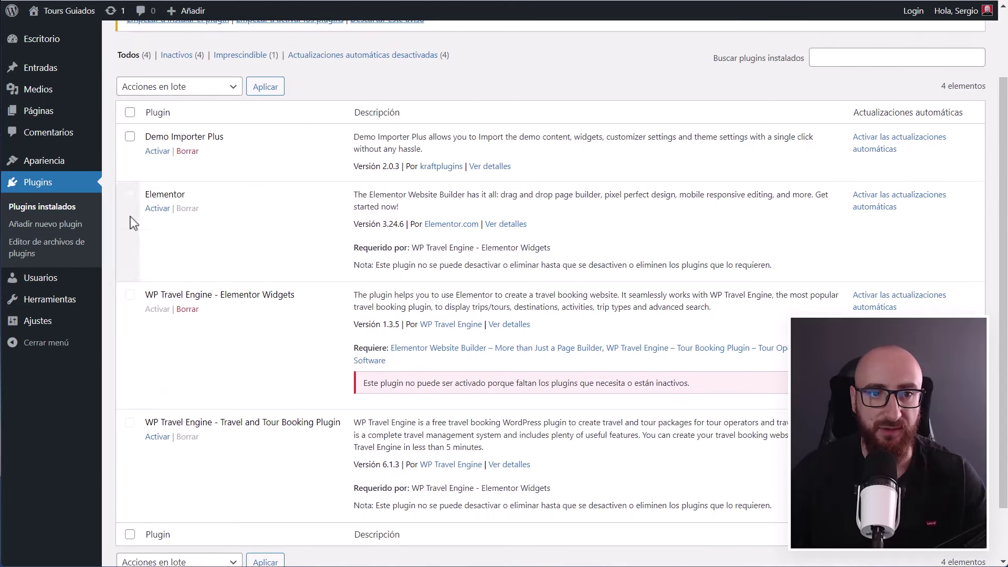
pyautogui.click(130, 137)
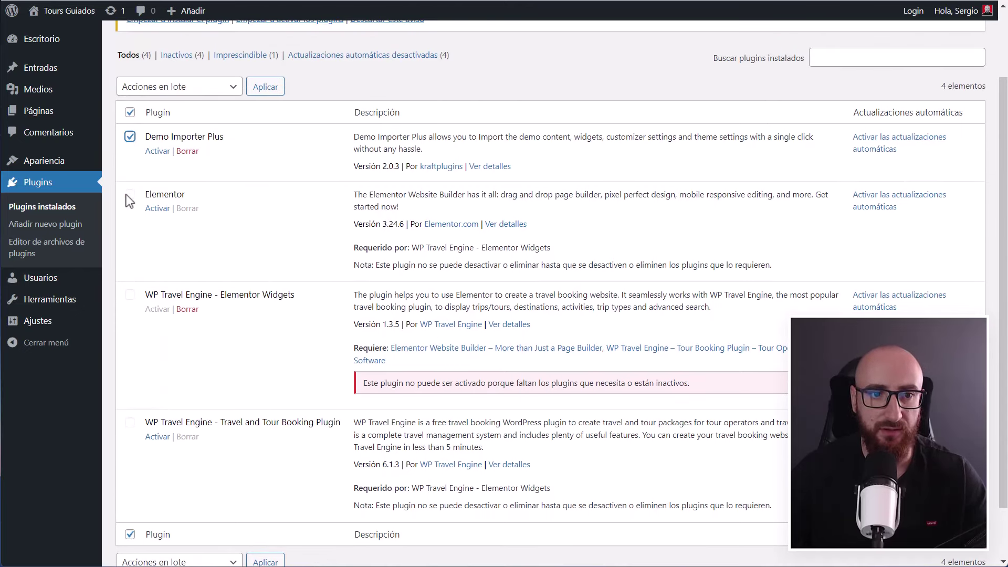
# - Activate WP Travel Engine, start its setup wizard and save Euro (€) as the base currency
pyautogui.click(158, 436)
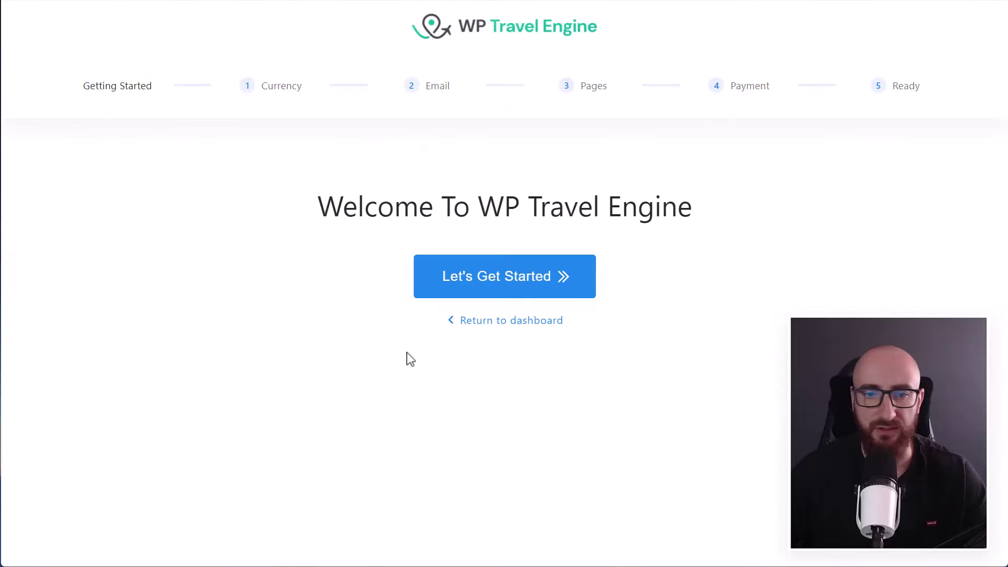
pyautogui.click(568, 276)
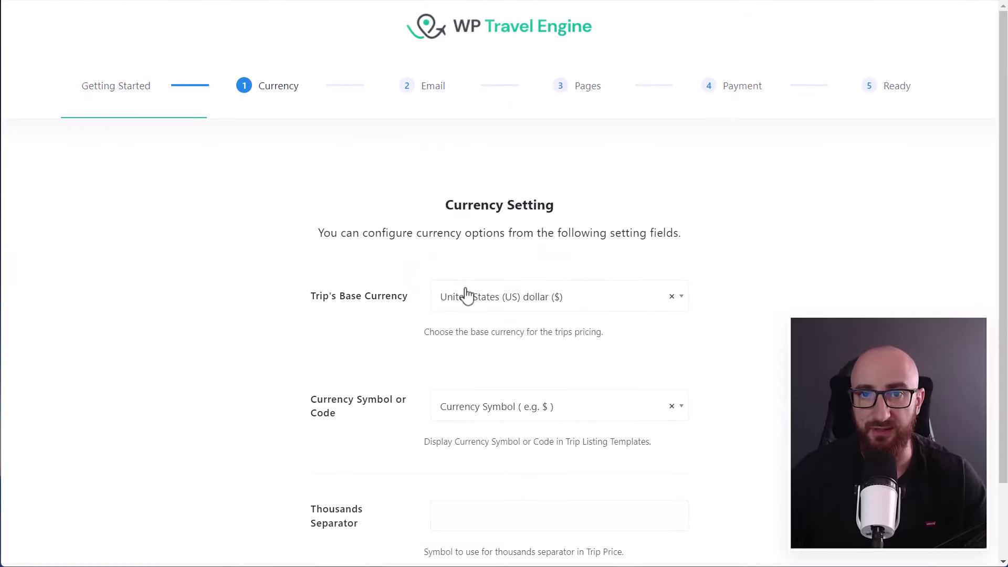
pyautogui.click(572, 306)
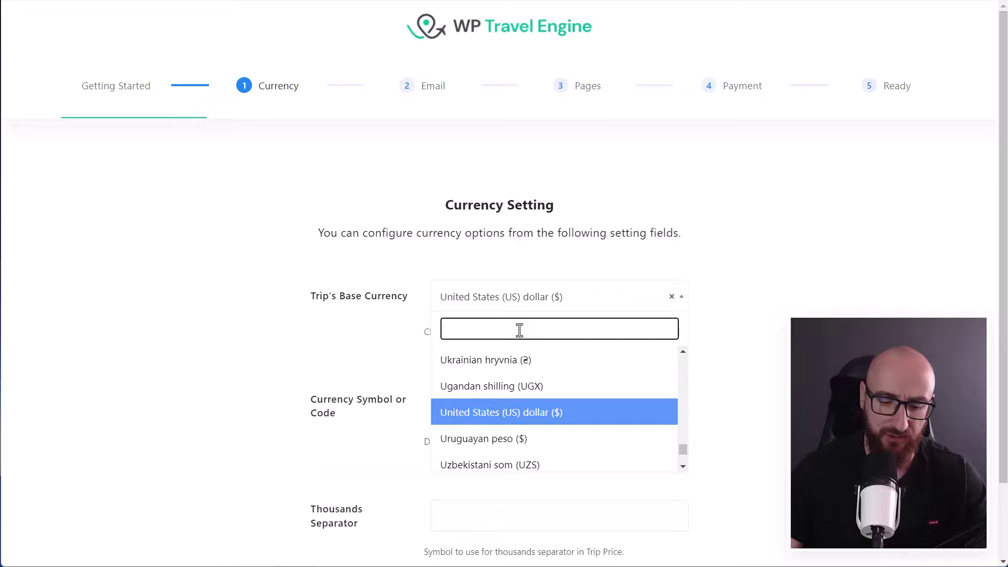
pyautogui.write('eu')
pyautogui.click(493, 367)
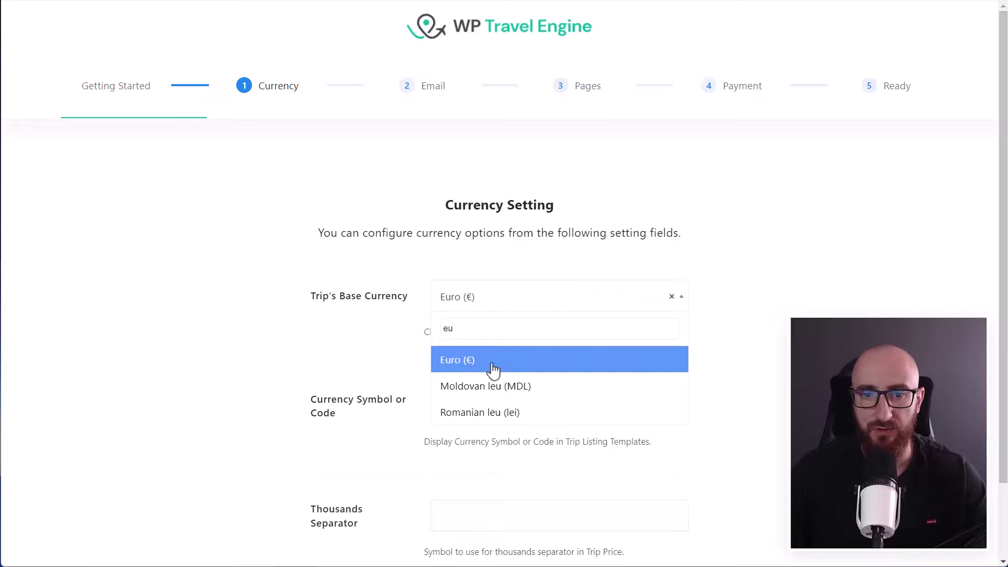
pyautogui.scroll(-1, 507, 425)
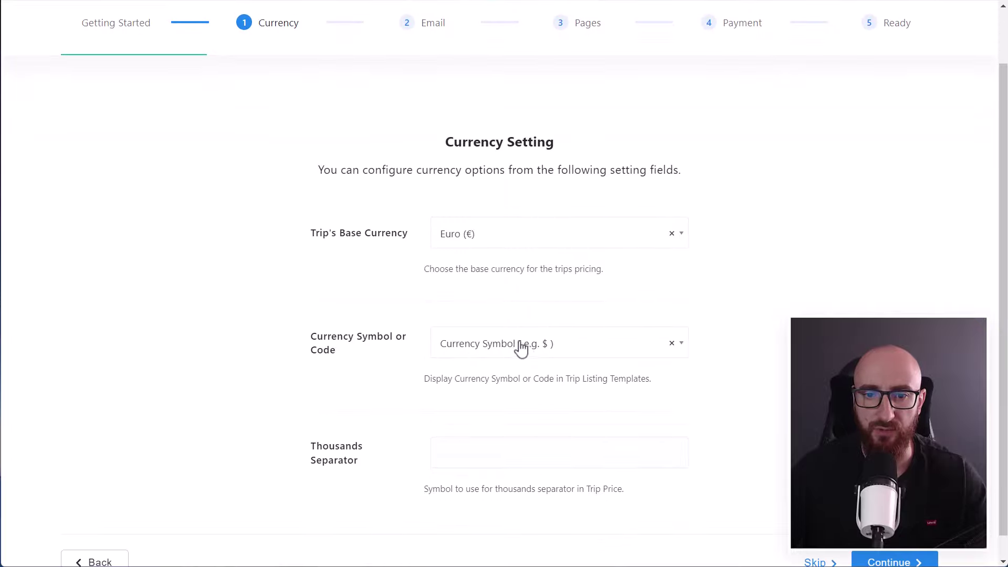
pyautogui.scroll(-1, 522, 348)
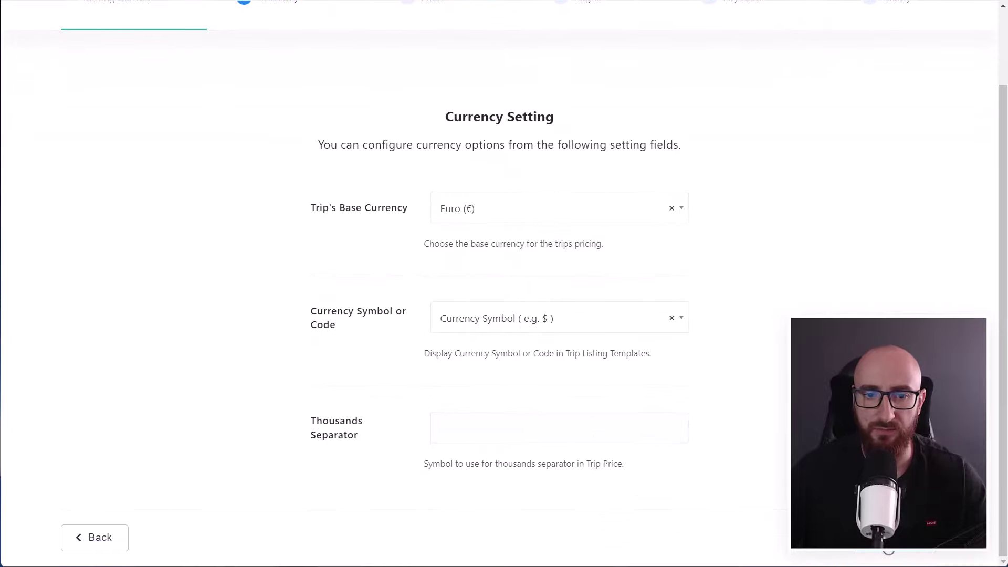
pyautogui.click(893, 556)
# - Move through the Email step and review the wizard's default page assignments
pyautogui.scroll(-3, 446, 262)
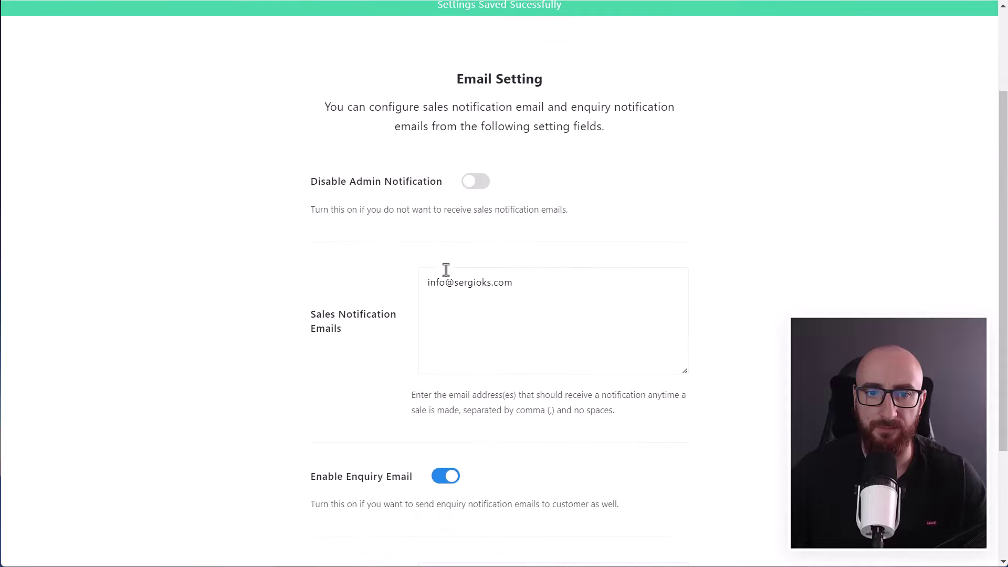
pyautogui.scroll(-3, 459, 233)
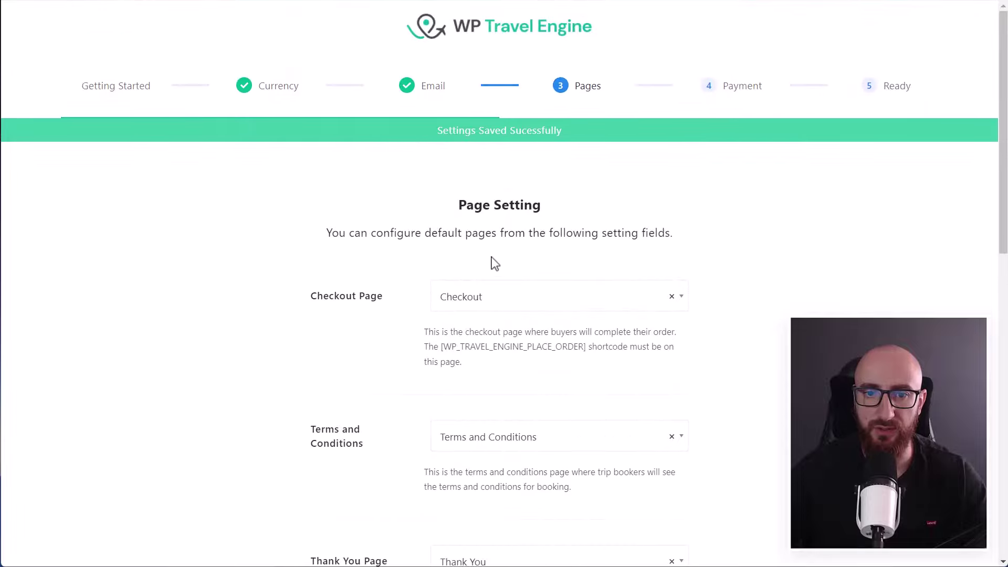
pyautogui.scroll(-6, 423, 293)
pyautogui.scroll(-3, 473, 225)
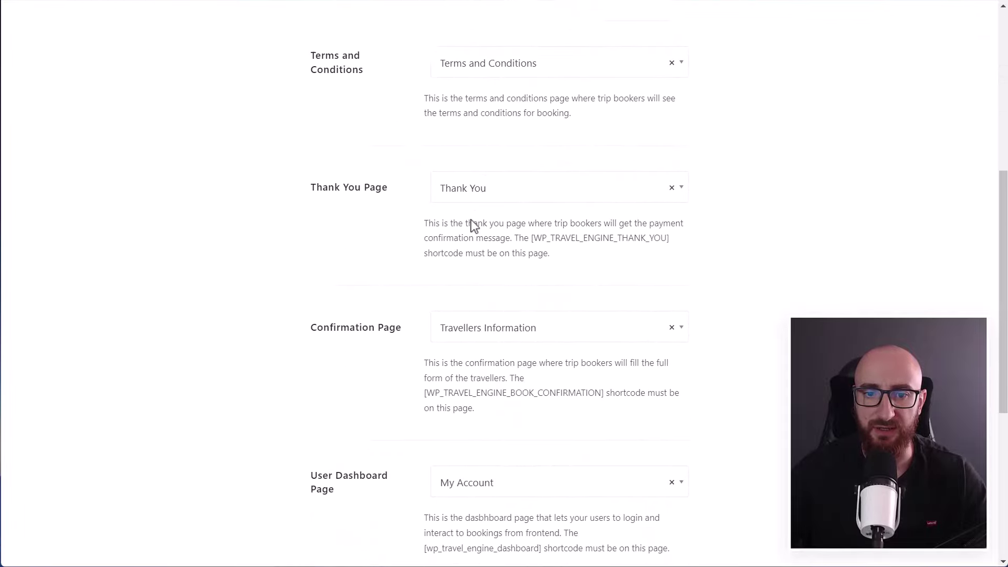
pyautogui.scroll(8, 462, 252)
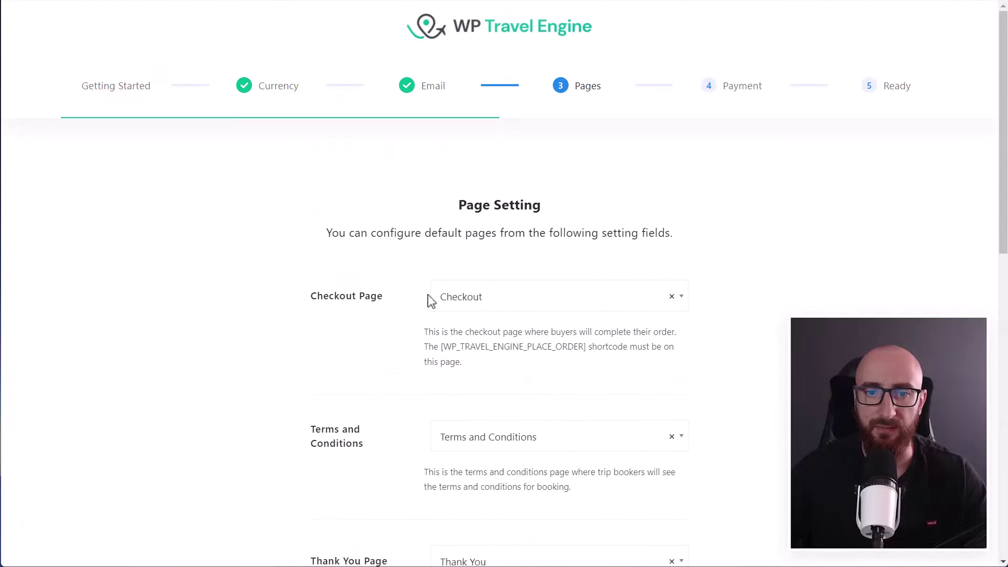
pyautogui.scroll(-3, 526, 409)
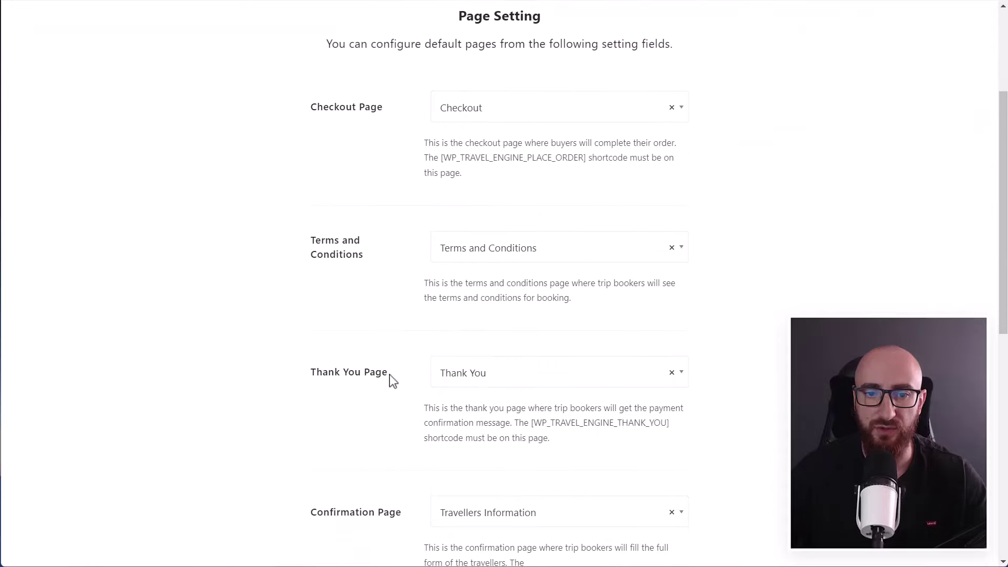
pyautogui.scroll(-3, 393, 381)
pyautogui.scroll(-3, 533, 315)
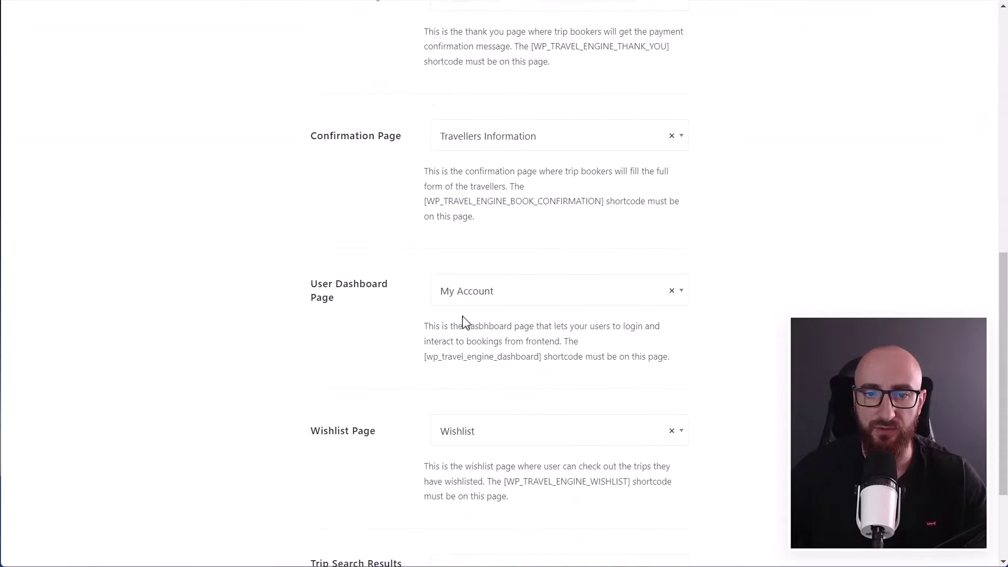
pyautogui.scroll(-3, 436, 439)
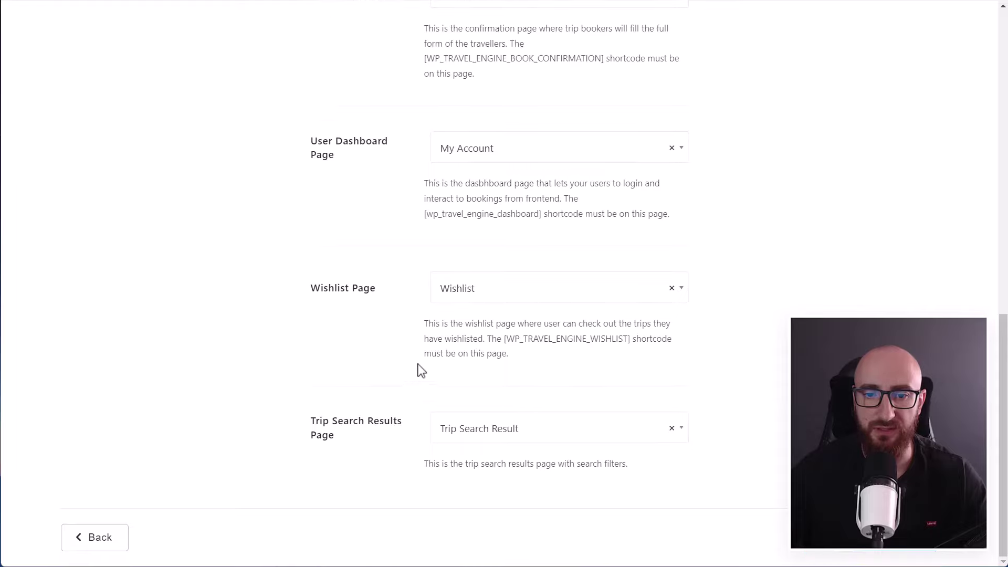
pyautogui.scroll(4, 561, 427)
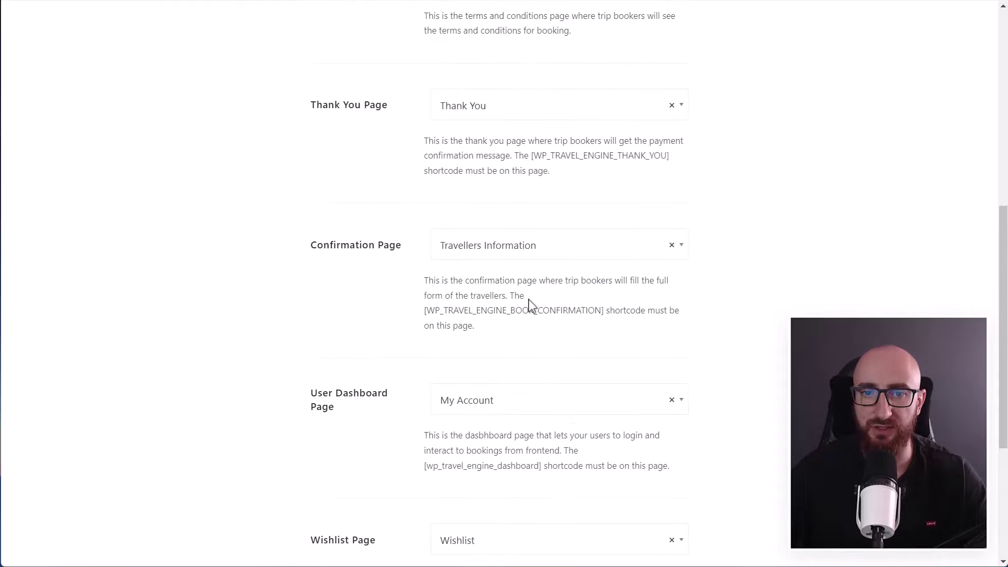
pyautogui.scroll(-4, 531, 304)
# - Continue past Pages, enable Book Now Pay Later and finish the wizard
pyautogui.click(923, 556)
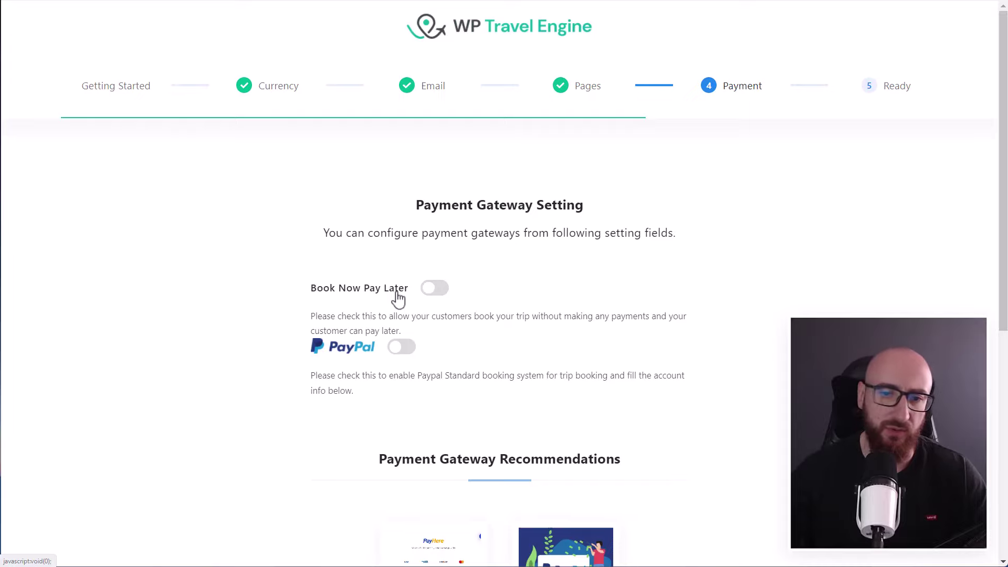
pyautogui.click(433, 290)
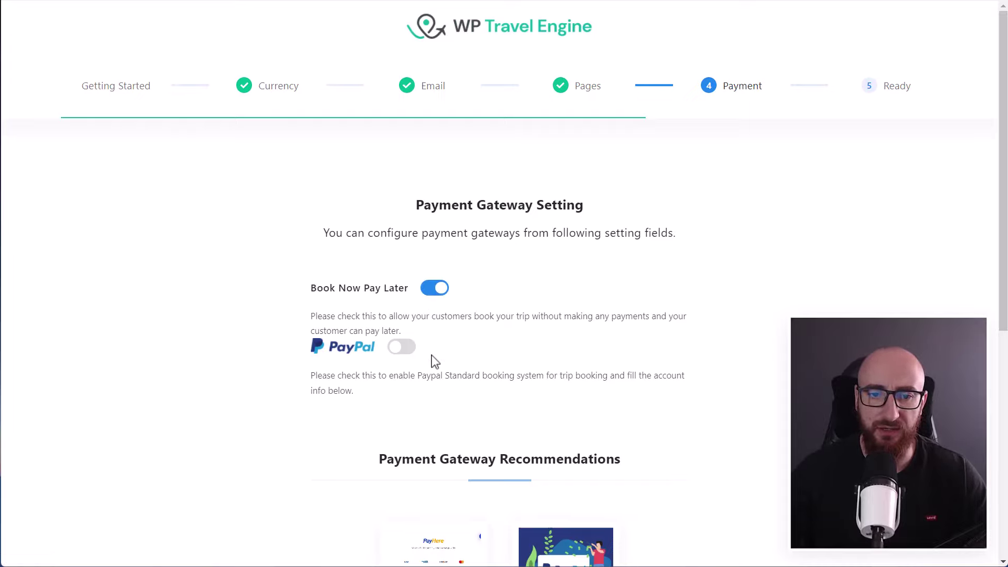
pyautogui.scroll(-8, 560, 313)
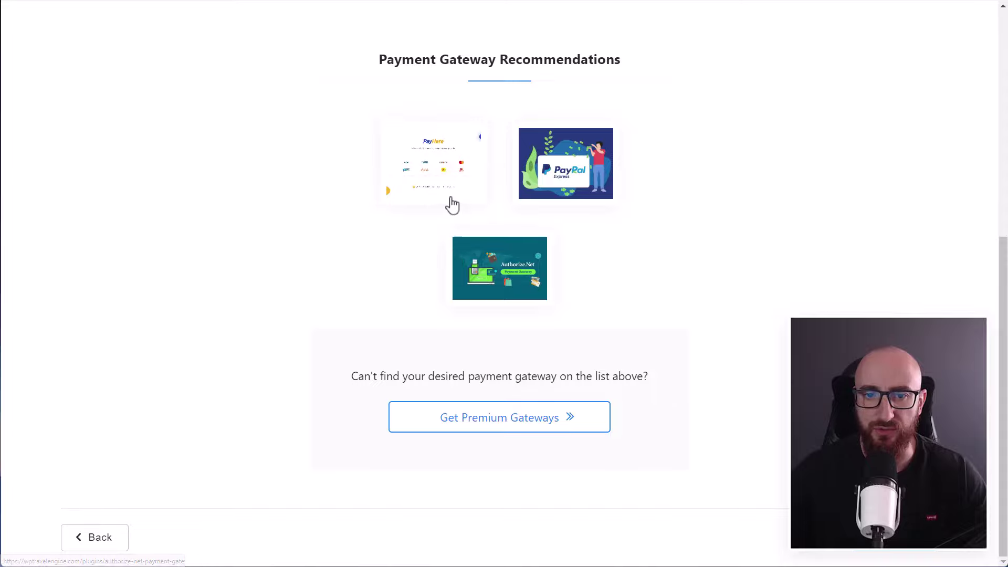
pyautogui.scroll(5, 436, 199)
pyautogui.scroll(-5, 522, 254)
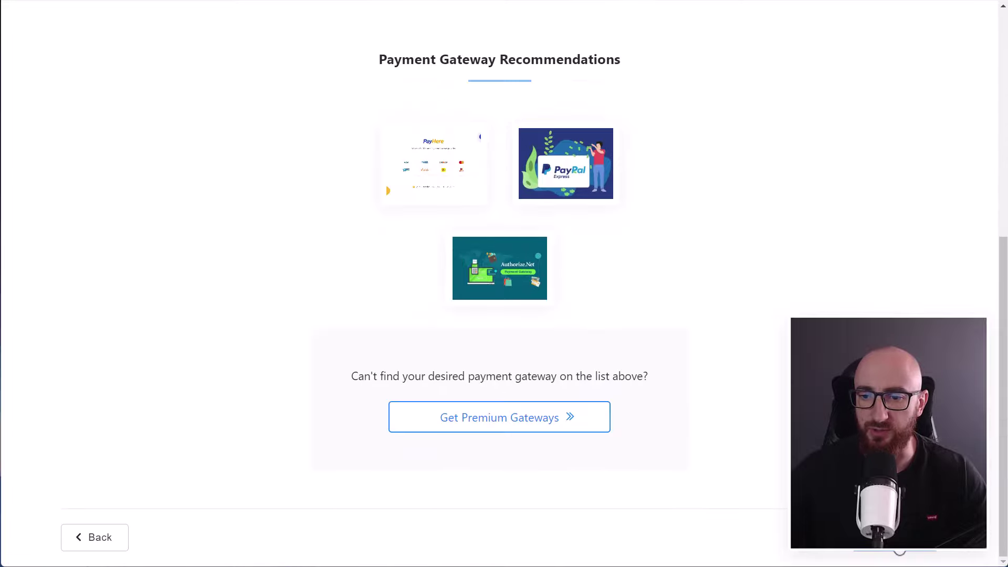
pyautogui.click(899, 541)
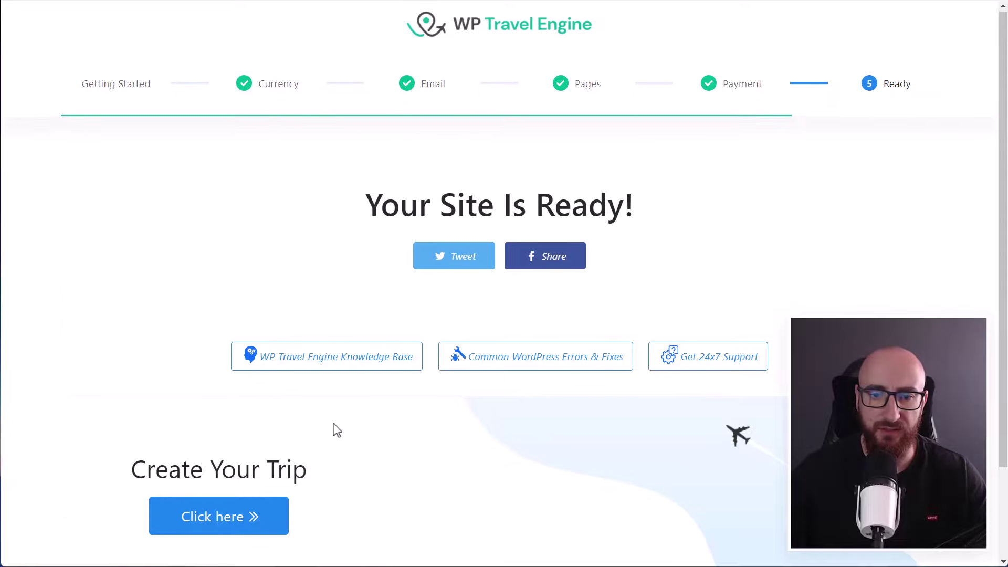
pyautogui.scroll(-2, 389, 389)
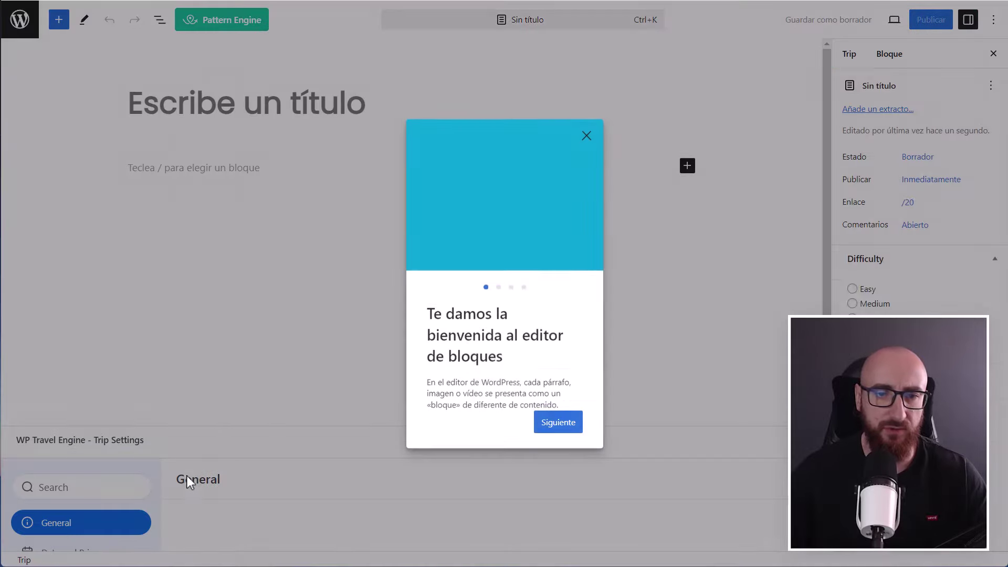
# - Close the block editor welcome guide and turn off fullscreen mode
pyautogui.click(587, 135)
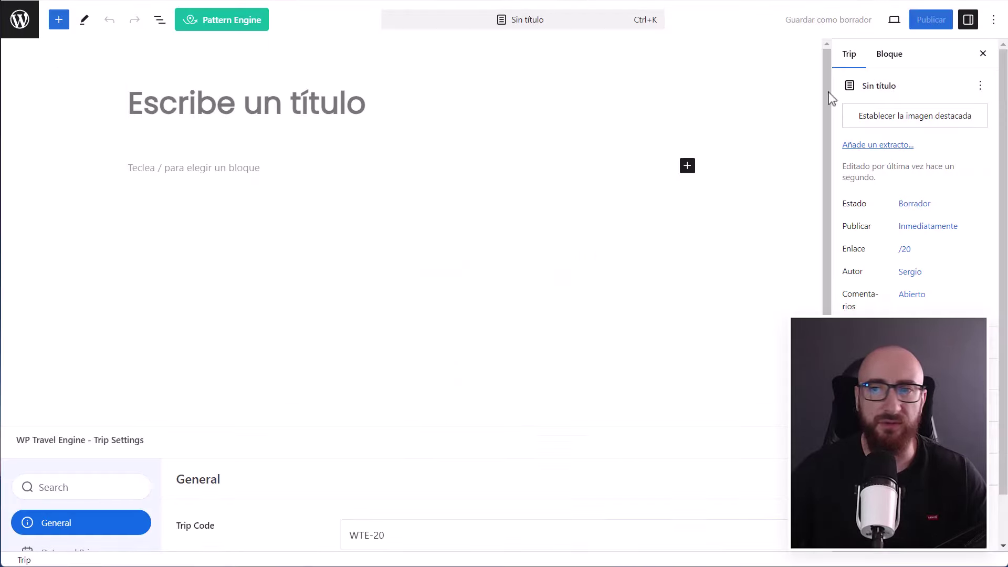
pyautogui.click(993, 19)
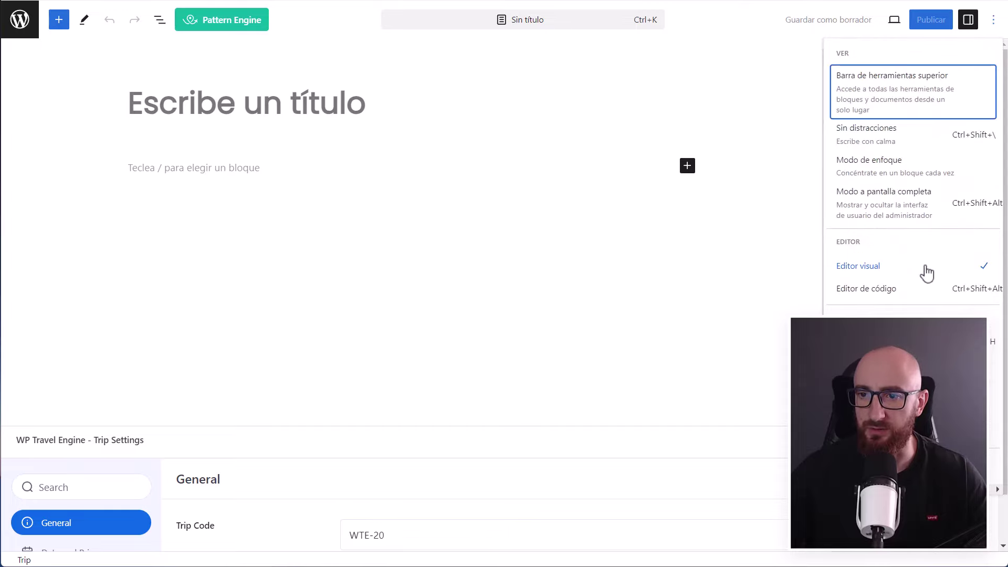
pyautogui.click(916, 214)
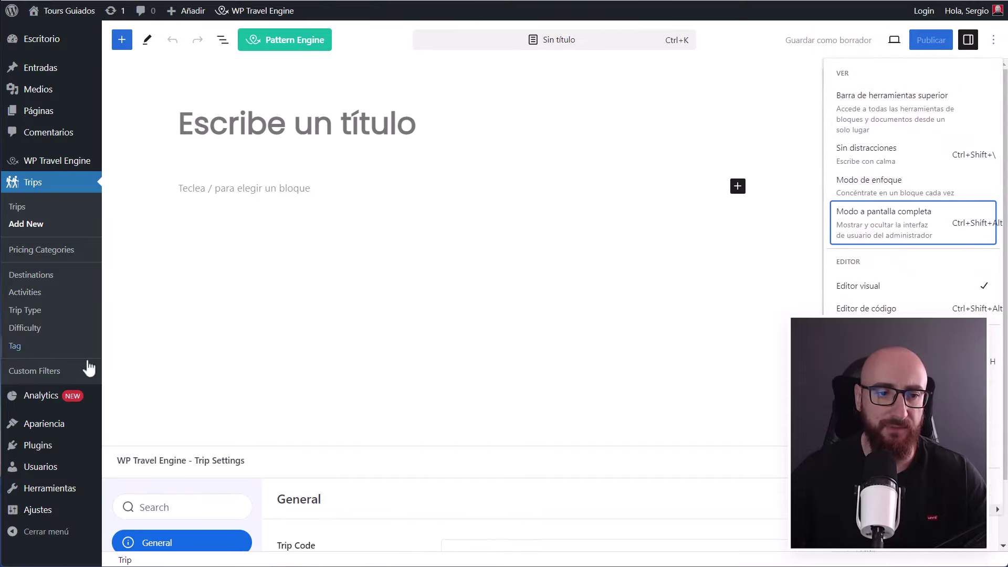
# - Activate Demo Importer Plus, Elementor and WP Travel Engine - Elementor Widgets in the plugins list
pyautogui.moveTo(42, 453)
pyautogui.click(157, 453)
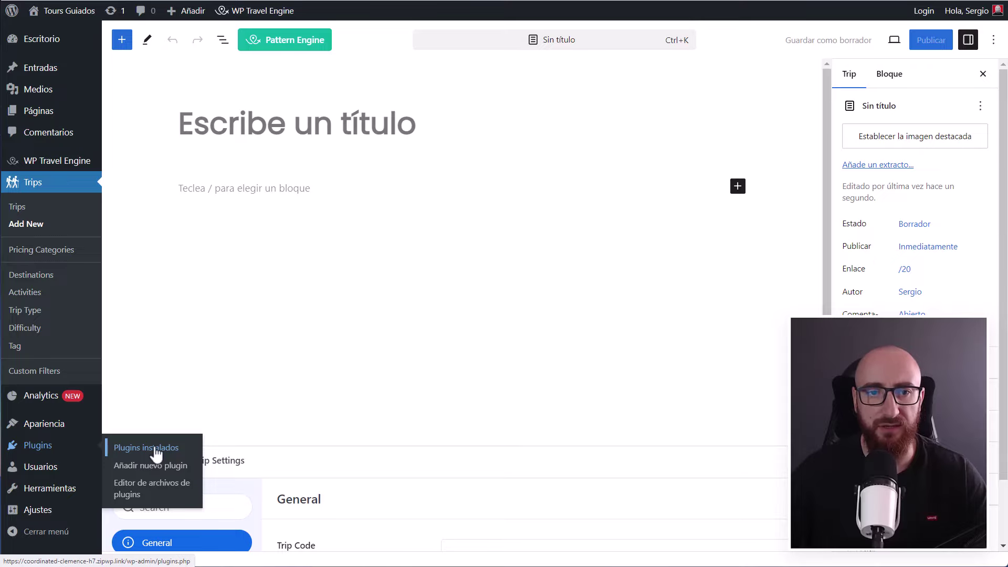
pyautogui.scroll(-4, 198, 353)
pyautogui.scroll(3, 175, 270)
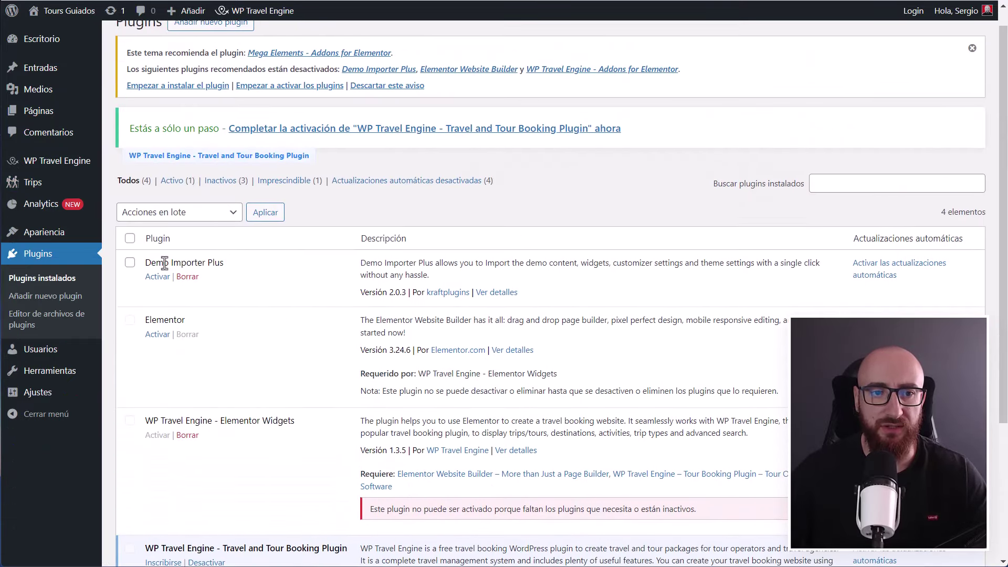
pyautogui.click(152, 277)
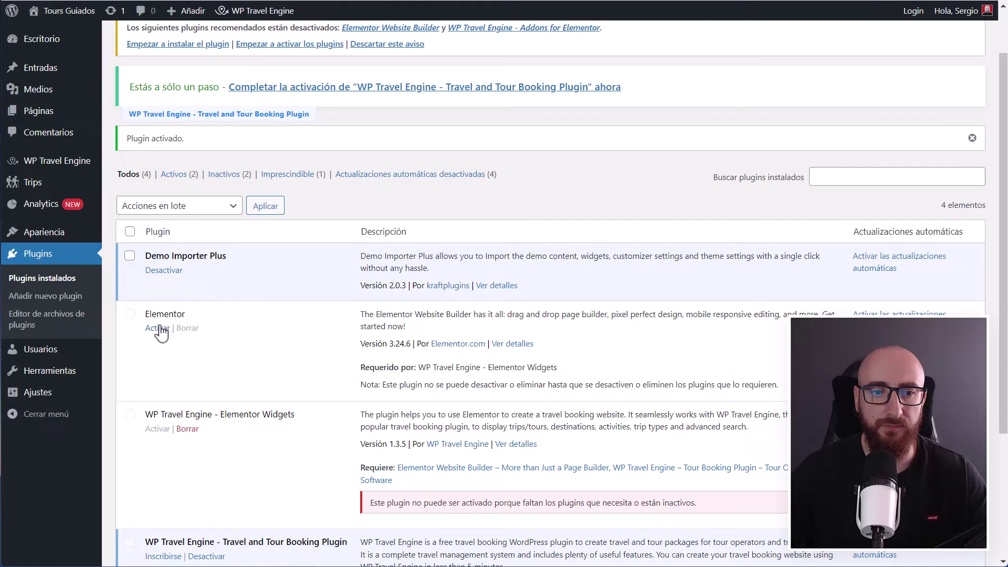
pyautogui.click(158, 329)
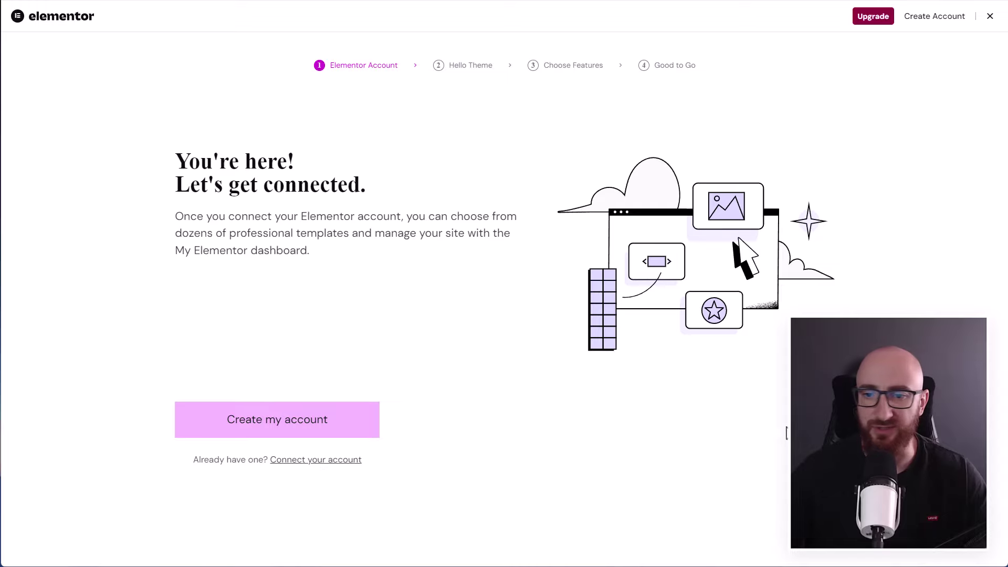
pyautogui.click(990, 16)
pyautogui.scroll(-1, 163, 286)
pyautogui.click(161, 281)
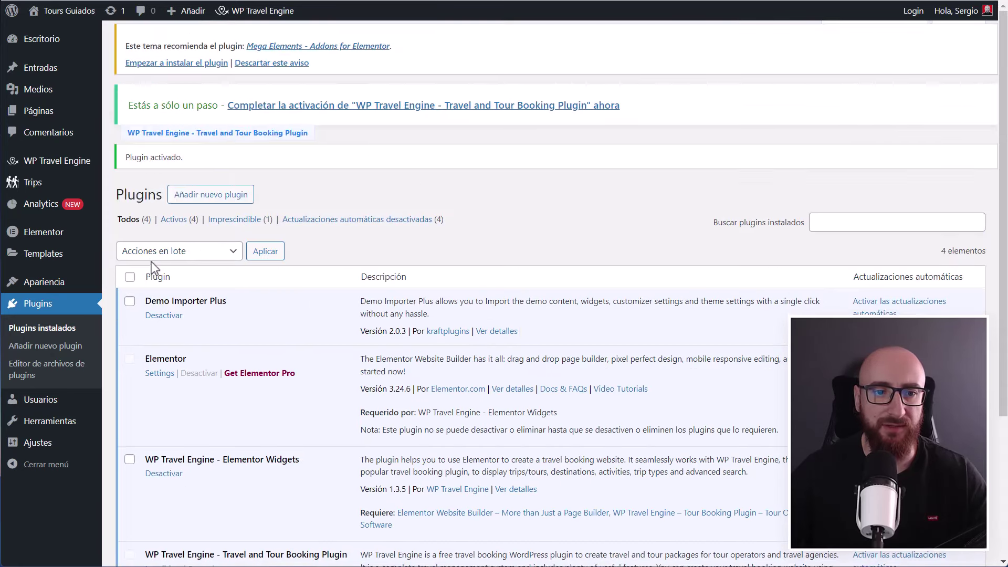
pyautogui.scroll(-4, 157, 352)
pyautogui.moveTo(147, 340); pyautogui.dragTo(308, 337)
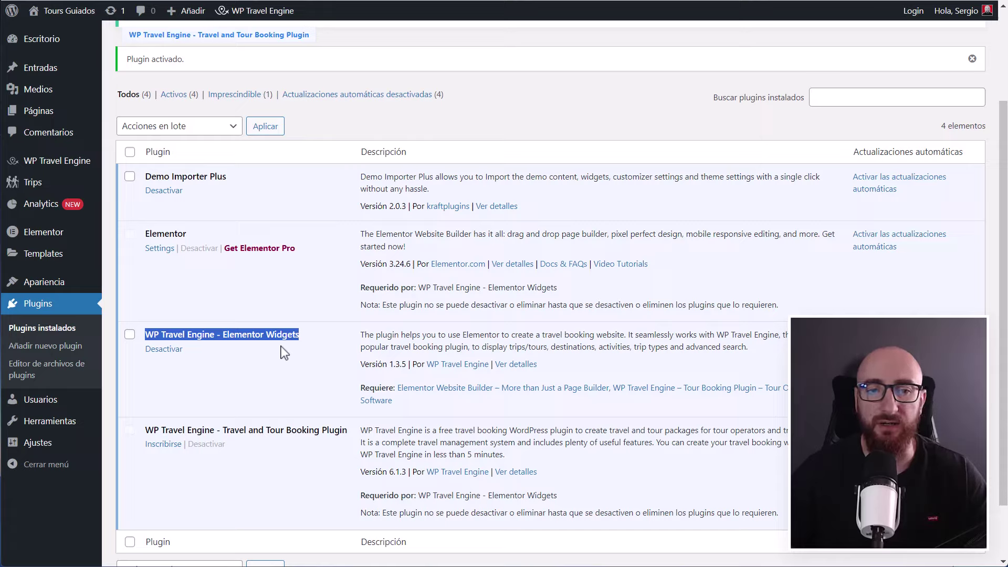
pyautogui.click(243, 277)
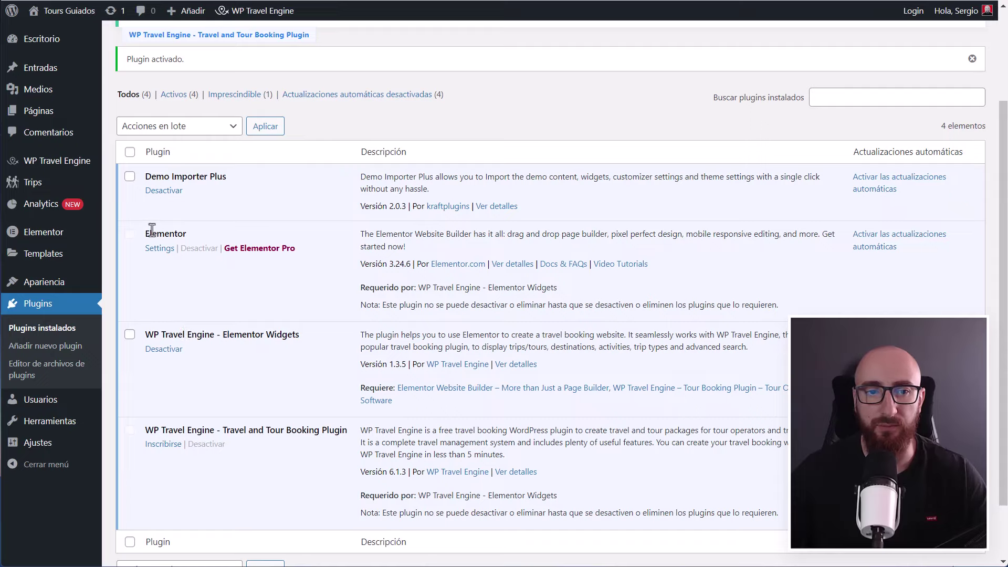
pyautogui.moveTo(150, 232); pyautogui.dragTo(203, 234)
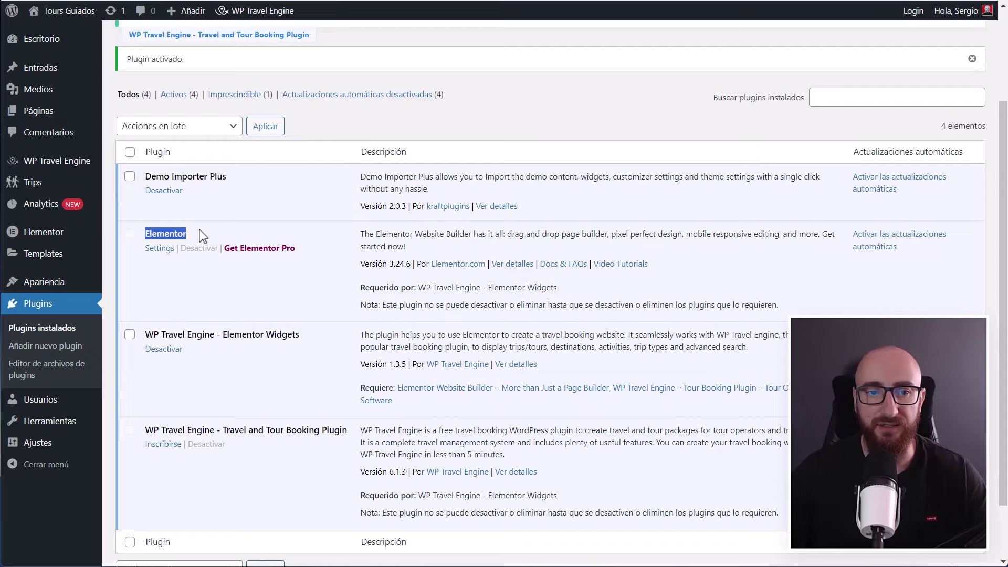
pyautogui.click(288, 303)
pyautogui.scroll(3, 232, 315)
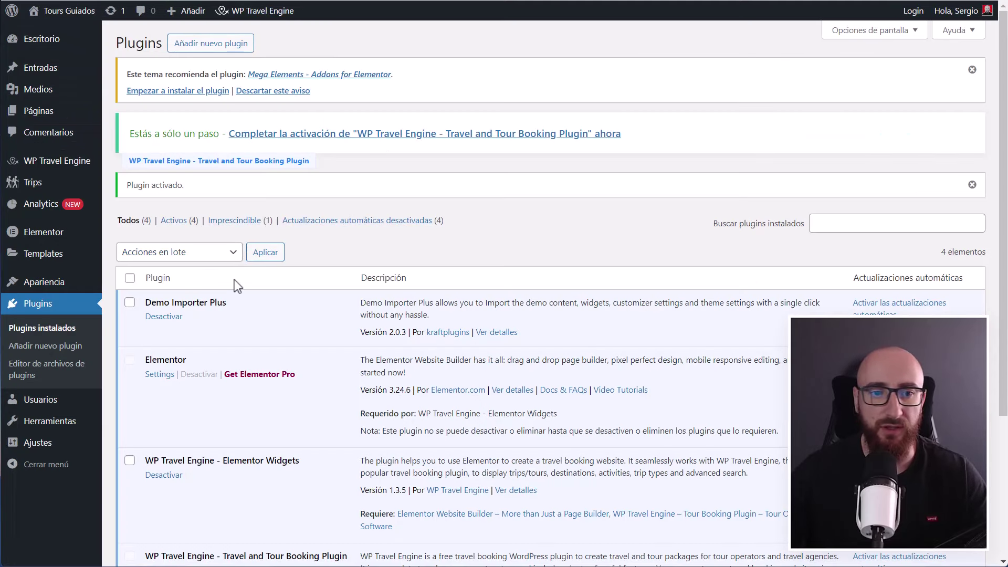
pyautogui.moveTo(36, 286)
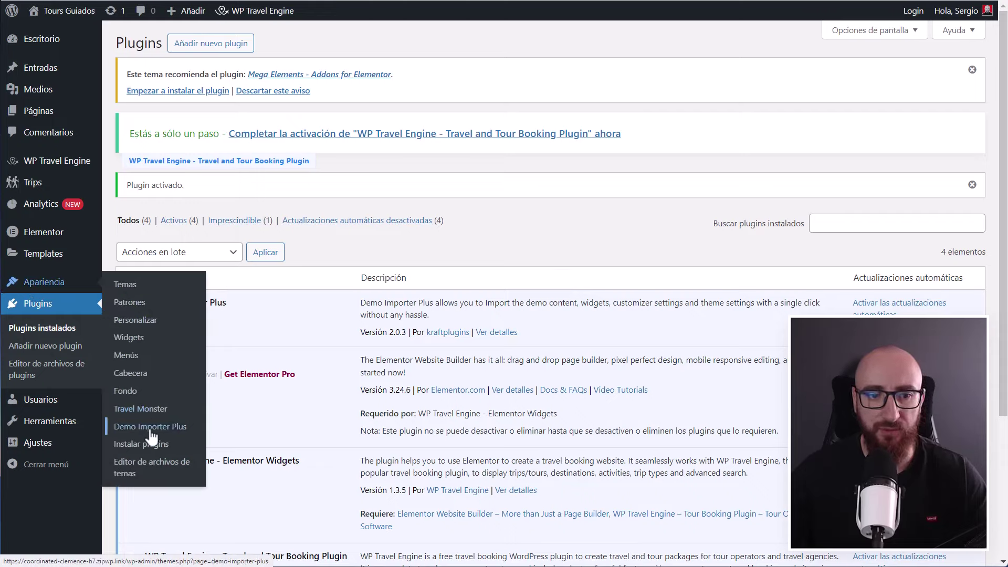
# - Open Apariencia > Demo Importer Plus, dismiss the Mega Elements notice and preview Travel Monster
pyautogui.click(202, 424)
pyautogui.click(279, 59)
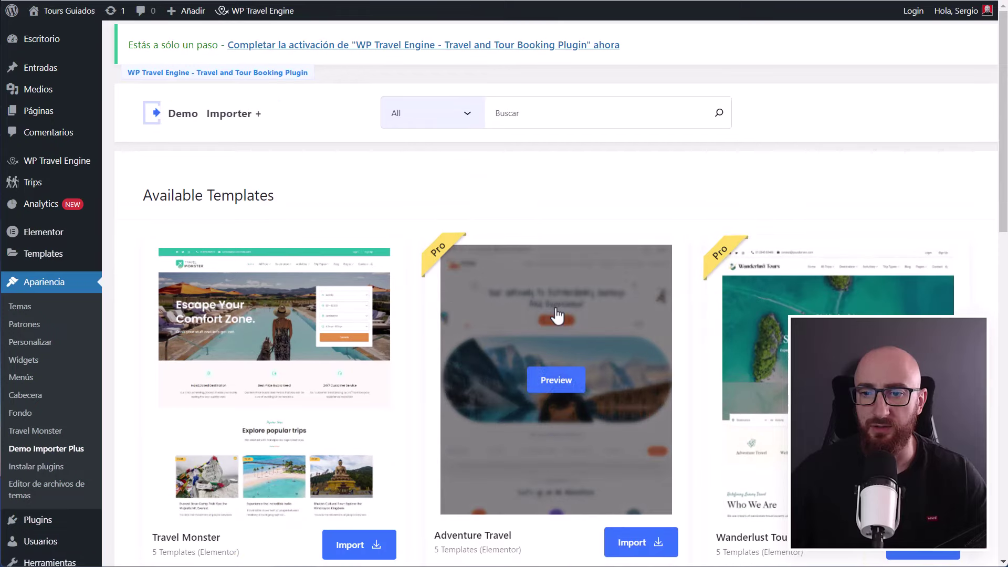
pyautogui.scroll(-1, 357, 279)
pyautogui.scroll(-3, 423, 277)
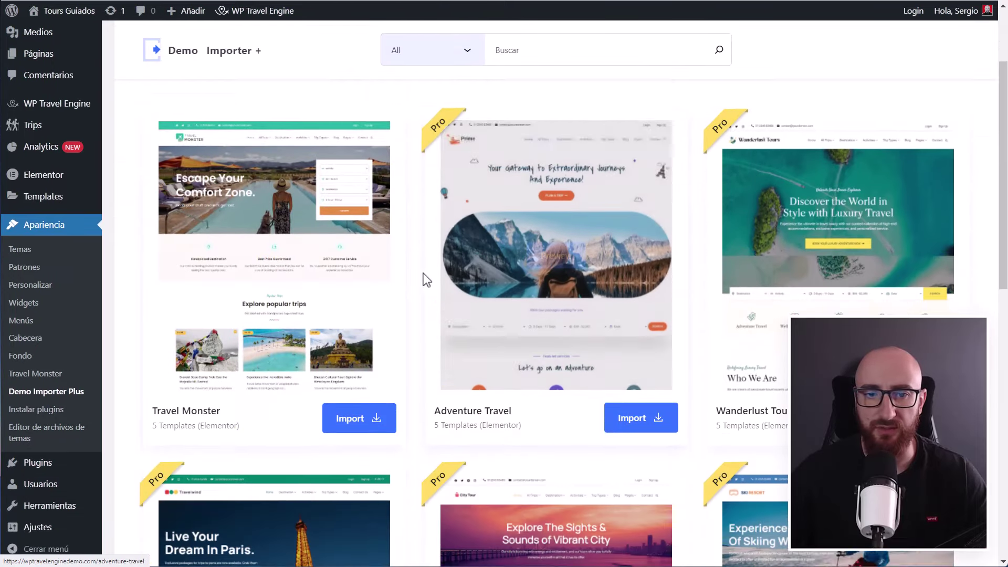
pyautogui.scroll(2, 270, 271)
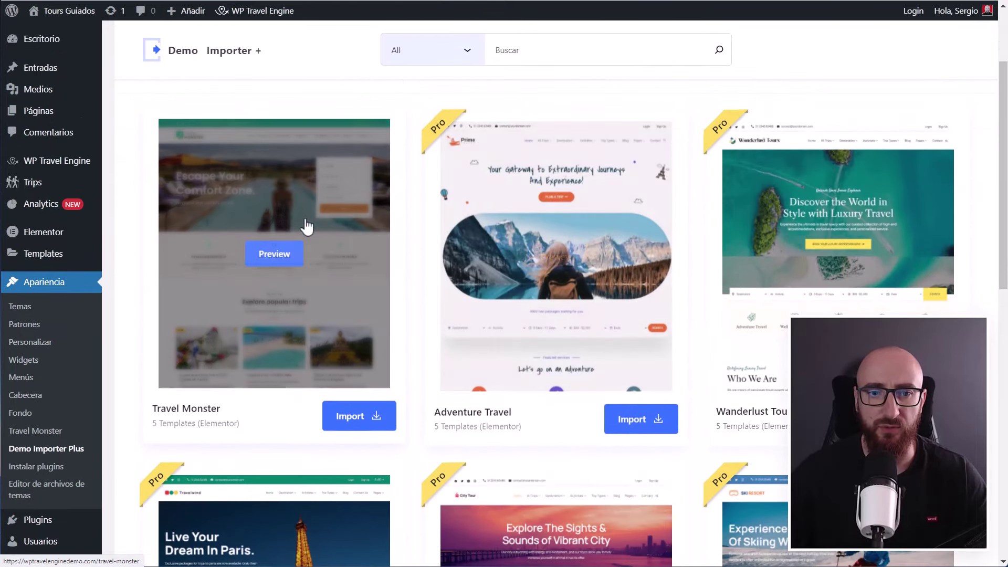
pyautogui.click(266, 256)
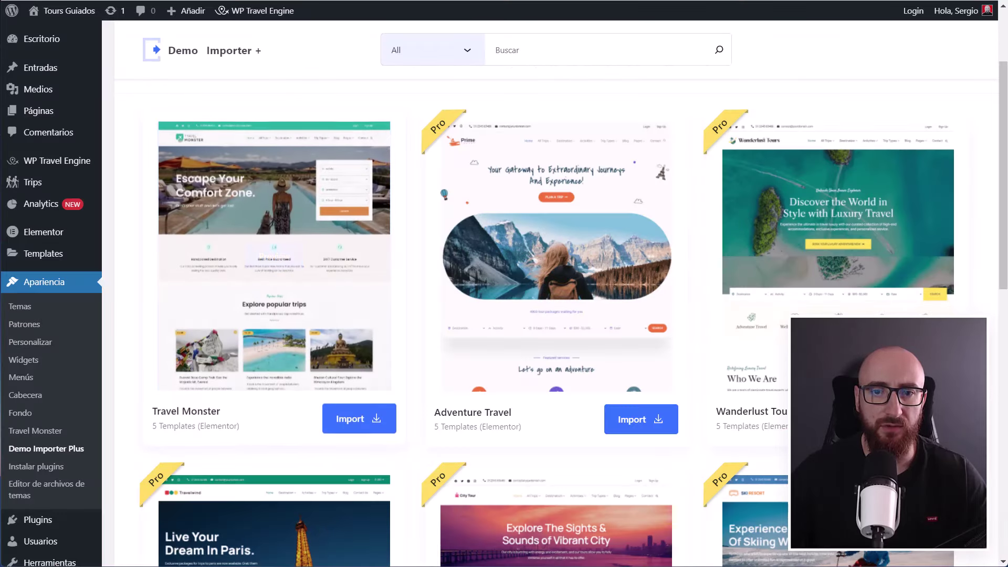
# - Open the live Travel Monster demo and scroll its homepage down to the footer and back
pyautogui.click(334, 415)
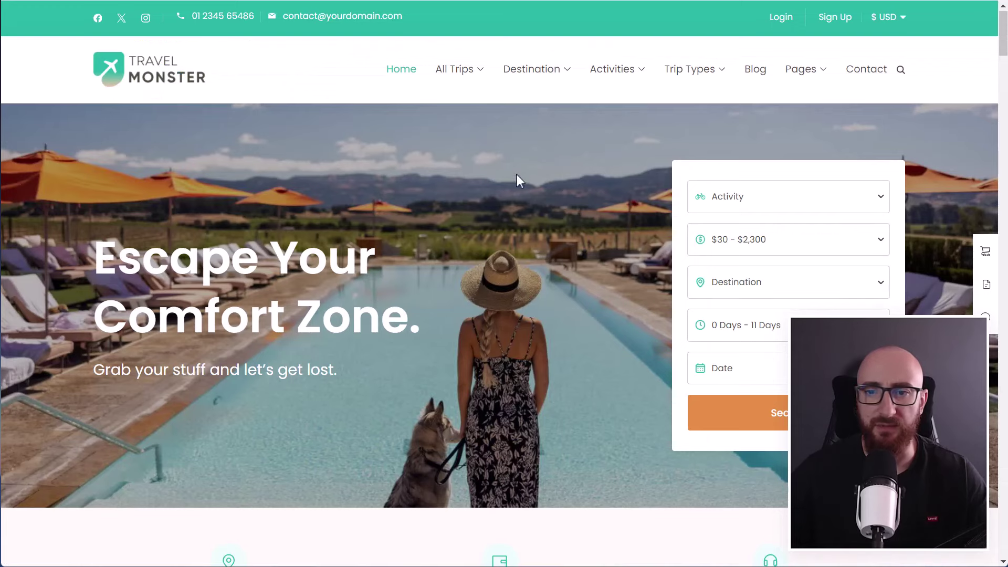
pyautogui.scroll(-15, 516, 175)
pyautogui.scroll(-20, 605, 270)
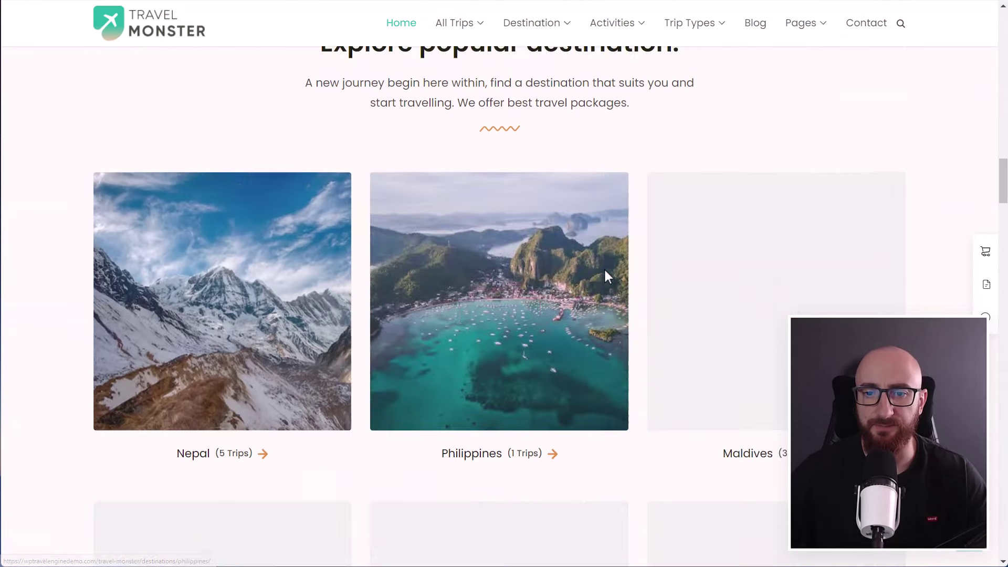
pyautogui.scroll(-15, 605, 270)
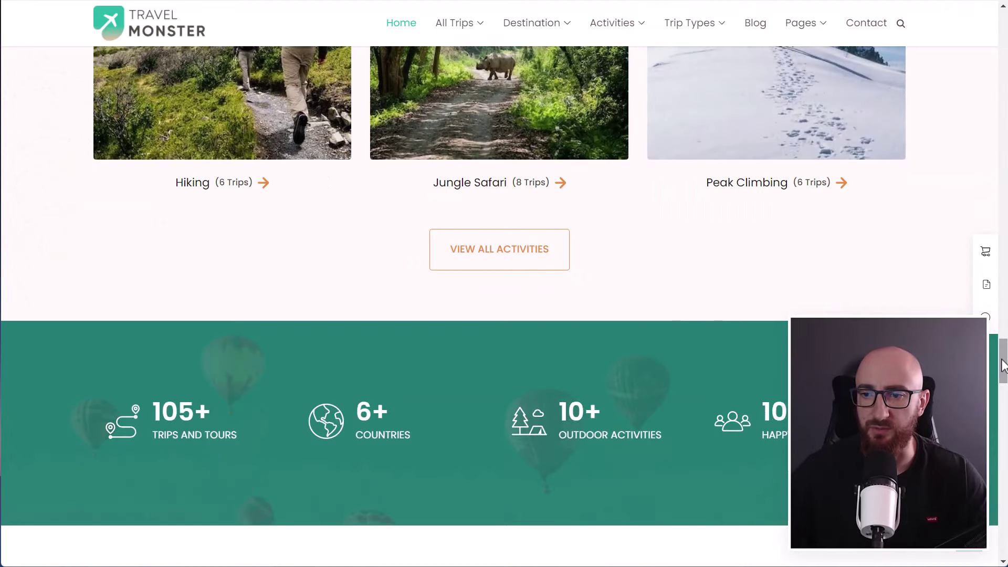
pyautogui.moveTo(1003, 365); pyautogui.dragTo(1003, 477)
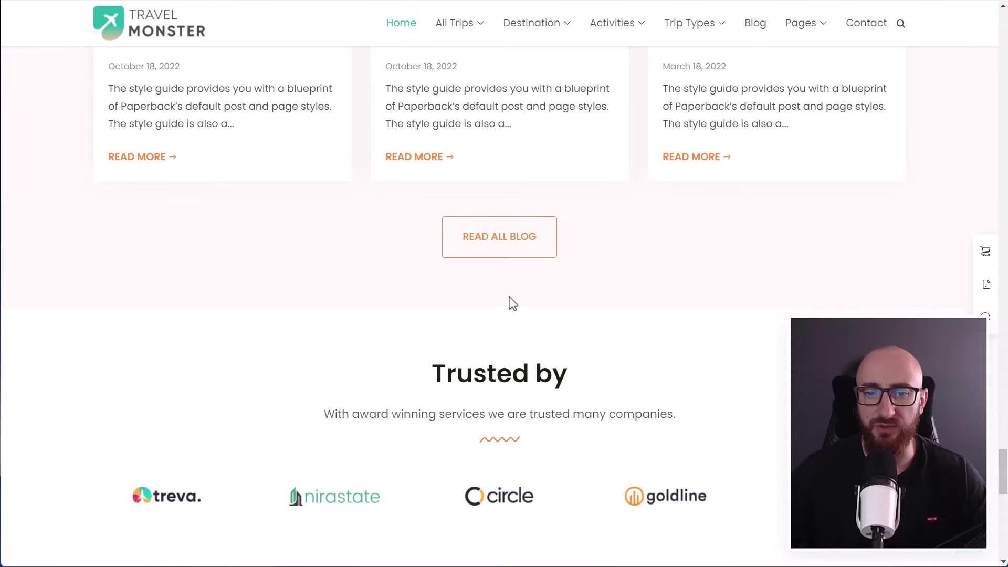
pyautogui.scroll(-15, 509, 303)
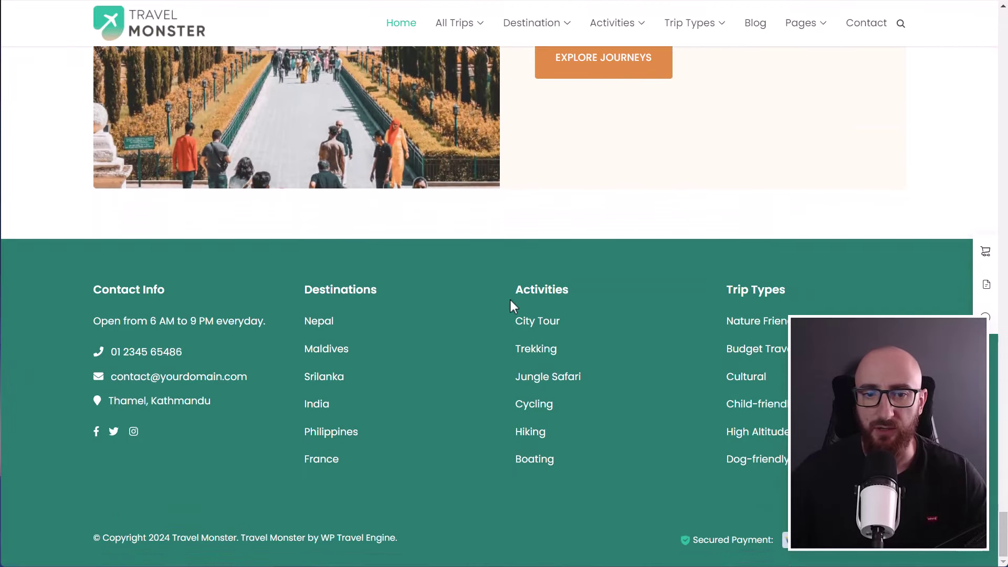
pyautogui.scroll(5, 511, 300)
pyautogui.scroll(5, 598, 408)
pyautogui.scroll(5, 599, 402)
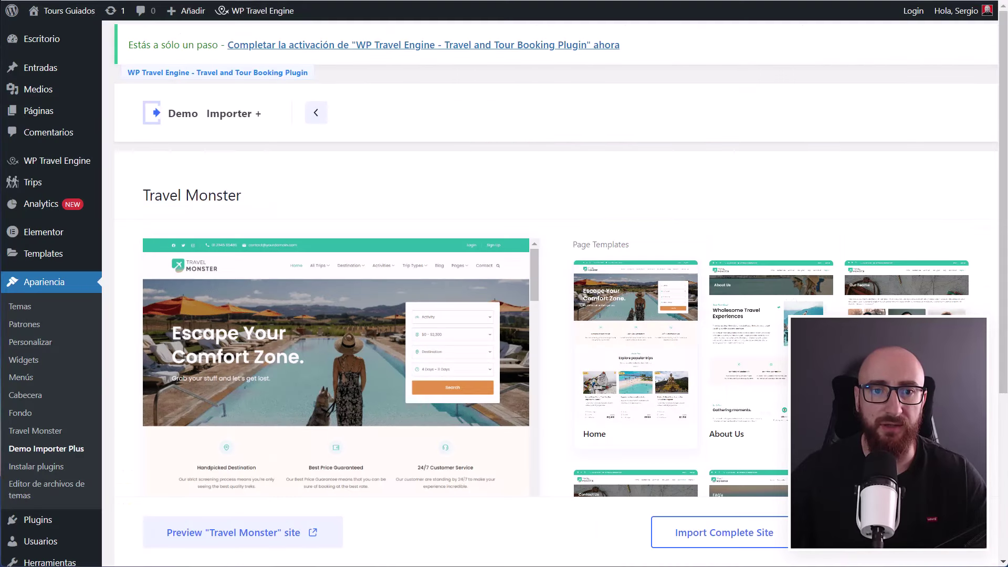
pyautogui.scroll(-10, 488, 294)
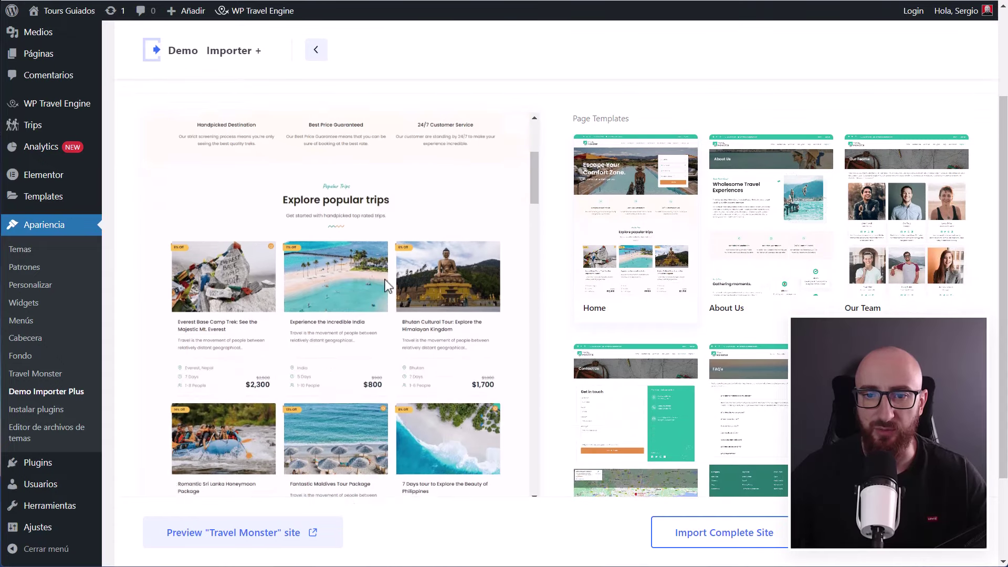
pyautogui.scroll(-2, 678, 268)
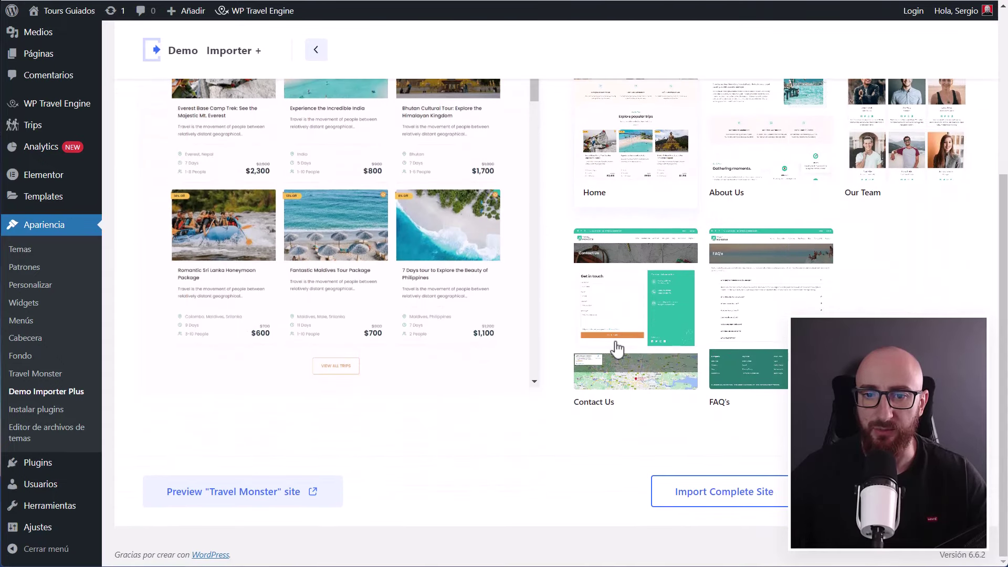
pyautogui.scroll(2, 825, 248)
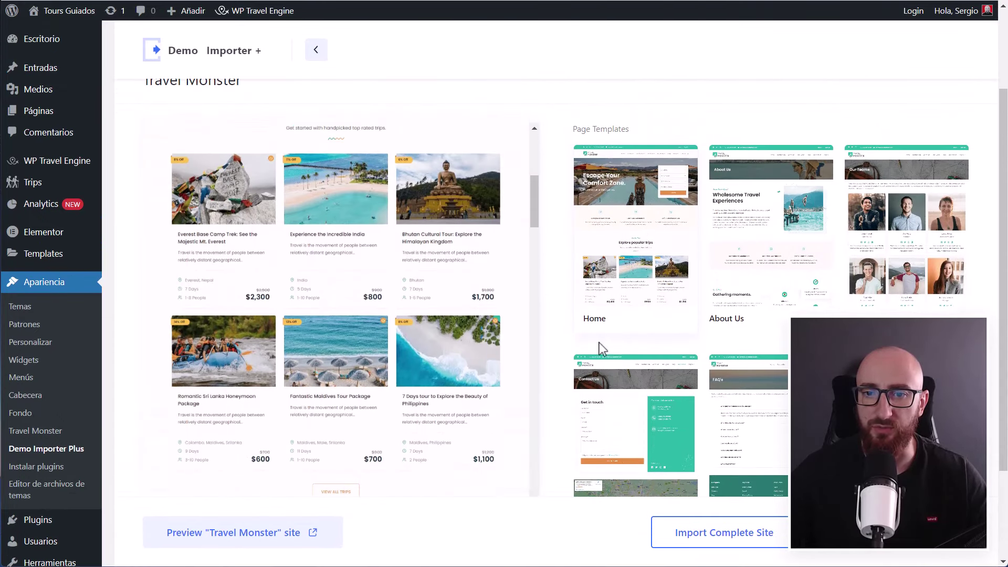
pyautogui.scroll(-4, 386, 305)
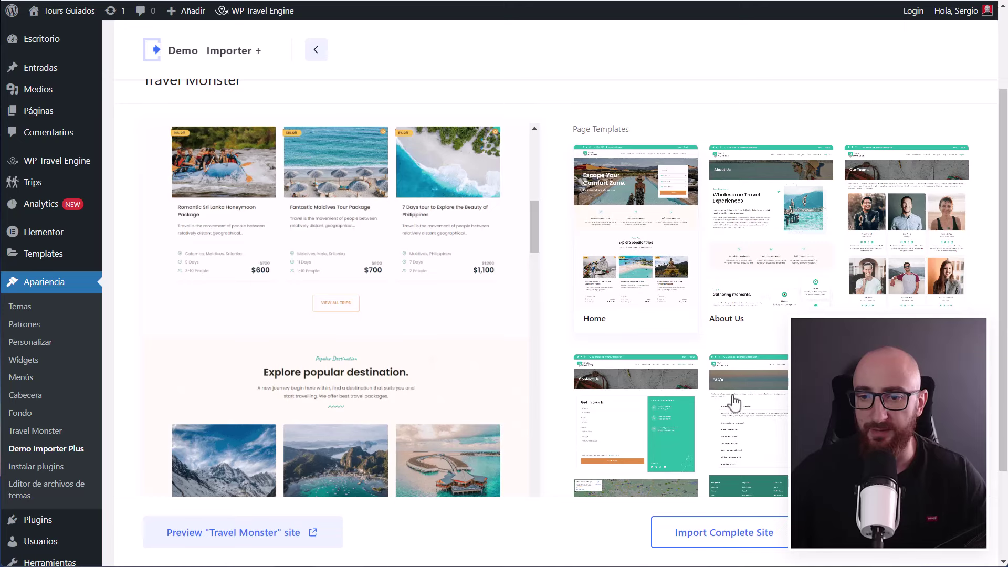
# - Start the complete-site import, accepting the overwrite warning and passing server and plugin checks
pyautogui.click(750, 537)
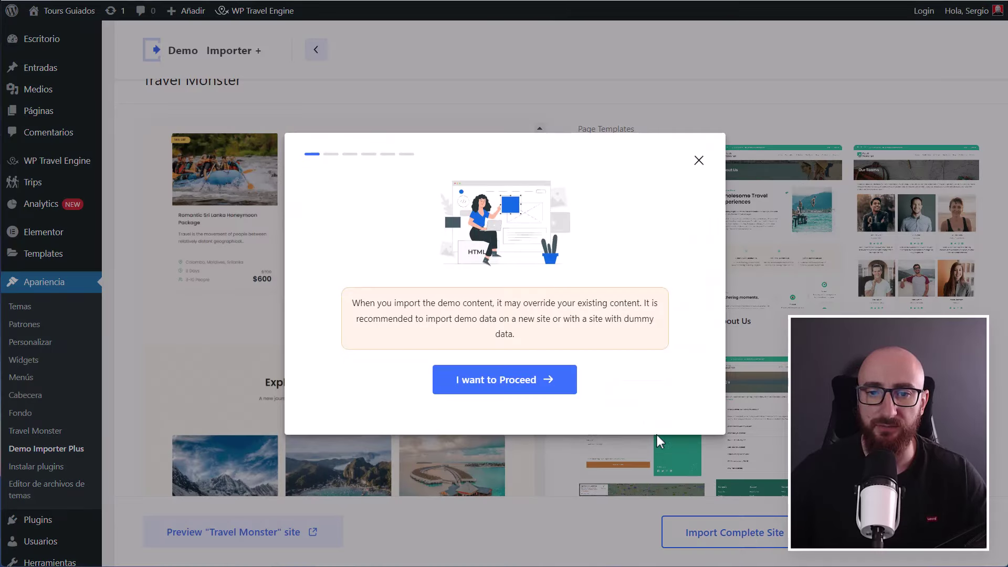
pyautogui.click(523, 388)
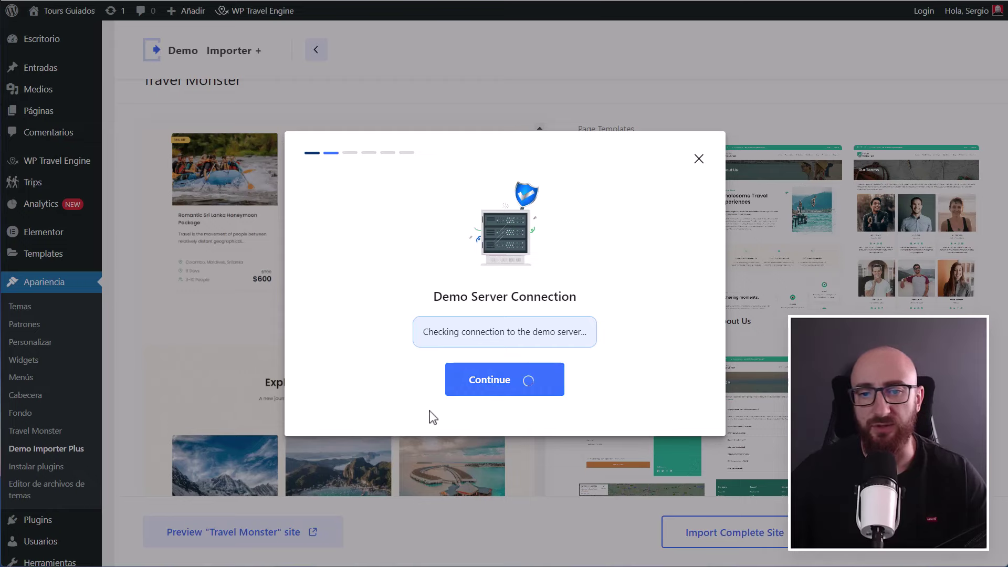
pyautogui.click(516, 391)
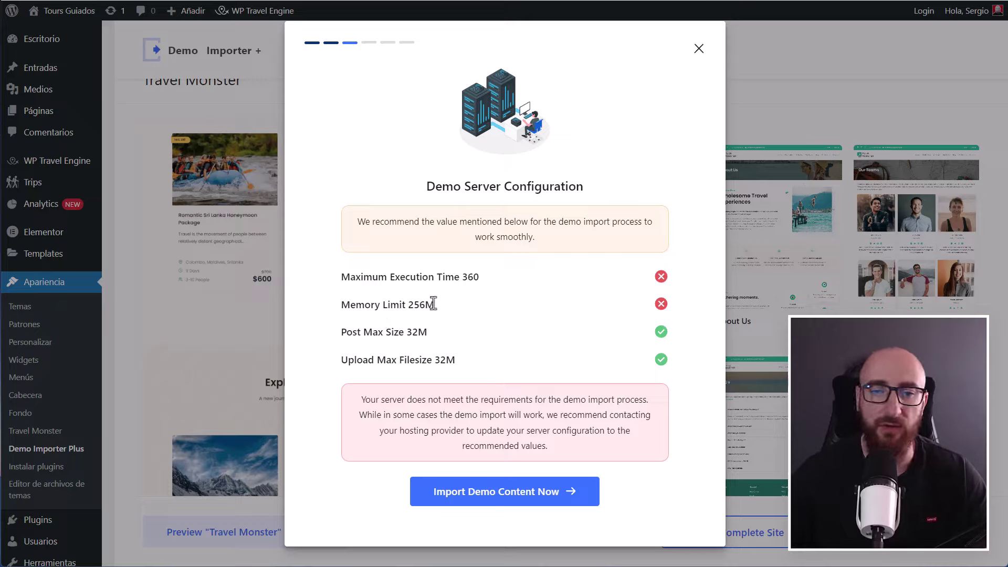
pyautogui.click(571, 503)
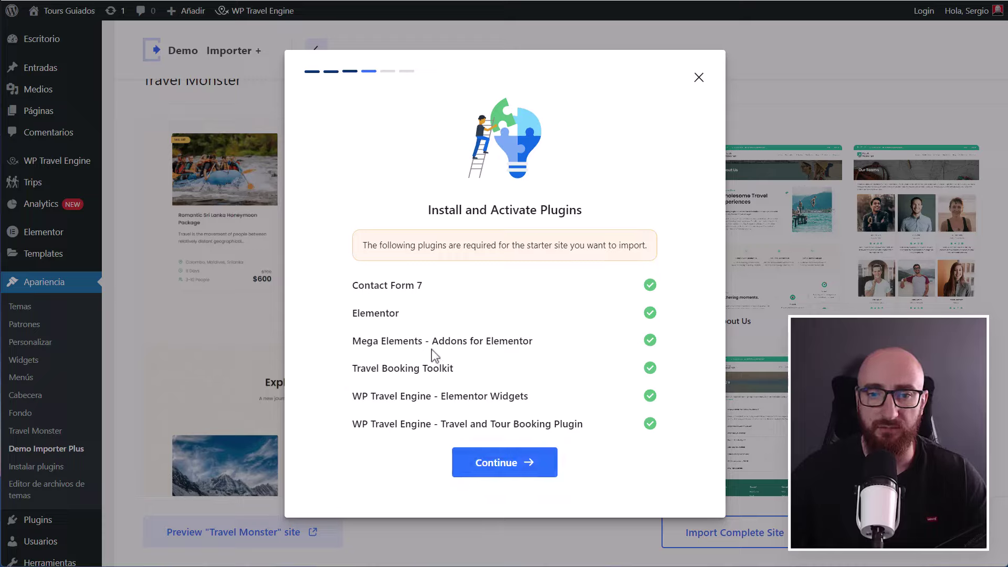
pyautogui.moveTo(352, 290); pyautogui.dragTo(437, 297)
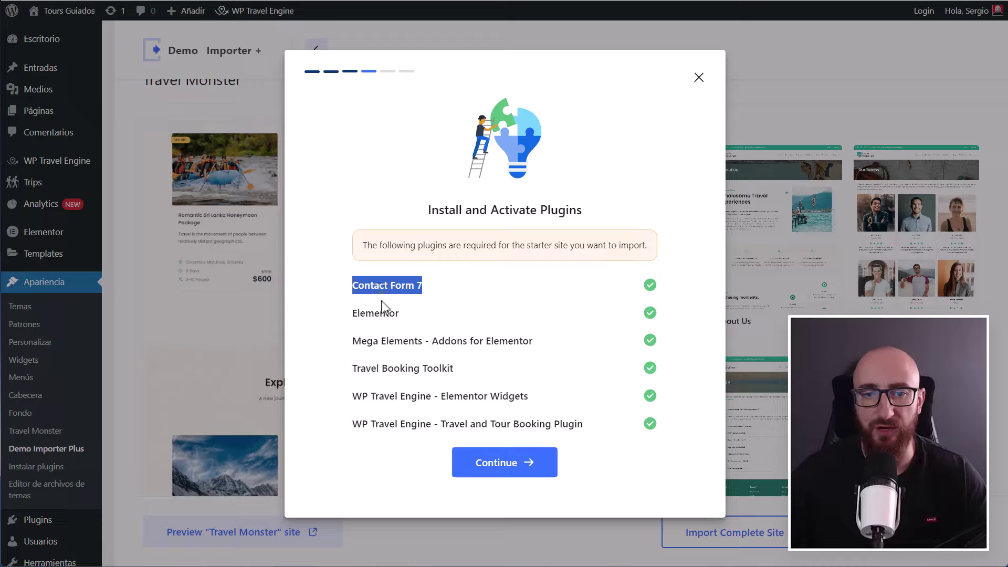
pyautogui.moveTo(532, 346); pyautogui.dragTo(332, 340)
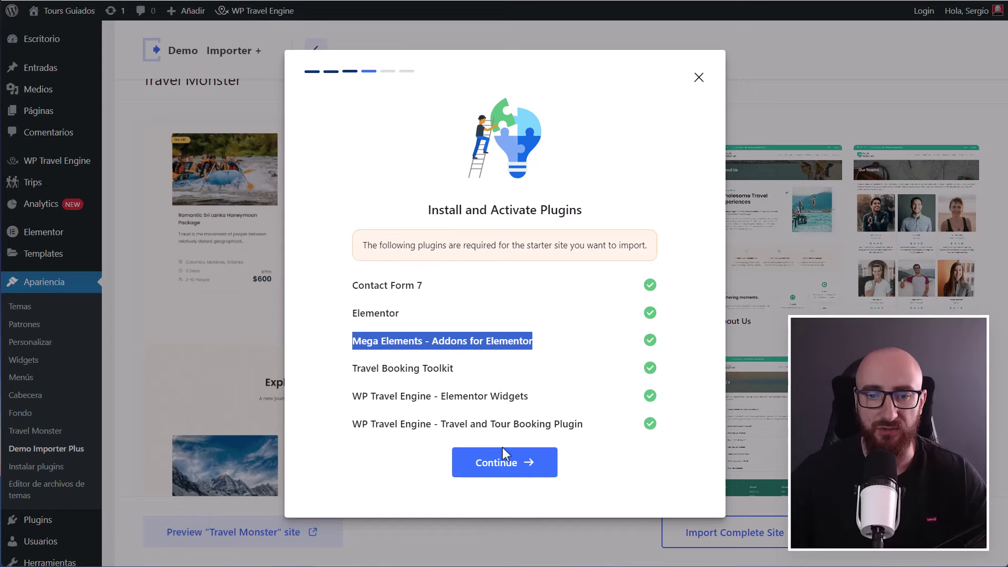
pyautogui.click(549, 472)
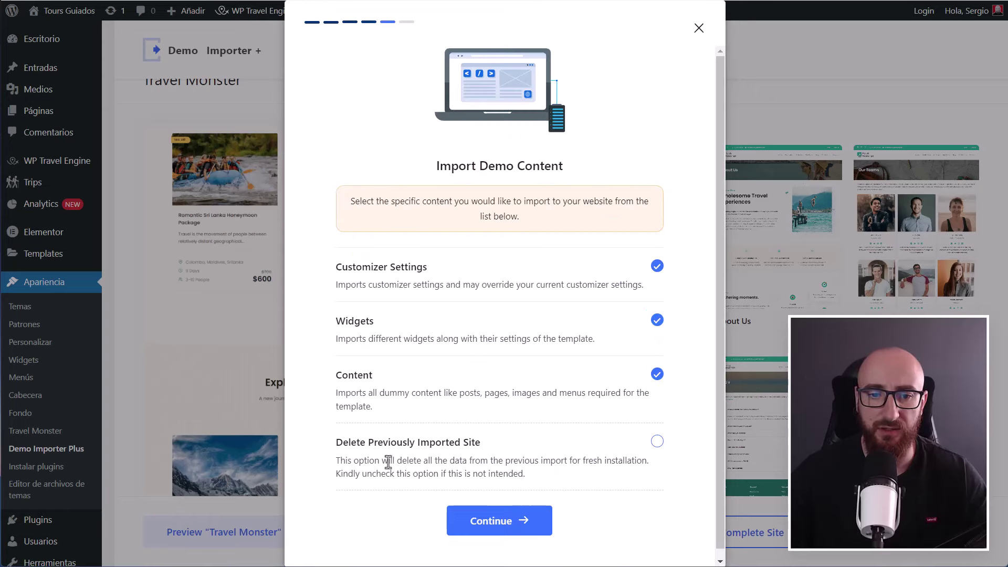
# - Choose to delete the previously imported site and run the Travel Monster import
pyautogui.click(658, 442)
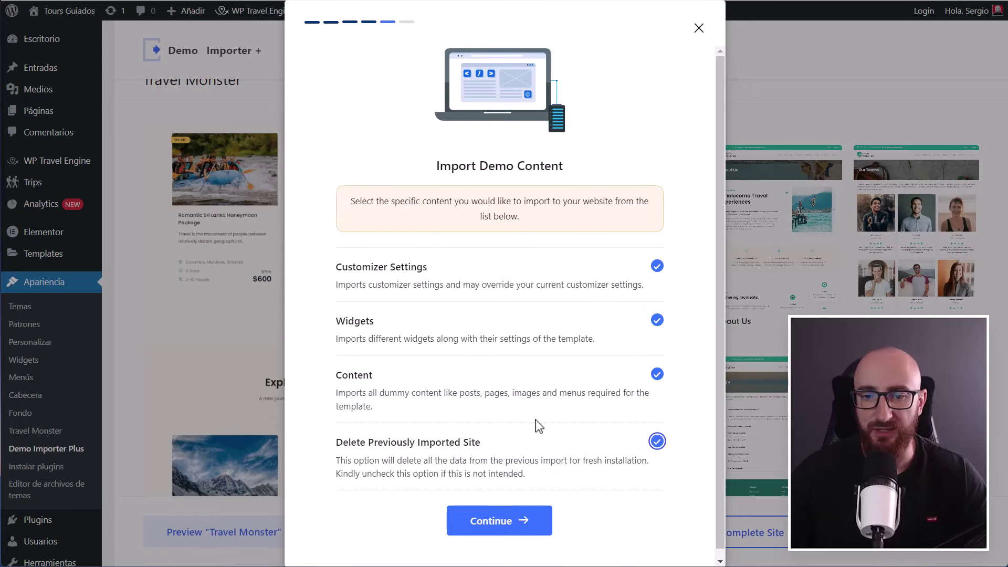
pyautogui.scroll(-1, 488, 449)
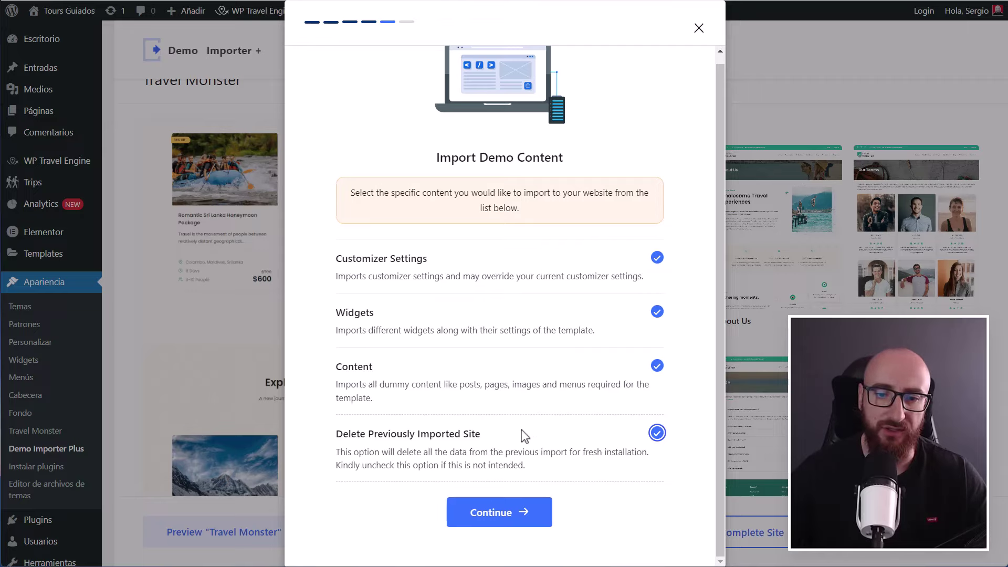
pyautogui.click(509, 515)
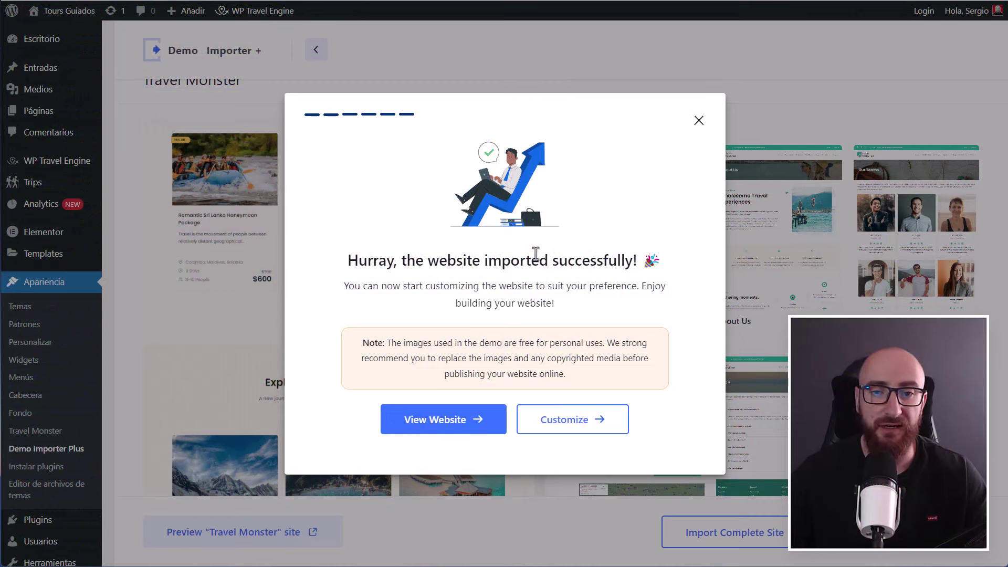
# - View the newly imported Travel Monster demo site's homepage
pyautogui.click(452, 428)
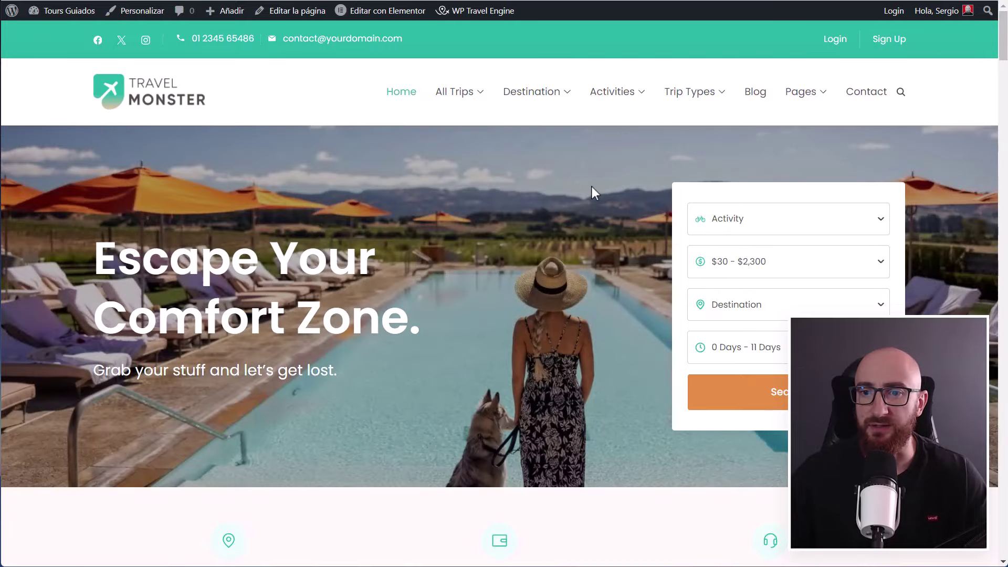
pyautogui.scroll(-15, 339, 141)
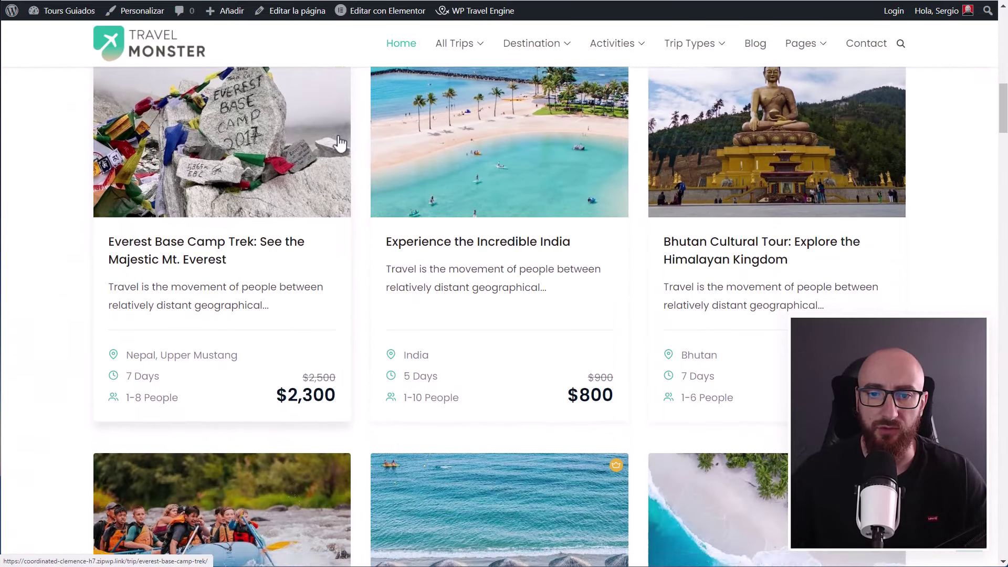
pyautogui.scroll(-20, 338, 138)
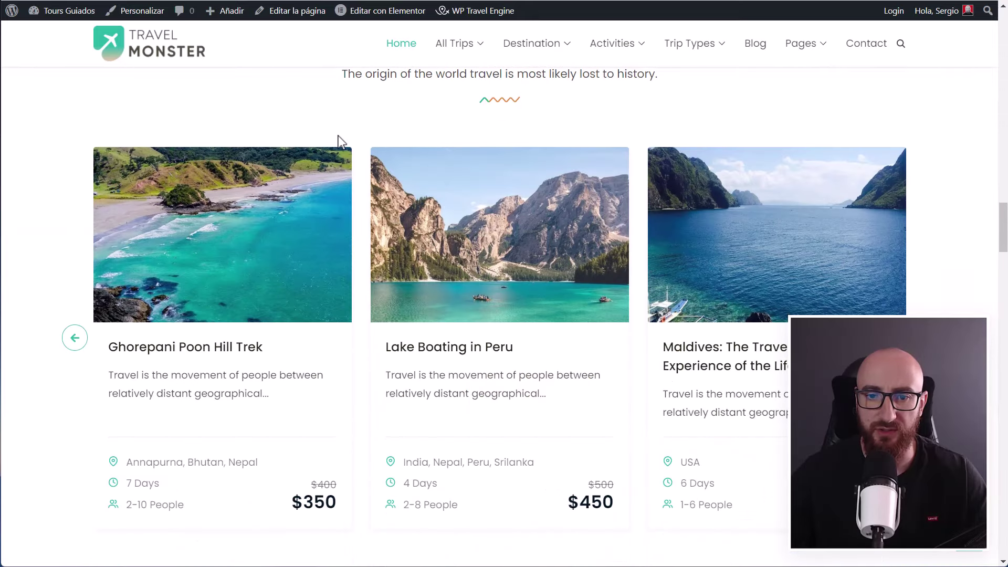
pyautogui.scroll(-20, 338, 140)
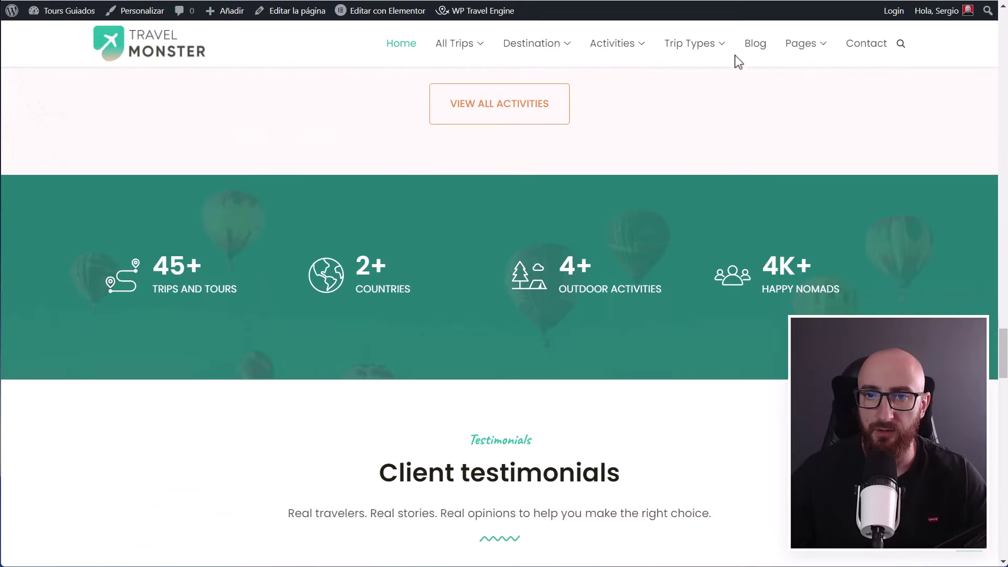
pyautogui.scroll(8, 736, 61)
# - Browse the demo site's Blog page
pyautogui.click(762, 46)
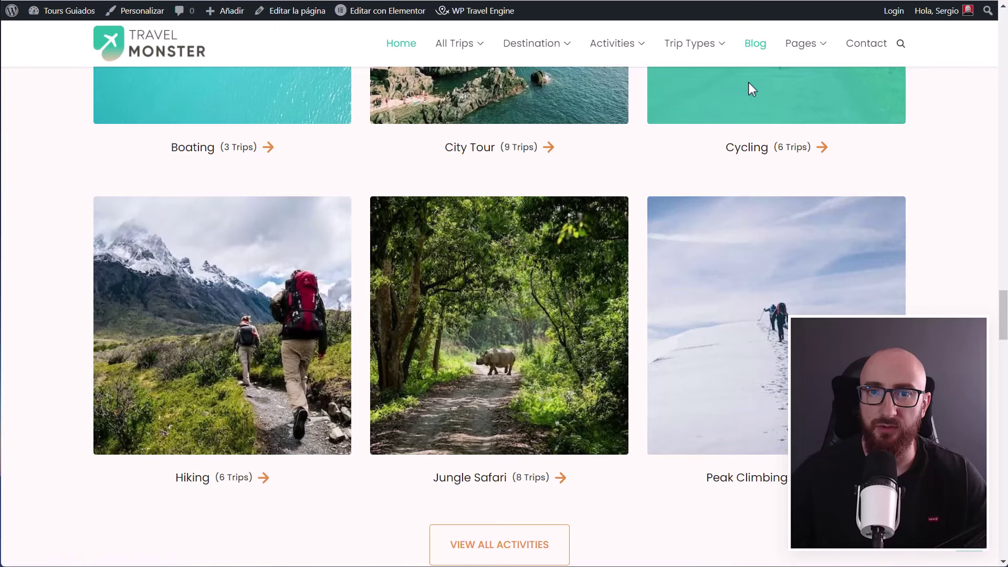
pyautogui.scroll(16, 517, 157)
pyautogui.scroll(-3, 664, 255)
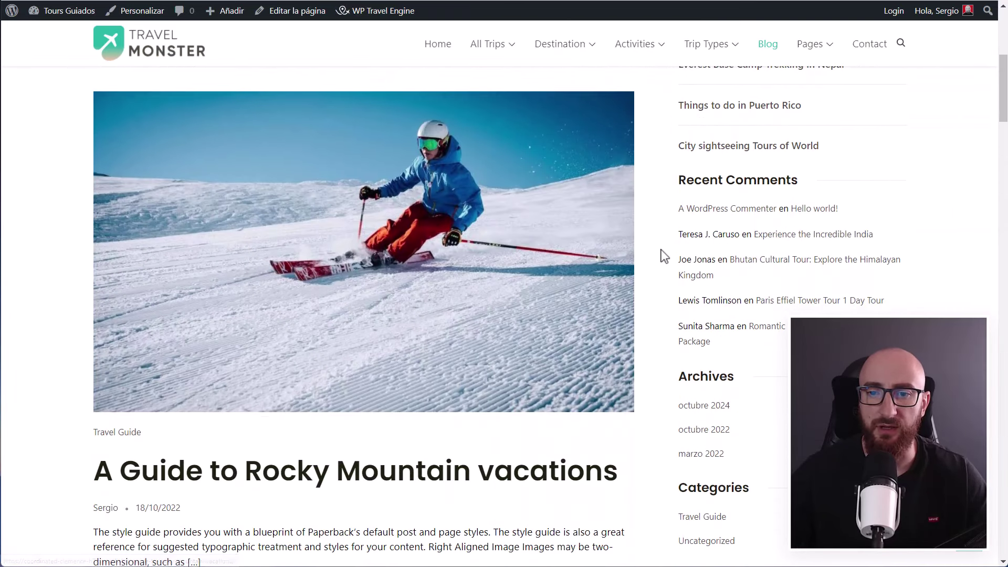
pyautogui.scroll(-3, 681, 255)
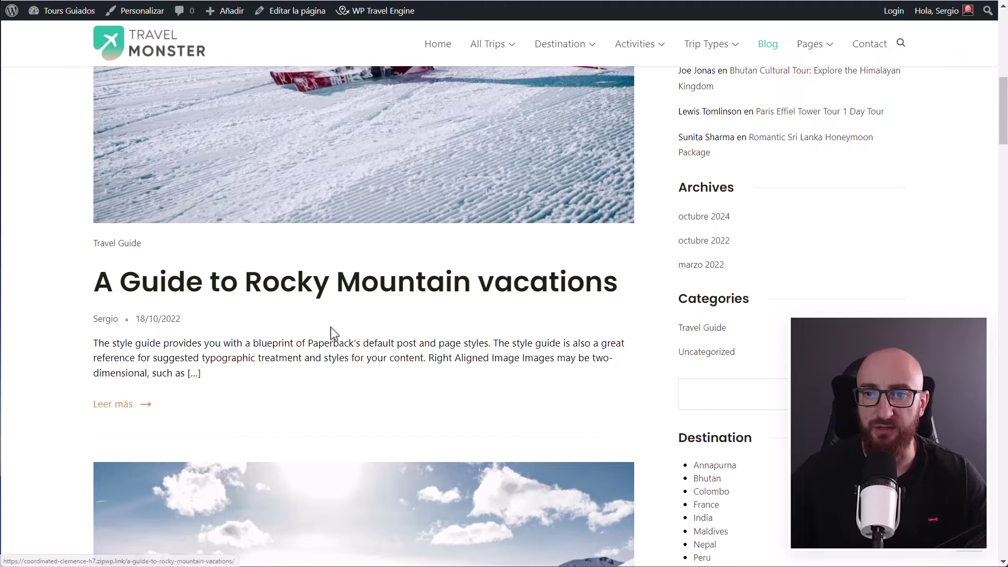
pyautogui.scroll(15, 333, 333)
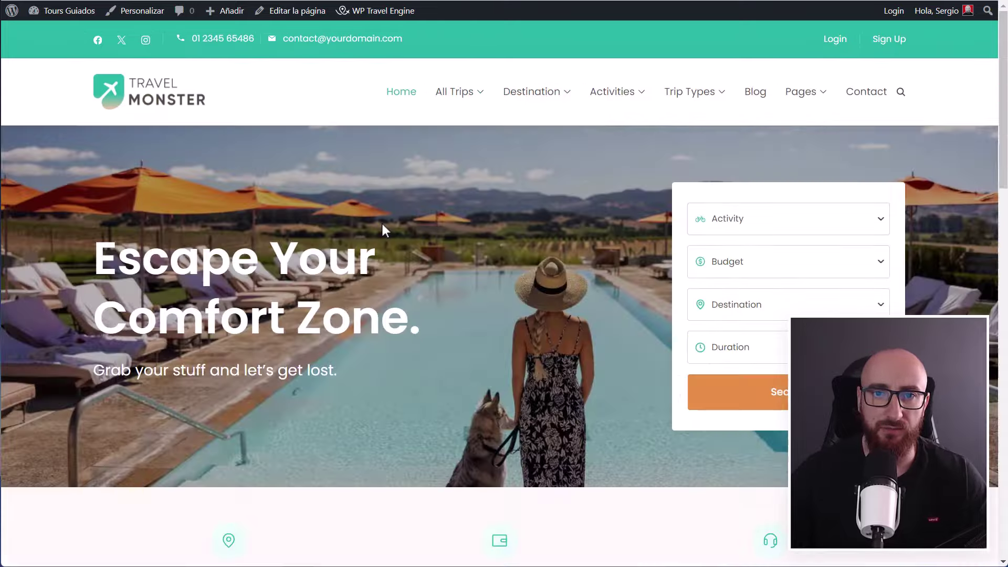
pyautogui.scroll(-10, 381, 225)
pyautogui.scroll(-5, 484, 327)
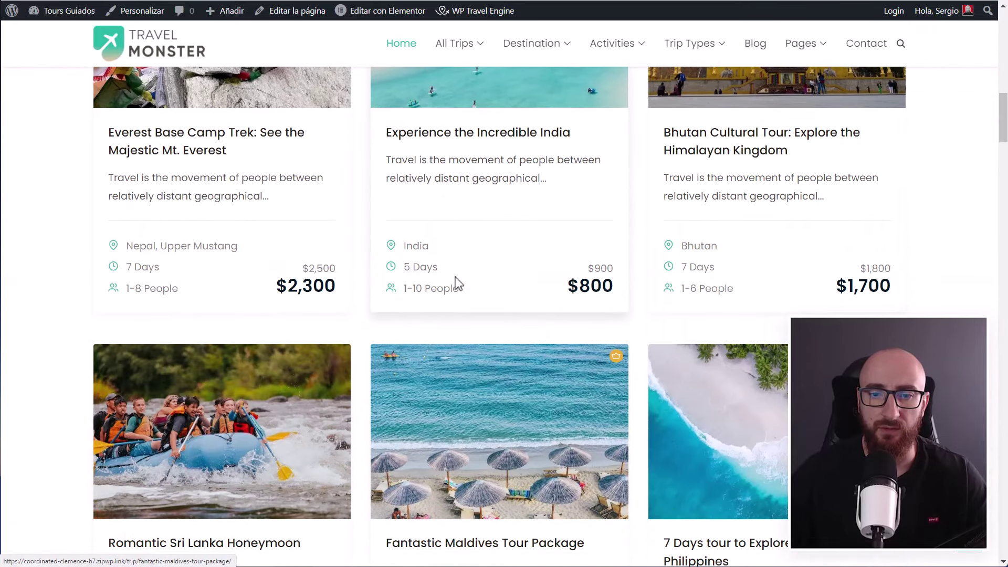
# - Look through the Experience the Incredible India trip page
pyautogui.click(464, 234)
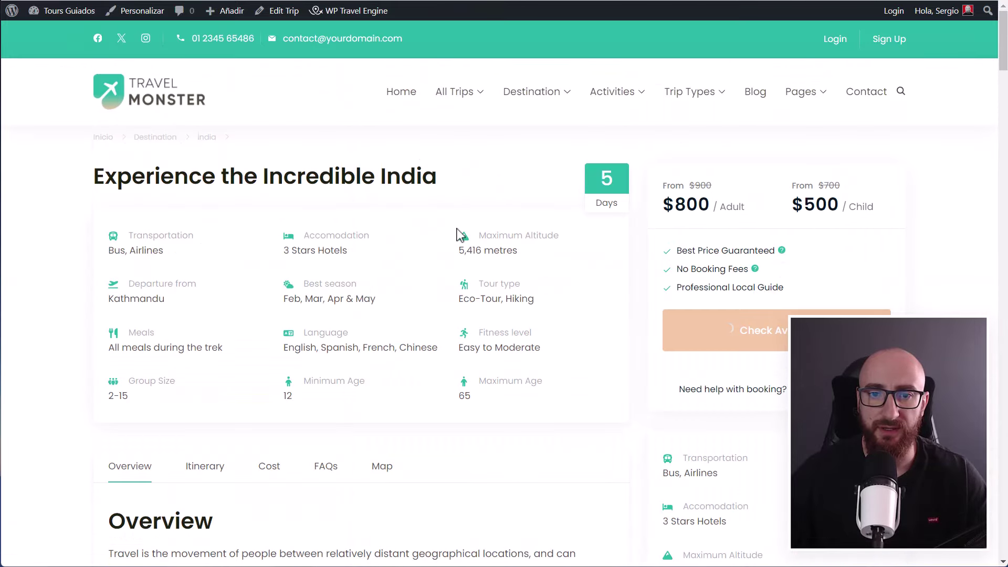
pyautogui.scroll(-5, 434, 243)
pyautogui.scroll(5, 344, 225)
pyautogui.scroll(-9, 347, 233)
pyautogui.scroll(-12, 342, 226)
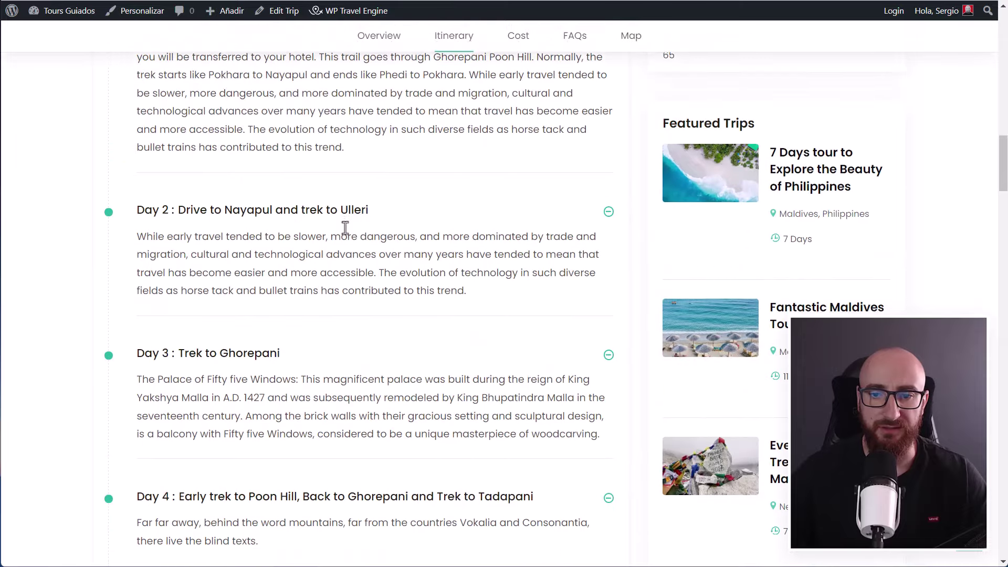
pyautogui.scroll(9, 337, 294)
pyautogui.scroll(10, 336, 295)
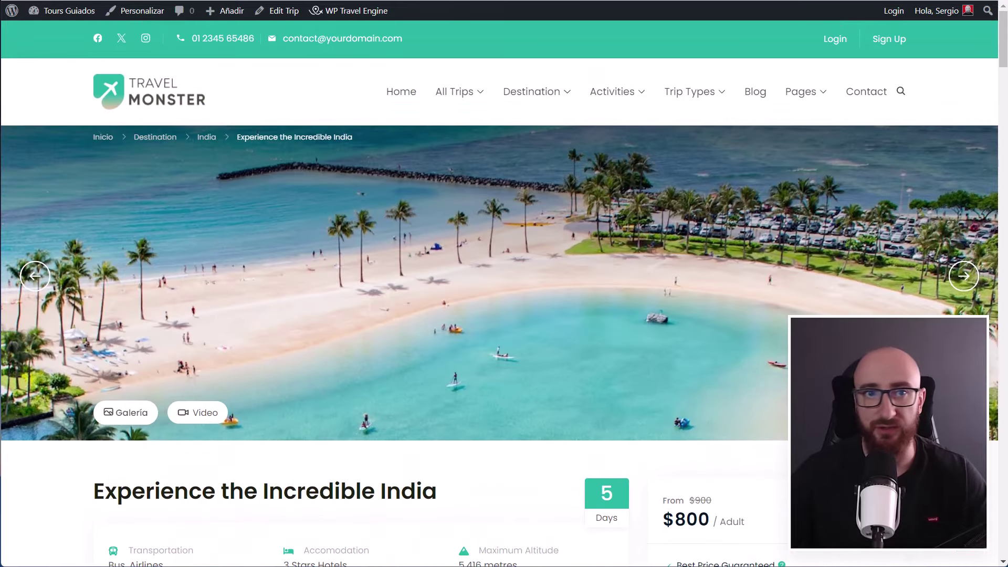
# - Close the demo tab and dismiss the import-success message on Demo Importer
pyautogui.hotkey('ctrl', 'w')
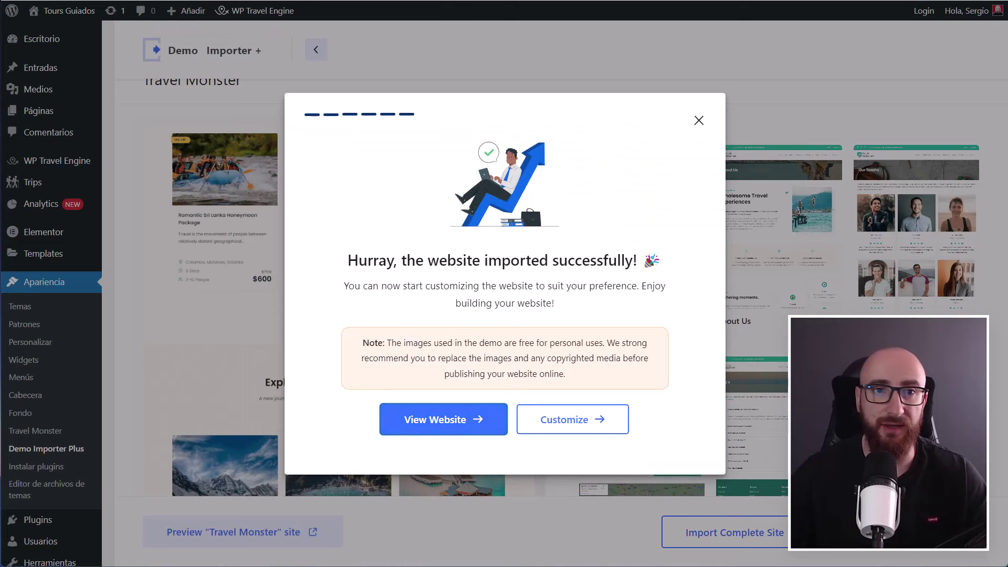
pyautogui.click(699, 122)
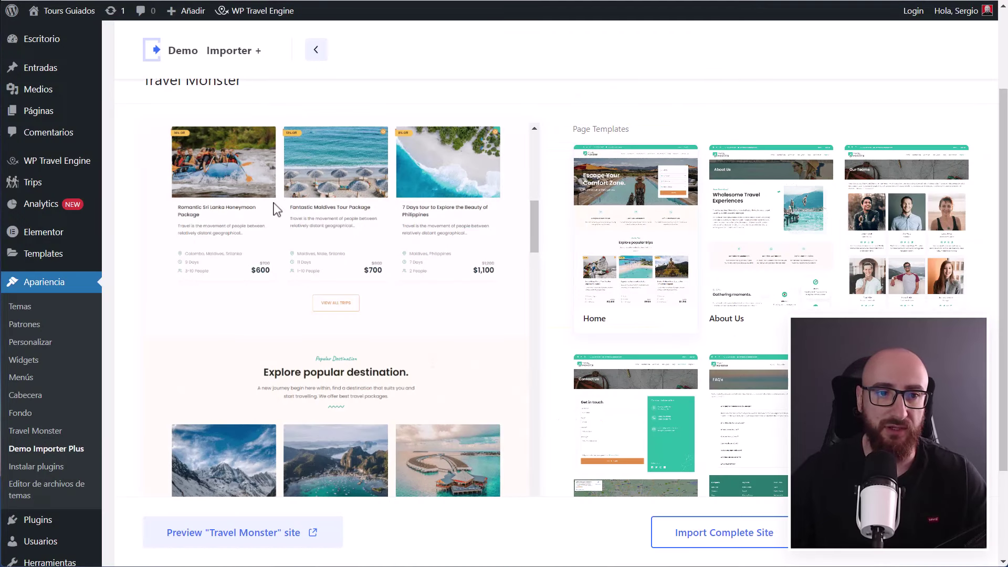
pyautogui.moveTo(50, 165)
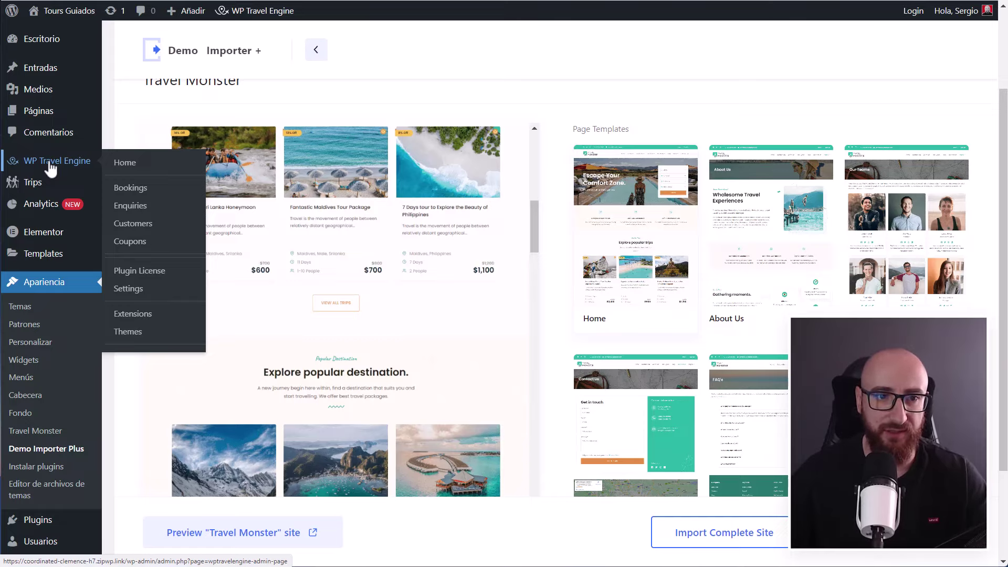
# - Open WP Travel Engine and accept the 'Permitir y continuar' update-notification opt-in
pyautogui.click(51, 163)
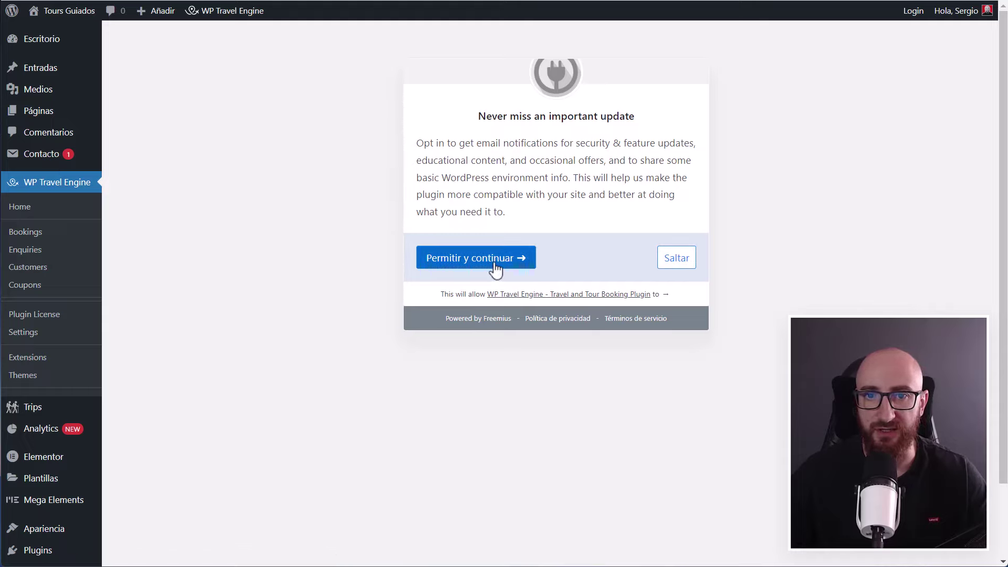
pyautogui.click(676, 261)
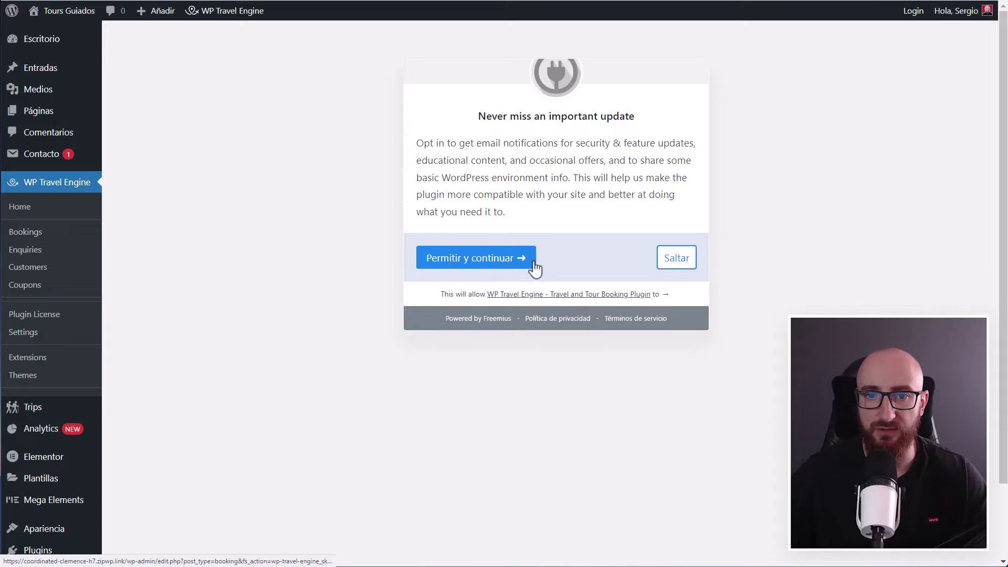
pyautogui.click(455, 266)
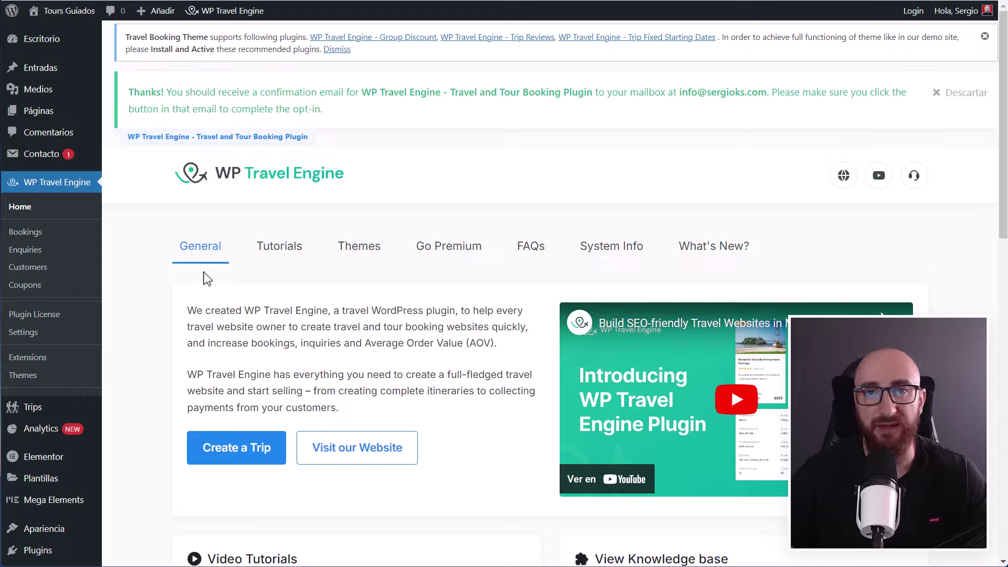
pyautogui.scroll(-6, 450, 285)
pyautogui.scroll(6, 387, 333)
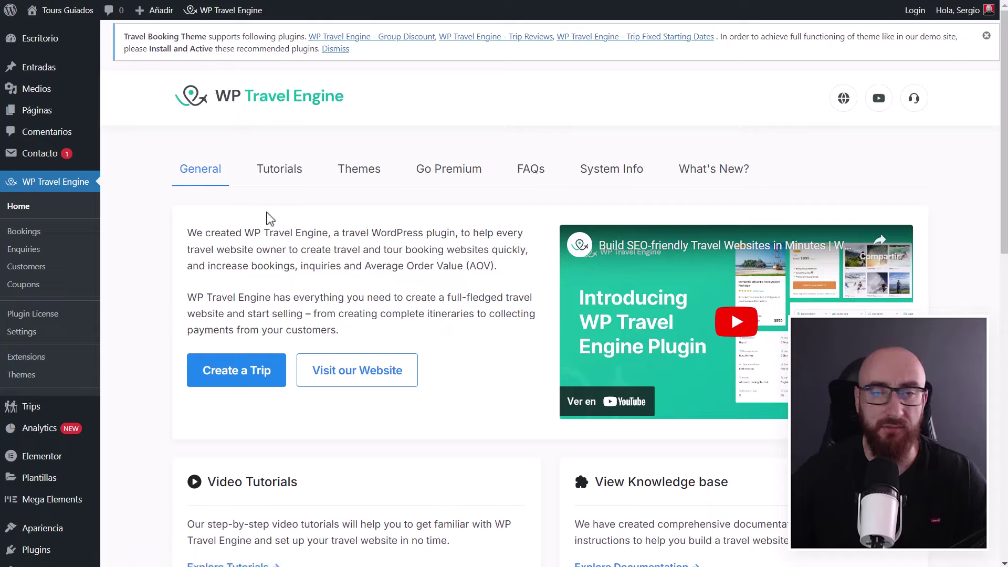
# - Open WP Travel Engine Settings and review the General Pages assignments
pyautogui.click(29, 340)
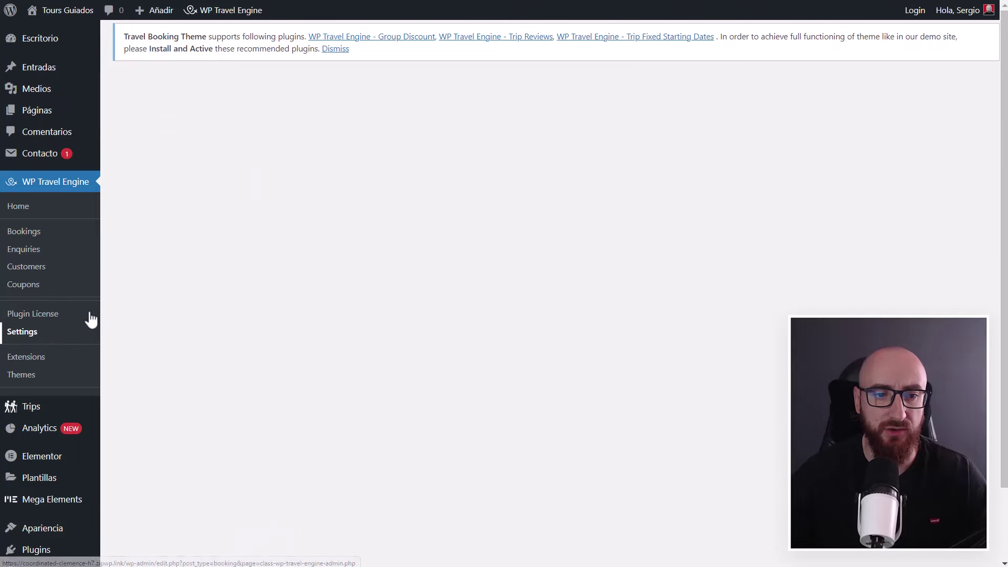
pyautogui.scroll(-3, 213, 297)
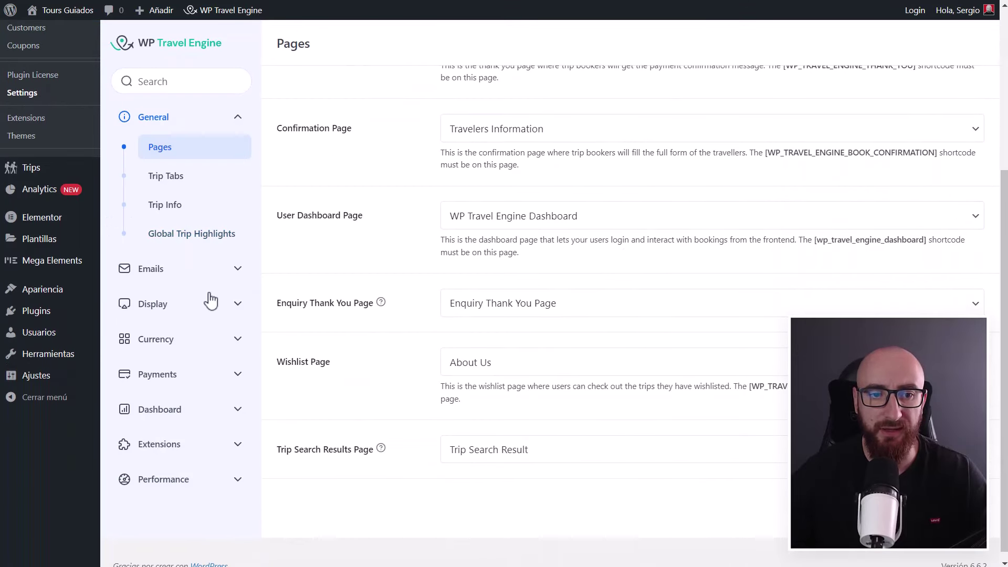
pyautogui.scroll(5, 231, 272)
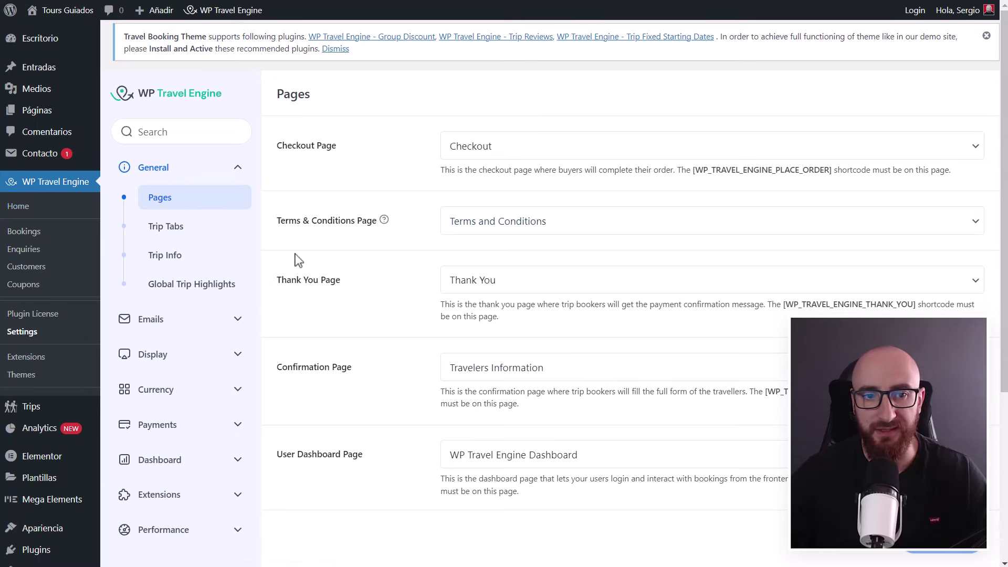
# - Return to WP Travel Engine Home and browse the Tutorials videos
pyautogui.click(19, 207)
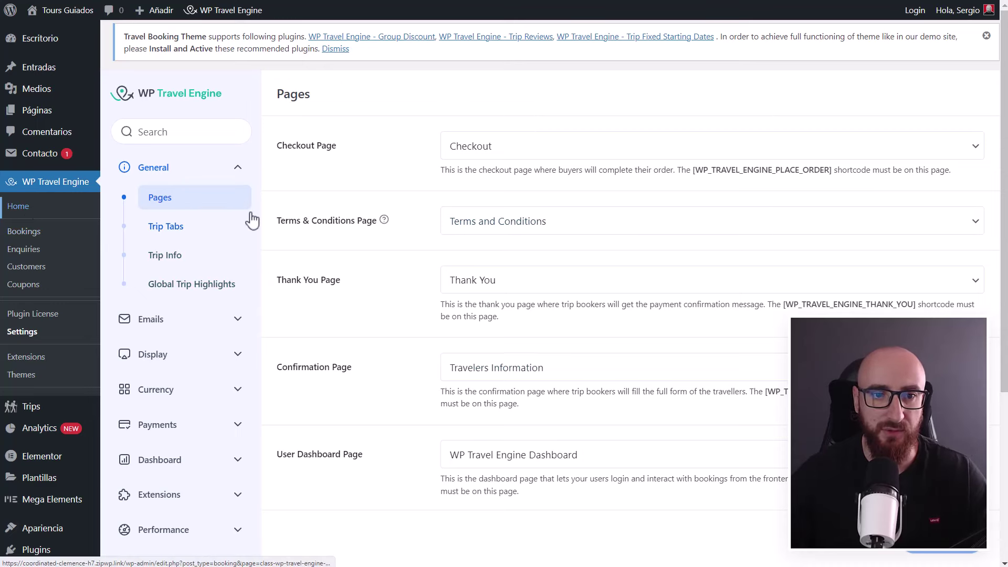
pyautogui.click(276, 184)
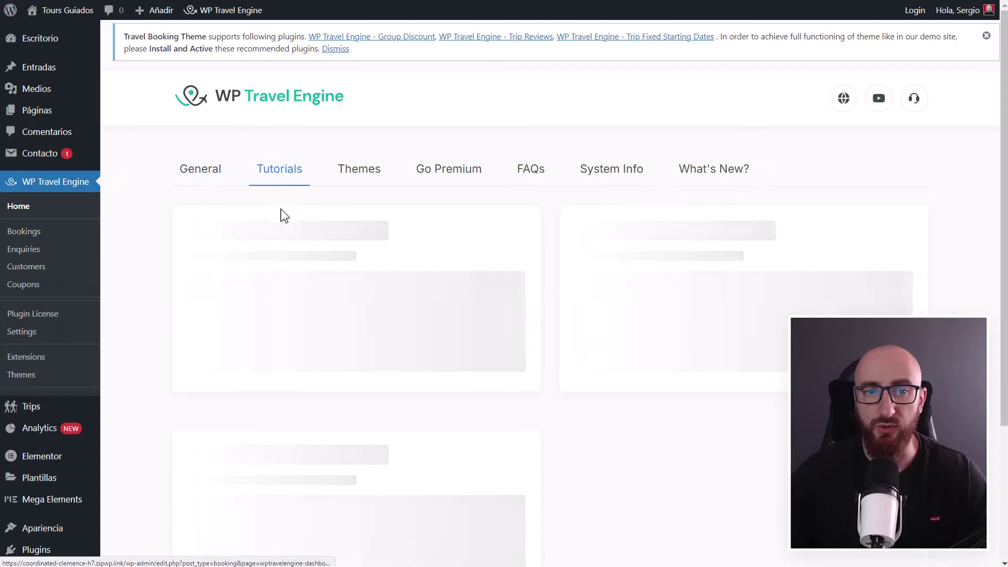
pyautogui.scroll(-10, 304, 268)
pyautogui.scroll(-20, 324, 276)
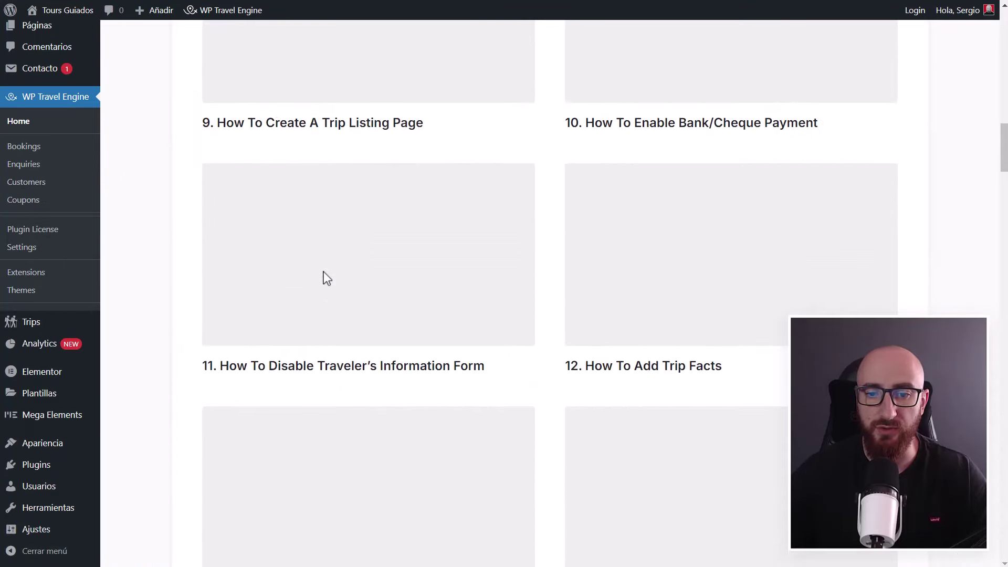
pyautogui.scroll(12, 328, 280)
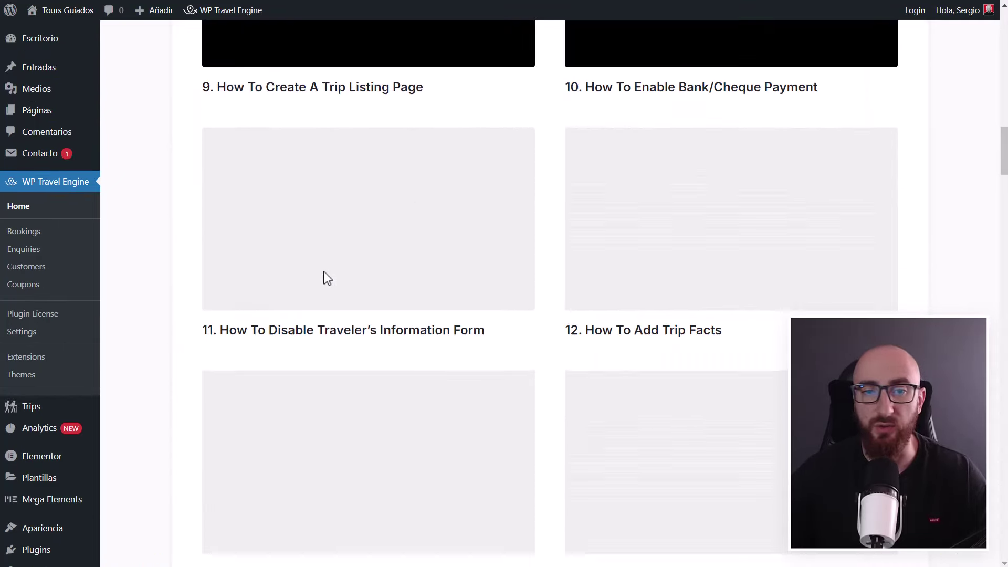
pyautogui.scroll(2, 330, 281)
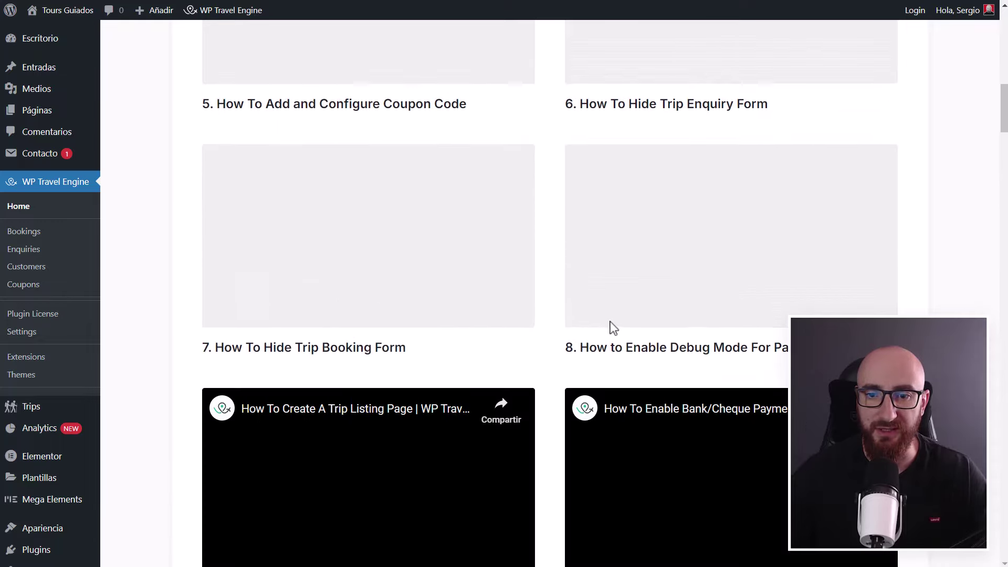
pyautogui.scroll(15, 609, 326)
# - Browse recommended themes: TravelVerse, Travel Monster Pro and Pattern Engine
pyautogui.click(361, 175)
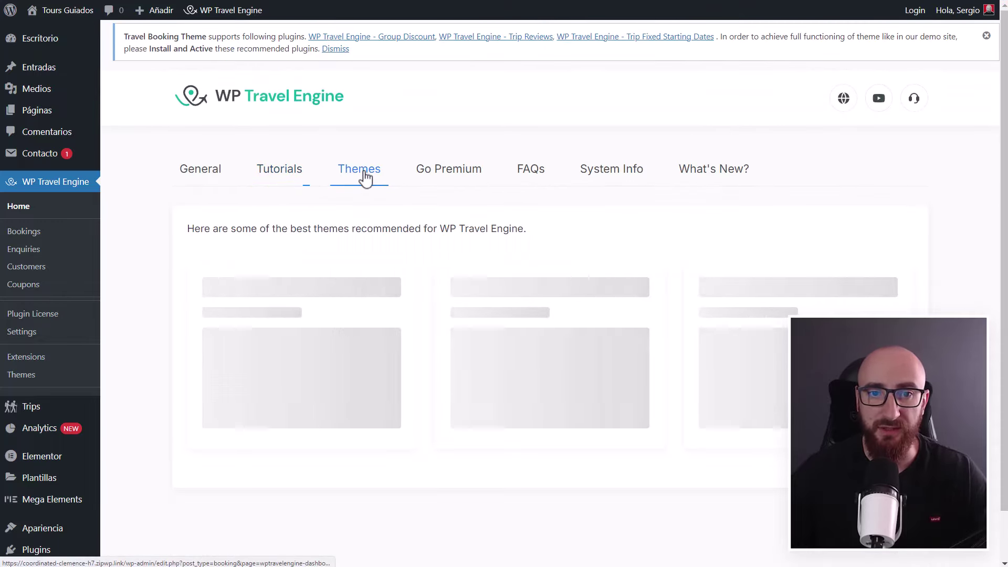
pyautogui.scroll(-10, 405, 340)
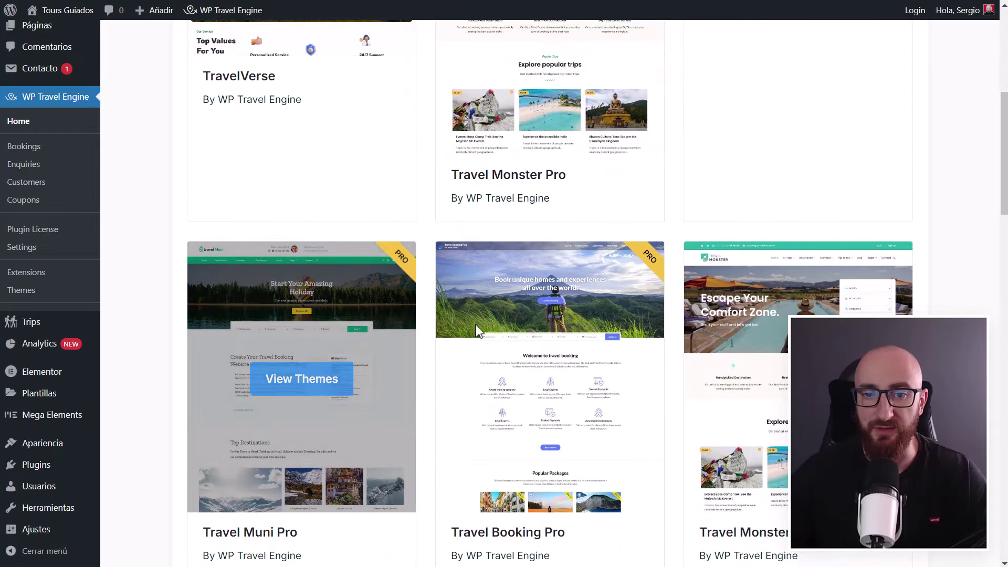
pyautogui.scroll(8, 534, 323)
pyautogui.scroll(-4, 754, 370)
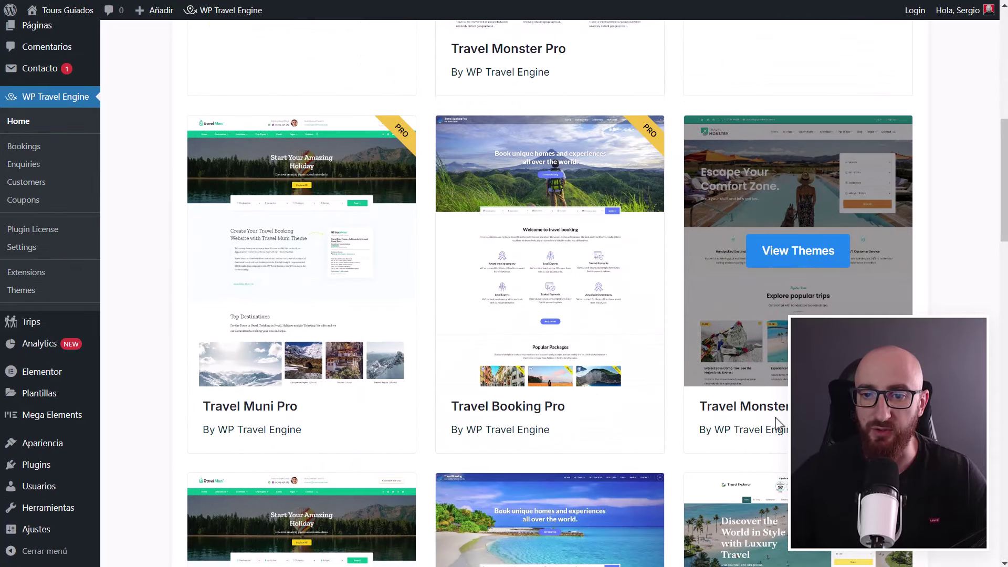
pyautogui.scroll(10, 775, 415)
pyautogui.scroll(-3, 545, 308)
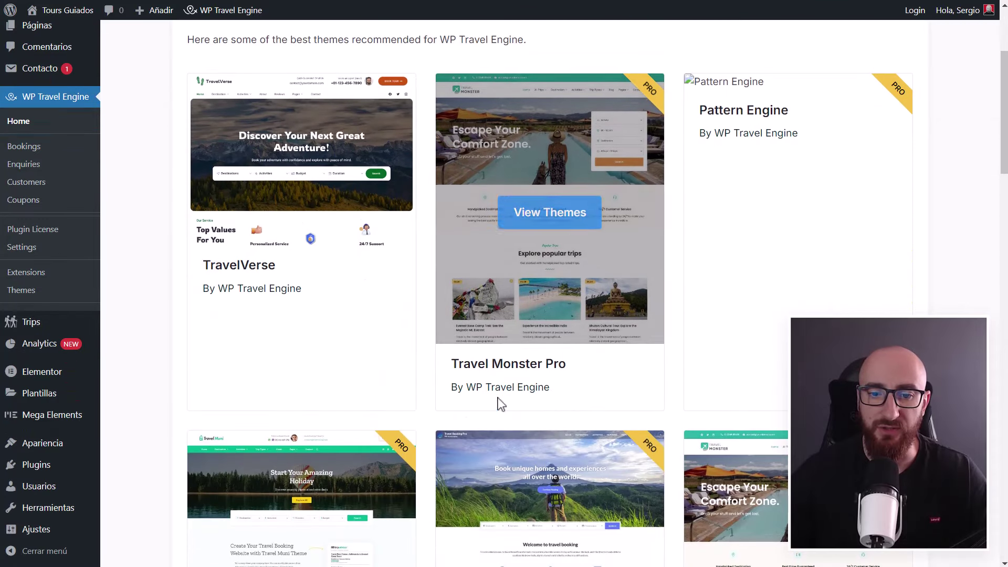
pyautogui.scroll(3, 525, 318)
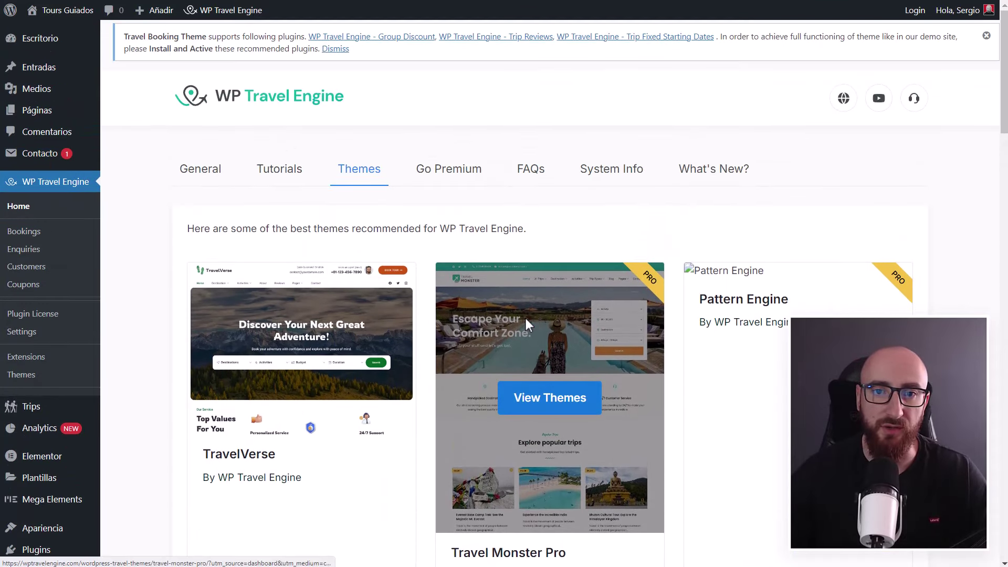
# - Open the premium add-ons offer and scroll through the full WP Travel Engine extensions catalogue
pyautogui.click(442, 176)
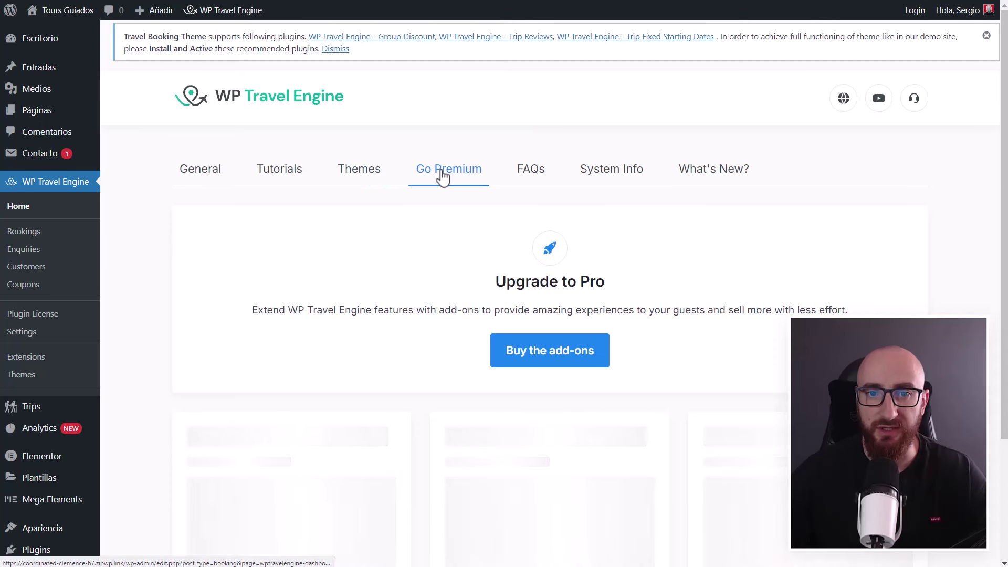
pyautogui.scroll(-4, 345, 322)
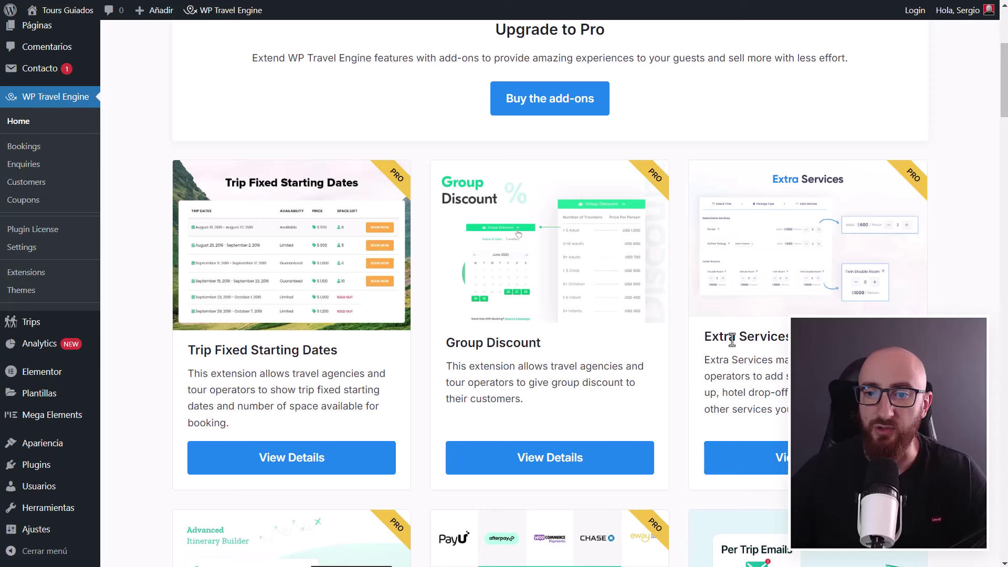
pyautogui.scroll(-9, 733, 340)
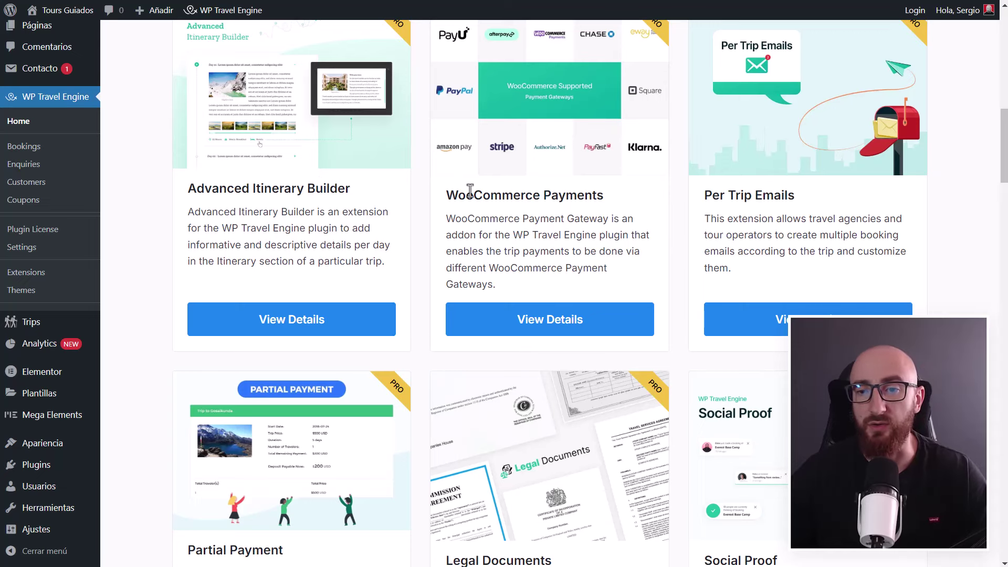
pyautogui.scroll(-8, 470, 190)
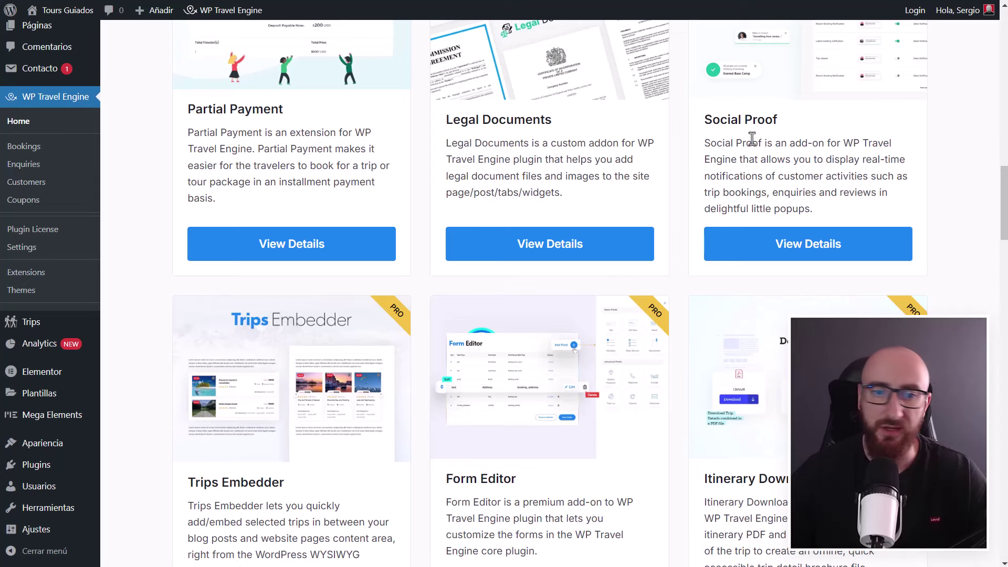
pyautogui.scroll(-7, 445, 184)
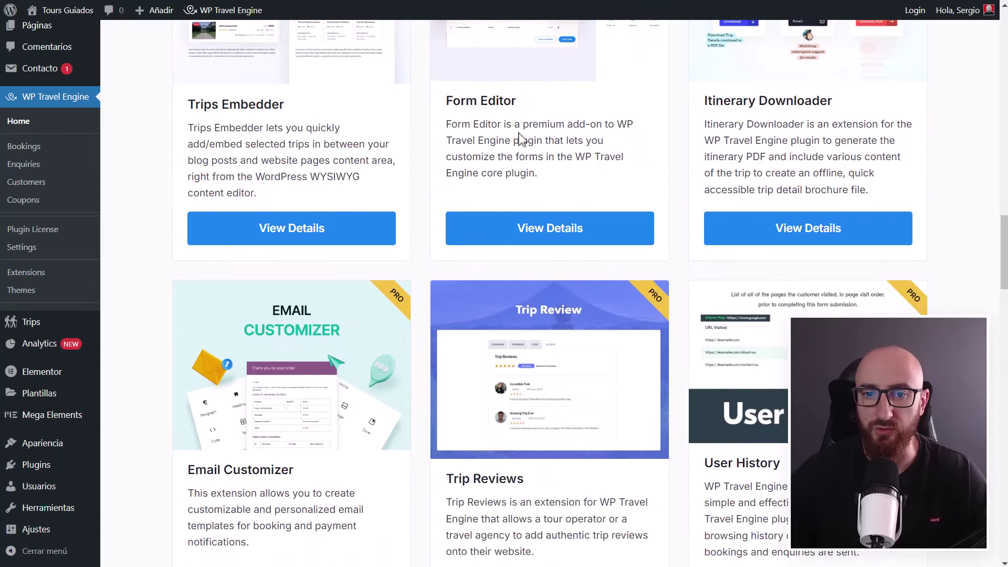
pyautogui.scroll(-13, 257, 144)
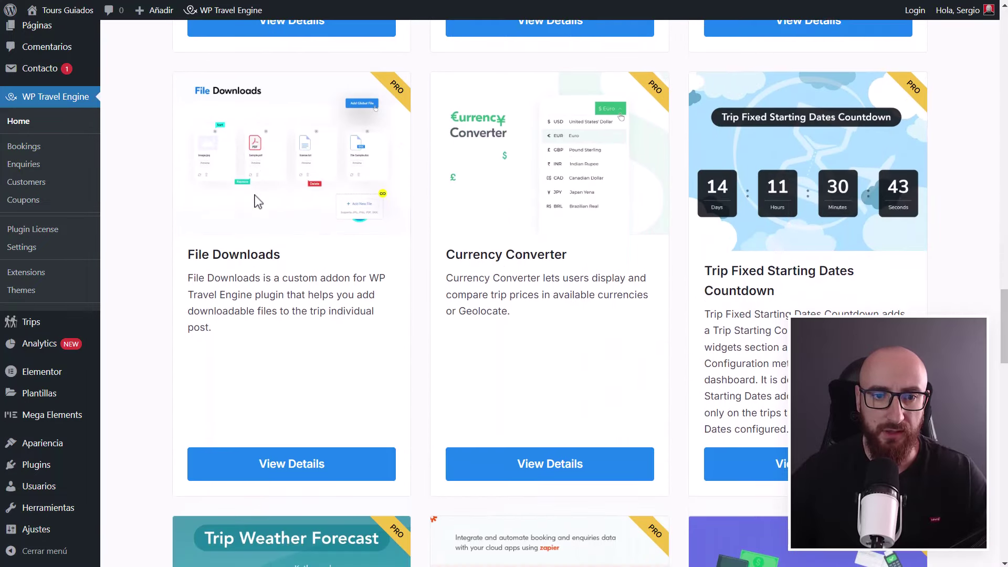
pyautogui.scroll(6, 260, 260)
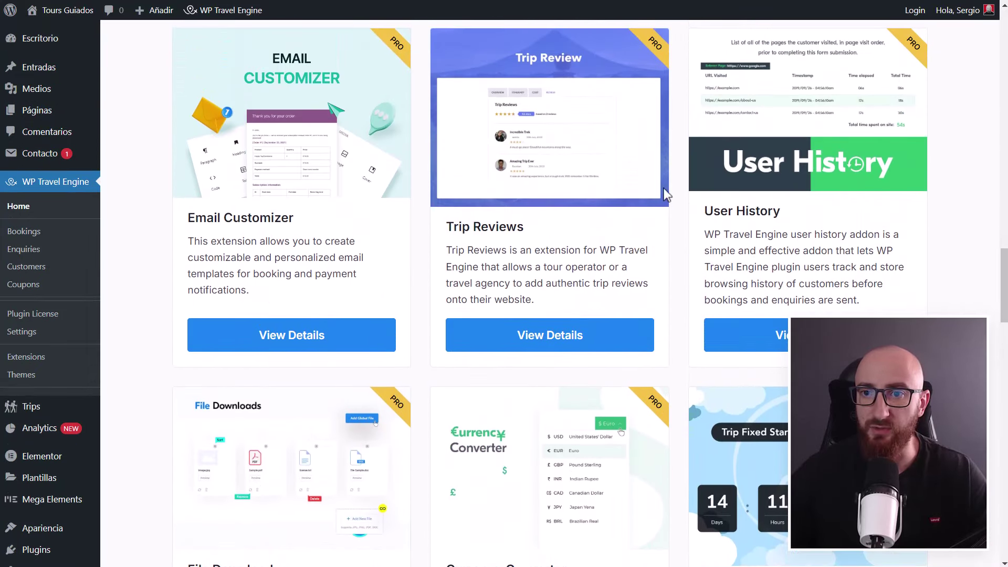
pyautogui.scroll(8, 666, 194)
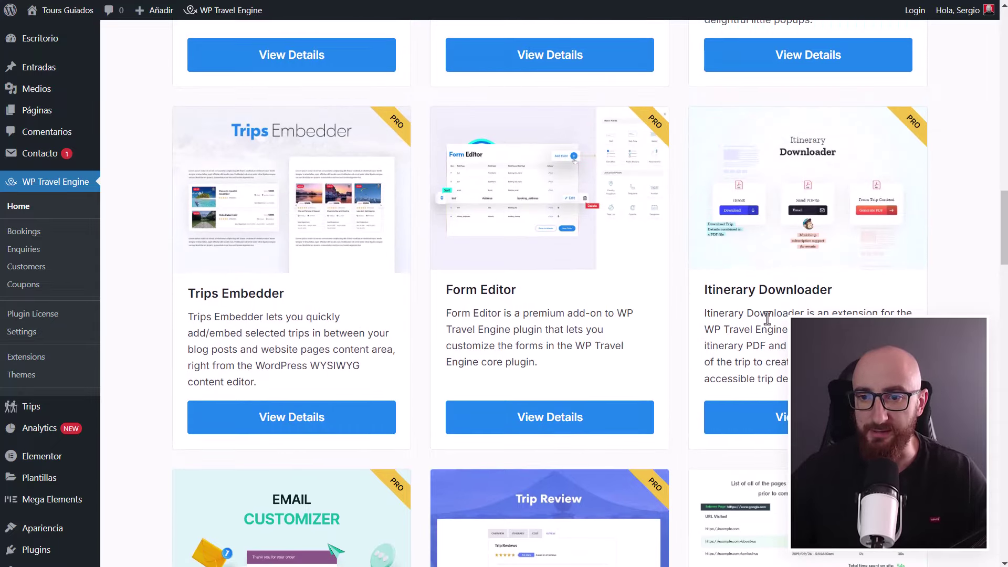
pyautogui.scroll(-20, 767, 319)
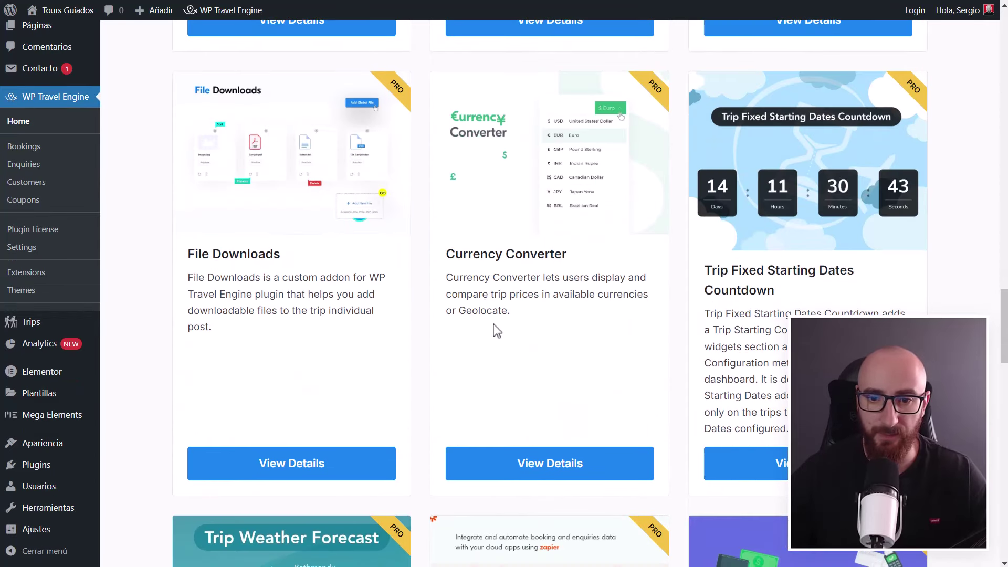
pyautogui.scroll(3, 498, 303)
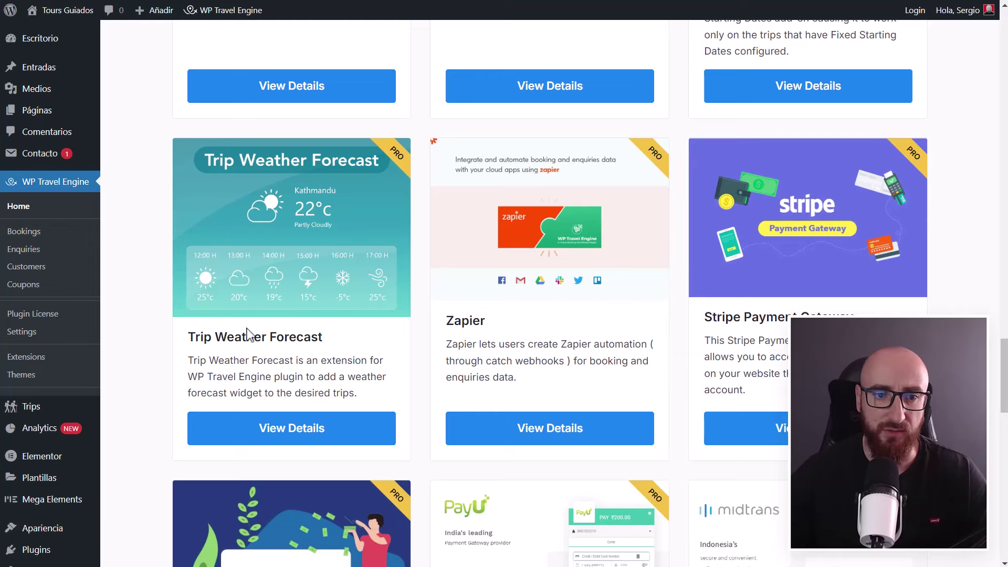
pyautogui.scroll(2, 247, 328)
pyautogui.scroll(3, 259, 365)
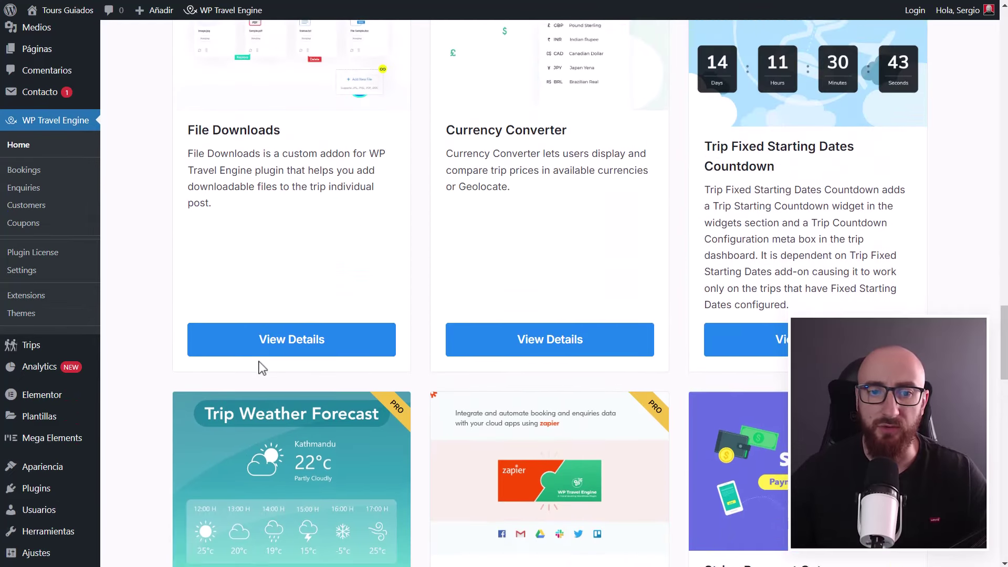
pyautogui.scroll(-3, 263, 367)
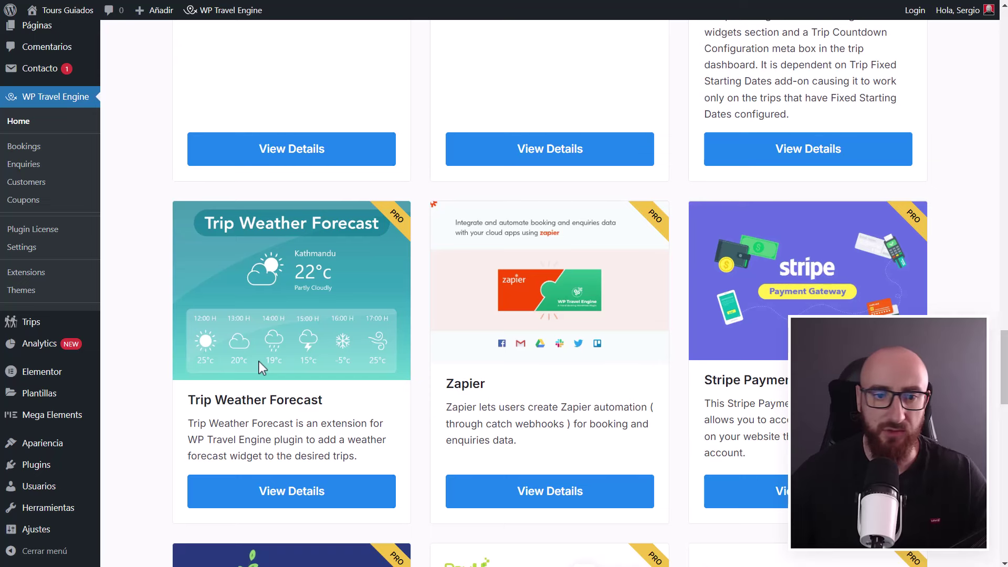
pyautogui.scroll(-4, 259, 361)
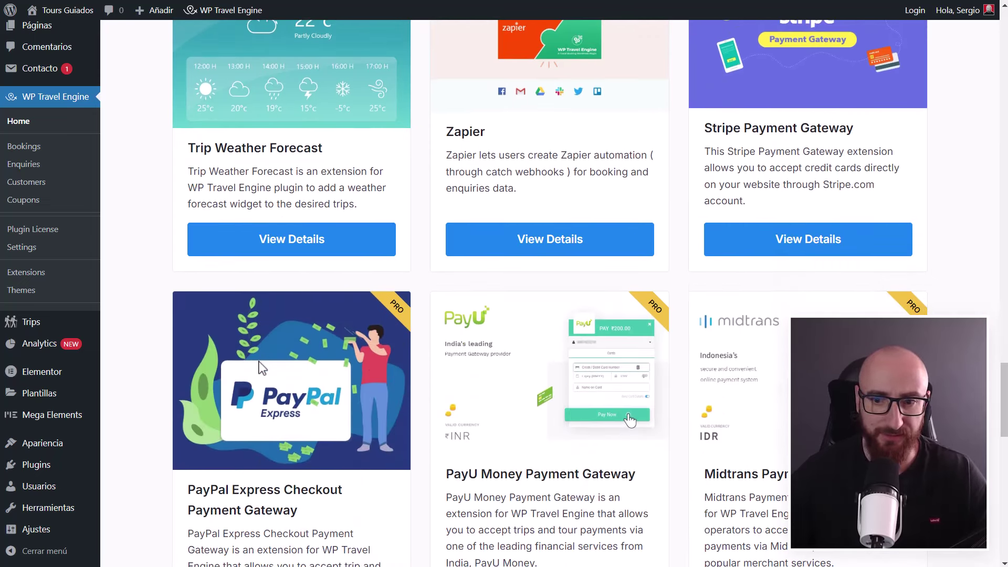
pyautogui.scroll(-14, 403, 352)
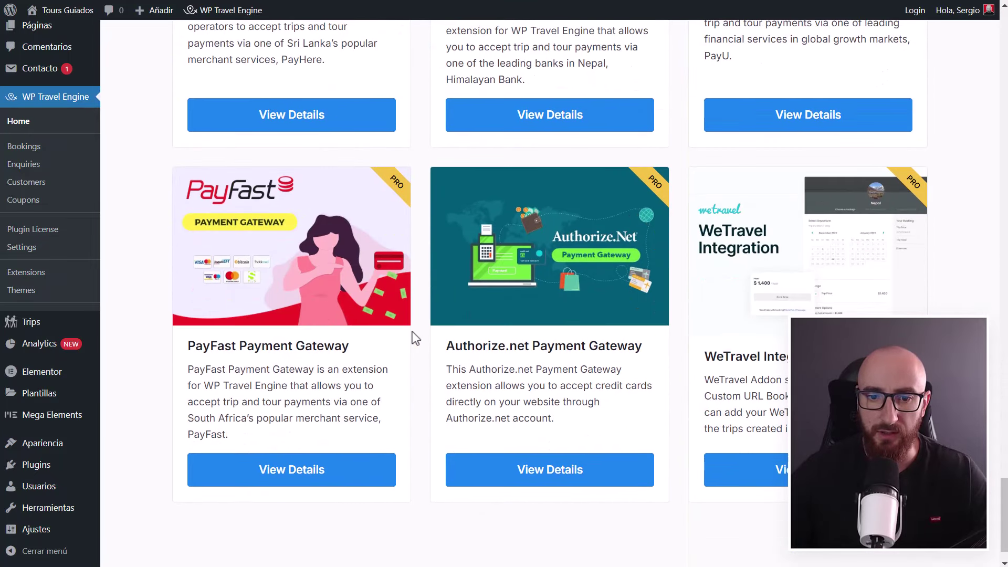
pyautogui.scroll(-1, 415, 339)
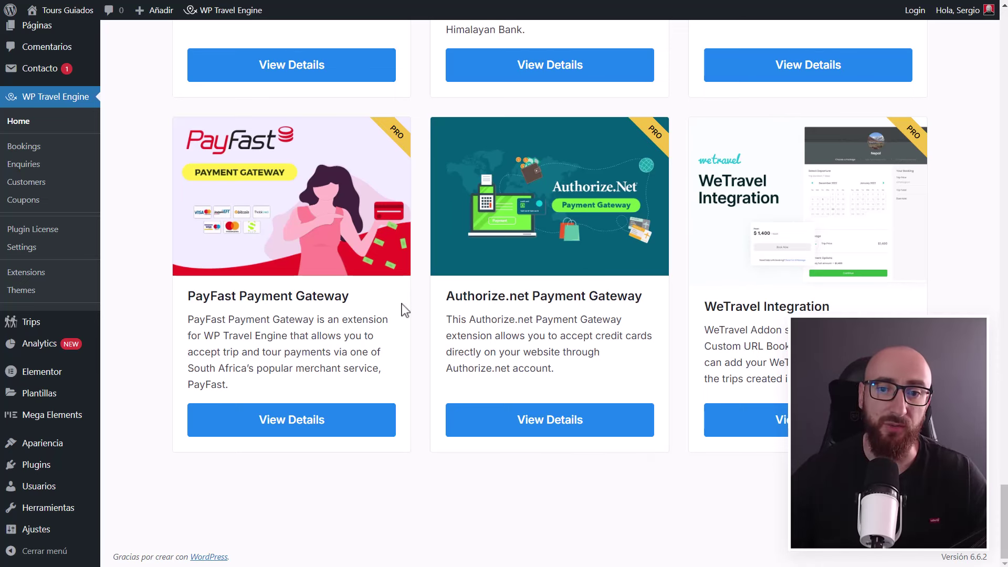
pyautogui.scroll(5, 415, 303)
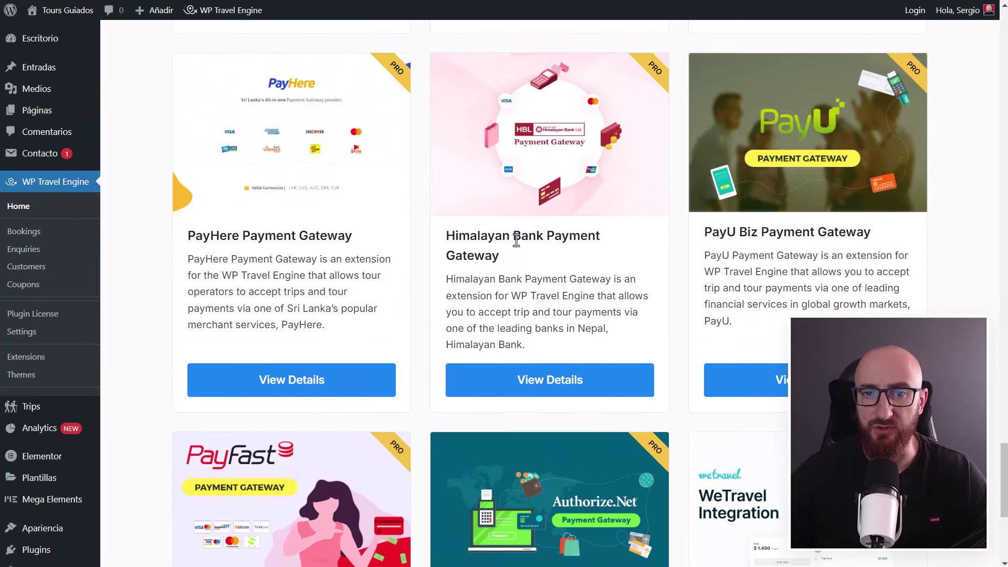
pyautogui.scroll(-3, 274, 273)
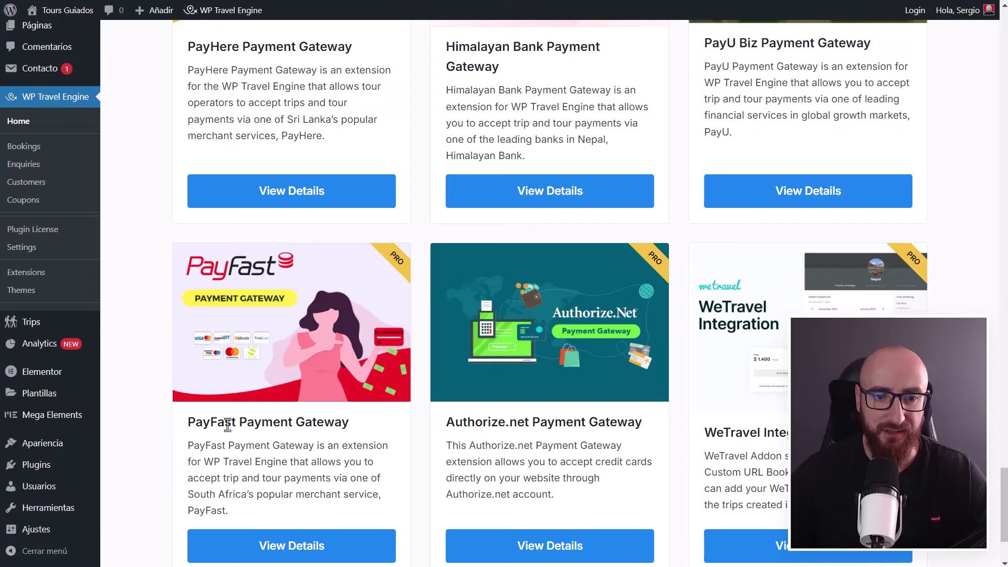
pyautogui.scroll(10, 691, 253)
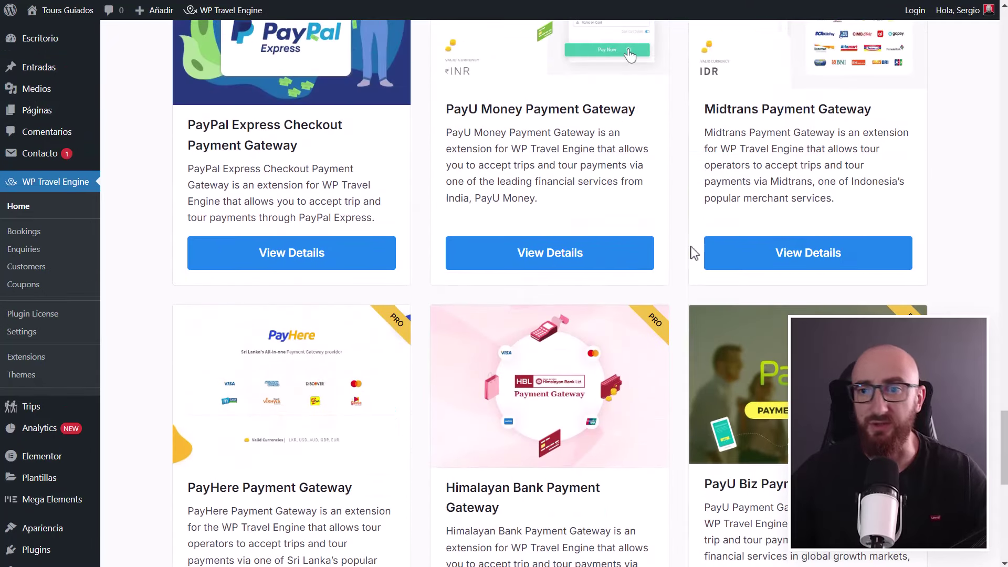
pyautogui.scroll(20, 678, 307)
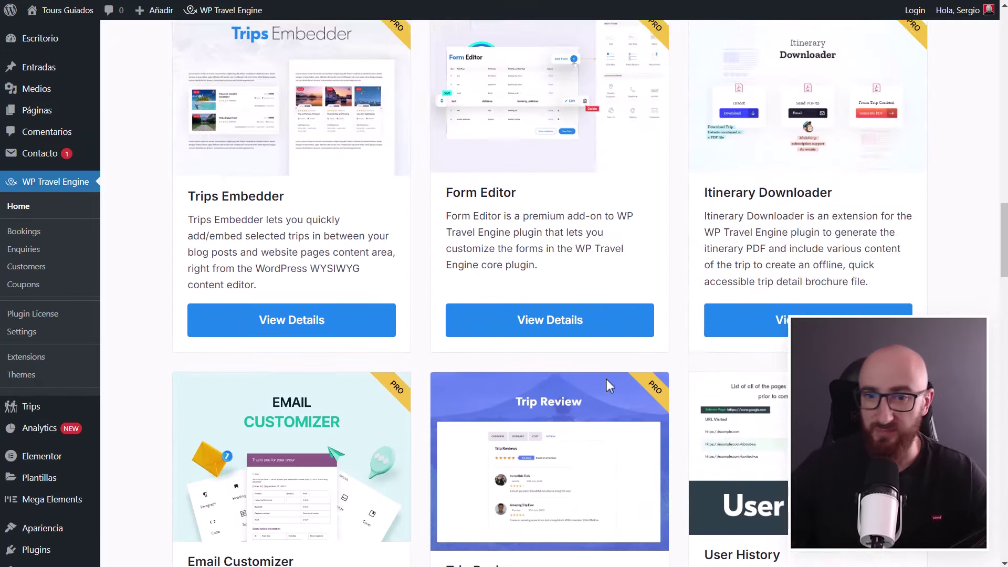
pyautogui.scroll(11, 609, 380)
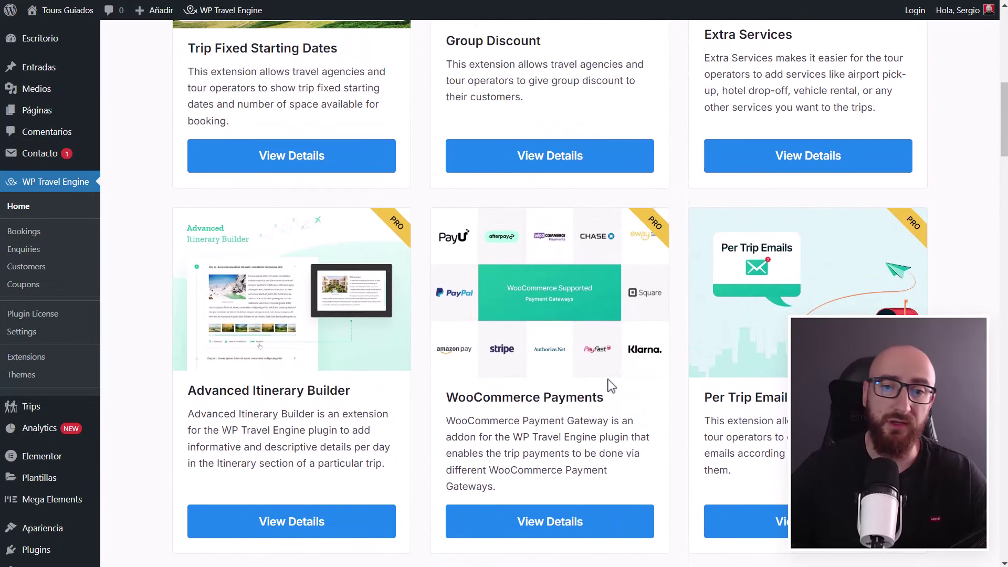
pyautogui.scroll(2, 612, 386)
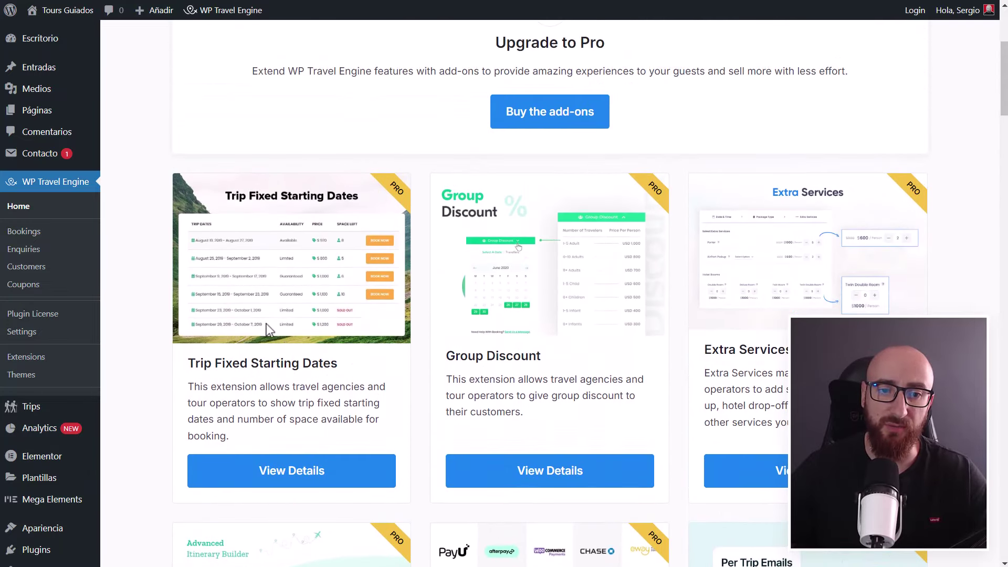
pyautogui.scroll(-5, 711, 308)
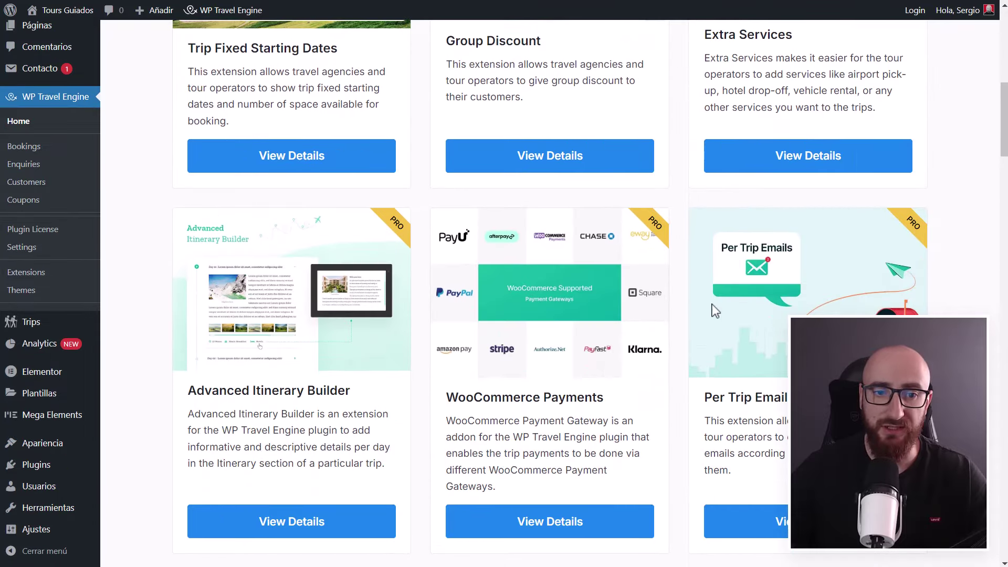
pyautogui.scroll(5, 326, 376)
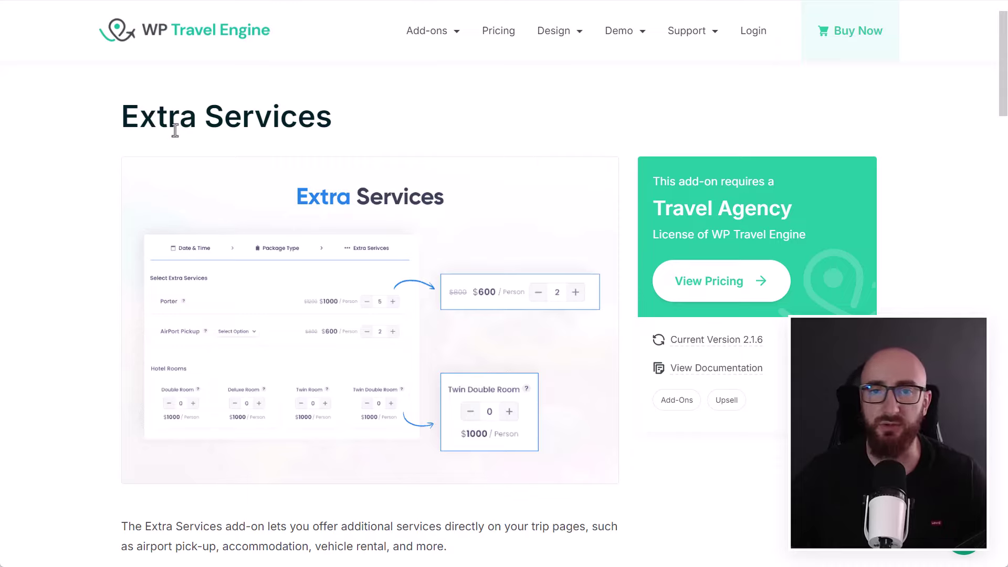
# - Read the Extra Services add-on page, then move to the next open add-on tab
pyautogui.scroll(-5, 175, 131)
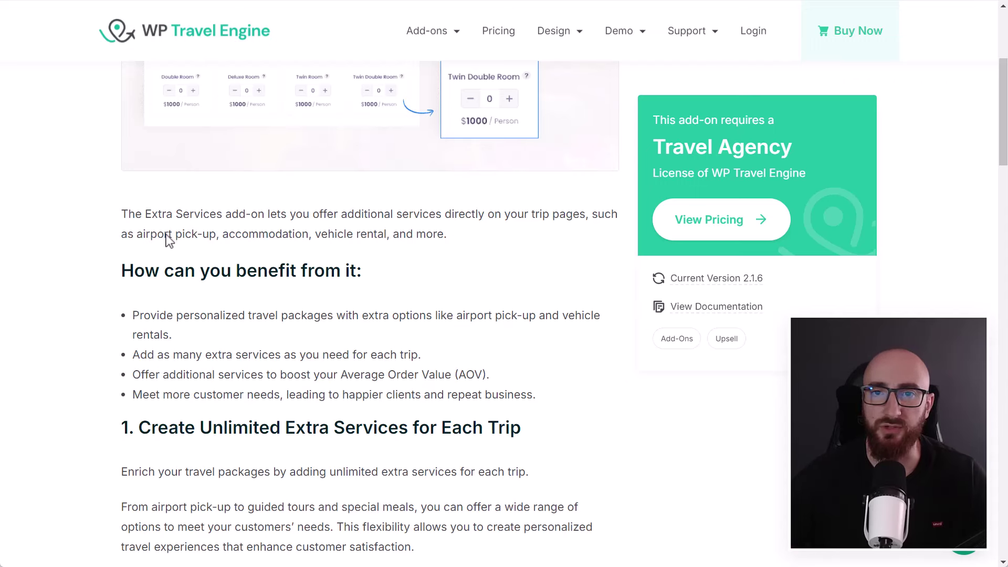
pyautogui.scroll(6, 367, 252)
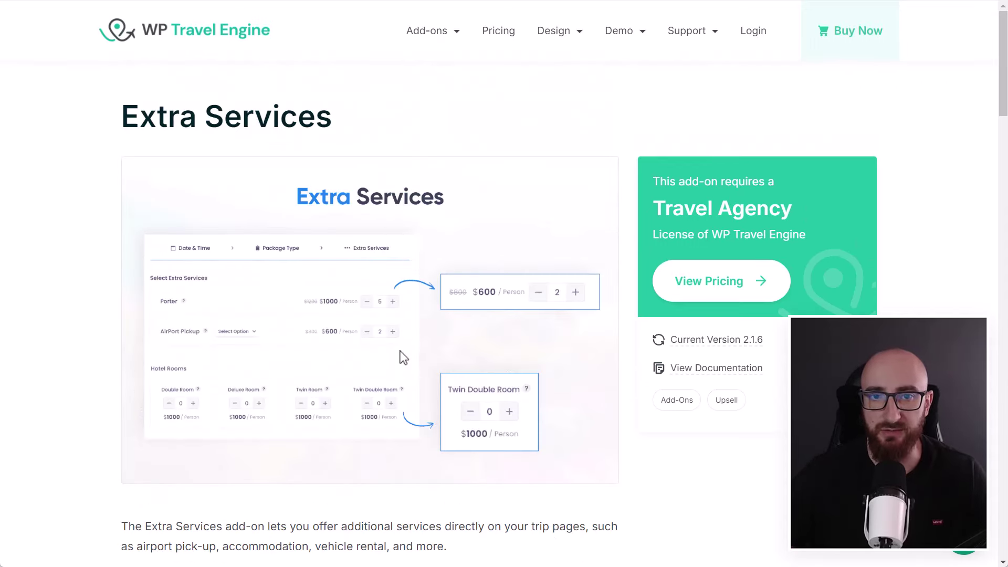
pyautogui.hotkey('ctrl', 'Tab')
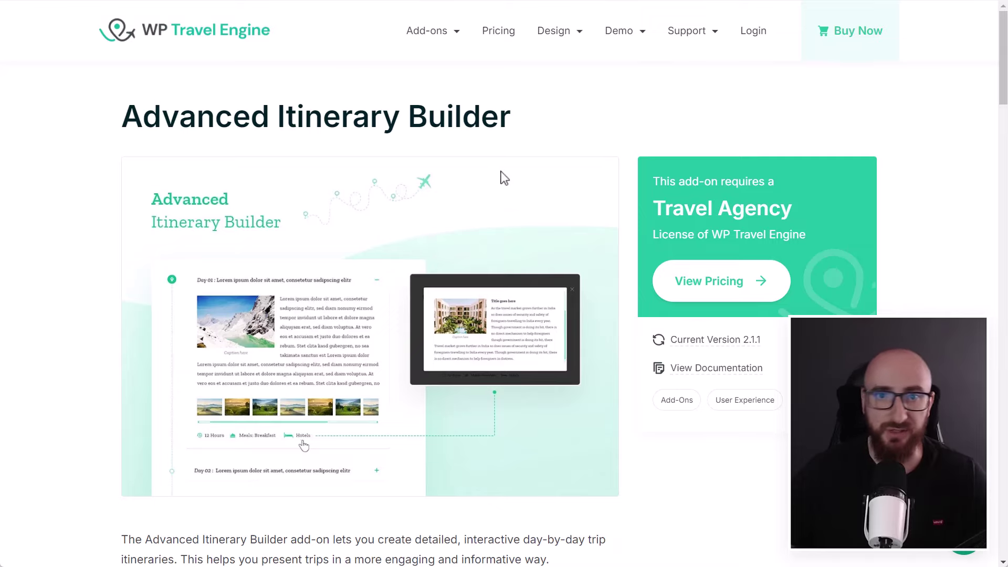
pyautogui.click(498, 38)
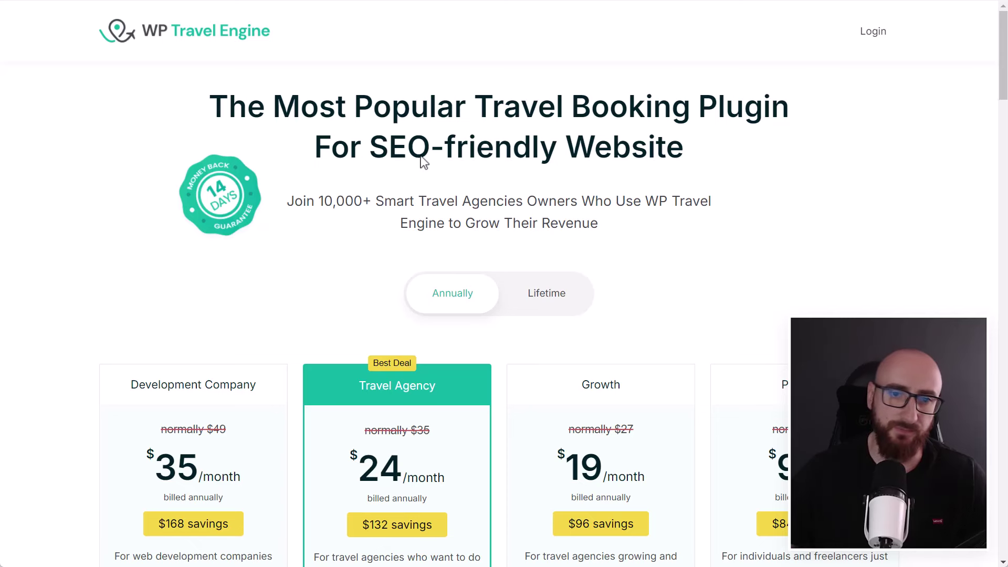
pyautogui.scroll(-5, 299, 164)
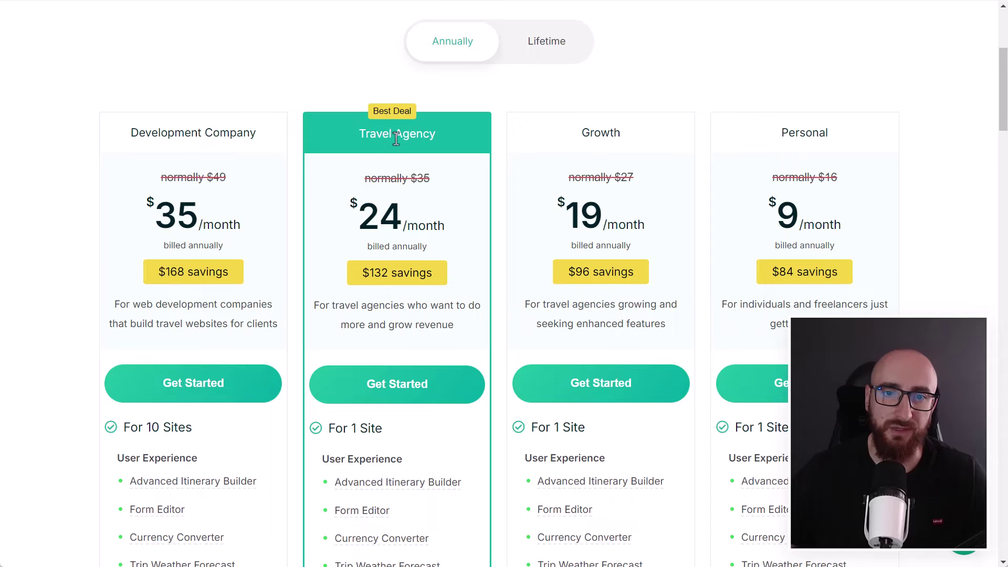
pyautogui.moveTo(397, 136); pyautogui.dragTo(430, 136)
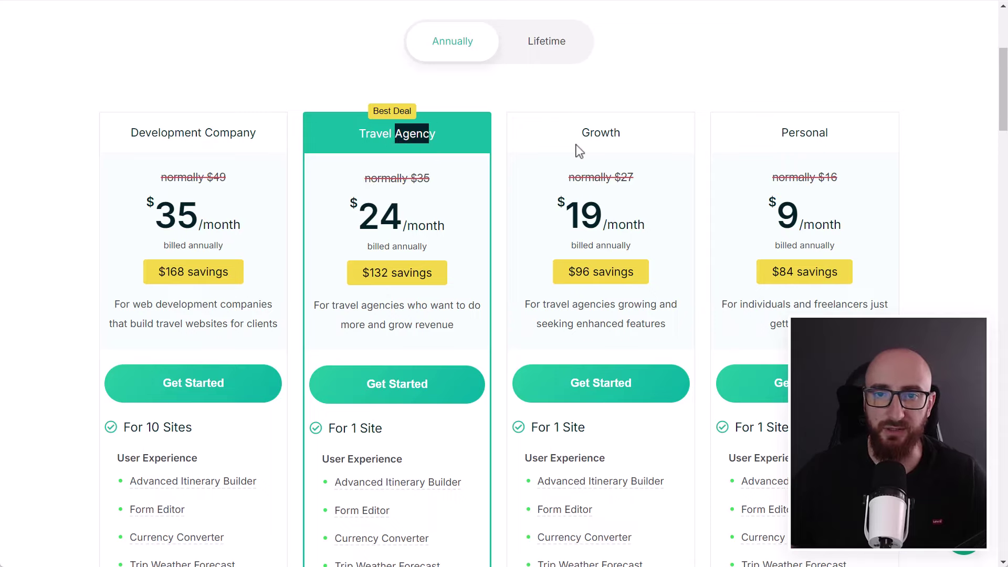
pyautogui.scroll(-3, 600, 247)
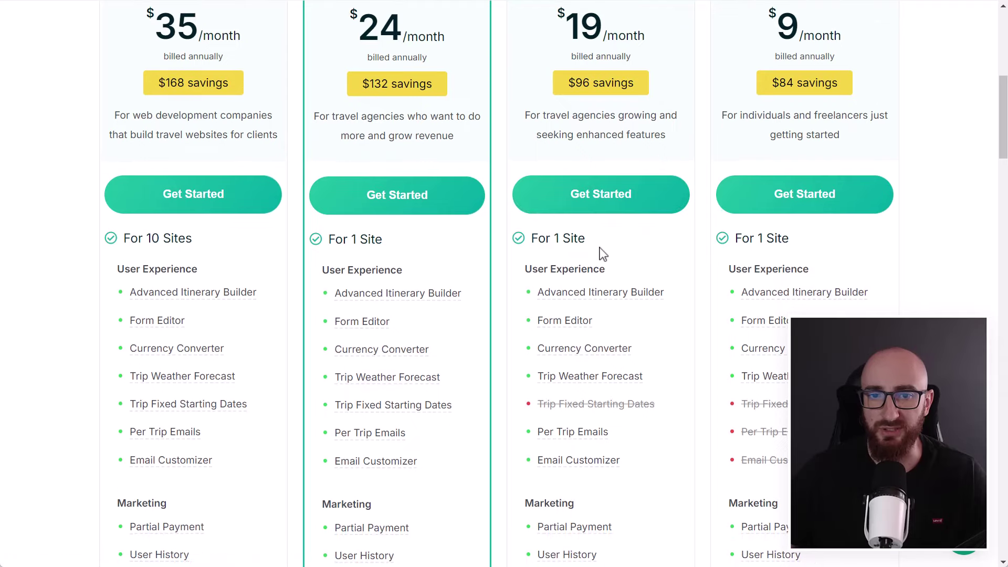
pyautogui.scroll(-1, 603, 254)
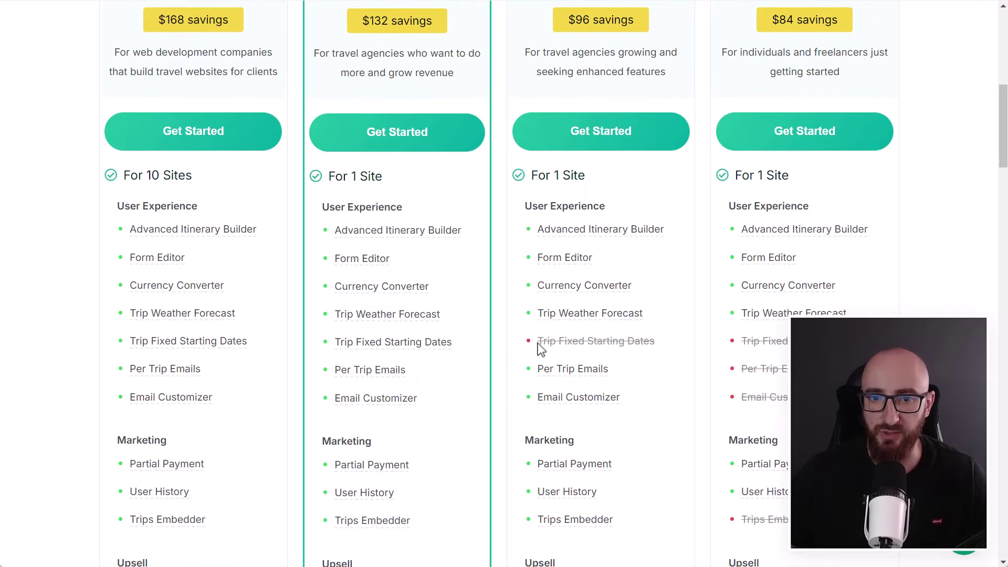
pyautogui.moveTo(540, 349); pyautogui.dragTo(665, 349)
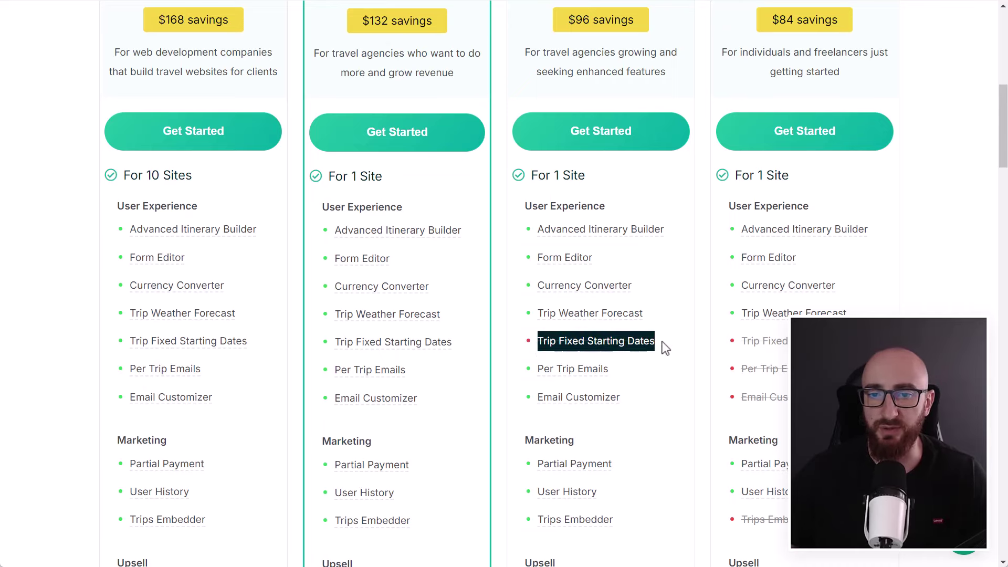
pyautogui.scroll(-5, 666, 348)
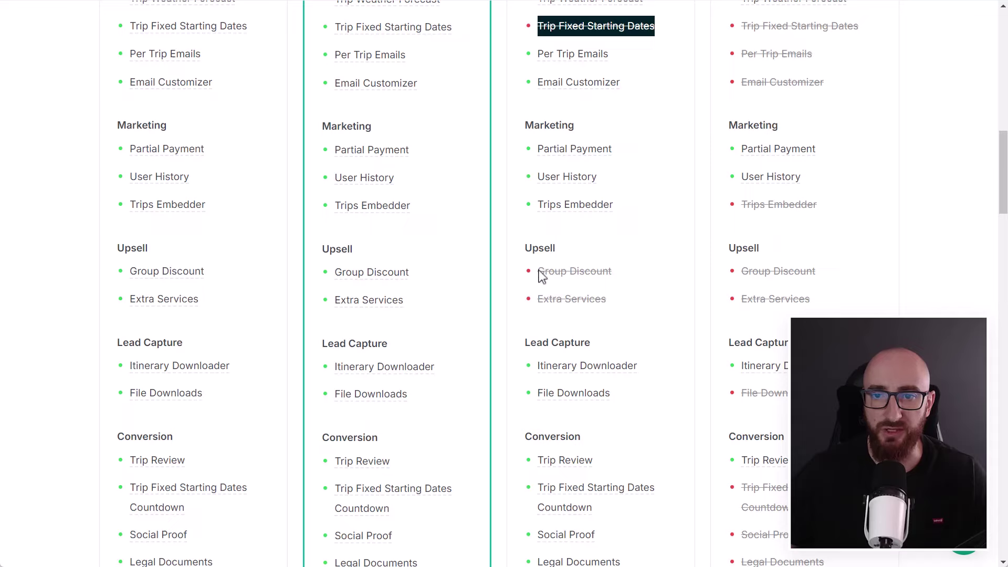
pyautogui.click(525, 248)
pyautogui.doubleClick(527, 249)
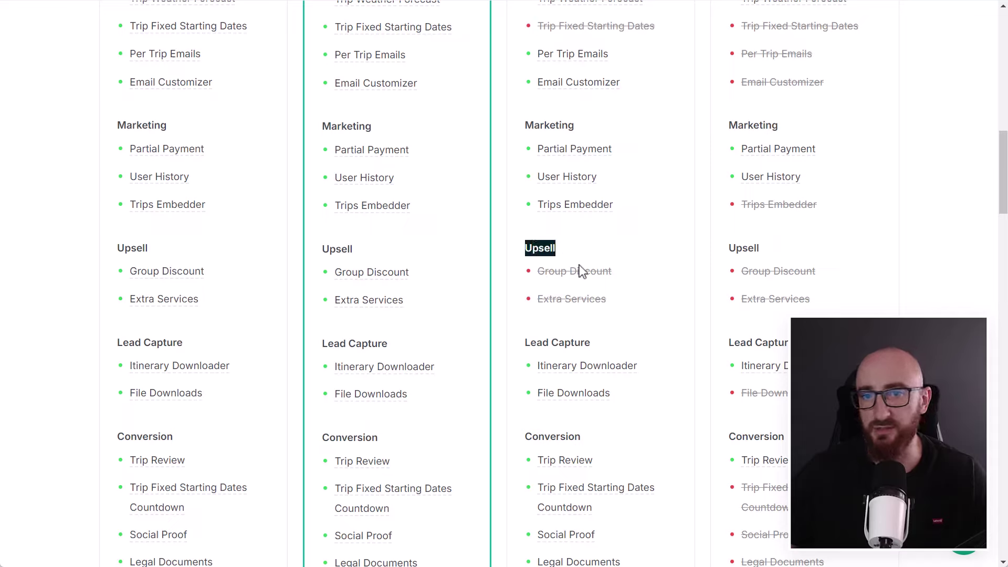
pyautogui.moveTo(538, 299); pyautogui.dragTo(605, 308)
pyautogui.moveTo(538, 271)
pyautogui.mouseDown()
pyautogui.moveTo(619, 294)
pyautogui.moveTo(606, 281)
pyautogui.moveTo(531, 278)
pyautogui.mouseUp()
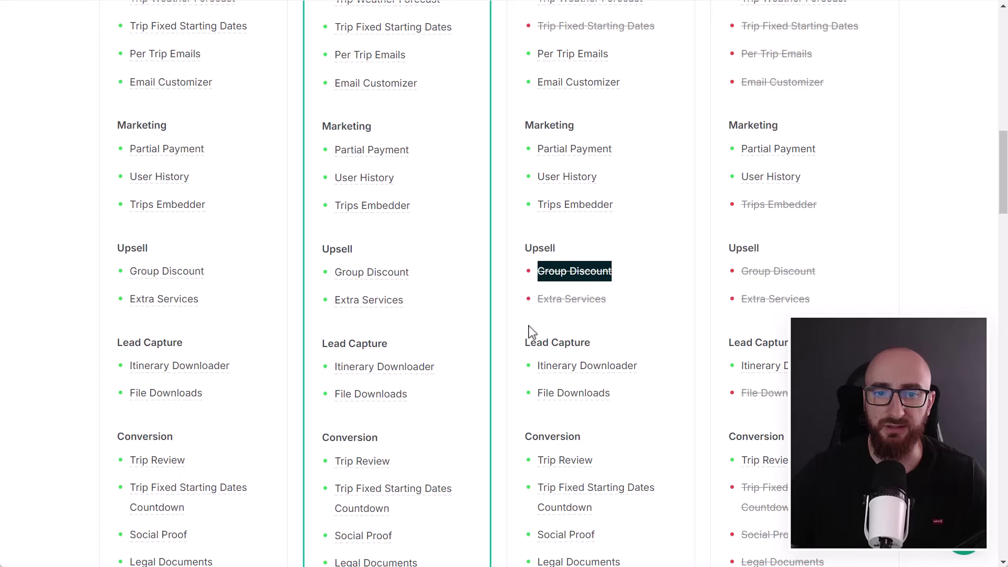
pyautogui.scroll(10, 522, 298)
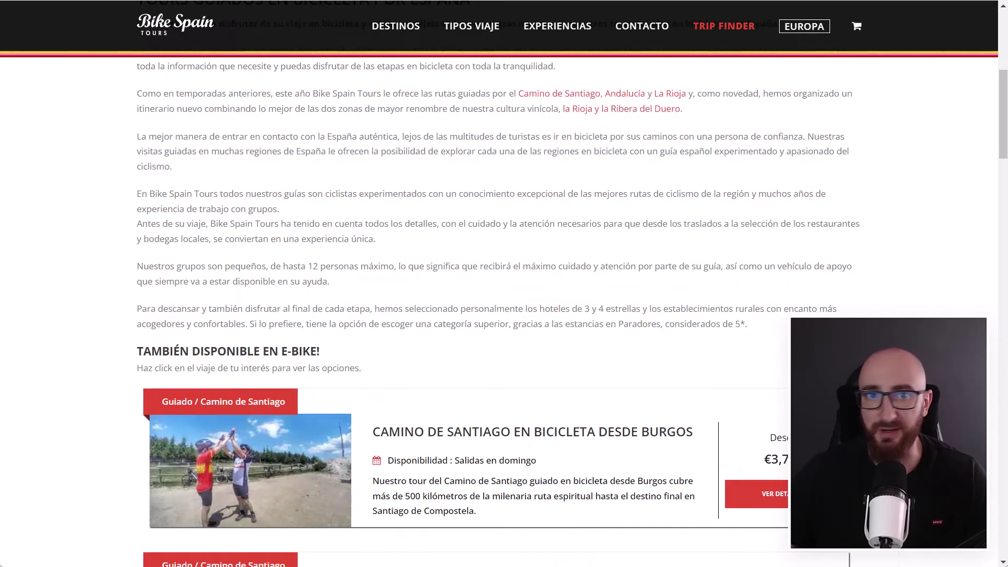
# - Find the Burgos Camino de Santiago e-bike tour and highlight its €3,720 price
pyautogui.scroll(7, 231, 369)
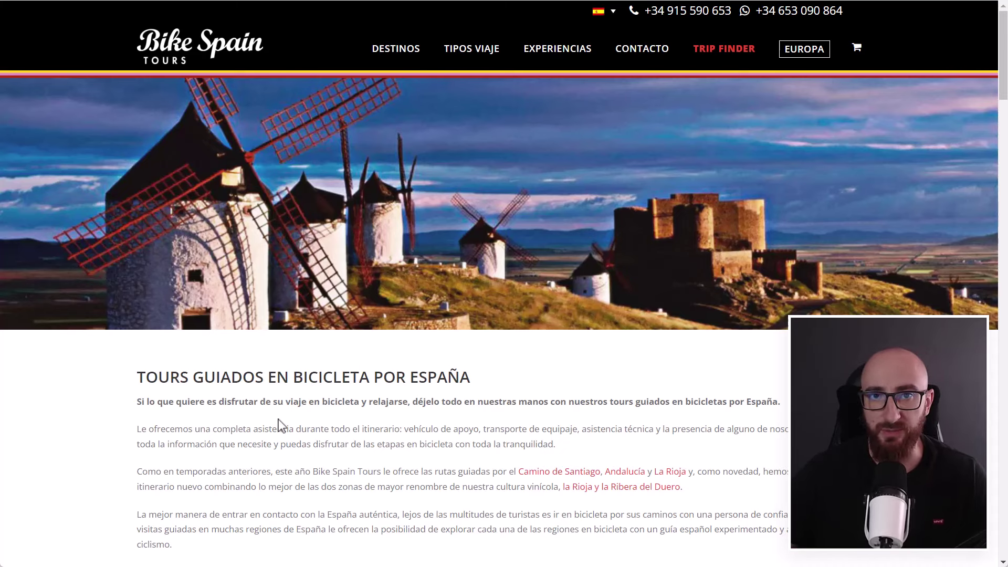
pyautogui.scroll(-8, 292, 421)
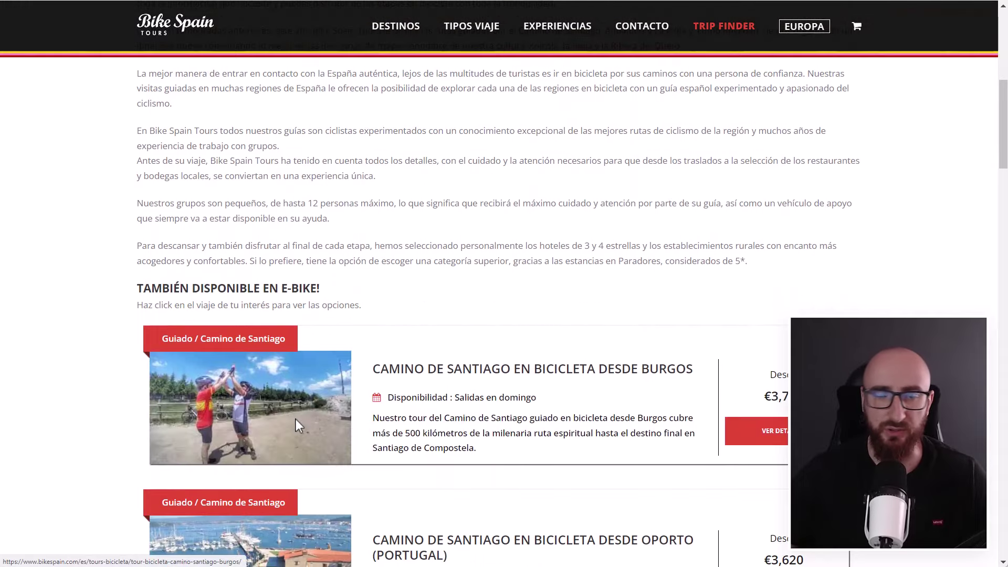
pyautogui.scroll(8, 295, 420)
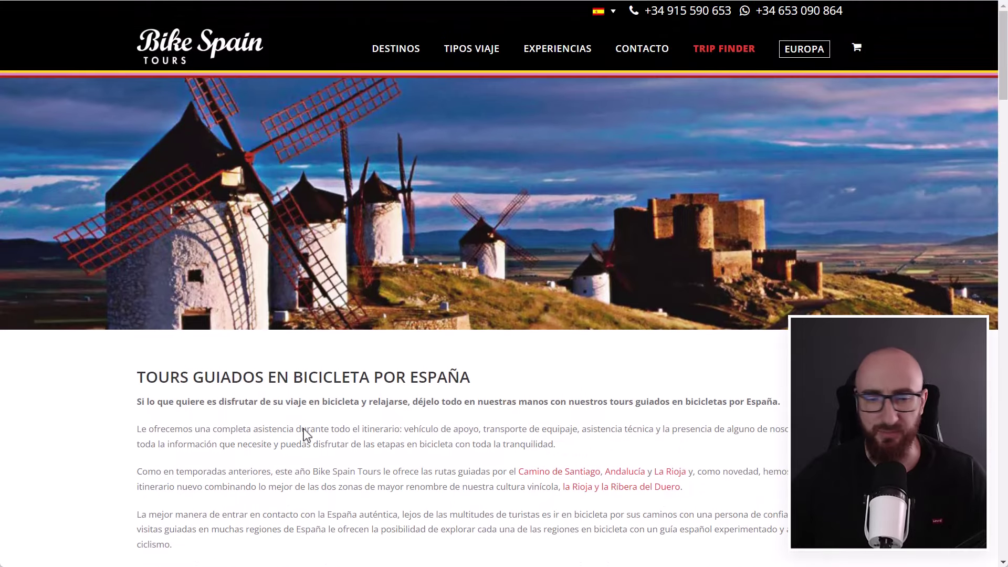
pyautogui.scroll(-7, 507, 460)
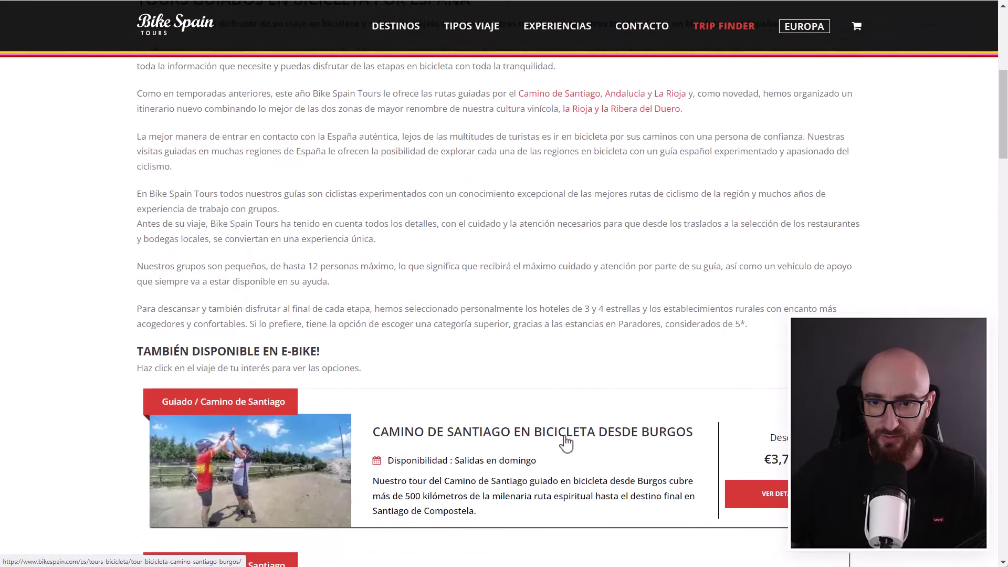
pyautogui.scroll(-4, 556, 381)
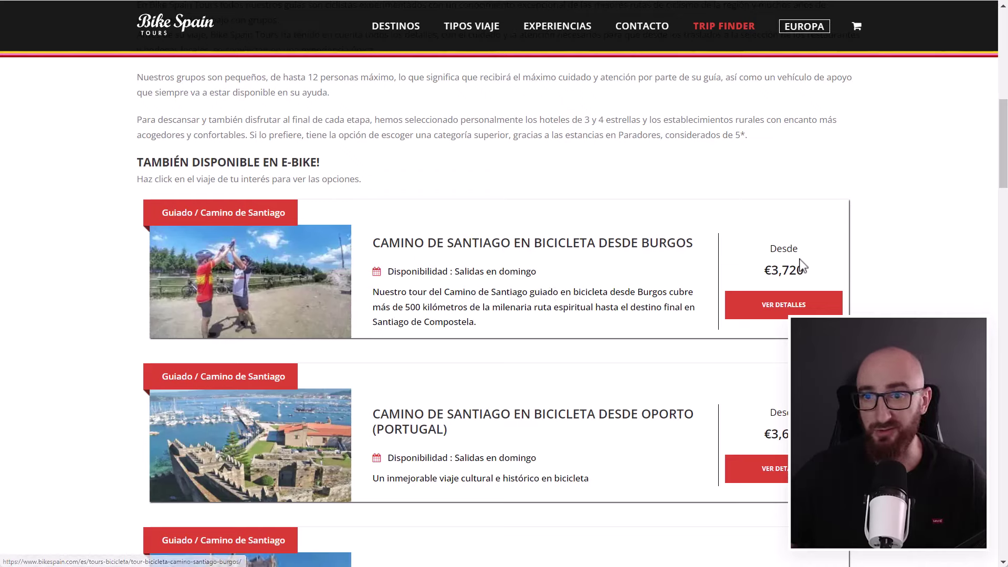
pyautogui.moveTo(771, 270); pyautogui.dragTo(802, 270)
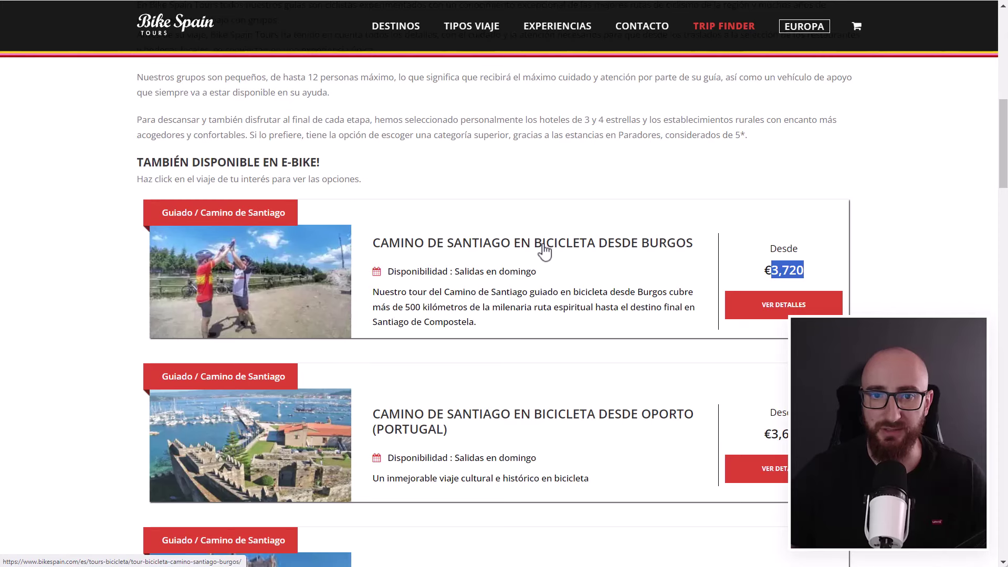
pyautogui.click(446, 243)
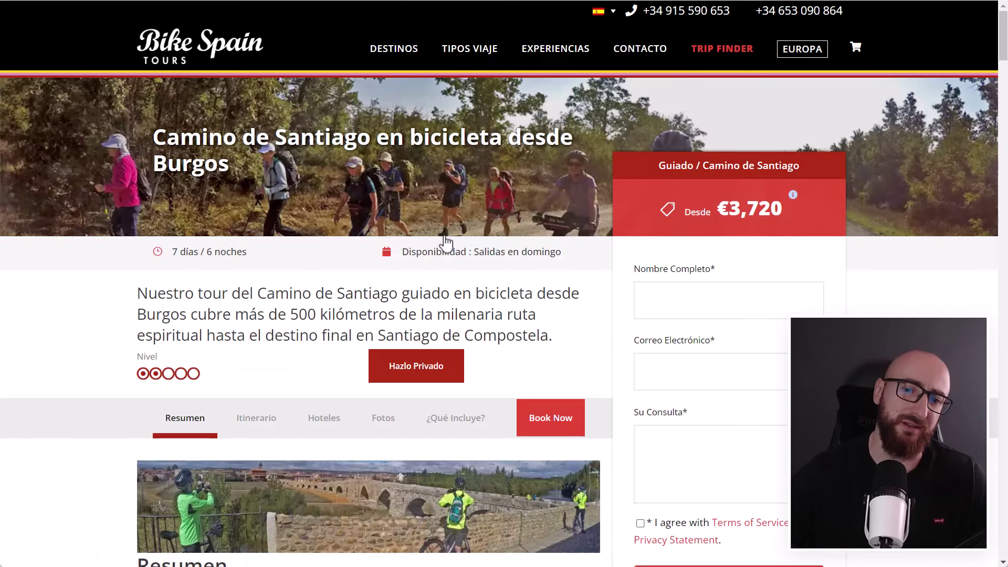
pyautogui.scroll(-2, 304, 302)
pyautogui.scroll(-5, 300, 236)
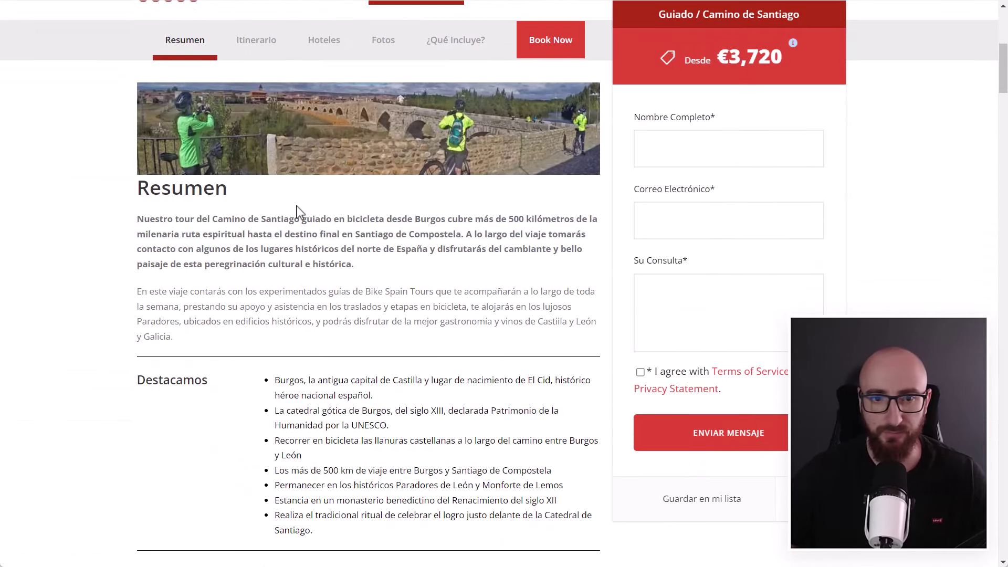
pyautogui.scroll(3, 210, 220)
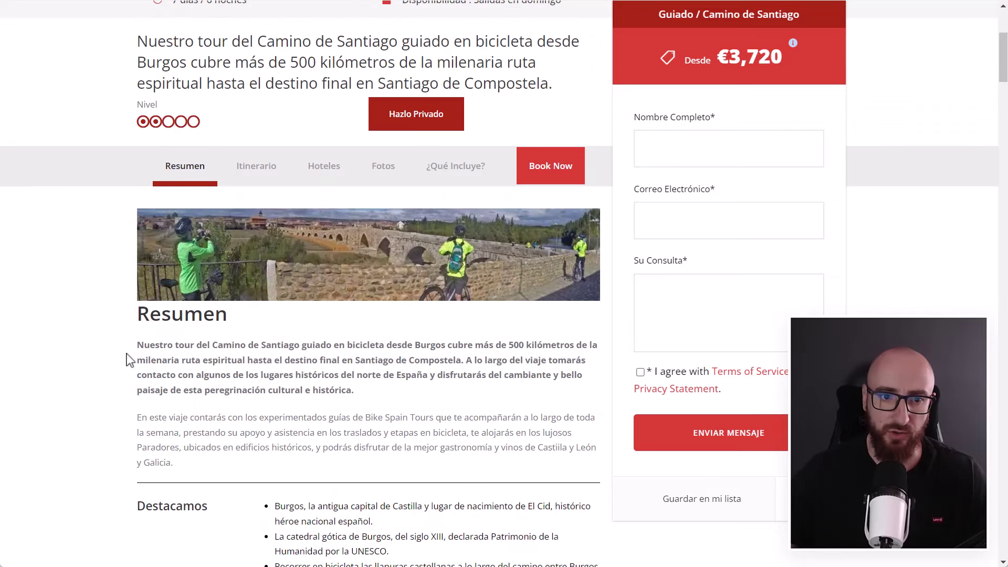
pyautogui.moveTo(129, 344); pyautogui.dragTo(489, 461)
pyautogui.click(254, 179)
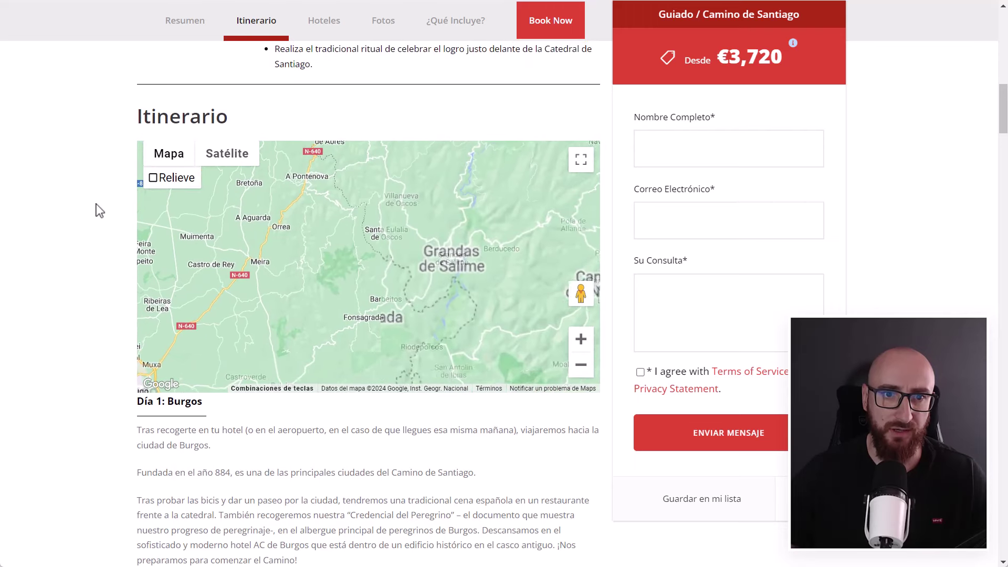
pyautogui.scroll(5, 148, 293)
pyautogui.scroll(1, 149, 293)
pyautogui.scroll(1, 148, 294)
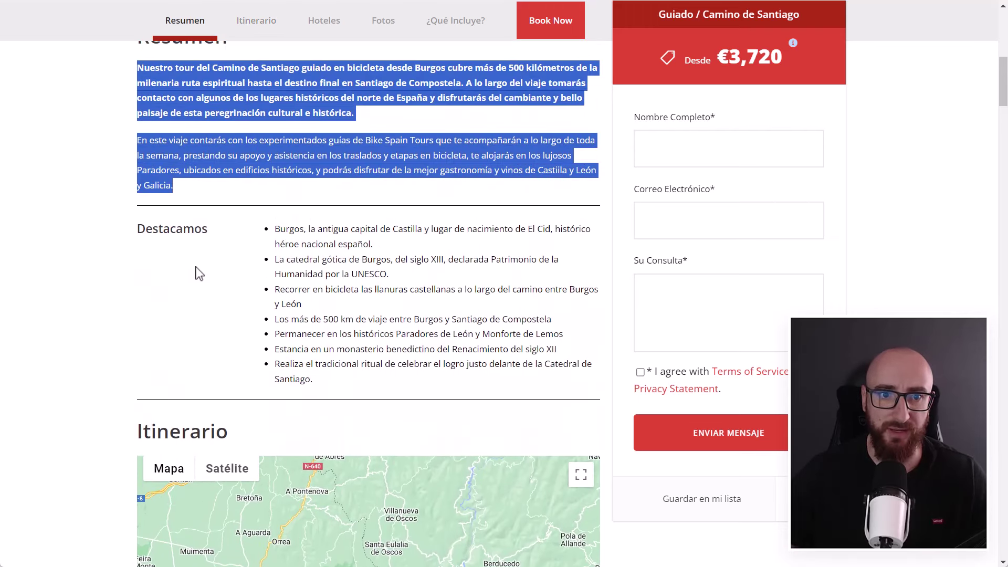
pyautogui.moveTo(276, 229); pyautogui.dragTo(398, 389)
pyautogui.scroll(4, 399, 389)
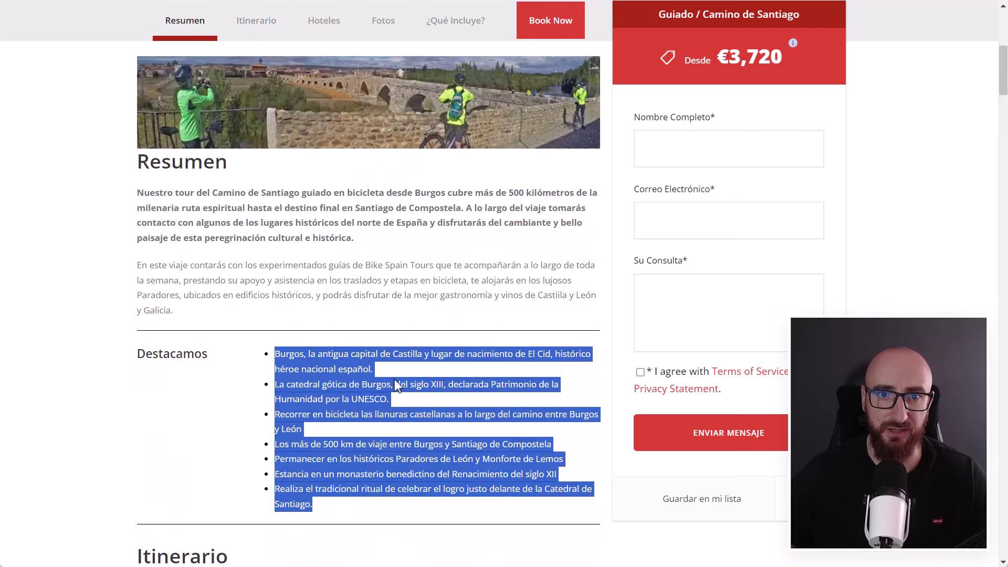
pyautogui.click(323, 76)
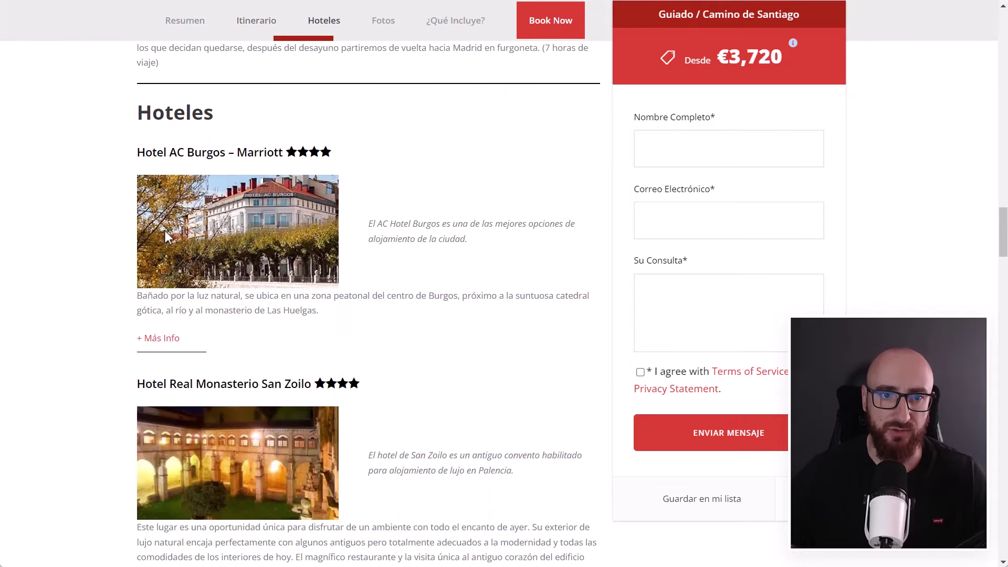
pyautogui.click(388, 28)
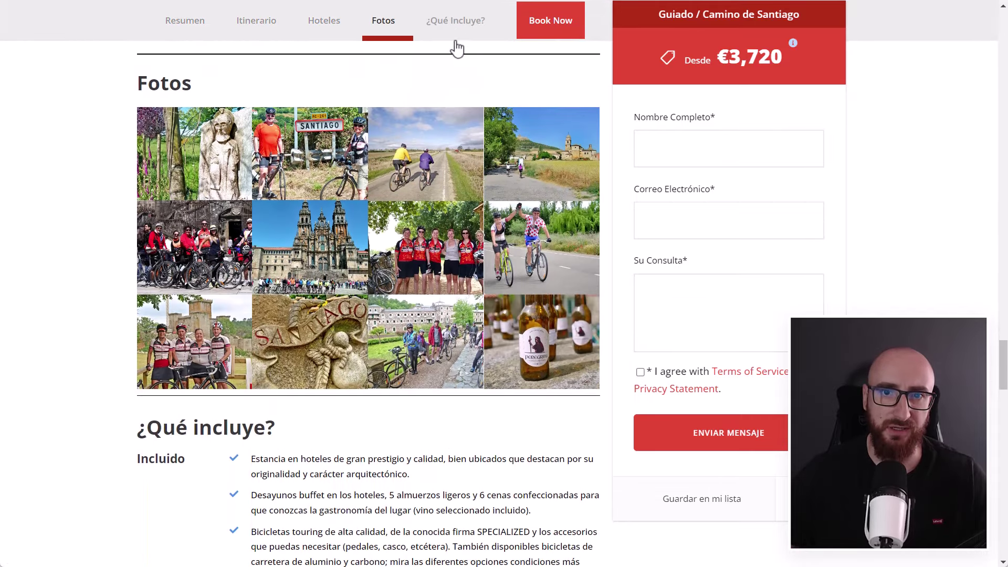
pyautogui.click(466, 22)
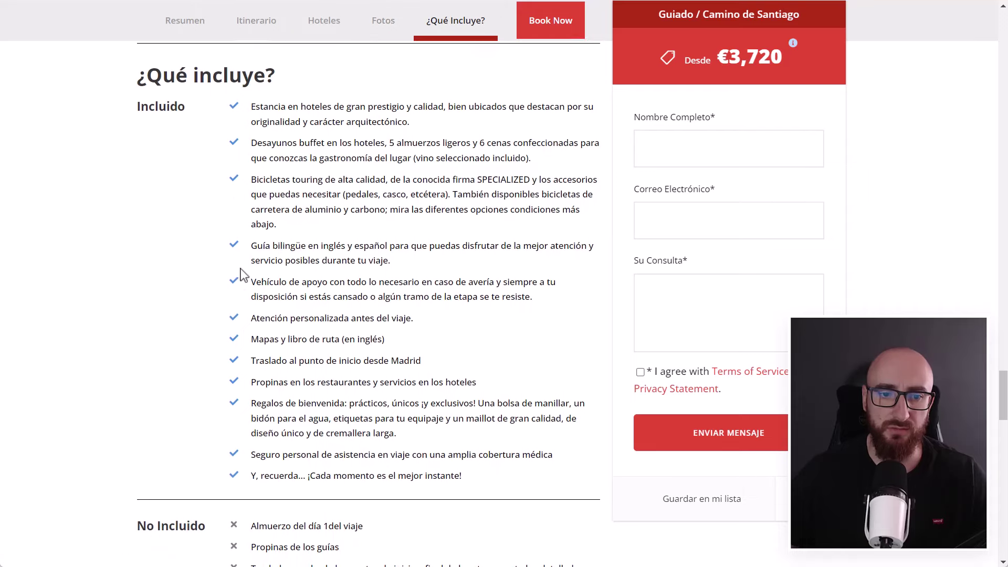
pyautogui.scroll(-6, 252, 420)
pyautogui.scroll(-2, 253, 314)
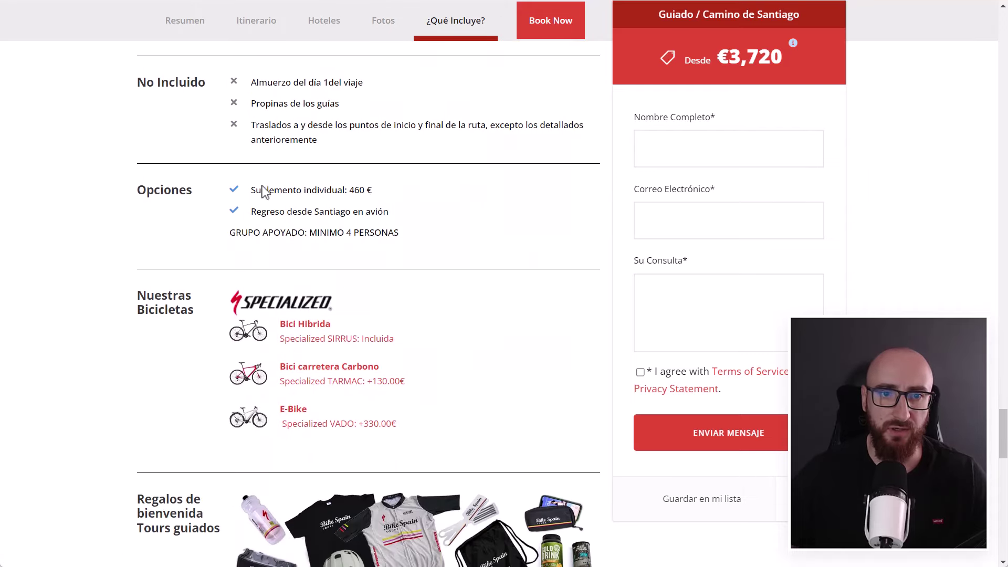
pyautogui.moveTo(254, 188); pyautogui.dragTo(366, 192)
pyautogui.moveTo(257, 211); pyautogui.dragTo(221, 228)
pyautogui.scroll(-4, 153, 271)
pyautogui.scroll(-10, 154, 271)
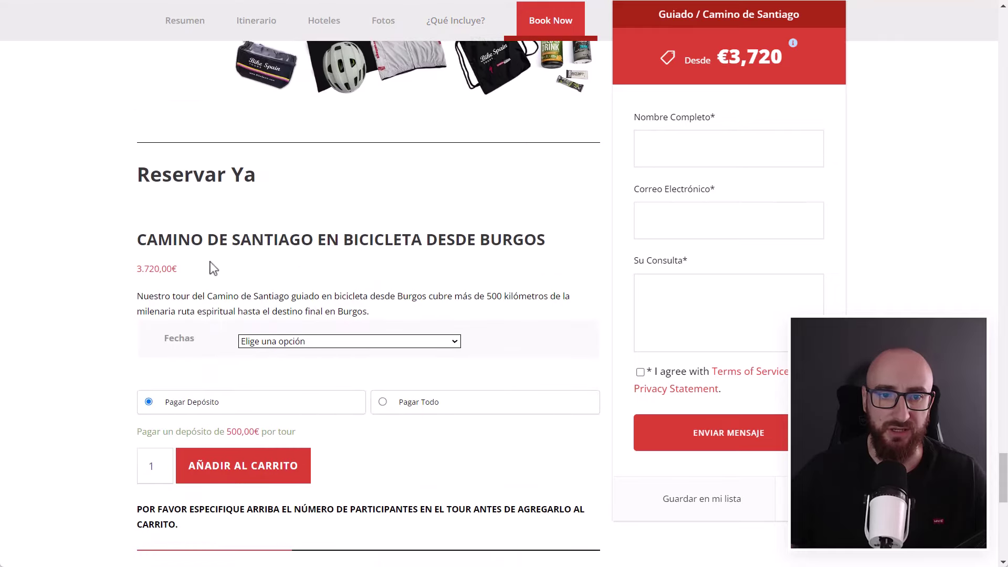
pyautogui.scroll(5, 327, 189)
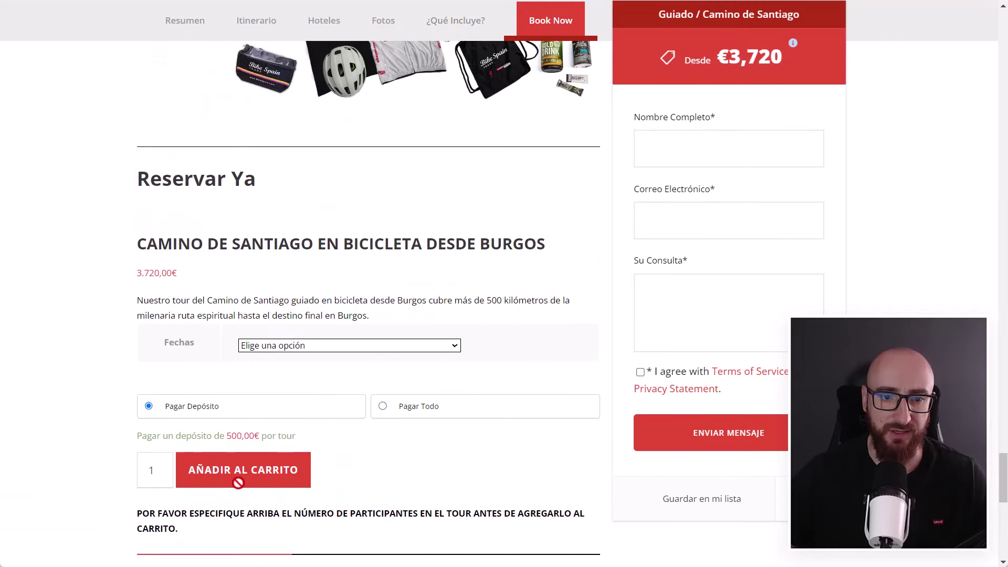
pyautogui.scroll(-1, 209, 415)
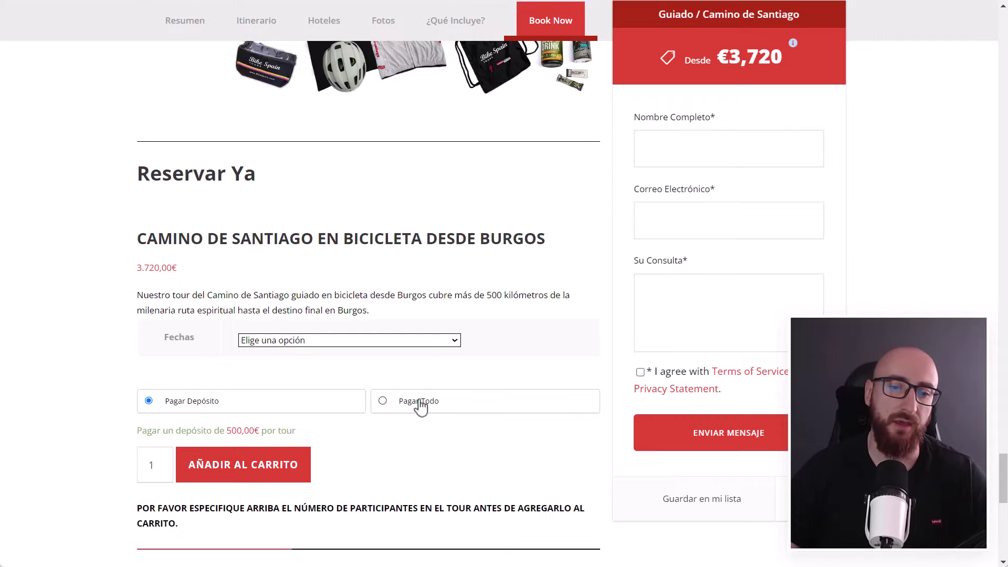
pyautogui.scroll(20, 420, 404)
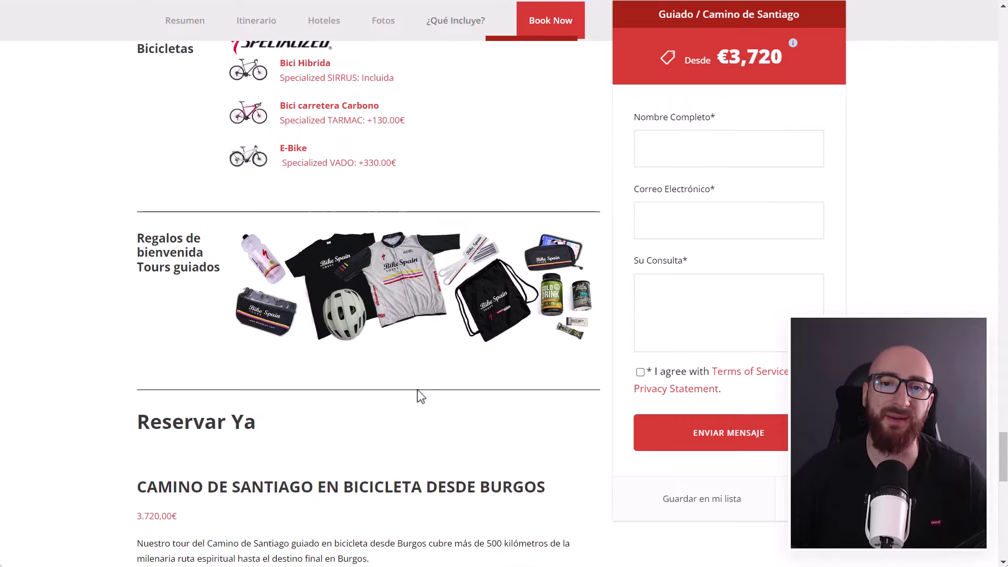
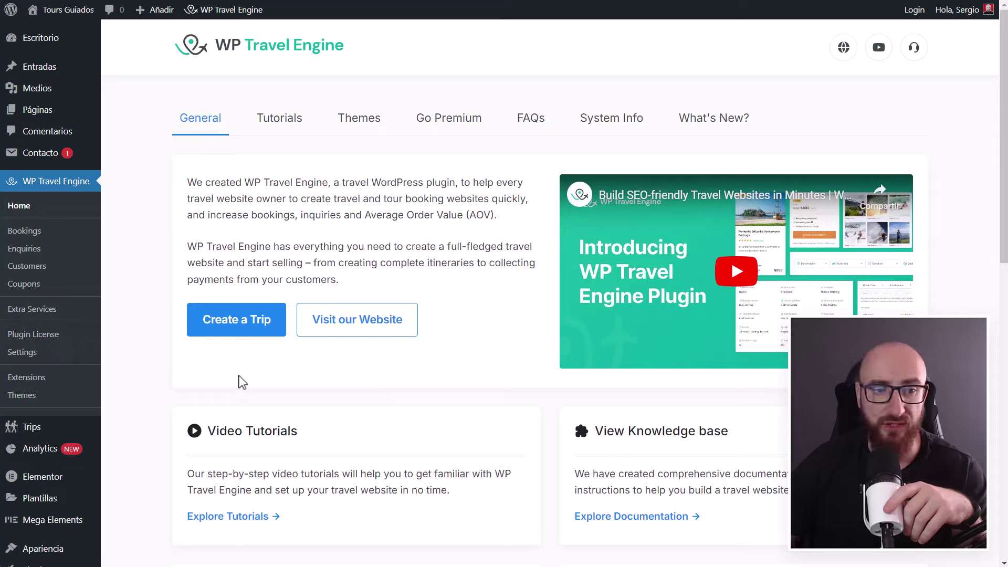
# - Check WP Travel Engine's Pages settings, leaving Enquiry Thank You Page assigned unchanged
pyautogui.click(23, 352)
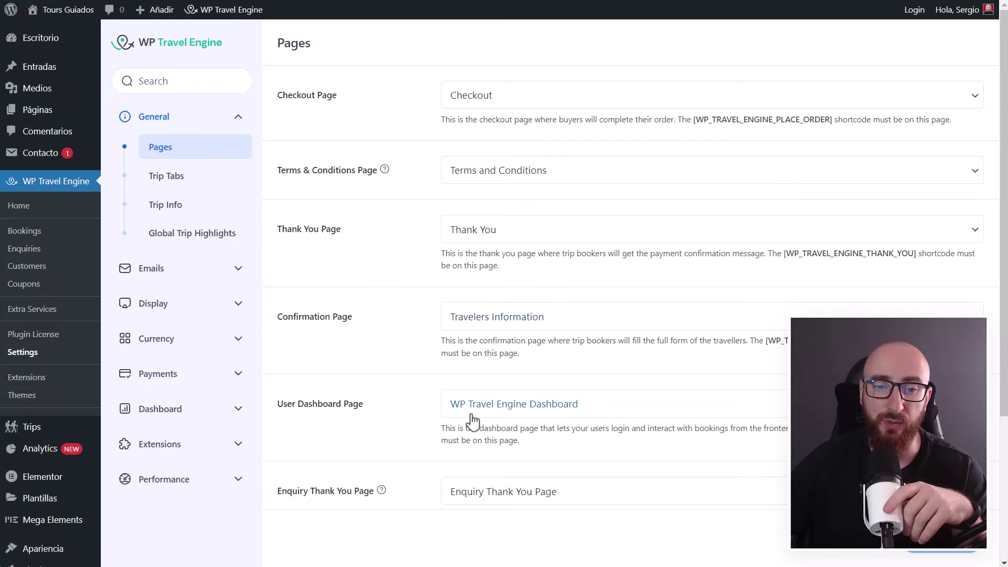
pyautogui.scroll(-4, 473, 420)
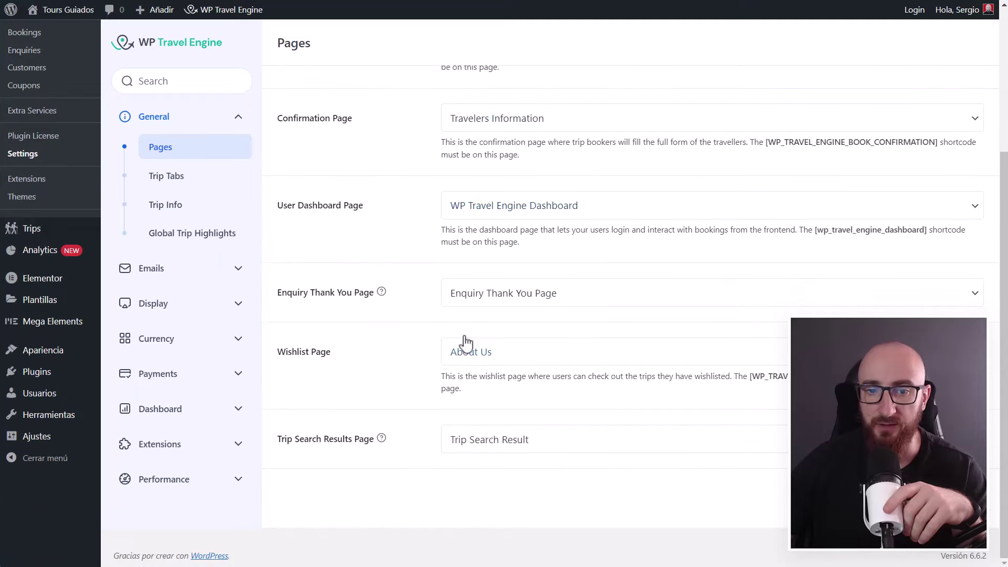
pyautogui.click(580, 304)
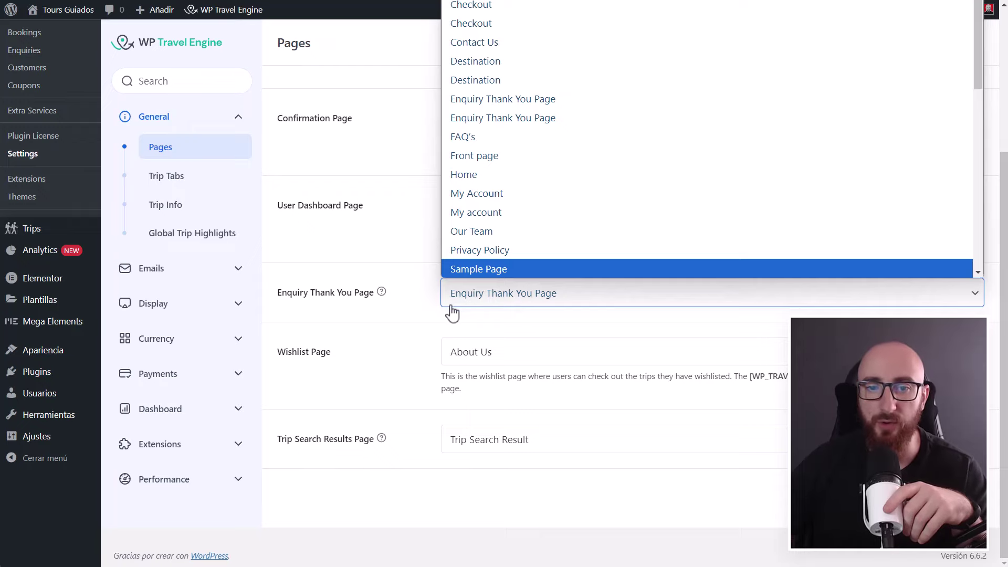
pyautogui.click(406, 313)
pyautogui.click(515, 297)
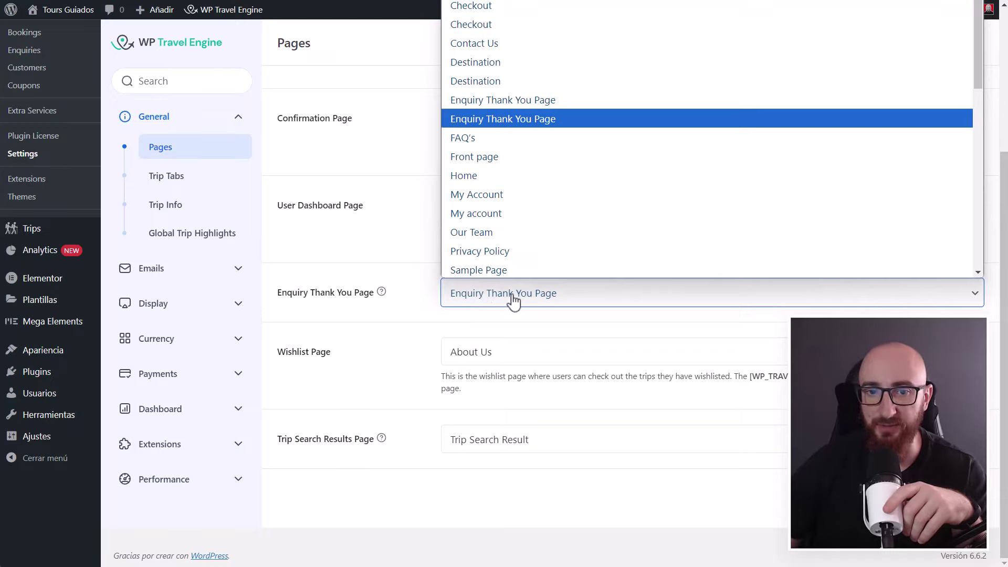
pyautogui.click(420, 296)
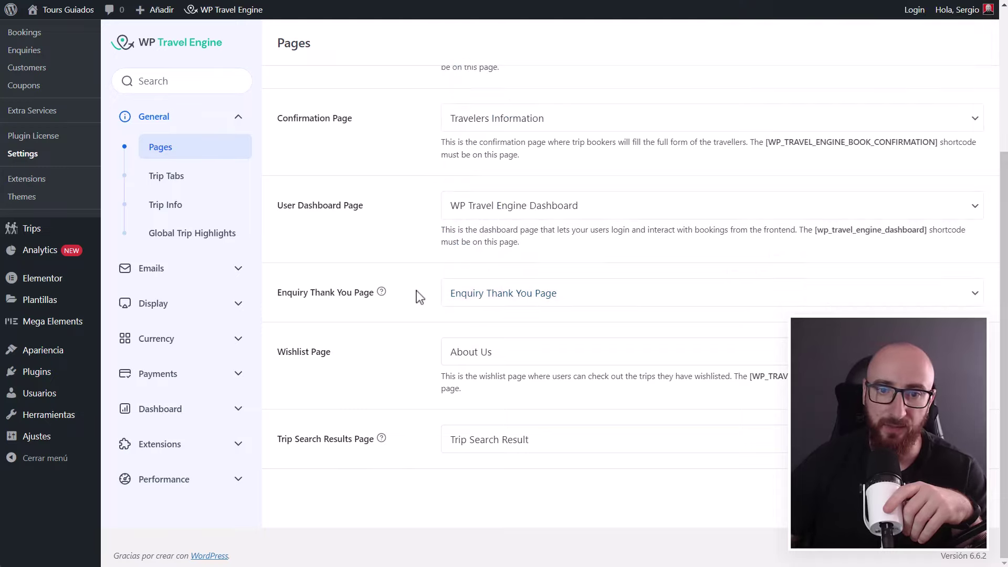
pyautogui.scroll(3, 557, 279)
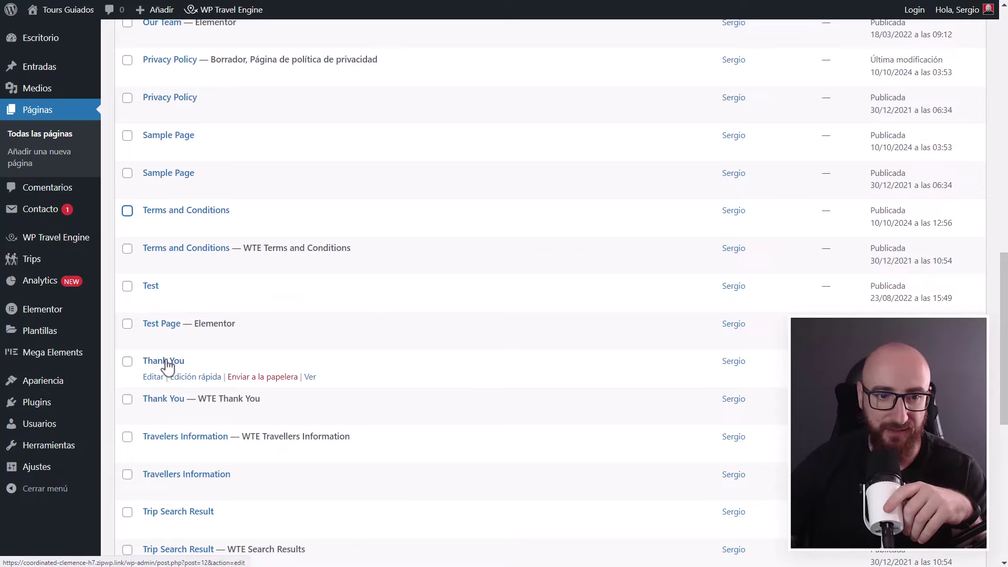
# - Find the Thank You page in the Páginas list and open it for editing
pyautogui.moveTo(184, 361); pyautogui.dragTo(128, 362)
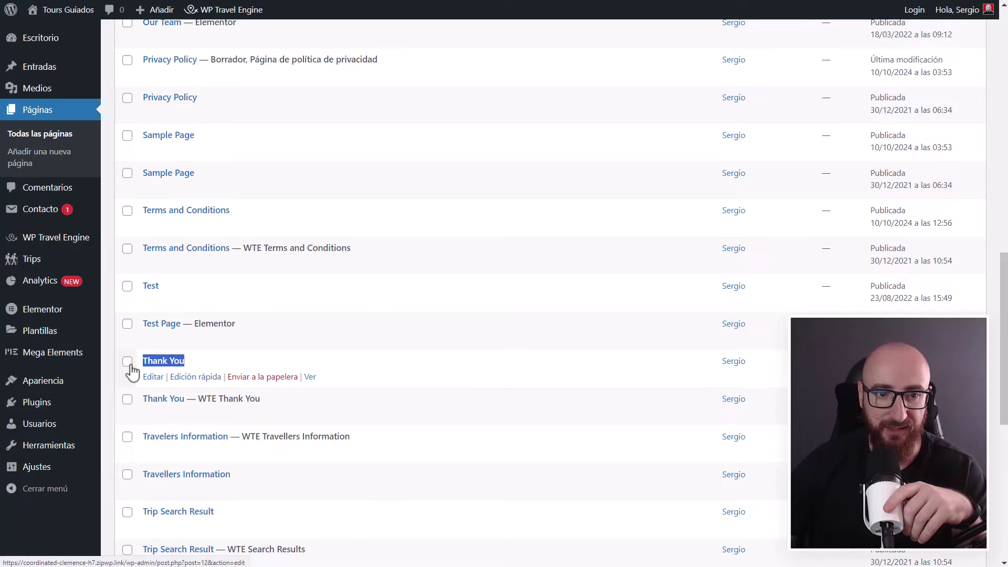
pyautogui.scroll(-1, 183, 412)
pyautogui.scroll(-8, 184, 413)
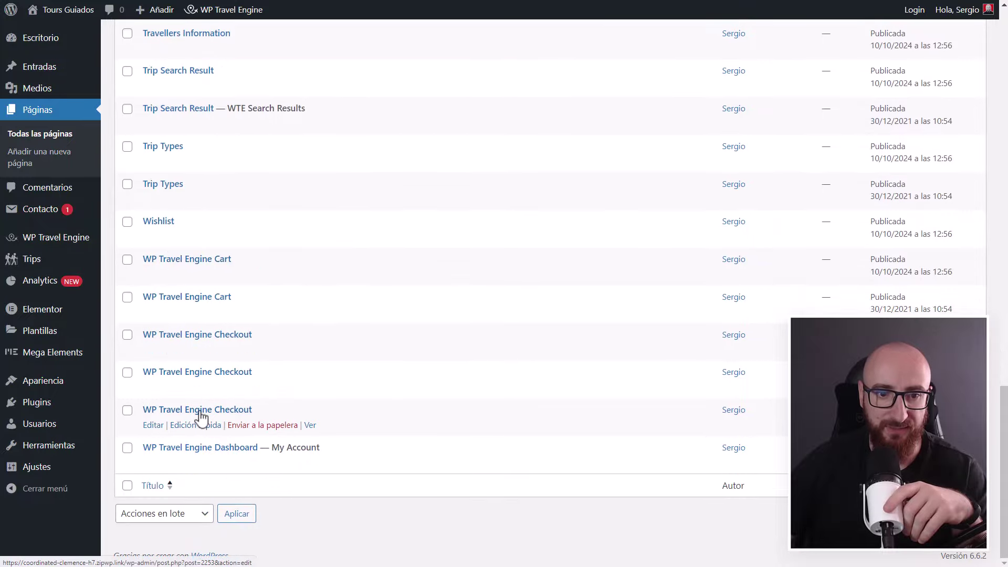
pyautogui.moveTo(259, 448); pyautogui.dragTo(155, 448)
pyautogui.scroll(13, 236, 385)
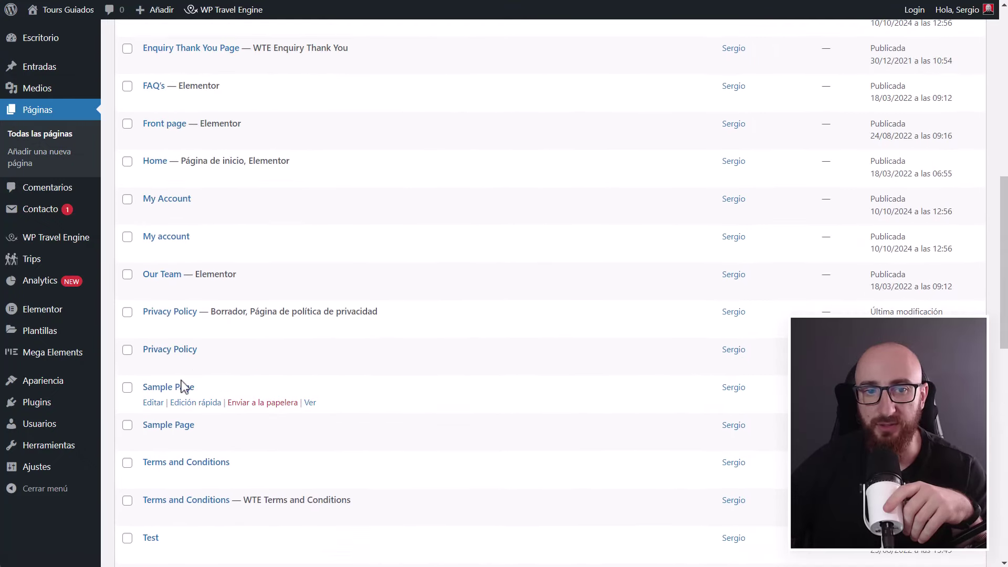
pyautogui.scroll(-2, 227, 405)
pyautogui.doubleClick(246, 373)
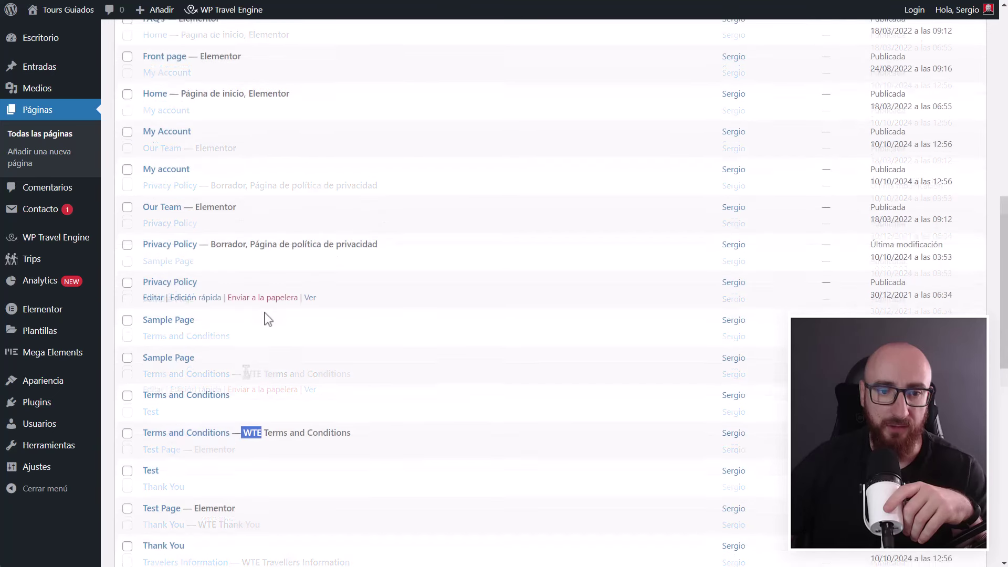
pyautogui.scroll(-3, 234, 284)
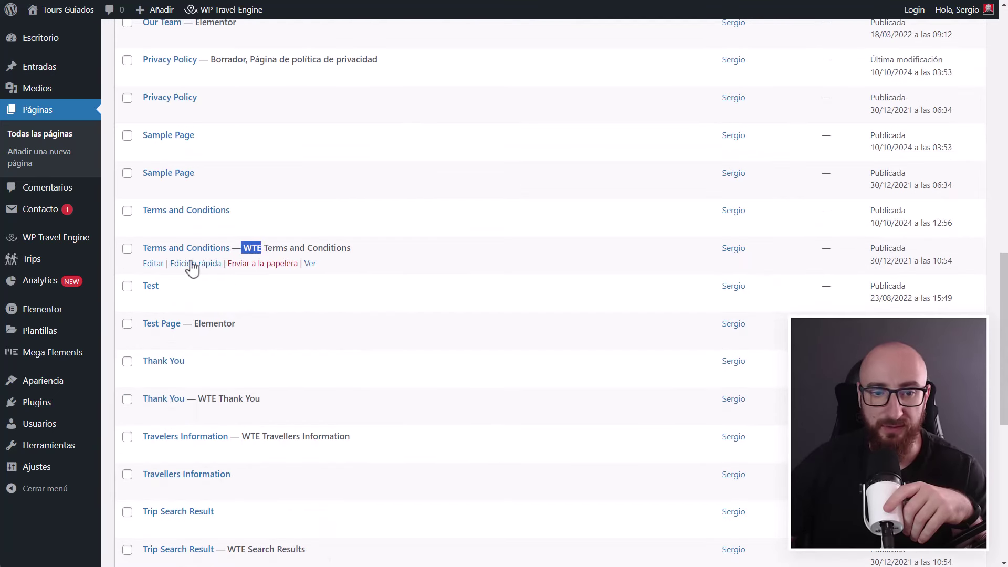
pyautogui.click(161, 420)
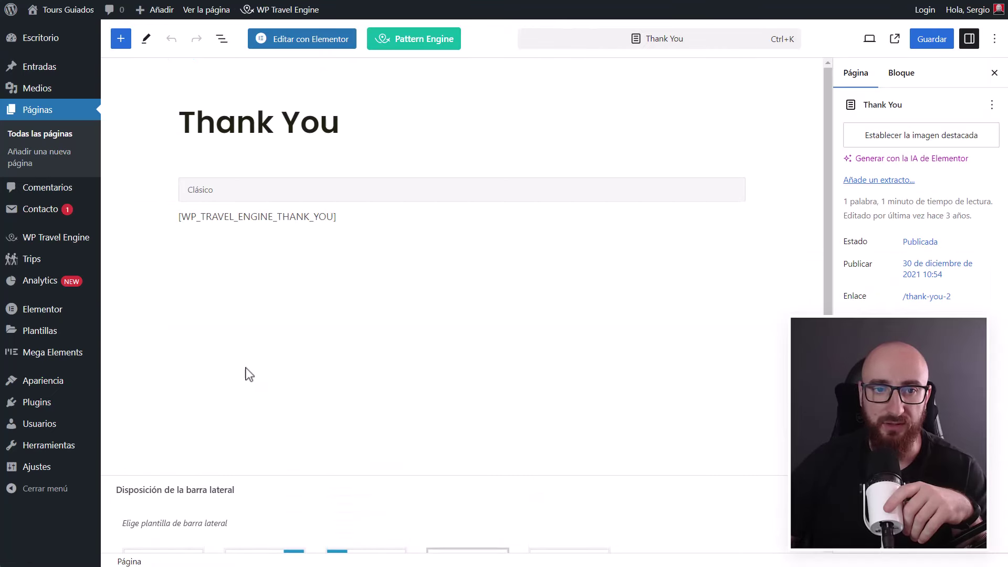
# - Retitle the page 'Gracias' with the URL slug gracias and save it
pyautogui.moveTo(181, 122); pyautogui.dragTo(399, 108)
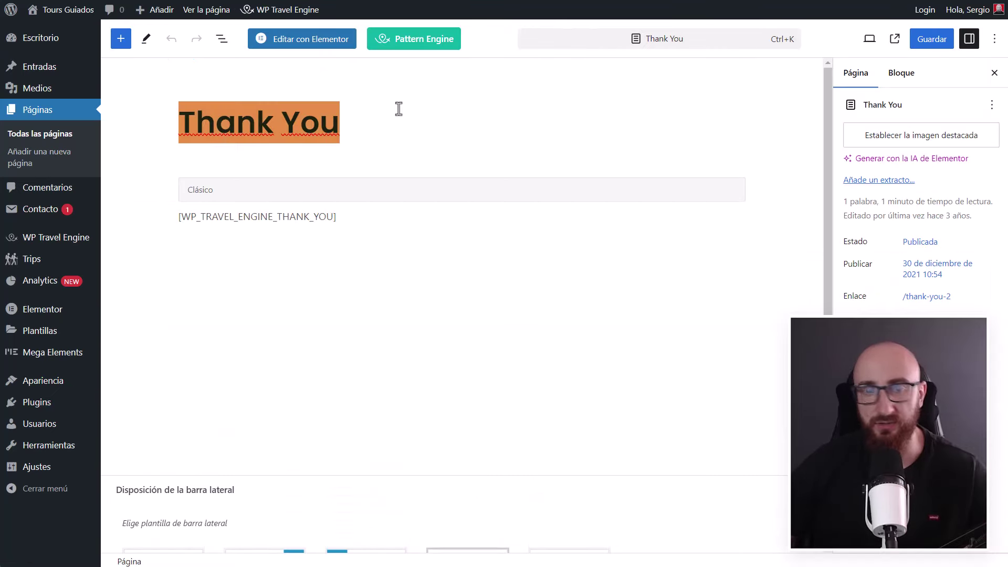
pyautogui.write('Gracias')
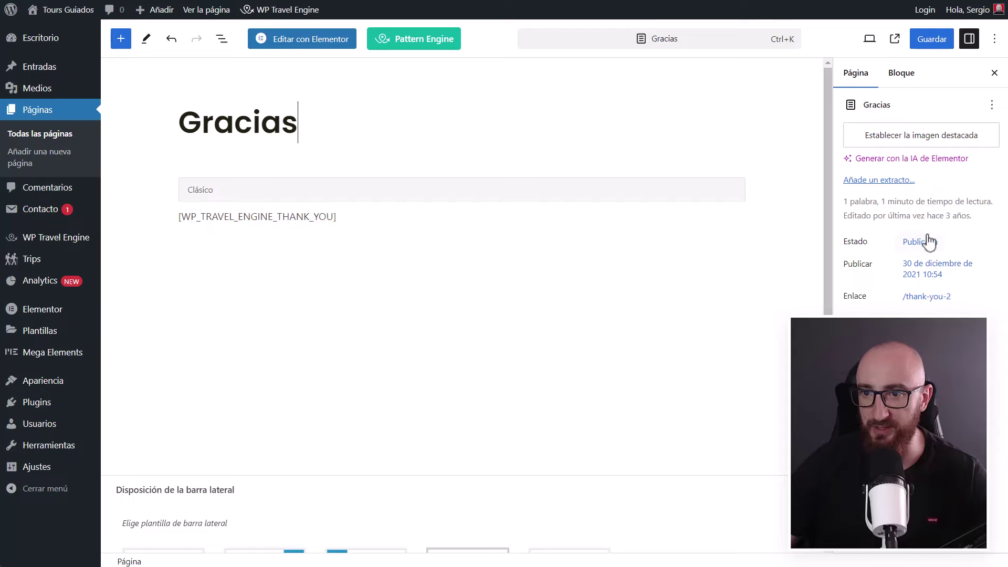
pyautogui.click(935, 303)
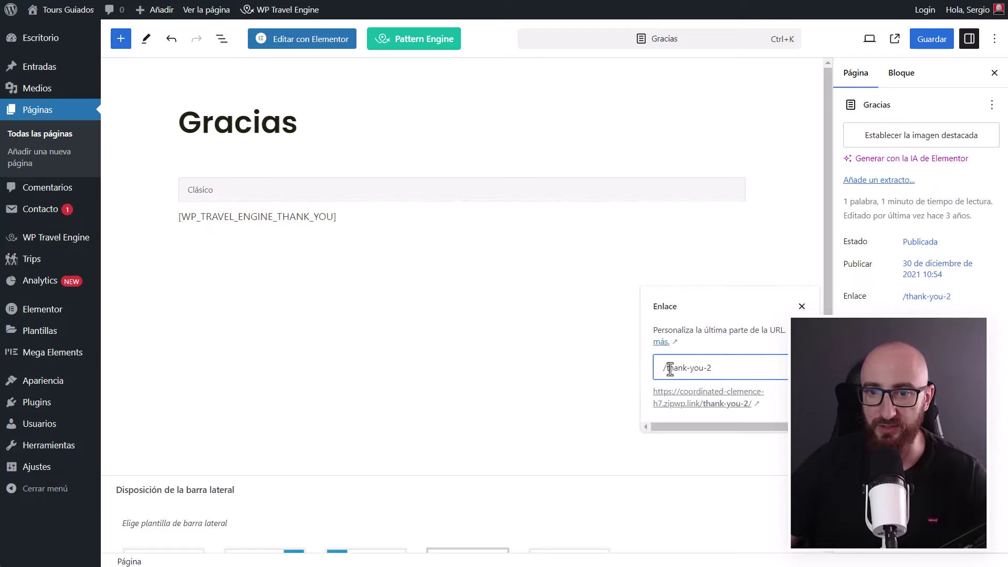
pyautogui.hotkey('ctrl', 'a')
pyautogui.write('gracias')
pyautogui.click(932, 38)
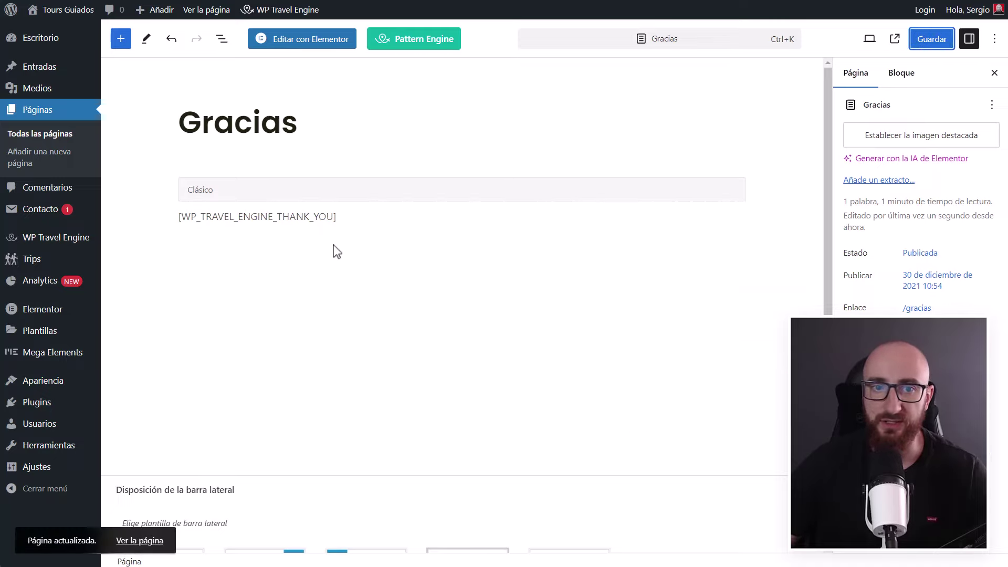
pyautogui.click(203, 217)
pyautogui.tripleClick(196, 219)
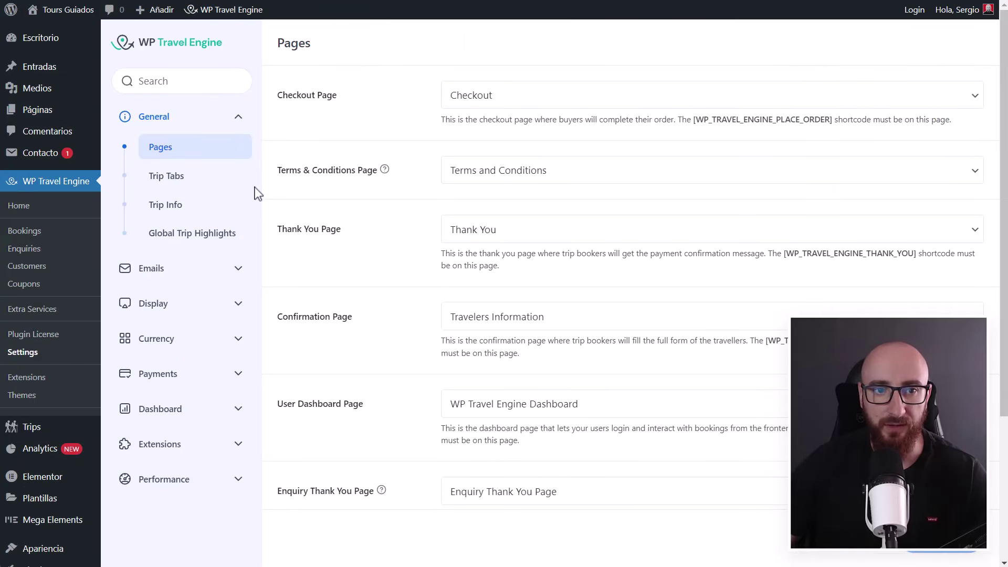
# - Review the Trip Tabs settings and preview the Fantastic Maldives Tour Package trip page
pyautogui.click(192, 178)
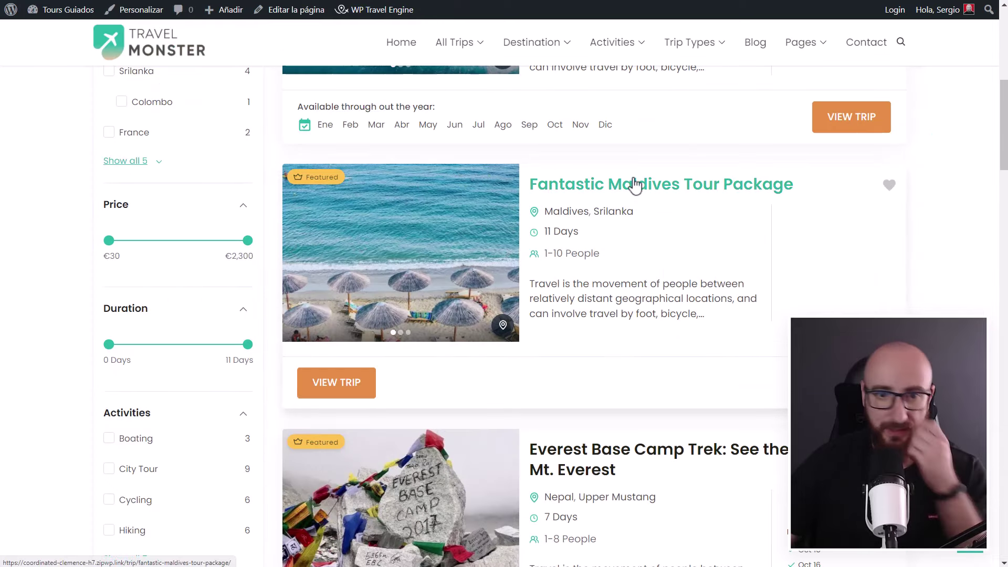
pyautogui.click(636, 185)
pyautogui.scroll(-9, 259, 302)
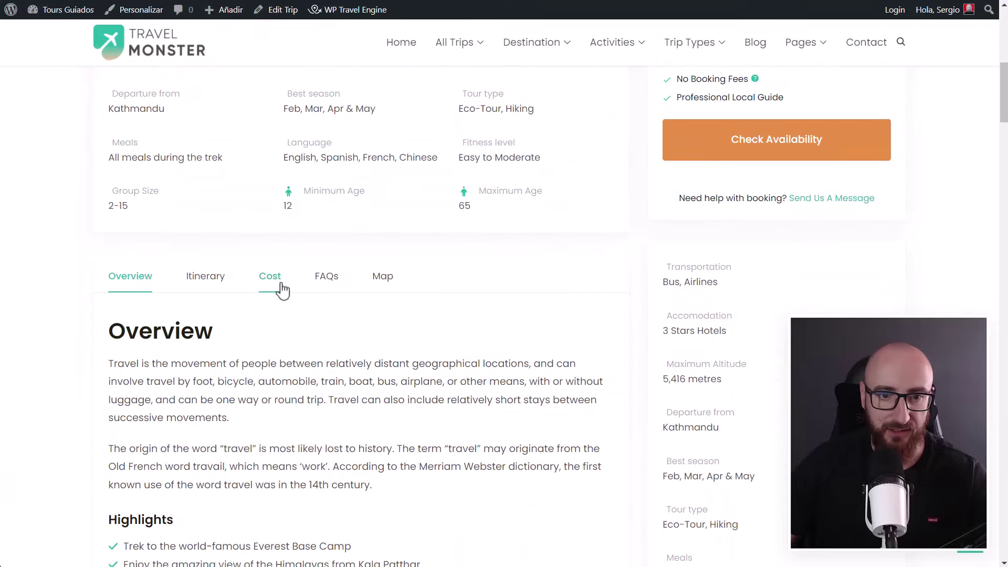
pyautogui.click(204, 279)
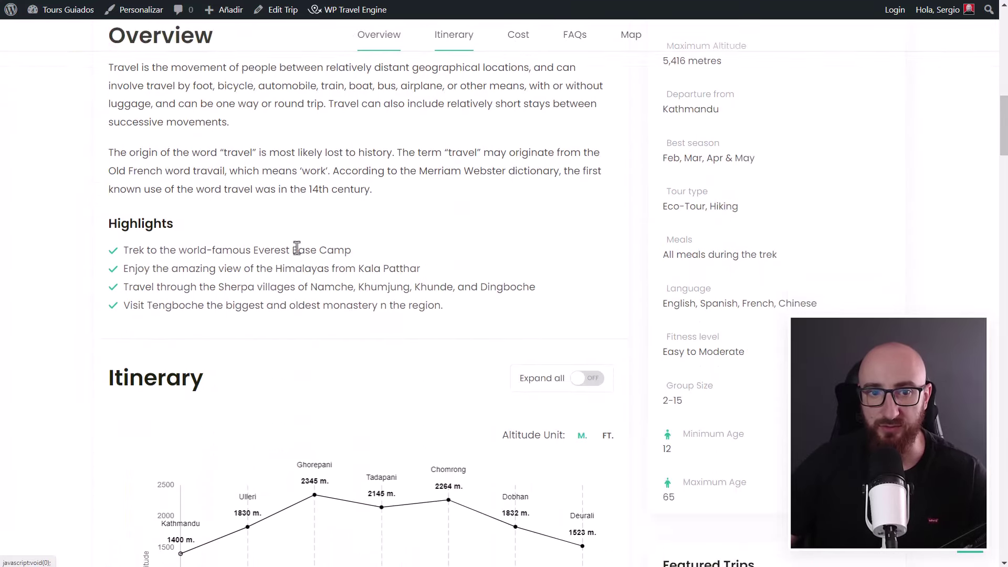
pyautogui.scroll(8, 228, 65)
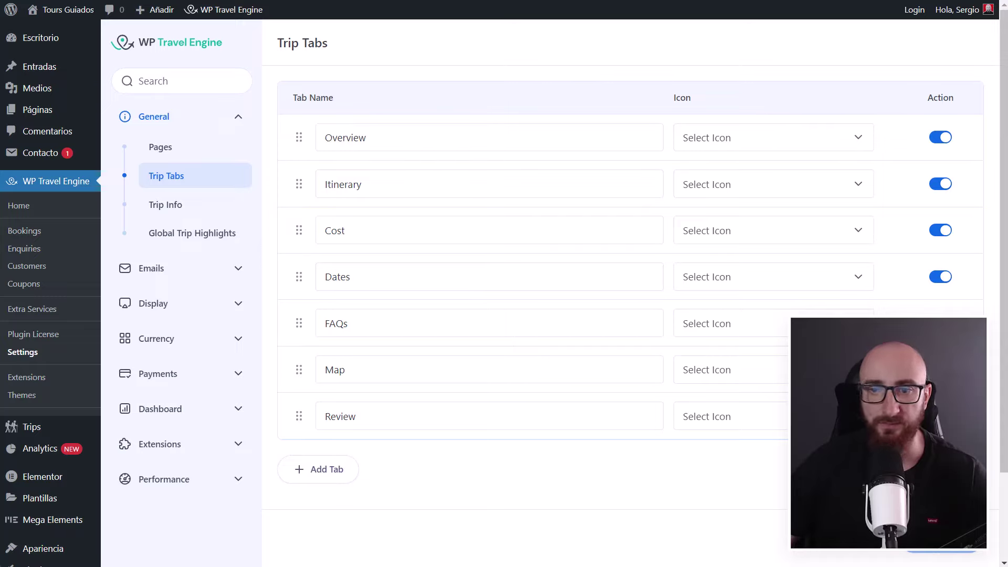
pyautogui.click(850, 287)
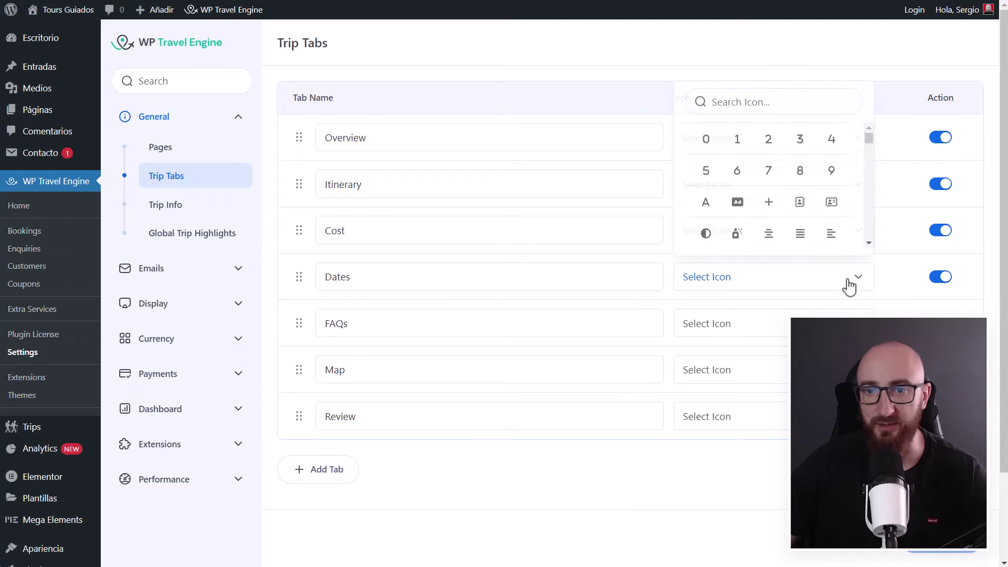
pyautogui.click(849, 287)
# - Browse the Trip Info field settings, then view the Global Trip Highlights list
pyautogui.click(180, 206)
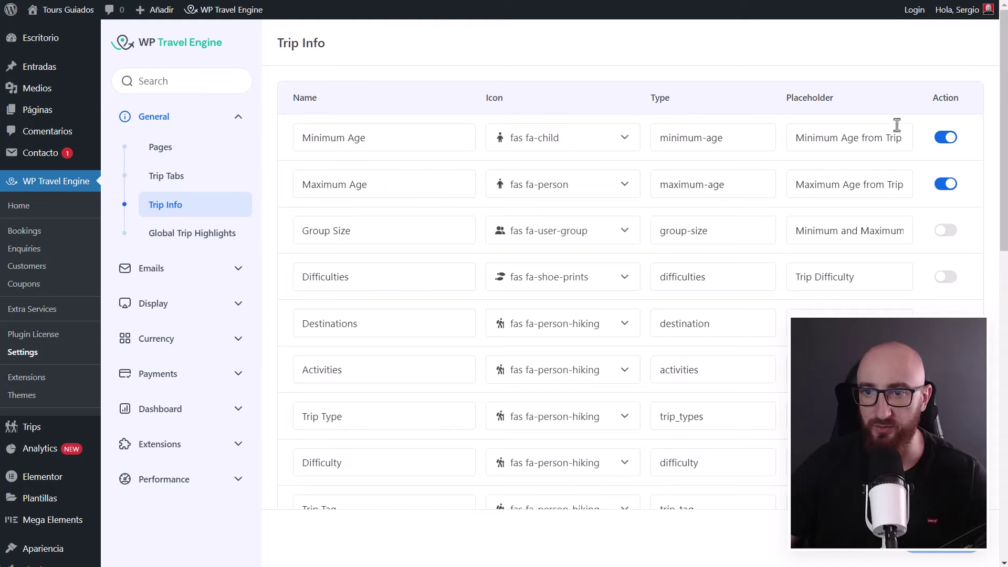
pyautogui.scroll(-10, 912, 225)
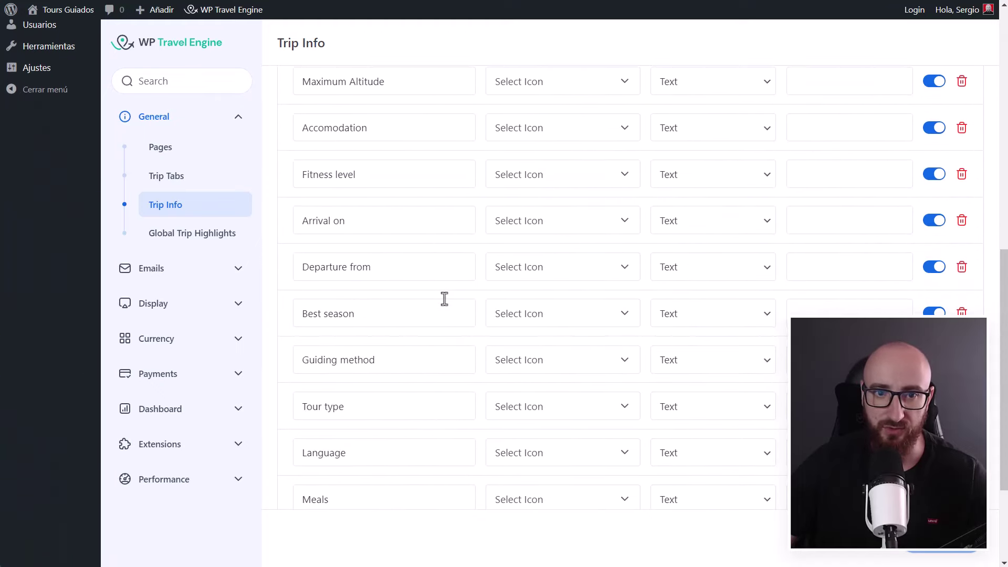
pyautogui.scroll(-1, 406, 282)
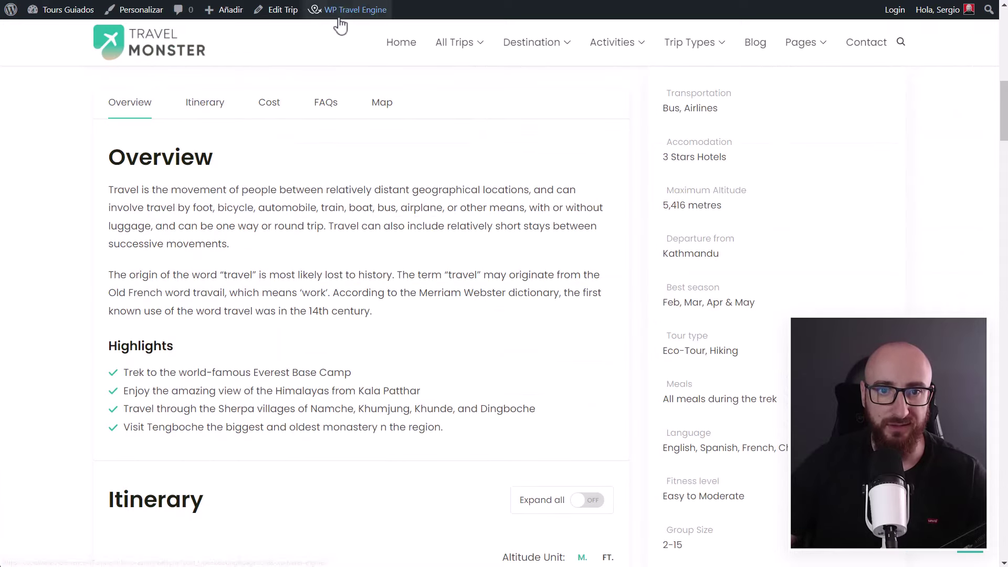
pyautogui.scroll(10, 266, 227)
pyautogui.scroll(-4, 293, 401)
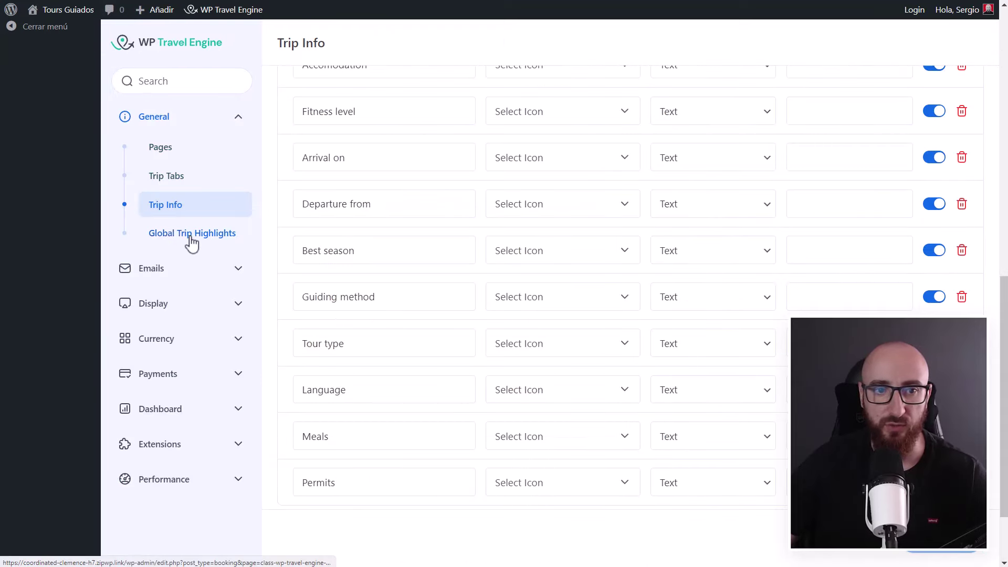
pyautogui.click(205, 241)
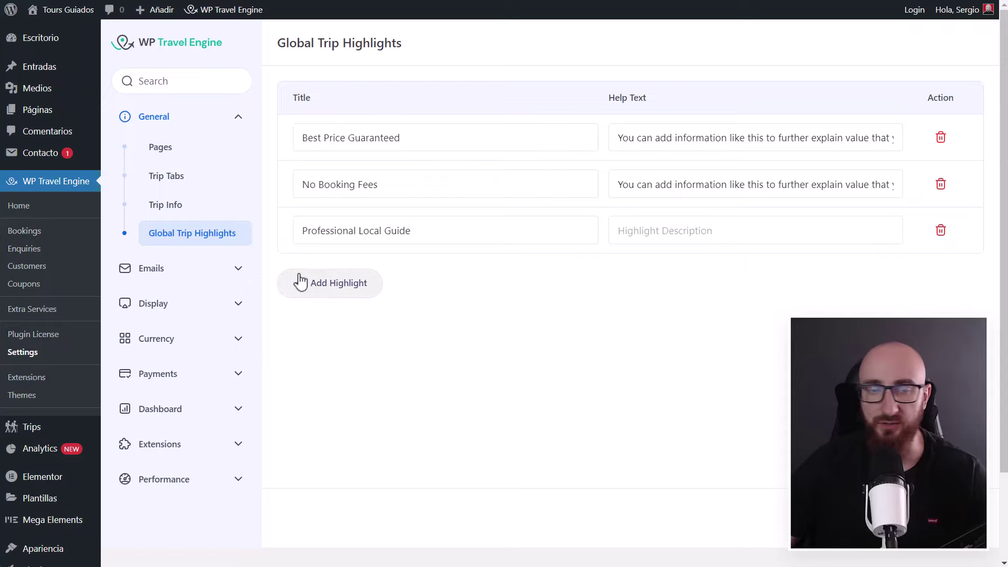
# - Review the Admin and Customer email notification settings
pyautogui.click(191, 267)
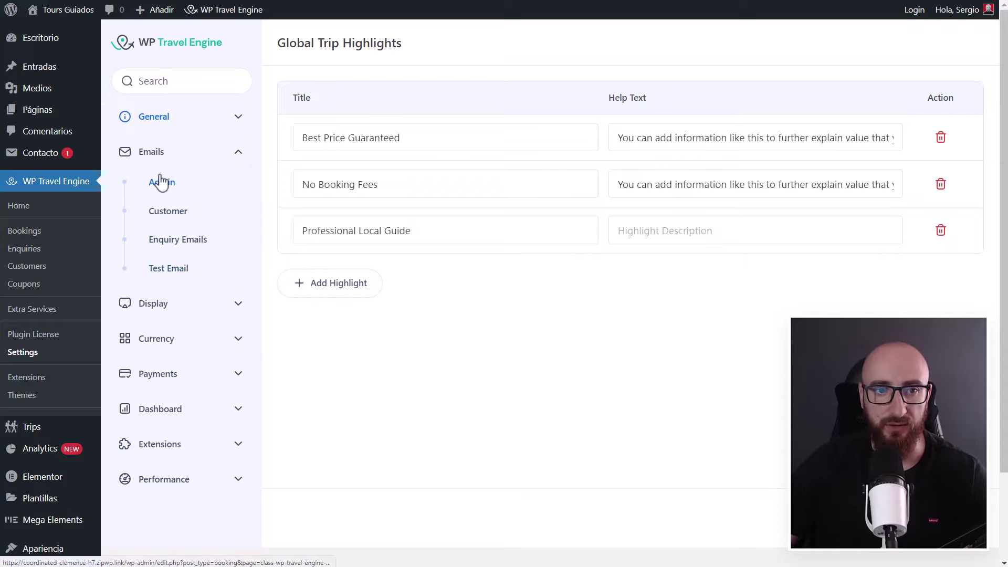
pyautogui.click(163, 190)
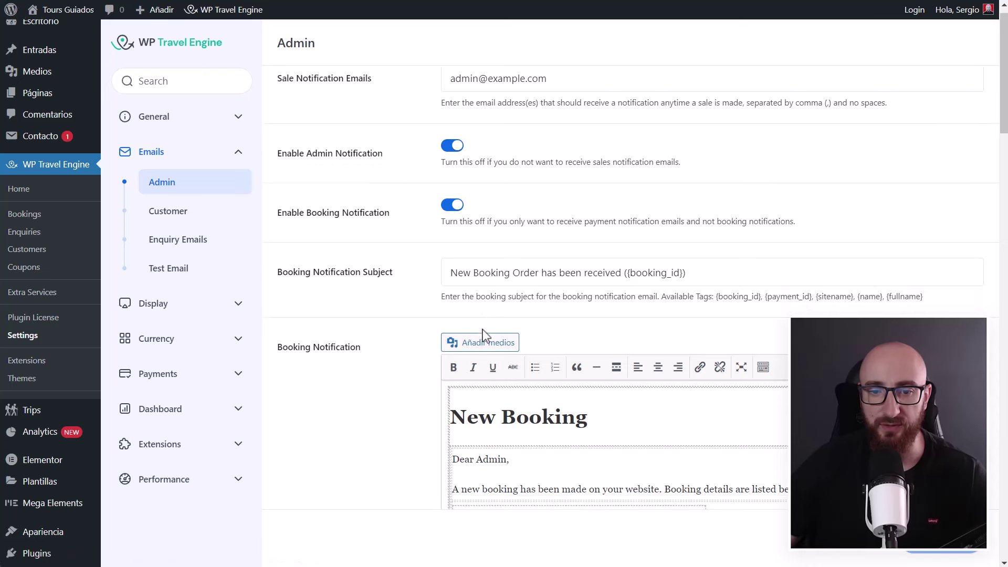
pyautogui.scroll(-7, 483, 334)
pyautogui.scroll(-5, 484, 334)
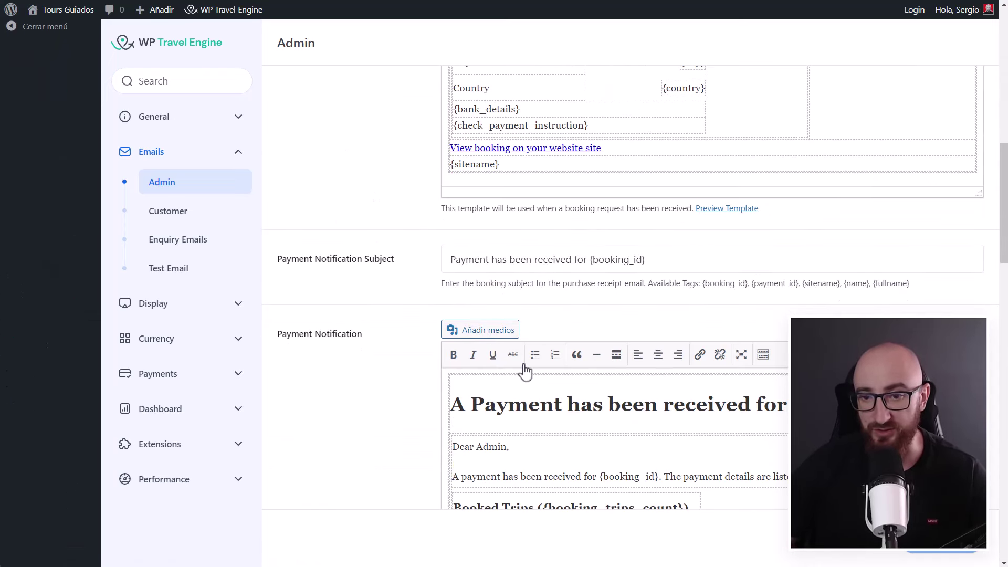
pyautogui.scroll(-3, 528, 362)
pyautogui.scroll(-10, 694, 261)
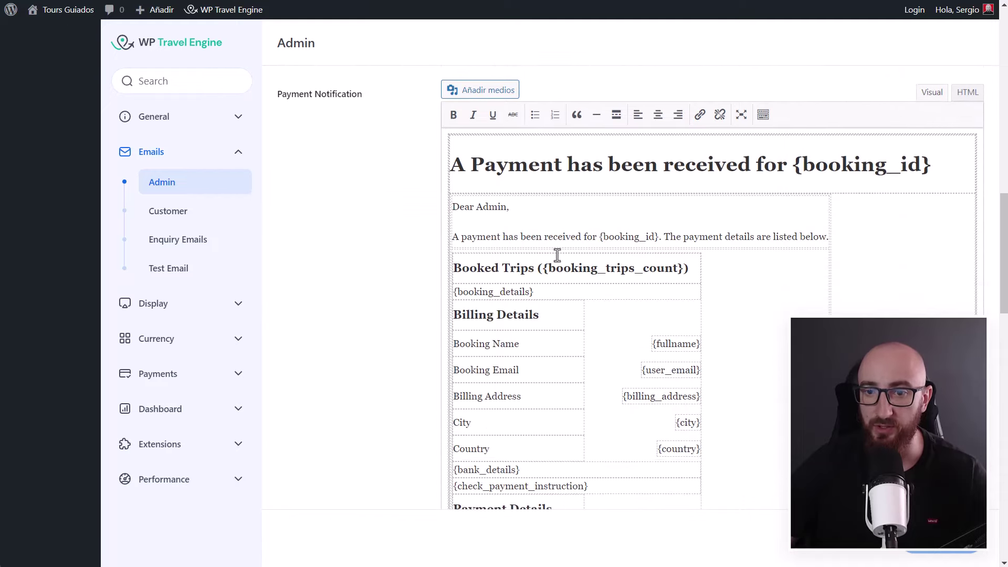
pyautogui.scroll(10, 410, 293)
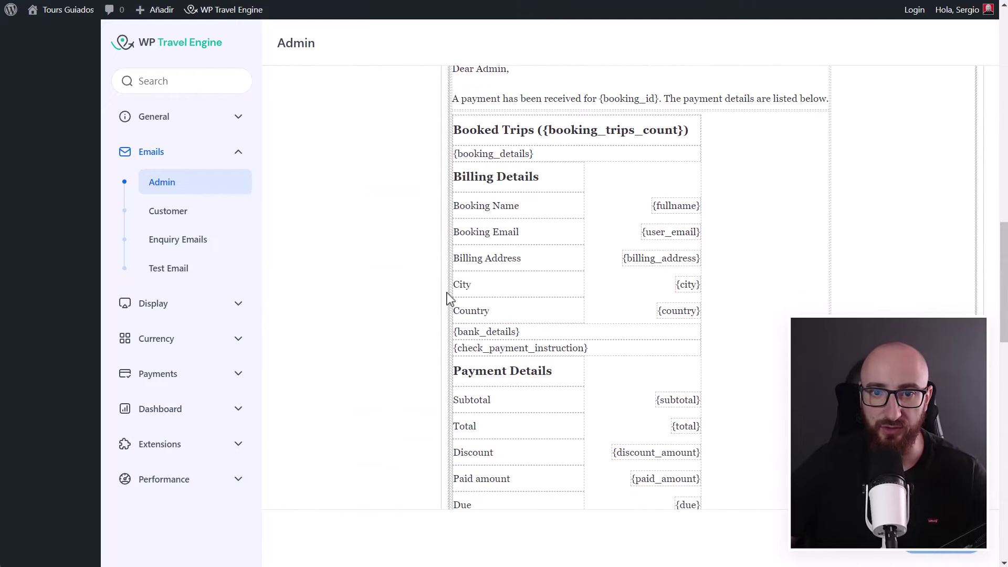
pyautogui.click(187, 213)
pyautogui.scroll(3, 431, 199)
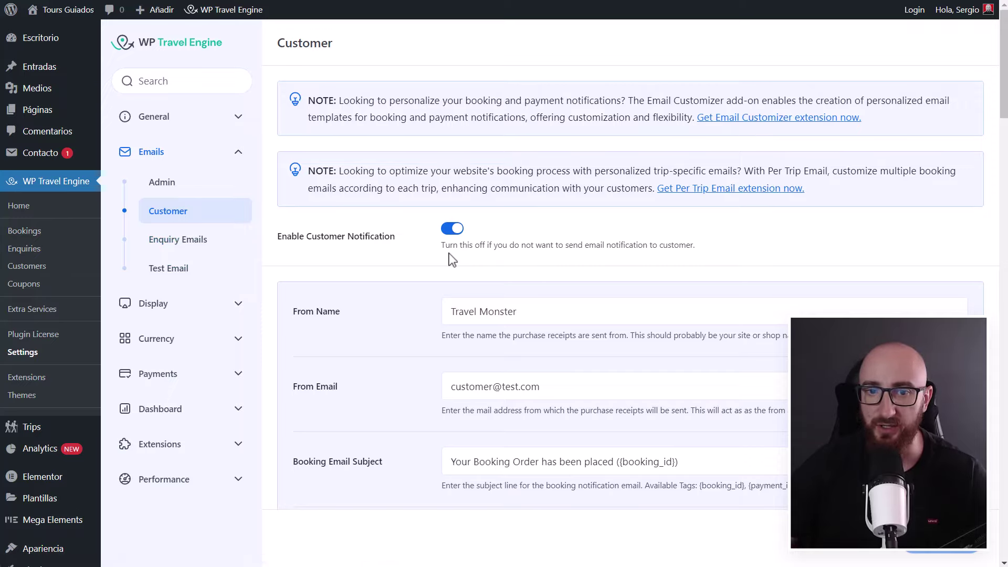
# - Turn on Custom Enquiry Form in the Enquiry Emails settings
pyautogui.click(195, 243)
pyautogui.scroll(-2, 430, 236)
pyautogui.scroll(2, 465, 220)
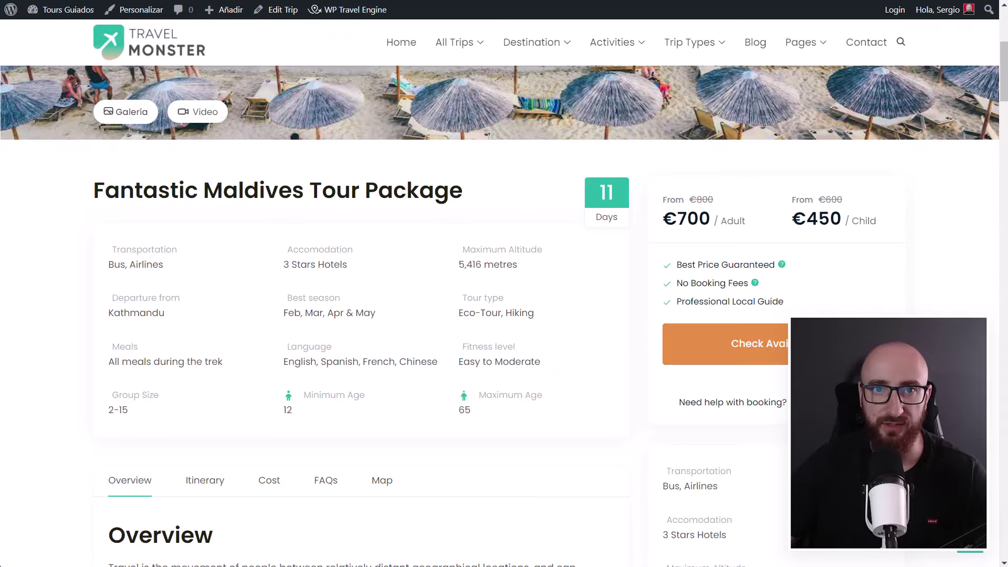
pyautogui.scroll(-10, 367, 367)
pyautogui.scroll(-20, 368, 372)
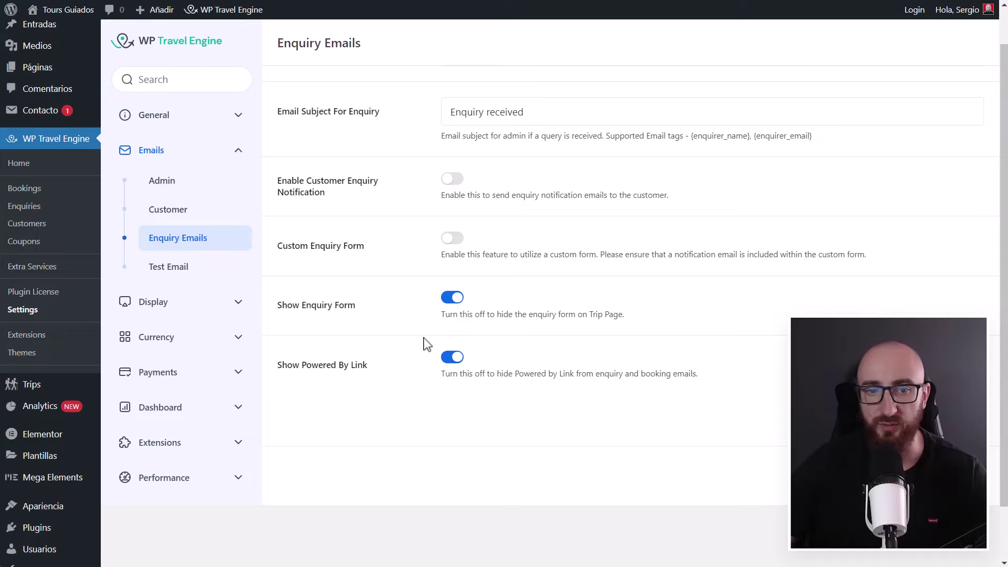
pyautogui.click(455, 239)
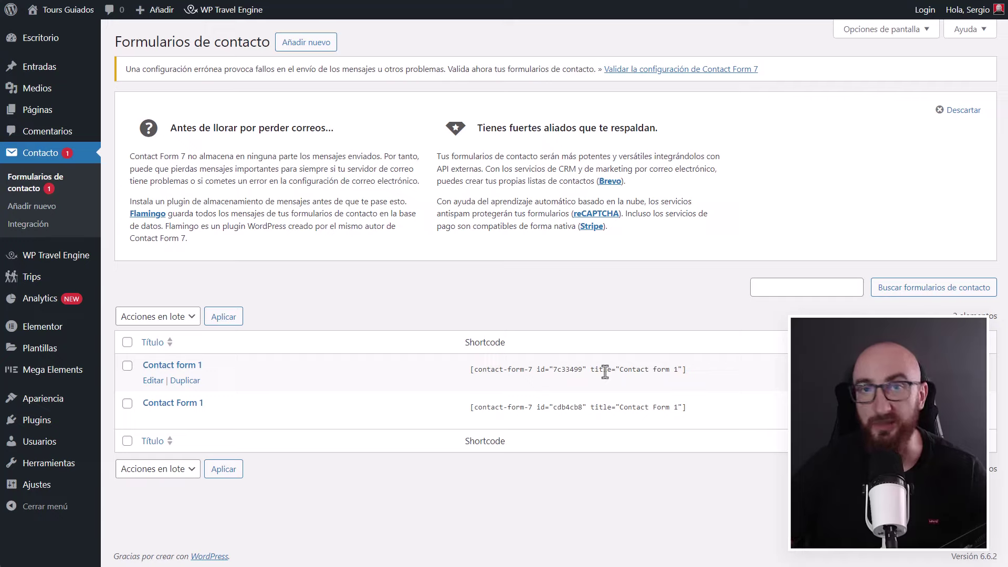
# - Paste the Contact form 1 shortcode into Form Shortcode, then switch Custom Enquiry Form back off
pyautogui.click(478, 374)
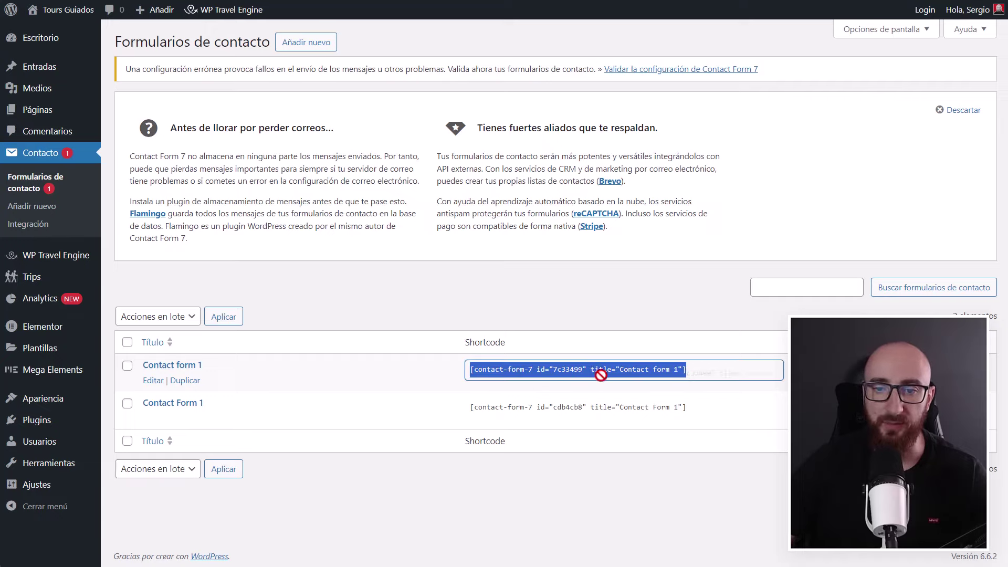
pyautogui.click(678, 372)
pyautogui.tripleClick(679, 370)
pyautogui.hotkey('ctrl', 'c')
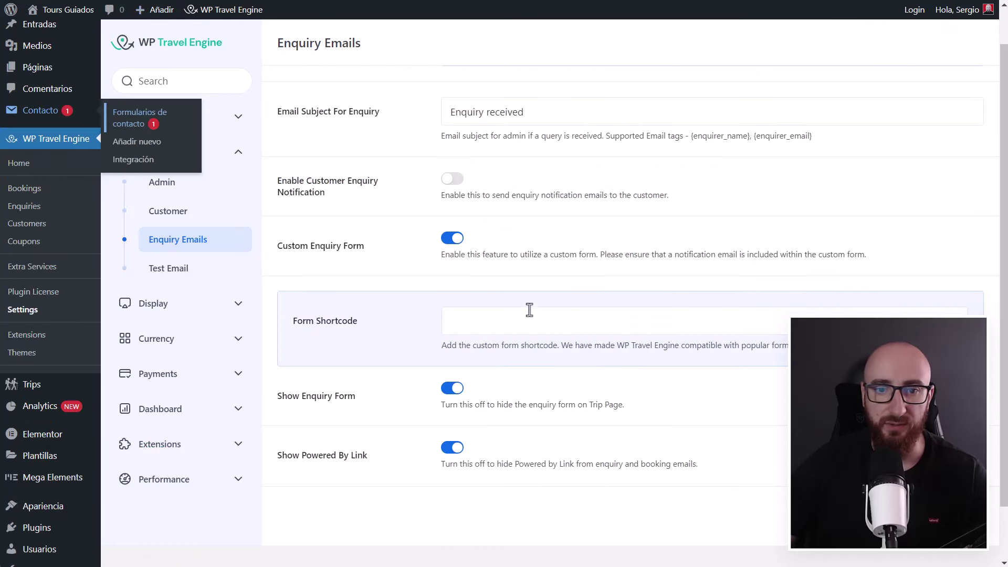
pyautogui.click(530, 318)
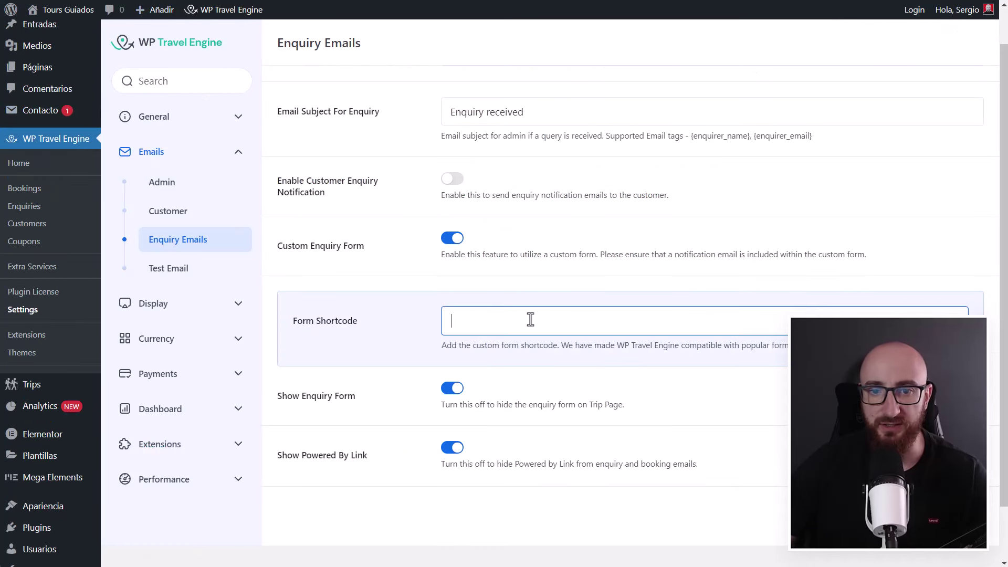
pyautogui.hotkey('ctrl', 'v')
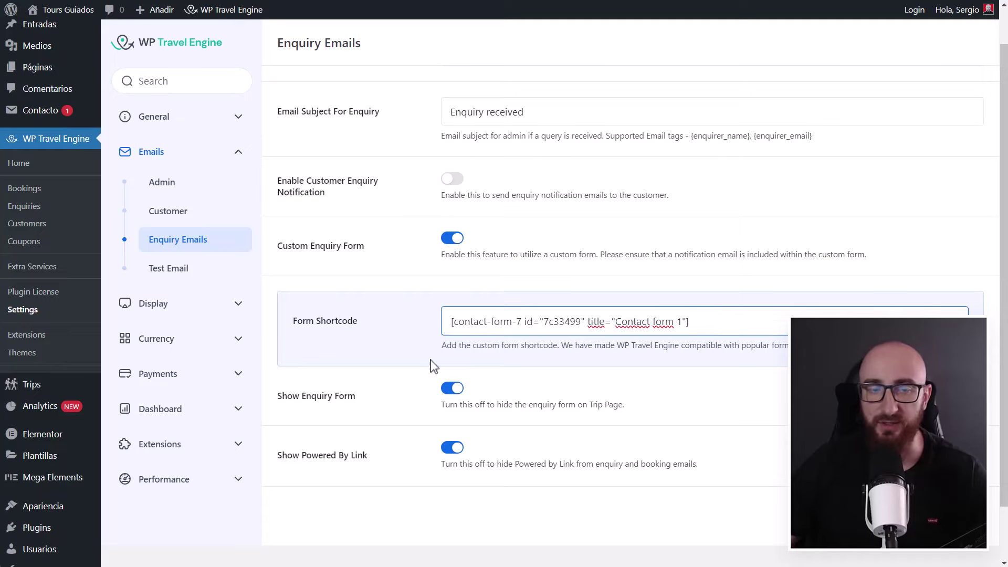
pyautogui.moveTo(745, 322); pyautogui.dragTo(408, 320)
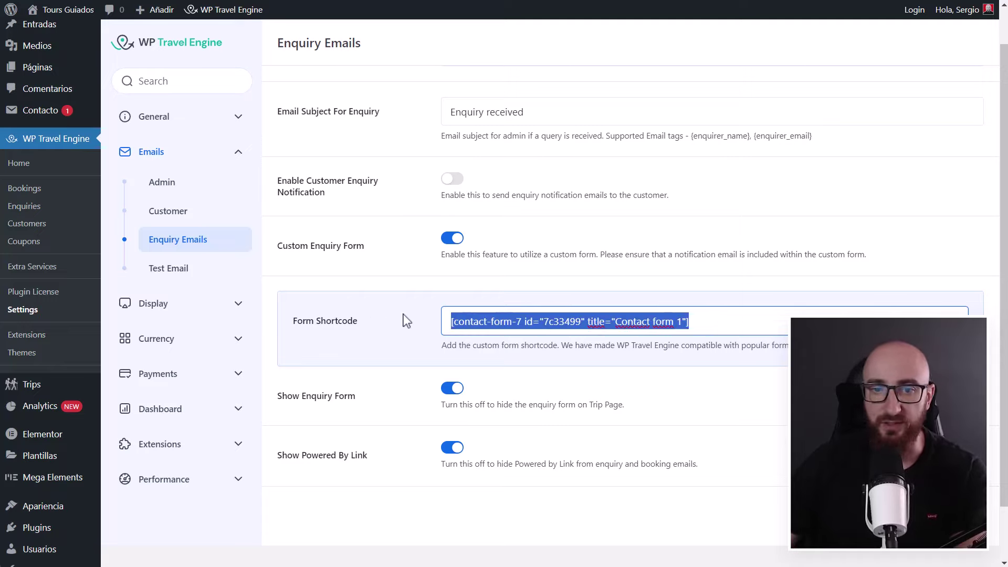
pyautogui.click(453, 240)
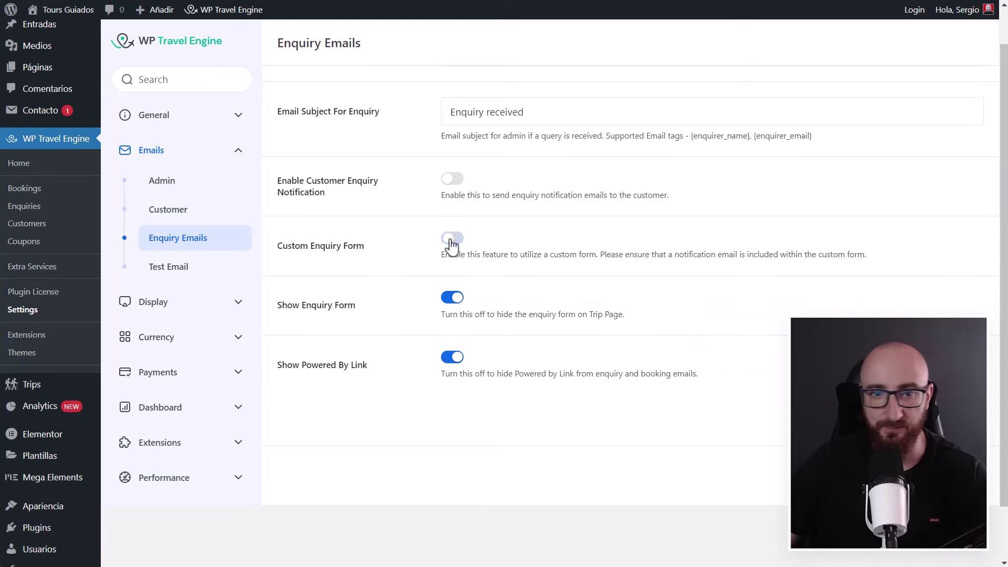
pyautogui.click(197, 303)
# - Turn on Enable New Layout for Related Trips in the Single Trip display settings
pyautogui.click(195, 193)
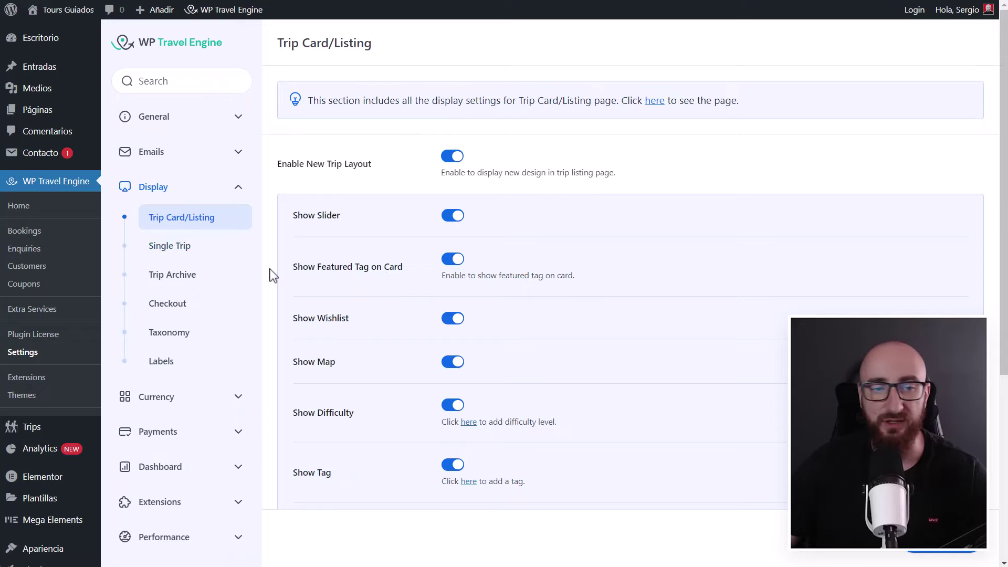
pyautogui.click(180, 258)
pyautogui.scroll(-3, 556, 284)
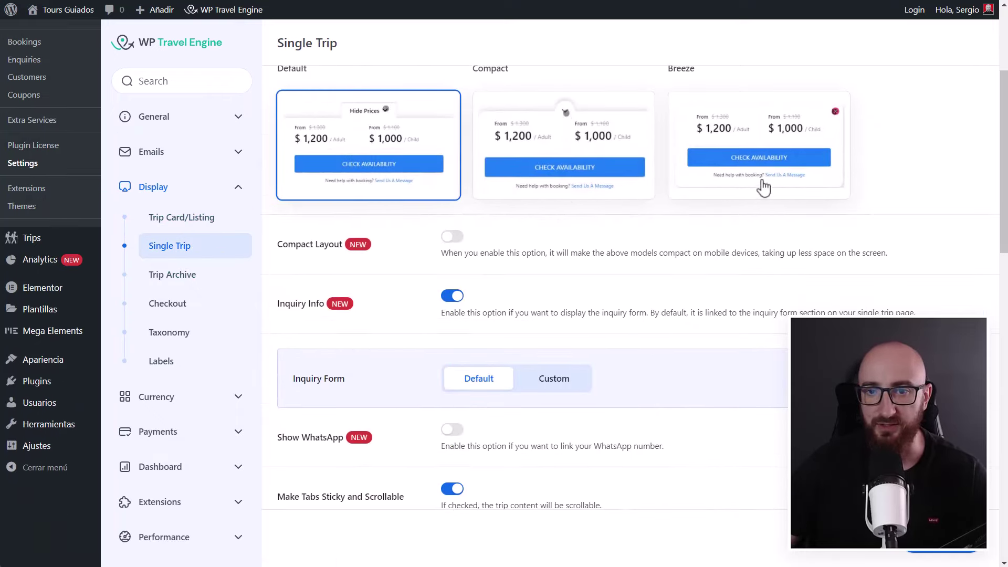
pyautogui.scroll(-6, 628, 266)
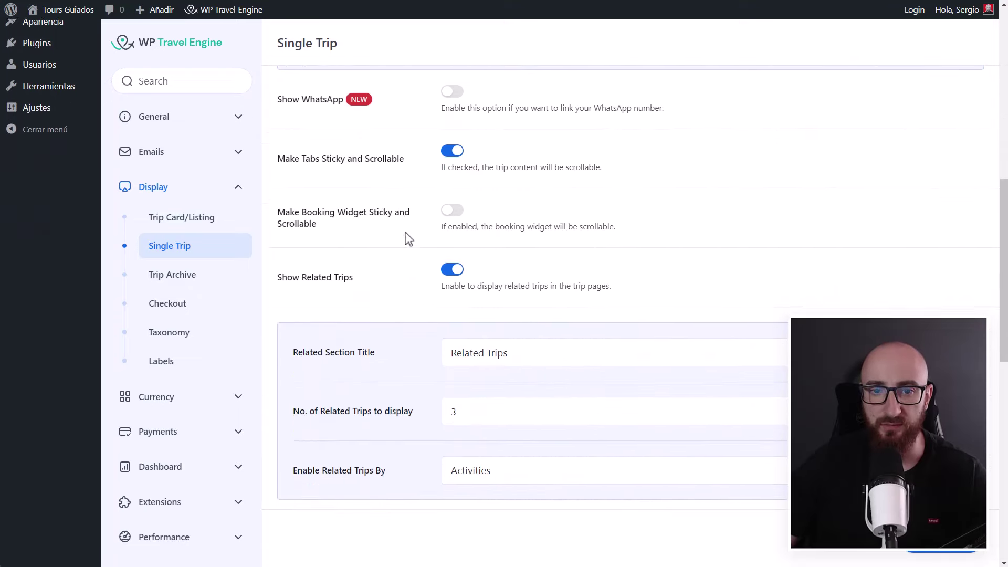
pyautogui.scroll(-4, 408, 239)
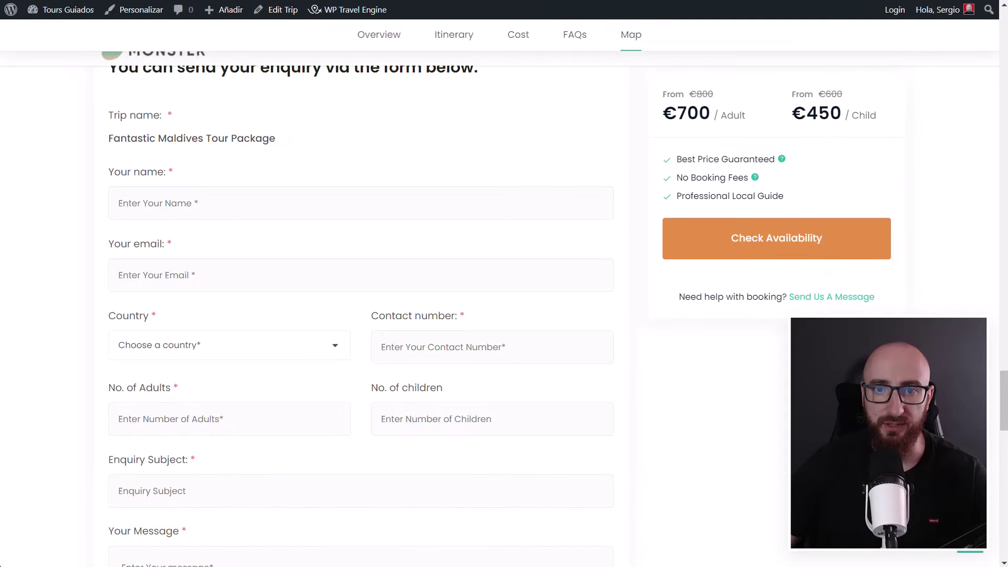
pyautogui.scroll(-10, 450, 272)
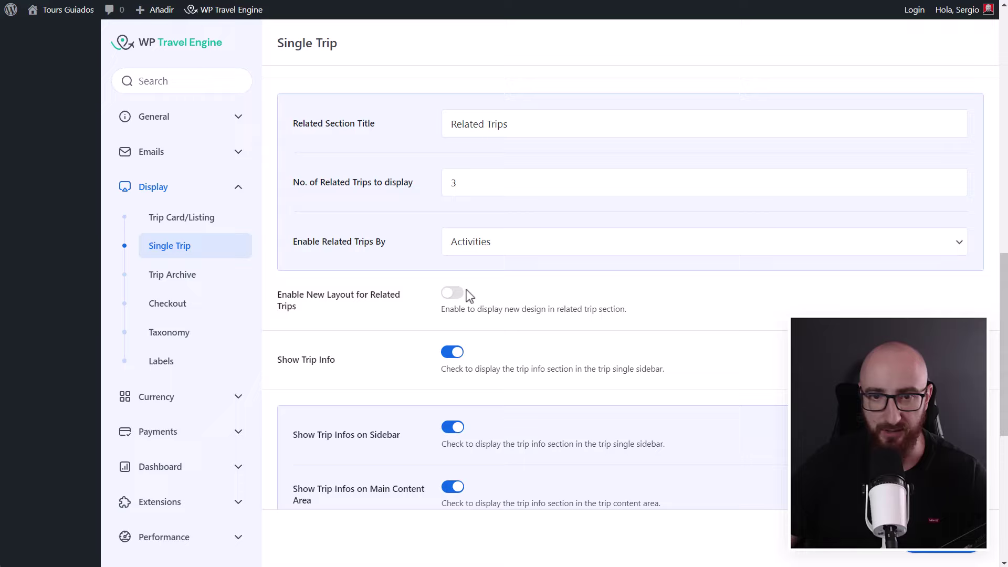
pyautogui.click(464, 292)
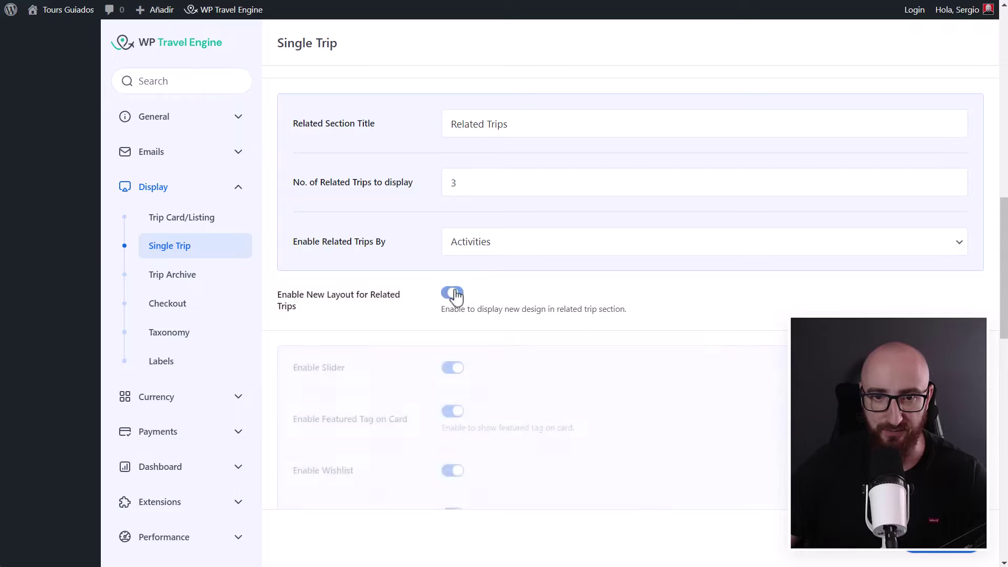
pyautogui.scroll(-5, 458, 315)
pyautogui.scroll(-1, 460, 316)
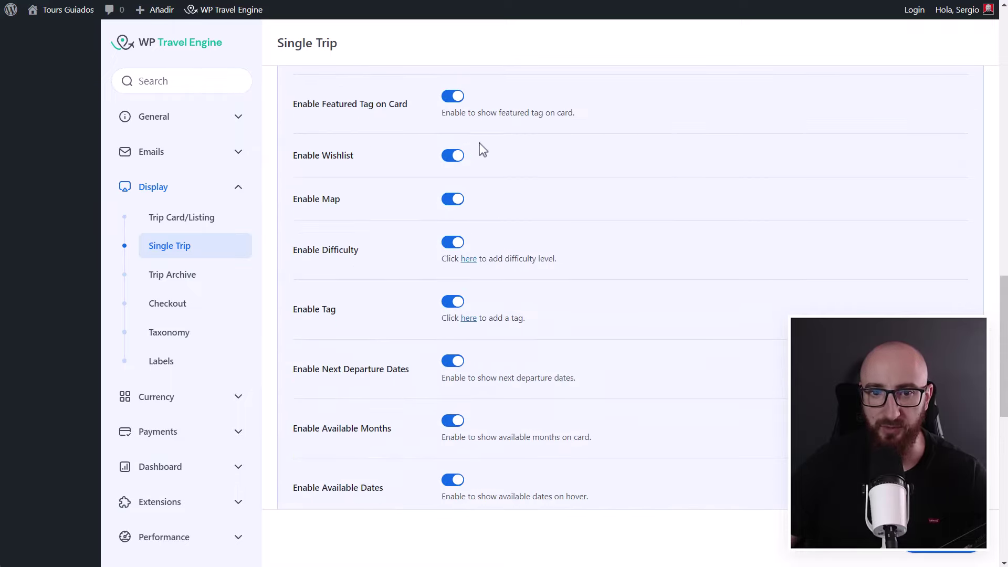
pyautogui.scroll(-5, 483, 318)
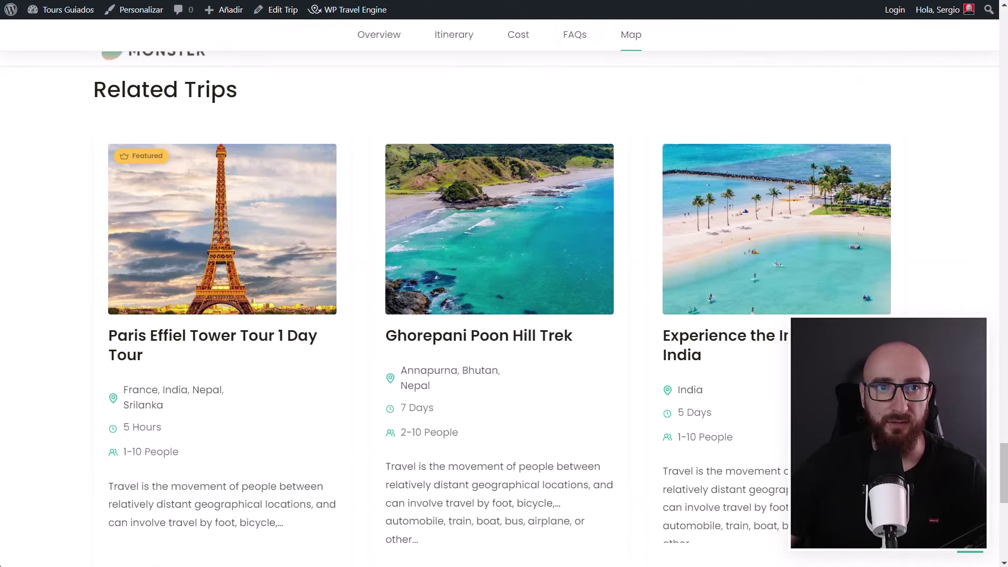
pyautogui.press('F5')
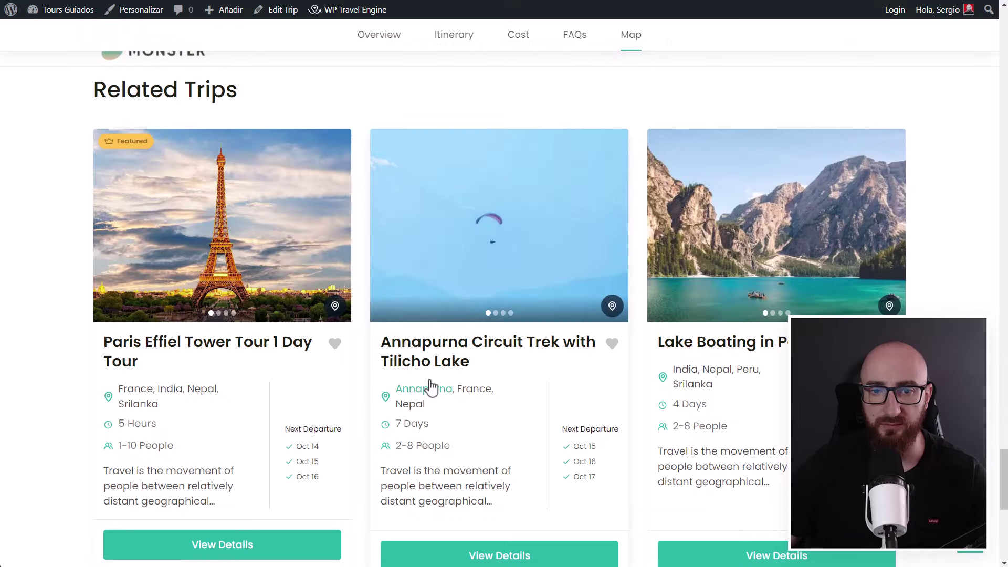
pyautogui.scroll(-5, 588, 285)
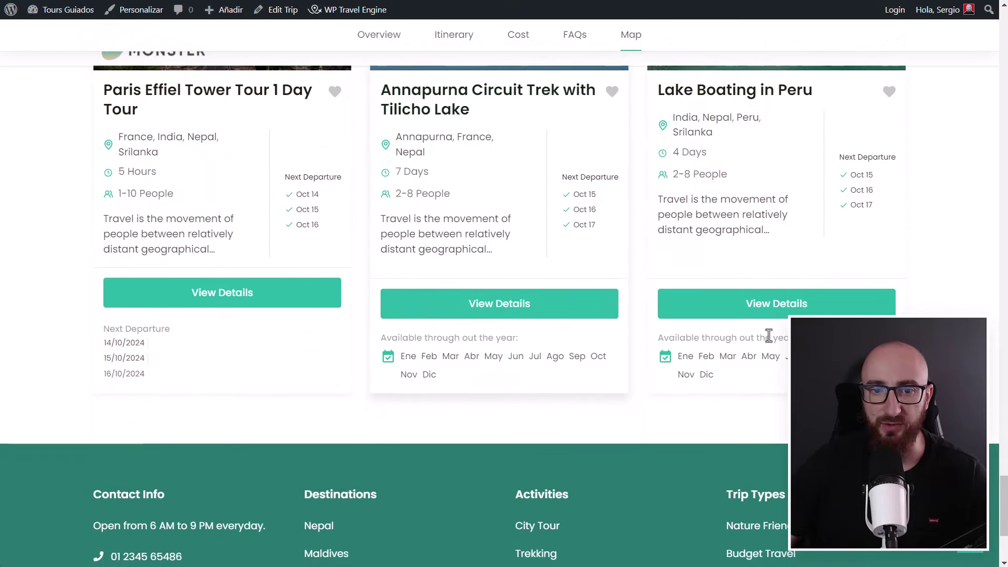
pyautogui.scroll(4, 173, 309)
pyautogui.click(340, 161)
pyautogui.click(340, 161)
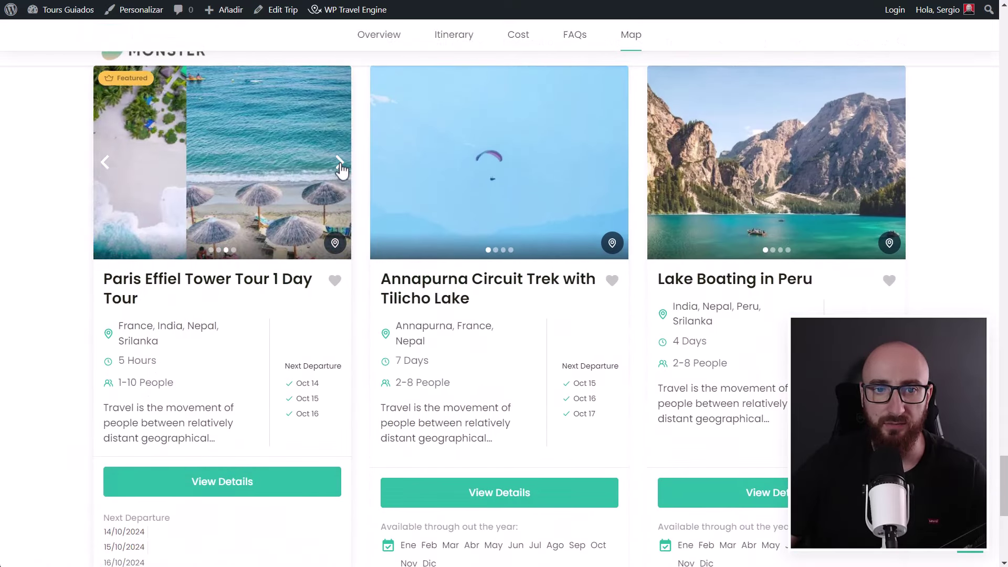
pyautogui.click(340, 162)
pyautogui.click(339, 161)
pyautogui.click(617, 162)
pyautogui.click(617, 162)
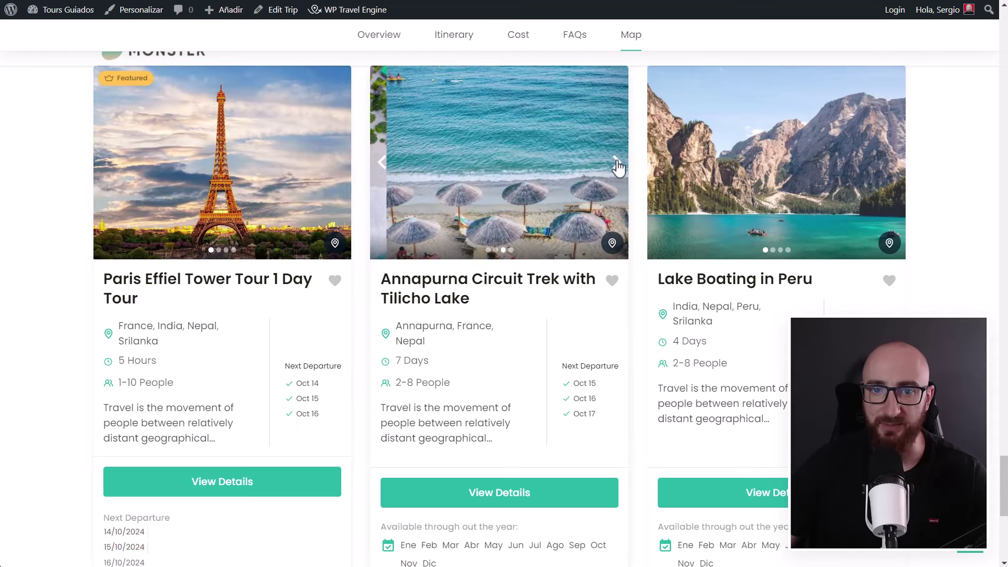
pyautogui.click(617, 163)
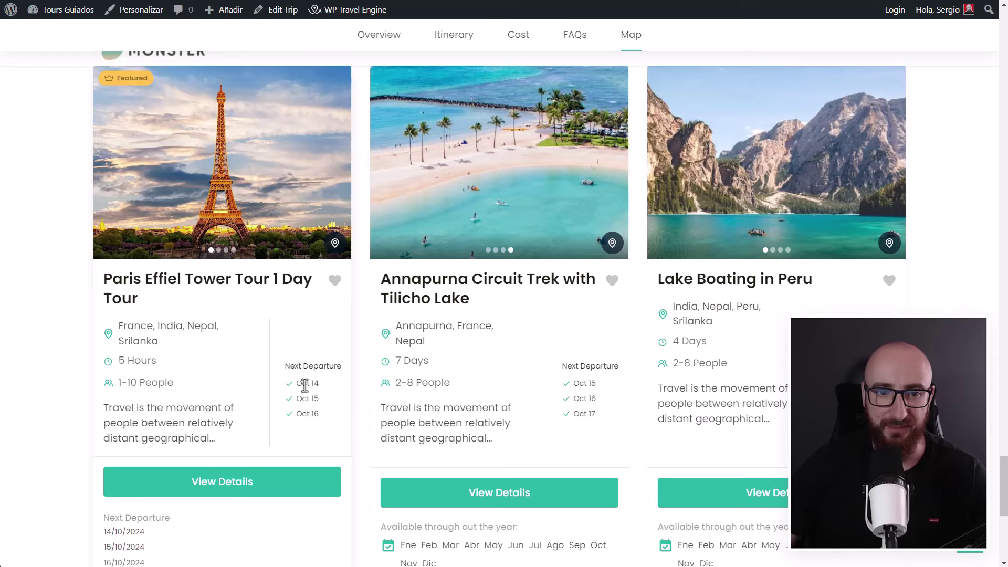
pyautogui.scroll(-3, 139, 363)
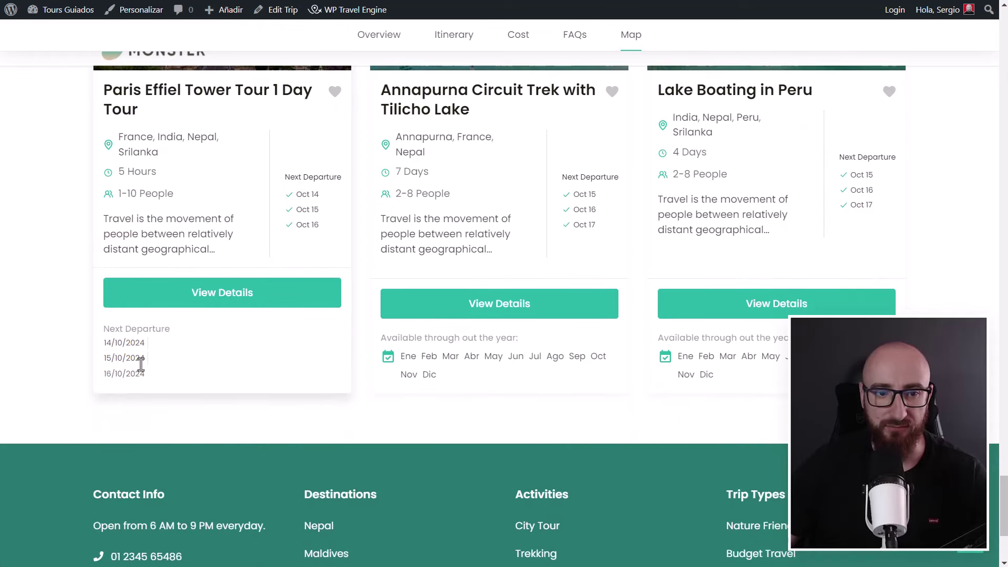
pyautogui.scroll(2, 318, 237)
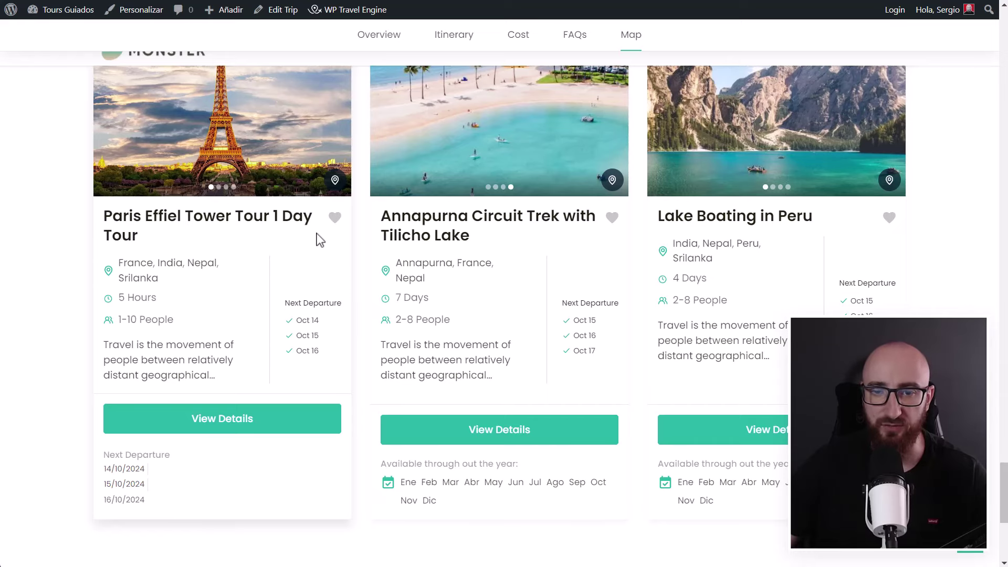
pyautogui.scroll(7, 405, 252)
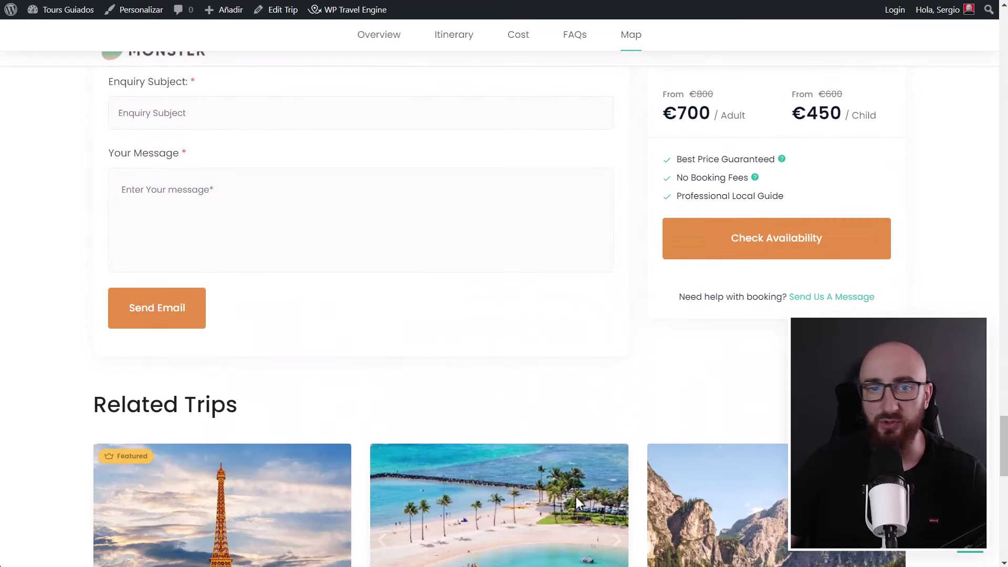
pyautogui.scroll(5, 373, 455)
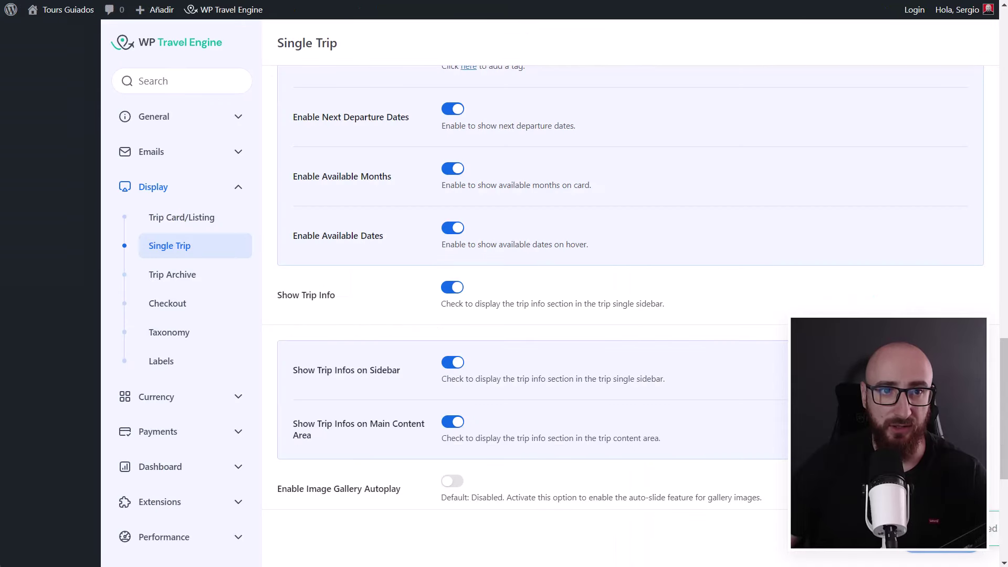
# - Look through the Trip Archive, Checkout, Taxonomy and Custom Labels display settings
pyautogui.click(172, 274)
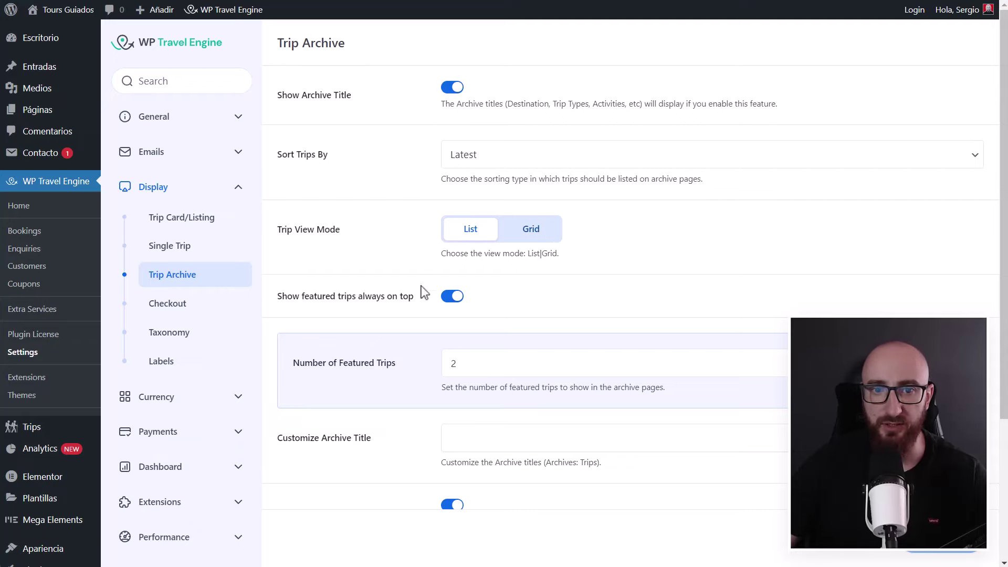
pyautogui.scroll(-3, 478, 269)
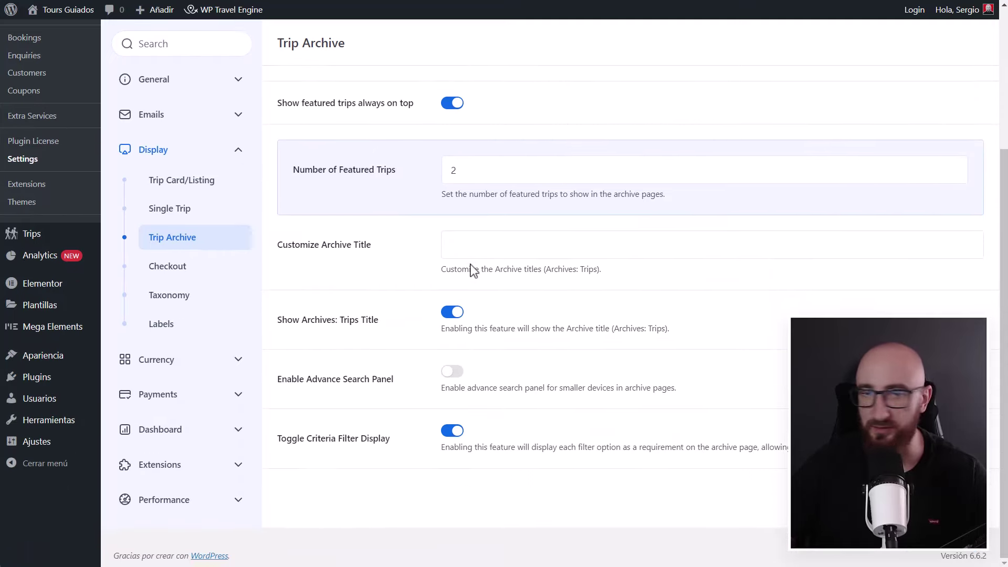
pyautogui.click(169, 268)
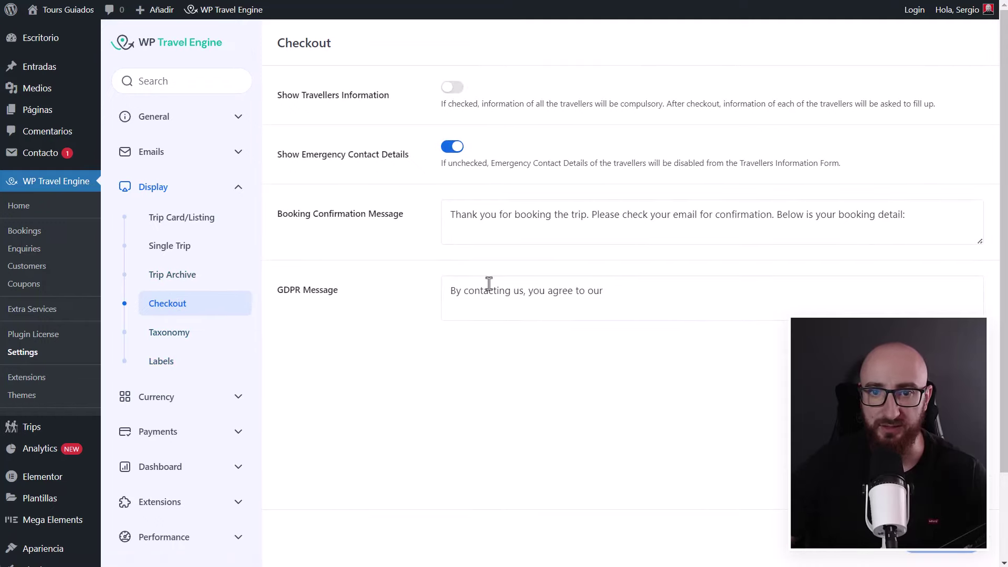
pyautogui.click(167, 334)
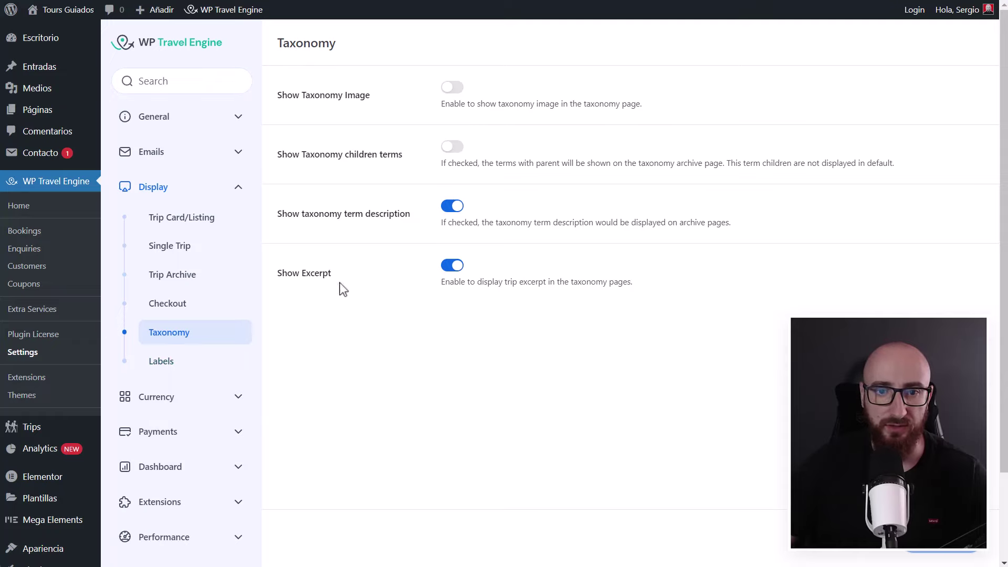
pyautogui.click(158, 367)
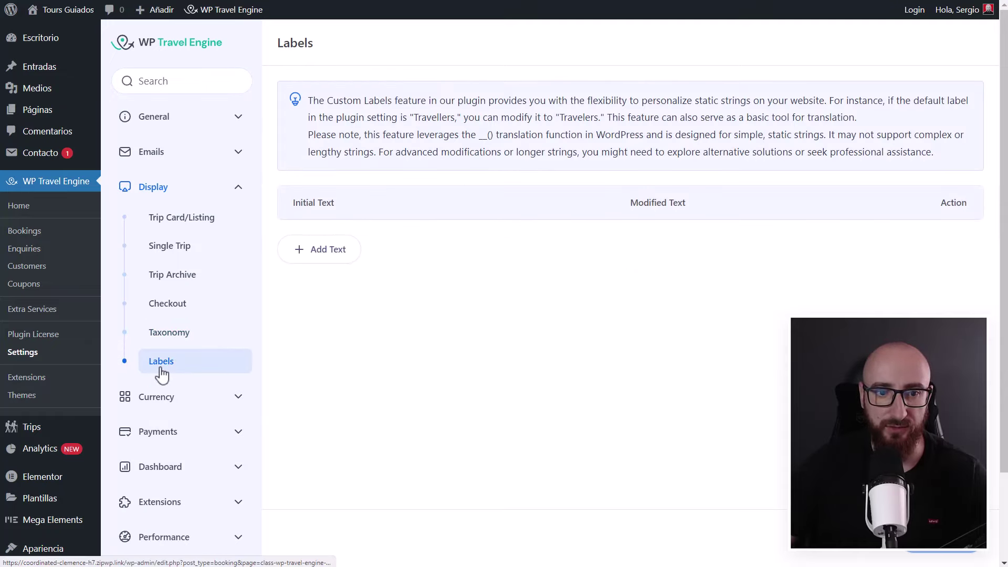
# - Keep Euro as the Payment Currency in the general currency settings
pyautogui.click(216, 395)
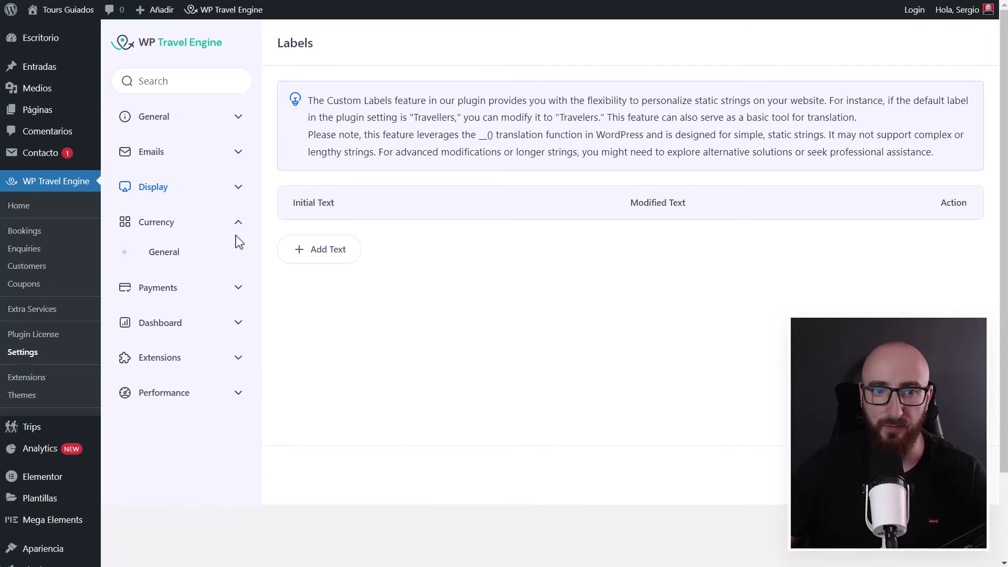
pyautogui.click(182, 252)
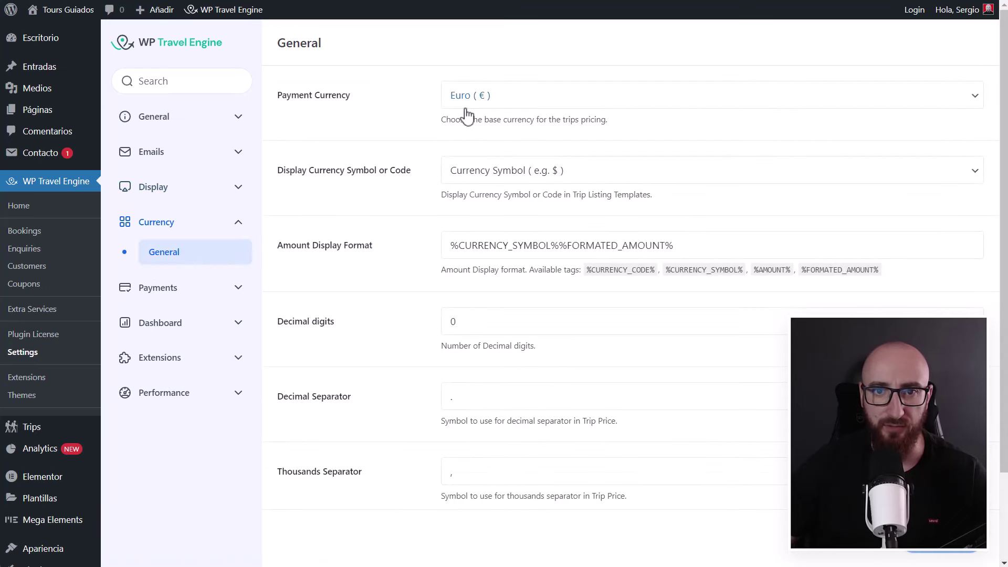
pyautogui.click(540, 100)
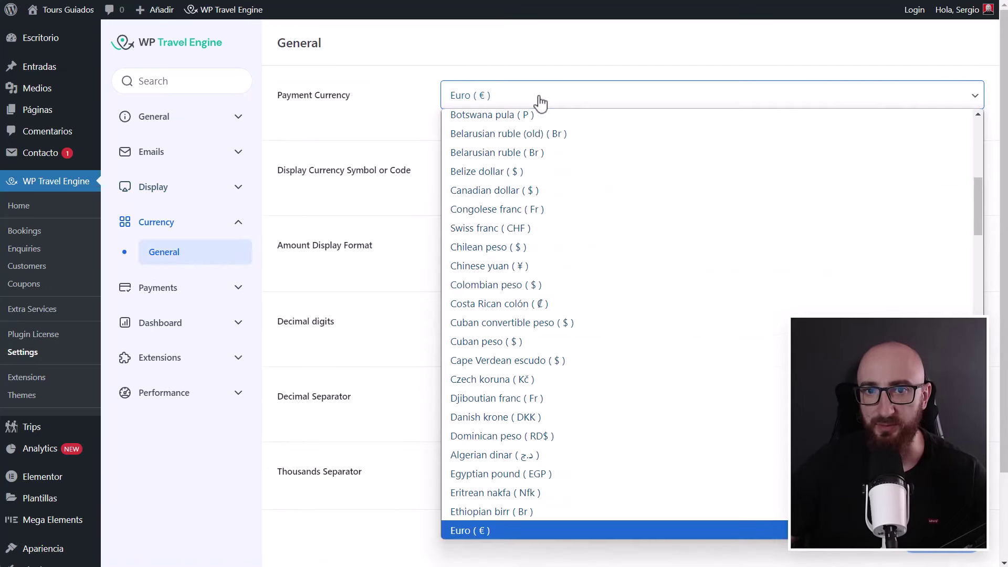
pyautogui.click(411, 108)
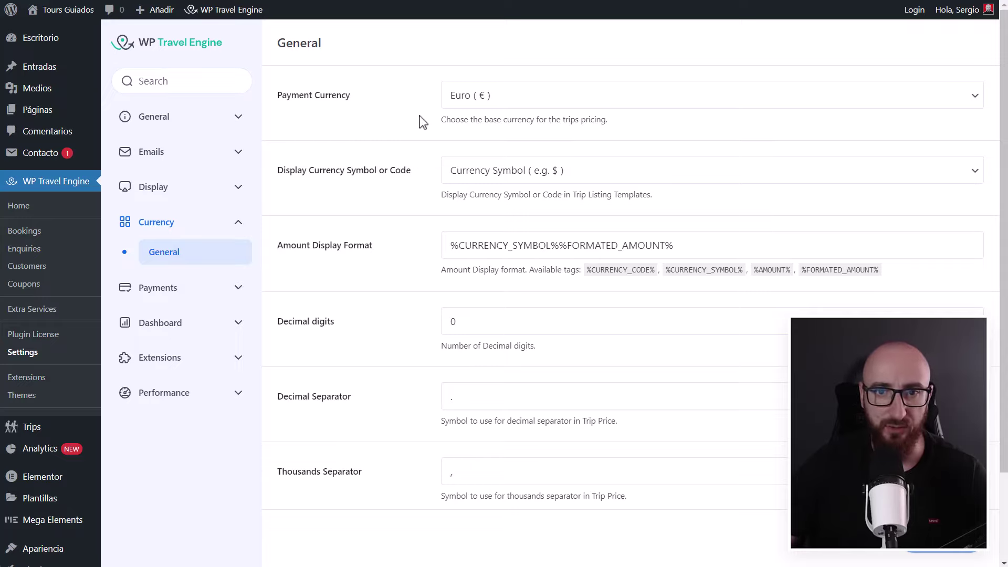
pyautogui.click(210, 291)
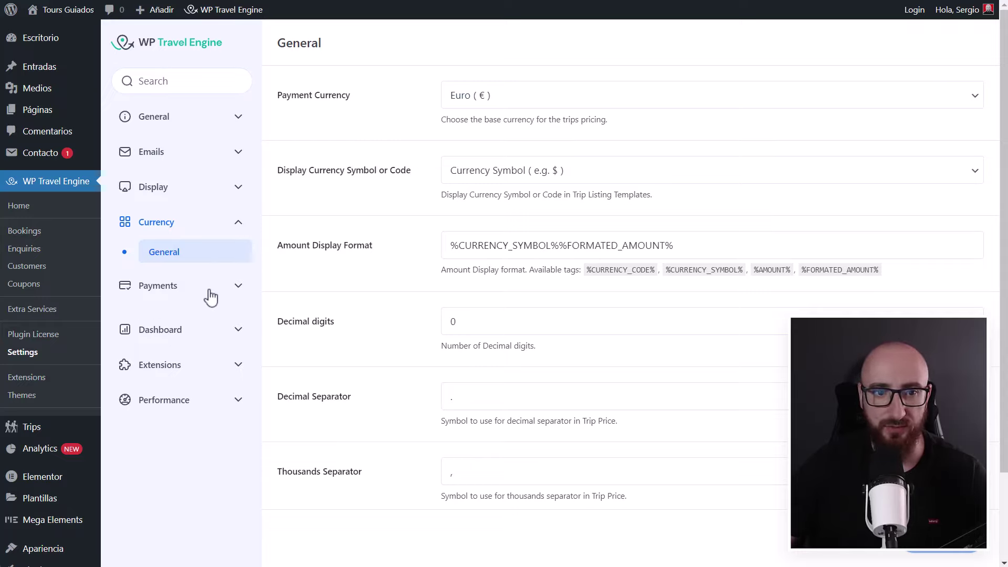
pyautogui.click(195, 294)
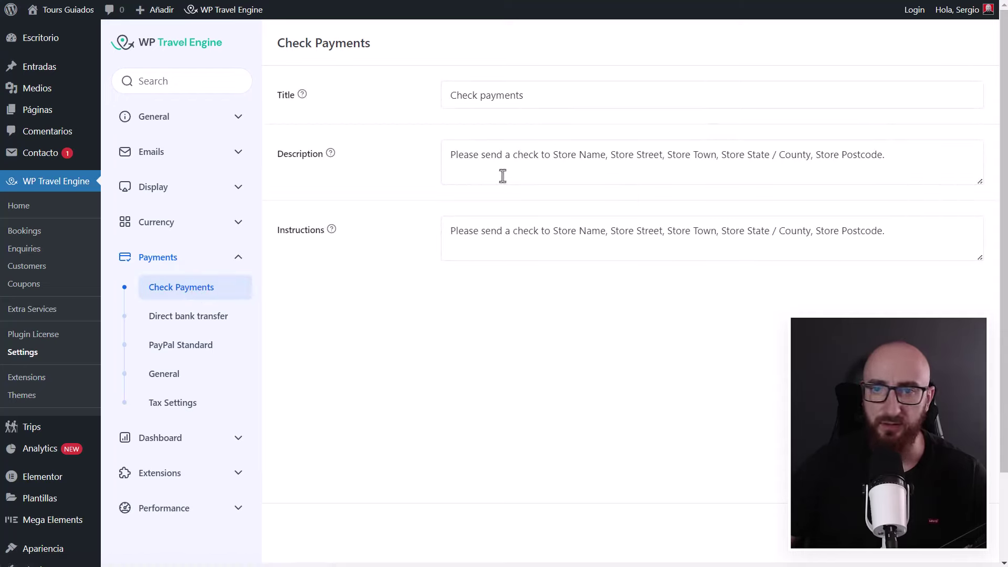
# - Review the Check Payments, Direct bank transfer and PayPal Standard gateway settings
pyautogui.moveTo(890, 158); pyautogui.dragTo(450, 168)
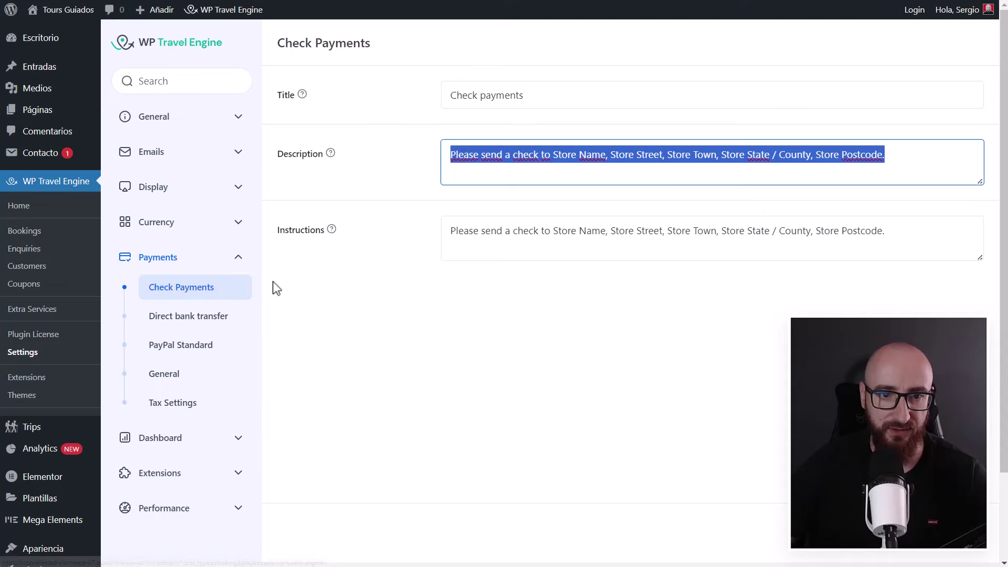
pyautogui.click(196, 315)
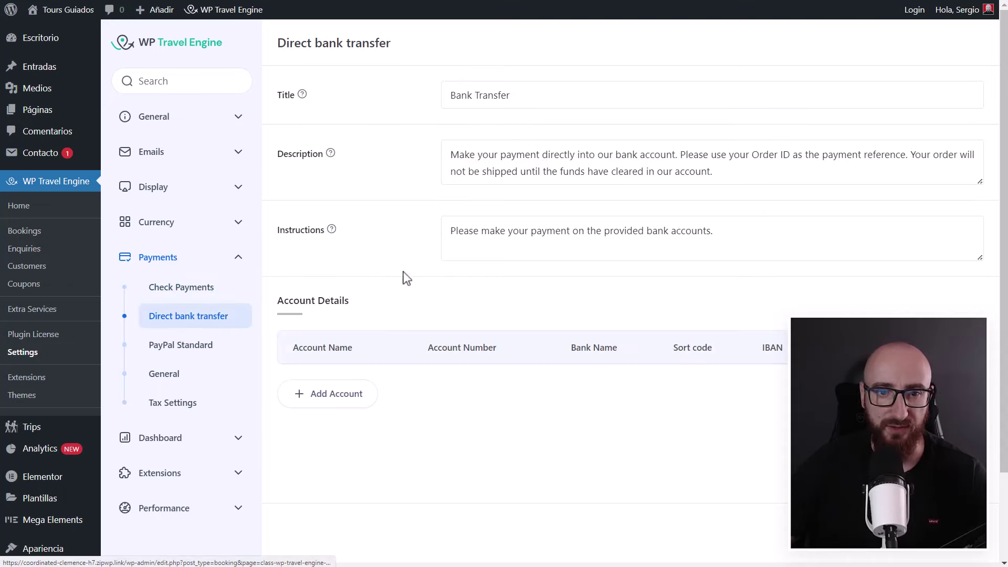
pyautogui.click(363, 403)
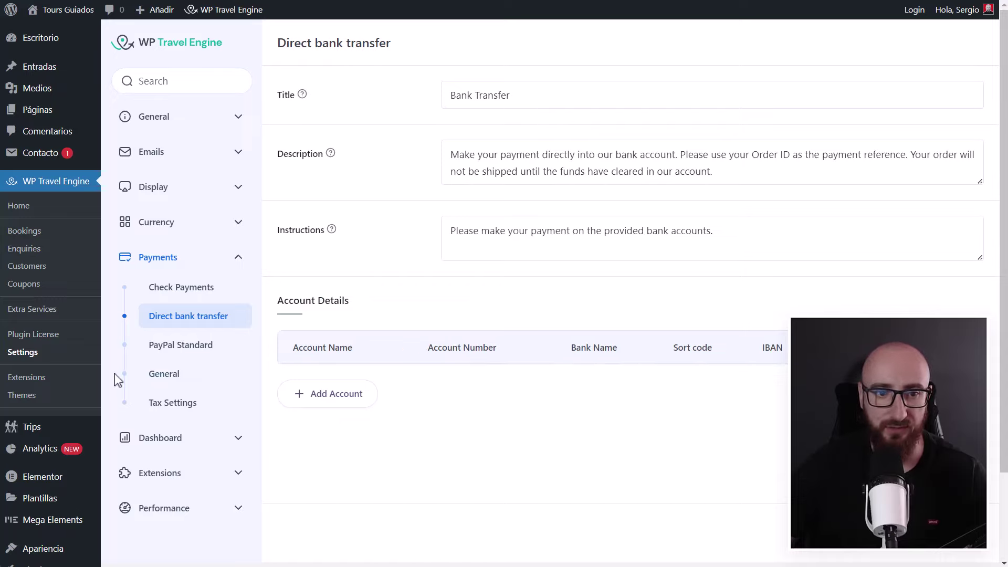
pyautogui.click(203, 348)
pyautogui.moveTo(324, 111)
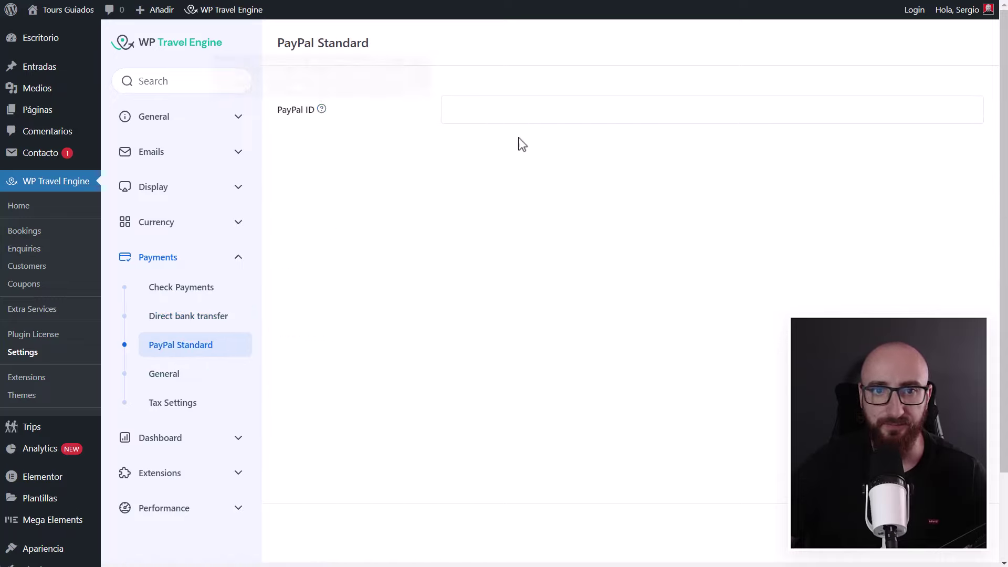
# - Enable the PayPal Standard gateway in the general payment gateway settings
pyautogui.click(158, 374)
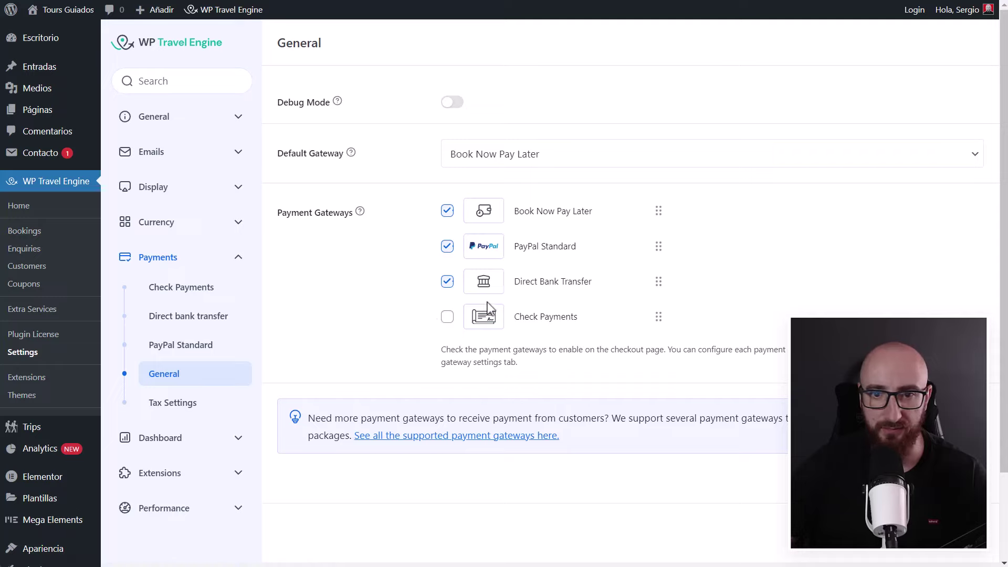
pyautogui.moveTo(519, 320); pyautogui.dragTo(593, 320)
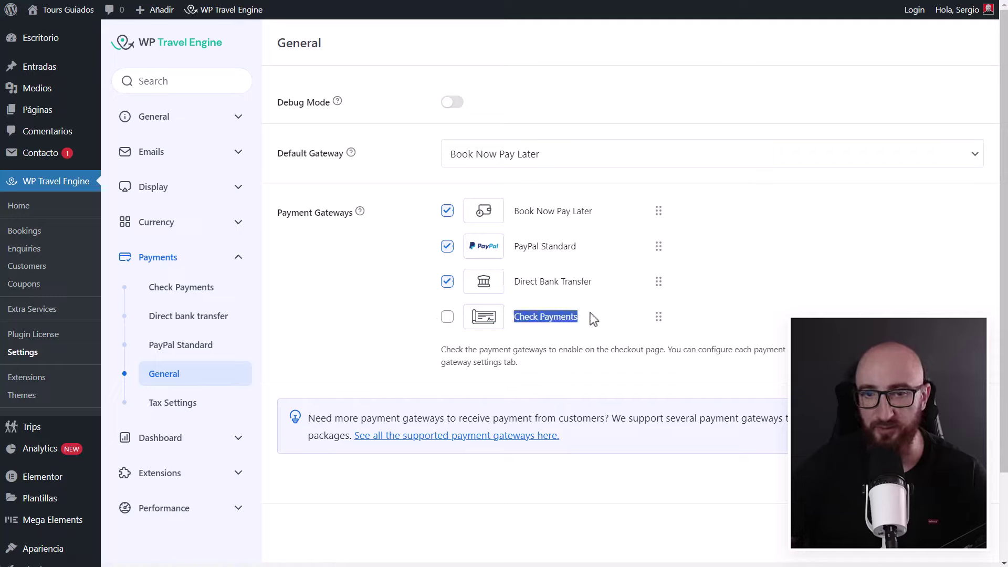
pyautogui.click(447, 246)
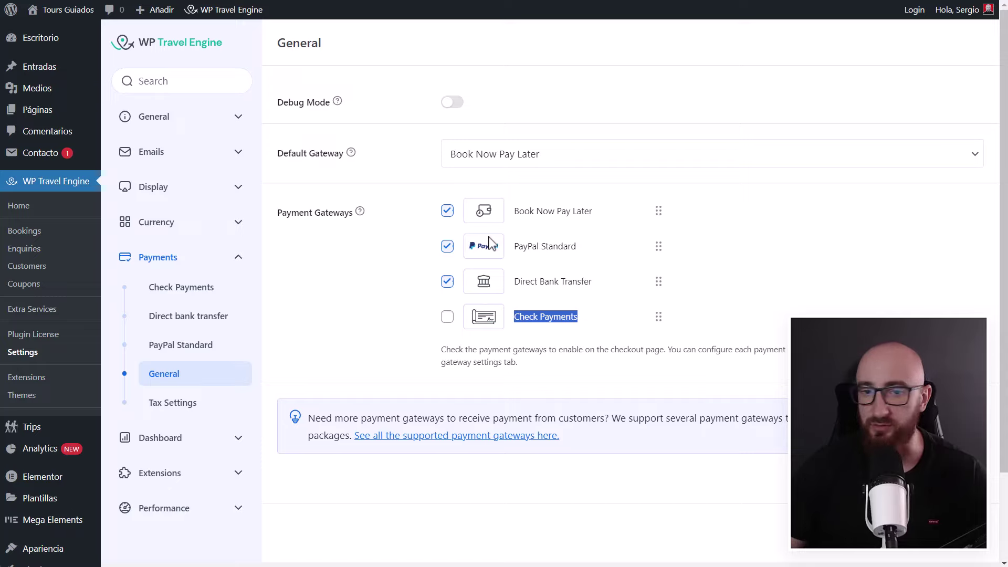
pyautogui.click(185, 406)
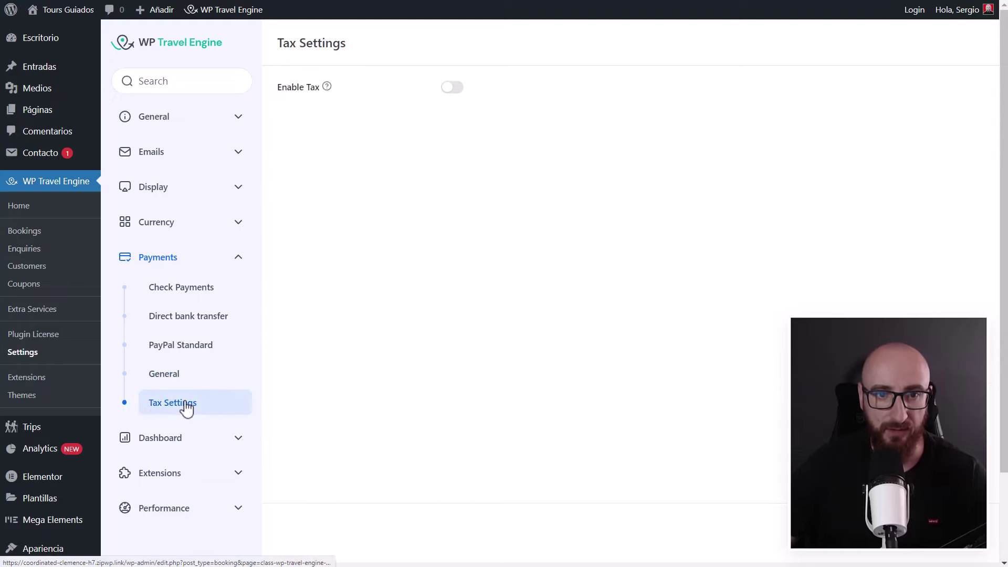
# - Enable tax with a 21% tax percentage, inclusive of trip prices
pyautogui.click(451, 90)
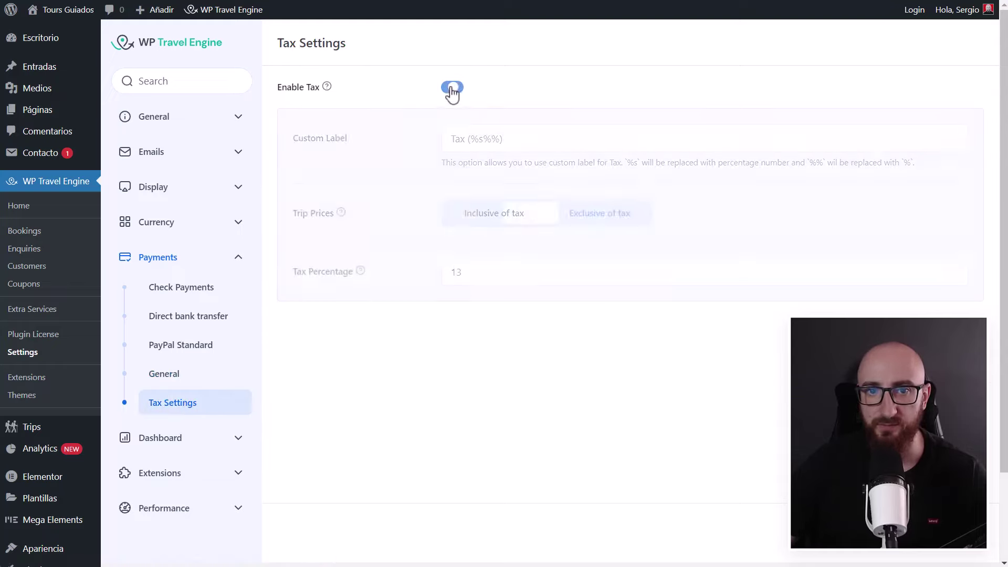
pyautogui.doubleClick(458, 272)
pyautogui.moveTo(360, 277)
pyautogui.write('2')
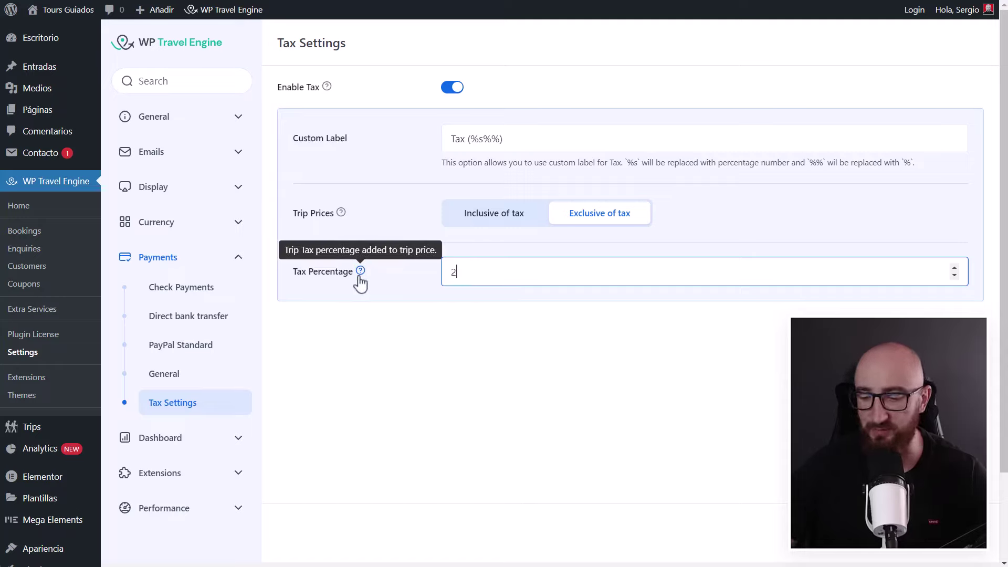
pyautogui.write('1')
pyautogui.click(708, 376)
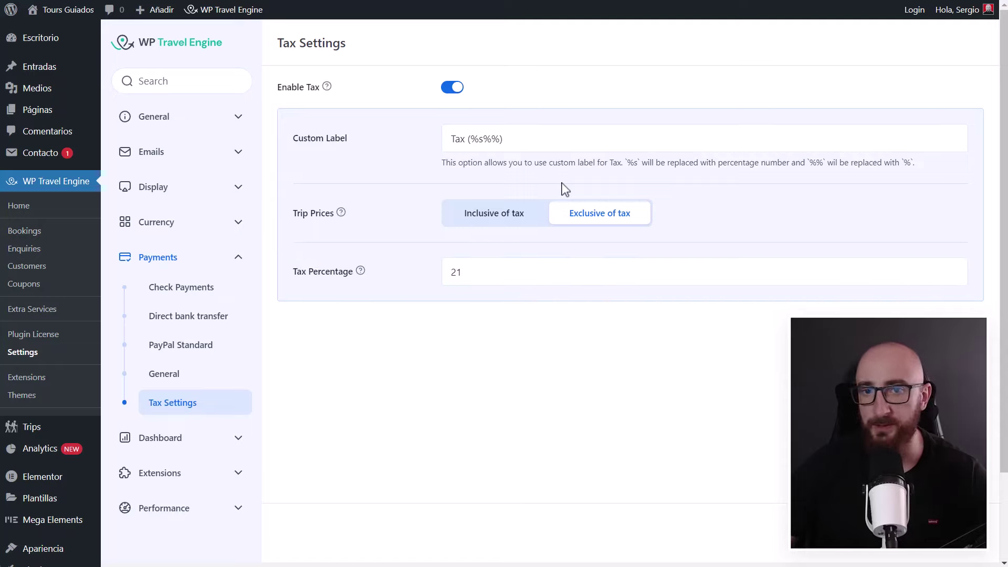
pyautogui.click(488, 222)
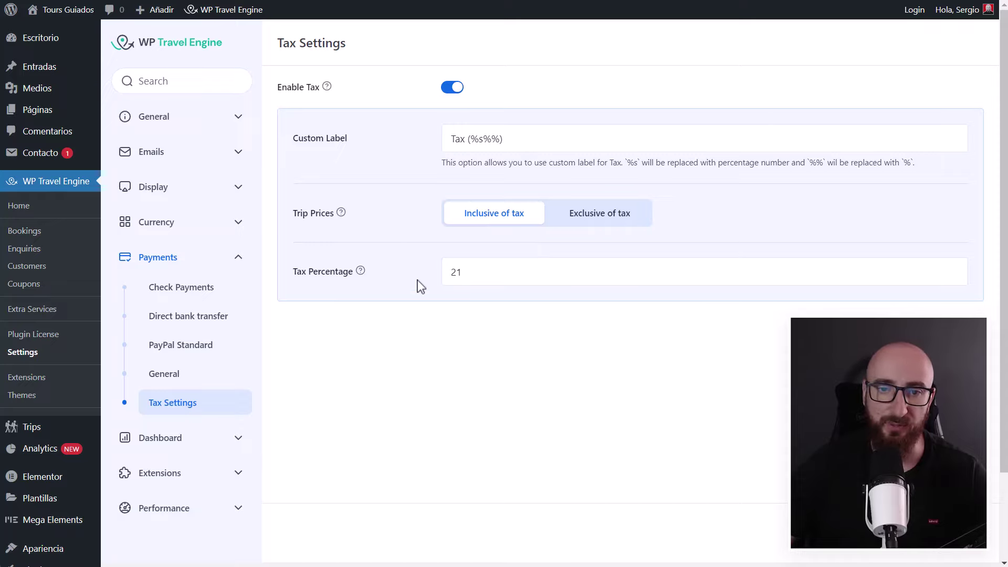
pyautogui.press('Tab')
pyautogui.click(403, 224)
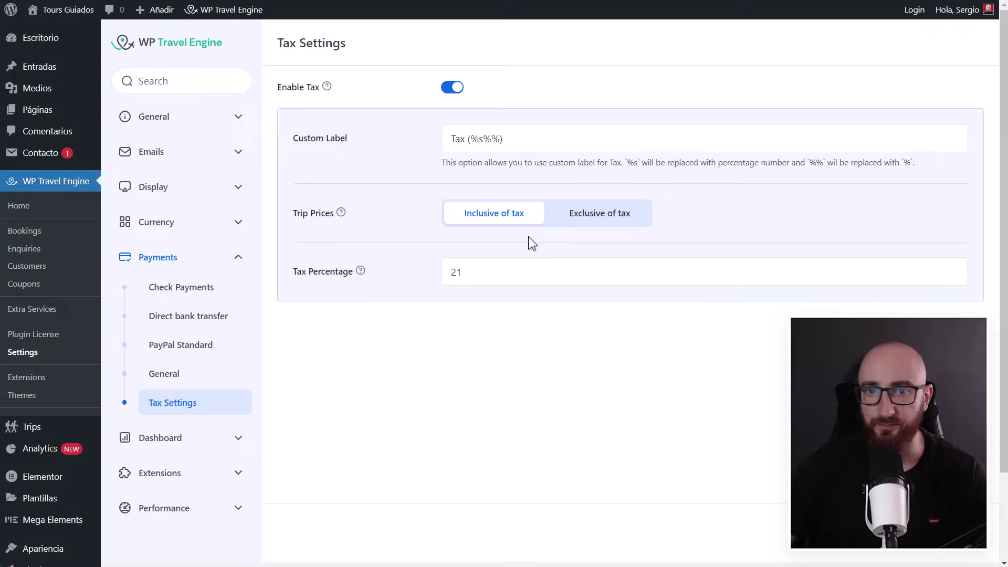
# - Switch tax back off and view the User Dashboard settings
pyautogui.click(453, 87)
pyautogui.click(225, 439)
pyautogui.click(198, 327)
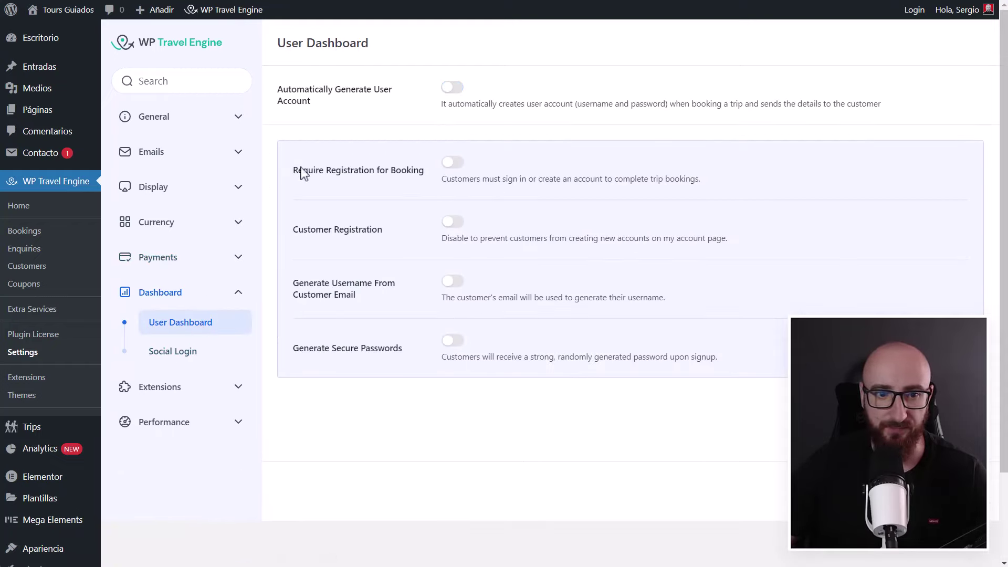
# - Toggle automatic user account creation when booking in the User Dashboard settings
pyautogui.click(454, 88)
pyautogui.moveTo(439, 105); pyautogui.dragTo(597, 105)
pyautogui.click(597, 104)
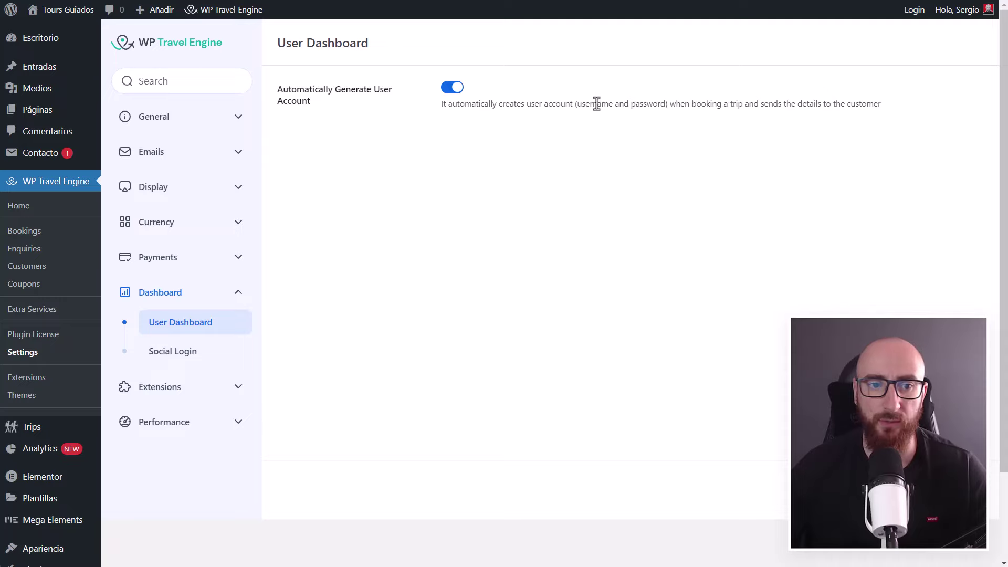
# - Enable Social Login, leaving Google and Facebook login disabled
pyautogui.click(164, 357)
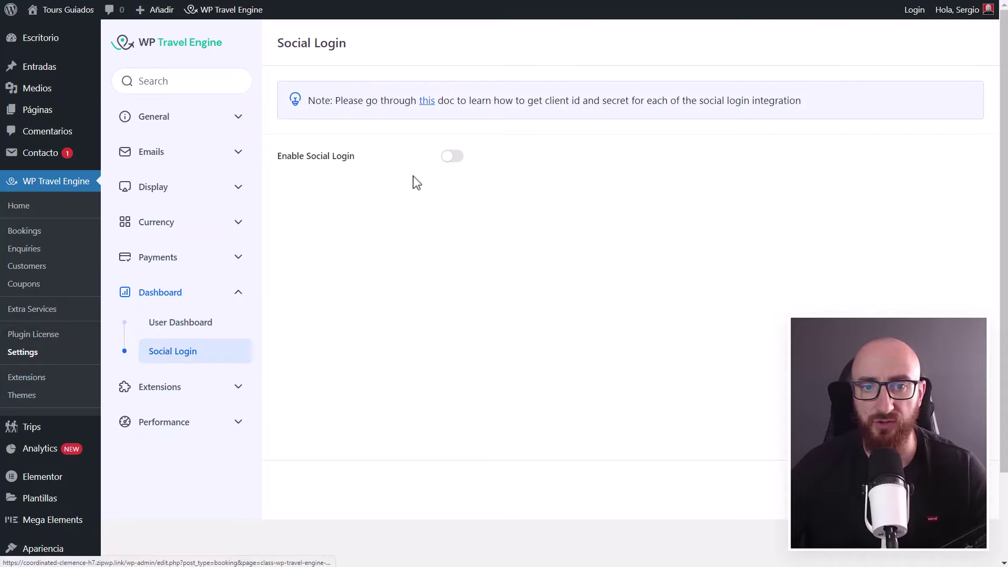
pyautogui.click(453, 158)
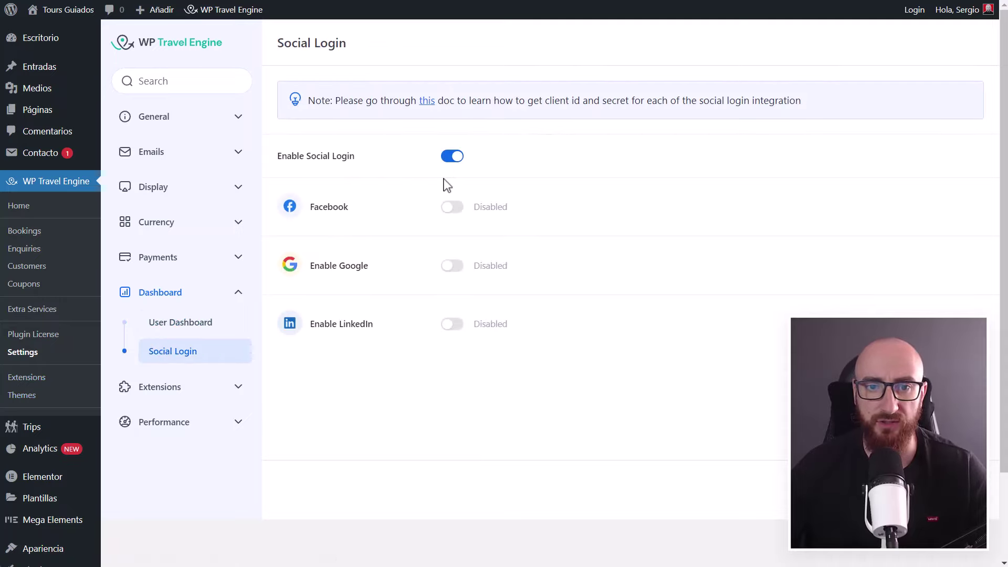
pyautogui.click(454, 267)
pyautogui.click(456, 268)
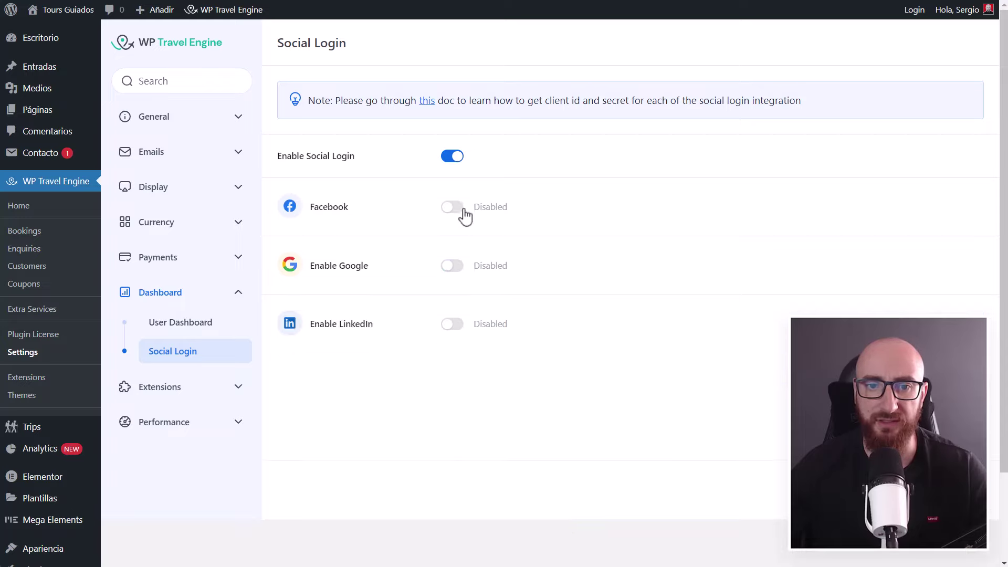
pyautogui.click(461, 210)
pyautogui.click(462, 211)
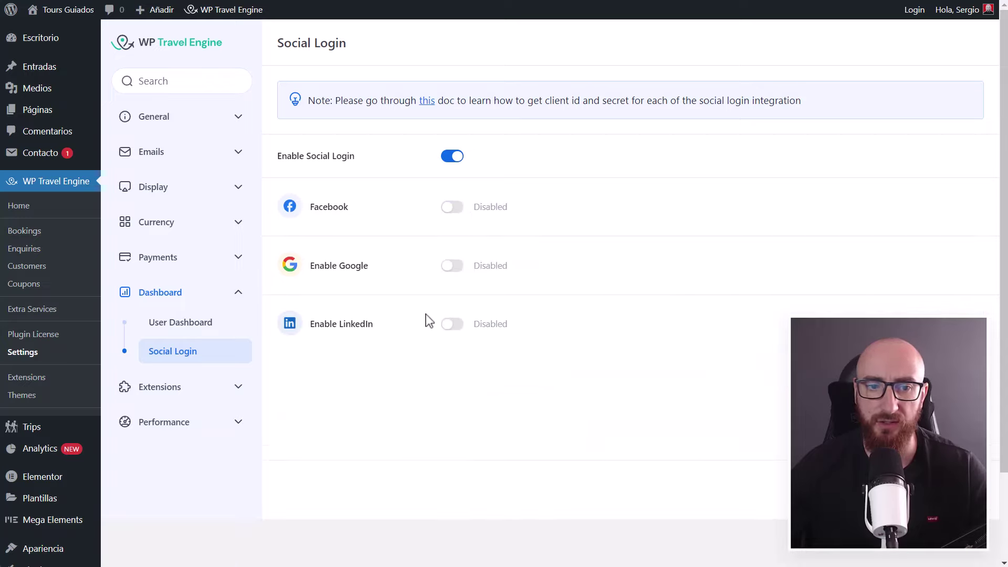
pyautogui.click(226, 395)
pyautogui.scroll(-1, 196, 389)
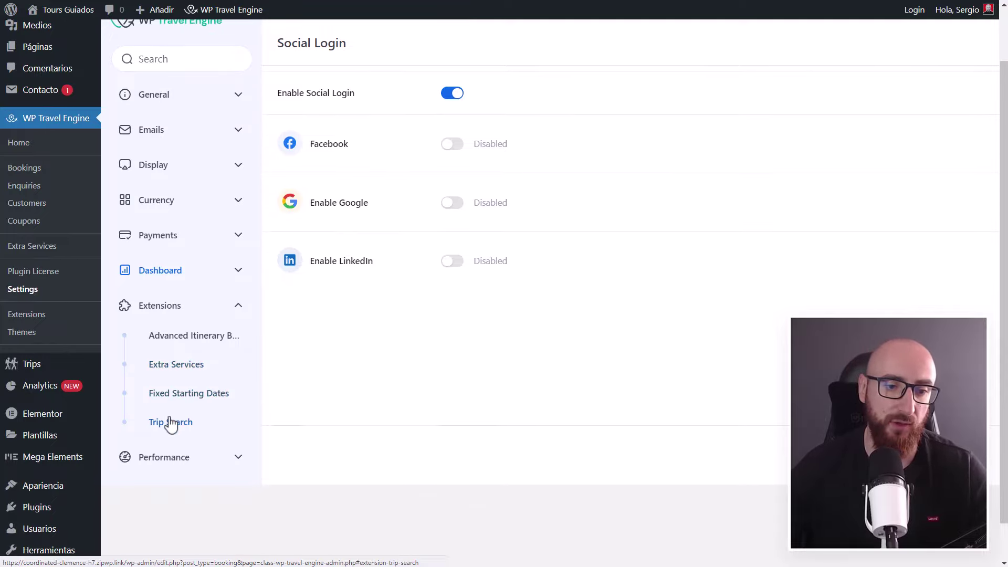
# - Review the Advanced Itinerary Builder's four sleep modes and elevation chart options, then open Extra Services settings
pyautogui.click(192, 342)
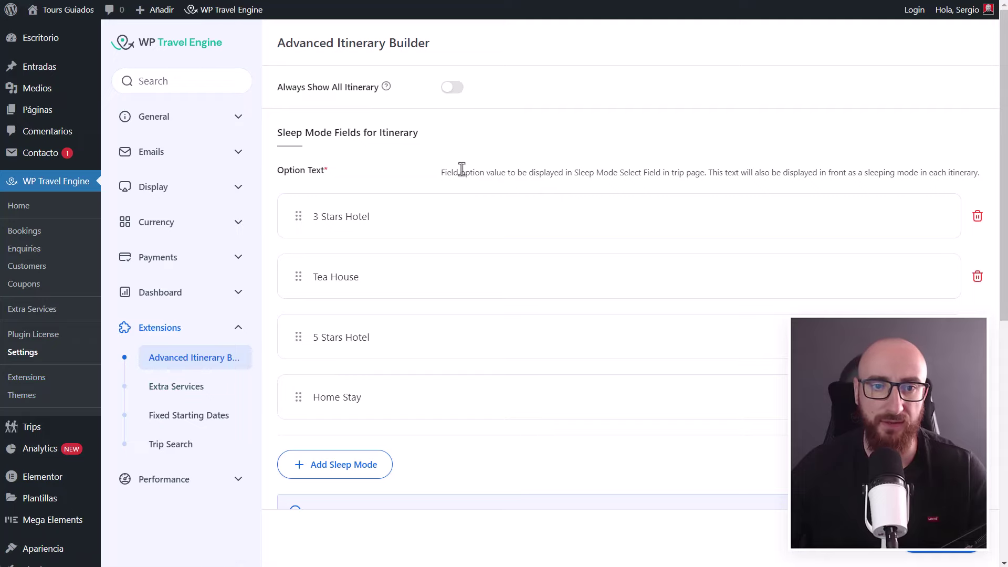
pyautogui.scroll(-3, 457, 184)
pyautogui.scroll(1, 399, 195)
pyautogui.scroll(2, 372, 192)
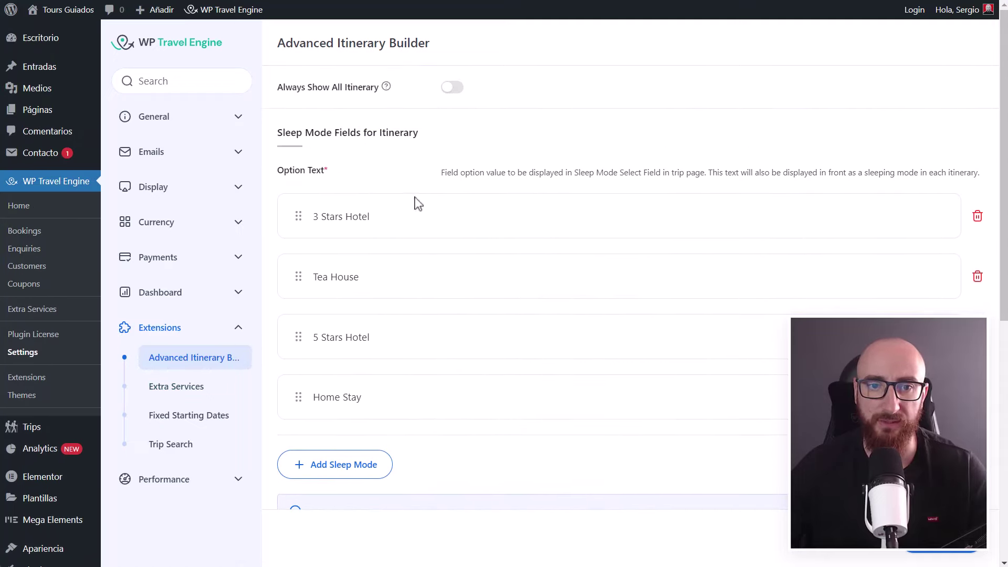
pyautogui.scroll(-7, 424, 203)
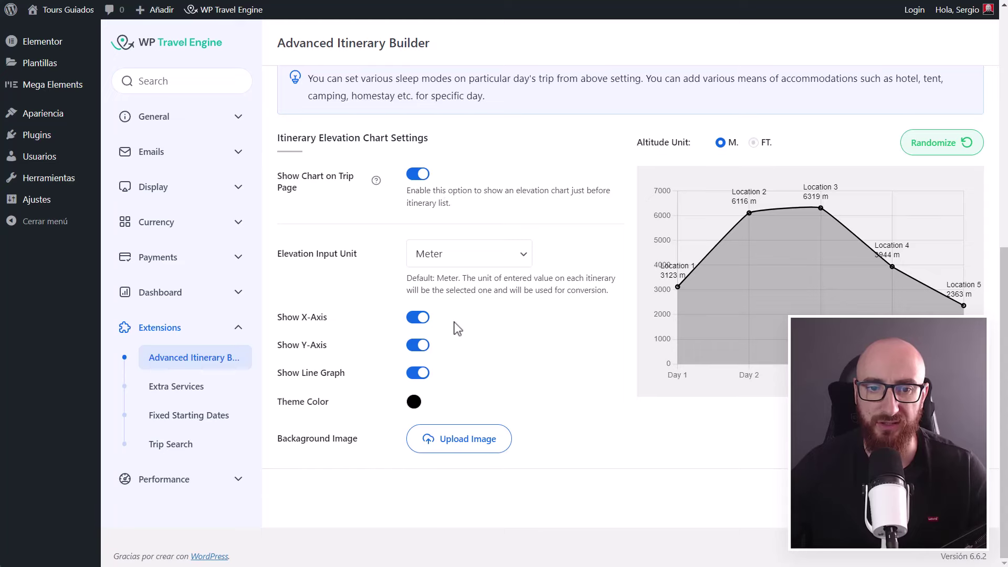
pyautogui.scroll(3, 508, 336)
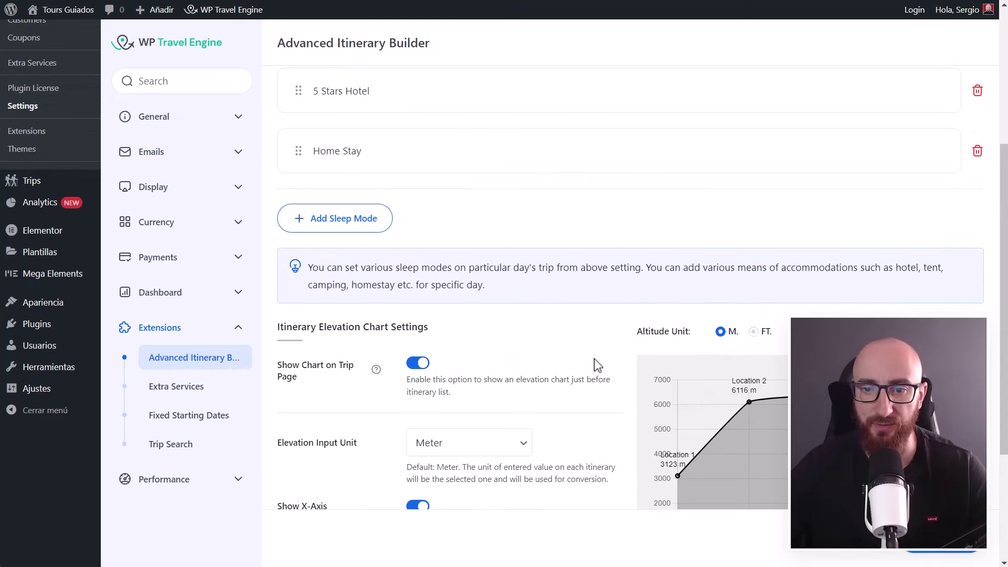
pyautogui.scroll(2, 490, 358)
pyautogui.scroll(-4, 375, 483)
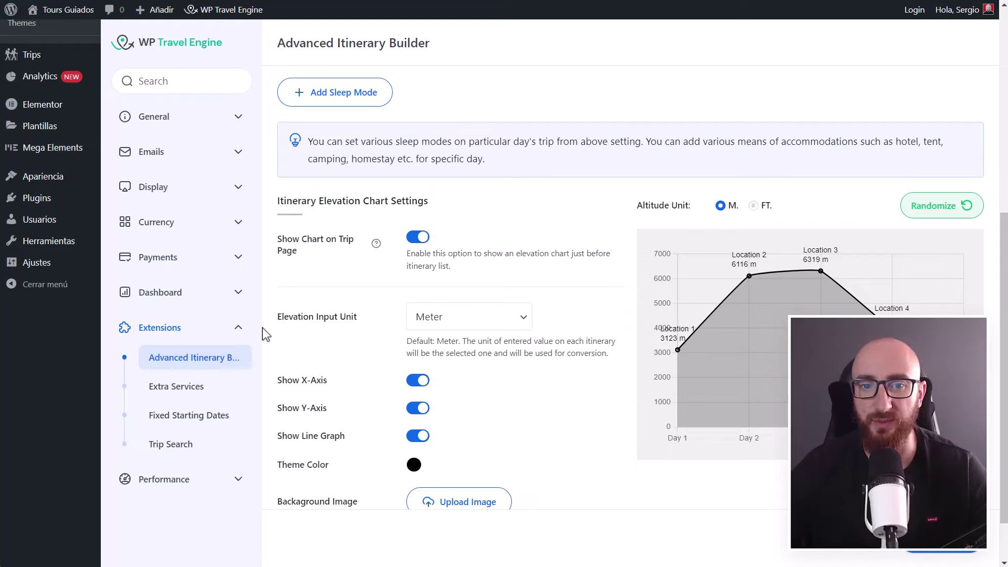
pyautogui.click(196, 387)
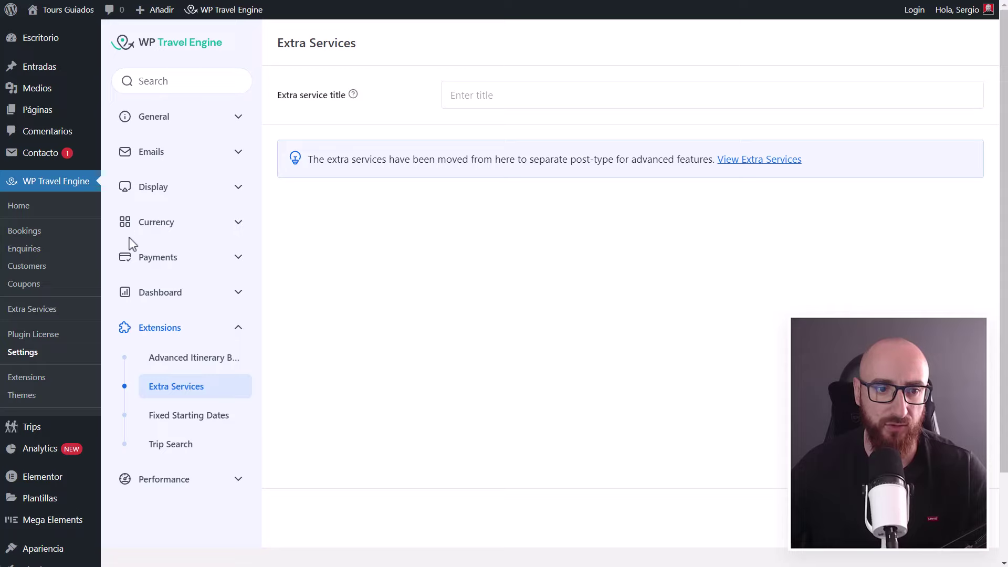
# - Start a new untitled extra service draft from View Extra Services
pyautogui.click(46, 314)
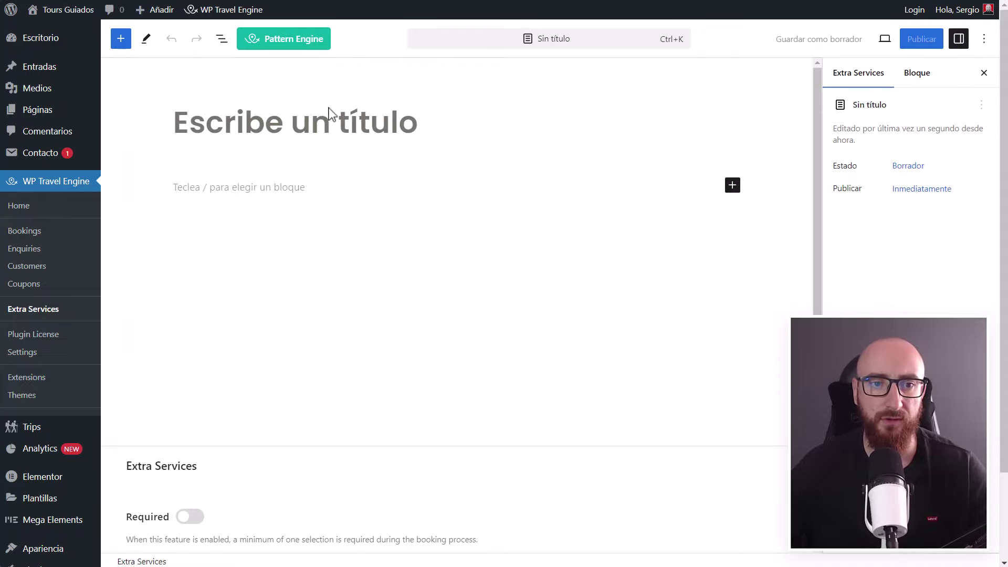
pyautogui.scroll(-2, 218, 144)
pyautogui.scroll(-3, 164, 298)
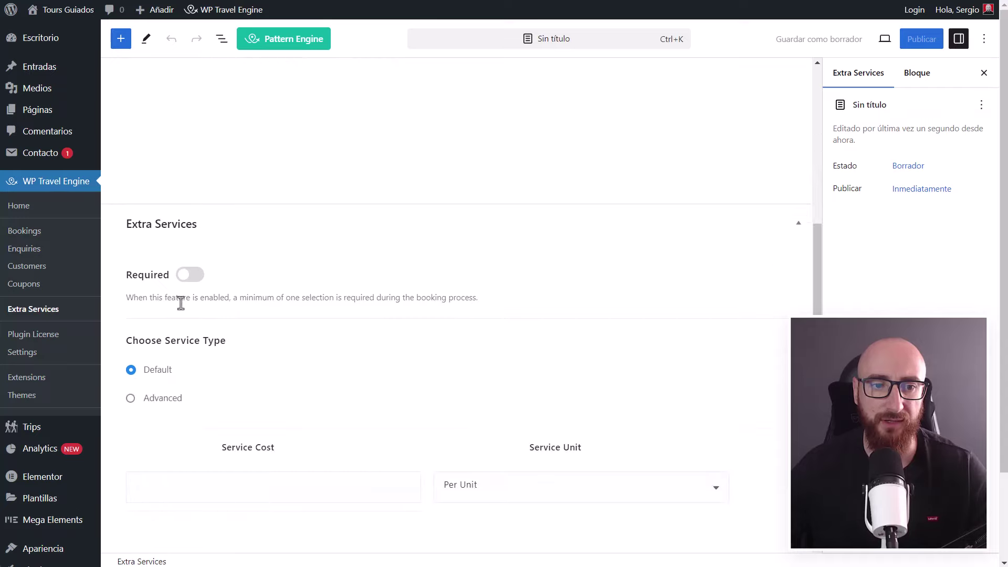
# - Leave Required off and set the extra service's type to Advanced
pyautogui.click(201, 280)
pyautogui.click(200, 280)
pyautogui.scroll(-2, 153, 396)
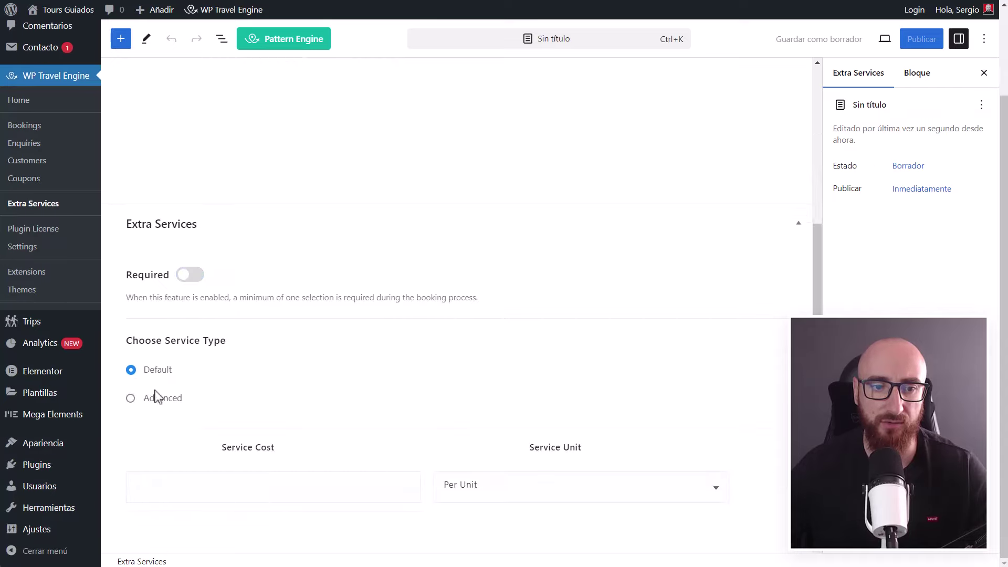
pyautogui.click(471, 488)
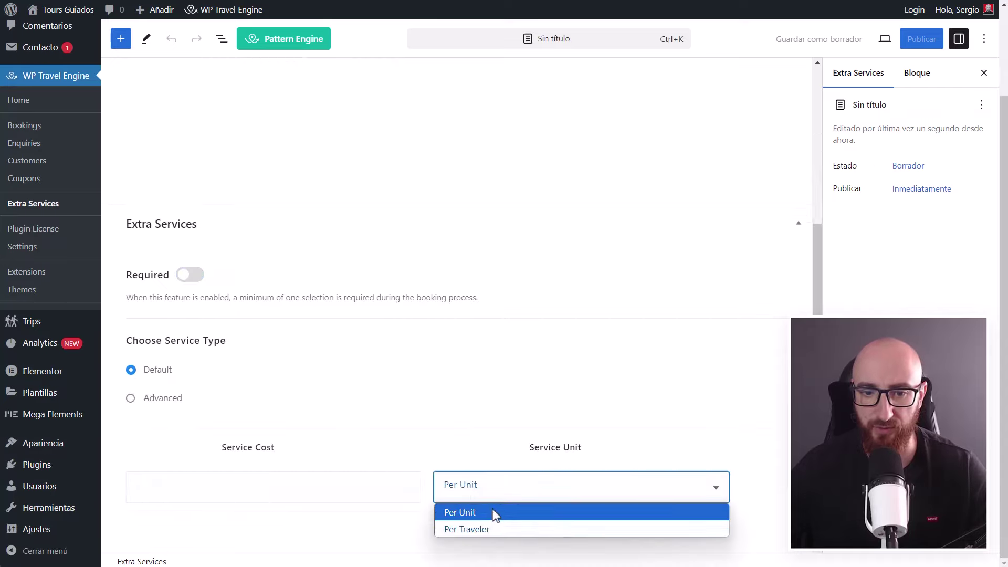
pyautogui.click(166, 405)
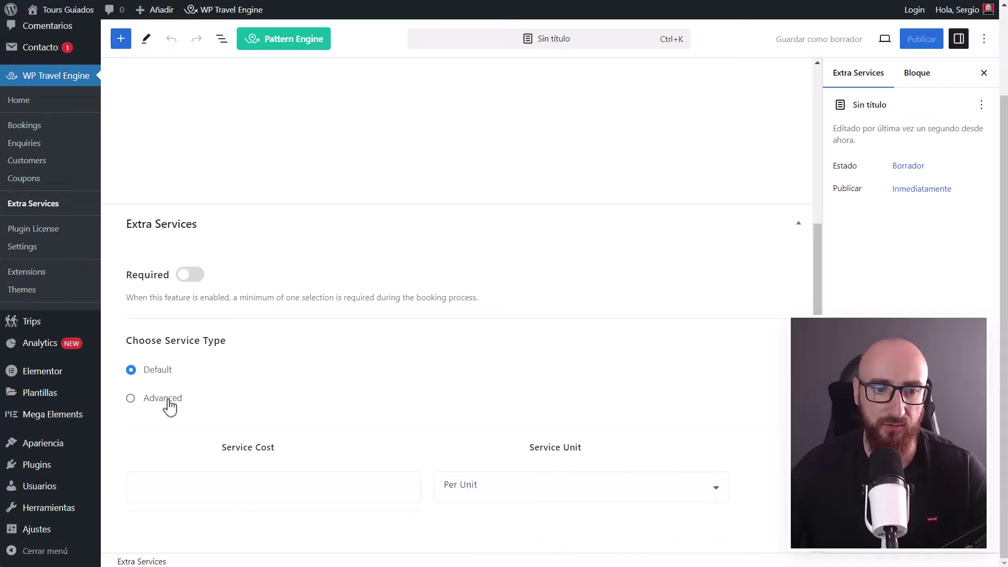
pyautogui.click(164, 400)
pyautogui.scroll(-8, 182, 389)
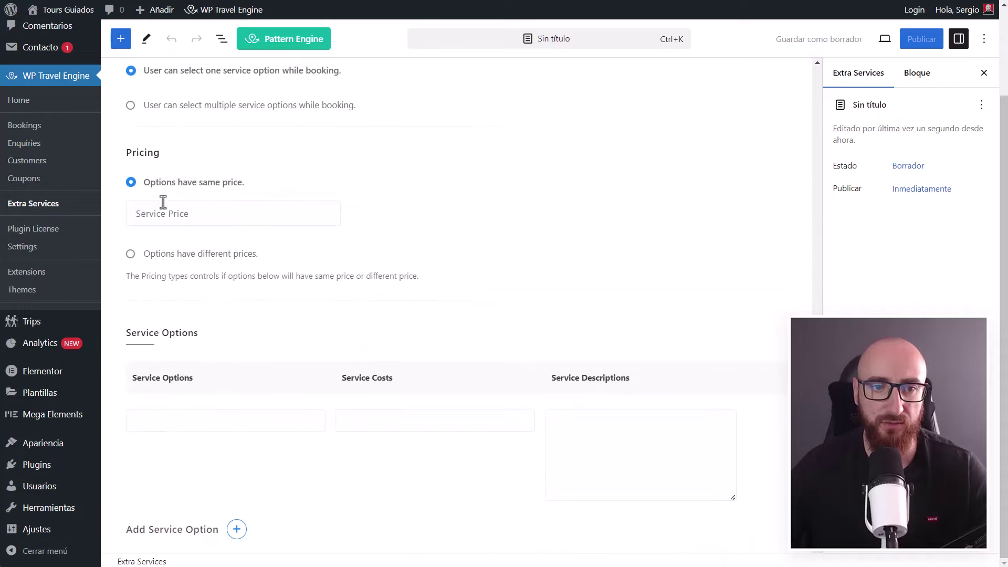
pyautogui.scroll(3, 267, 272)
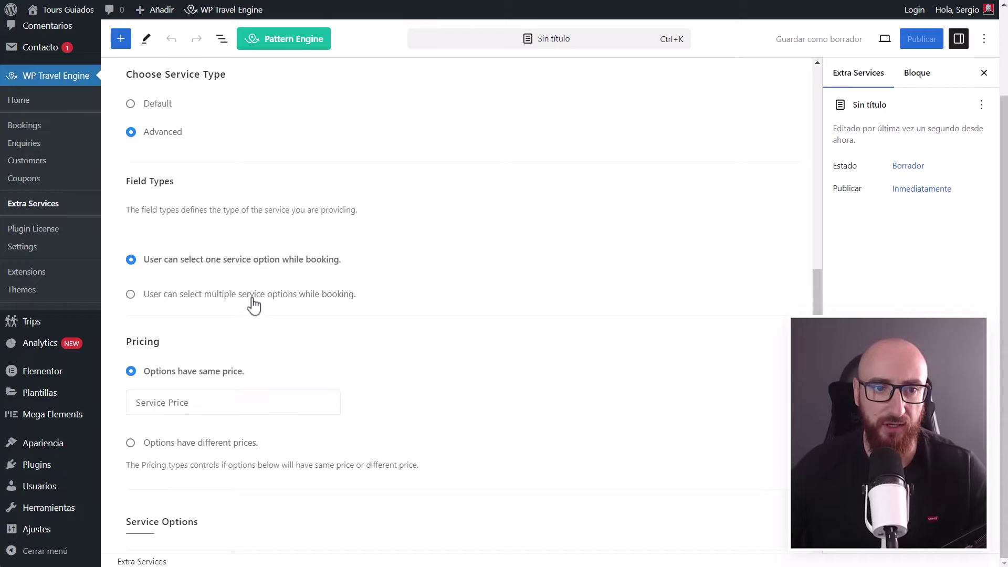
pyautogui.scroll(9, 376, 272)
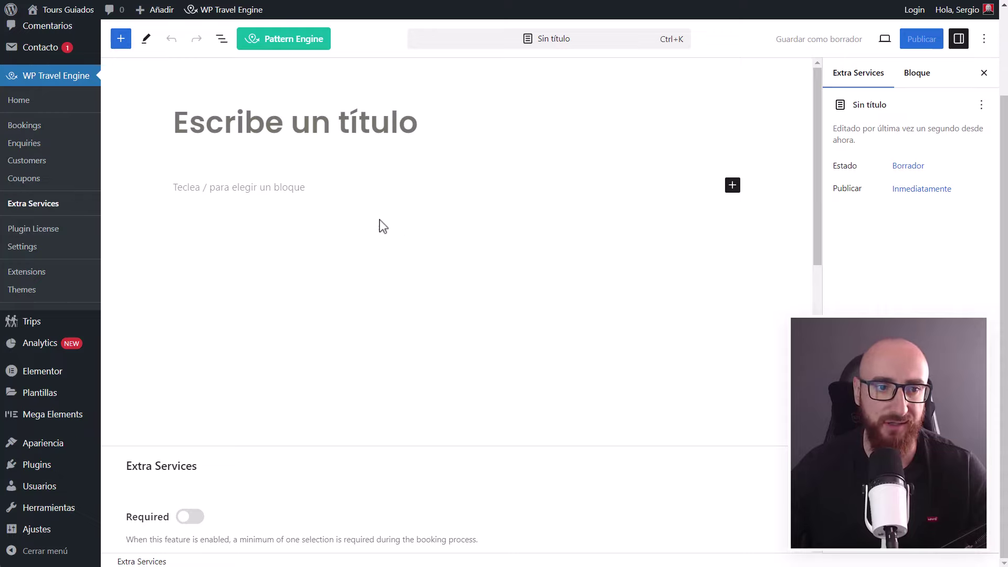
# - Open Extensions > Fixed Starting Dates and review its enabled FSD columns and dates list layout
pyautogui.click(33, 254)
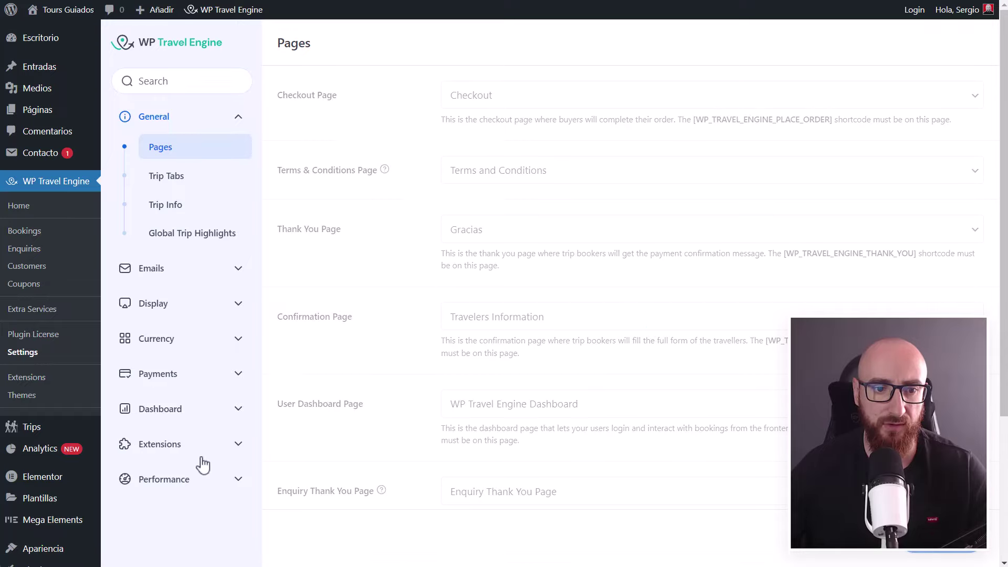
pyautogui.click(212, 447)
pyautogui.click(181, 391)
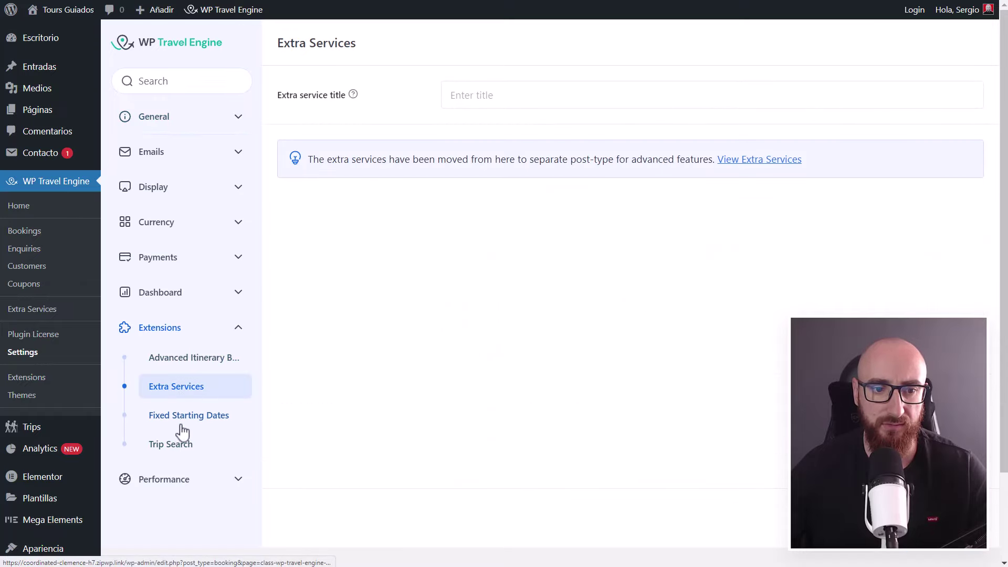
pyautogui.click(189, 417)
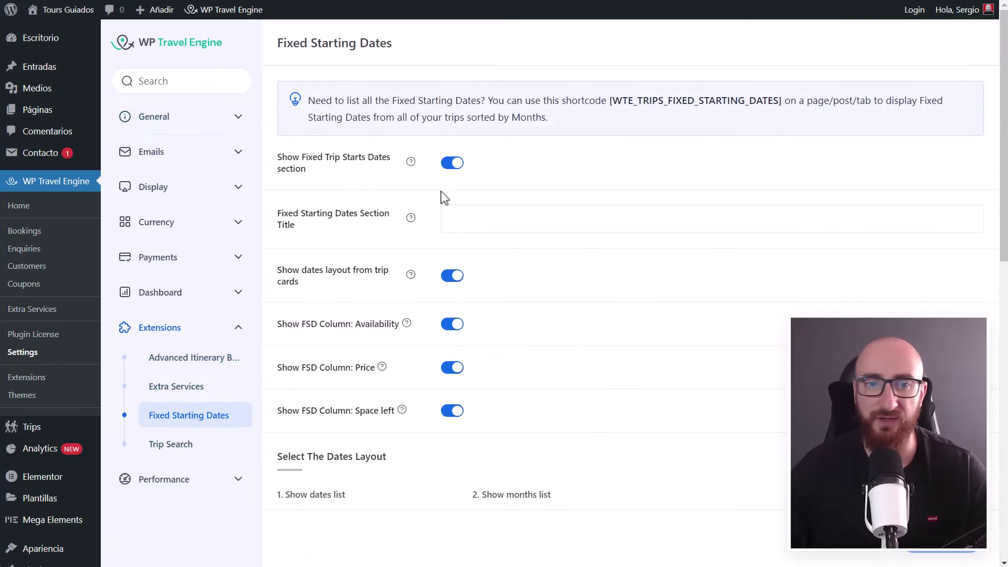
pyautogui.scroll(-10, 428, 216)
pyautogui.scroll(7, 428, 216)
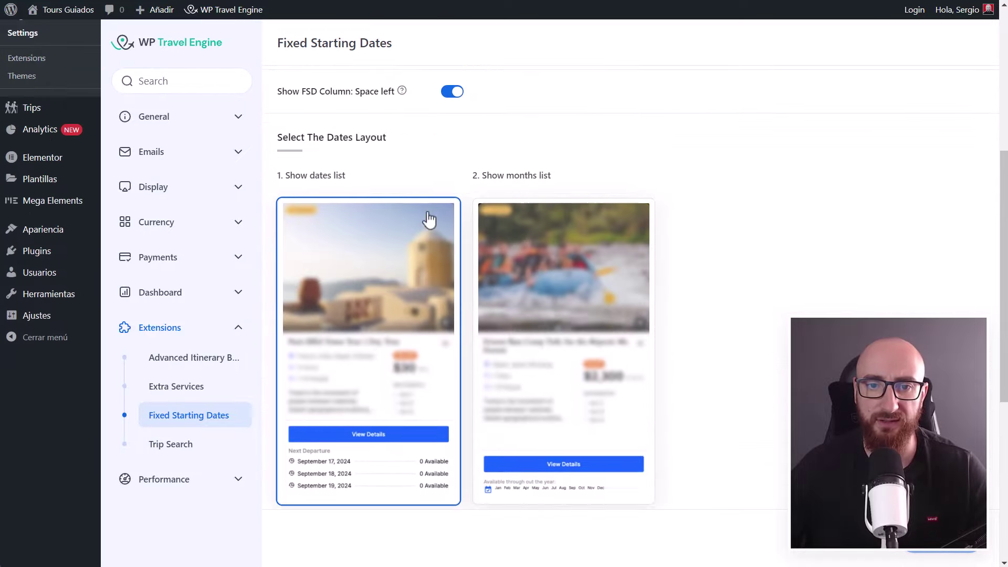
pyautogui.scroll(-8, 469, 241)
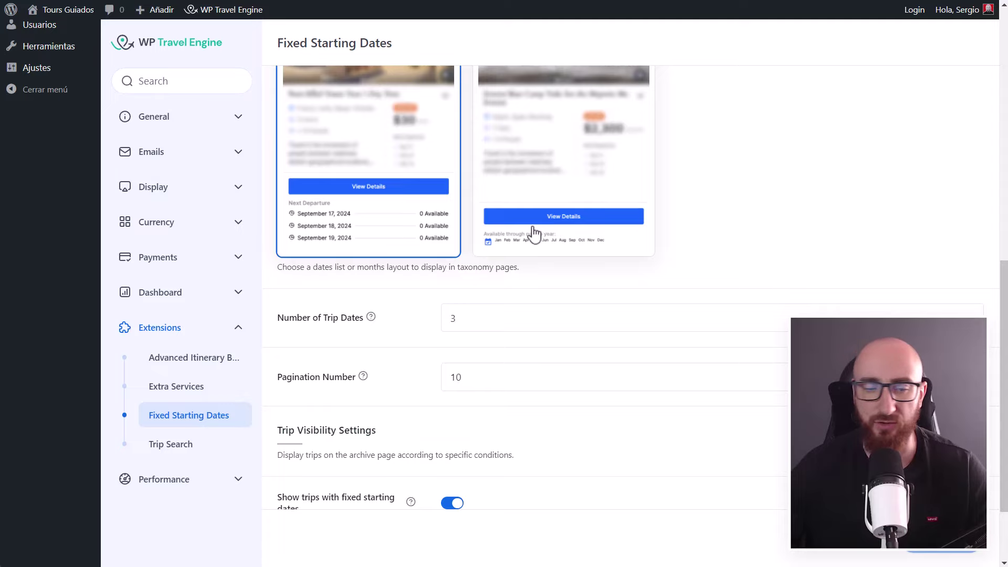
pyautogui.scroll(-2, 436, 276)
pyautogui.scroll(6, 437, 277)
pyautogui.scroll(6, 437, 277)
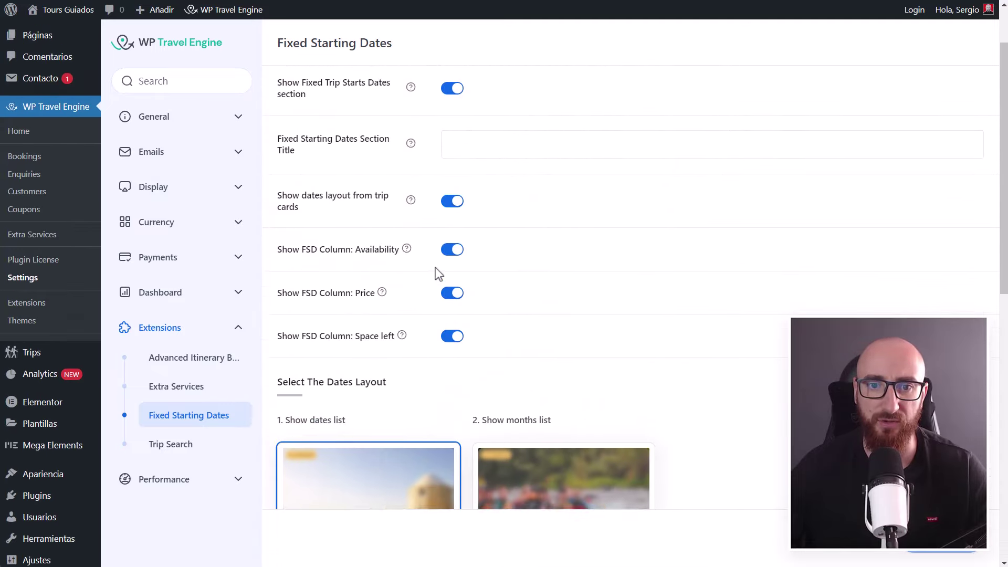
# - Review the Trip Search filters: destination, activities, budget, fixed starting dates and others enabled
pyautogui.click(184, 445)
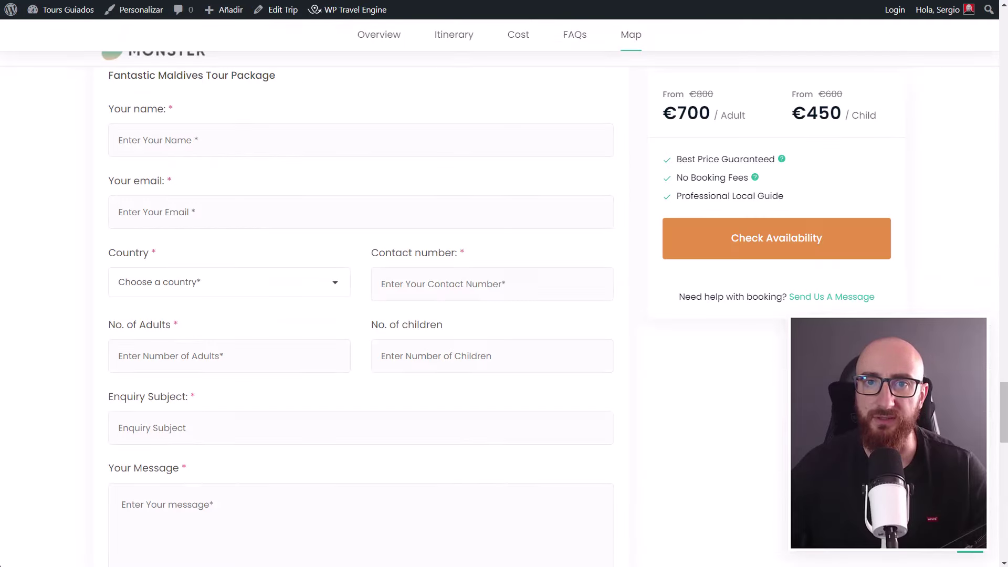
pyautogui.scroll(12, 369, 187)
pyautogui.scroll(5, 398, 94)
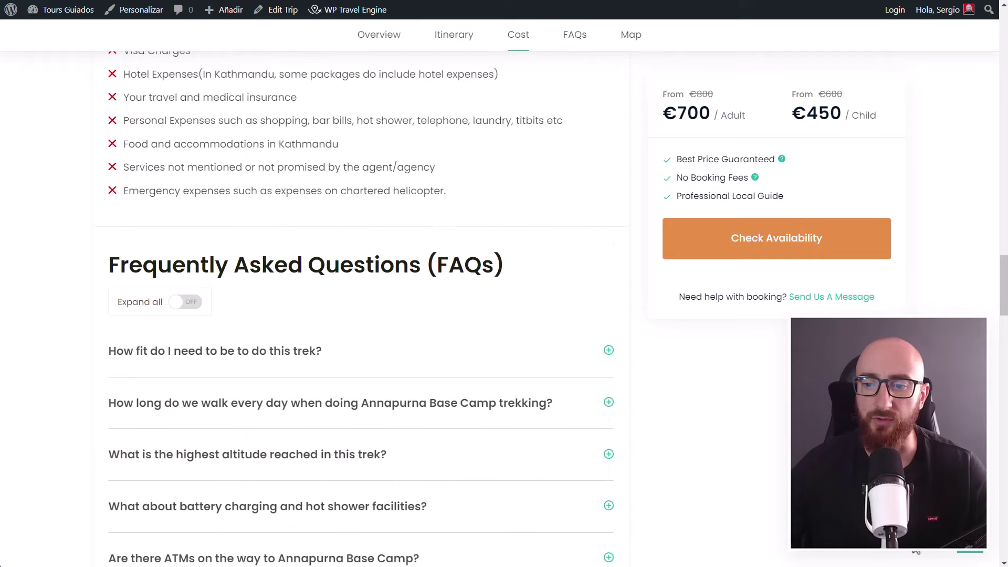
pyautogui.scroll(12, 353, 162)
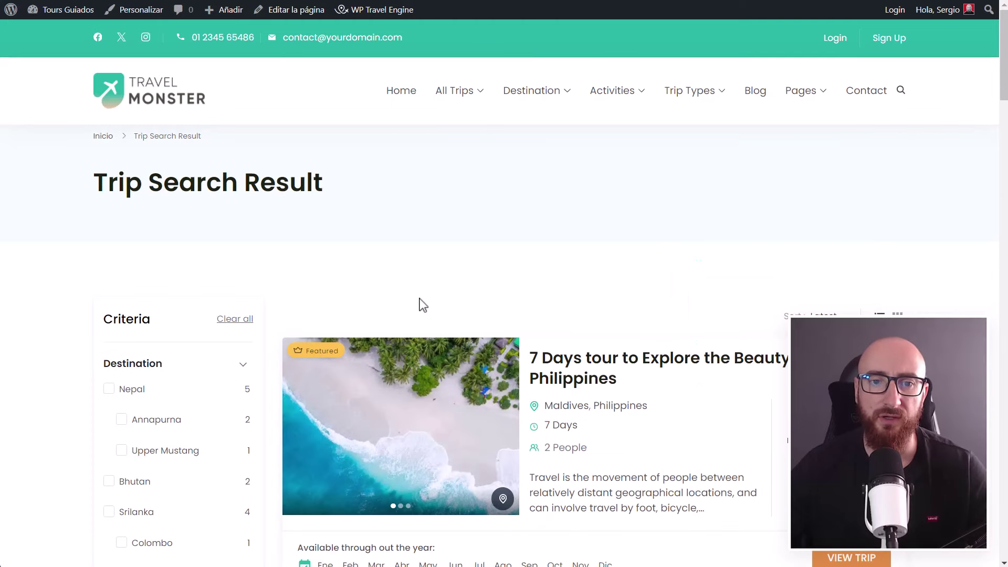
pyautogui.scroll(-7, 210, 281)
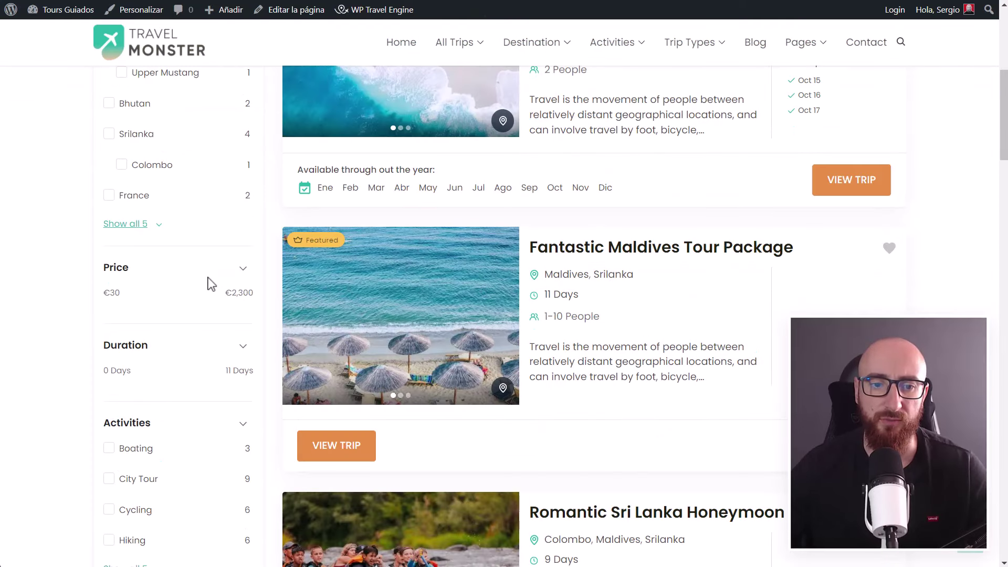
pyautogui.scroll(-5, 245, 361)
pyautogui.scroll(-3, 245, 362)
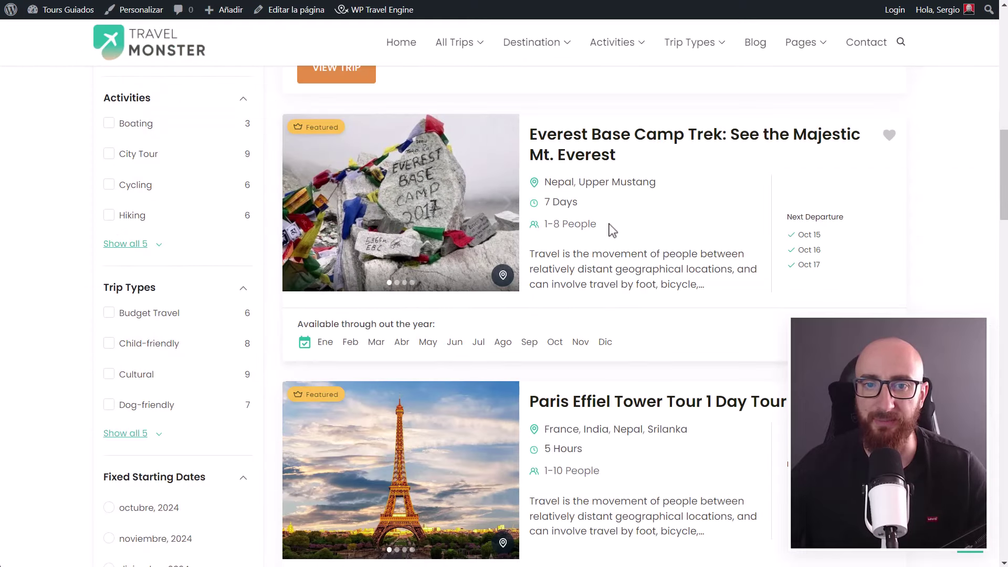
pyautogui.scroll(-5, 386, 314)
pyautogui.scroll(-3, 385, 310)
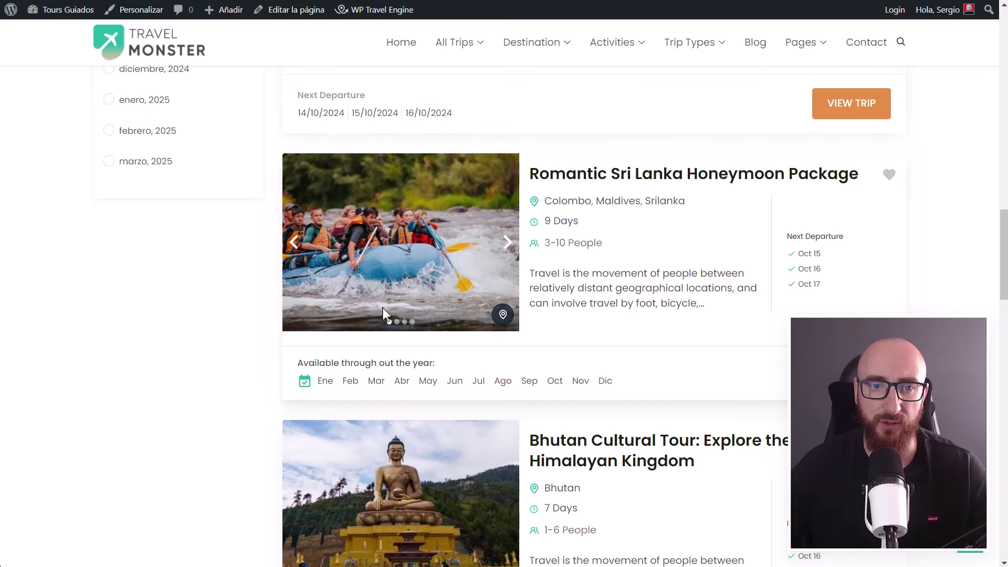
pyautogui.scroll(12, 383, 307)
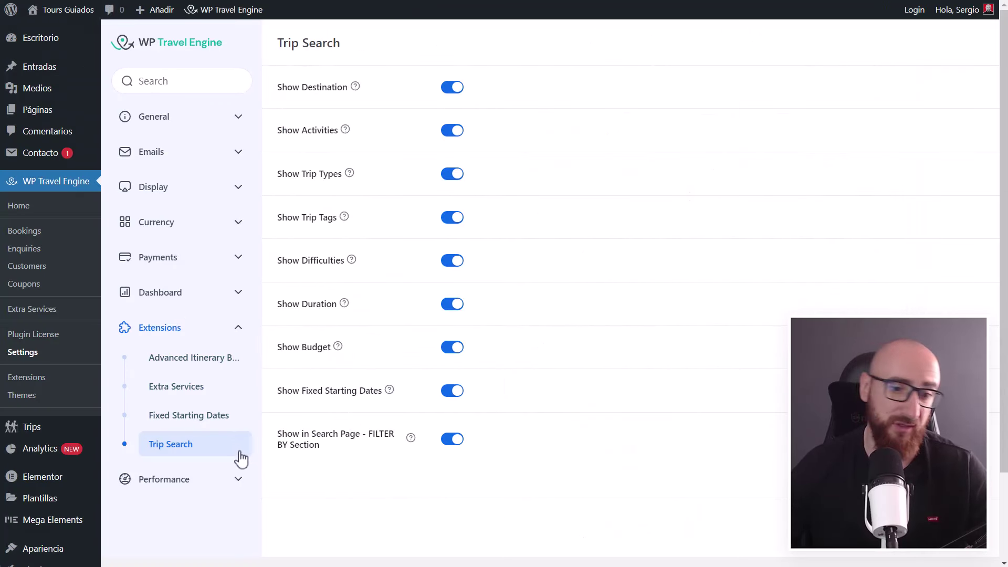
# - Open Performance > General and confirm the Lazy Loading beta option is switched off
pyautogui.click(233, 479)
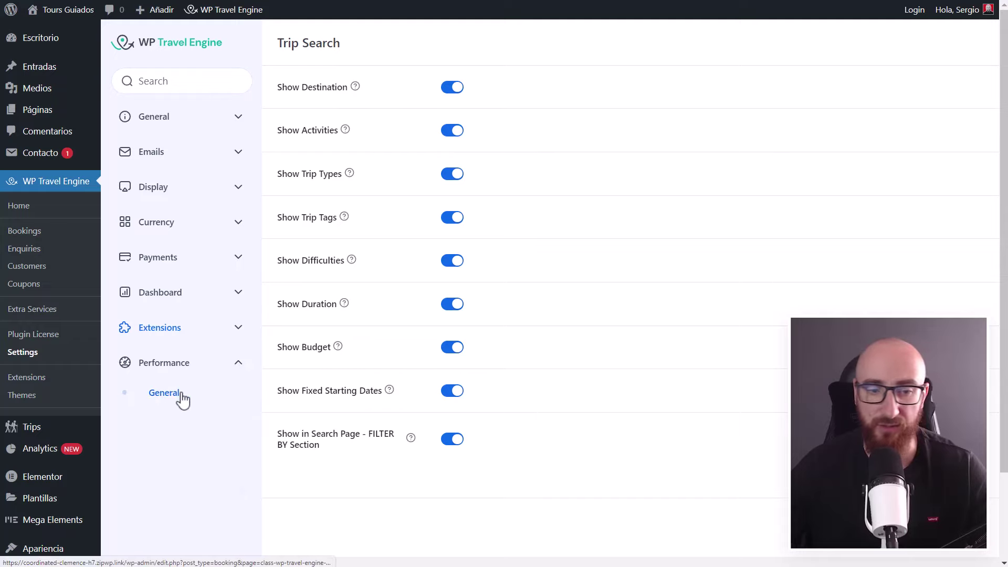
pyautogui.click(182, 400)
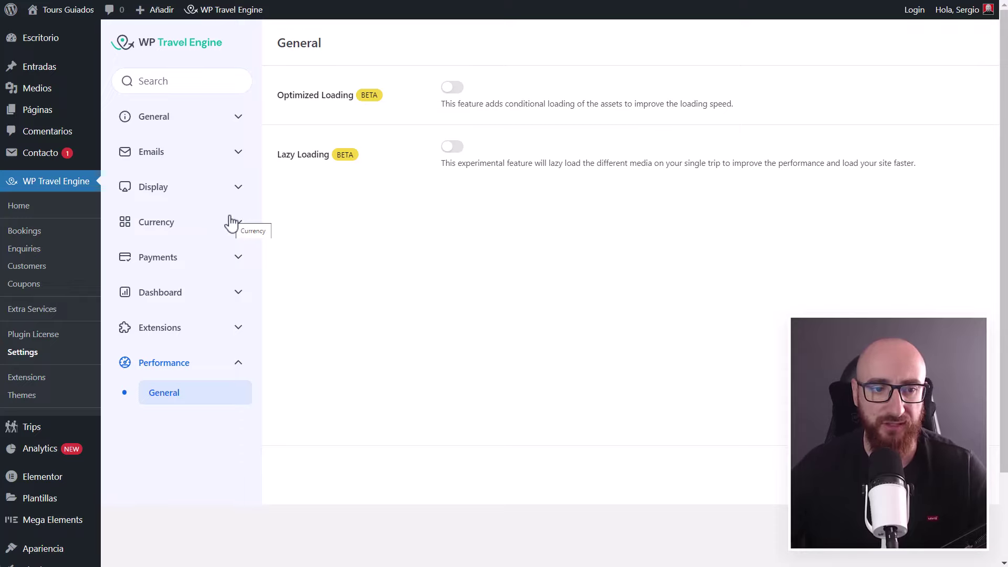
pyautogui.scroll(-2, 45, 331)
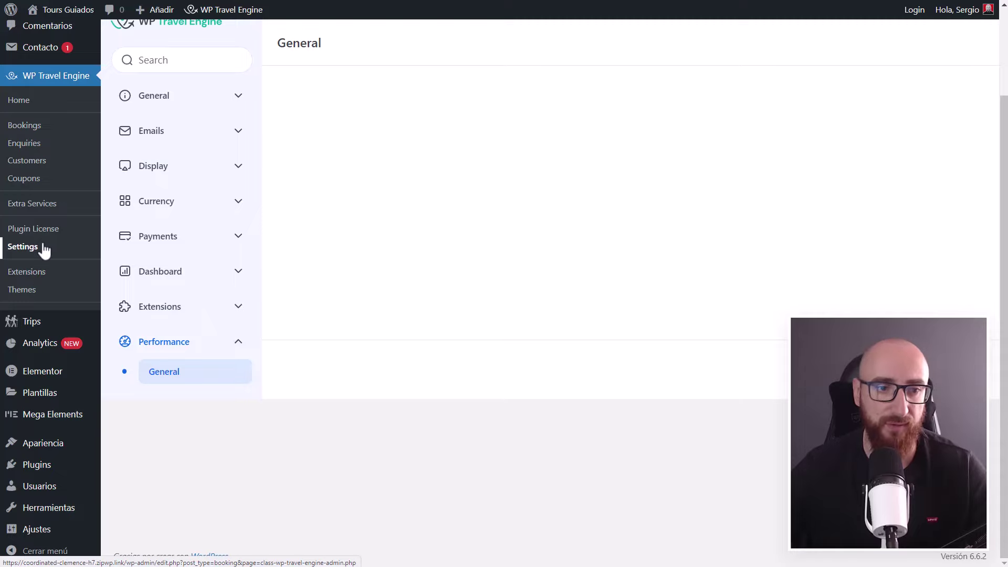
pyautogui.scroll(1, 37, 220)
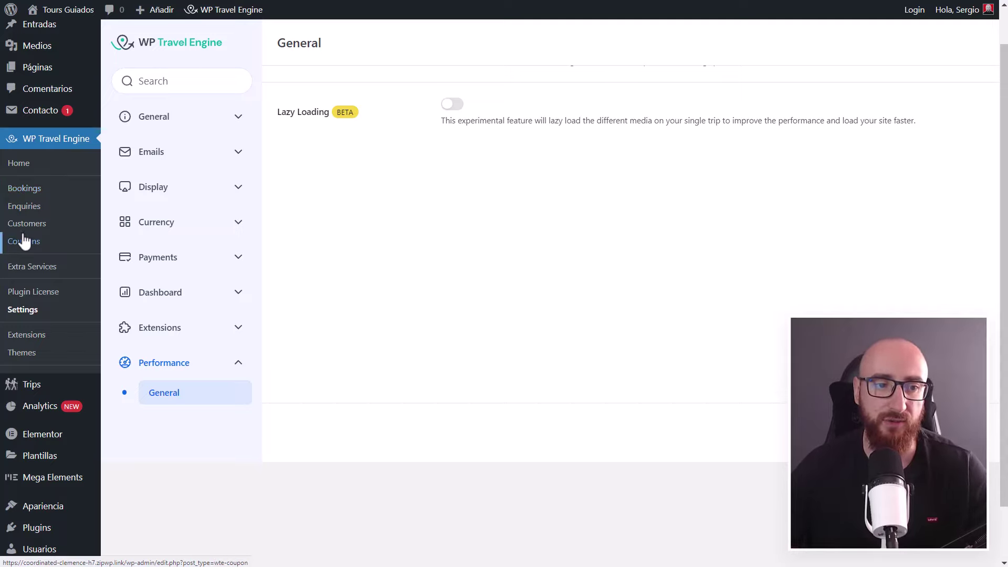
pyautogui.moveTo(32, 387)
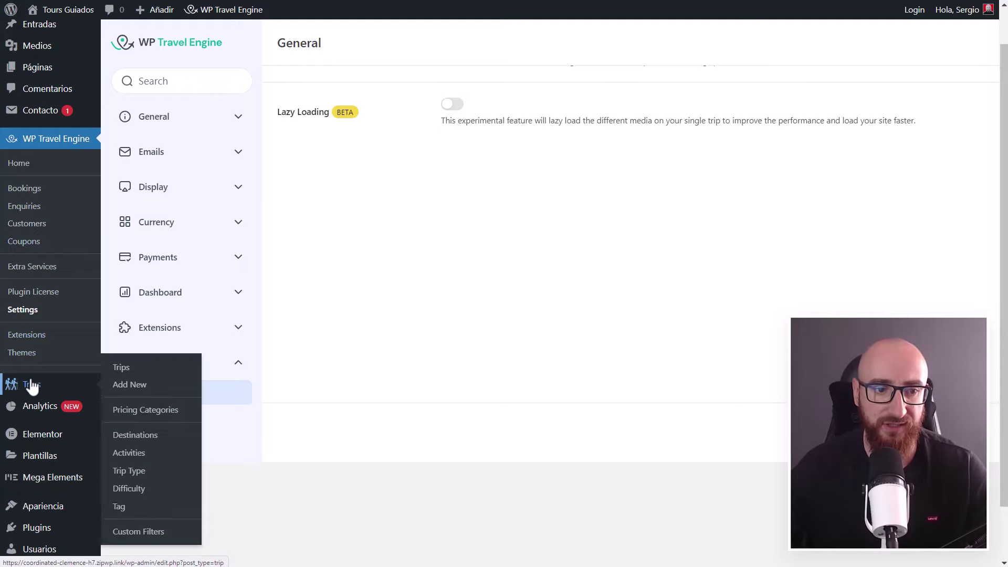
# - Open the Trips list showing 11 published trips, including Fantastic Maldives Tour Package
pyautogui.click(41, 393)
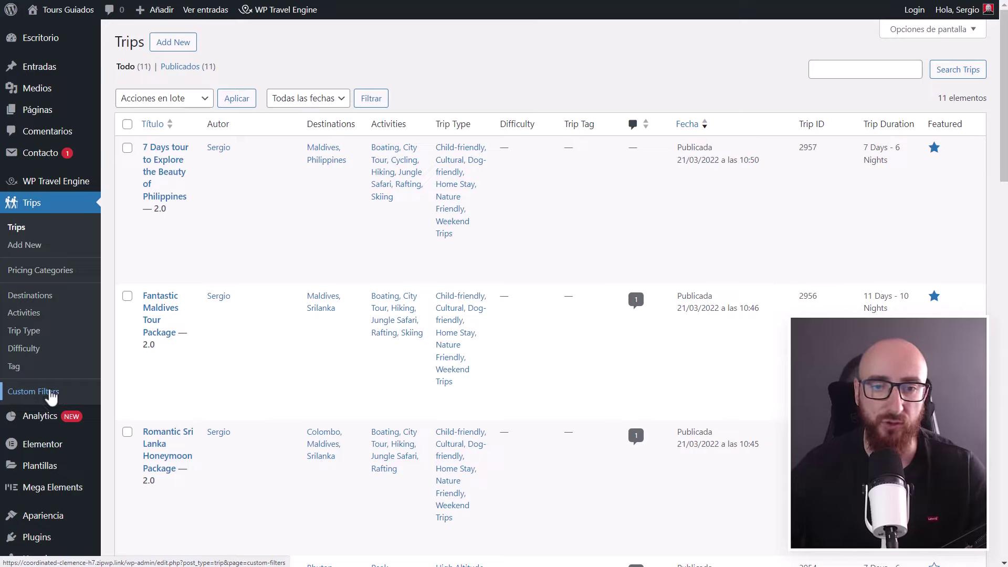
# - Open the France destination from Trips > Destinations and view its Eiffel Tower image and empty description
pyautogui.click(38, 299)
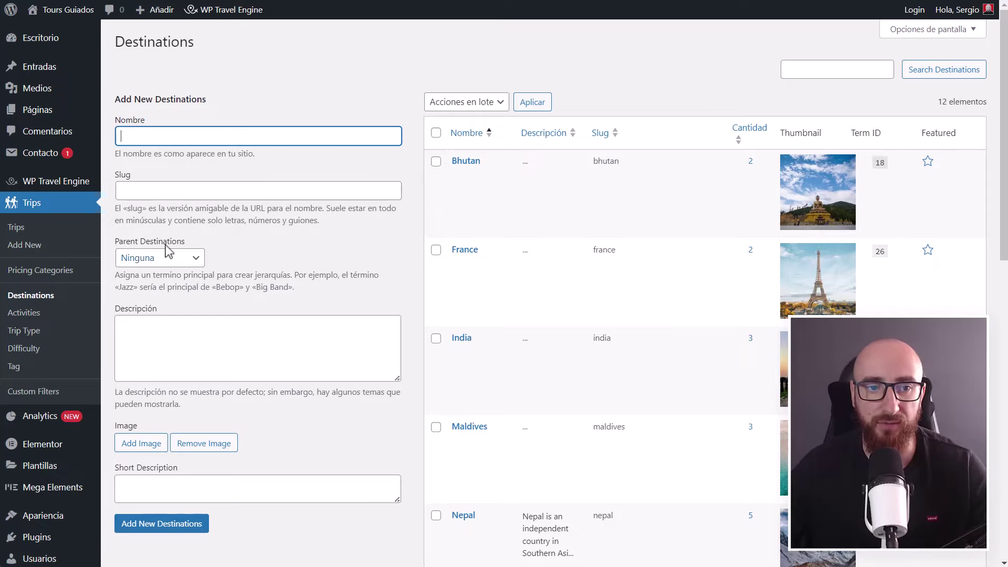
pyautogui.scroll(-5, 187, 289)
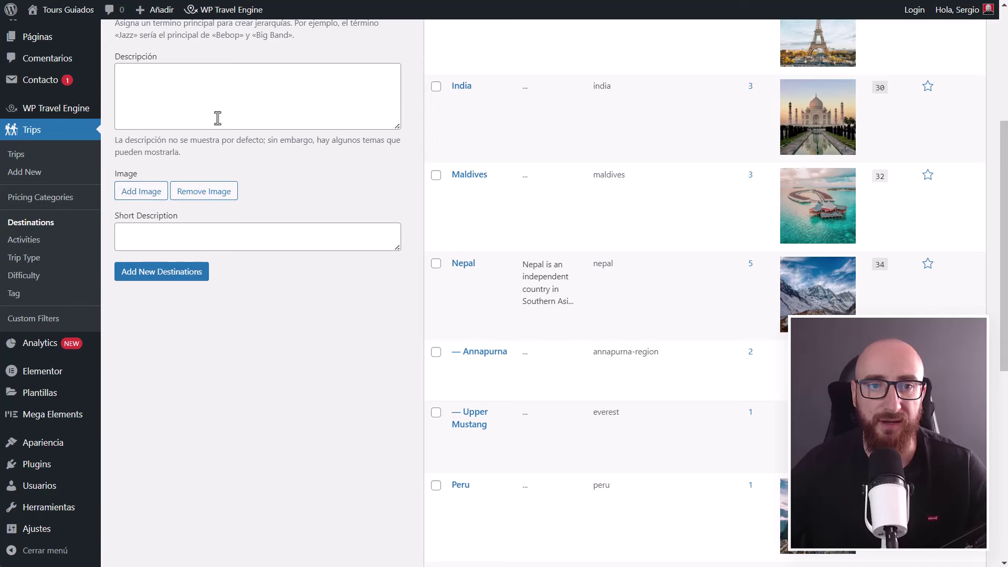
pyautogui.scroll(5, 454, 293)
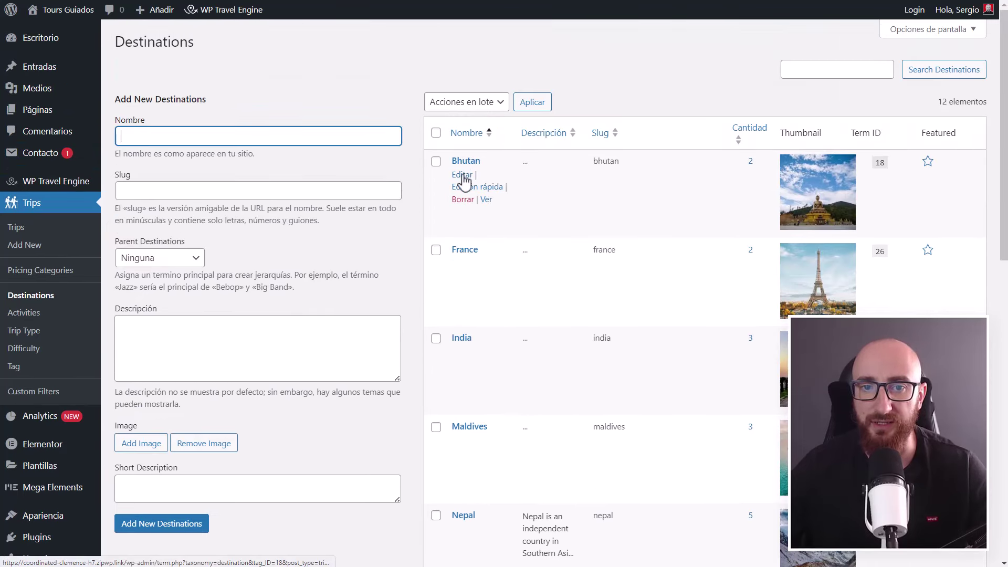
pyautogui.click(462, 265)
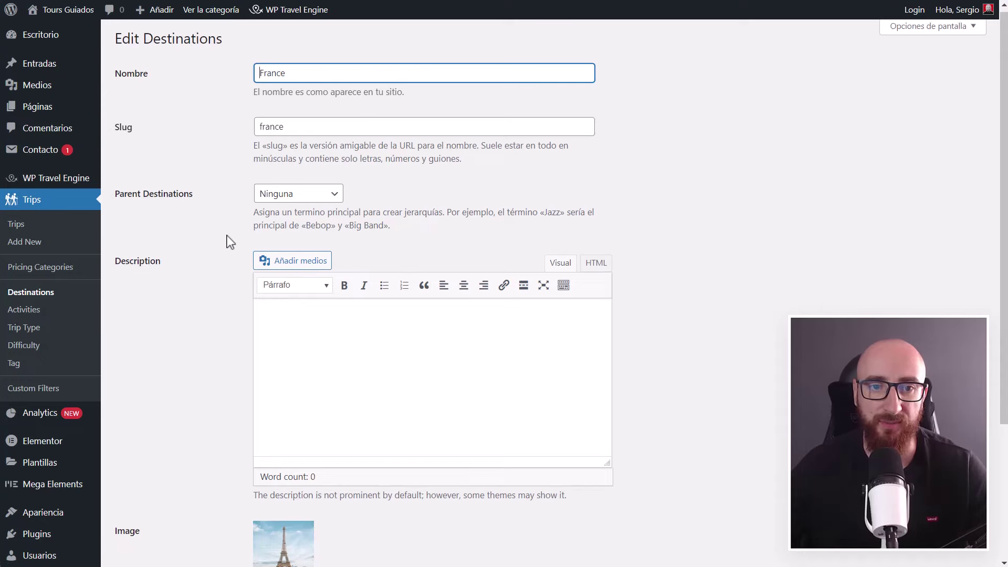
pyautogui.scroll(-3, 225, 240)
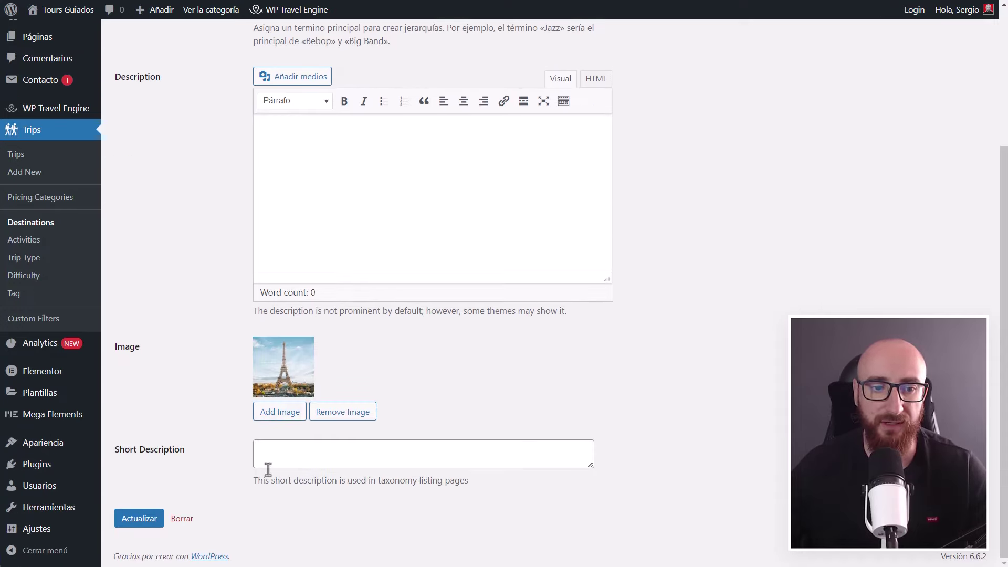
pyautogui.scroll(2, 344, 302)
pyautogui.scroll(-2, 352, 236)
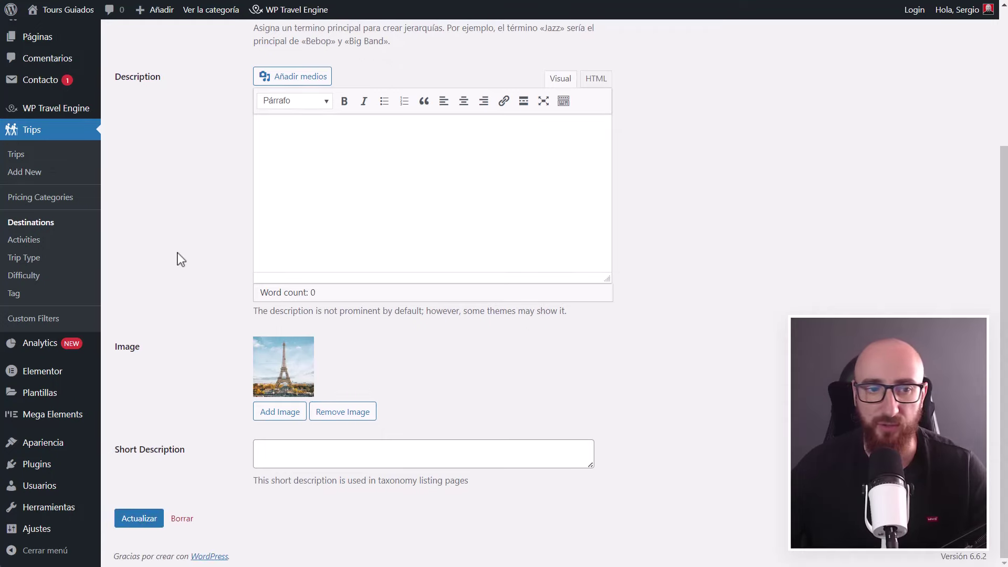
# - Review the list of trip Activities
pyautogui.click(31, 243)
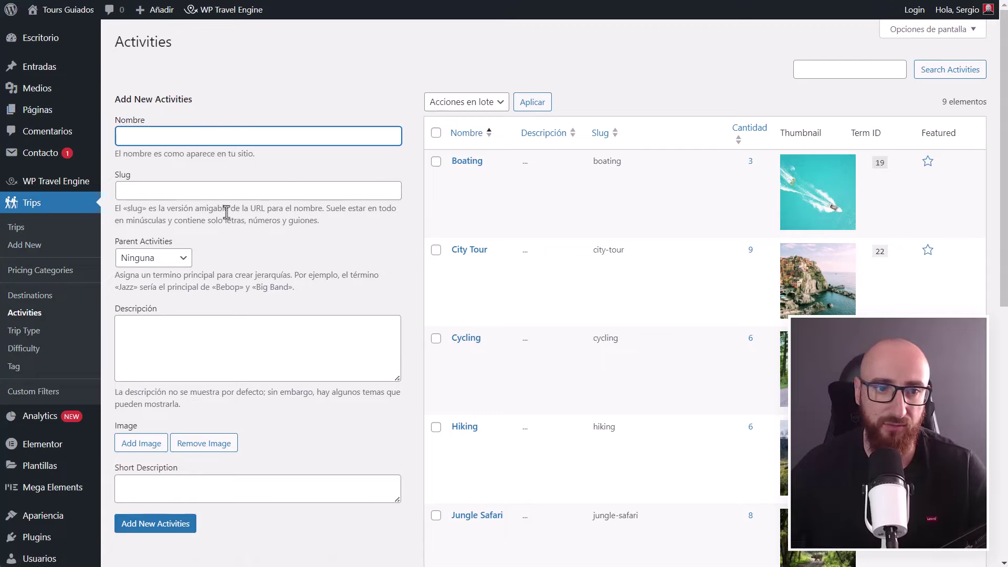
pyautogui.scroll(-4, 200, 257)
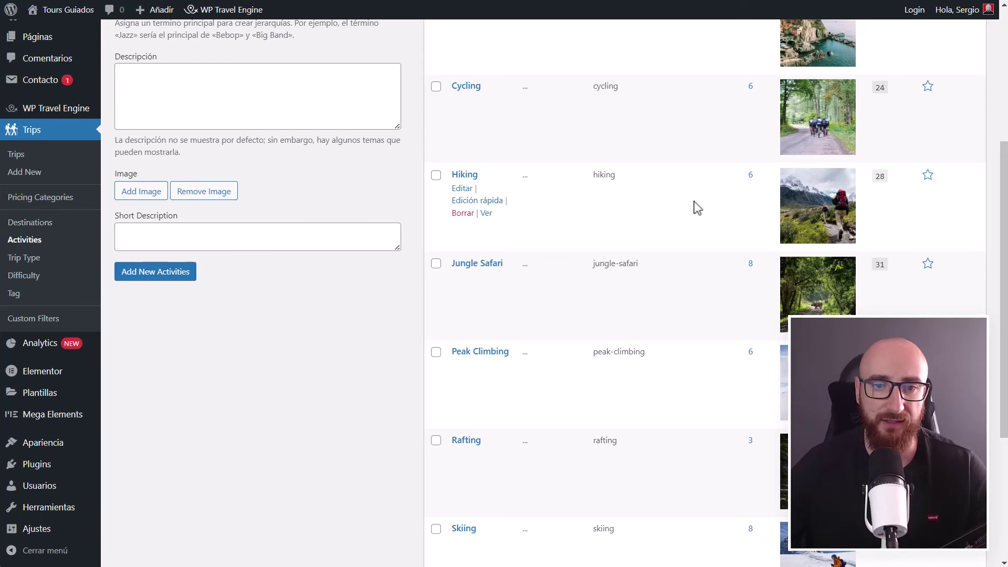
pyautogui.scroll(4, 725, 275)
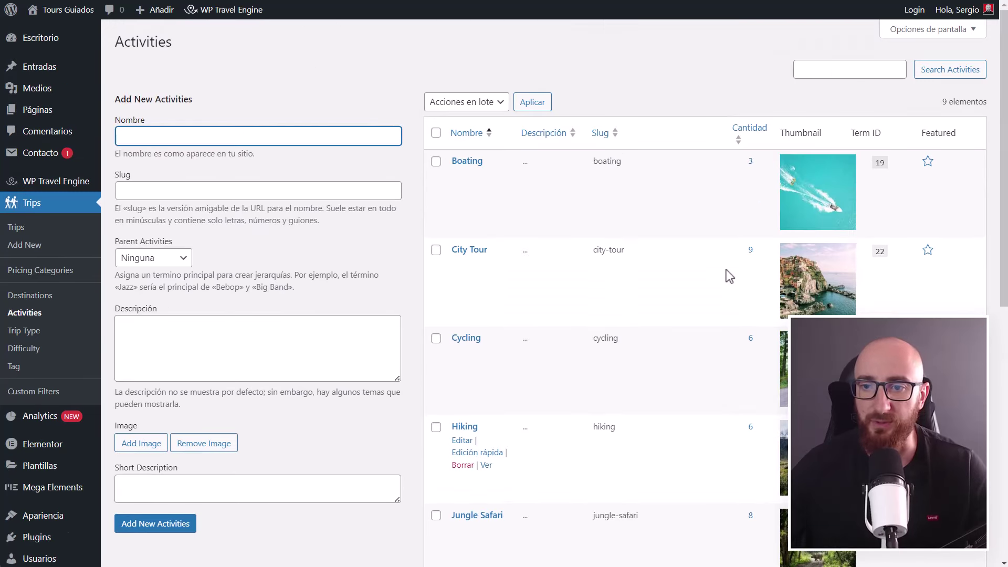
# - Open the Trip Type list of 9 types, such as Budget Travel, Child-friendly and Cultural
pyautogui.click(30, 331)
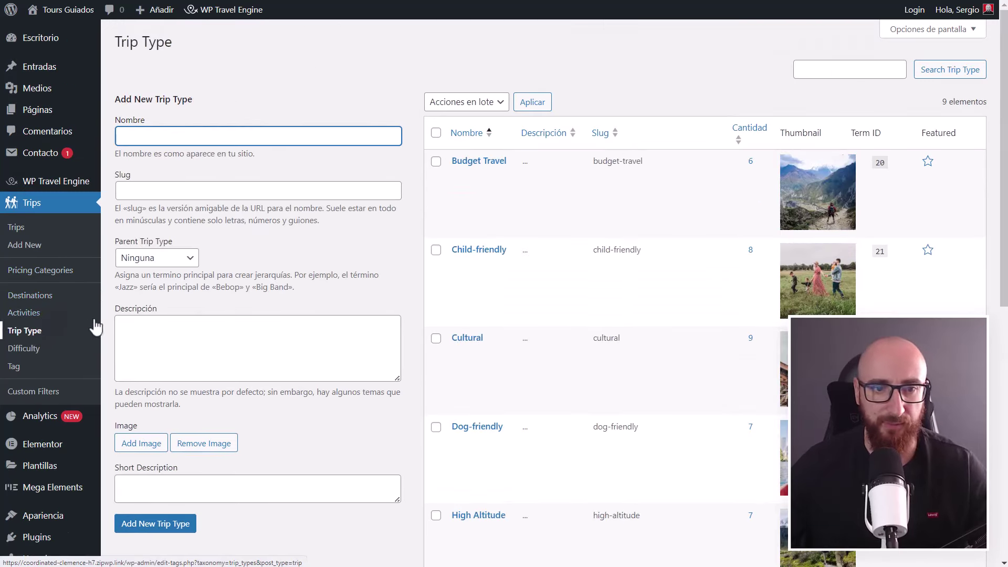
pyautogui.scroll(-3, 469, 231)
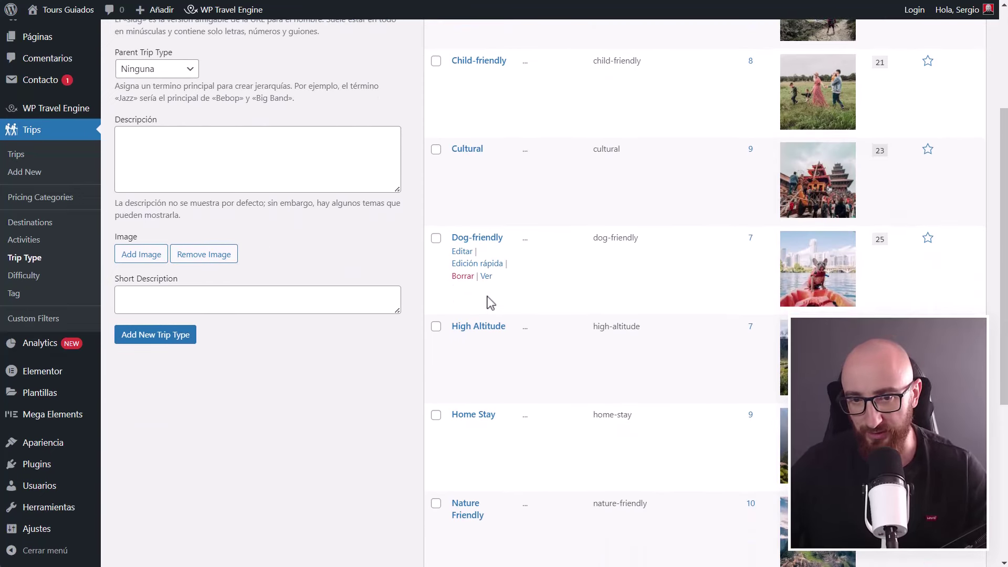
pyautogui.scroll(2, 460, 262)
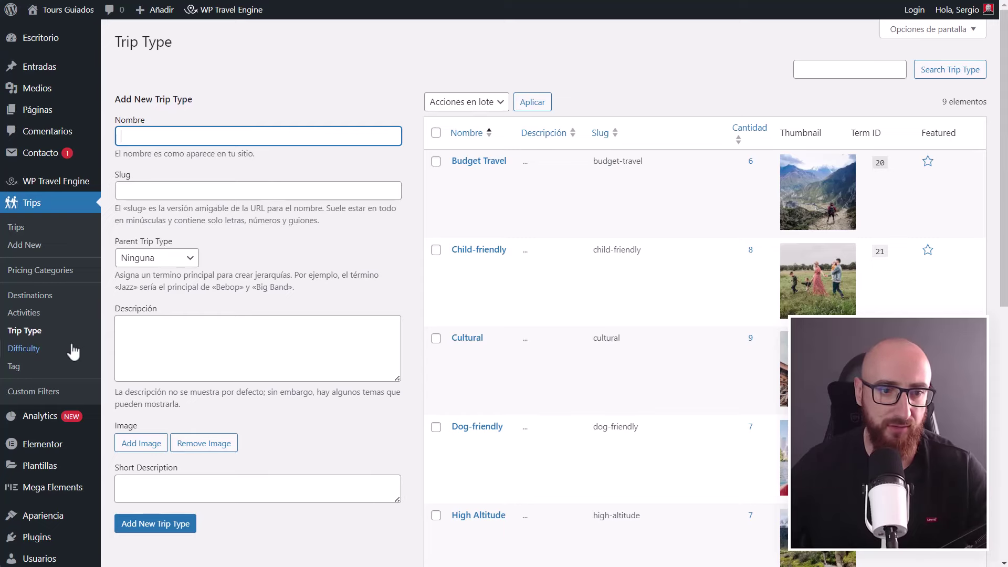
# - Open Trips > Difficulty and look over the difficulty levels
pyautogui.click(33, 349)
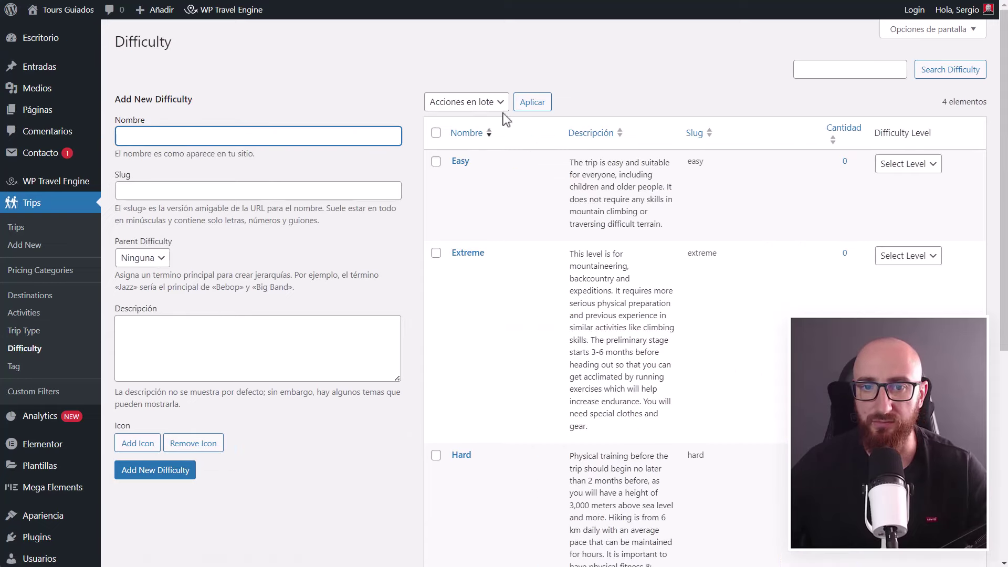
pyautogui.scroll(-10, 513, 354)
pyautogui.scroll(10, 509, 321)
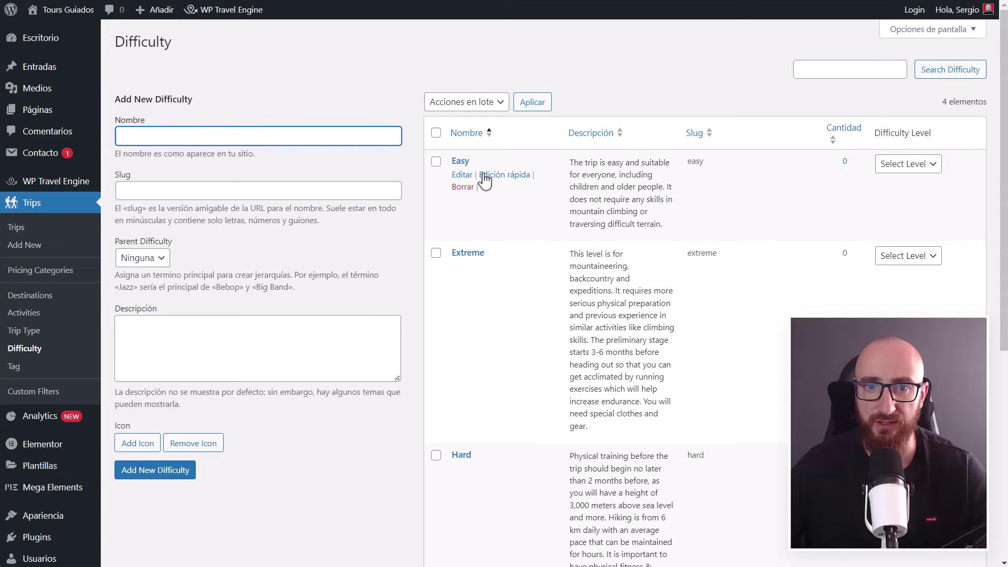
pyautogui.scroll(-3, 462, 394)
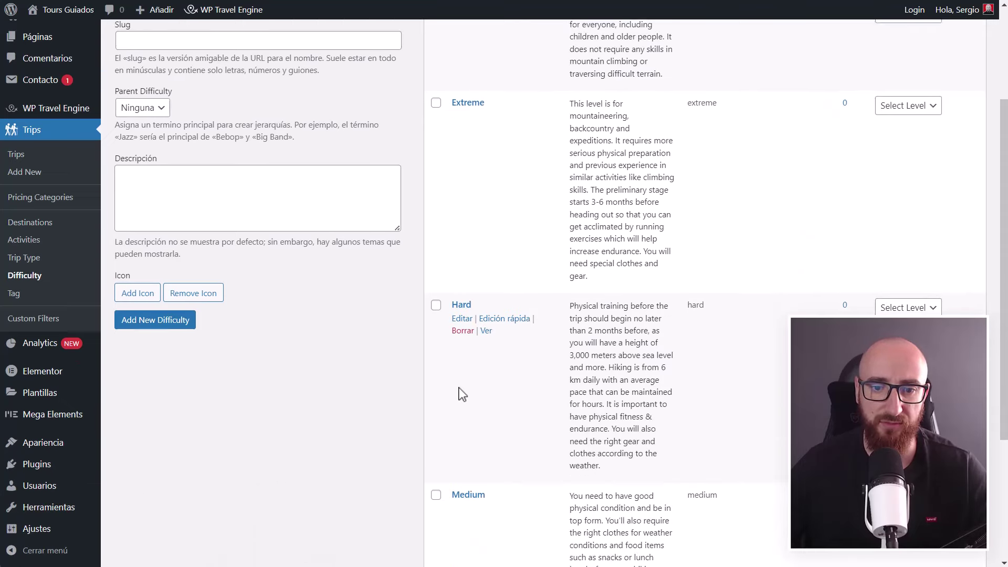
pyautogui.scroll(5, 185, 188)
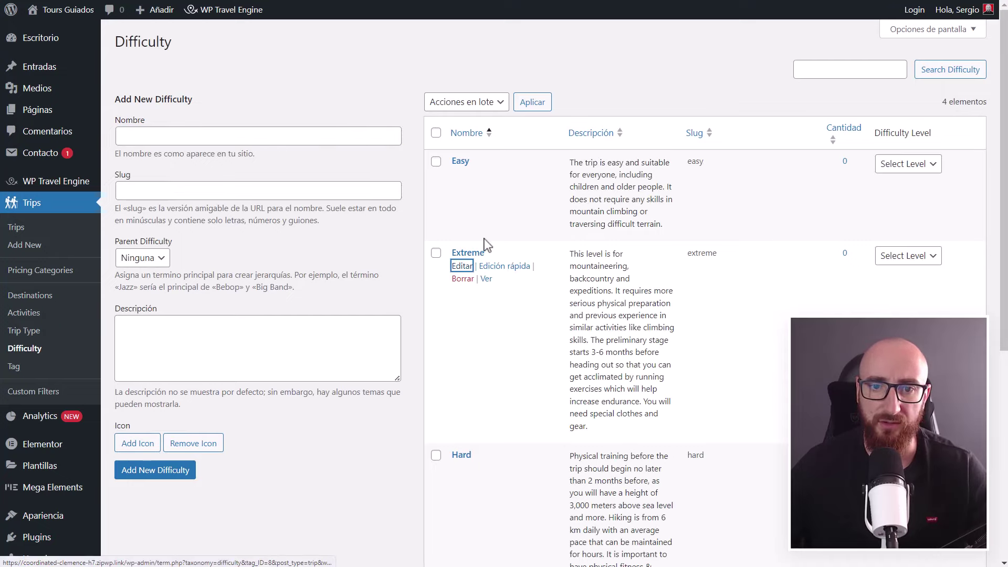
# - Edit the Extreme difficulty, opening Add Icon but closing the image chooser without an icon
pyautogui.click(462, 266)
pyautogui.scroll(-1, 400, 326)
pyautogui.scroll(-1, 449, 385)
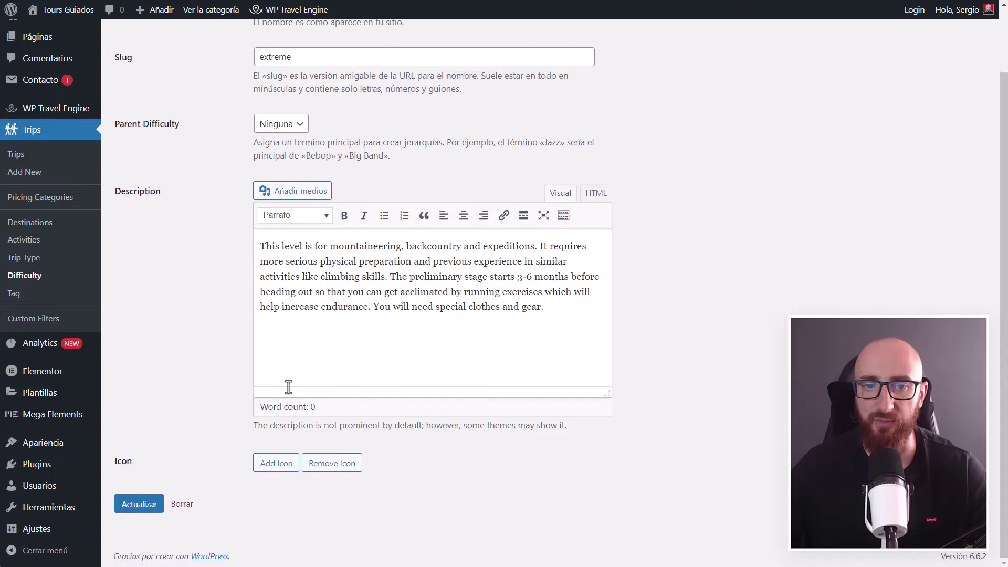
pyautogui.click(279, 461)
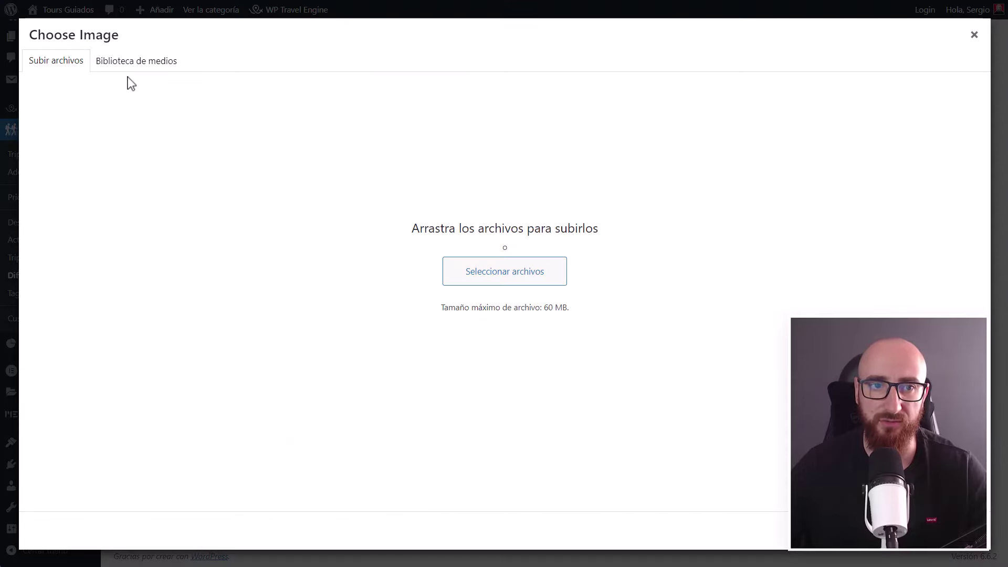
pyautogui.click(974, 35)
pyautogui.scroll(2, 383, 265)
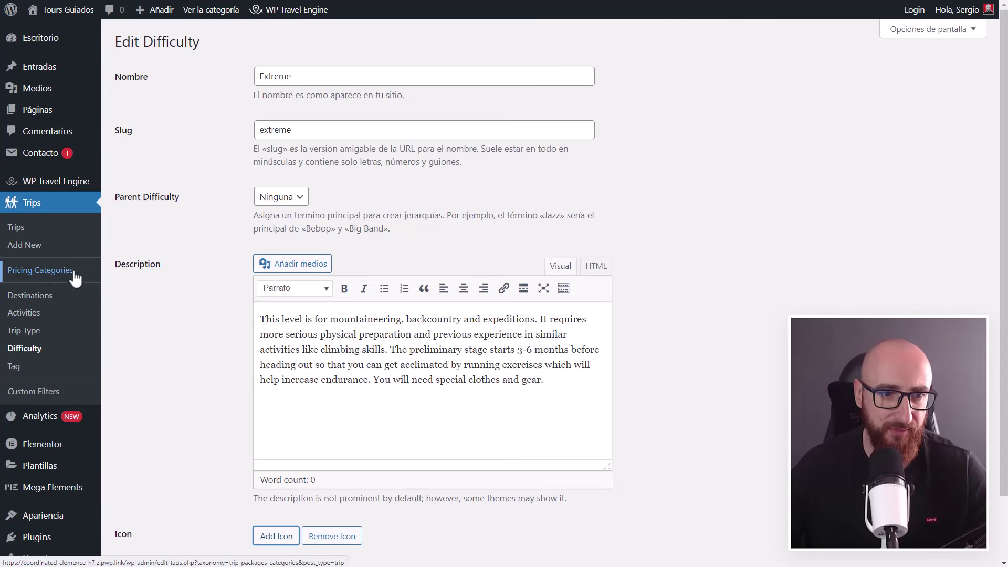
# - Go to Trips > Pricing Categories and look over the categories
pyautogui.click(58, 278)
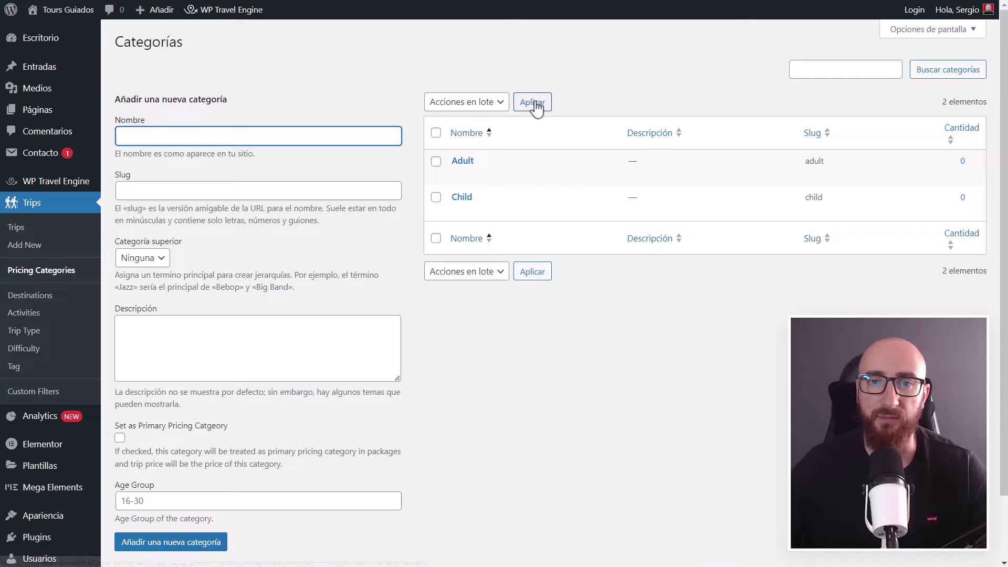
pyautogui.click(517, 82)
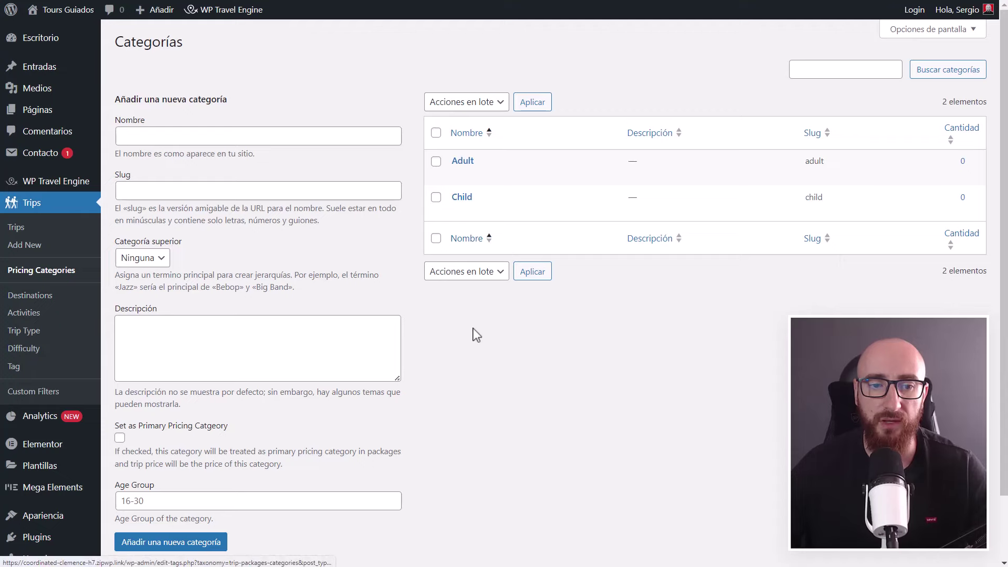
pyautogui.scroll(-3, 488, 384)
pyautogui.scroll(3, 514, 322)
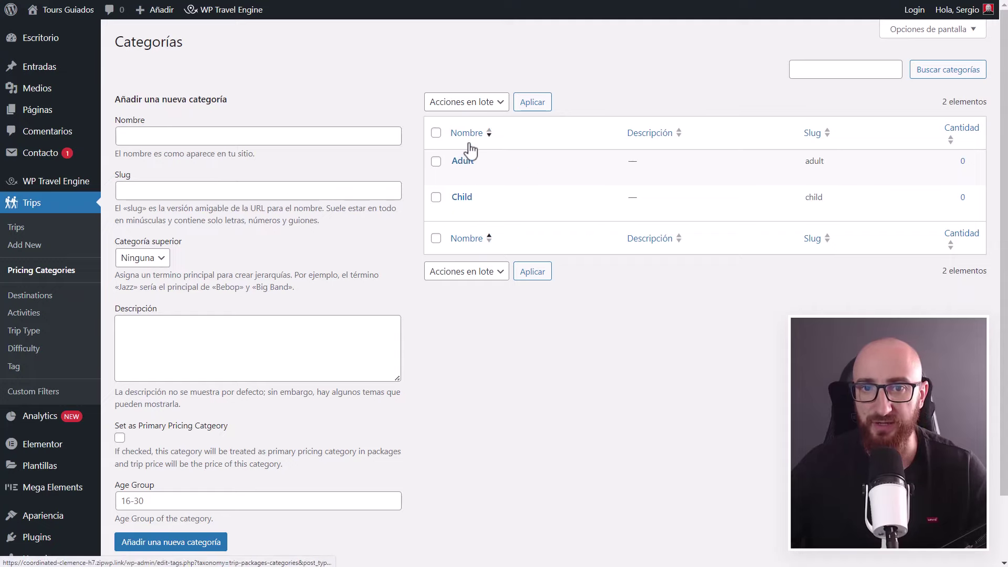
# - Rename the Adult pricing category to 'Adulto' with slug adulto and save it
pyautogui.click(464, 176)
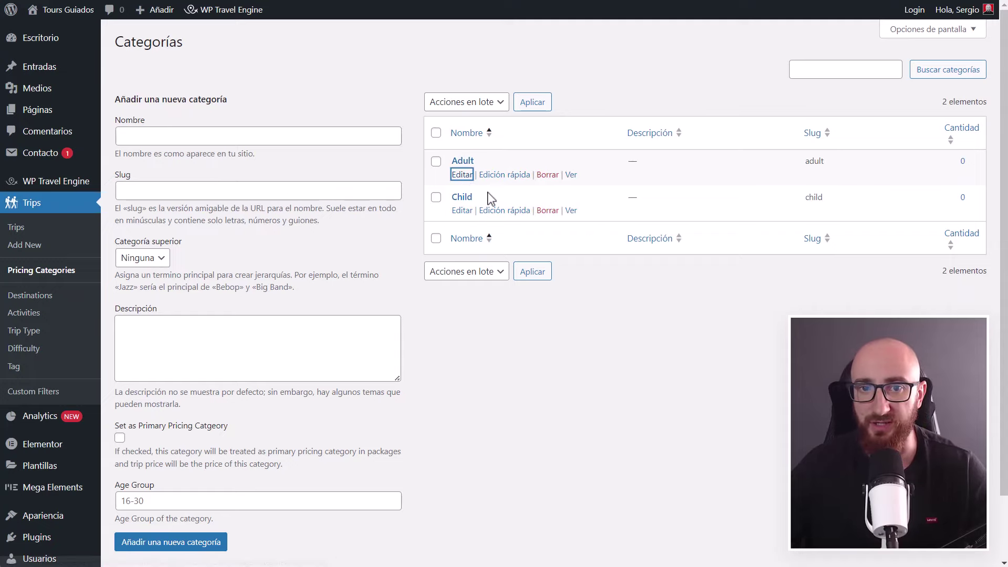
pyautogui.moveTo(292, 75); pyautogui.dragTo(230, 80)
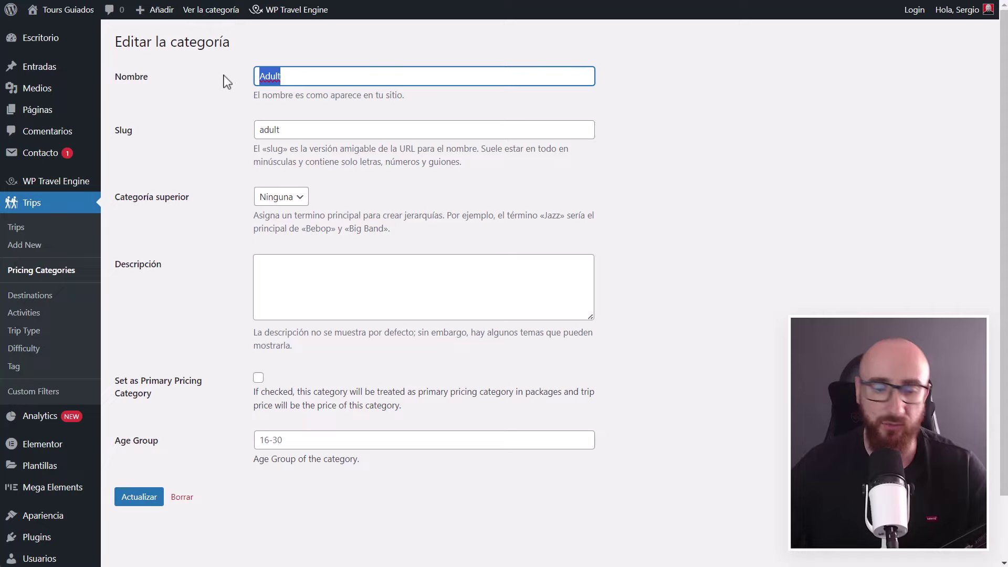
pyautogui.write('Adulto')
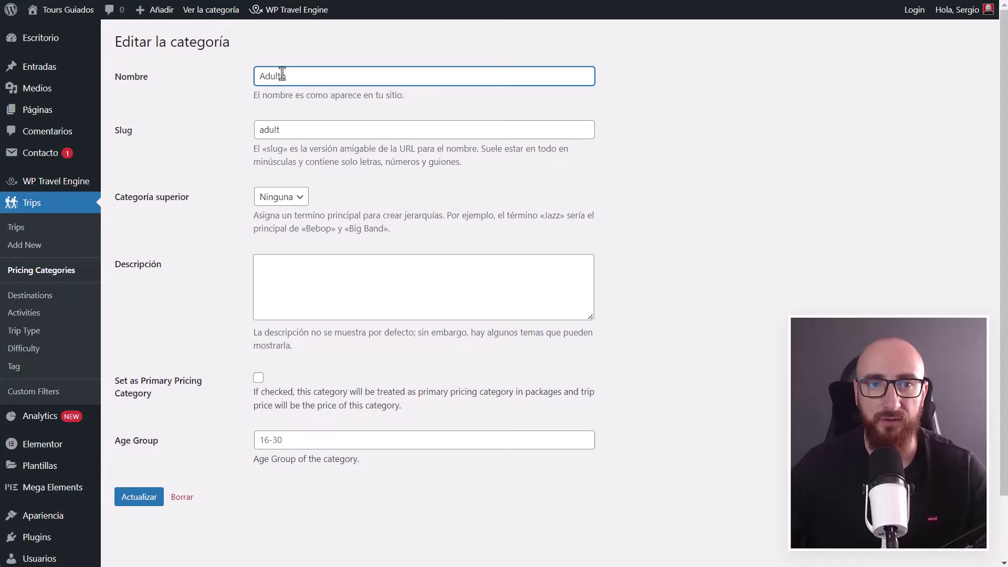
pyautogui.hotkey('ctrl', 'a')
pyautogui.hotkey('ctrl', 'c')
pyautogui.doubleClick(267, 129)
pyautogui.hotkey('ctrl', 'v')
pyautogui.click(218, 149)
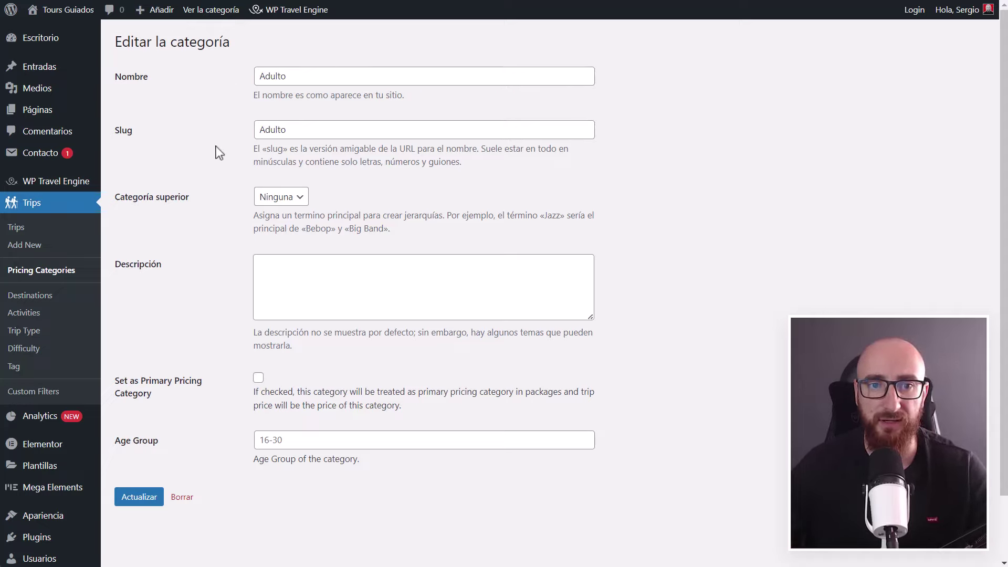
pyautogui.click(141, 498)
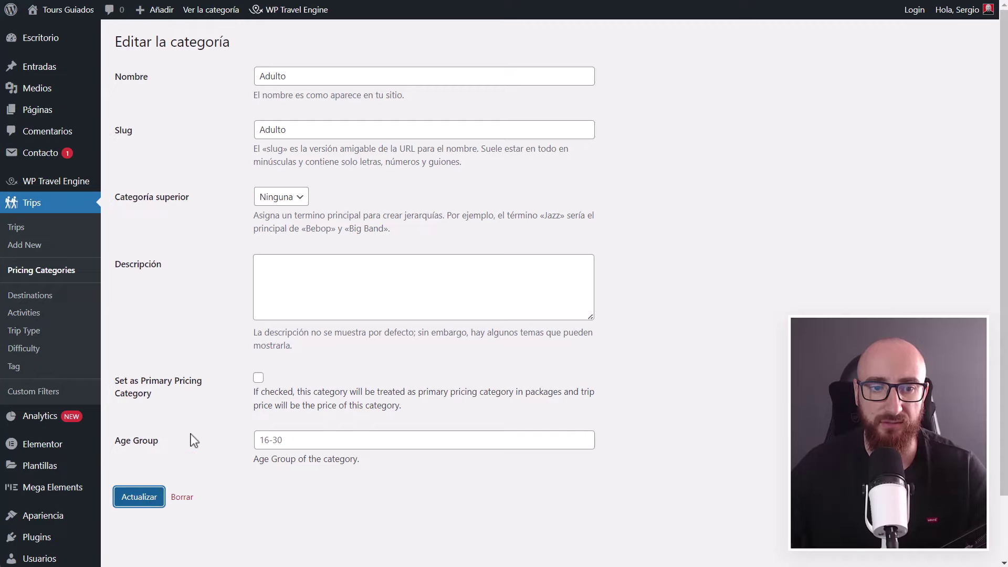
# - Set Adulto as the primary pricing category, update it, and return to the categories list
pyautogui.click(257, 430)
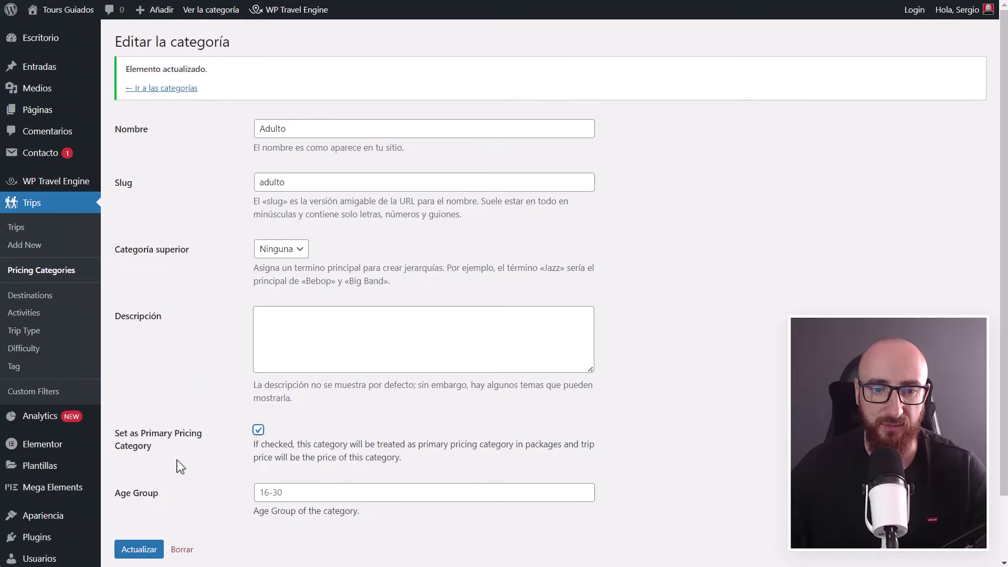
pyautogui.scroll(-2, 158, 472)
pyautogui.click(139, 477)
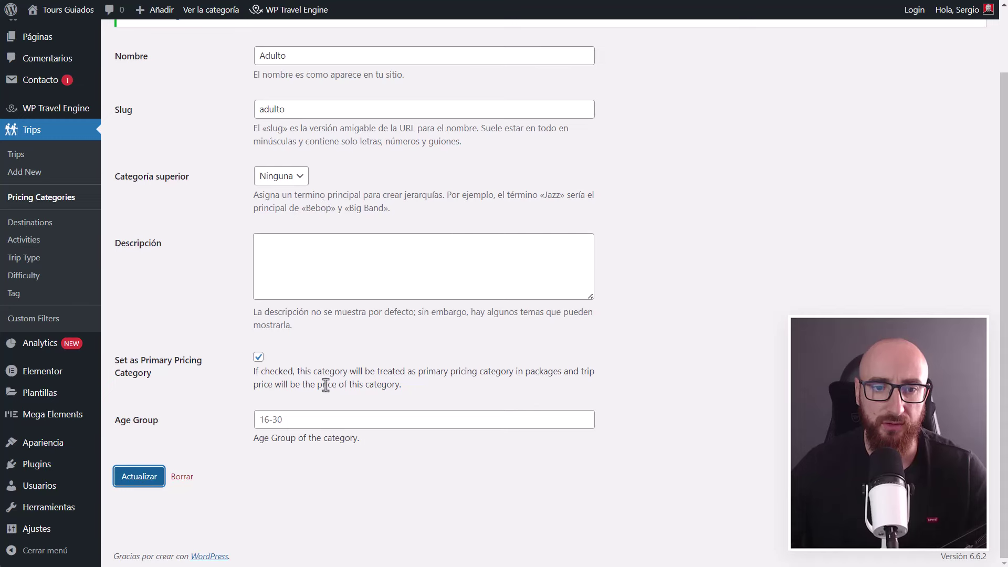
pyautogui.scroll(-2, 263, 399)
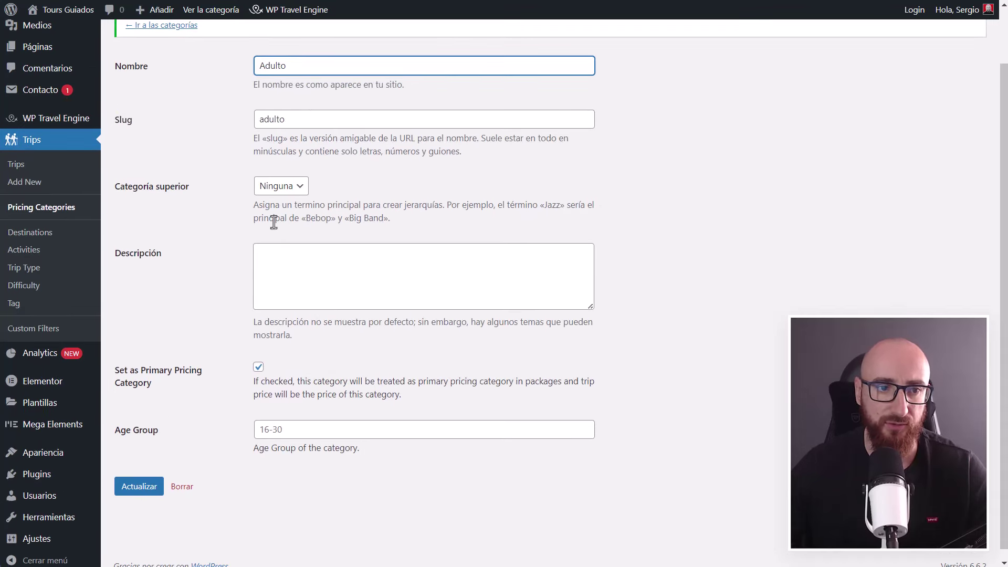
pyautogui.scroll(2, 274, 222)
pyautogui.click(27, 270)
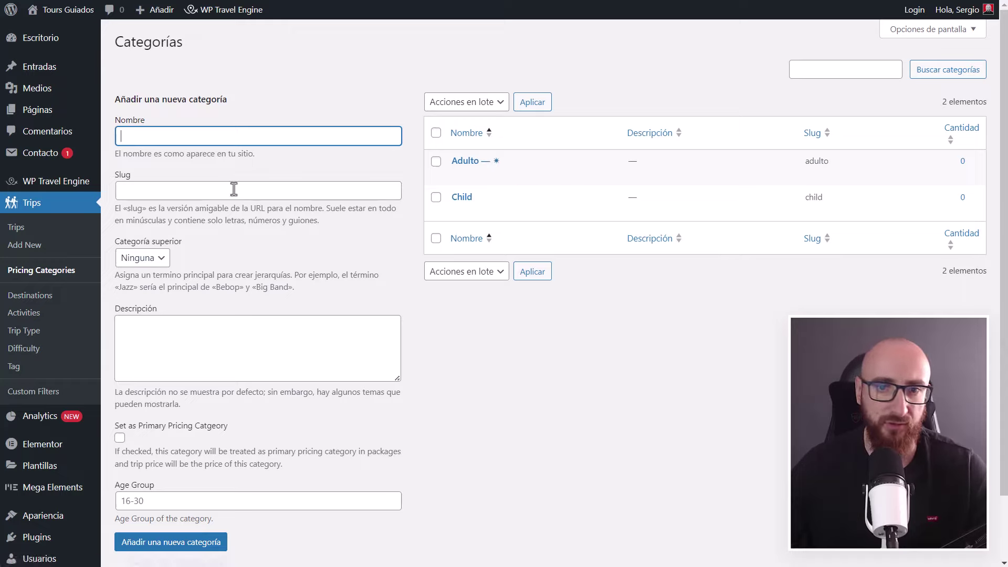
# - Start a new trip titled 'Camino de Santiago en bicicleta desde Burgos', using the live tour page as reference
pyautogui.click(33, 250)
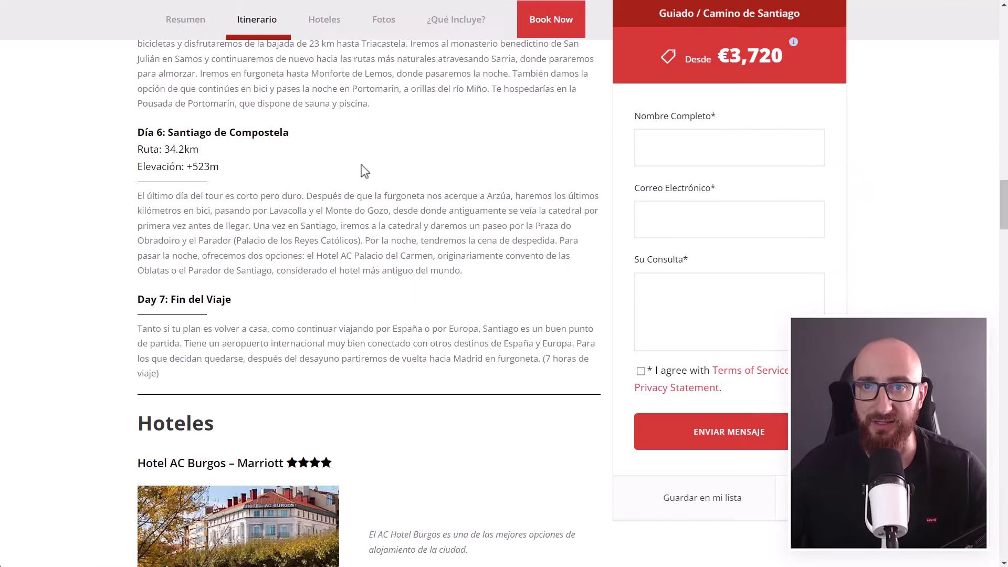
pyautogui.scroll(15, 365, 172)
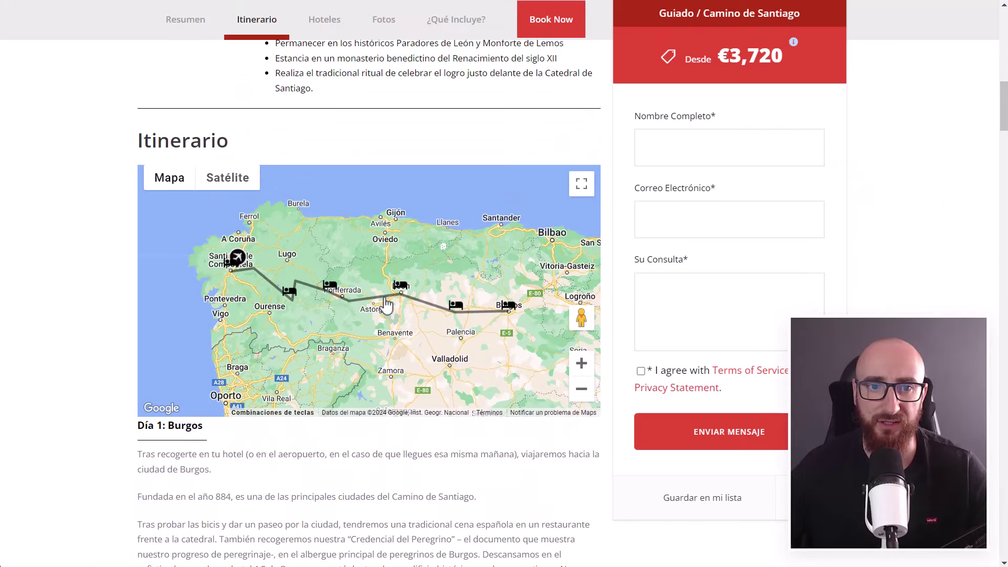
pyautogui.scroll(10, 12, 207)
pyautogui.scroll(5, 72, 383)
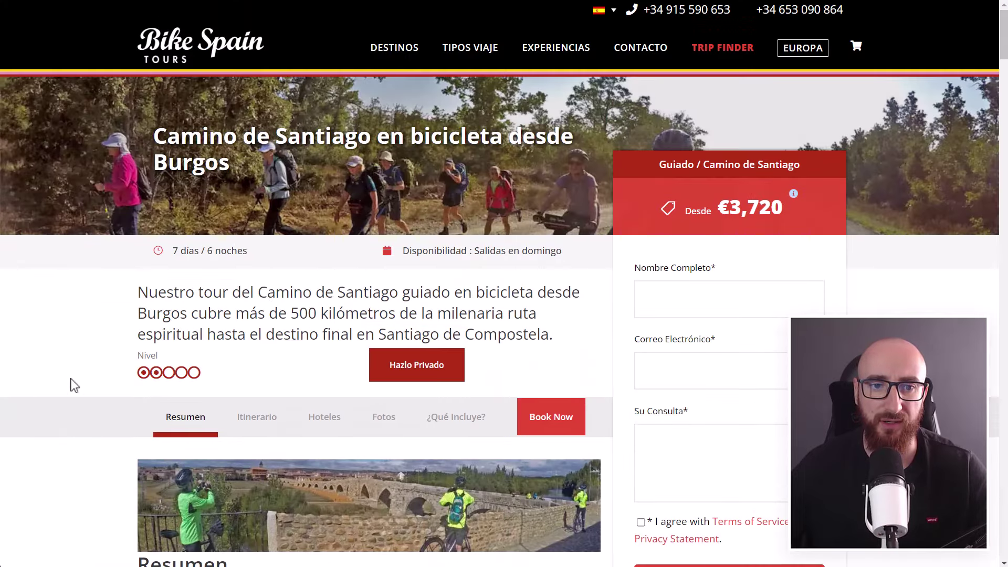
pyautogui.scroll(-4, 243, 244)
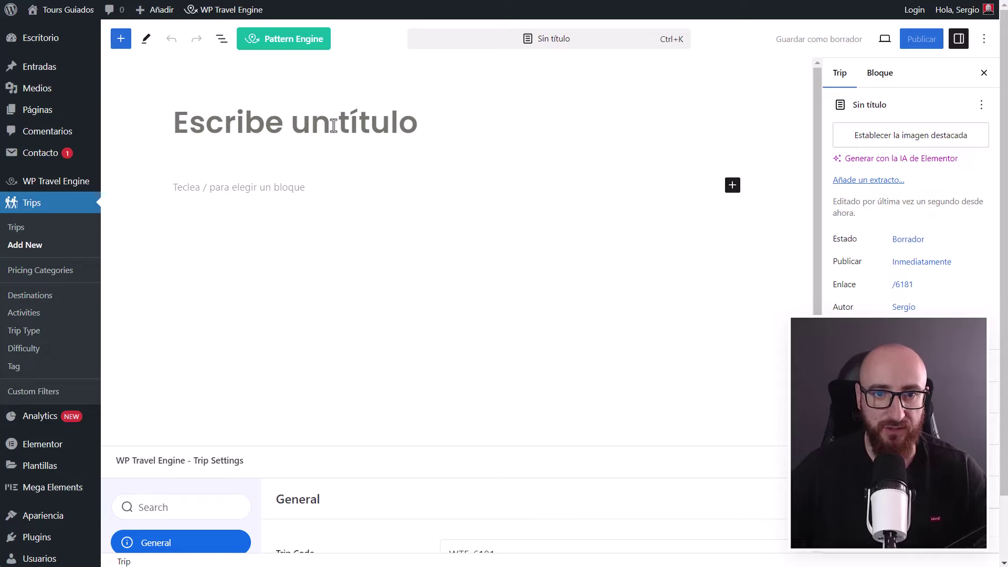
pyautogui.hotkey('ctrl', 'v')
# - Set the trip duration to 7 days and 6 nights
pyautogui.scroll(-5, 367, 191)
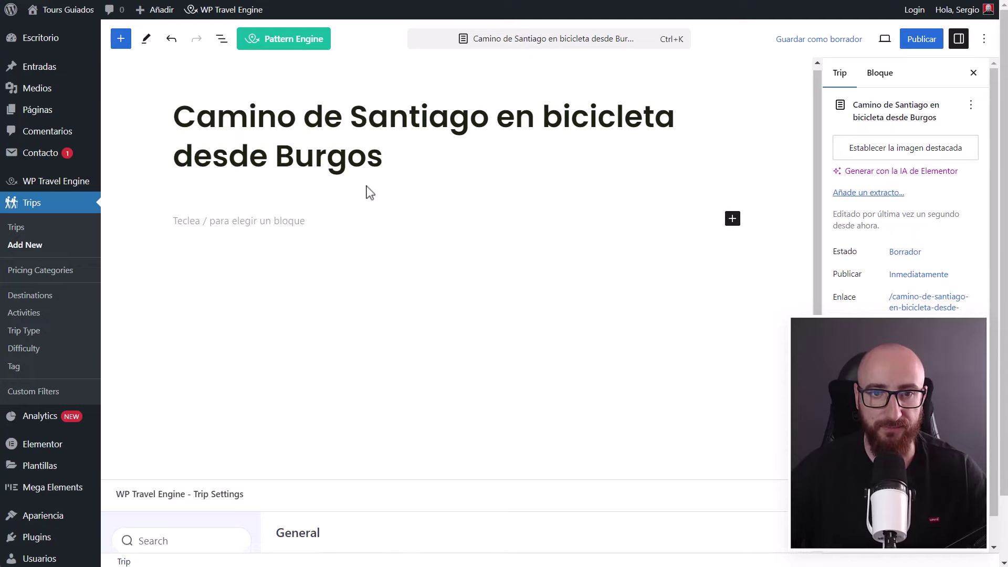
pyautogui.scroll(2, 267, 262)
pyautogui.scroll(3, 281, 288)
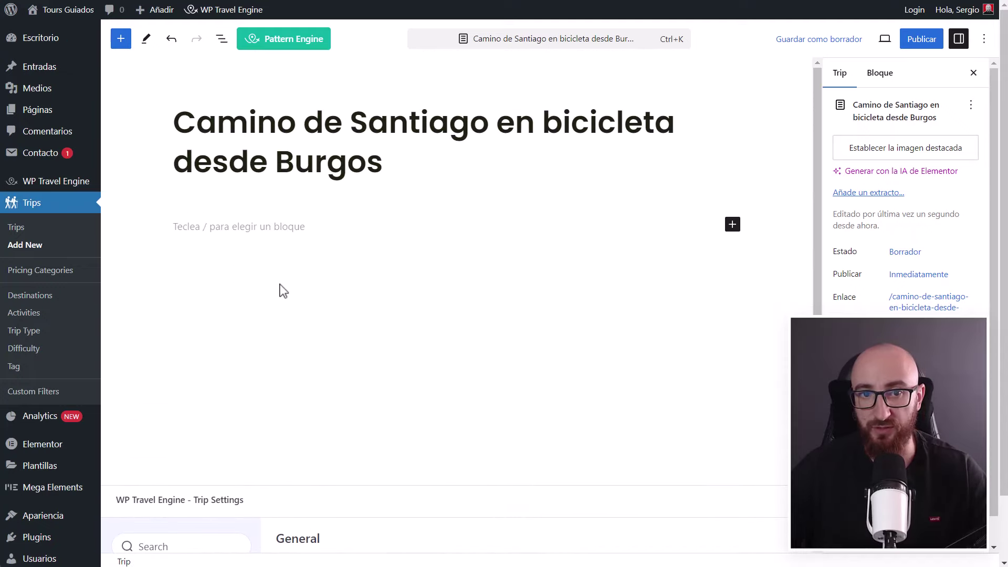
pyautogui.scroll(-5, 203, 405)
pyautogui.scroll(5, 231, 247)
pyautogui.click(233, 229)
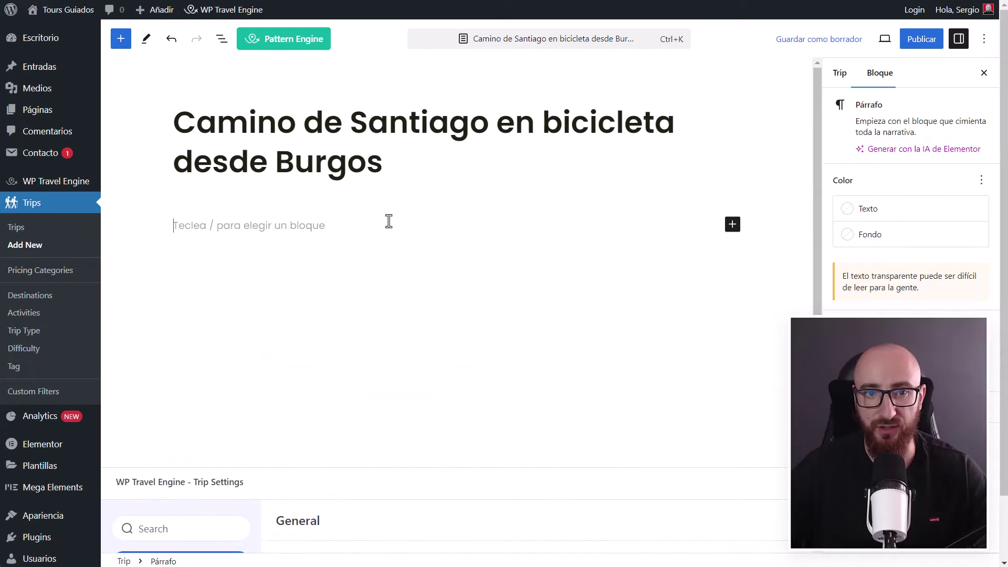
pyautogui.scroll(-5, 253, 266)
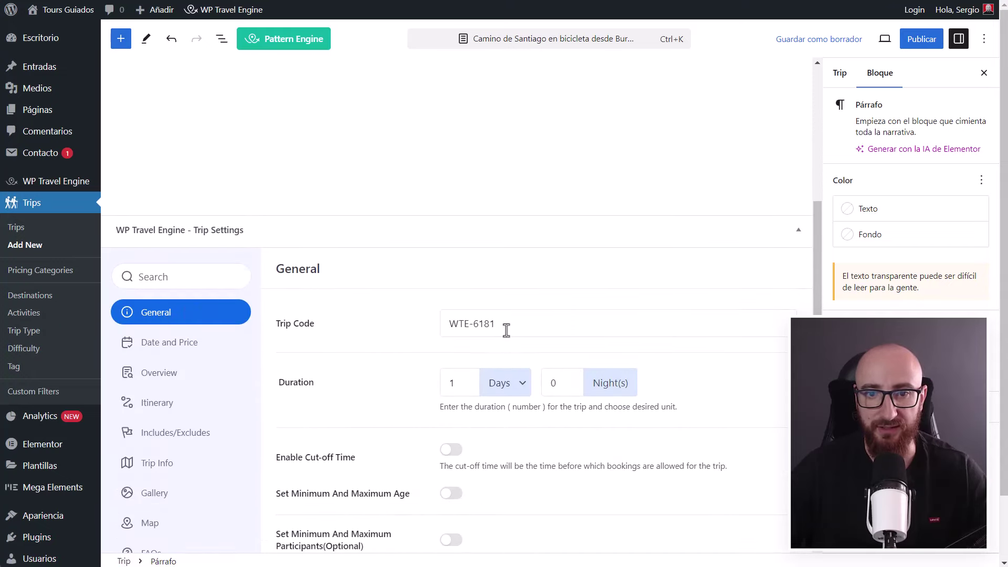
pyautogui.doubleClick(453, 383)
pyautogui.write('7')
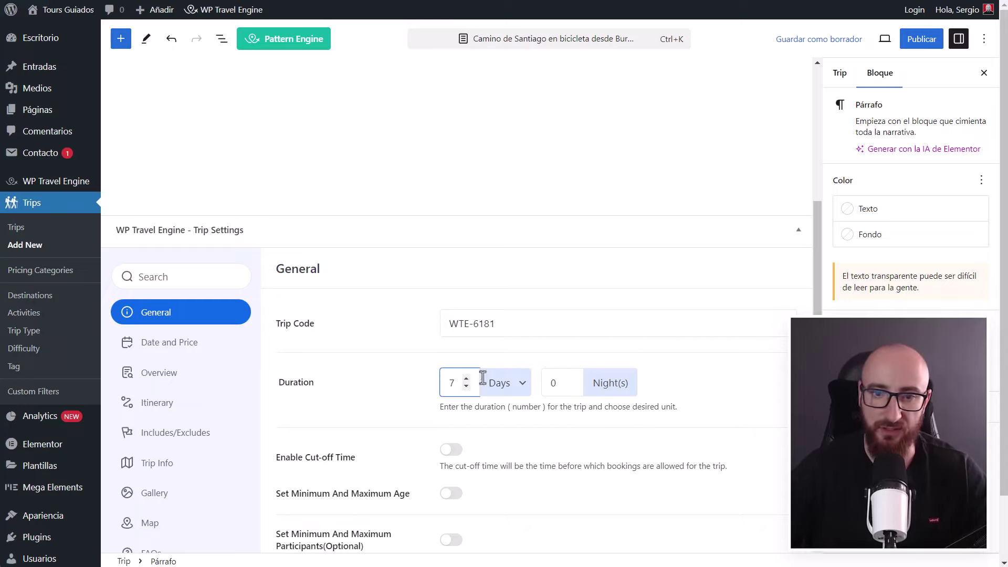
pyautogui.doubleClick(553, 383)
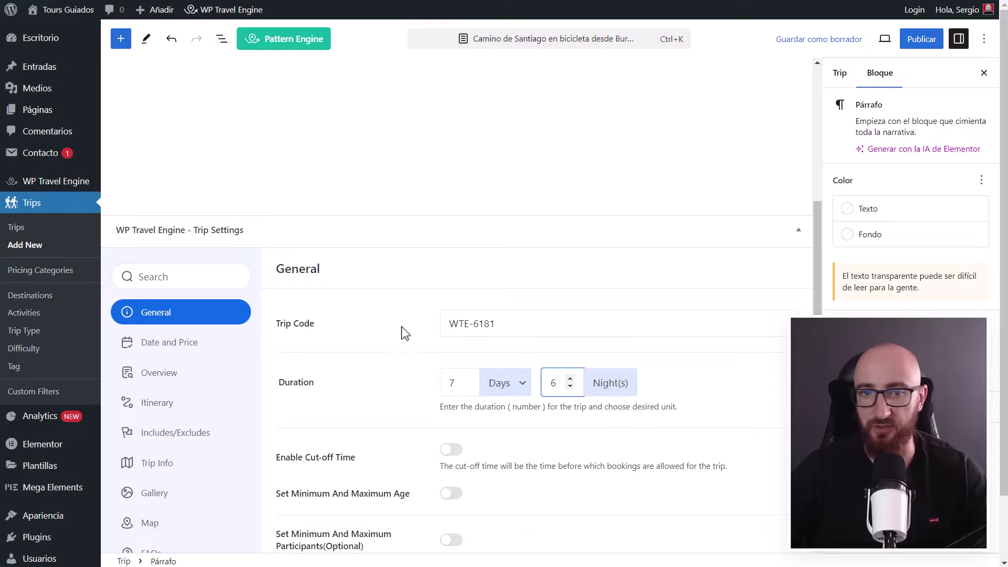
# - Enable a booking cut-off time of 7 days
pyautogui.scroll(-2, 356, 331)
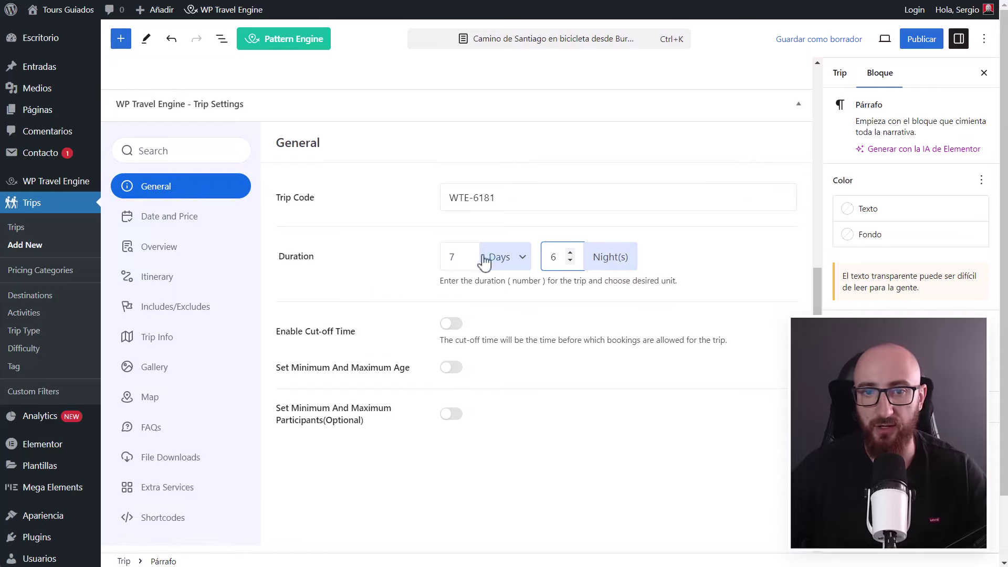
pyautogui.click(451, 324)
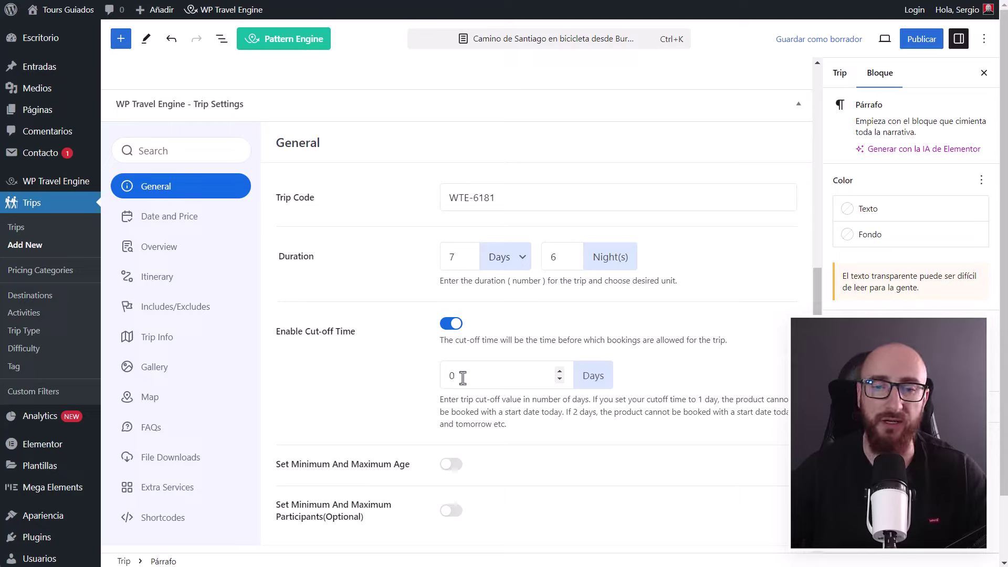
pyautogui.moveTo(470, 378); pyautogui.dragTo(440, 386)
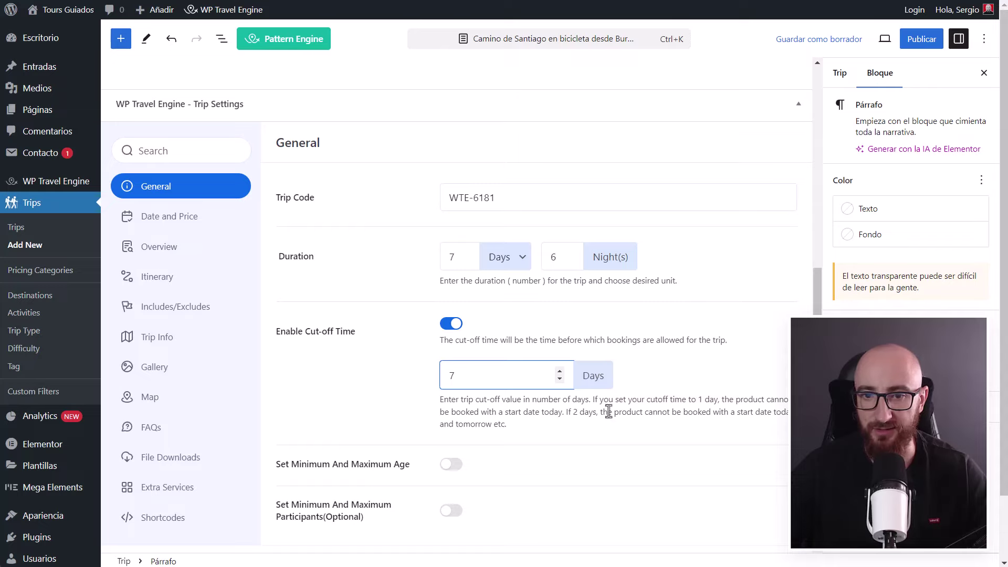
pyautogui.scroll(-1, 481, 402)
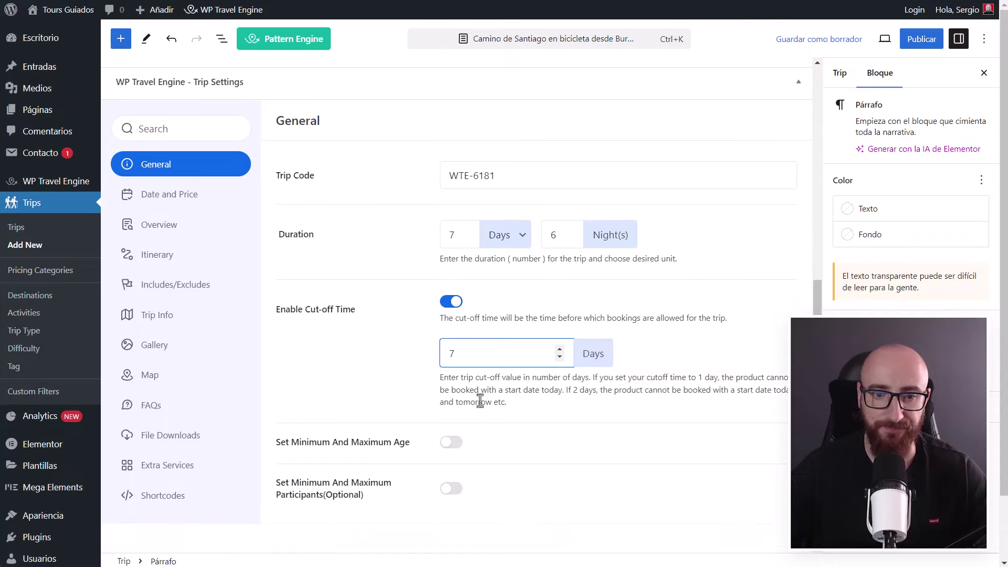
# - Enable age limits with a minimum of 18 and maximum of 65
pyautogui.click(452, 443)
pyautogui.press('Tab')
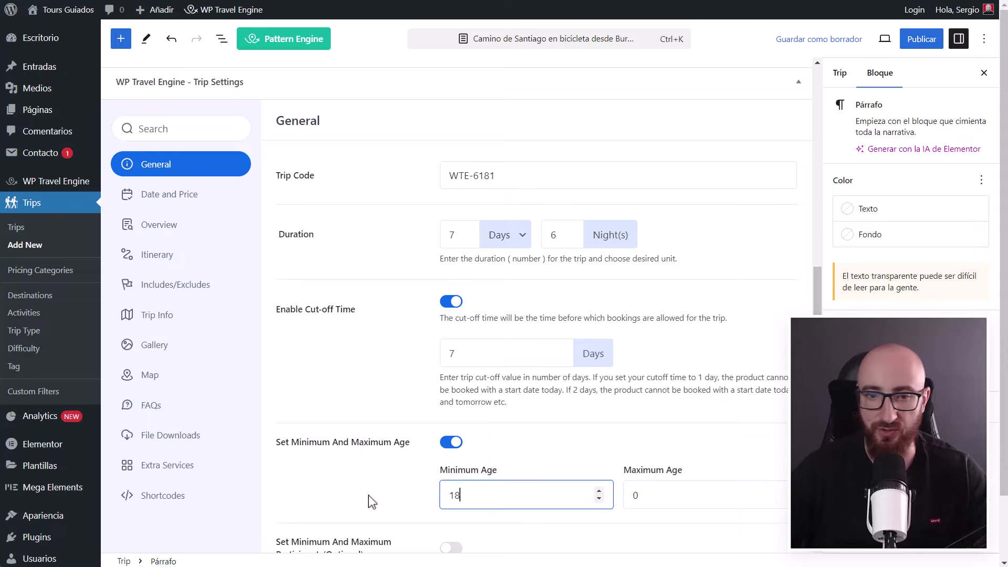
pyautogui.doubleClick(636, 495)
pyautogui.write('65')
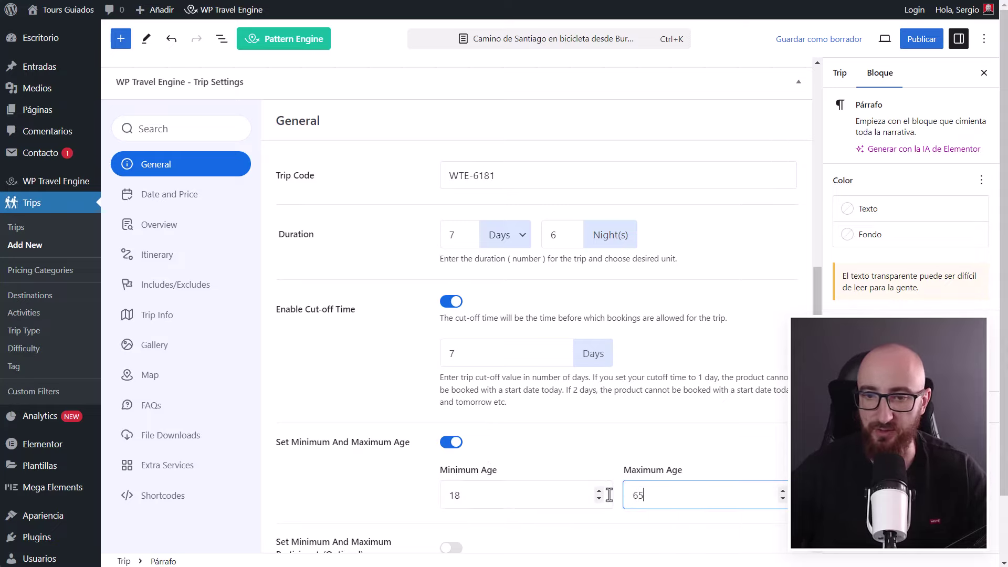
# - Enable participant limits with a minimum of 1 and maximum of 10
pyautogui.scroll(-1, 441, 517)
pyautogui.click(451, 490)
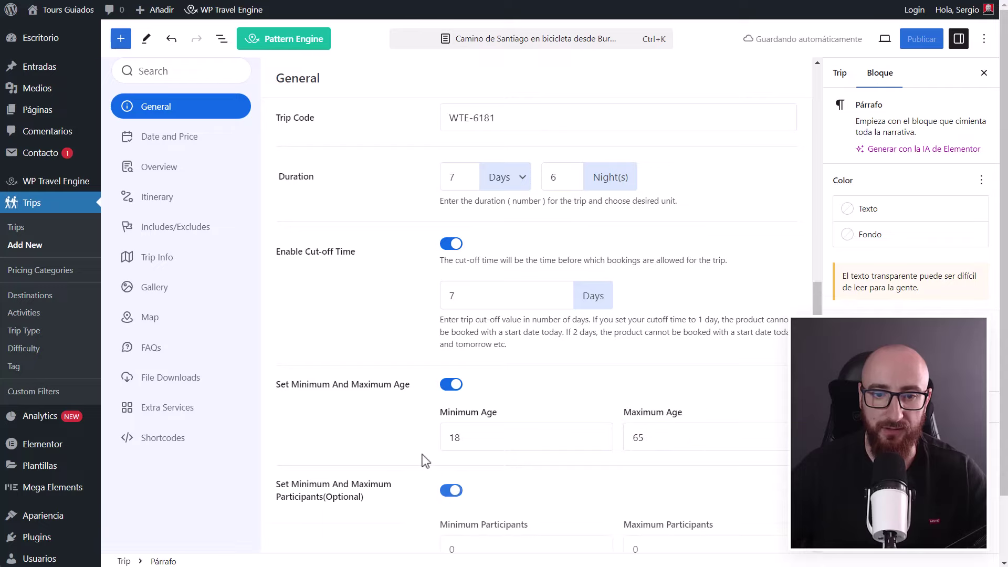
pyautogui.scroll(-1, 426, 461)
pyautogui.press('Tab')
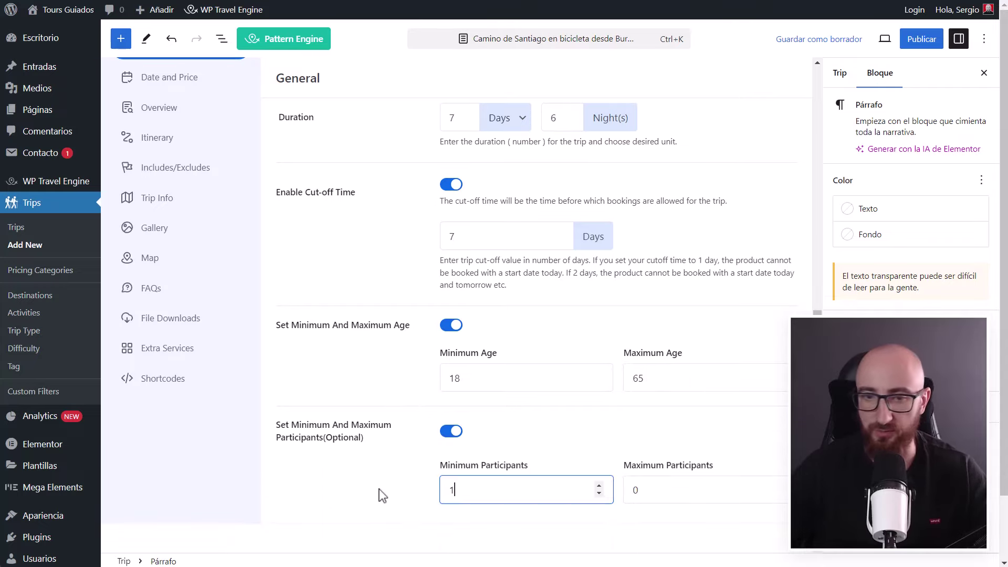
pyautogui.doubleClick(629, 495)
pyautogui.write('10')
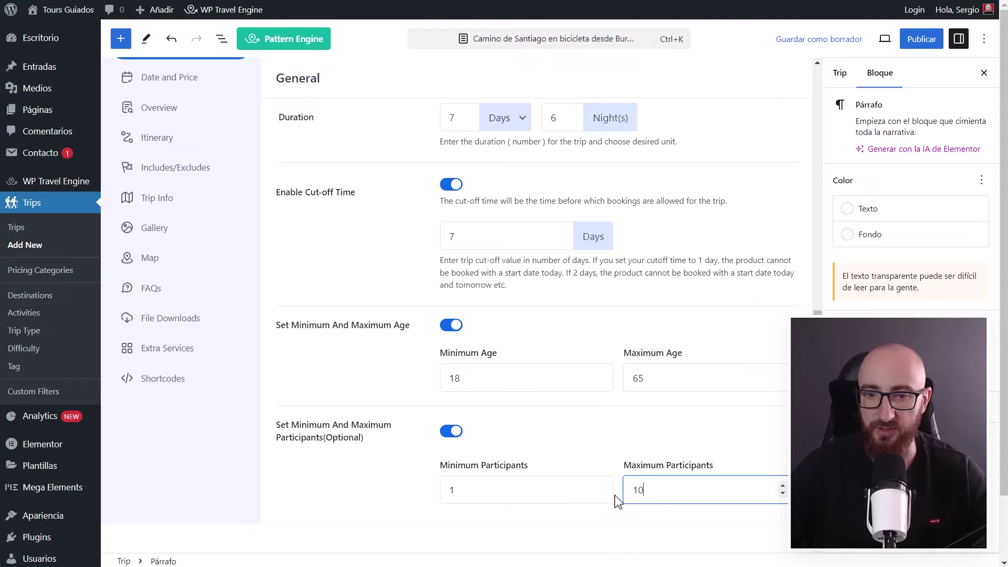
pyautogui.click(560, 447)
pyautogui.scroll(5, 615, 311)
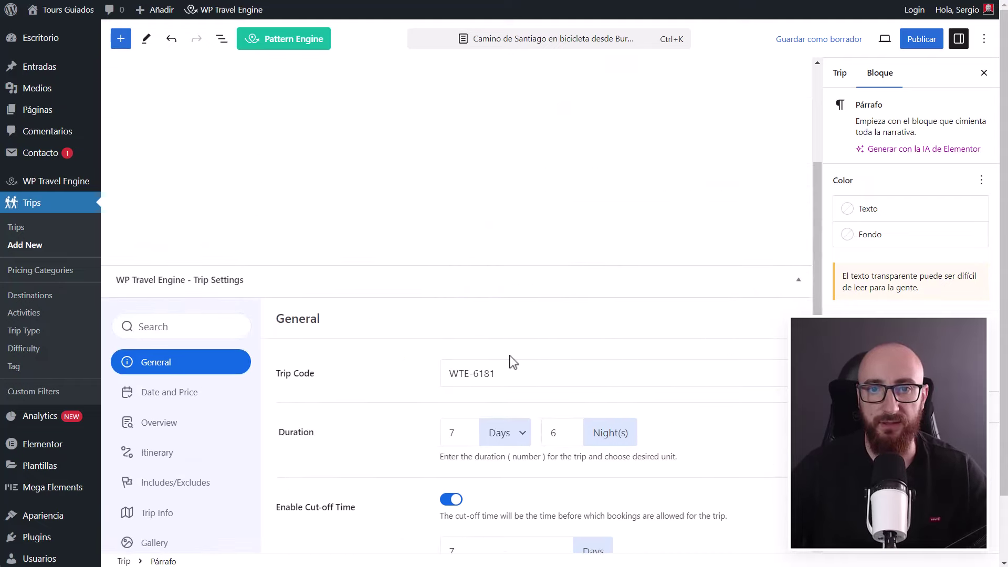
# - Add a new pricing package named 'Básico' in the trip's dates and prices
pyautogui.click(191, 403)
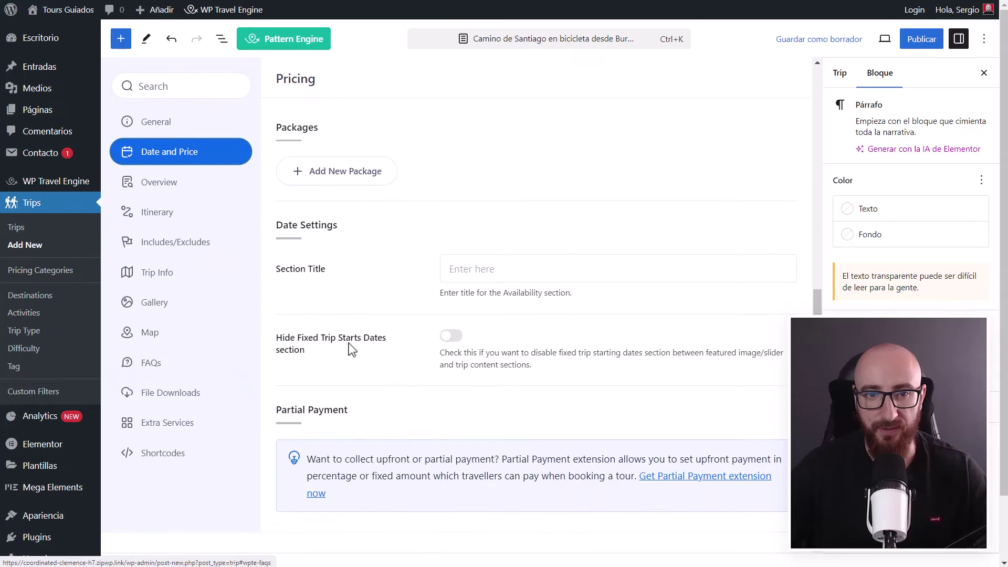
pyautogui.click(339, 169)
pyautogui.click(342, 172)
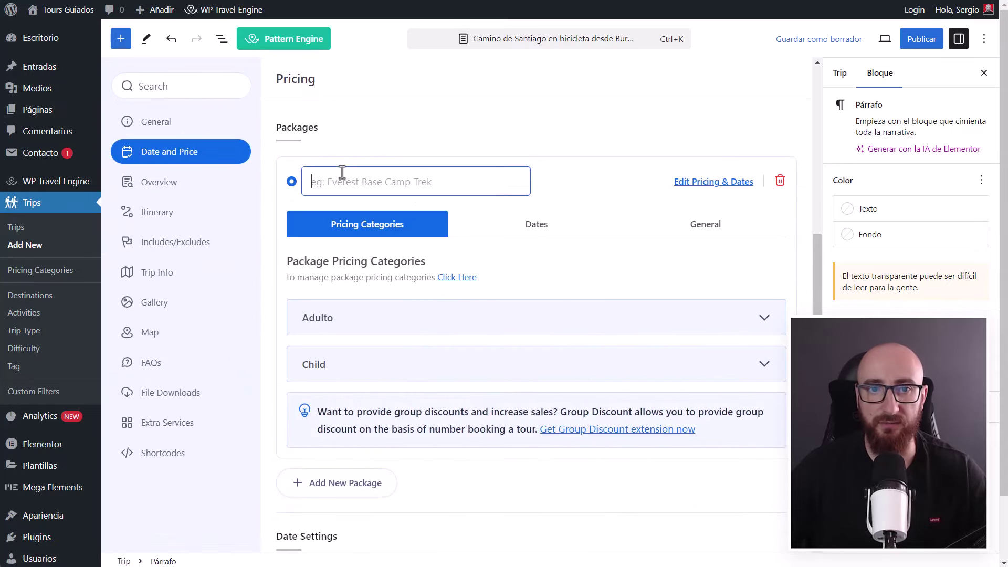
pyautogui.write('Básico')
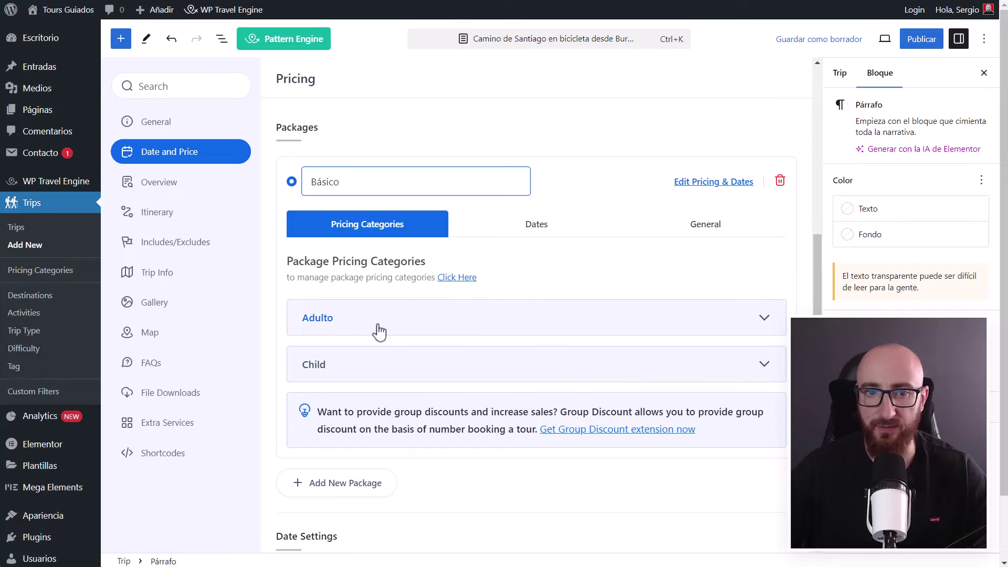
# - Price the Adulto category at EUR 3750 regular with an enabled EUR 3500 sale price
pyautogui.click(763, 318)
pyautogui.click(367, 381)
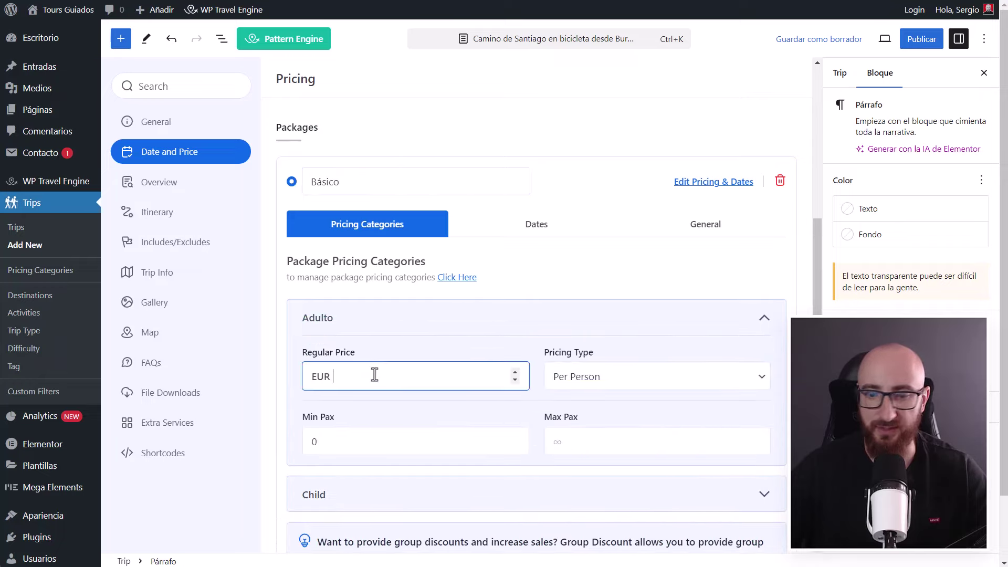
pyautogui.write('3')
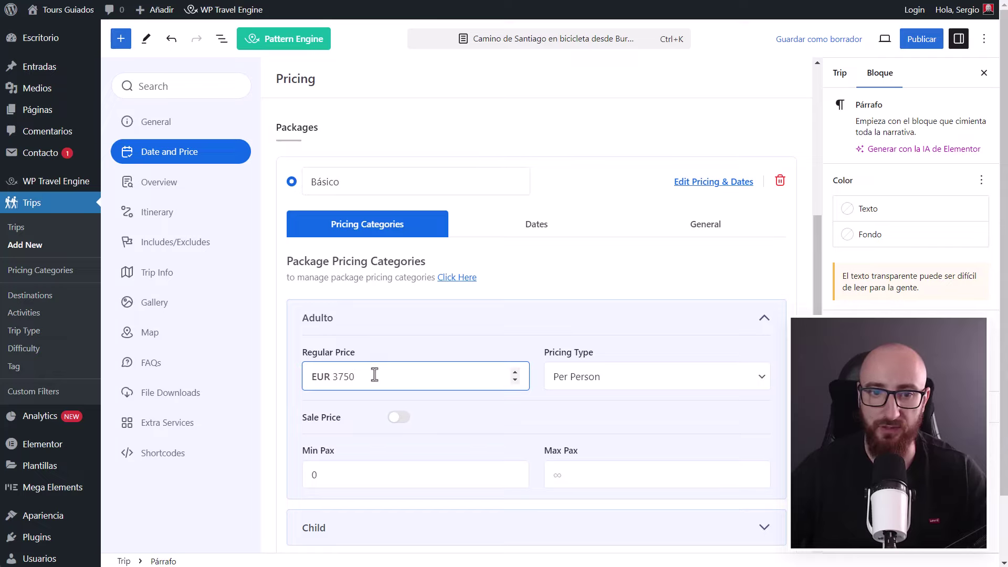
pyautogui.write('750')
pyautogui.click(406, 421)
pyautogui.click(524, 426)
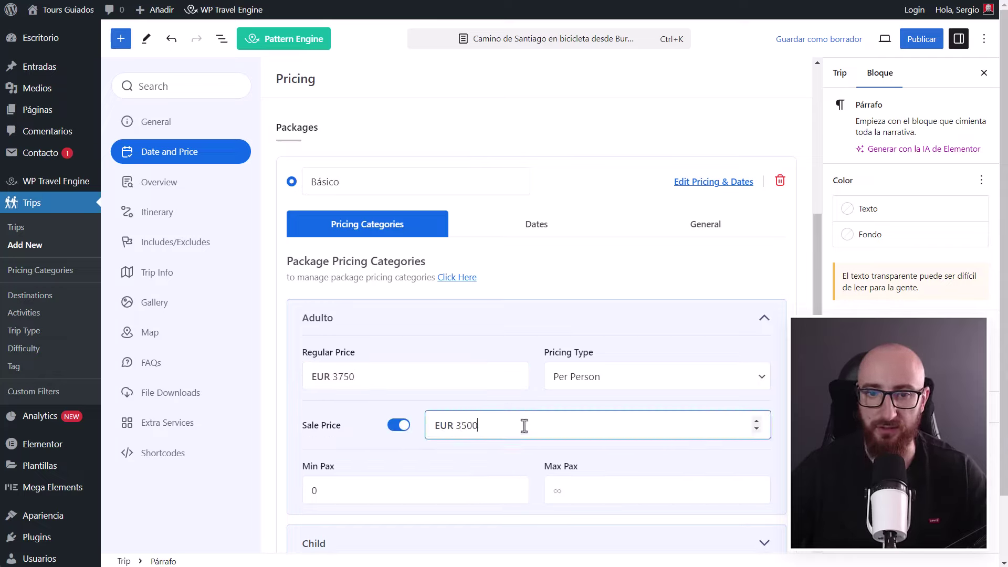
pyautogui.write('3500')
pyautogui.click(752, 323)
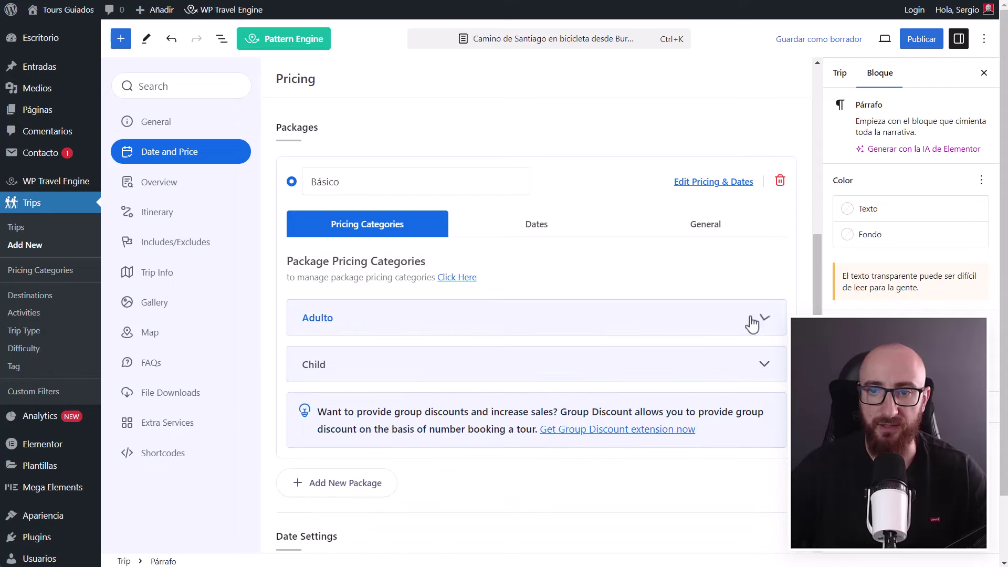
pyautogui.click(777, 370)
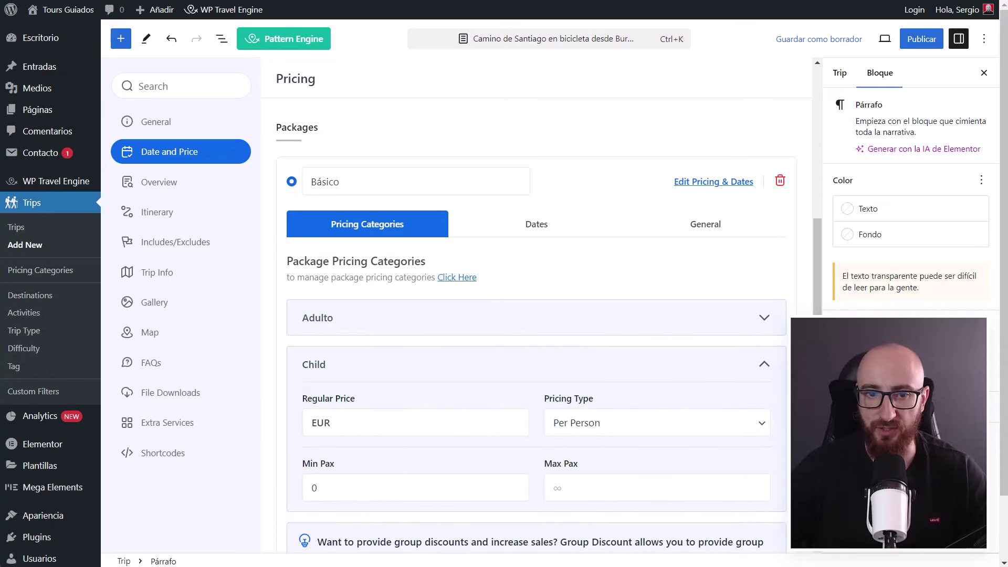
pyautogui.click(767, 367)
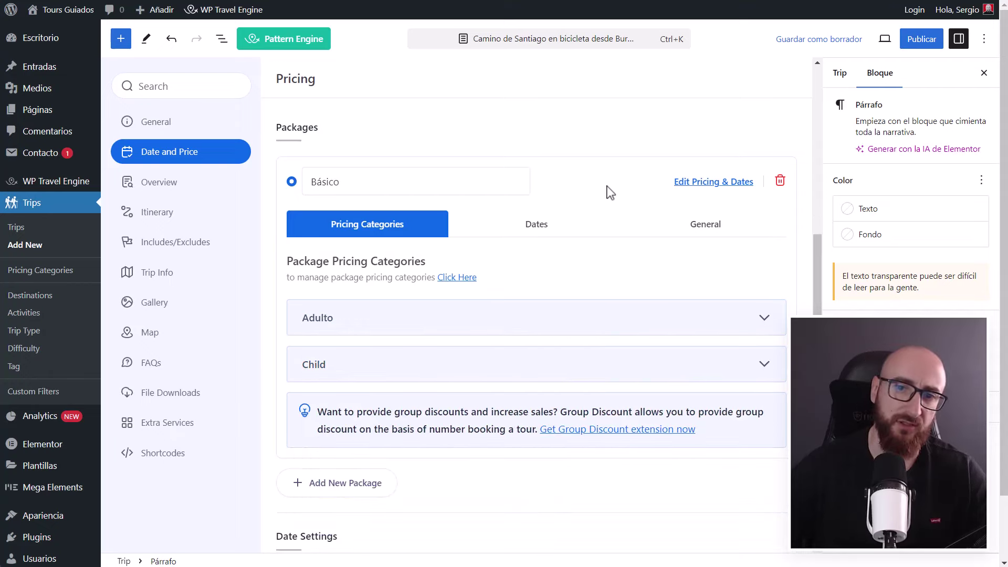
pyautogui.click(611, 433)
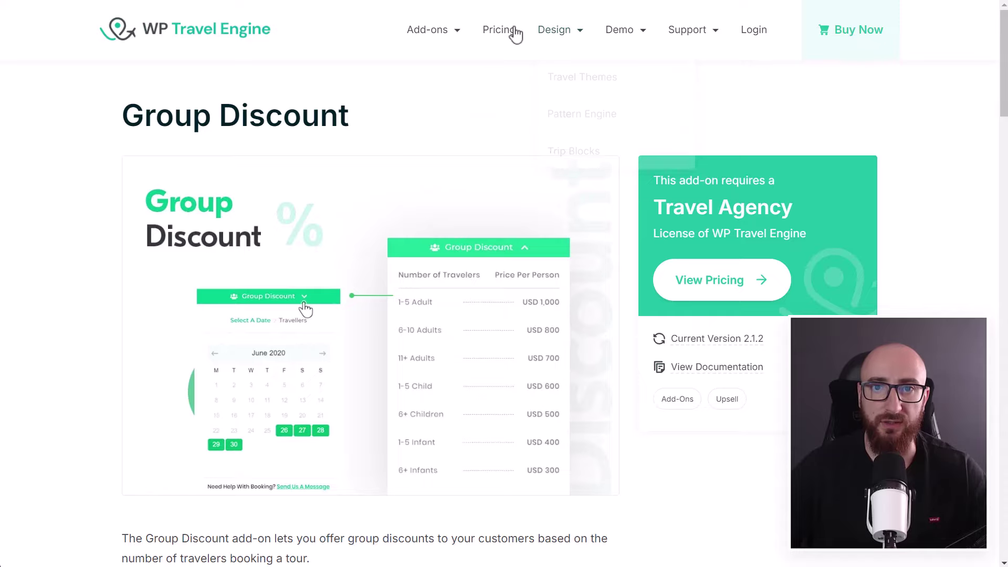
pyautogui.click(499, 37)
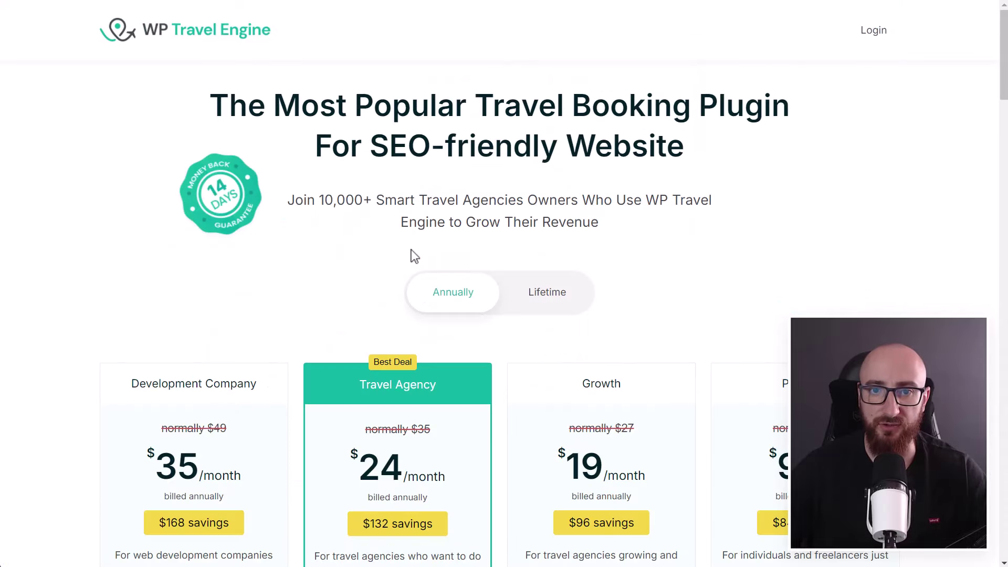
pyautogui.scroll(-10, 418, 411)
pyautogui.scroll(10, 396, 349)
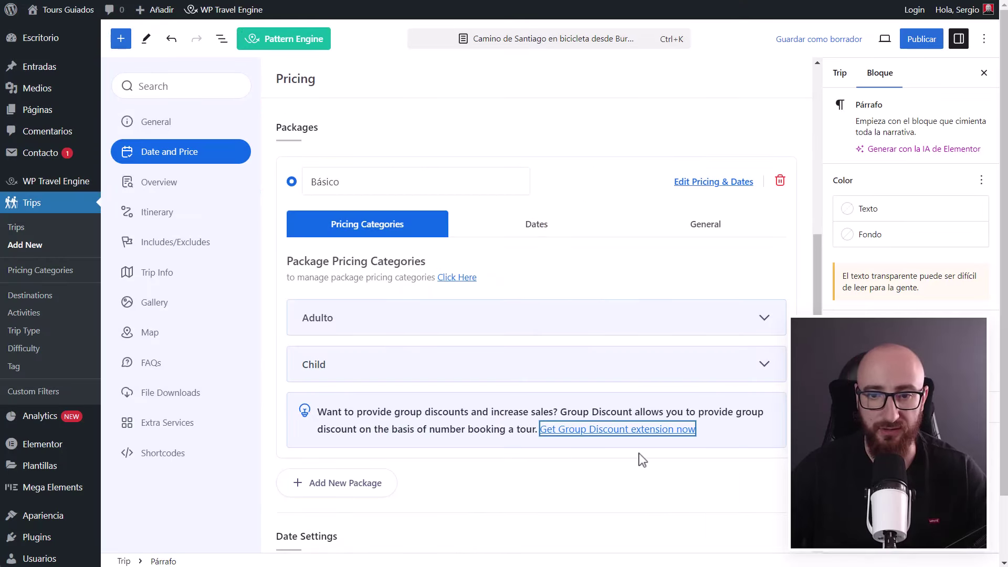
# - Add 2024-10-18 as a single departure date for the Básico package
pyautogui.scroll(4, 726, 356)
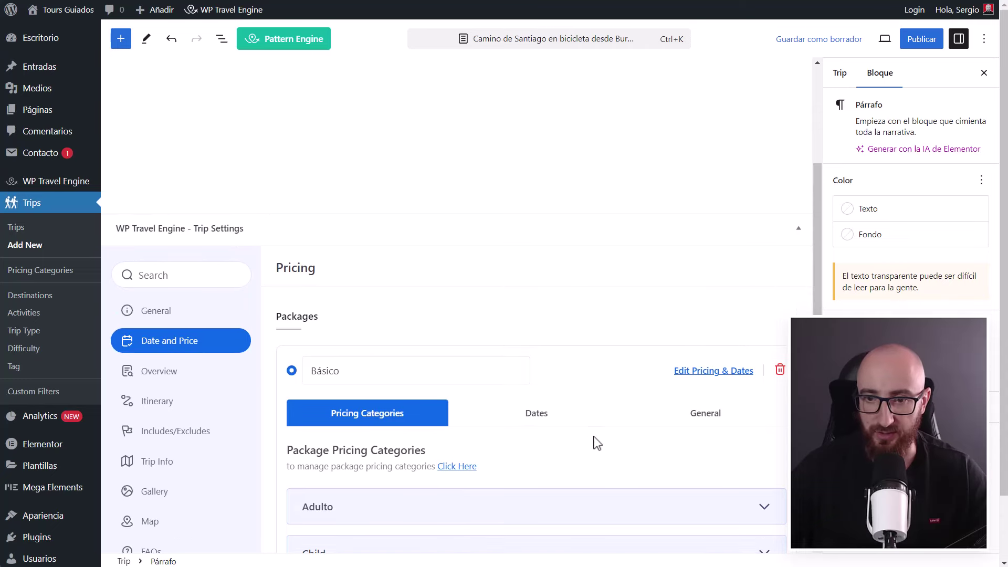
pyautogui.scroll(-4, 618, 442)
pyautogui.click(528, 233)
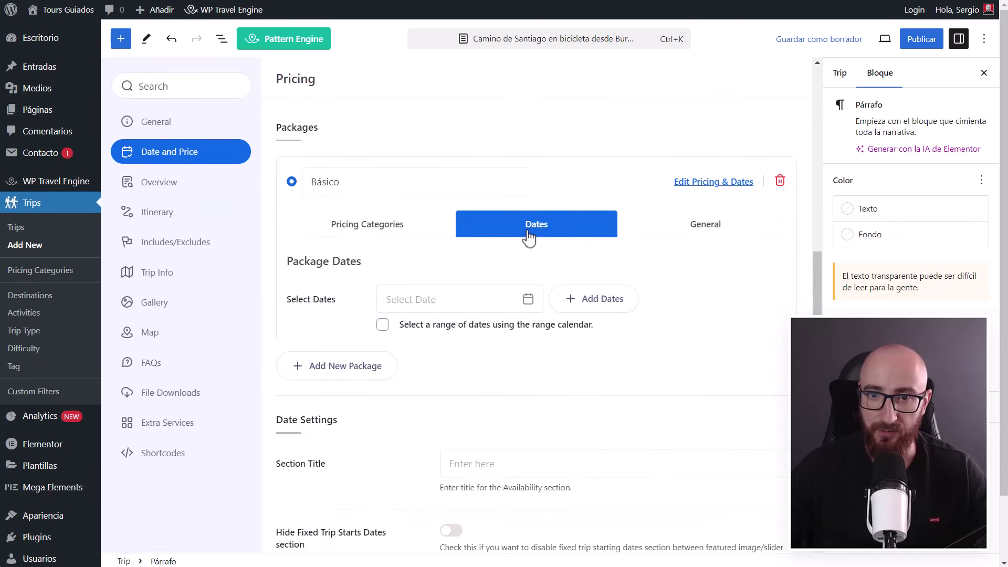
pyautogui.click(529, 300)
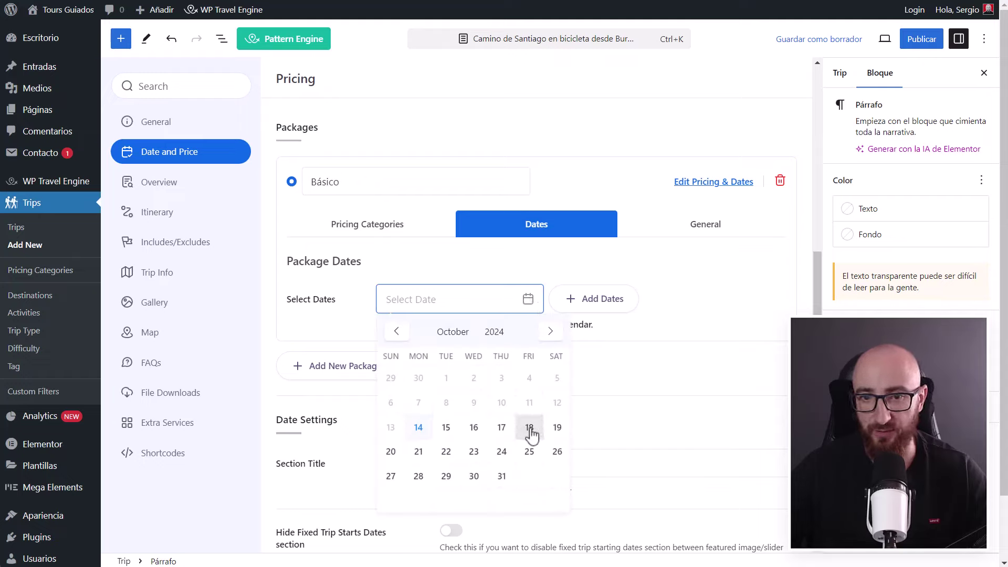
pyautogui.click(712, 310)
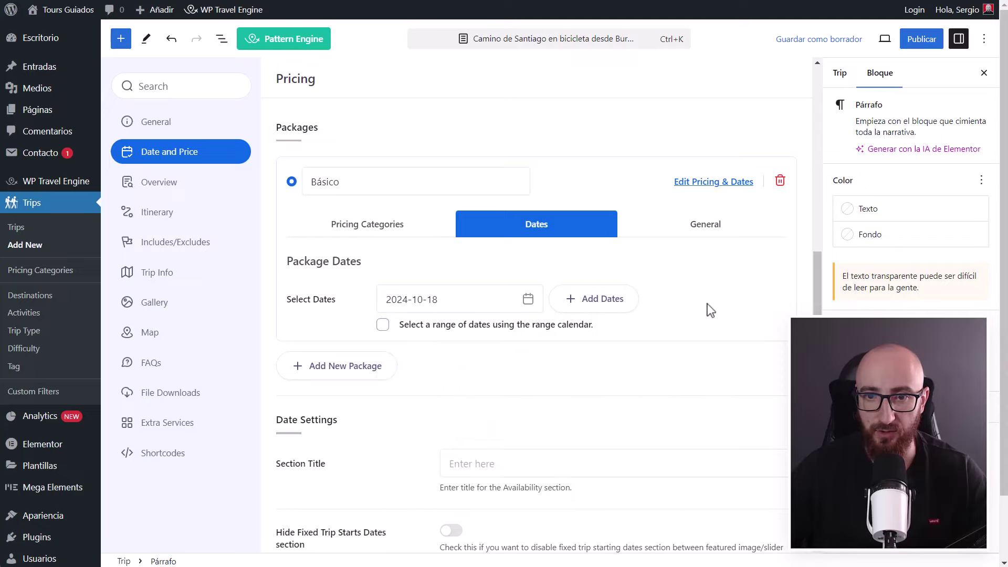
pyautogui.click(529, 300)
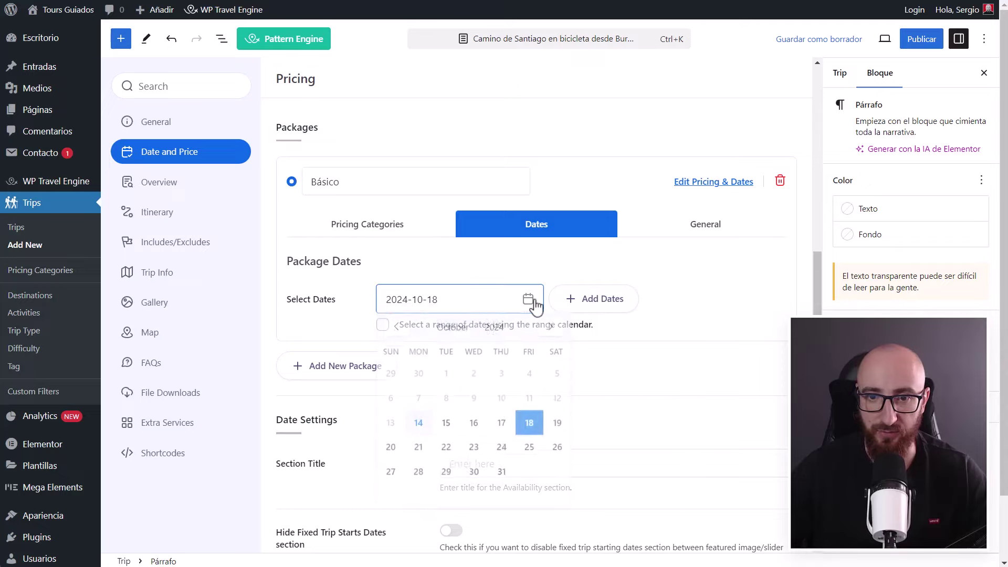
pyautogui.click(554, 327)
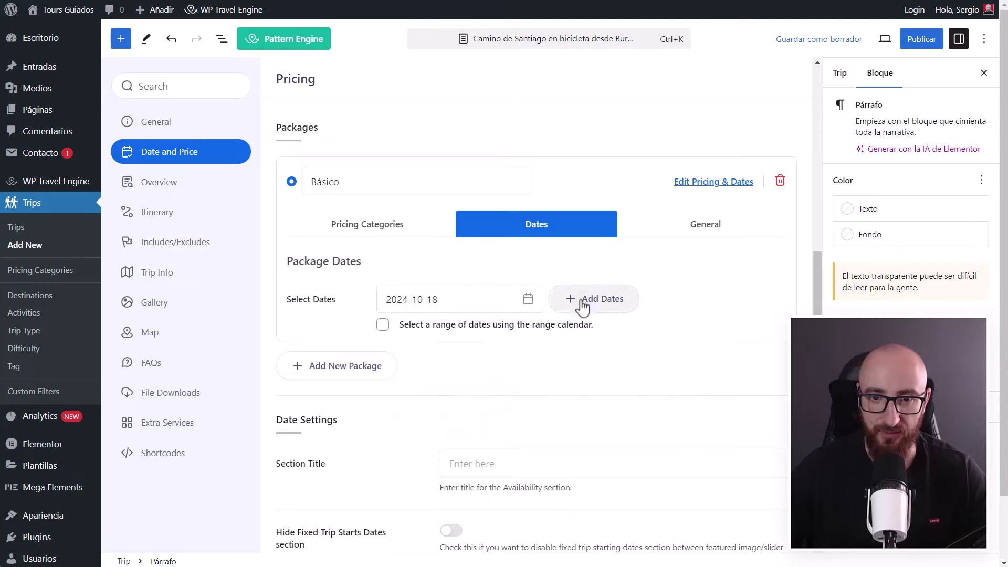
pyautogui.click(619, 300)
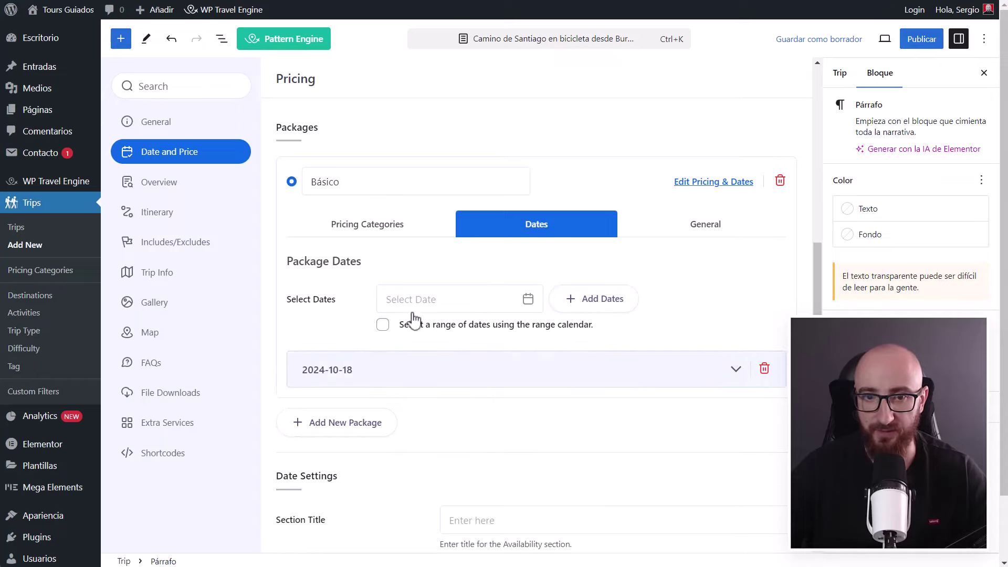
# - Add the date range 20–31 October 2024 to the package's departures
pyautogui.click(383, 326)
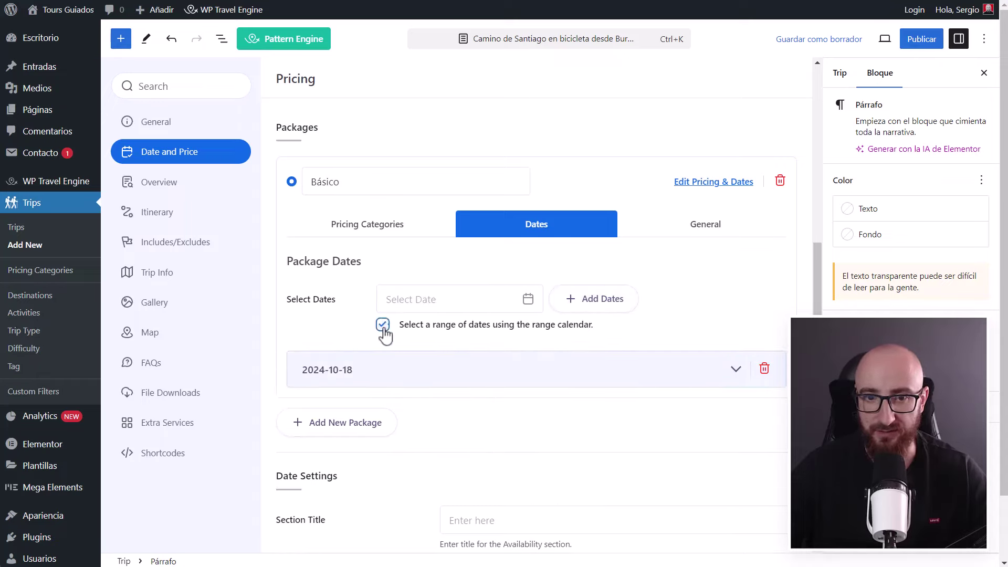
pyautogui.click(517, 310)
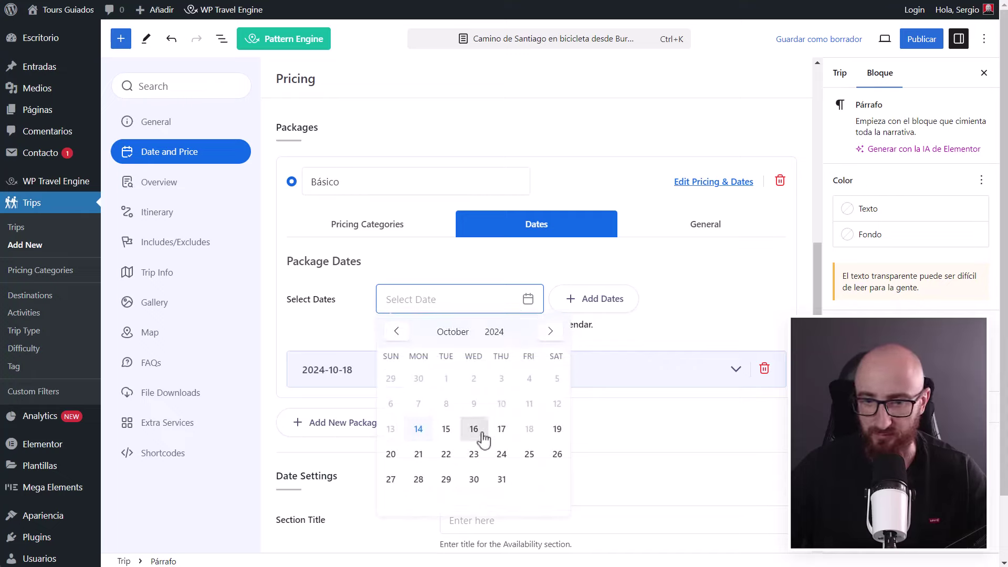
pyautogui.click(393, 455)
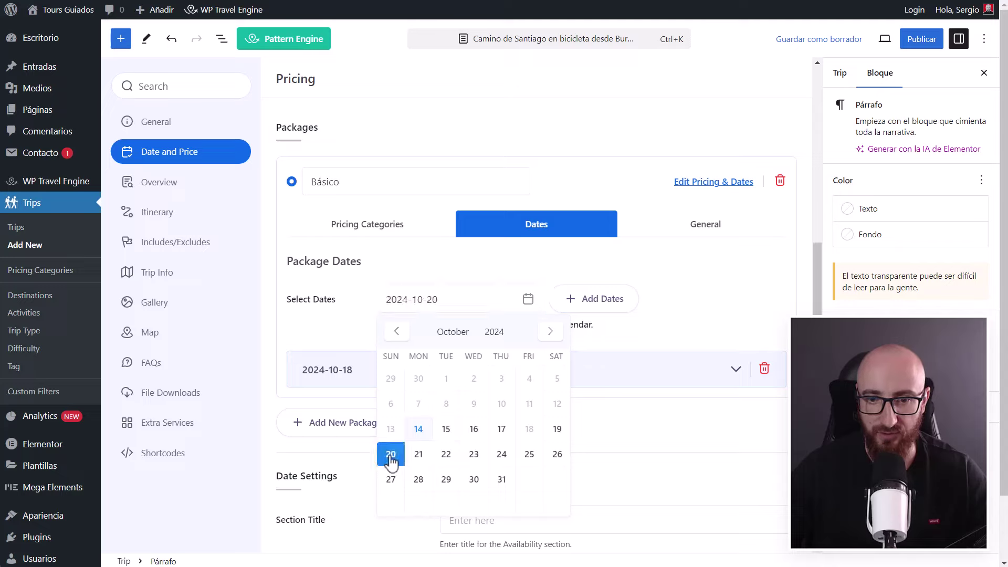
pyautogui.click(510, 486)
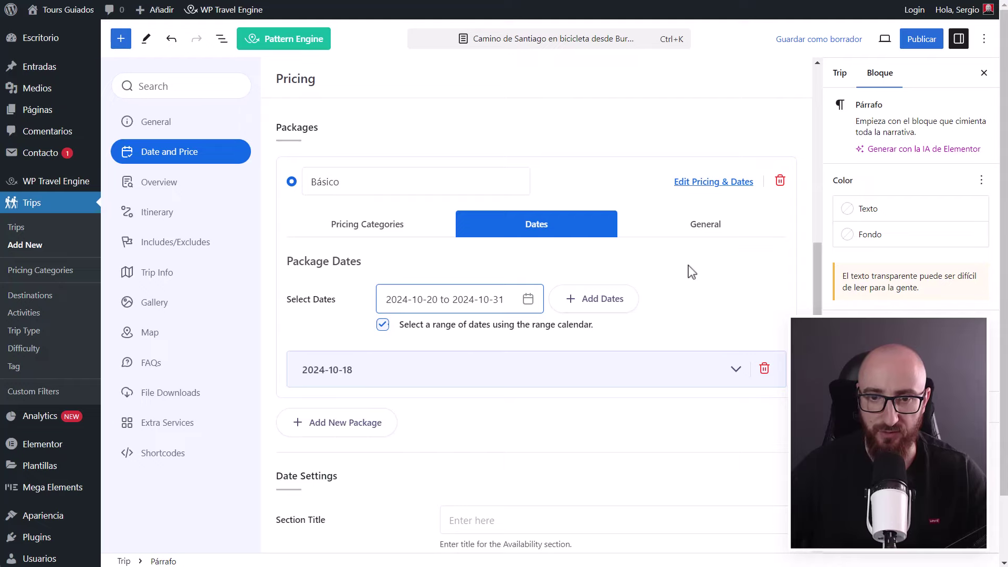
pyautogui.click(618, 303)
pyautogui.scroll(-6, 414, 289)
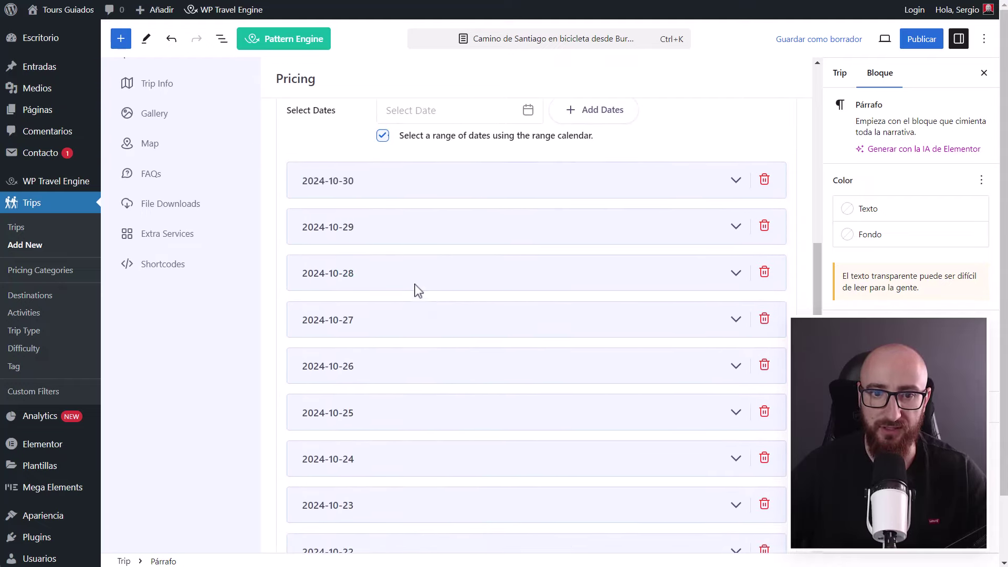
pyautogui.scroll(3, 700, 386)
pyautogui.scroll(1, 700, 386)
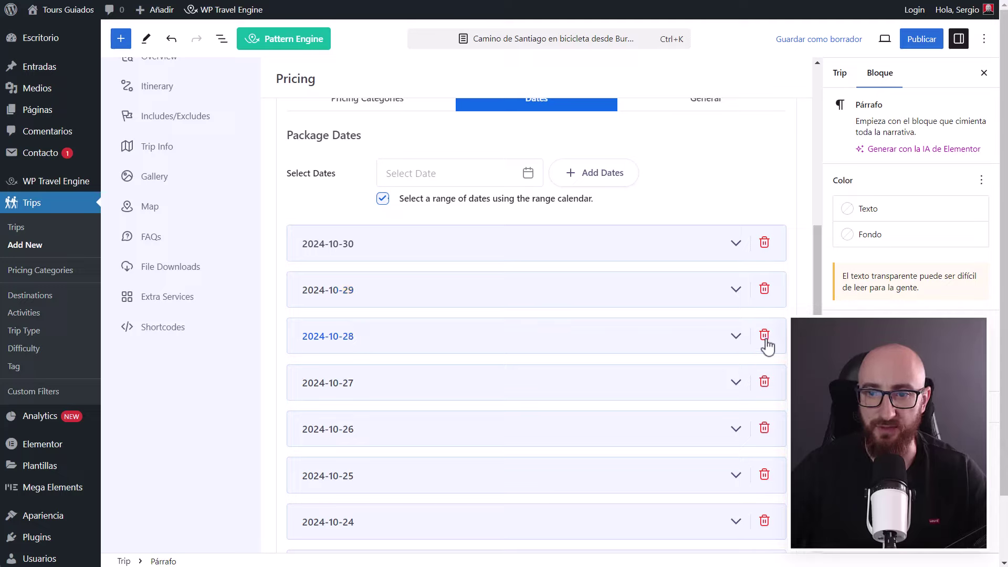
# - Delete the range dates except 2024-10-25, leaving 18 and 25 October
pyautogui.click(764, 290)
pyautogui.click(765, 291)
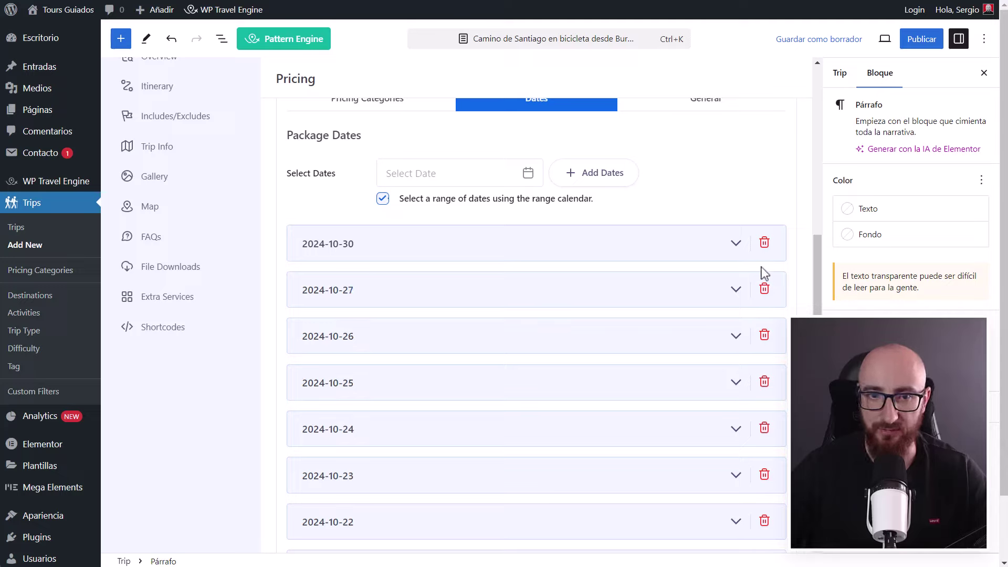
pyautogui.click(767, 247)
pyautogui.click(768, 249)
pyautogui.click(769, 251)
pyautogui.click(769, 252)
pyautogui.click(768, 254)
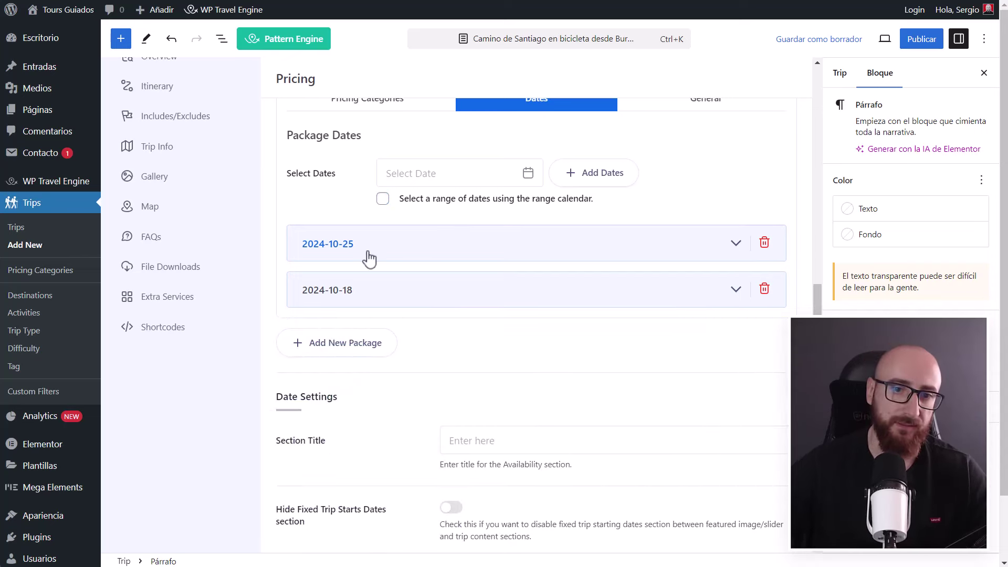
pyautogui.scroll(-2, 367, 257)
pyautogui.scroll(5, 433, 259)
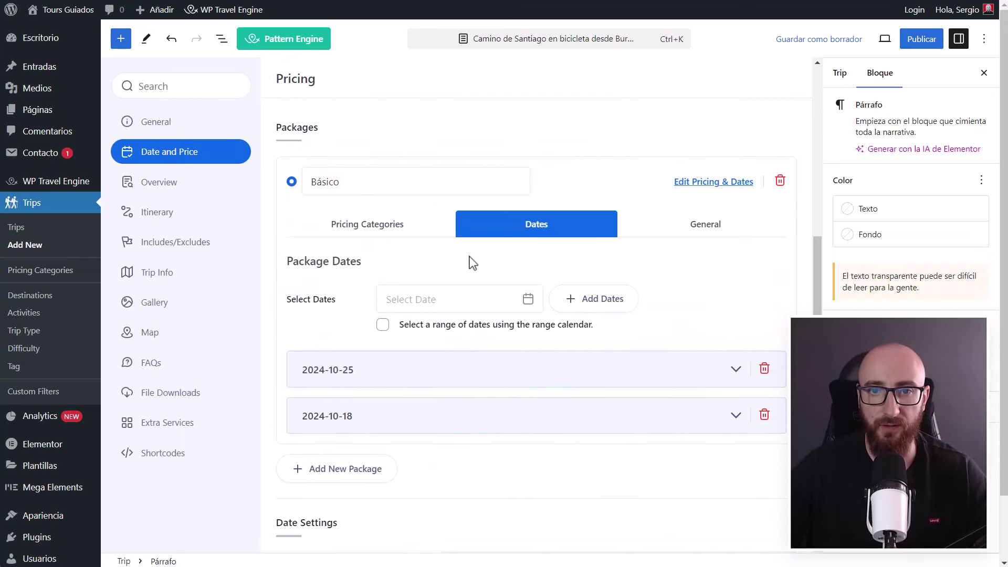
# - Paste the guided bike Camino from Burgos text (500+ km to Santiago) as the package's short description
pyautogui.click(732, 236)
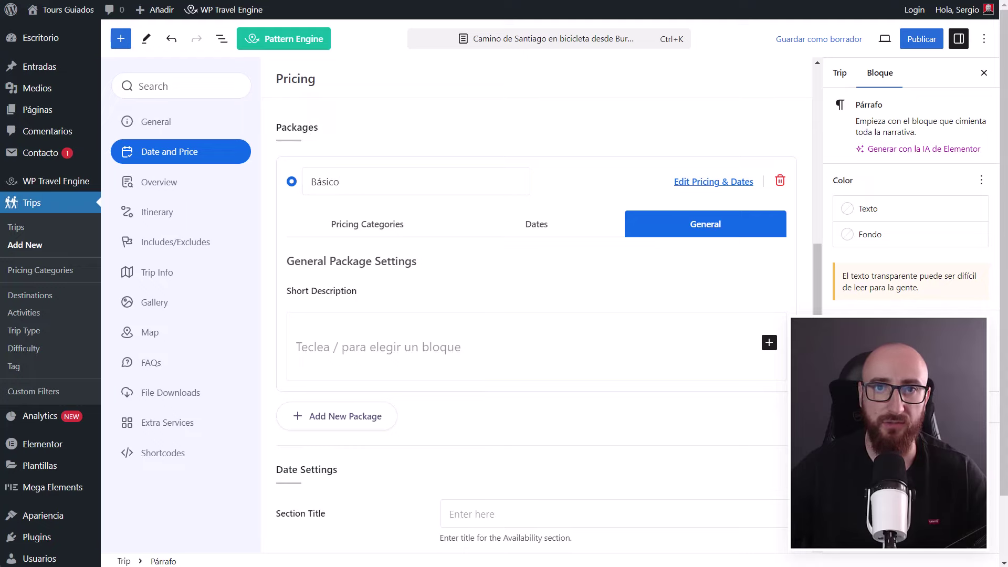
pyautogui.write('Camino de Santiago guiado en bicicleta desde Burgos cubre más de 500 kilómetros de la milenaria ruta espiritual hasta el destino final en Santiago de Compostela.')
pyautogui.scroll(-5, 461, 362)
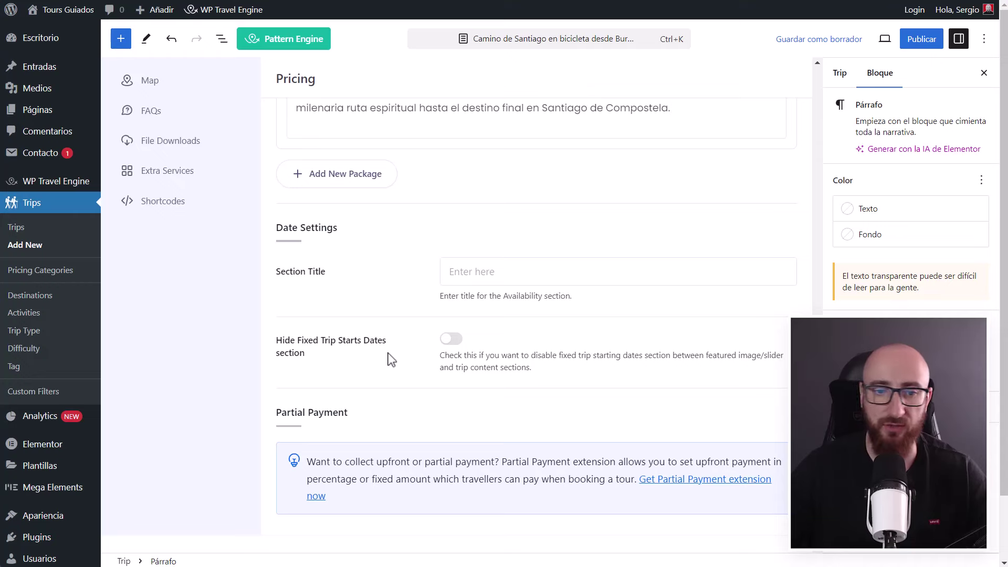
pyautogui.scroll(6, 391, 360)
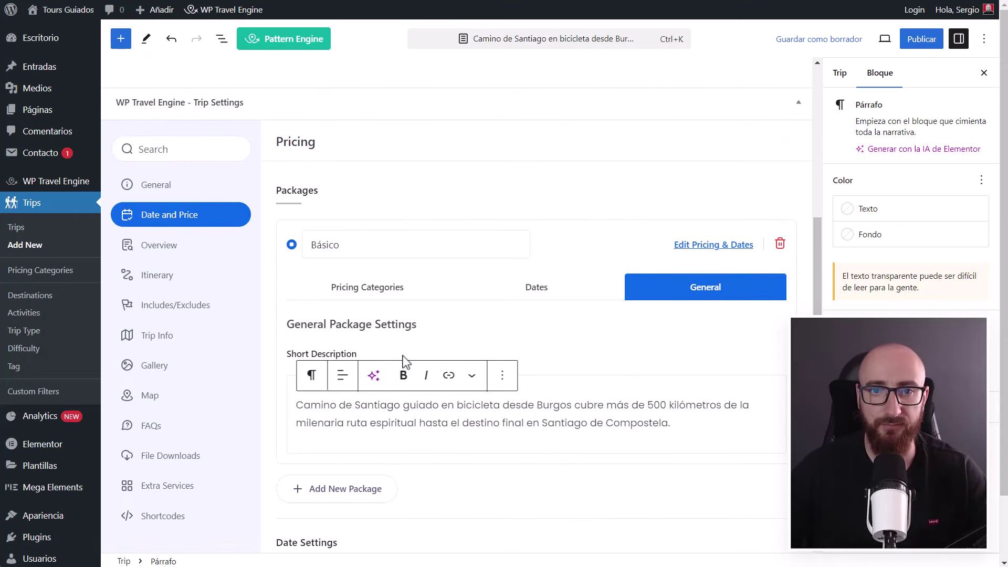
pyautogui.click(179, 247)
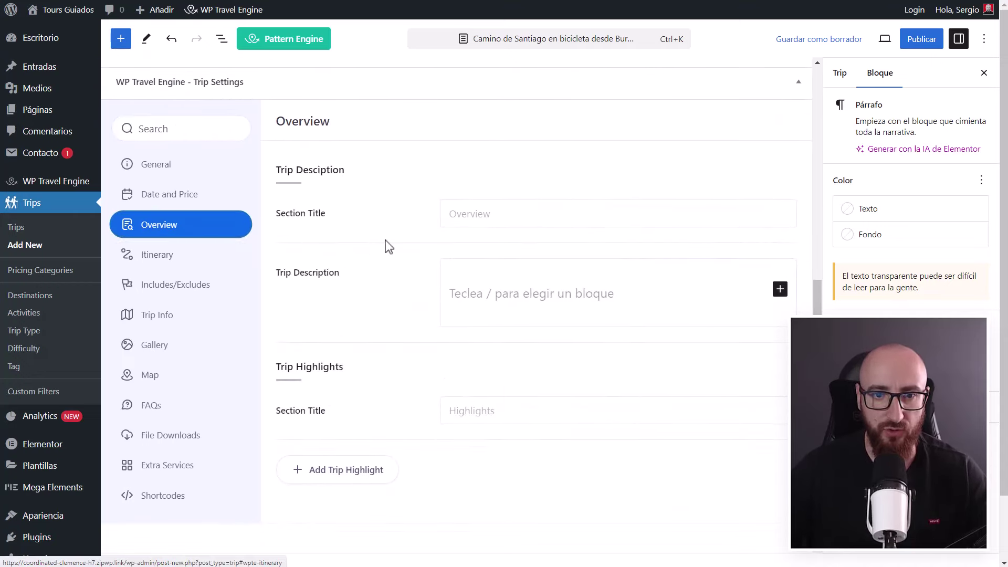
# - Title the overview section 'Resumen' and paste the two-paragraph trip description
pyautogui.click(501, 215)
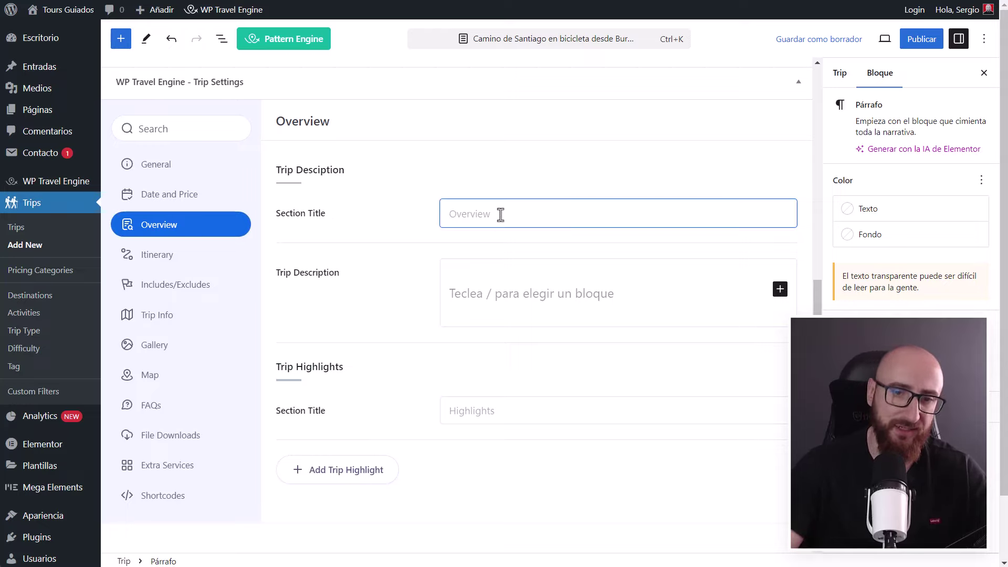
pyautogui.write('Resumen')
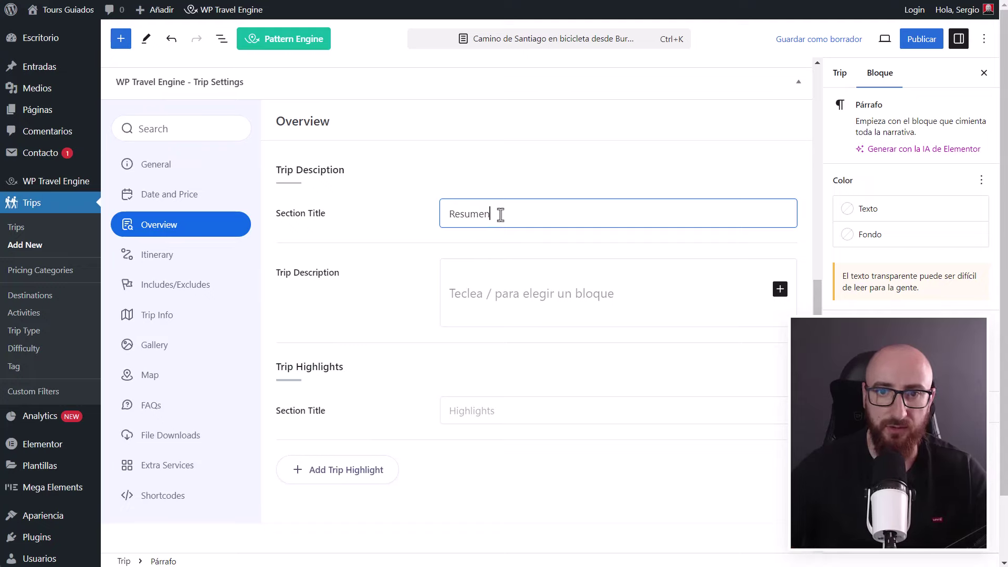
pyautogui.click(508, 300)
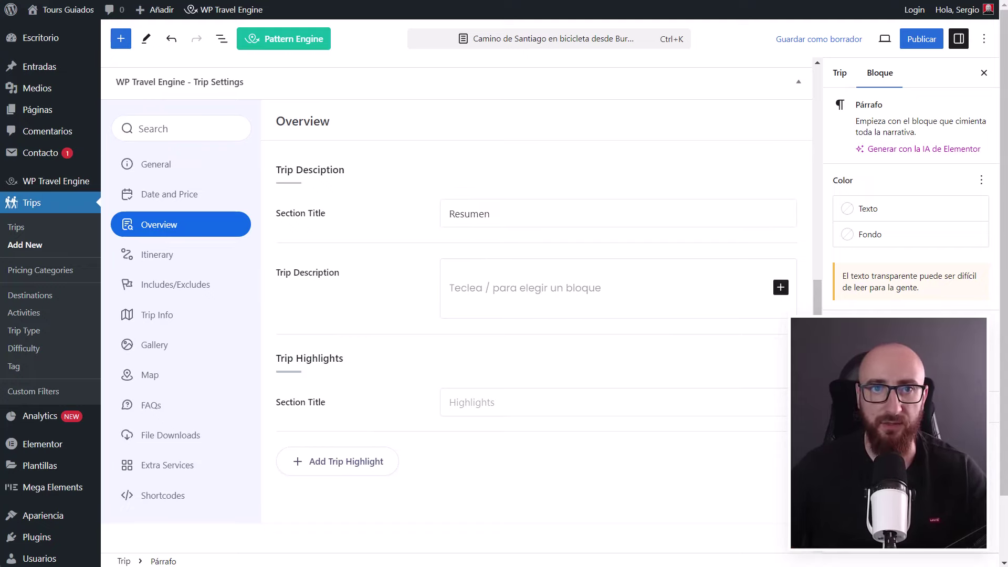
pyautogui.hotkey('ctrl', 'v')
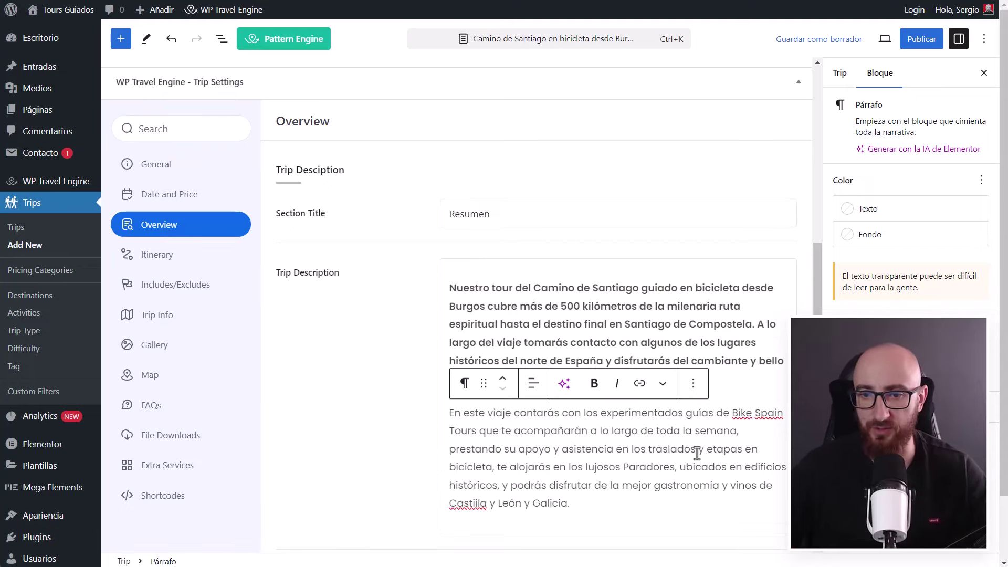
pyautogui.scroll(-1, 678, 439)
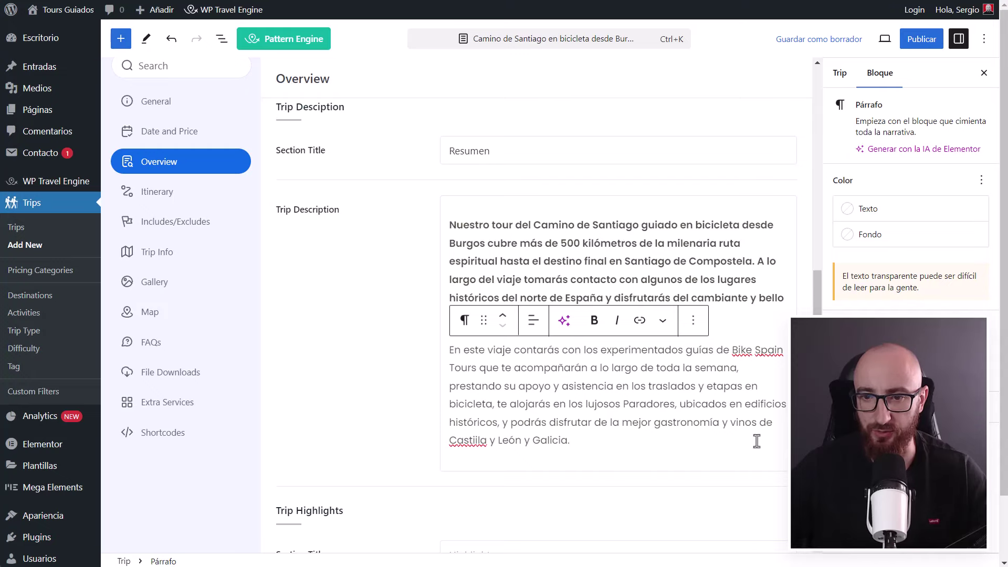
pyautogui.scroll(-3, 723, 387)
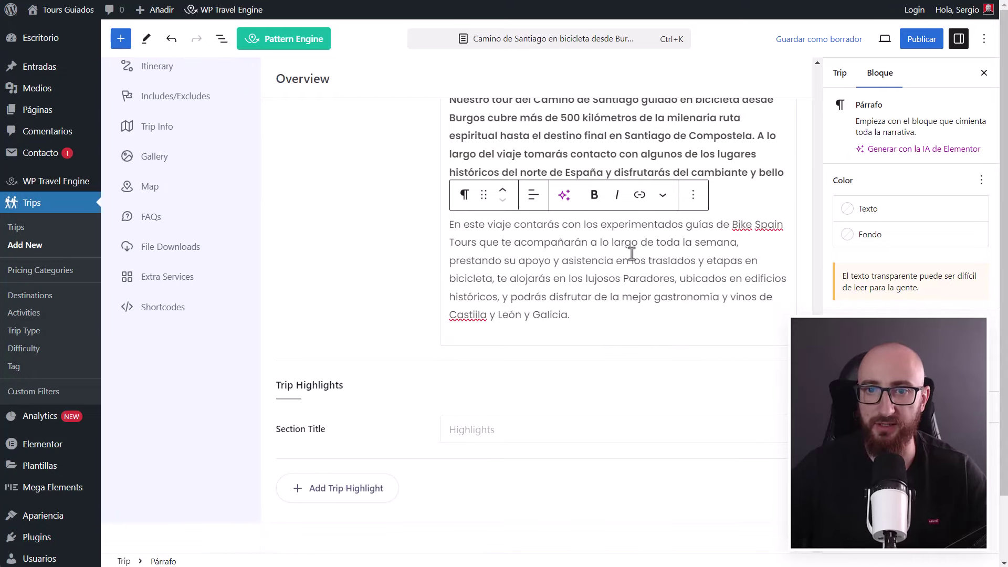
# - Add an empty paragraph after the trip description
pyautogui.click(640, 260)
pyautogui.click(738, 173)
pyautogui.scroll(3, 651, 210)
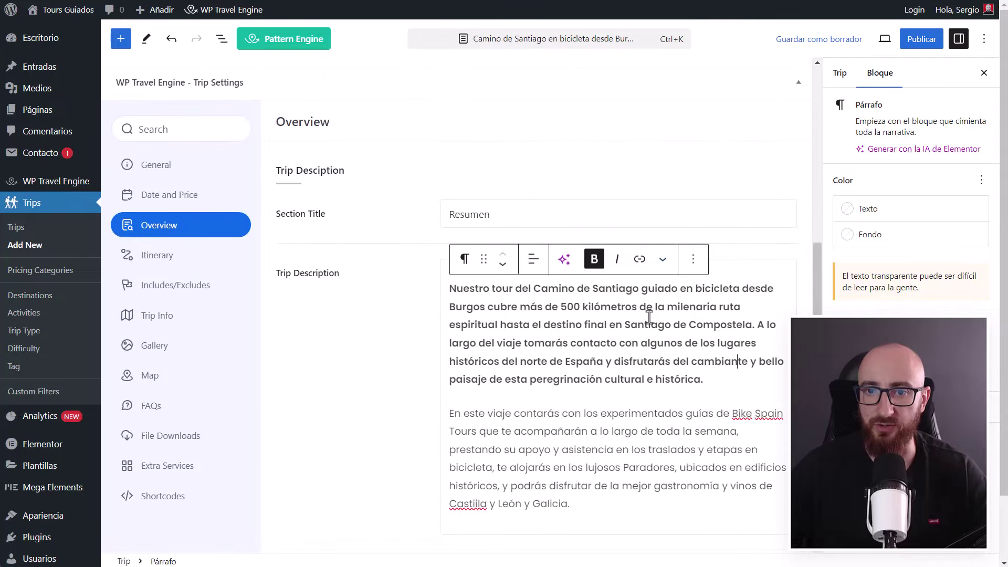
pyautogui.click(661, 427)
pyautogui.click(610, 502)
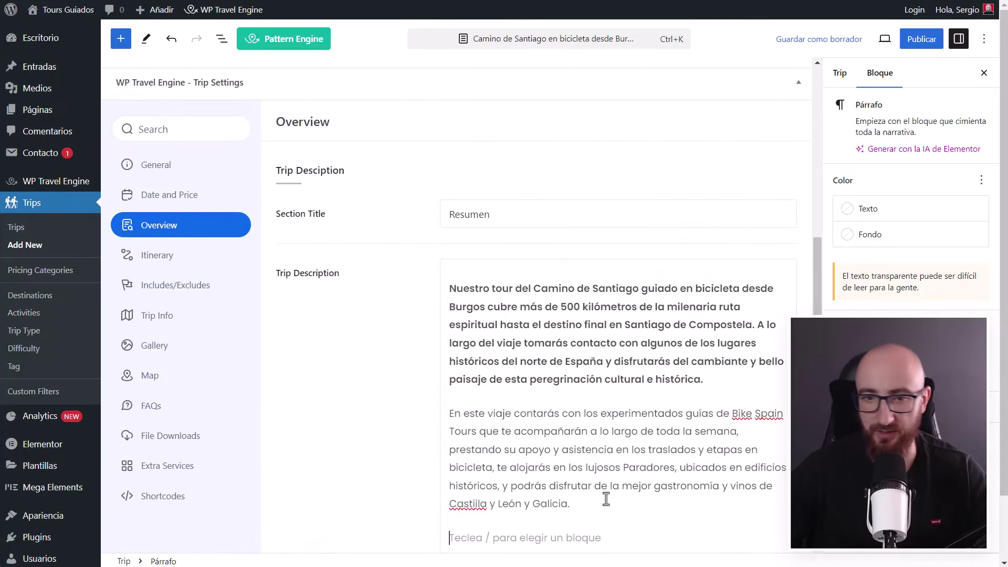
pyautogui.scroll(-3, 608, 498)
pyautogui.click(781, 314)
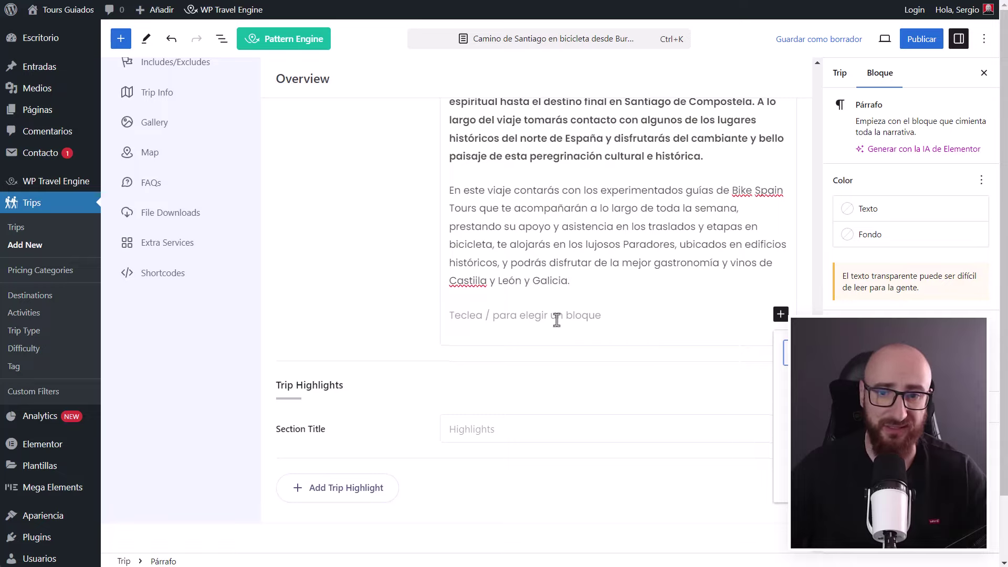
pyautogui.click(458, 408)
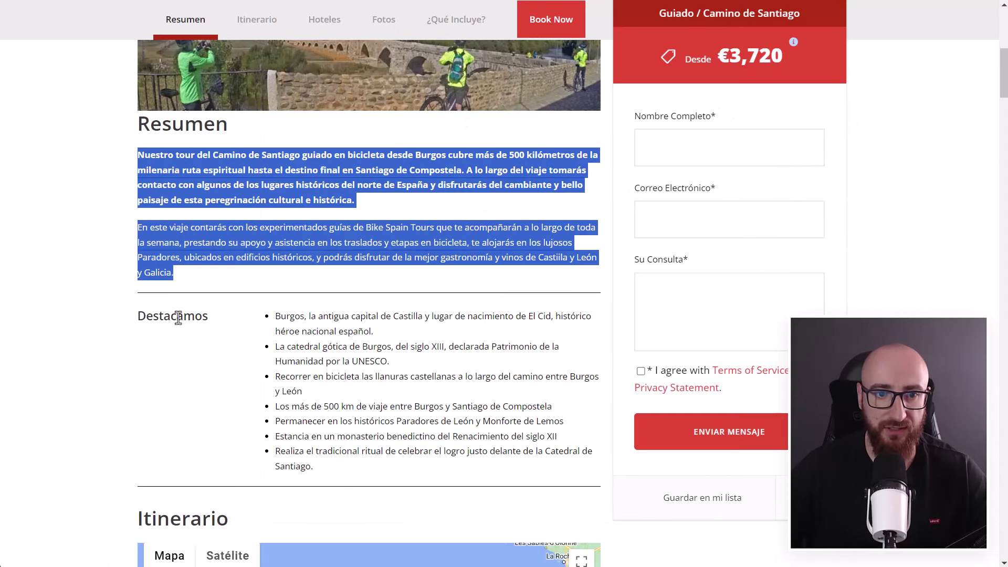
# - Set the trip highlights title to 'Destacamos' and add a highlight entry
pyautogui.doubleClick(179, 317)
pyautogui.hotkey('ctrl', 'c')
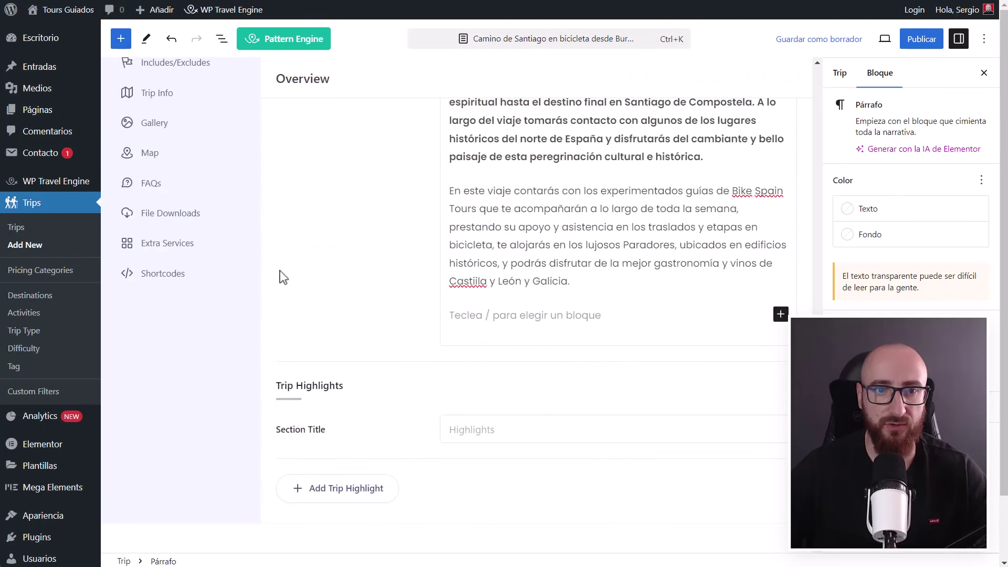
pyautogui.click(467, 436)
pyautogui.hotkey('ctrl', 'v')
pyautogui.click(369, 487)
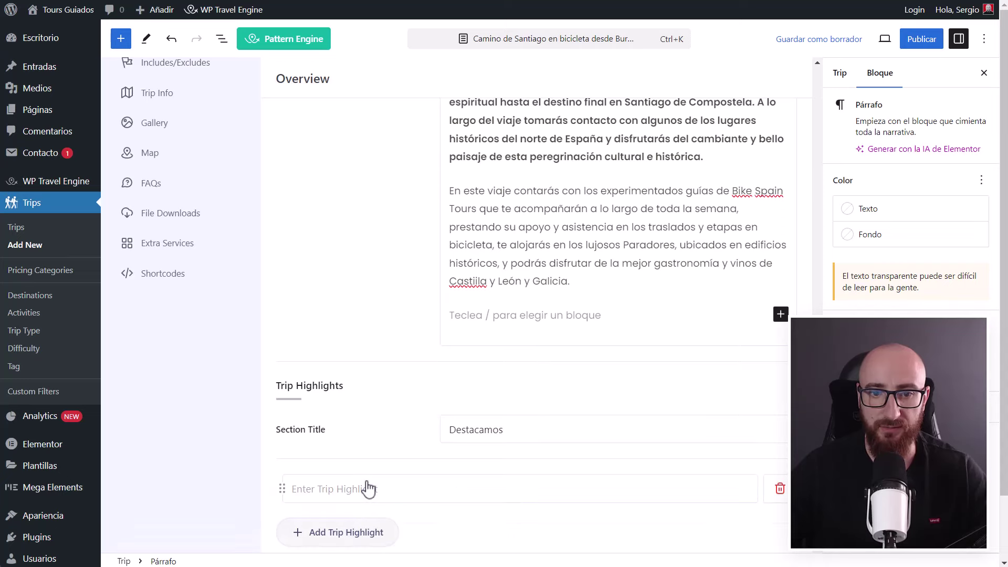
pyautogui.scroll(-1, 426, 332)
pyautogui.scroll(-1, 330, 331)
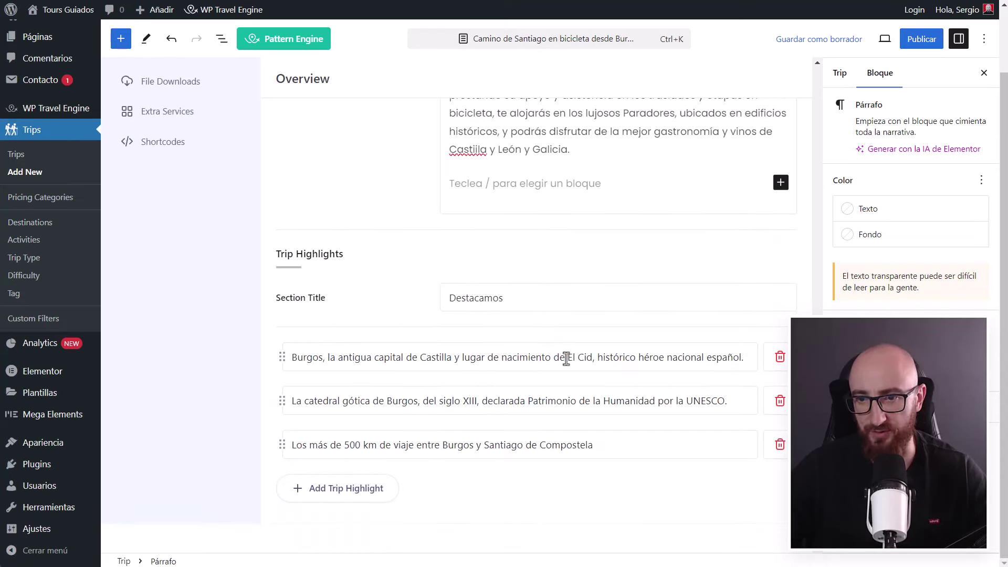
pyautogui.scroll(6, 566, 359)
pyautogui.click(199, 282)
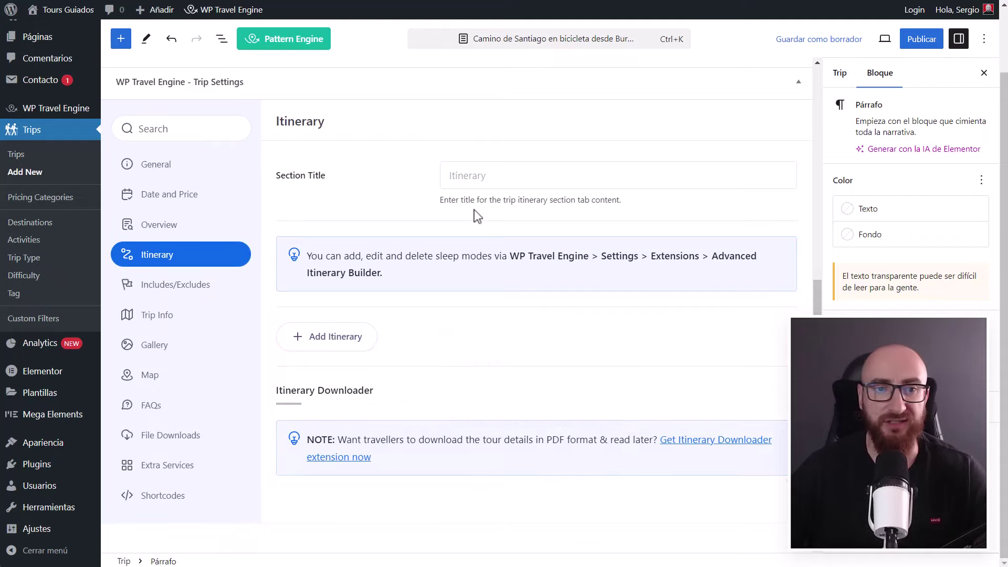
# - Title the itinerary section 'Itinerario'
pyautogui.click(482, 175)
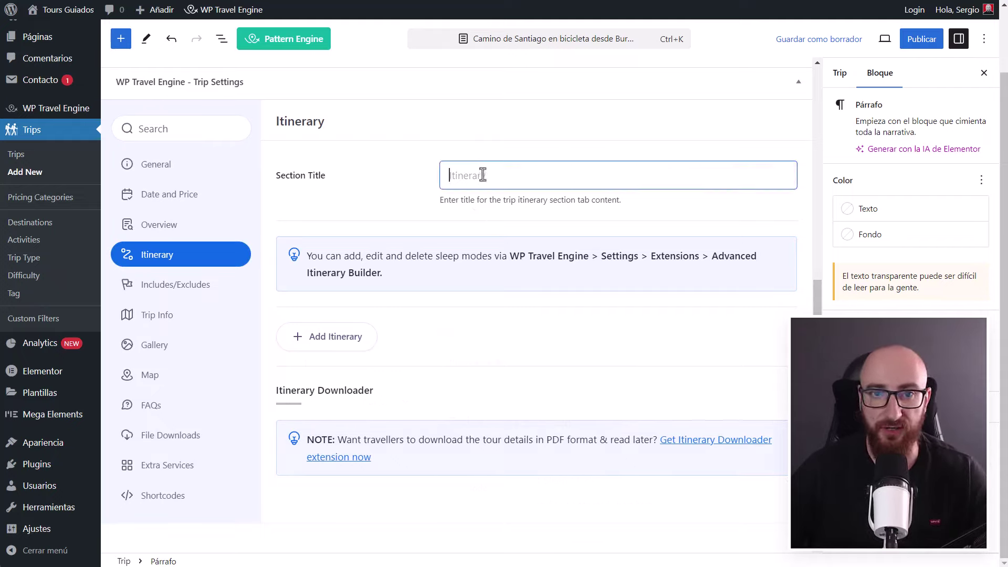
pyautogui.write('Itinerario')
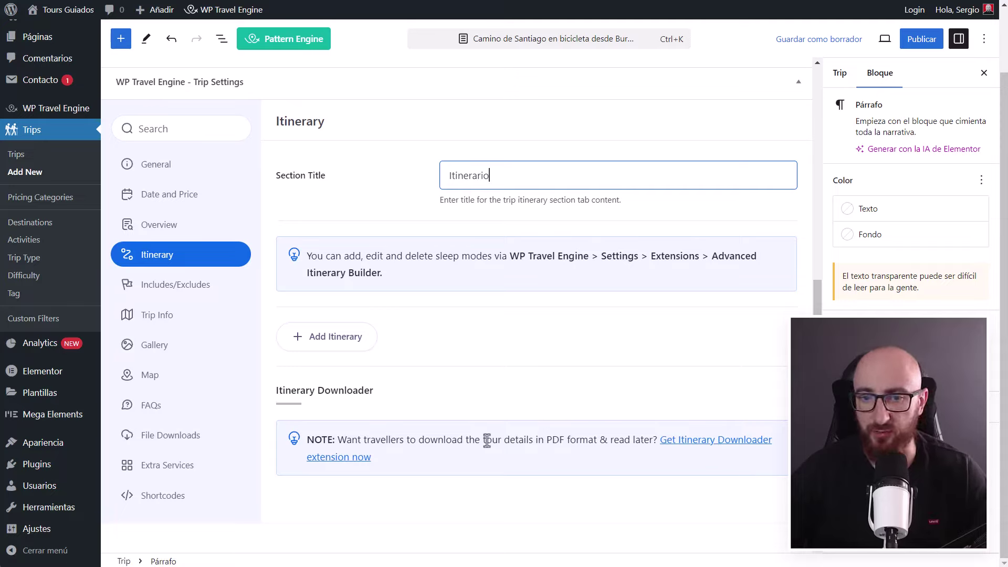
pyautogui.click(716, 443)
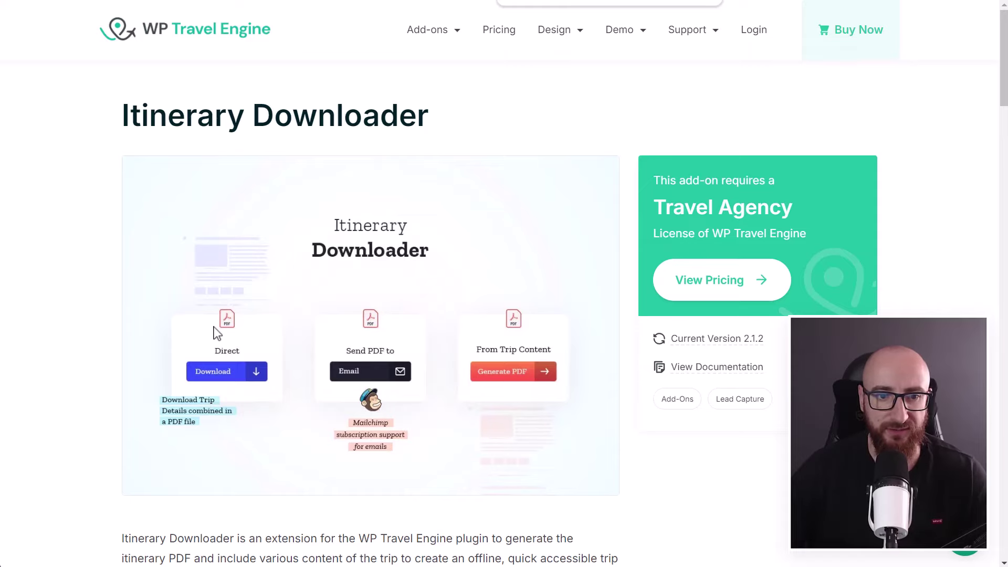
pyautogui.scroll(-5, 329, 211)
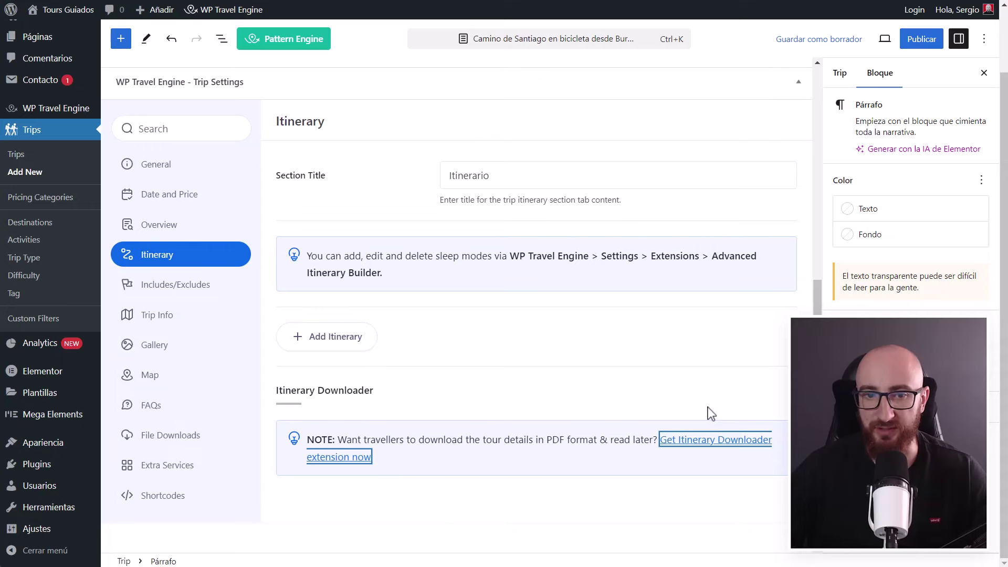
# - Add itinerary Day 01 titled Burgos with its pasted day description
pyautogui.click(341, 347)
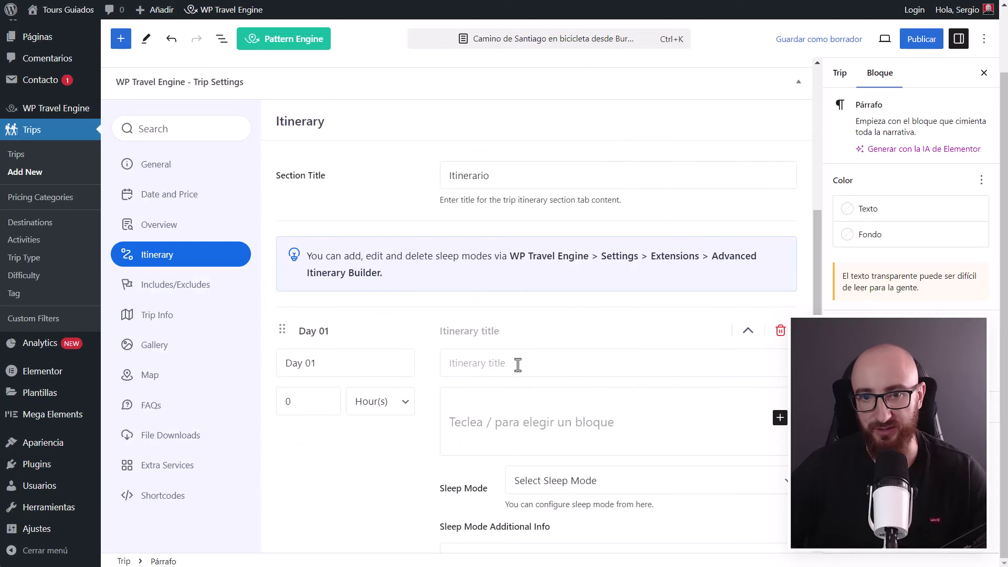
pyautogui.click(518, 364)
pyautogui.write('Burgos')
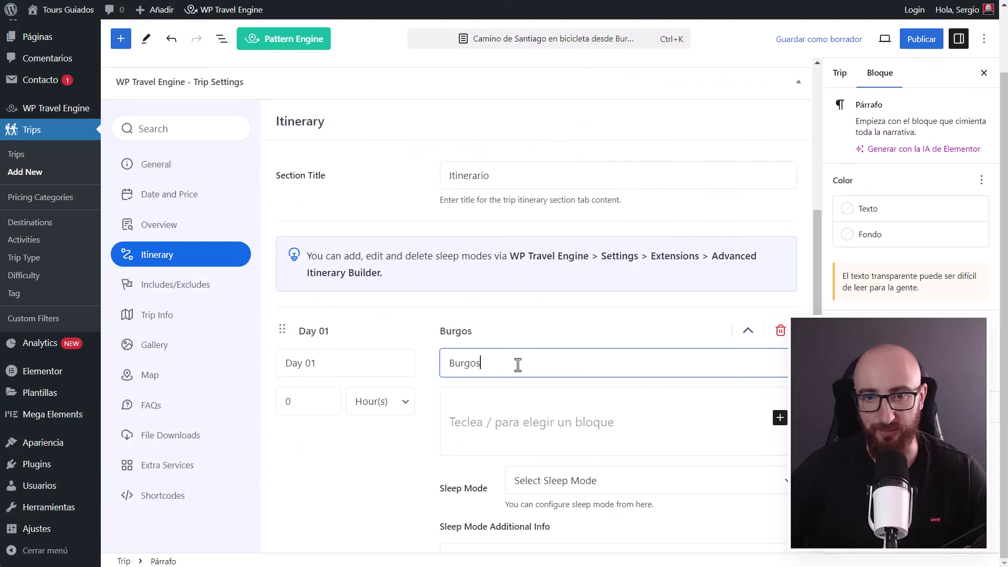
pyautogui.click(512, 428)
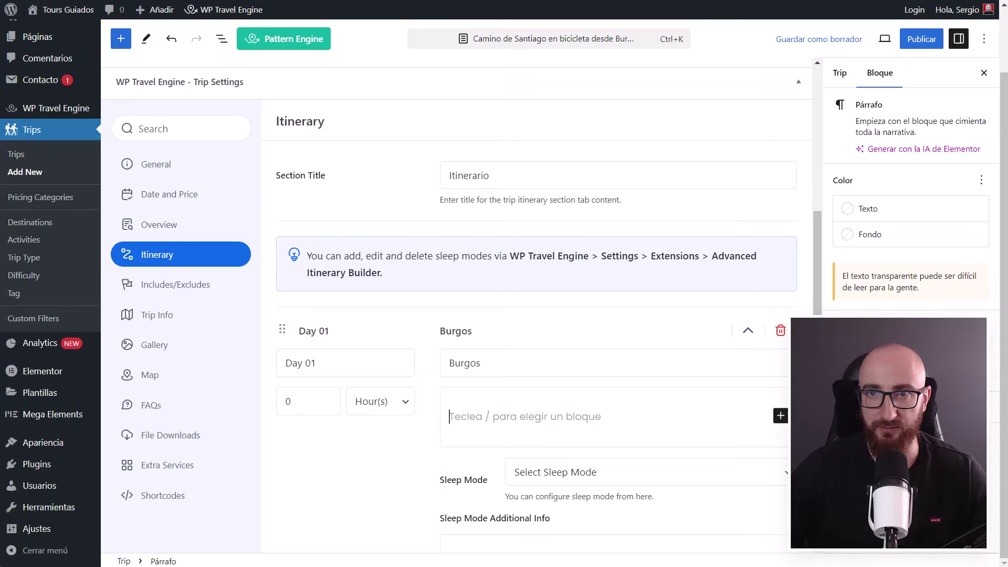
pyautogui.hotkey('ctrl', 'v')
pyautogui.scroll(-5, 326, 305)
# - Set Day 01's sleep mode to 3 Stars Hotel and add the hotel sentences as additional info
pyautogui.click(596, 258)
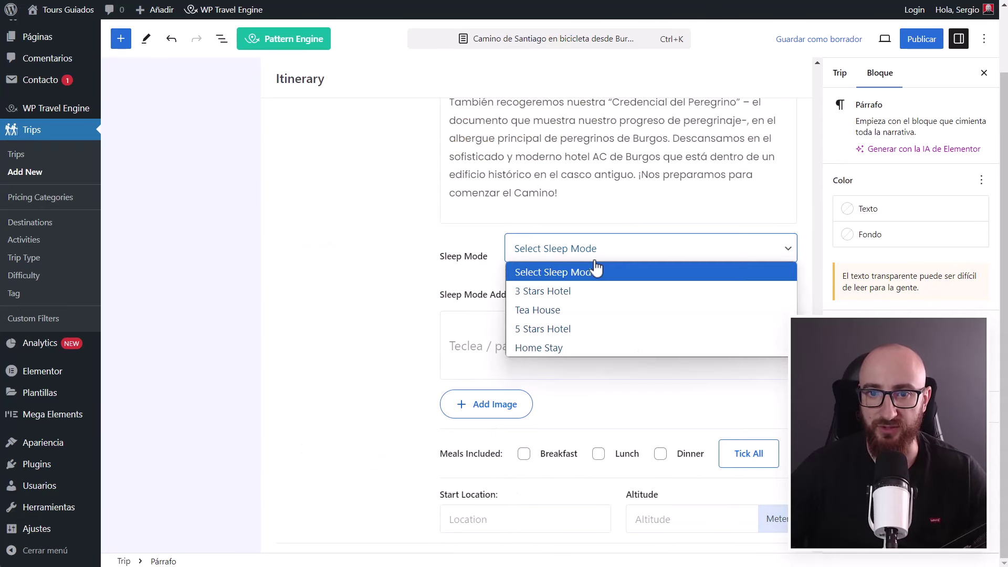
pyautogui.click(558, 294)
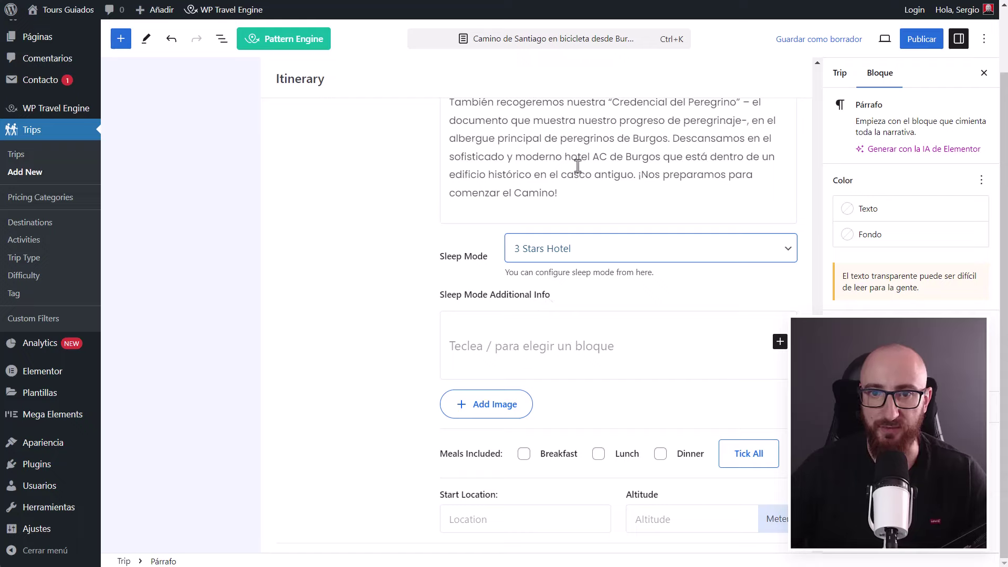
pyautogui.moveTo(628, 158); pyautogui.dragTo(691, 191)
pyautogui.hotkey('ctrl', 'c')
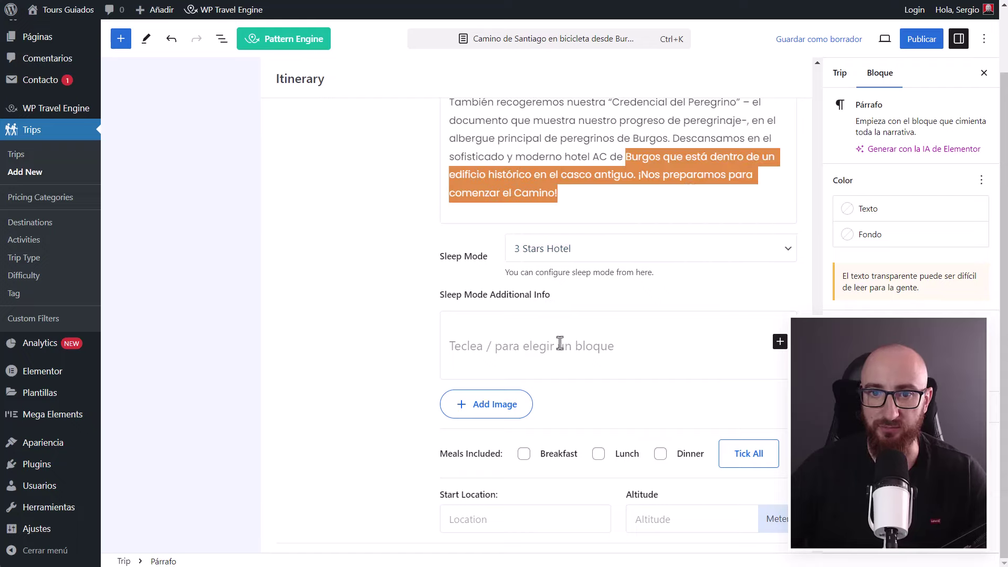
pyautogui.click(560, 345)
pyautogui.hotkey('ctrl', 'v')
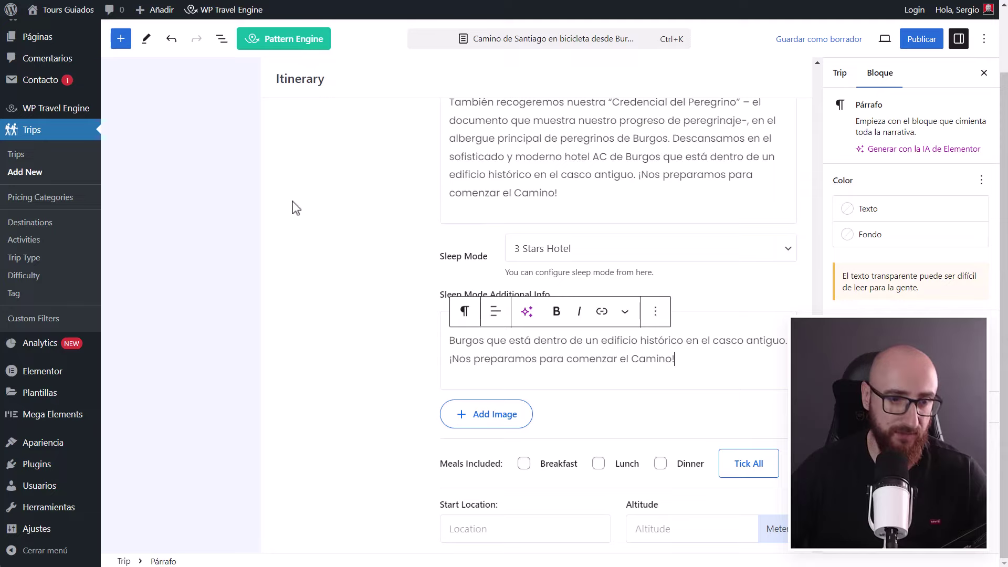
pyautogui.moveTo(62, 113)
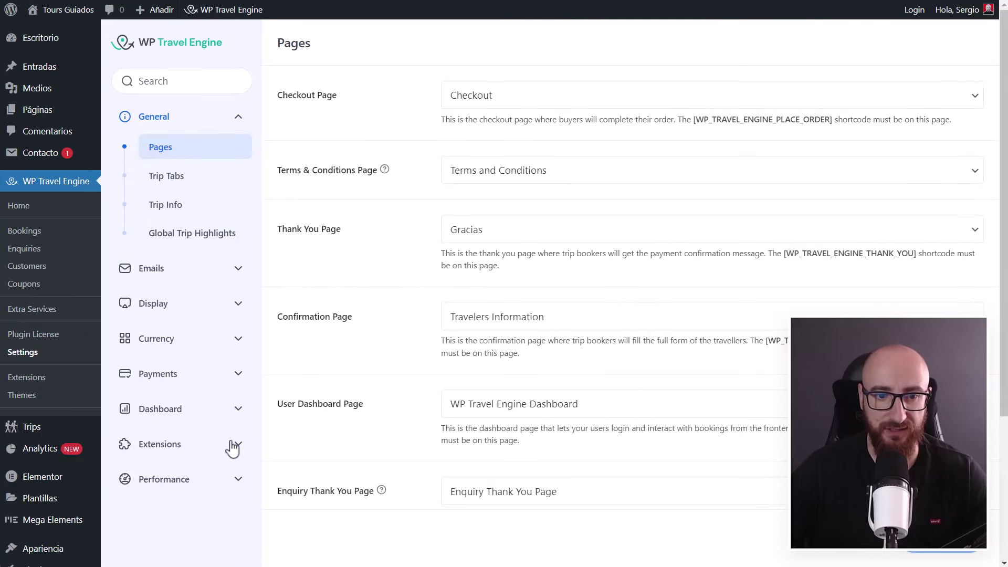
# - Open the Advanced Itinerary Builder extension settings and review the sleep modes and elevation chart options
pyautogui.click(234, 445)
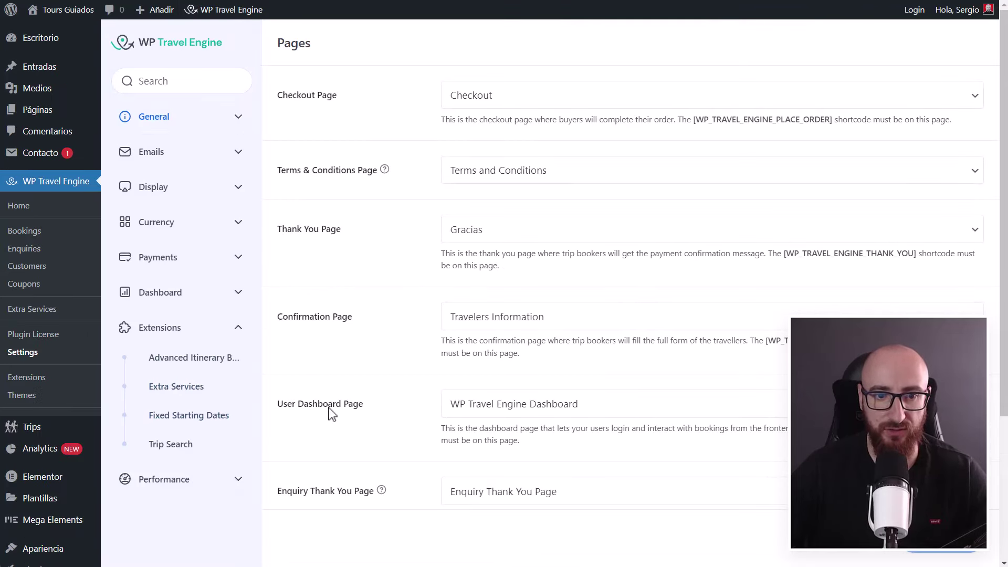
pyautogui.click(204, 363)
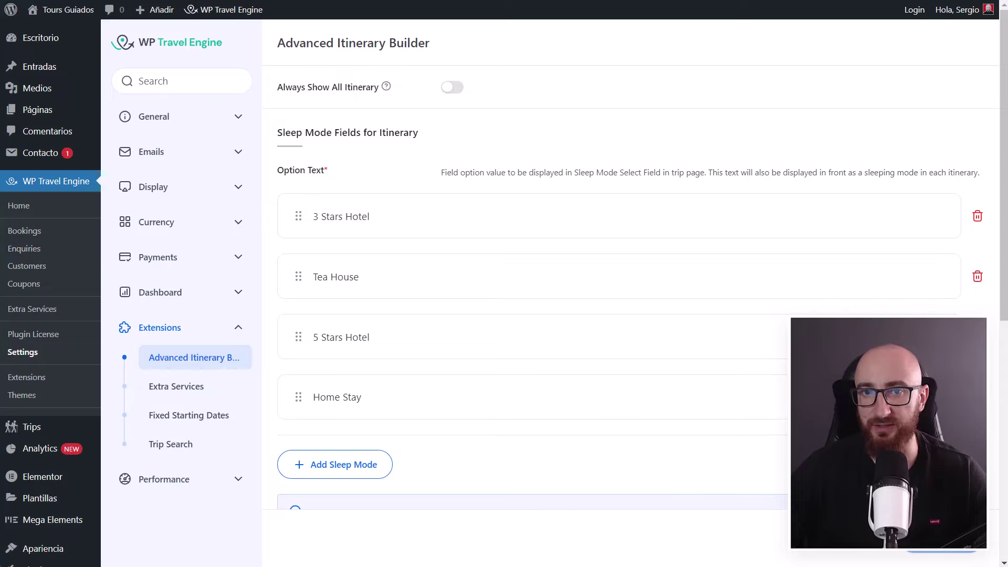
pyautogui.scroll(-7, 421, 243)
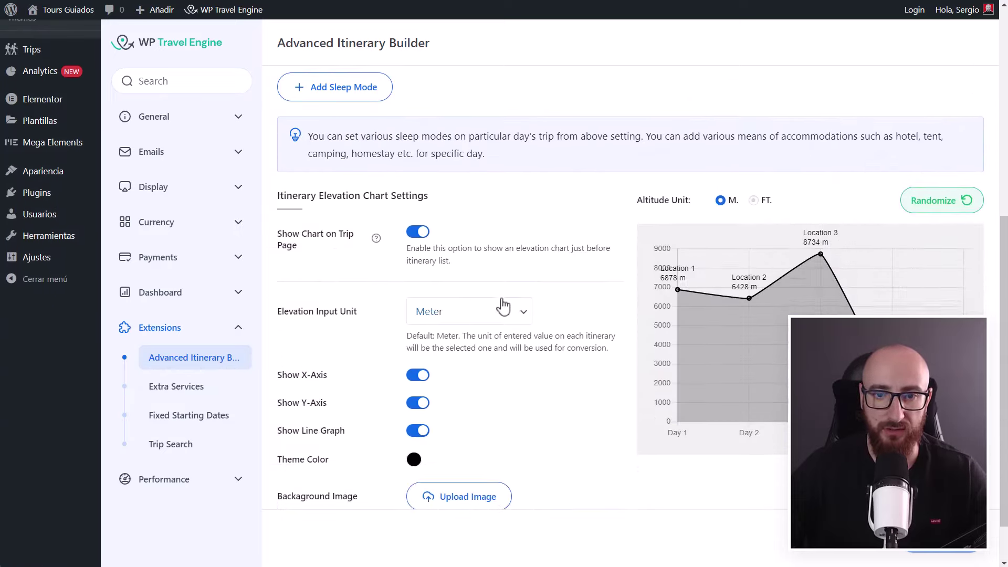
pyautogui.scroll(2, 741, 286)
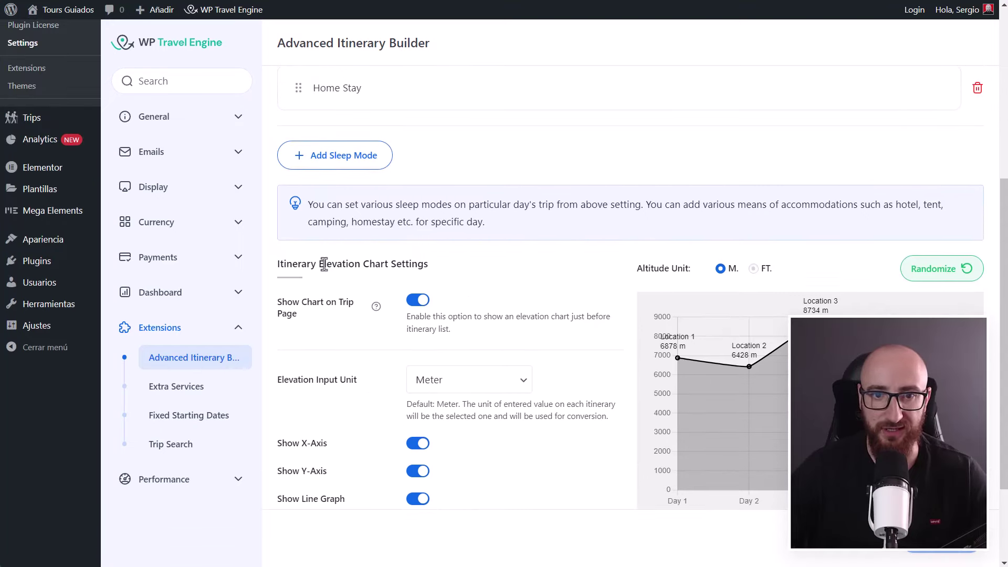
pyautogui.scroll(-2, 409, 321)
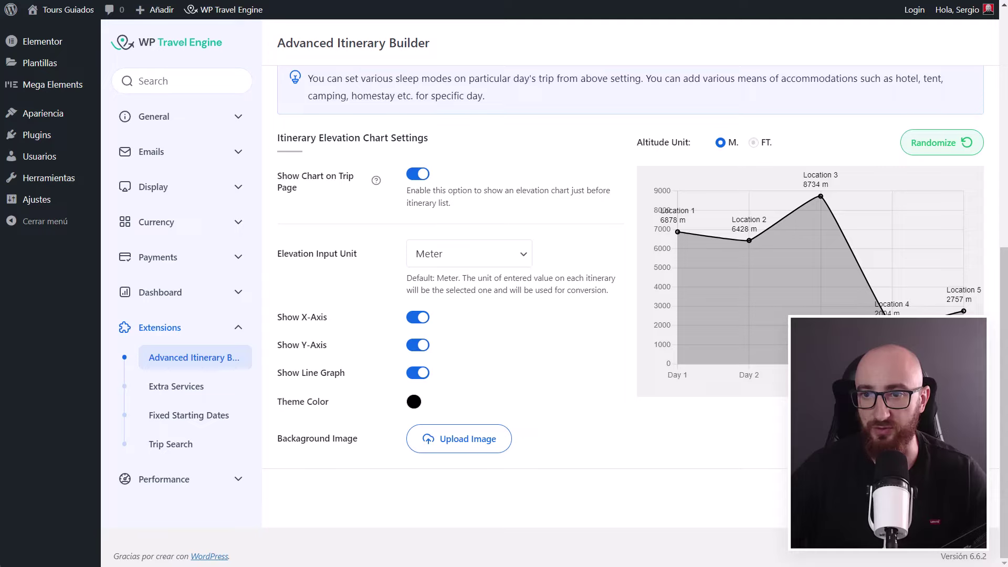
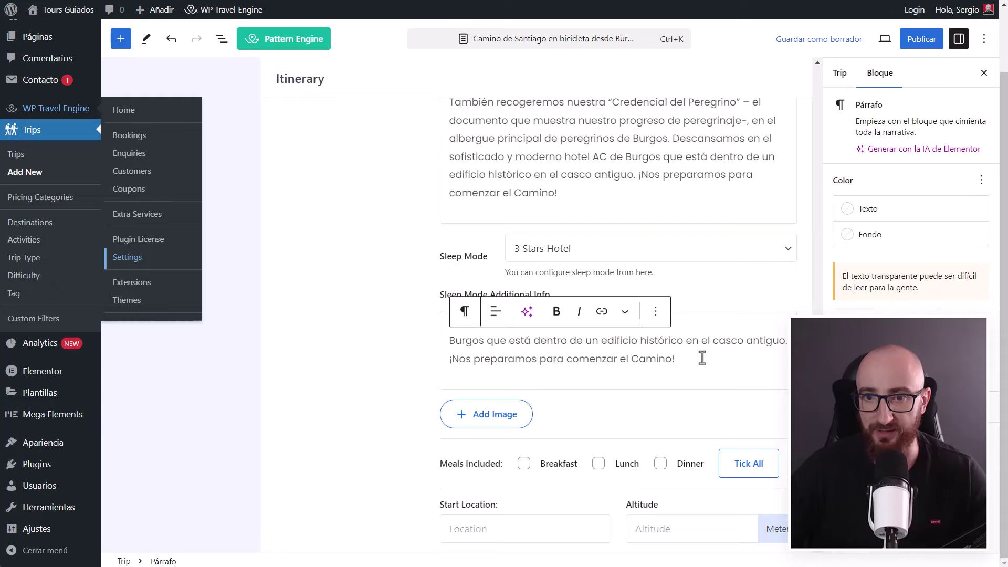
# - Place the cursor in Day 01's altitude field in the itinerary
pyautogui.scroll(-1, 678, 443)
pyautogui.scroll(1, 675, 433)
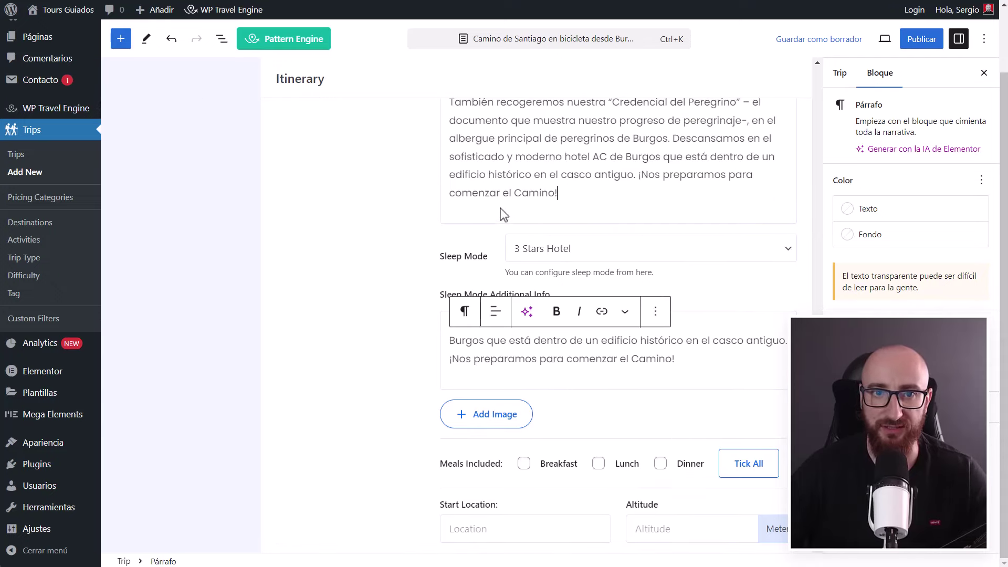
pyautogui.scroll(2, 502, 216)
pyautogui.scroll(-4, 556, 338)
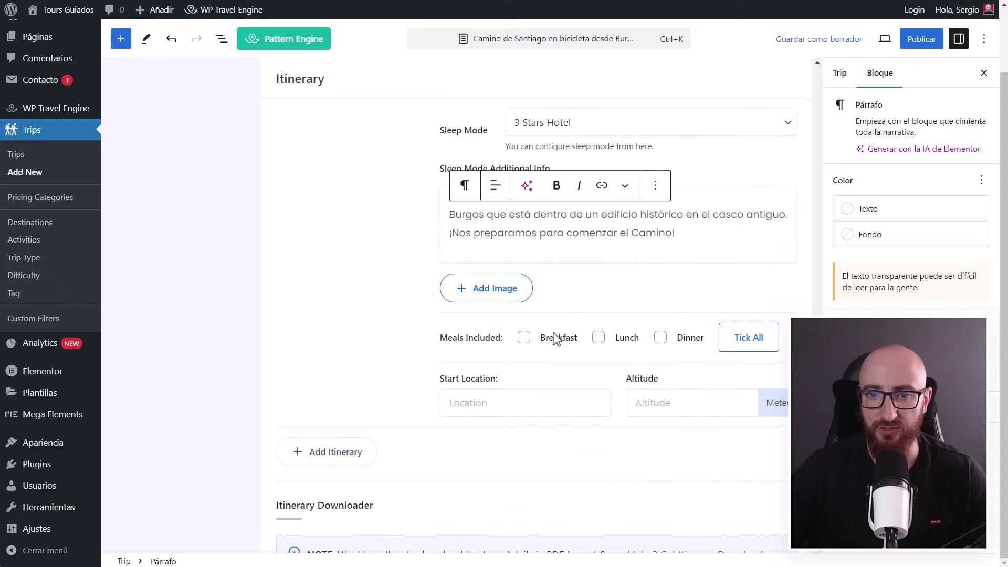
pyautogui.click(655, 404)
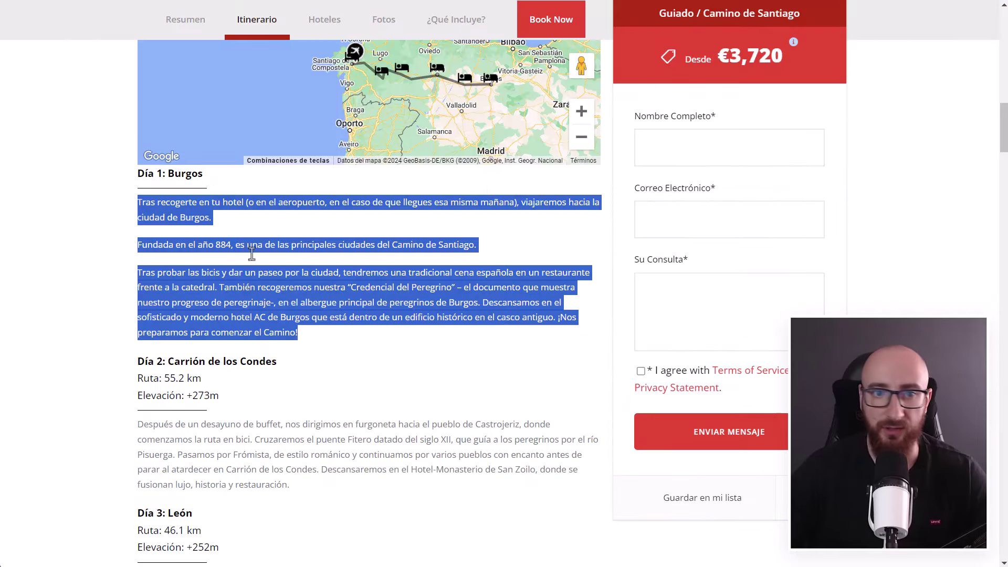
# - Select Día 2's elevation figure 273 on the tour page and return to the WordPress editor
pyautogui.click(402, 352)
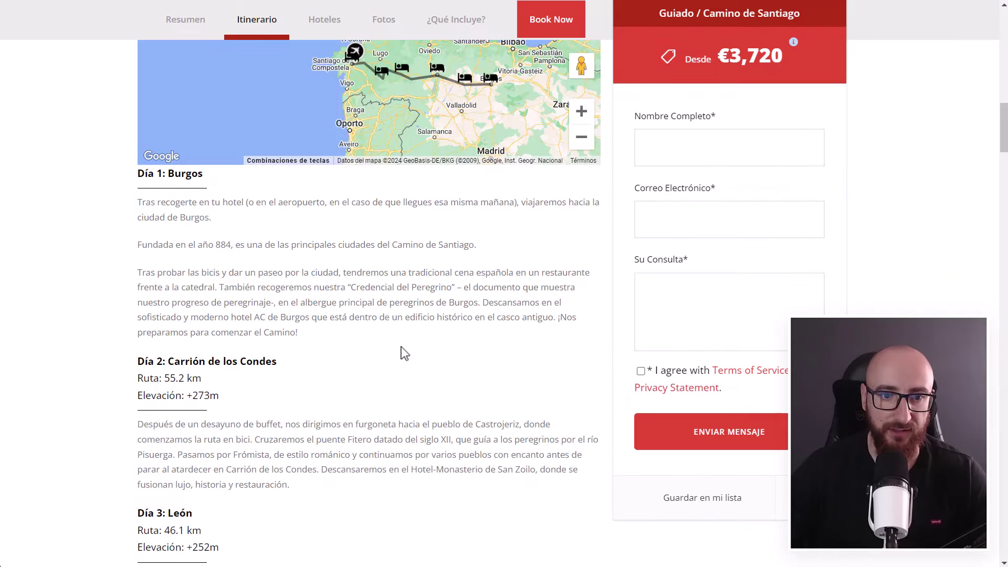
pyautogui.moveTo(142, 397); pyautogui.dragTo(277, 390)
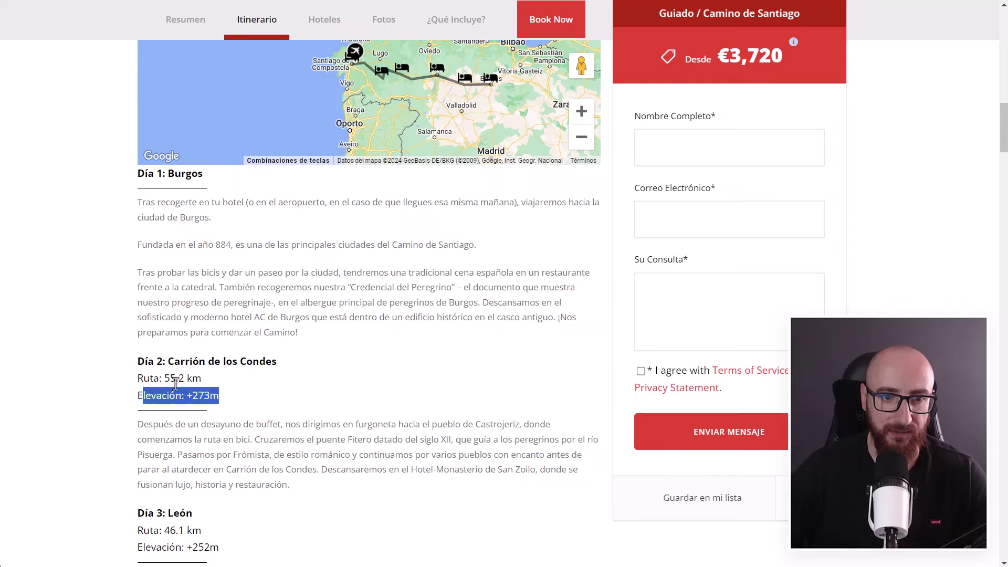
pyautogui.click(196, 398)
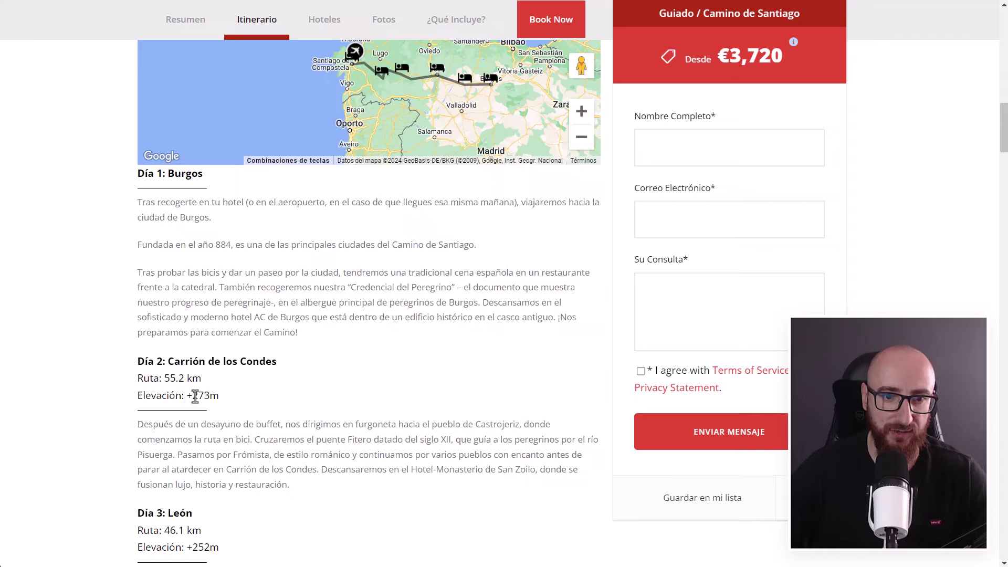
pyautogui.moveTo(193, 398); pyautogui.dragTo(208, 395)
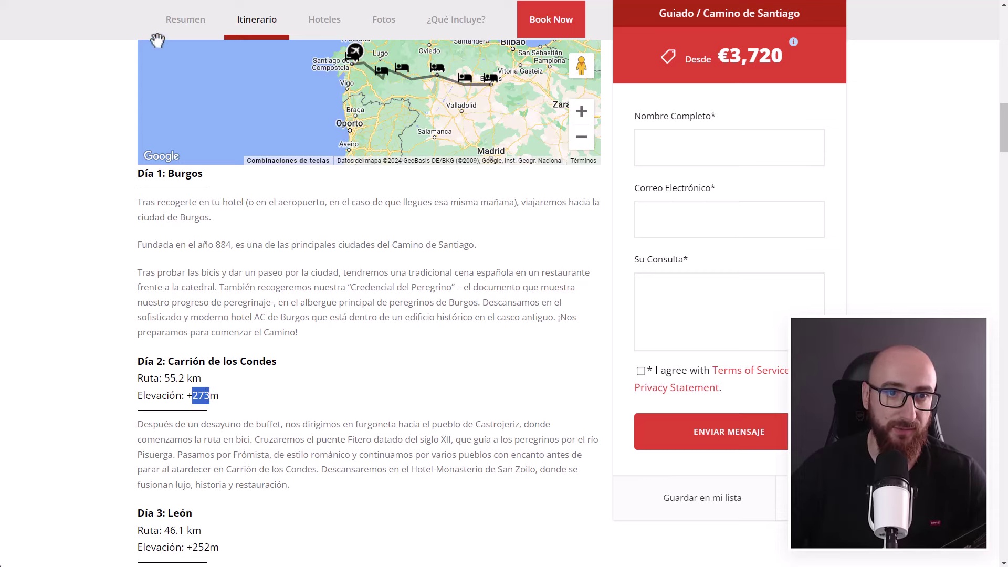
pyautogui.hotkey('ctrl', 'Tab')
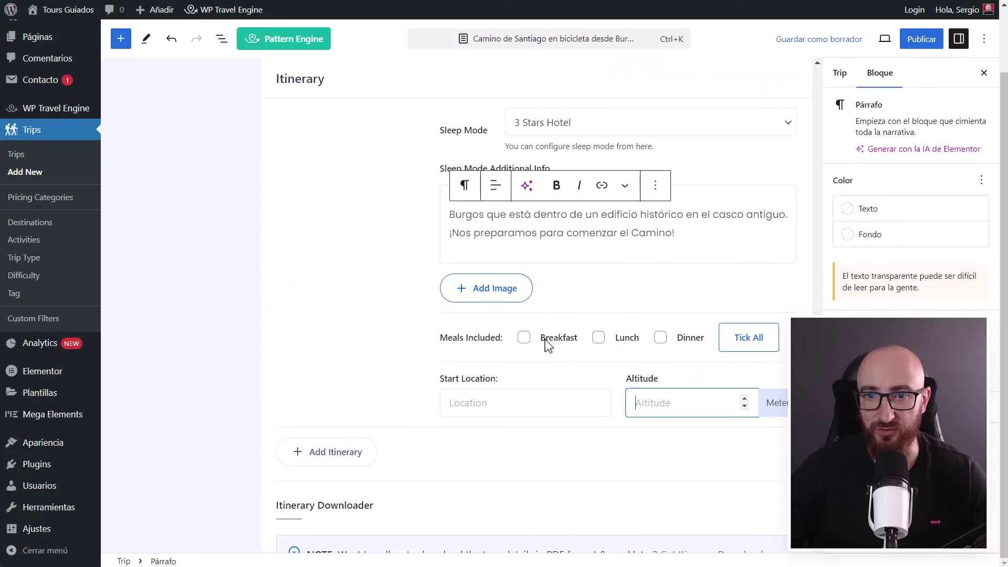
# - Tick Breakfast, Lunch and Dinner for Day 01
pyautogui.click(523, 338)
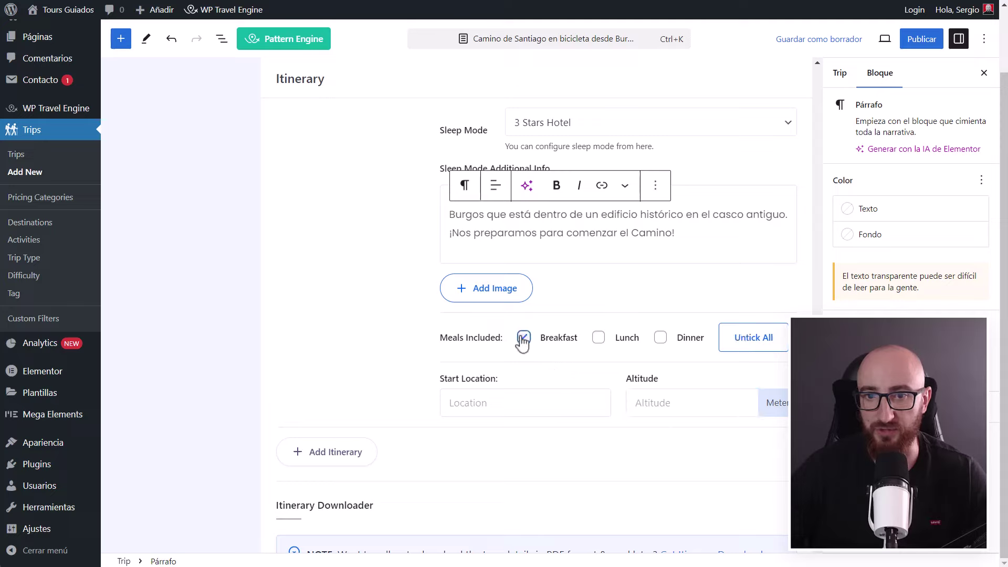
pyautogui.click(599, 338)
pyautogui.click(661, 339)
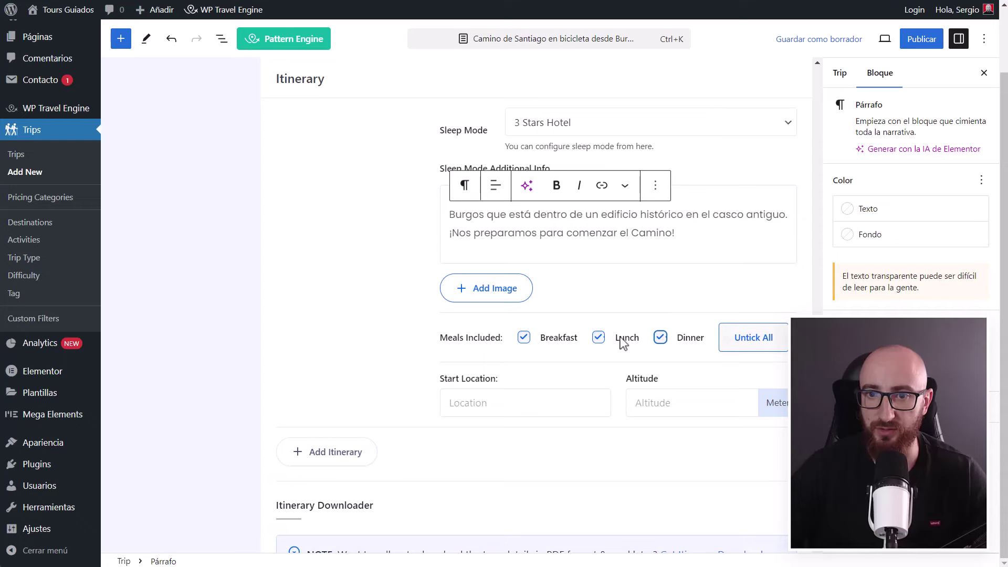
pyautogui.scroll(-2, 455, 317)
pyautogui.scroll(4, 637, 272)
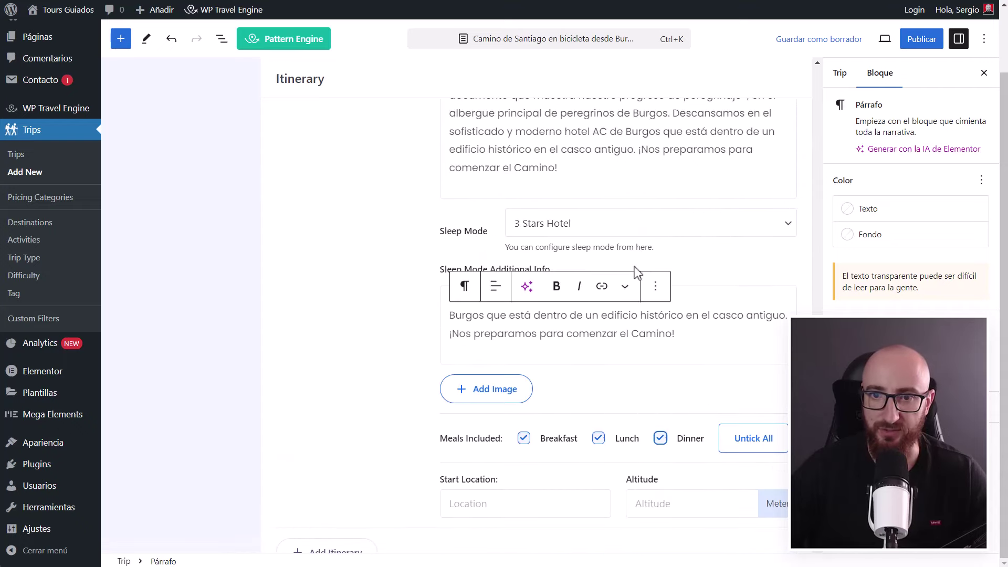
pyautogui.scroll(1, 557, 382)
pyautogui.scroll(-5, 554, 382)
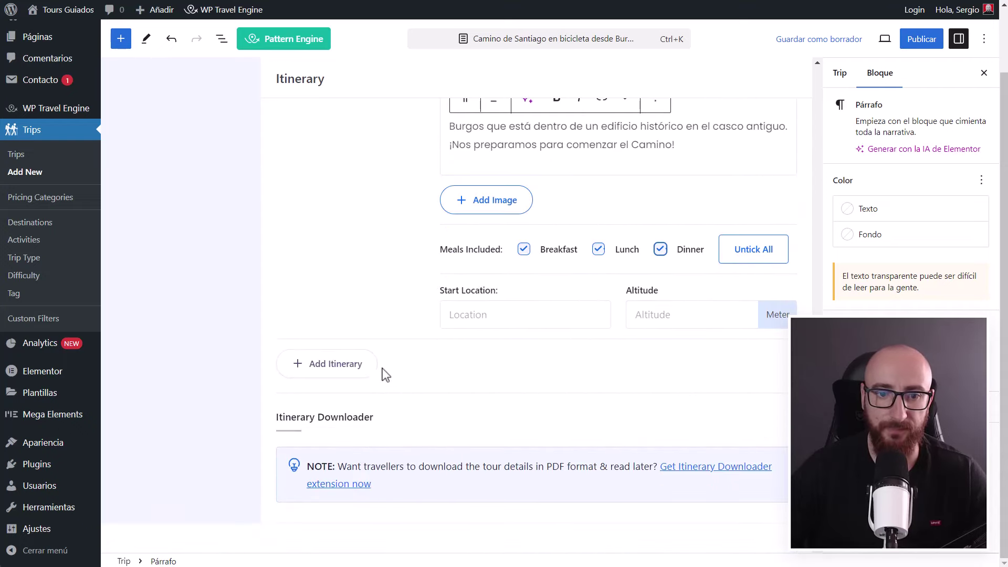
# - Add a second itinerary day with sleep mode 5 Stars Hotel
pyautogui.click(363, 364)
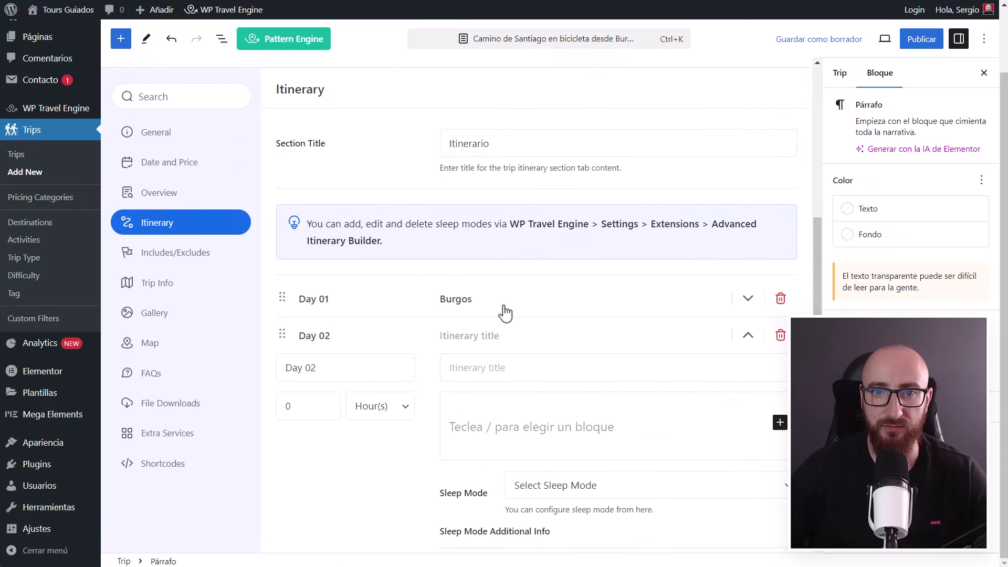
pyautogui.click(632, 226)
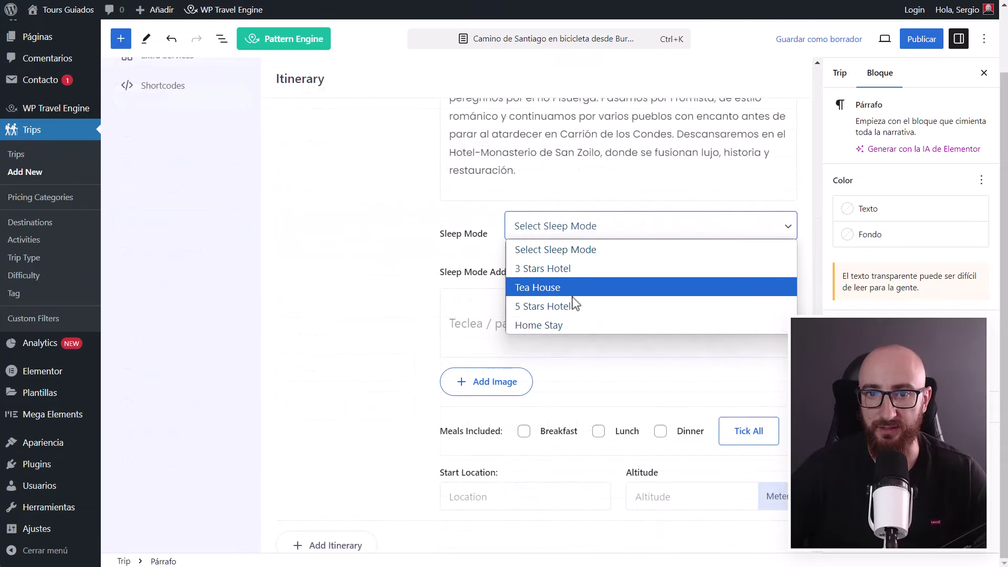
pyautogui.click(580, 311)
pyautogui.scroll(-3, 493, 259)
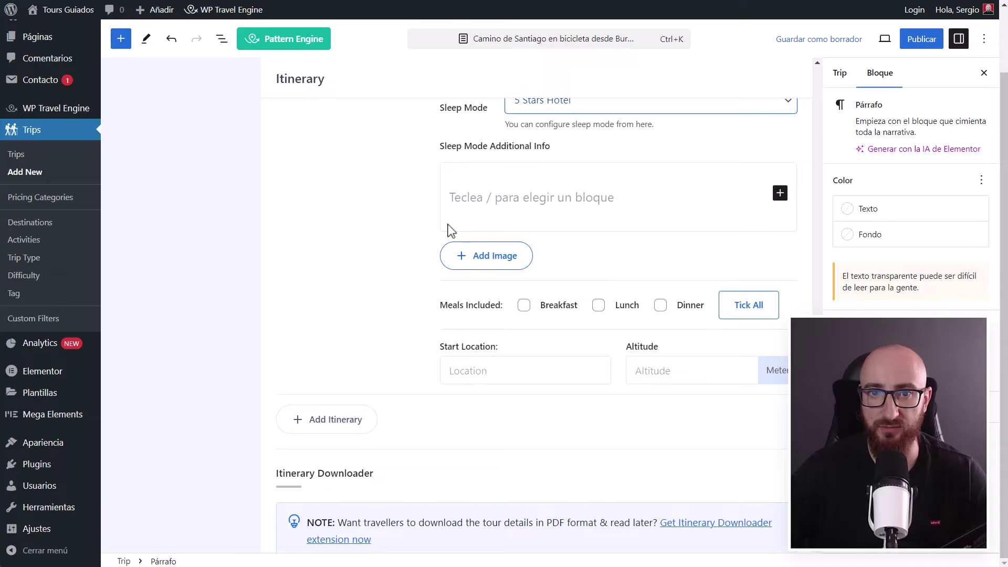
pyautogui.scroll(-1, 486, 322)
# - Set Day 02's start location to Carrión de los Condes and altitude to 273
pyautogui.click(501, 318)
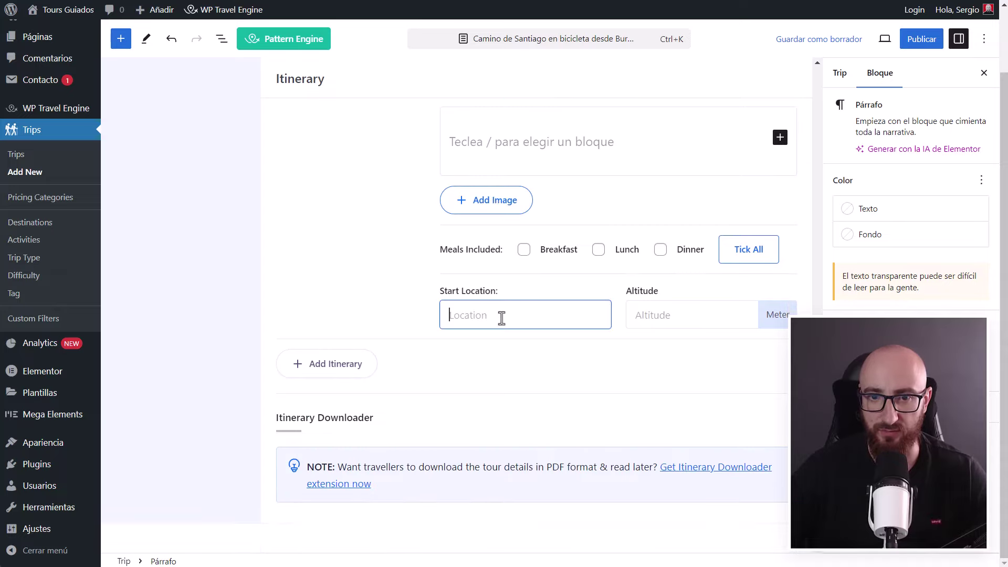
pyautogui.write('Carrión de los Condes')
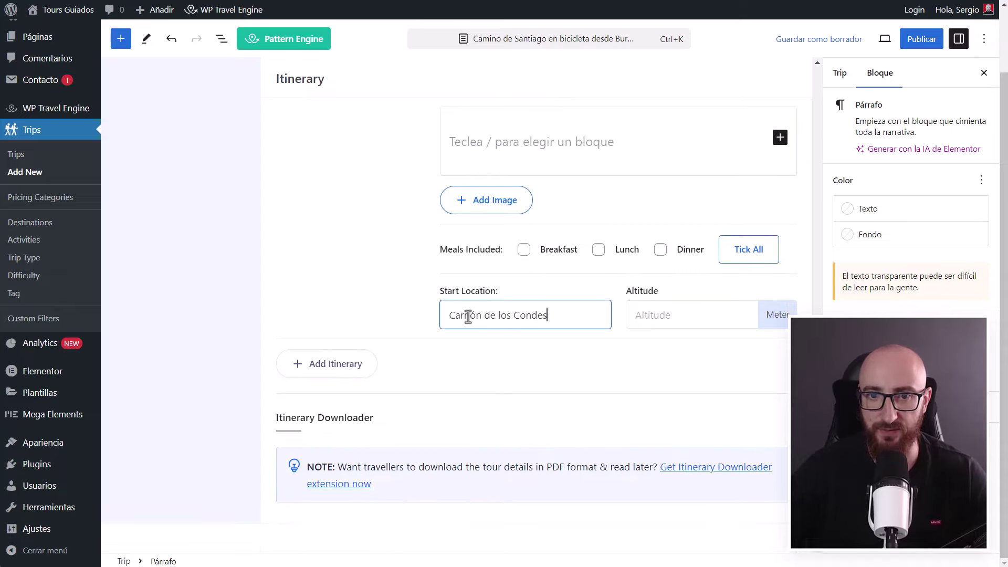
pyautogui.click(638, 316)
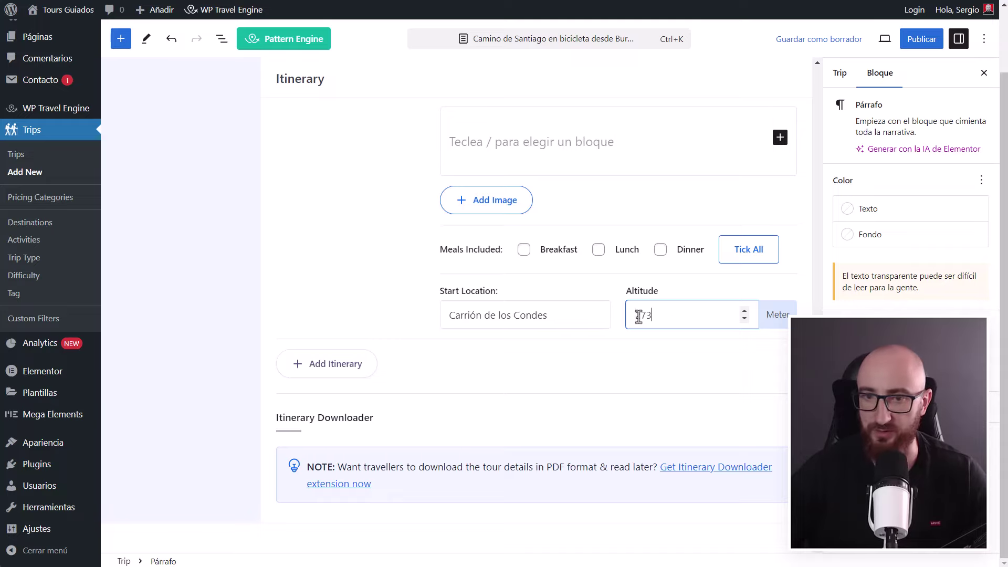
pyautogui.click(591, 370)
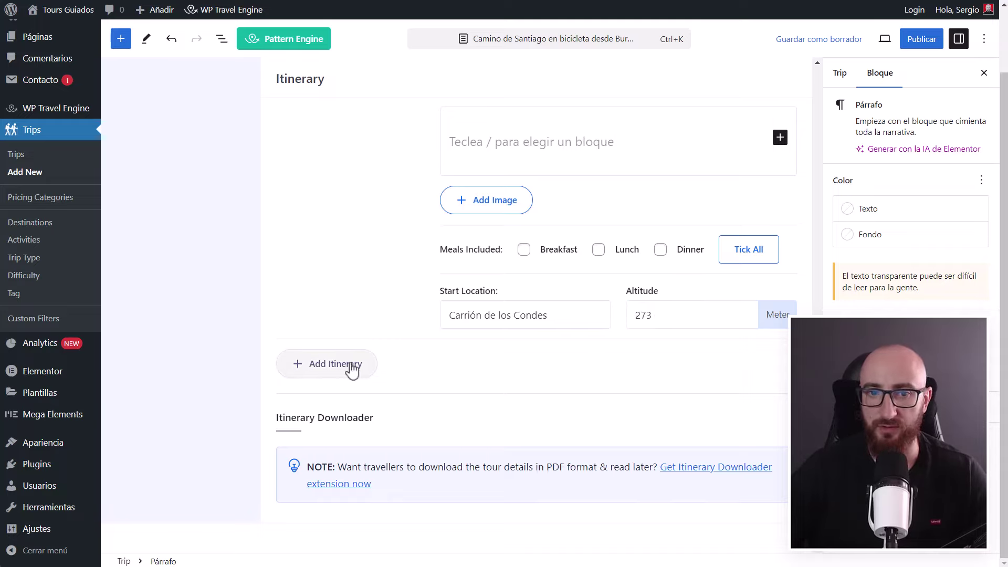
# - Tick Day 02's meals and collapse the Day 02 entry
pyautogui.scroll(2, 588, 362)
pyautogui.click(524, 376)
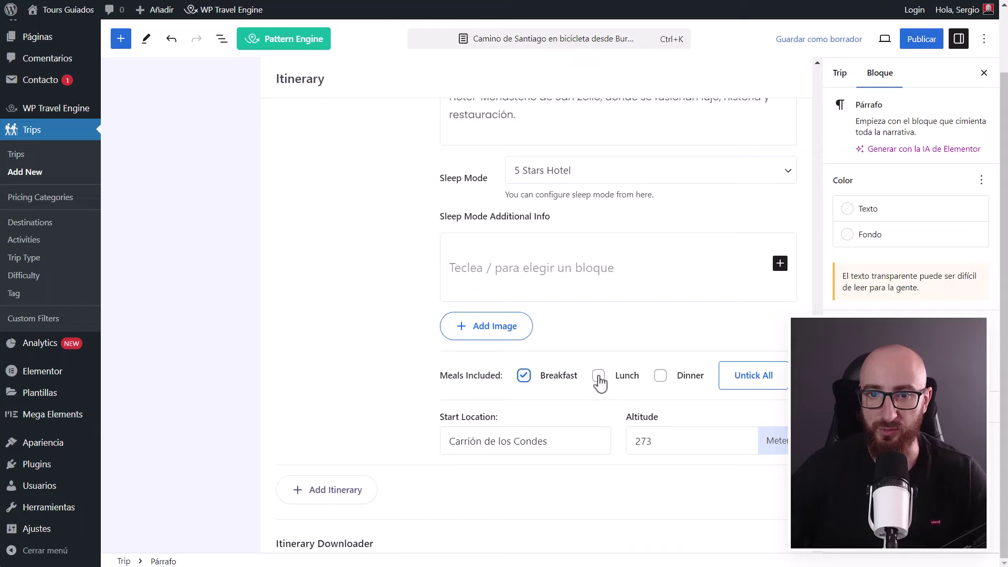
pyautogui.click(598, 375)
pyautogui.scroll(-2, 373, 359)
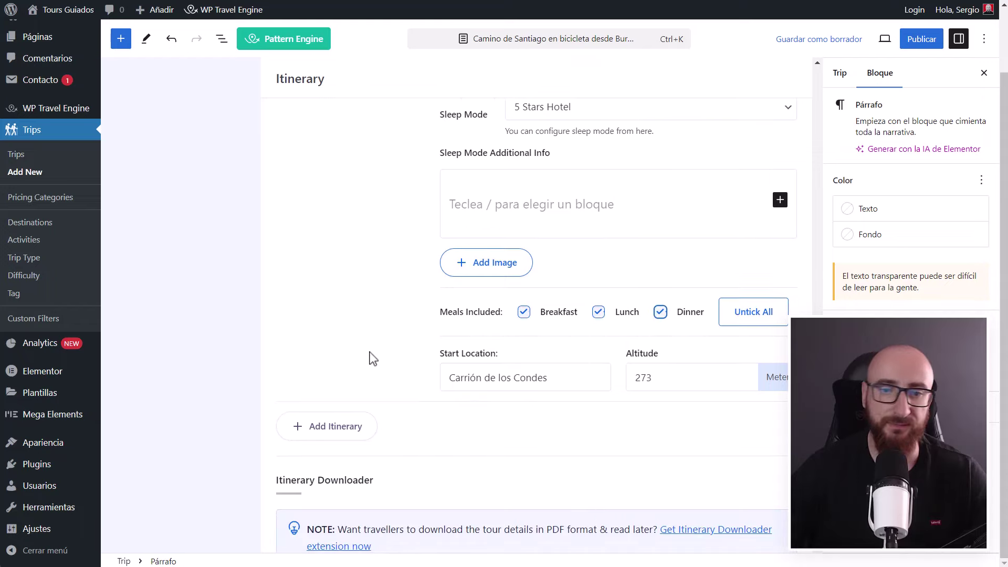
pyautogui.scroll(2, 372, 357)
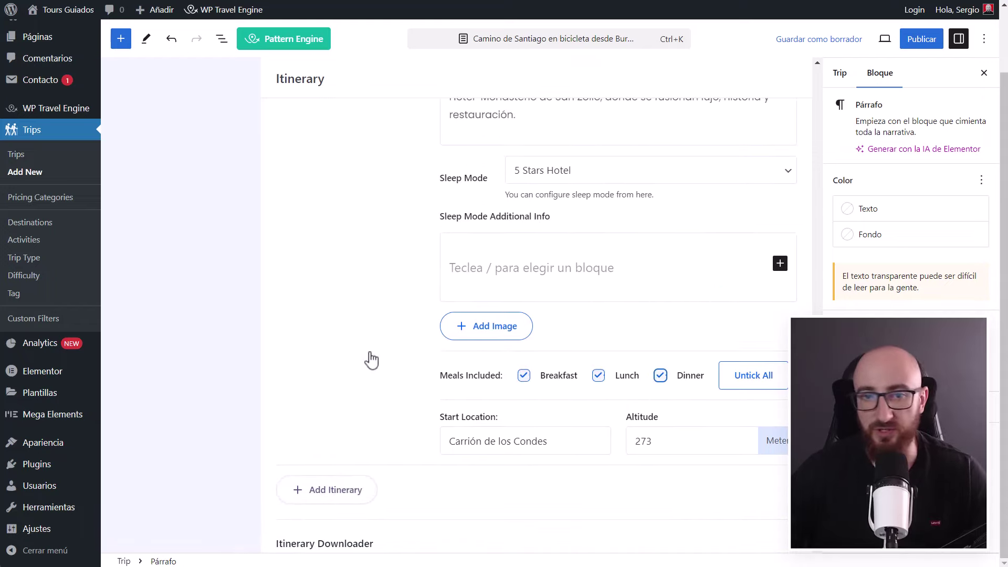
pyautogui.scroll(5, 372, 360)
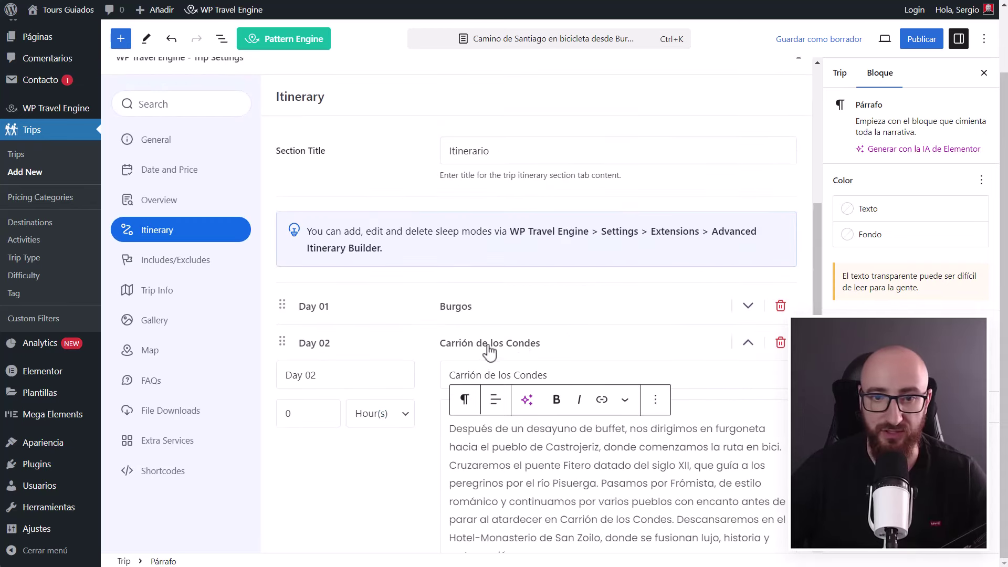
pyautogui.click(525, 350)
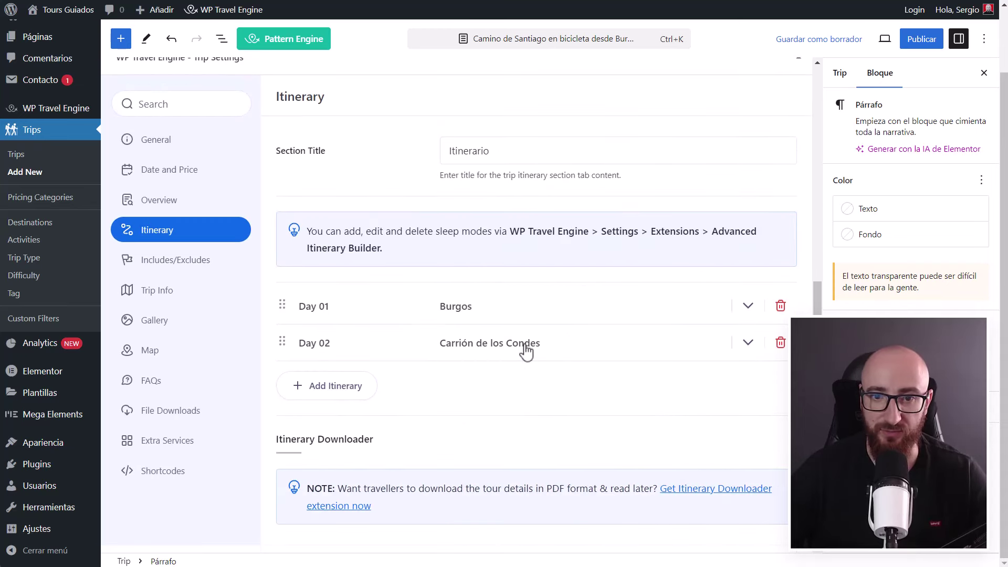
# - Add a collapsed Día 3 León day with its description, then show Includes/Excludes
pyautogui.click(370, 390)
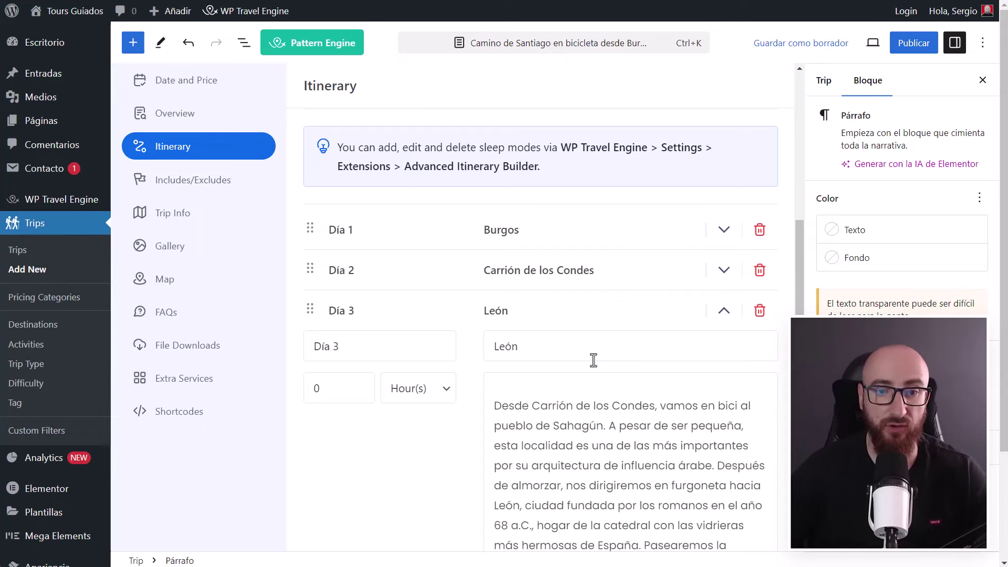
pyautogui.click(730, 312)
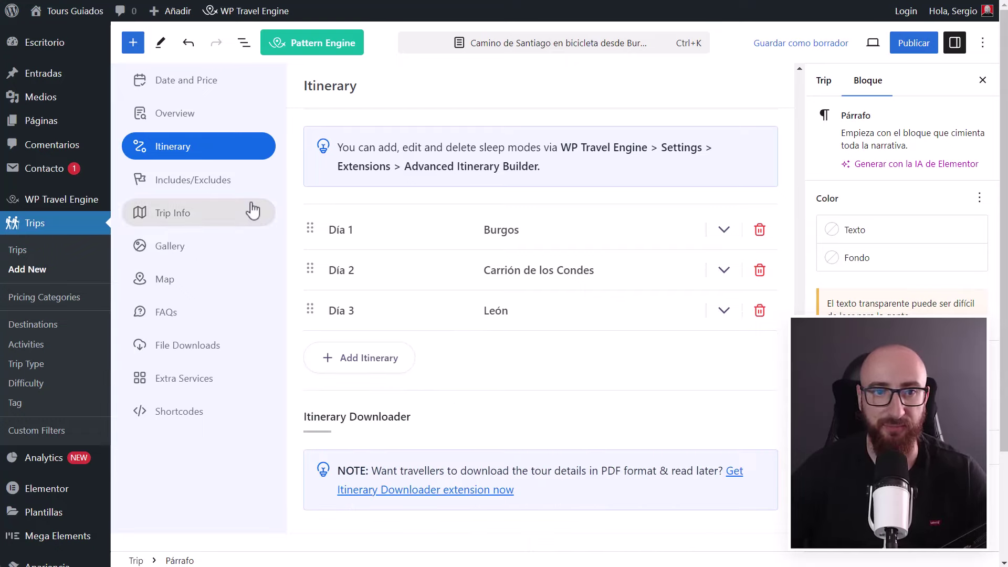
pyautogui.click(220, 184)
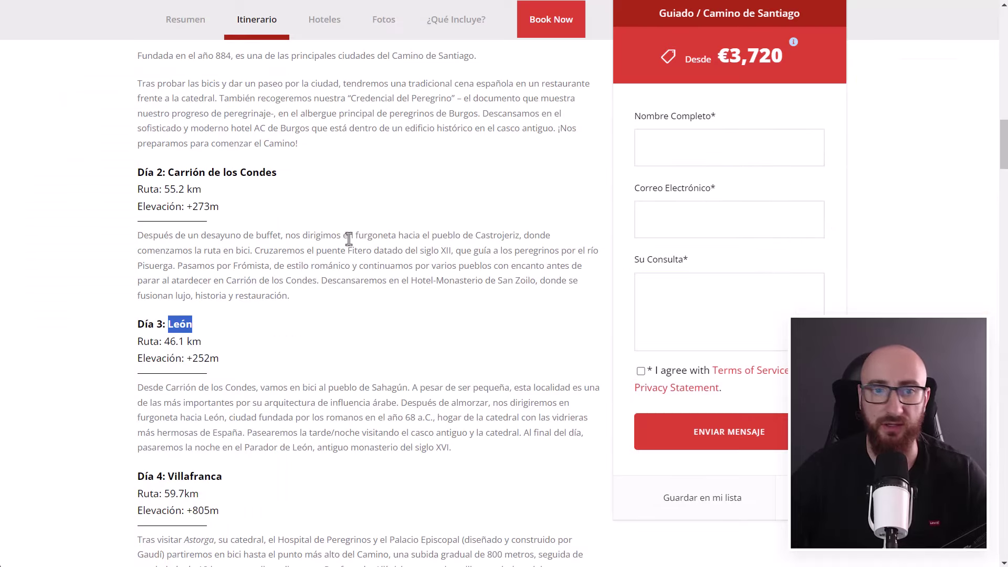
pyautogui.scroll(-15, 224, 243)
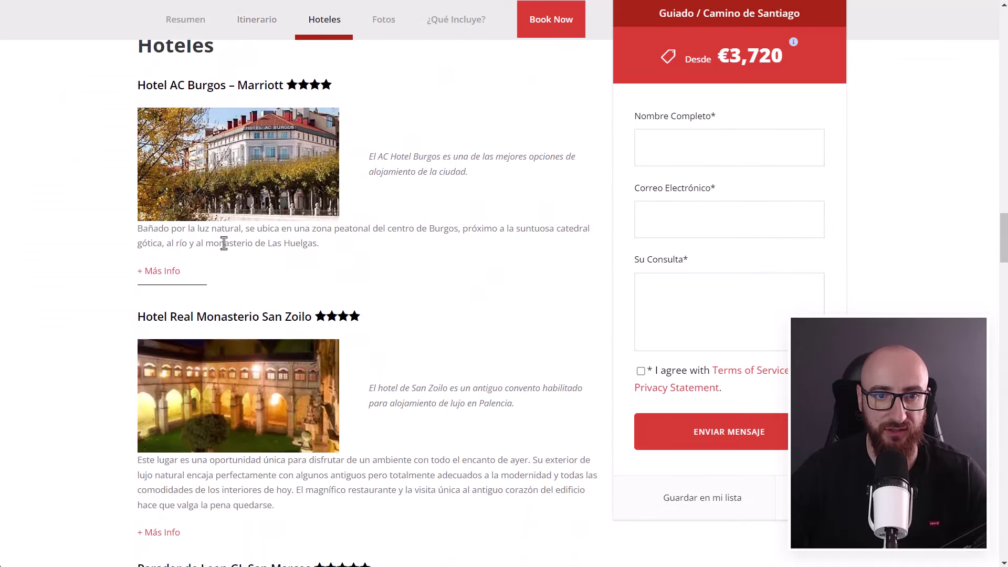
# - Highlight and review the ¿Qué incluye? included-services list on the reference tour page
pyautogui.scroll(-20, 224, 243)
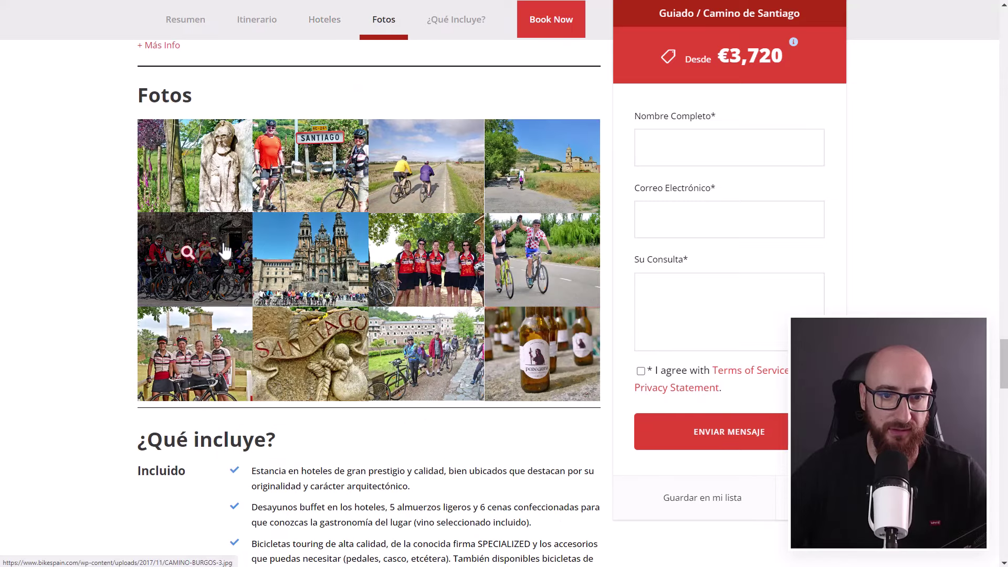
pyautogui.scroll(-7, 225, 251)
pyautogui.moveTo(251, 94); pyautogui.dragTo(452, 118)
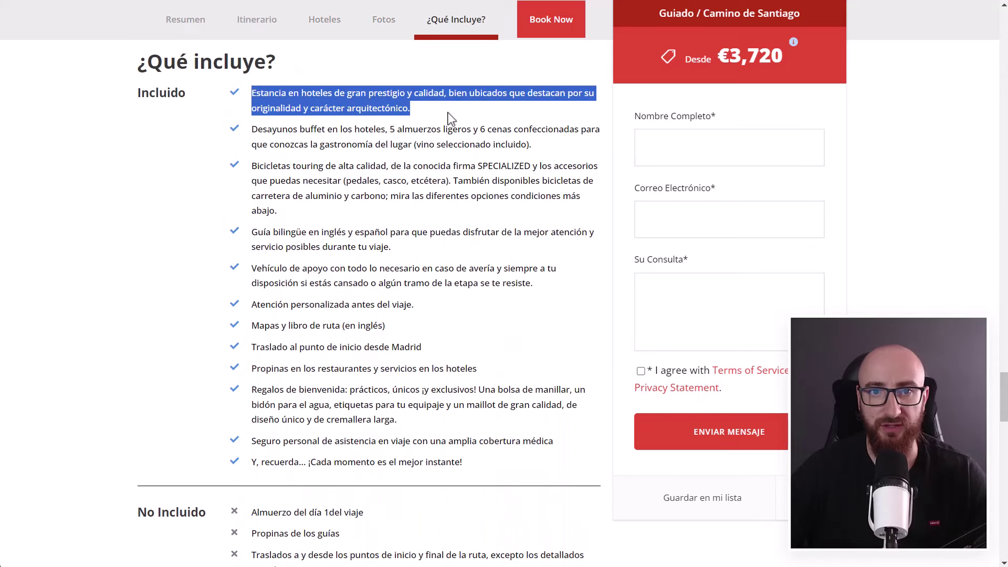
pyautogui.scroll(3, 251, 269)
pyautogui.moveTo(278, 255); pyautogui.dragTo(137, 264)
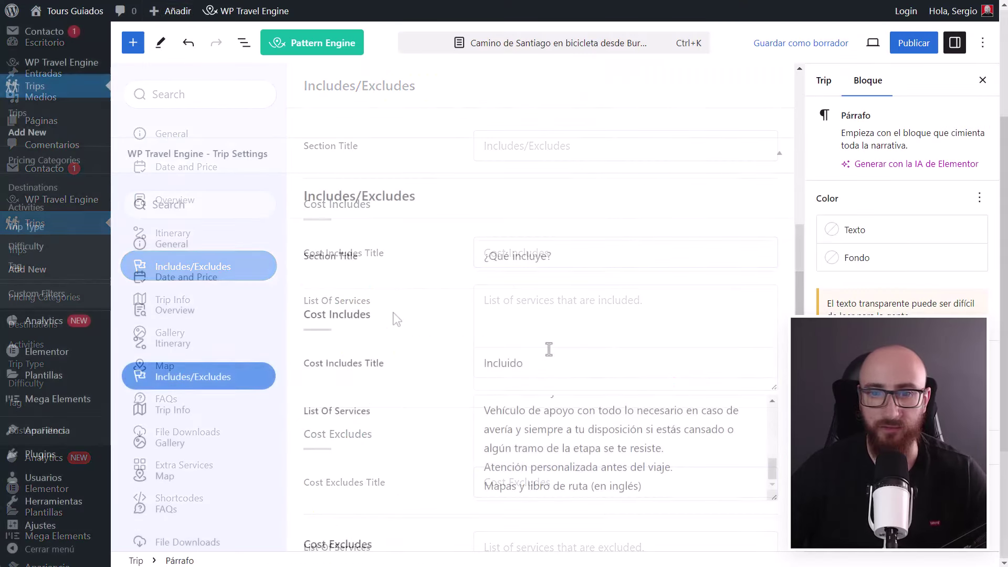
pyautogui.scroll(-3, 547, 349)
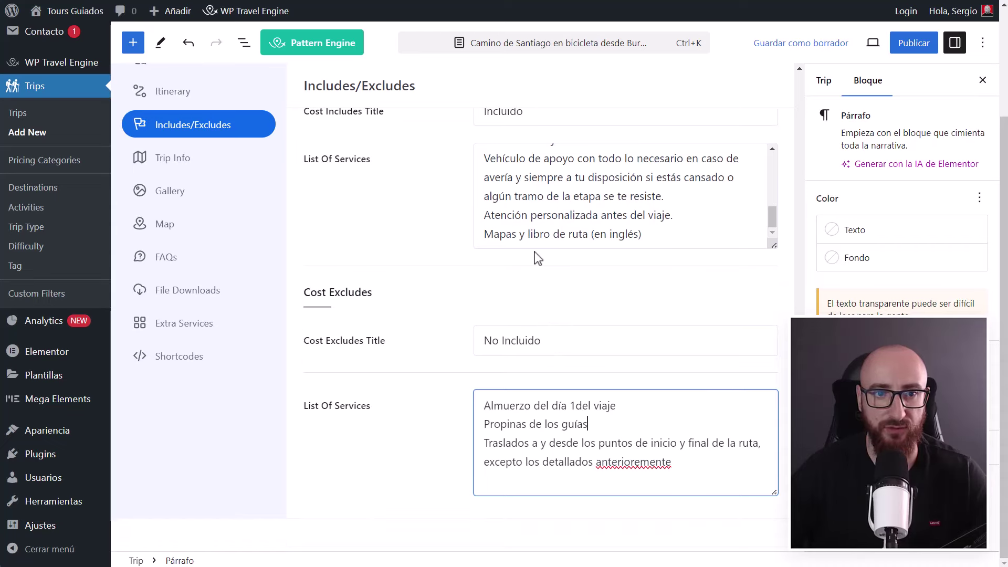
# - Add a Maximum Altitude trip fact with the value 1000 in Trip Info
pyautogui.scroll(3, 538, 257)
pyautogui.click(184, 294)
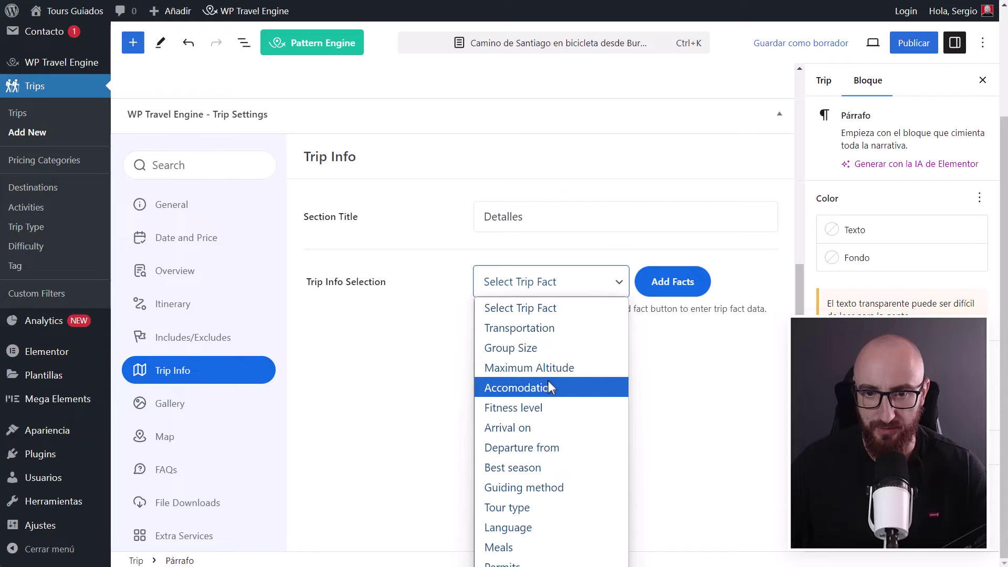
pyautogui.click(547, 368)
pyautogui.click(689, 285)
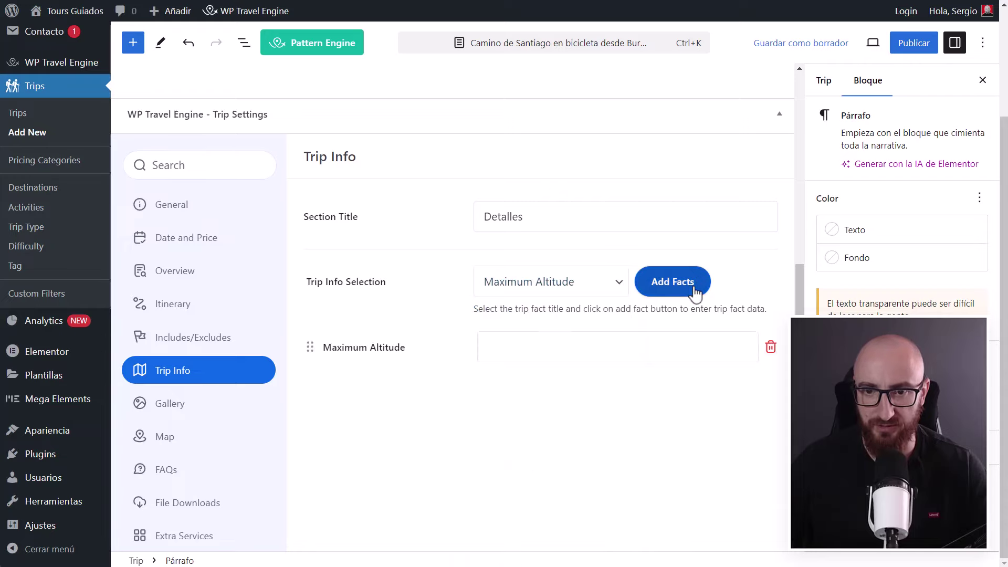
pyautogui.click(502, 403)
pyautogui.write('1')
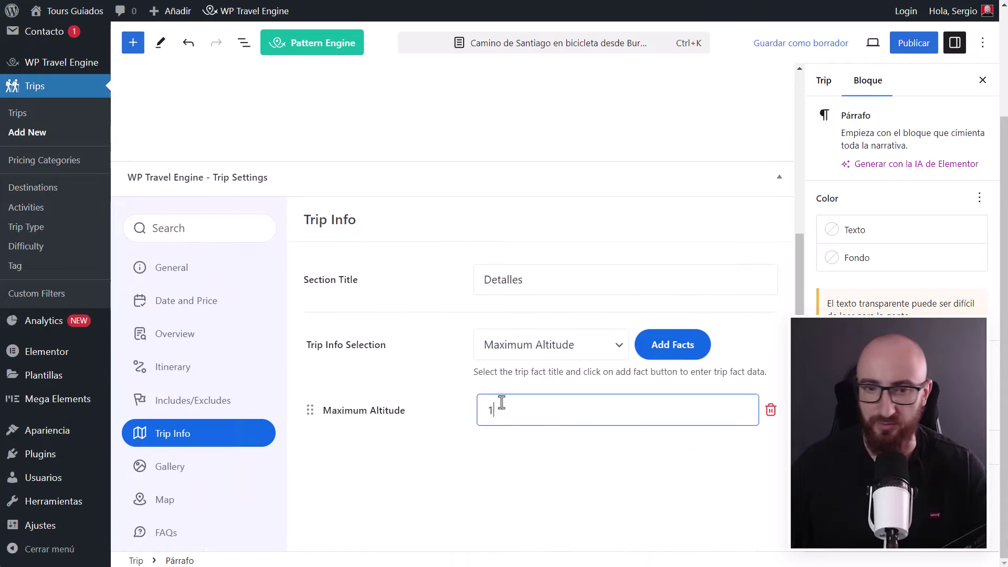
pyautogui.write('000m')
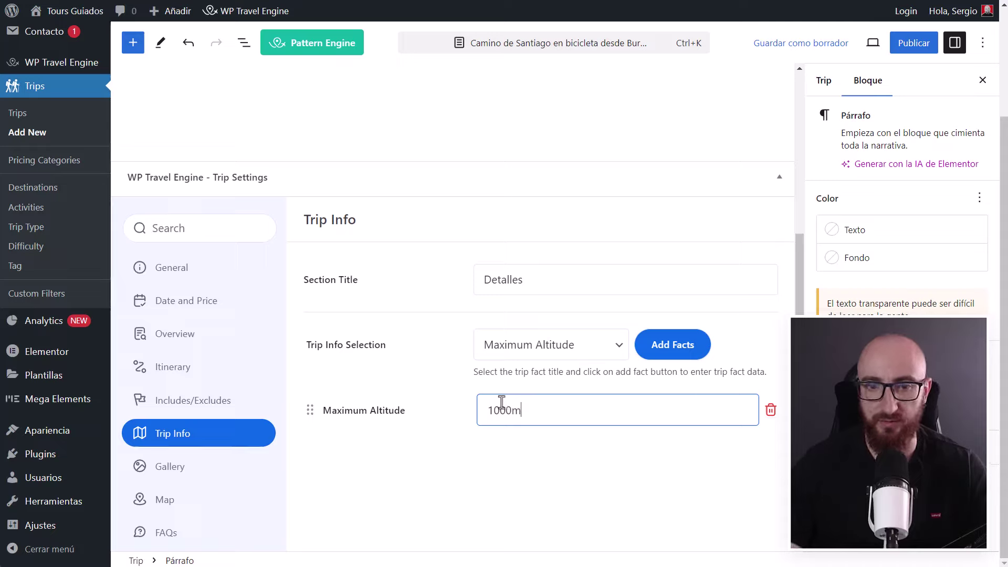
pyautogui.click(424, 508)
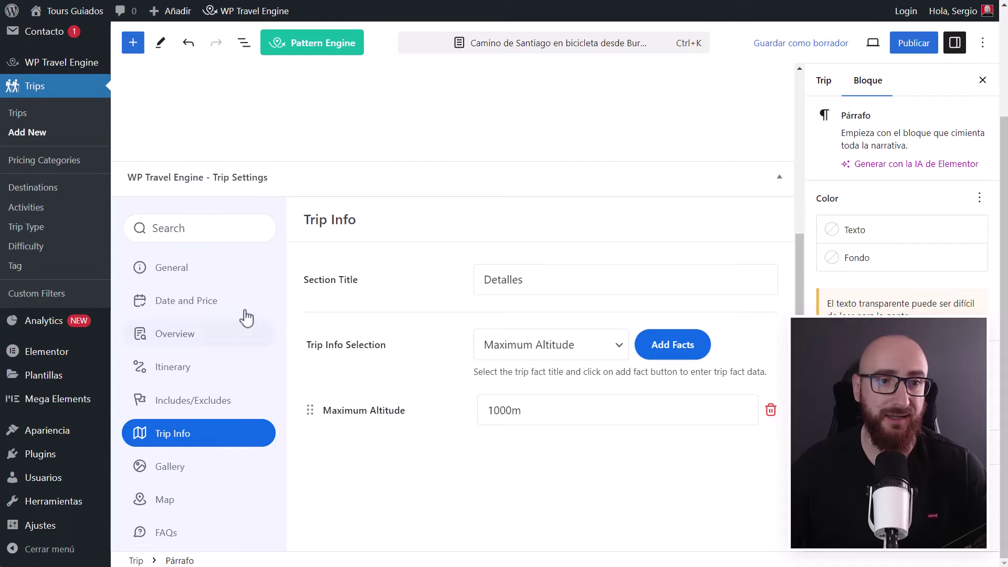
pyautogui.scroll(3, 166, 235)
# - Review the global trip info facts list in WP Travel Engine settings
pyautogui.moveTo(65, 74)
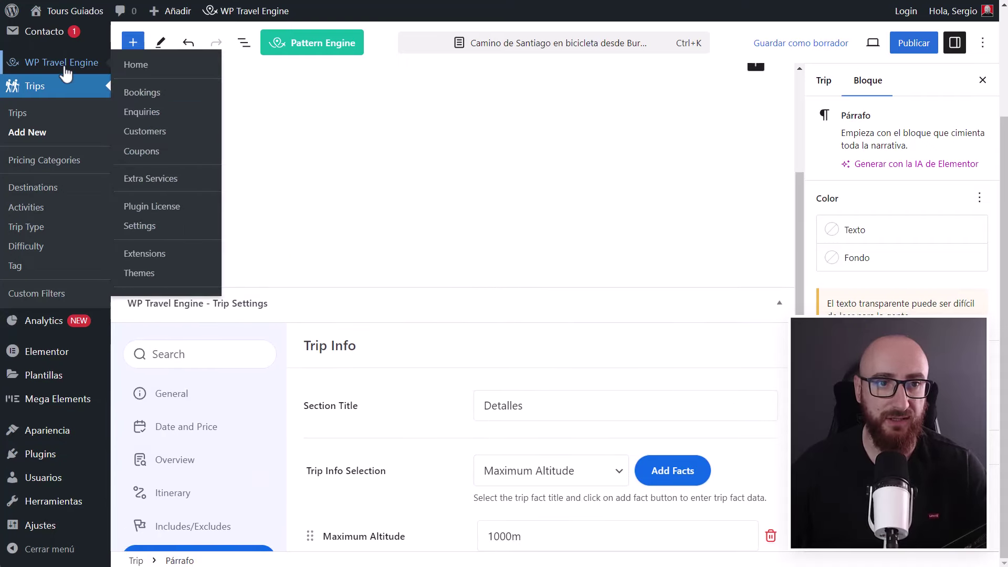
pyautogui.click(140, 227)
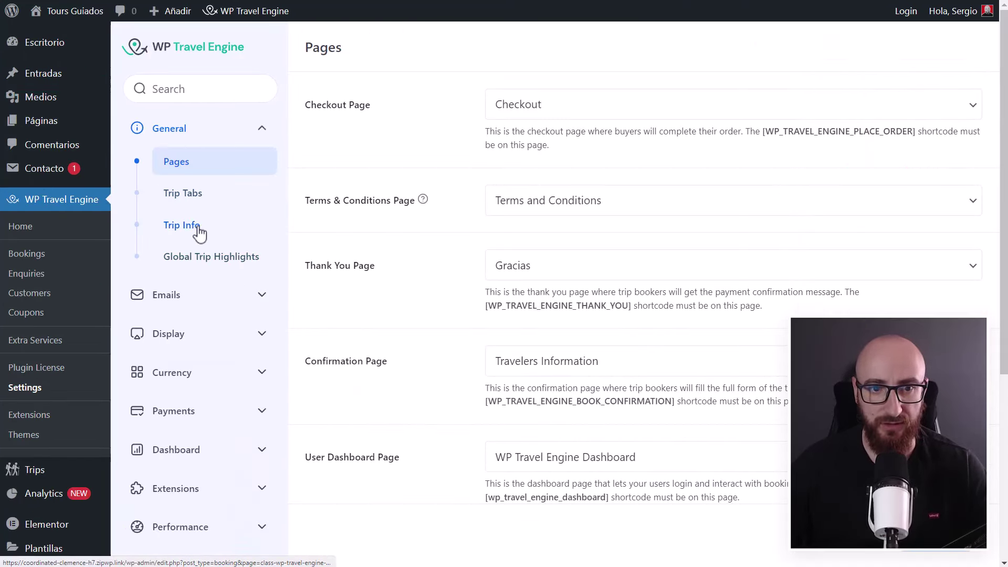
pyautogui.click(198, 229)
pyautogui.scroll(-7, 389, 290)
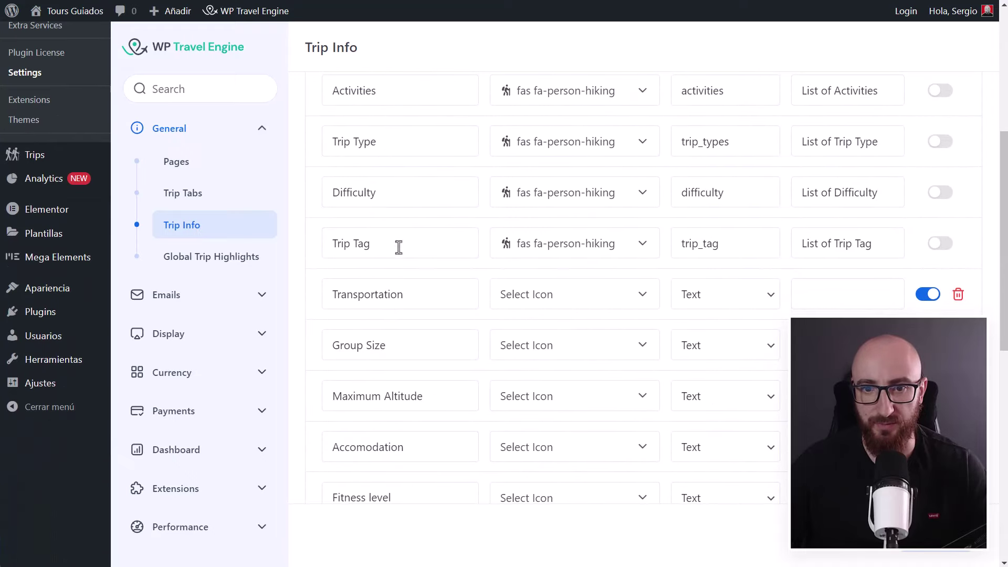
pyautogui.scroll(4, 543, 198)
pyautogui.scroll(1, 543, 199)
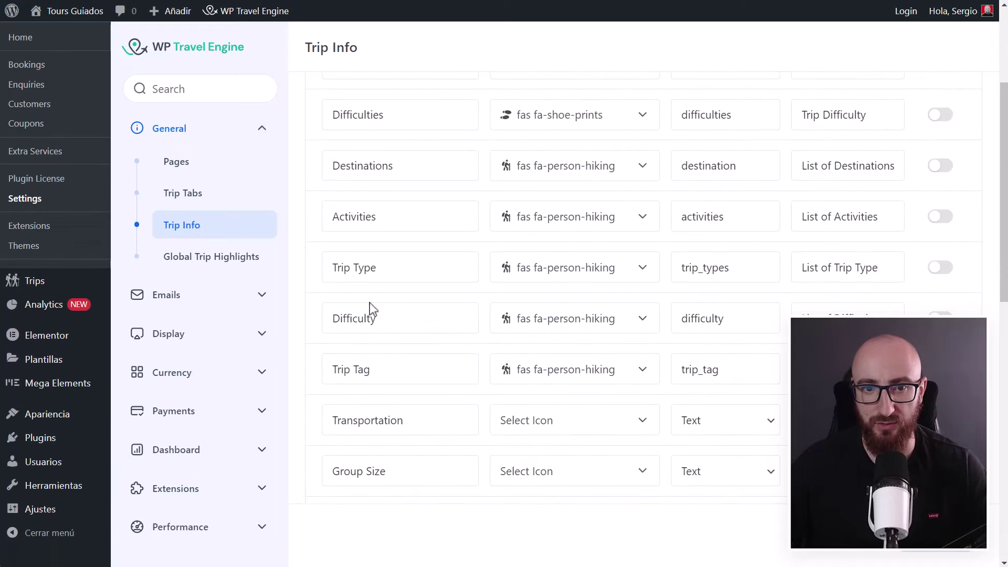
pyautogui.scroll(-12, 368, 318)
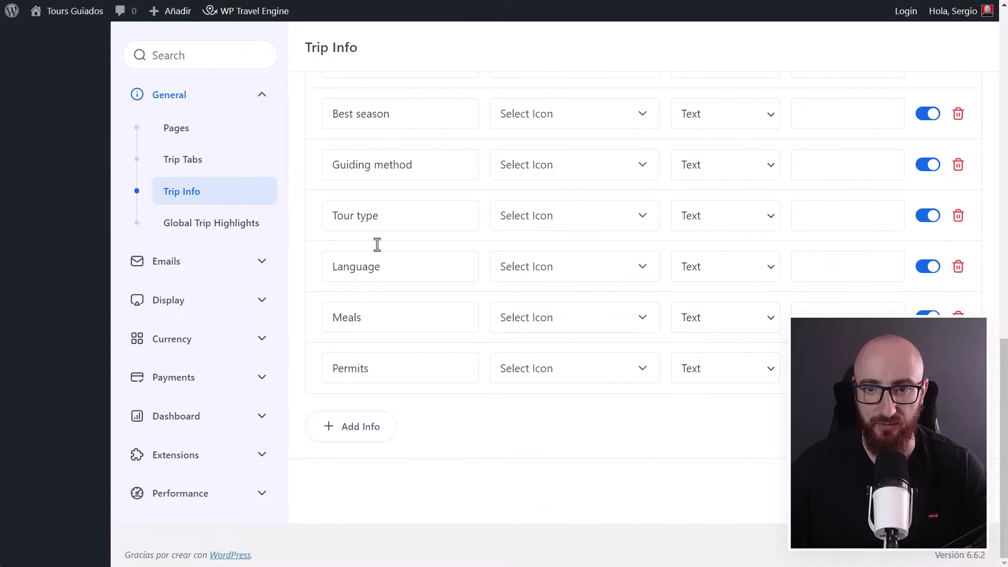
pyautogui.scroll(15, 410, 309)
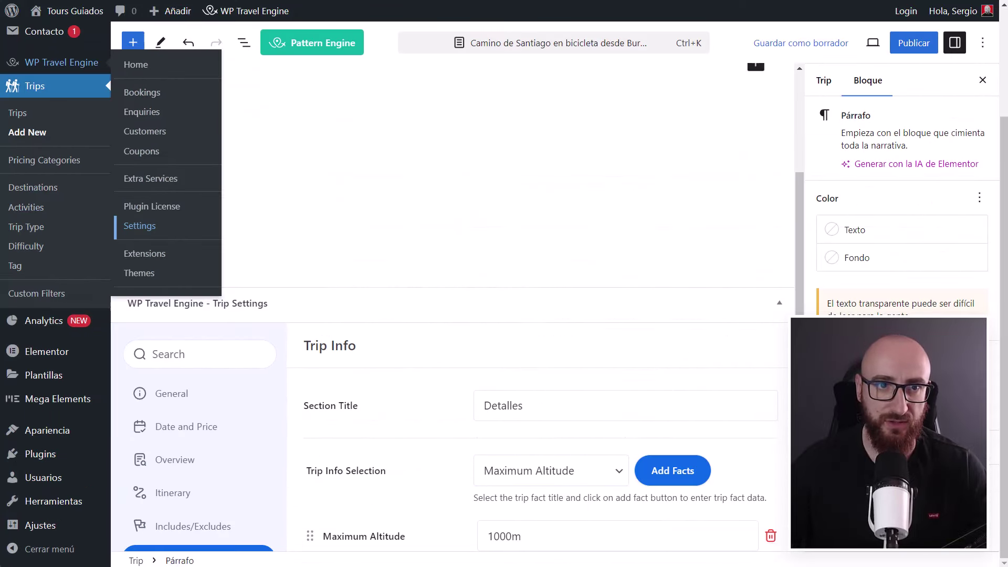
pyautogui.scroll(-4, 542, 342)
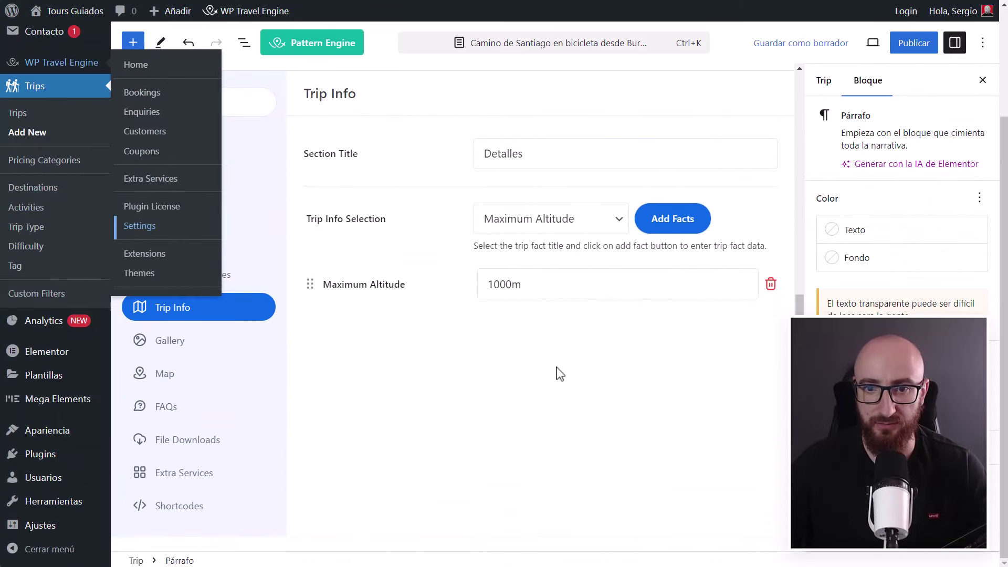
# - Add a Language trip fact with the value 'asdasdasdsad'
pyautogui.click(612, 222)
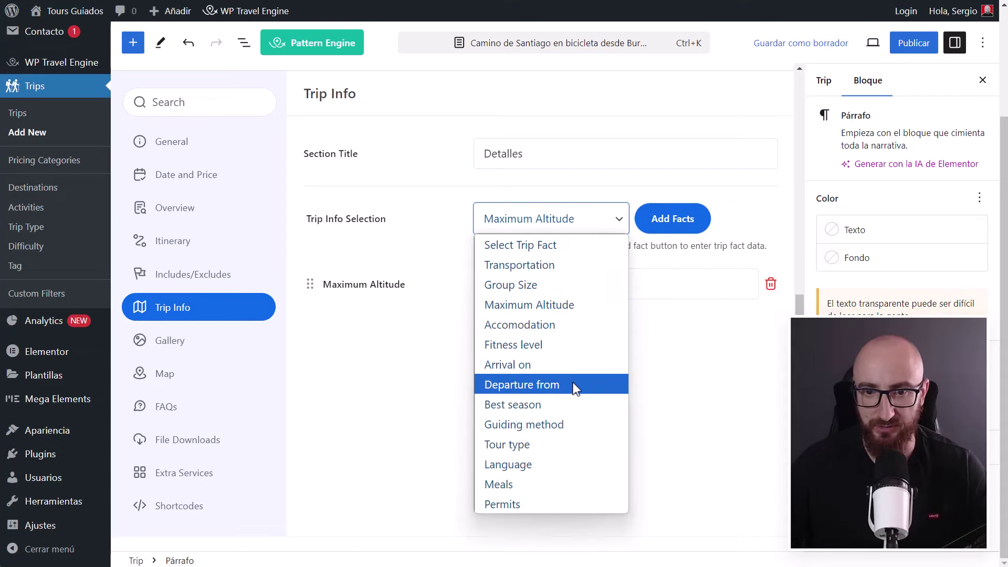
pyautogui.click(508, 465)
pyautogui.click(678, 213)
pyautogui.scroll(3, 504, 473)
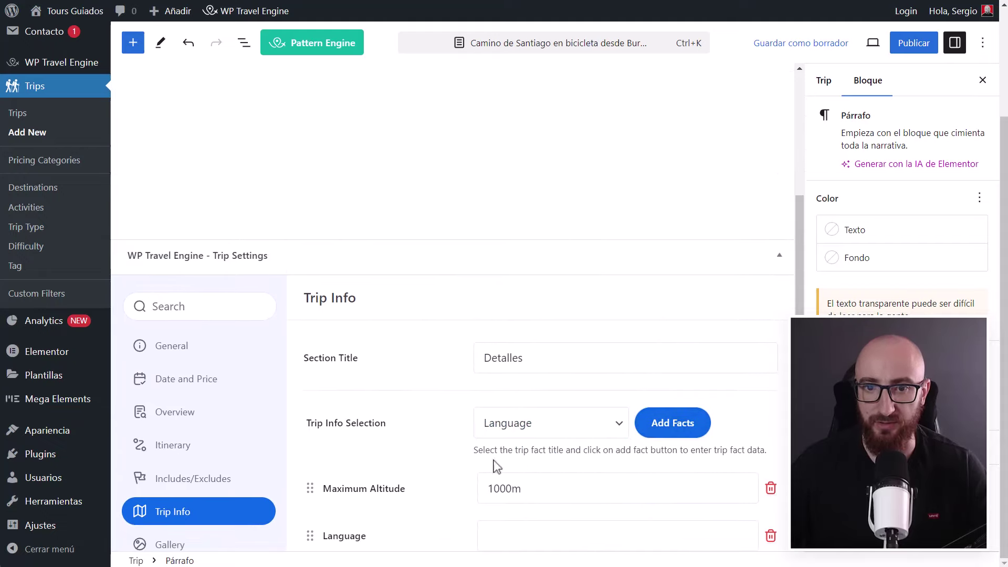
pyautogui.scroll(-2, 512, 420)
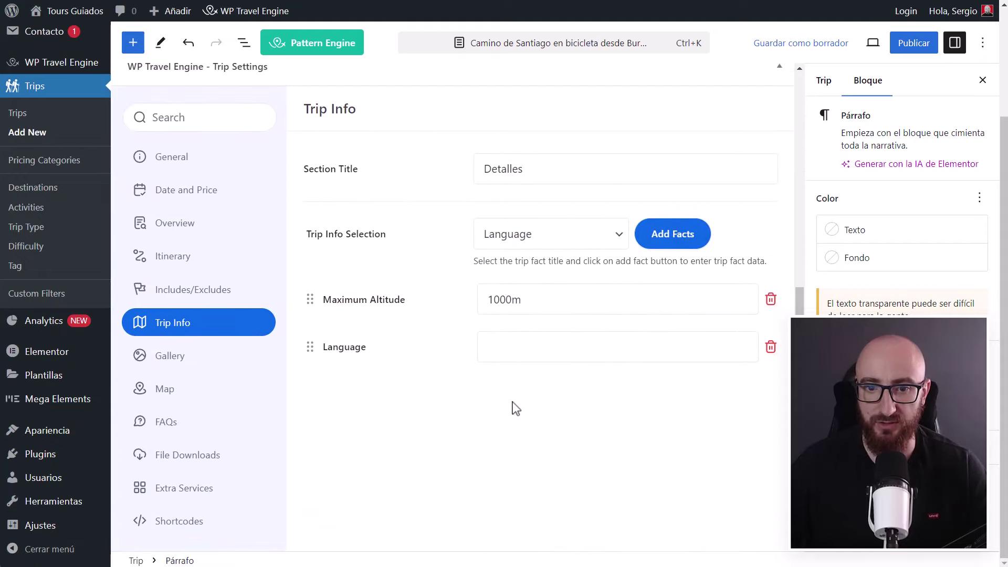
pyautogui.click(562, 347)
pyautogui.write('asdasdasdsad')
pyautogui.click(578, 414)
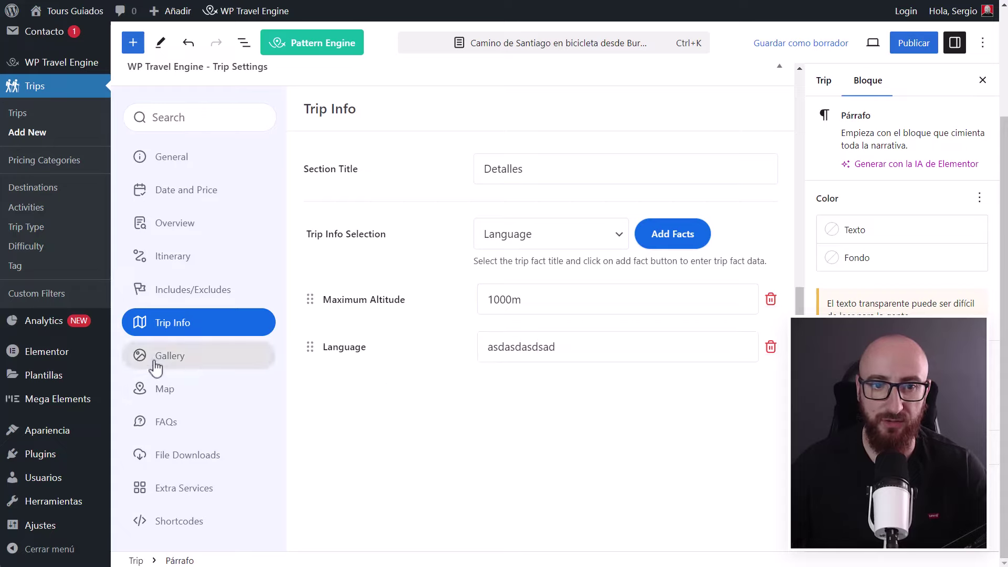
pyautogui.click(156, 362)
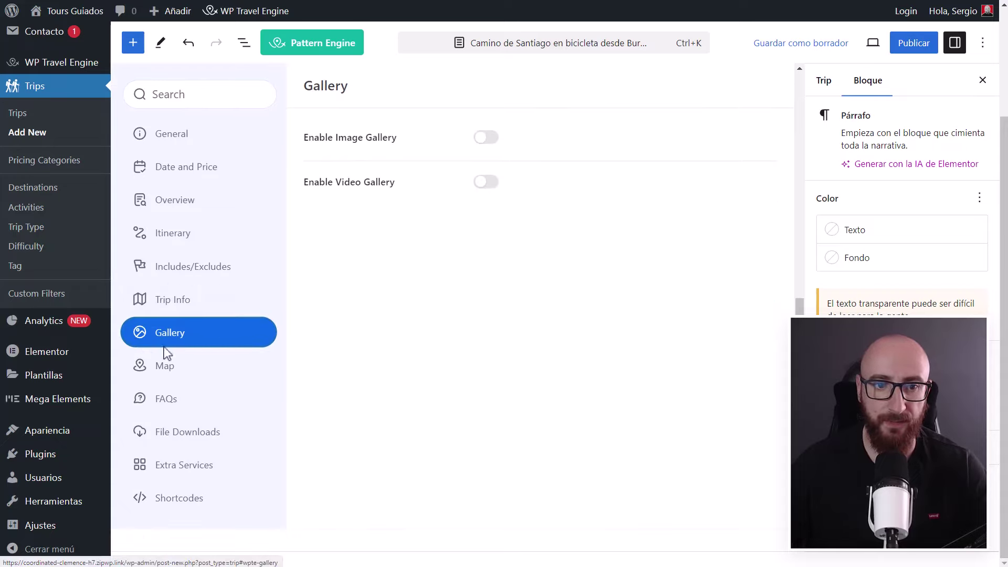
# - Enable the image gallery and insert five vineyard and wine photos from the media library
pyautogui.click(488, 137)
pyautogui.click(645, 205)
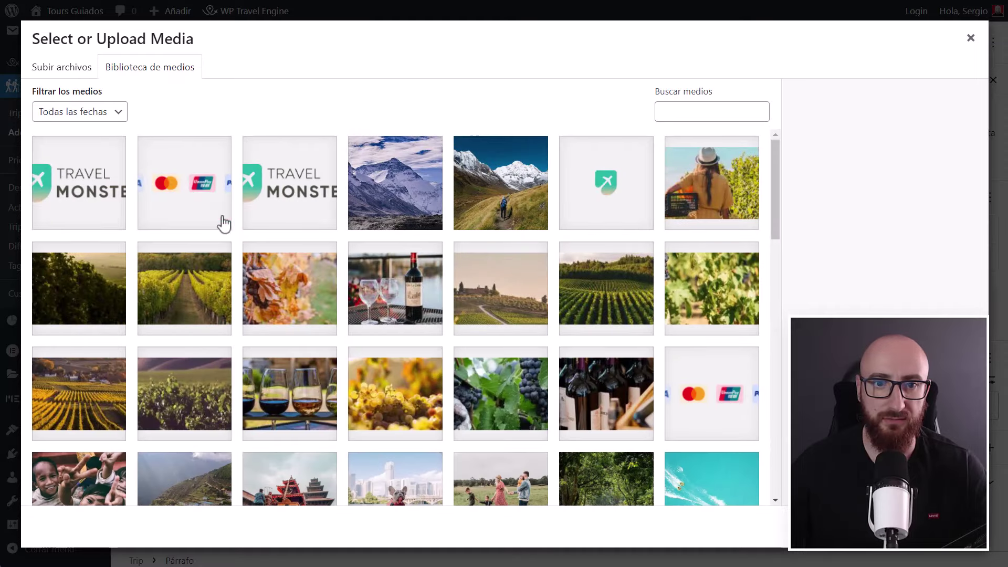
pyautogui.click(98, 290)
pyautogui.click(198, 287)
pyautogui.click(294, 289)
pyautogui.click(455, 301)
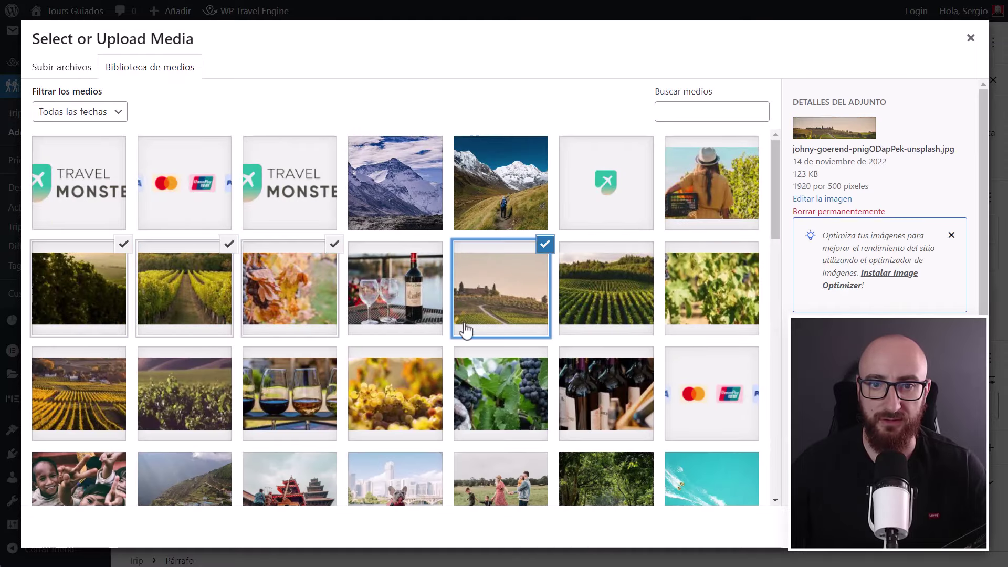
pyautogui.click(395, 300)
pyautogui.click(946, 527)
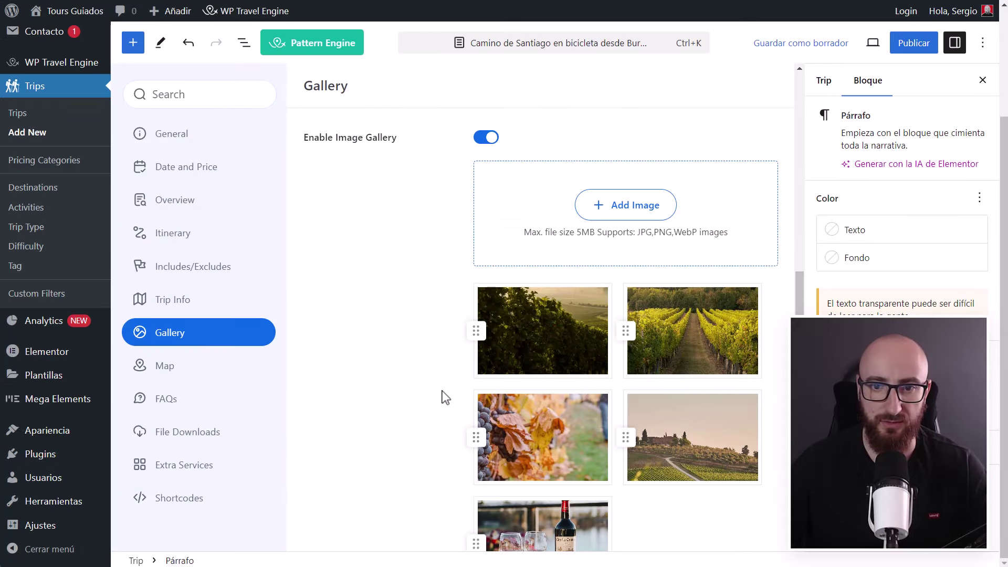
pyautogui.scroll(-3, 444, 396)
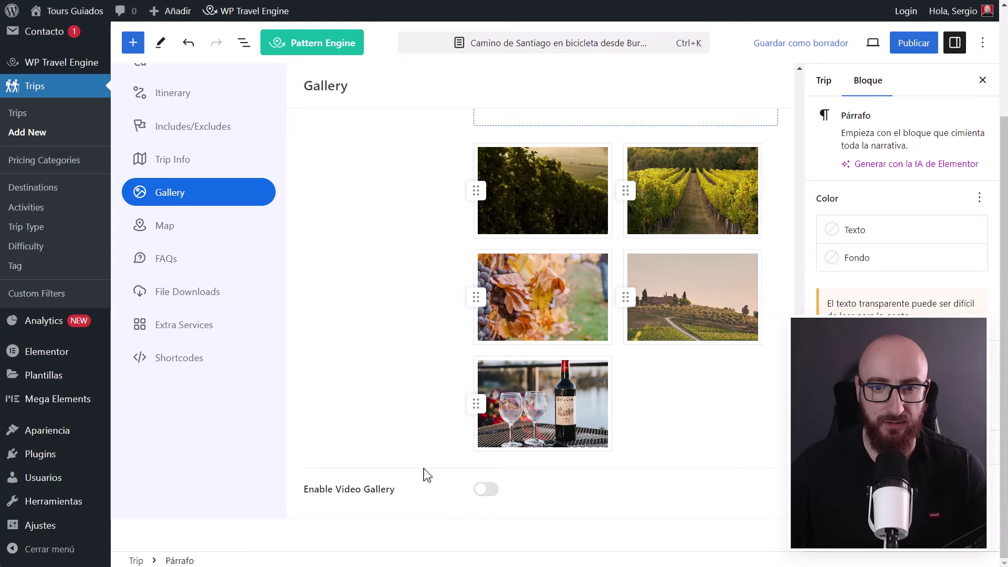
# - Give the trip's Map section the title 'Mapa'
pyautogui.click(167, 226)
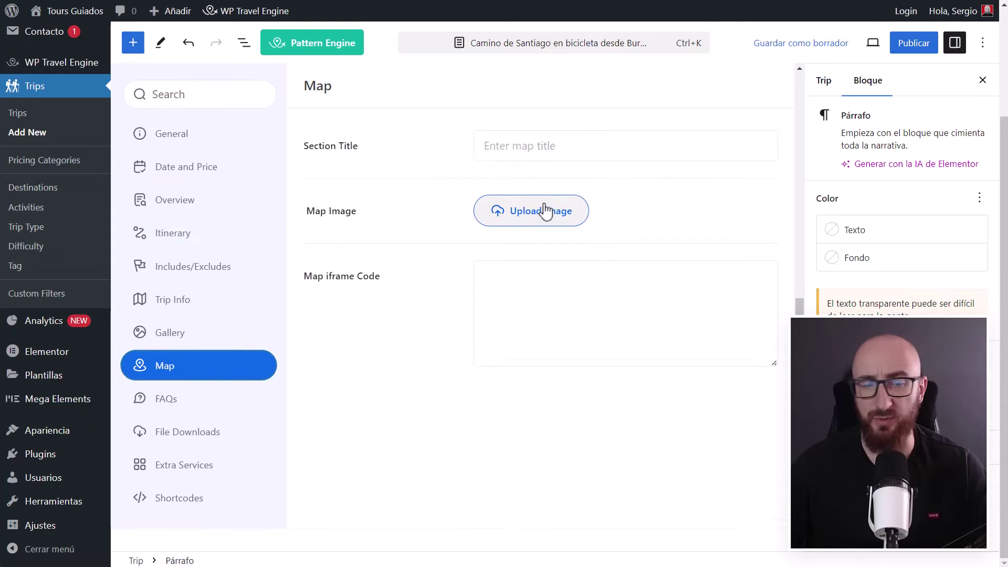
pyautogui.click(554, 309)
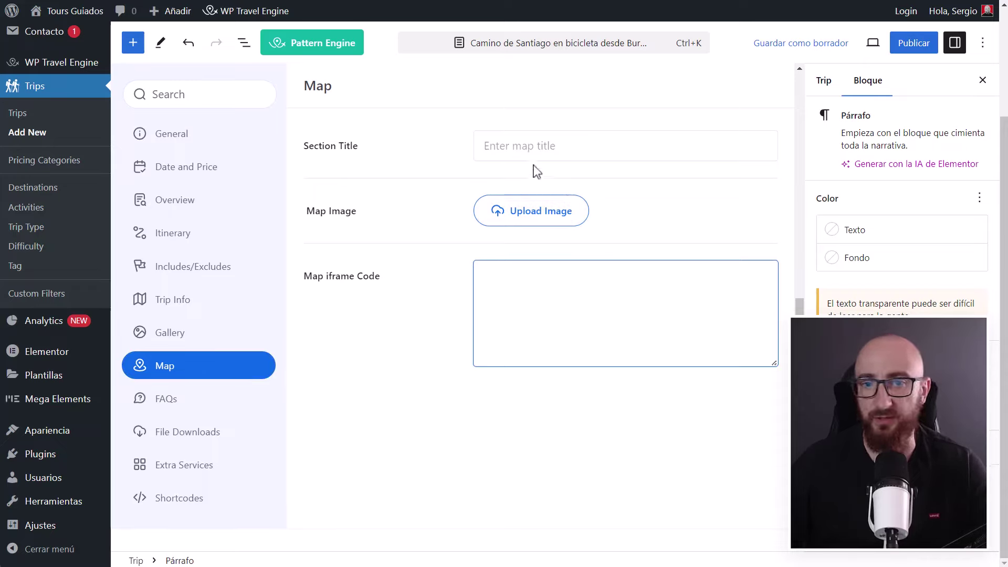
pyautogui.click(502, 145)
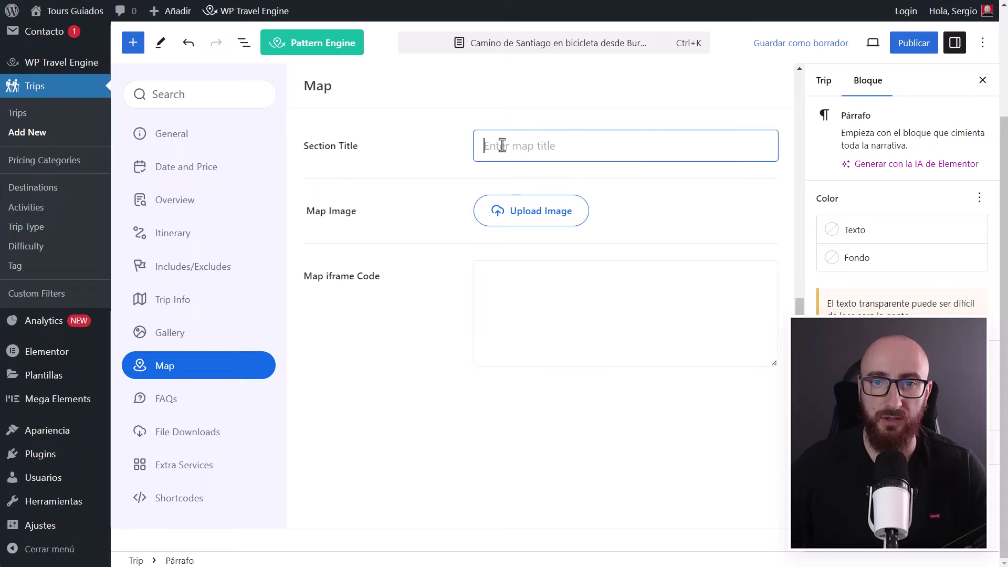
pyautogui.write('Mapa')
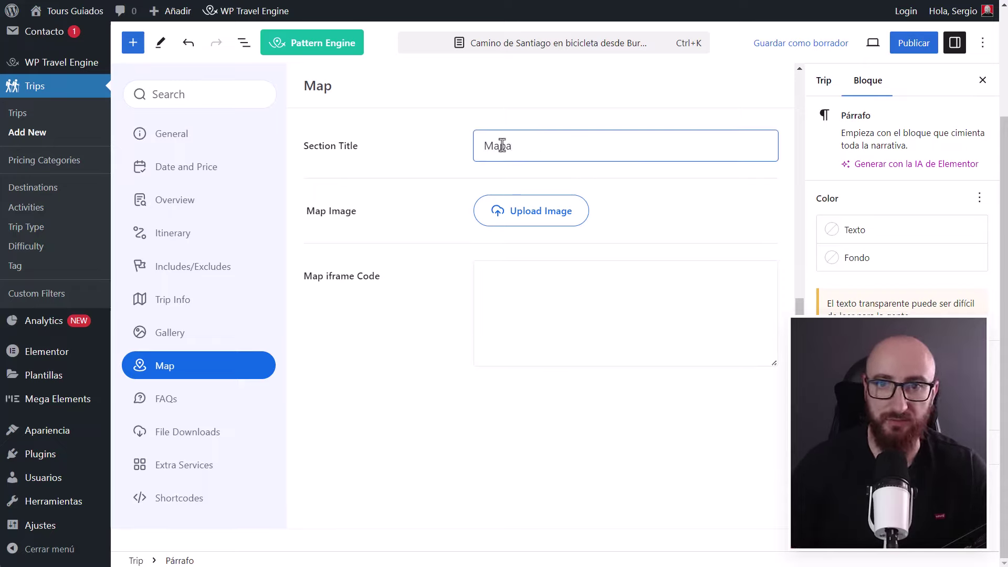
pyautogui.click(582, 338)
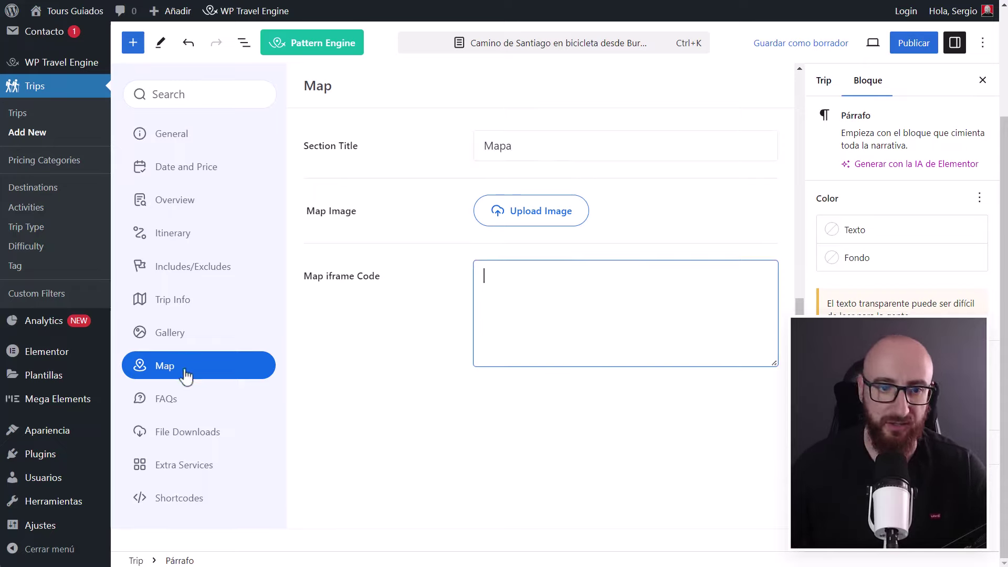
pyautogui.click(175, 403)
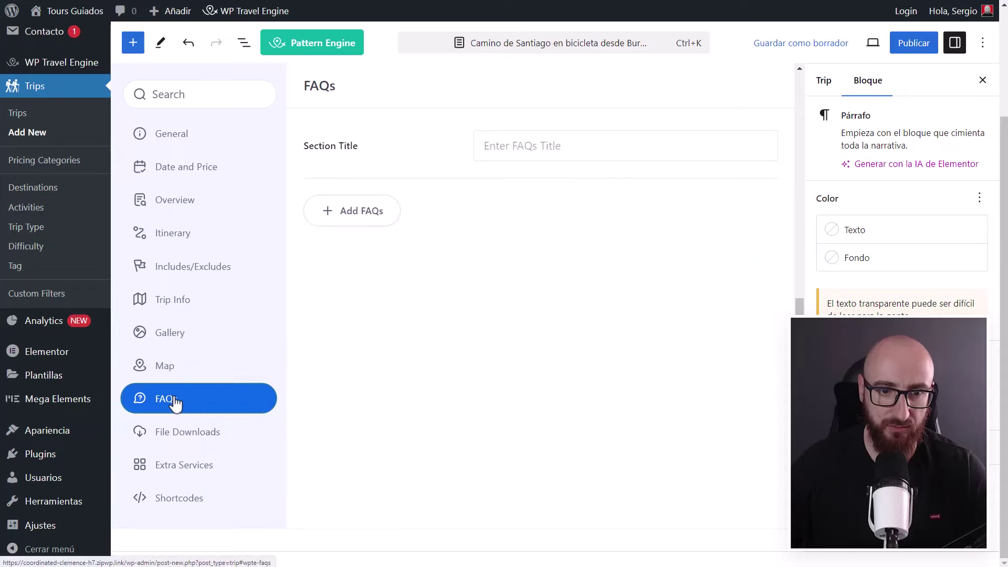
# - Set the FAQs section title to 'FAQ'
pyautogui.click(549, 145)
pyautogui.write('asdasdasd')
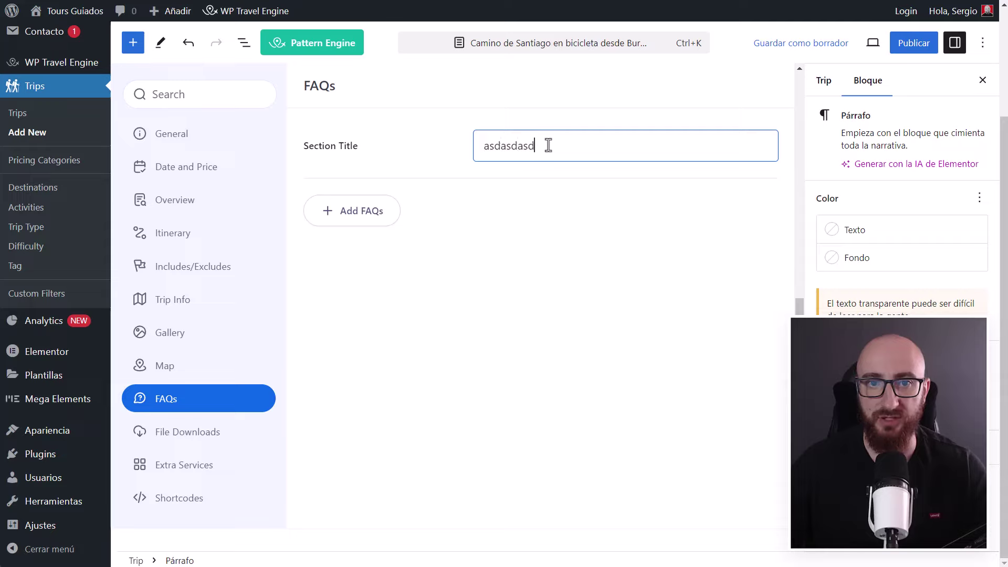
pyautogui.write('a')
pyautogui.hotkey('ctrl', 'a')
pyautogui.write('F')
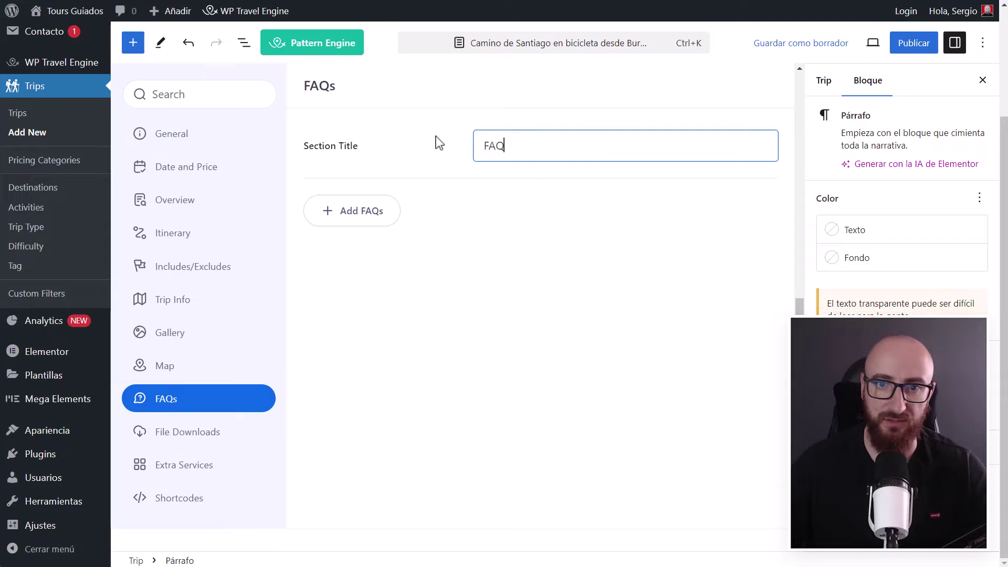
pyautogui.write('AQ')
# - Add a FAQ with question 'asdasda' and answer 'asdasdasda', plus a second empty FAQ
pyautogui.click(387, 217)
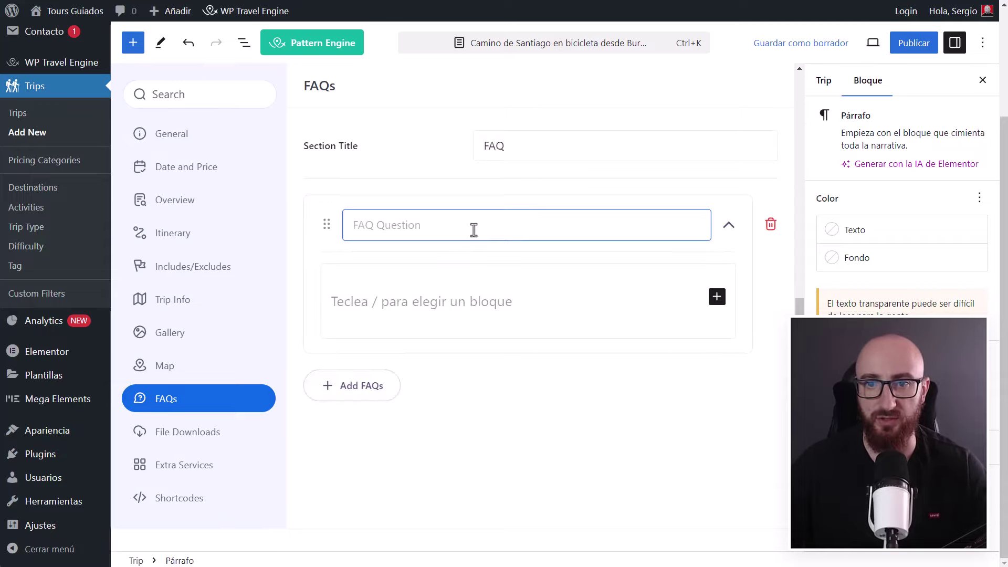
pyautogui.write('asdasda')
pyautogui.click(473, 295)
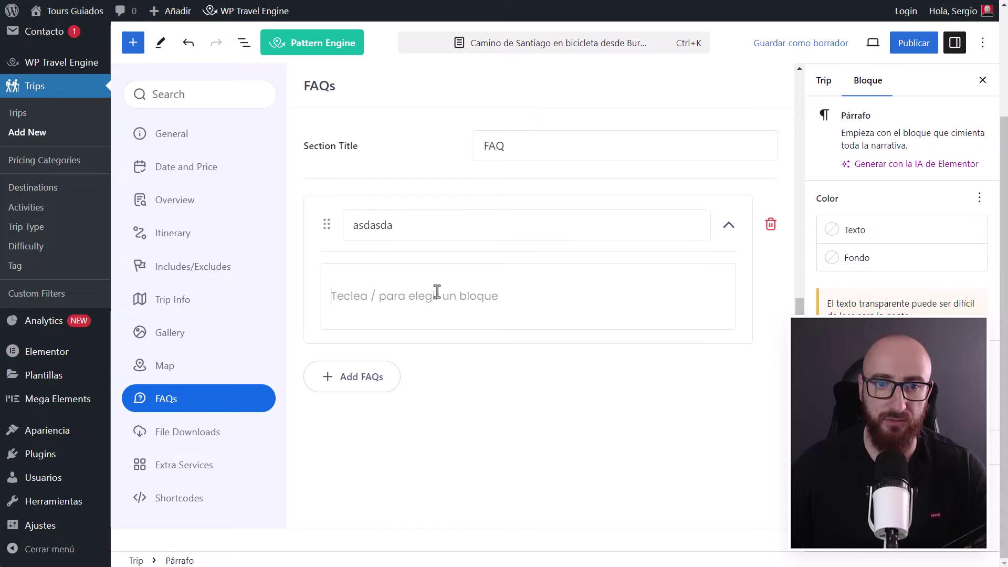
pyautogui.write('asdasdasda')
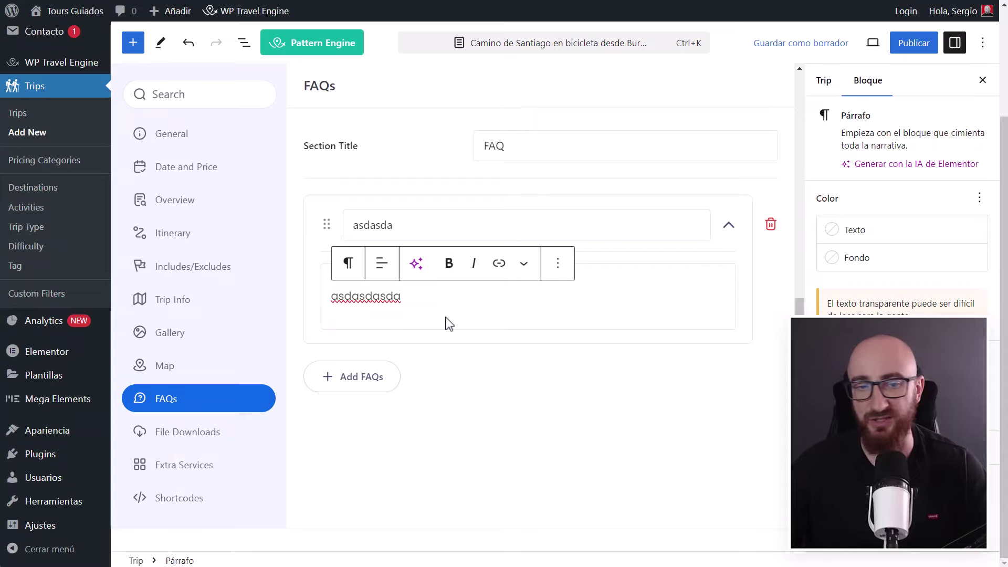
pyautogui.click(350, 376)
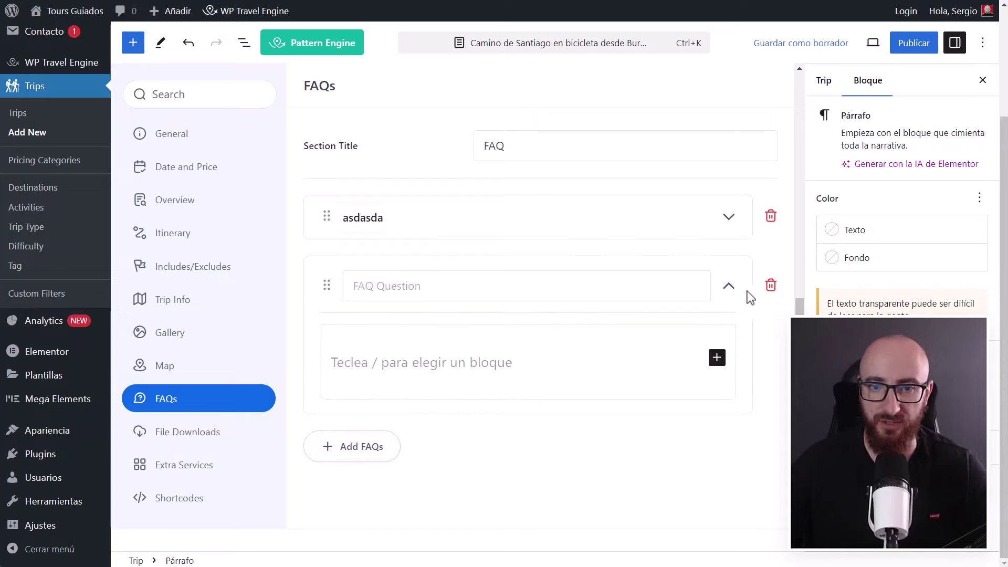
# - Check File Downloads and its extension product page, then bring up the Extra Services settings
pyautogui.click(189, 433)
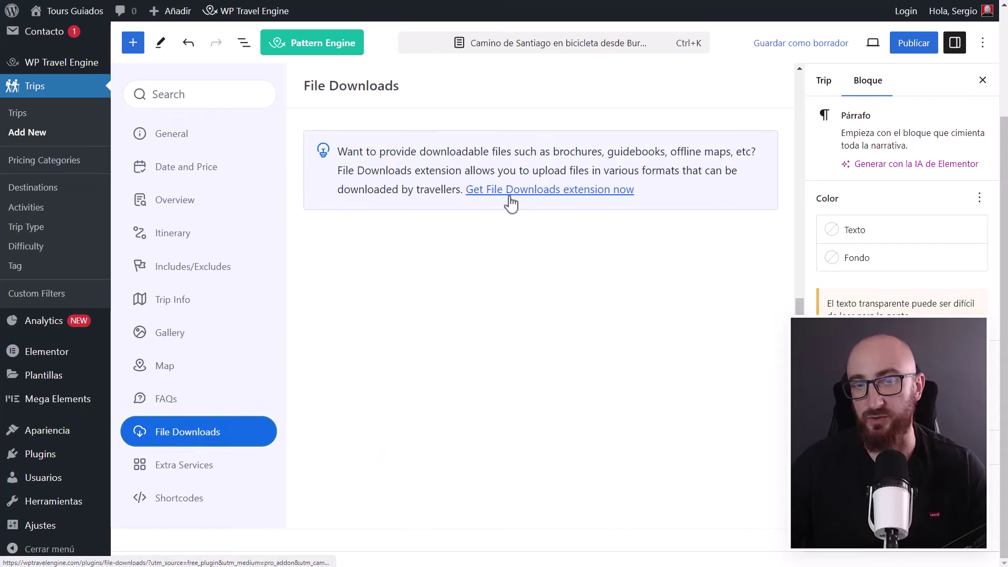
pyautogui.click(587, 193)
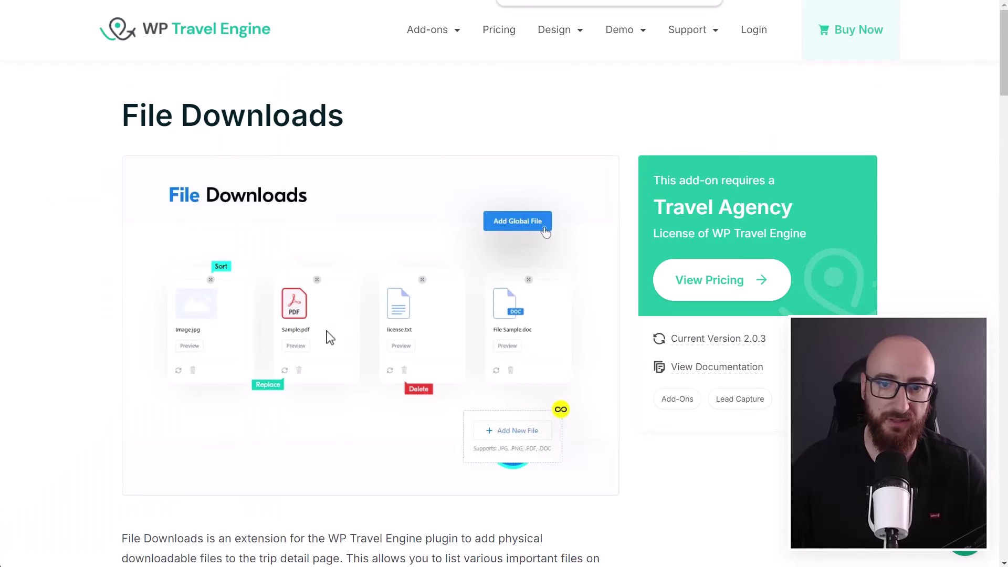
pyautogui.hotkey('ctrl', 'w')
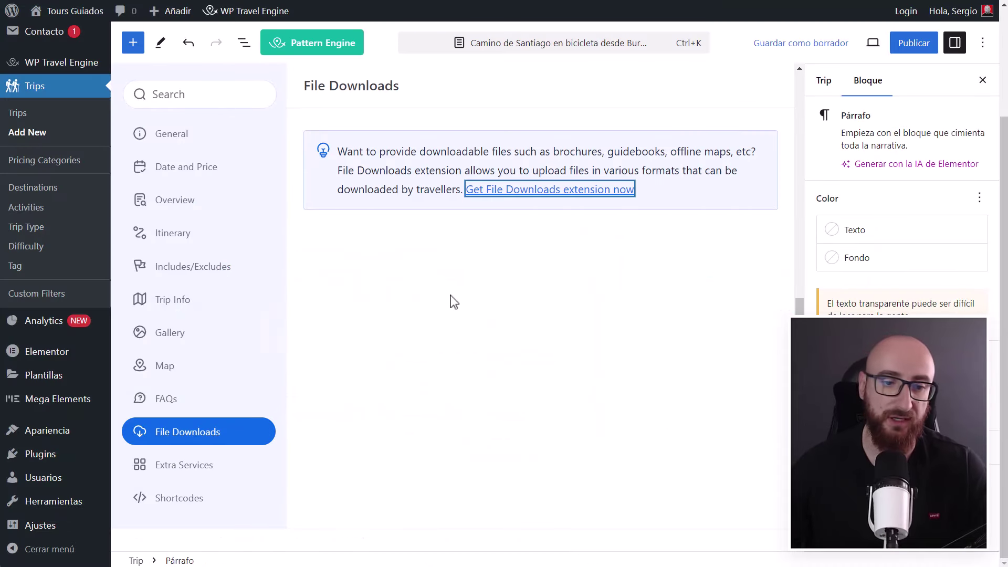
pyautogui.click(198, 468)
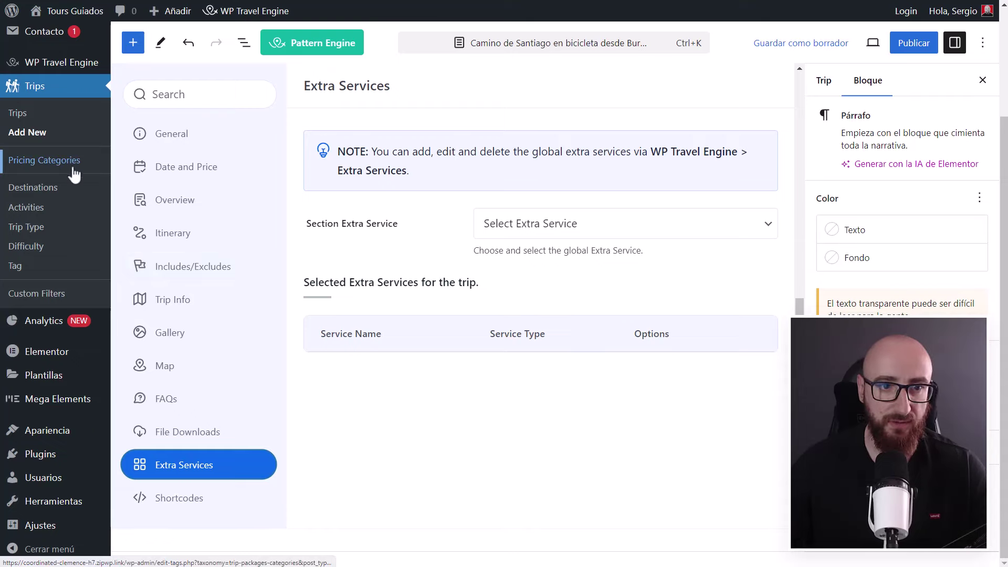
pyautogui.scroll(2, 74, 173)
pyautogui.moveTo(47, 187)
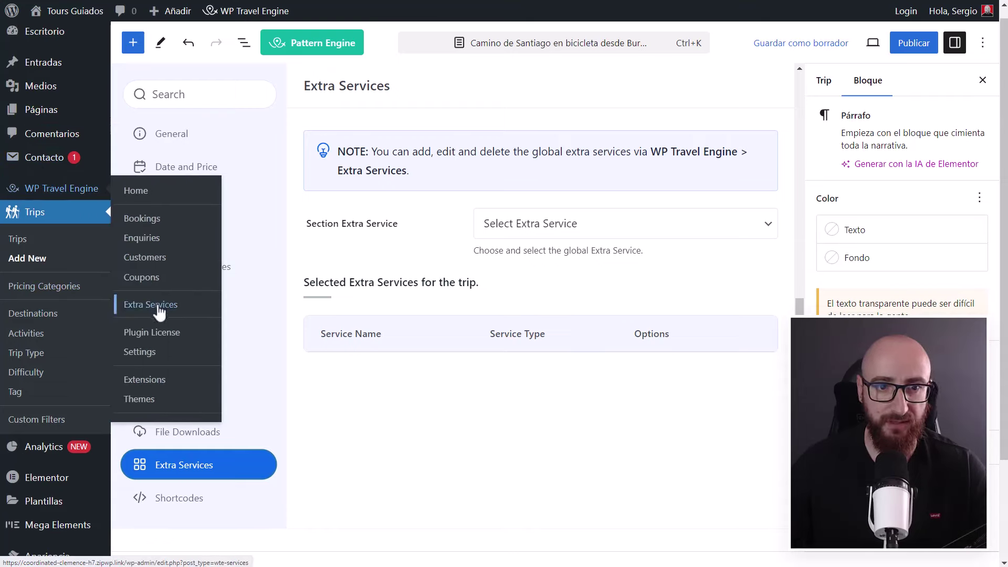
pyautogui.click(637, 223)
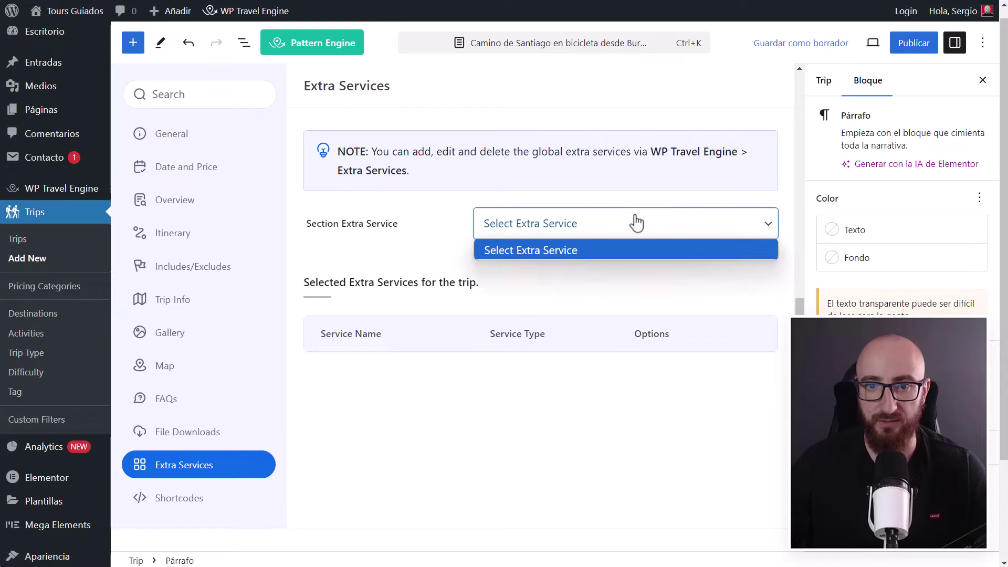
pyautogui.click(567, 509)
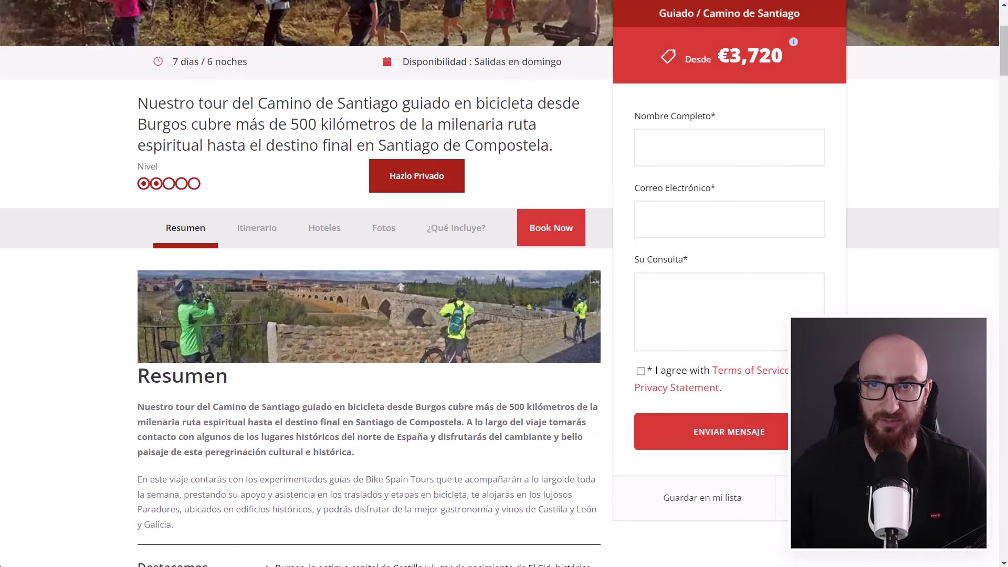
# - On the reference tour page, select the Suplemento individual label and its 460 € price
pyautogui.scroll(-5, 310, 360)
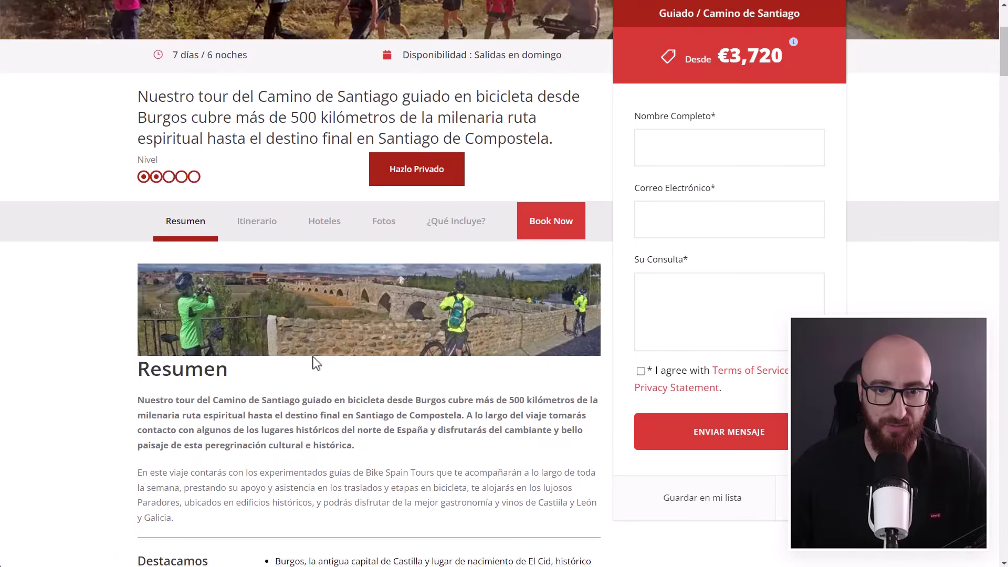
pyautogui.scroll(-20, 314, 357)
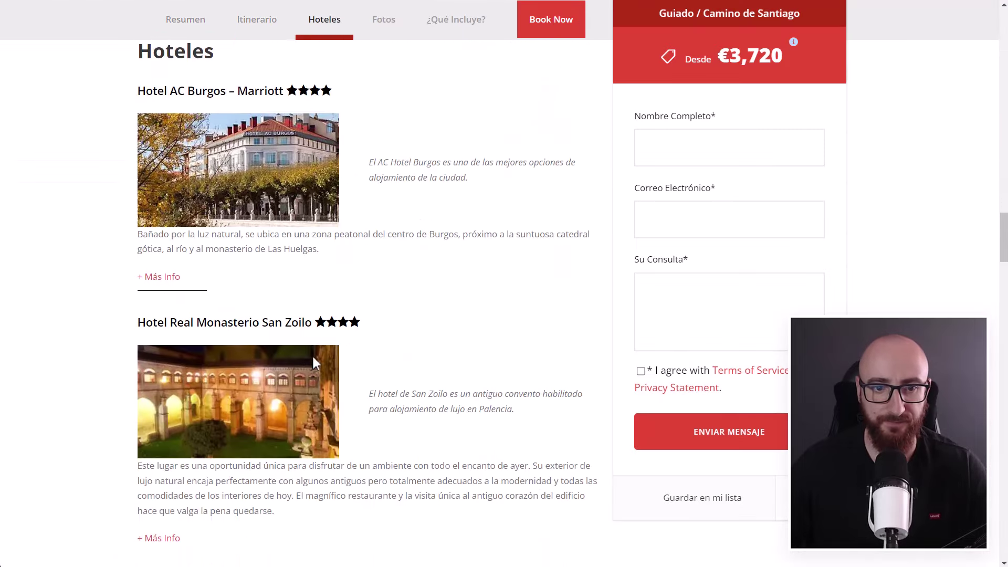
pyautogui.scroll(-10, 315, 363)
pyautogui.scroll(-10, 289, 303)
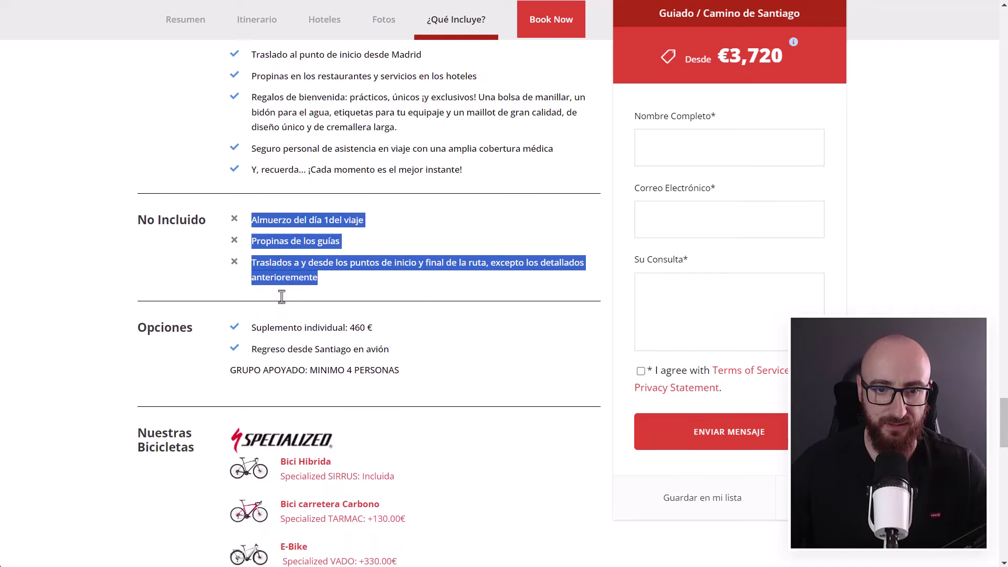
pyautogui.scroll(2, 235, 283)
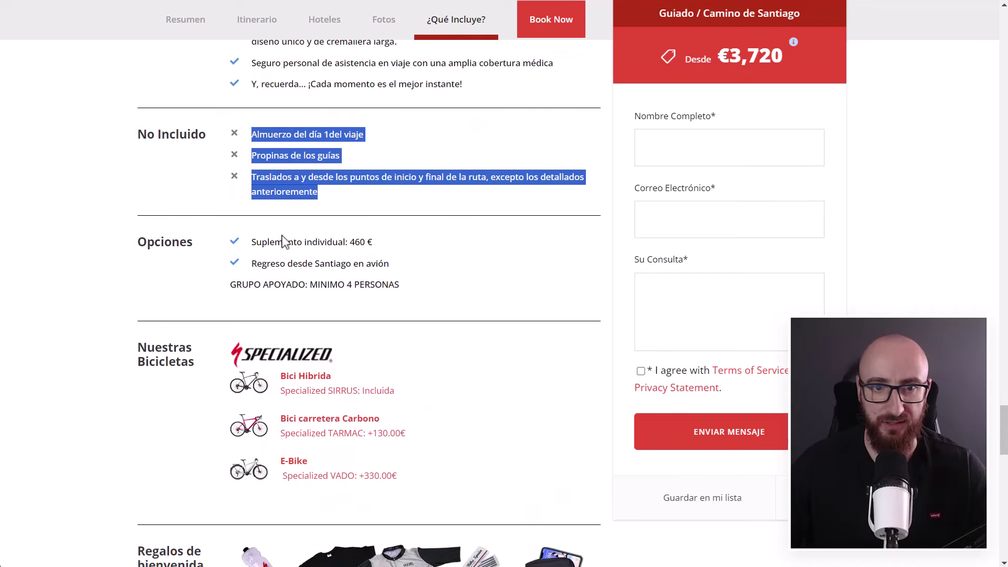
pyautogui.moveTo(252, 241); pyautogui.dragTo(351, 241)
pyautogui.hotkey('ctrl', 'c')
pyautogui.click(378, 241)
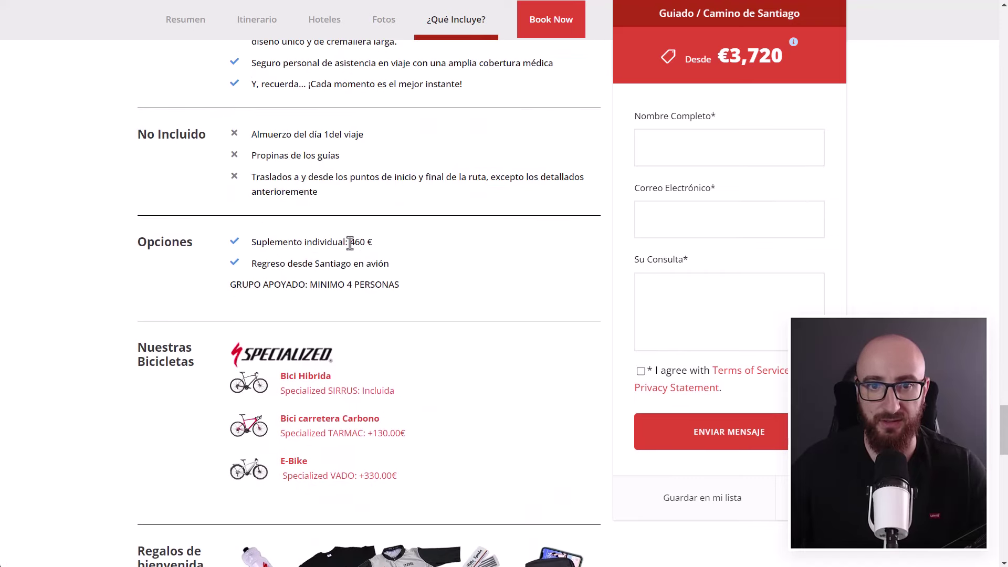
pyautogui.doubleClick(359, 241)
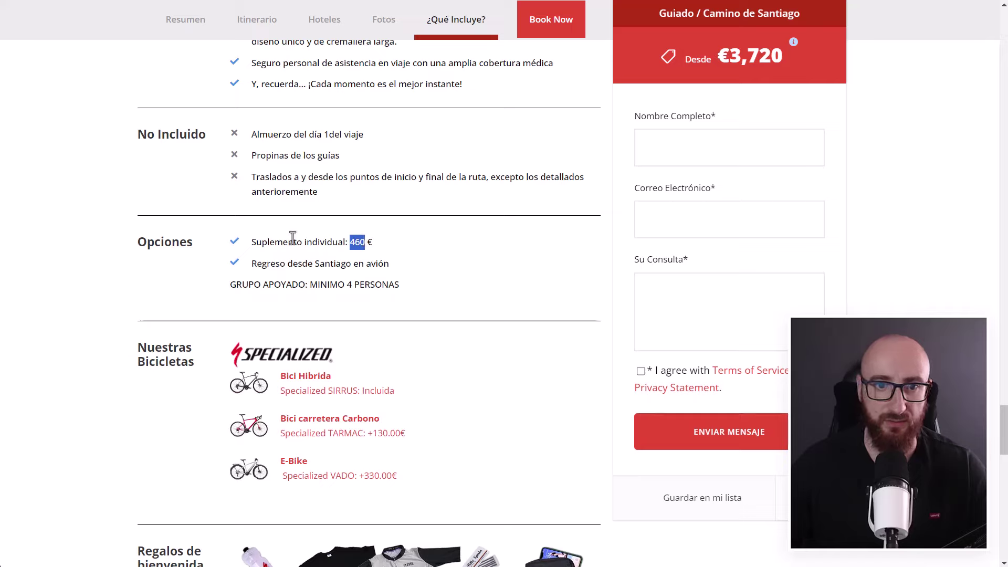
pyautogui.moveTo(253, 243); pyautogui.dragTo(347, 242)
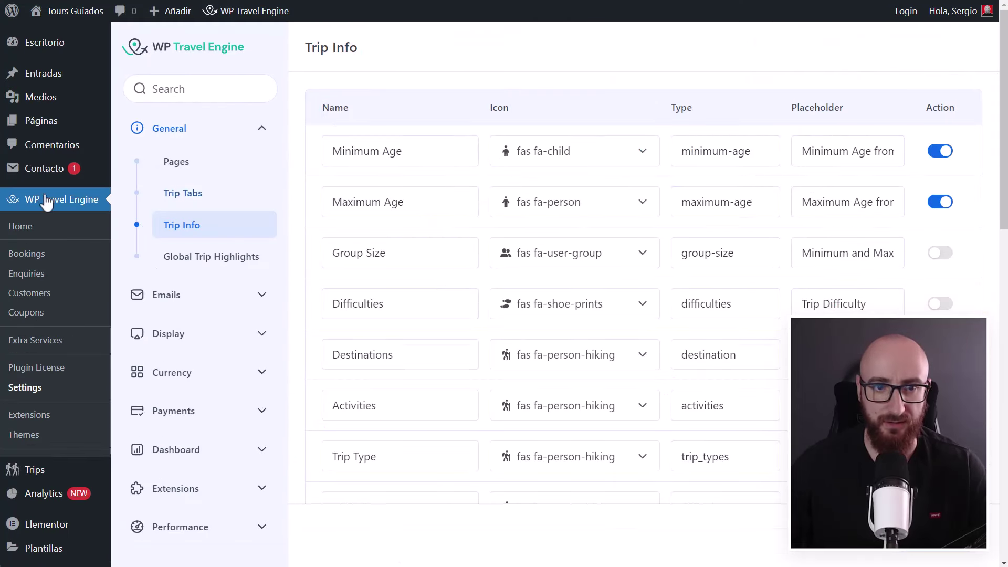
# - Create a new global extra service titled 'Suplemento individual'
pyautogui.click(55, 341)
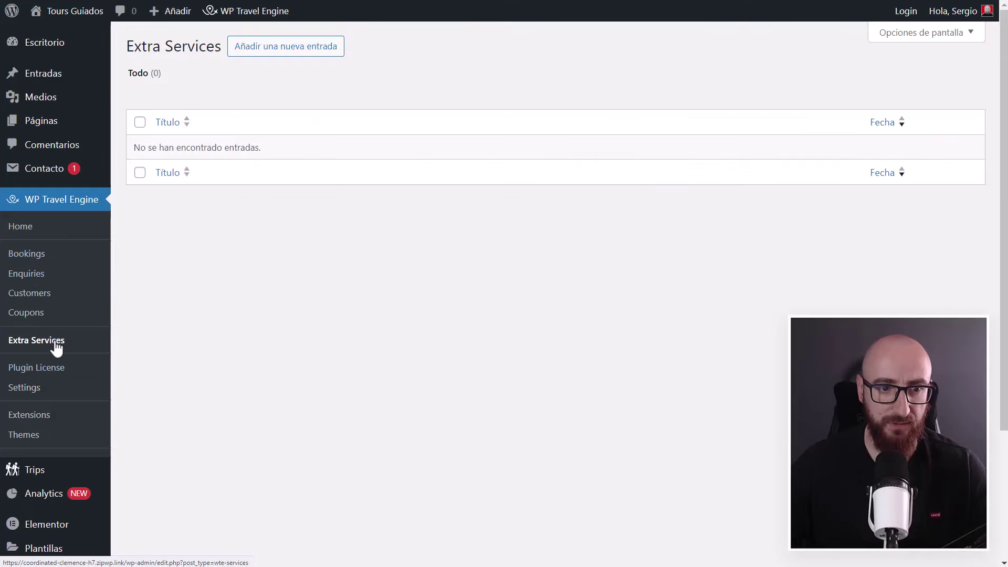
pyautogui.click(283, 58)
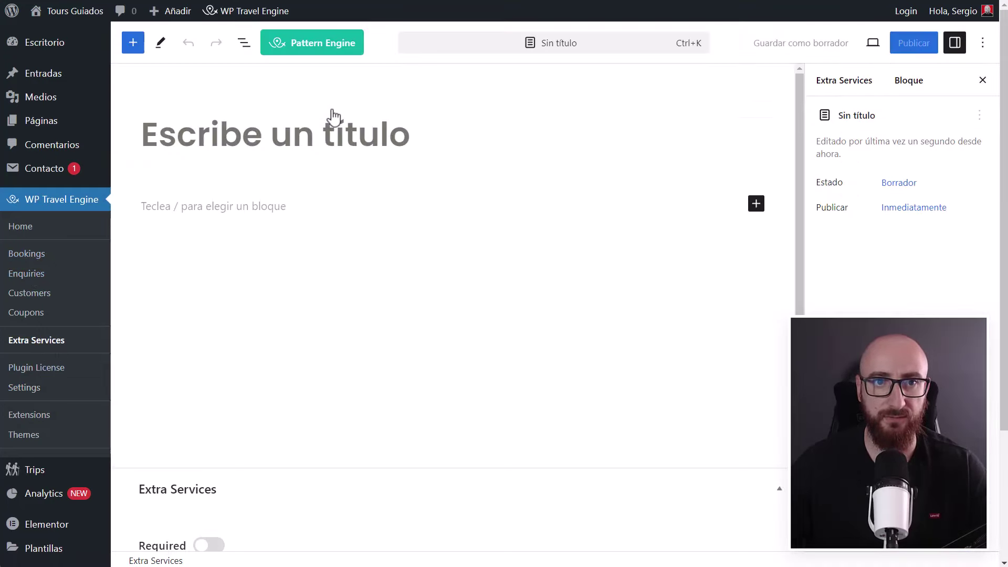
pyautogui.click(333, 115)
pyautogui.hotkey('ctrl', 'v')
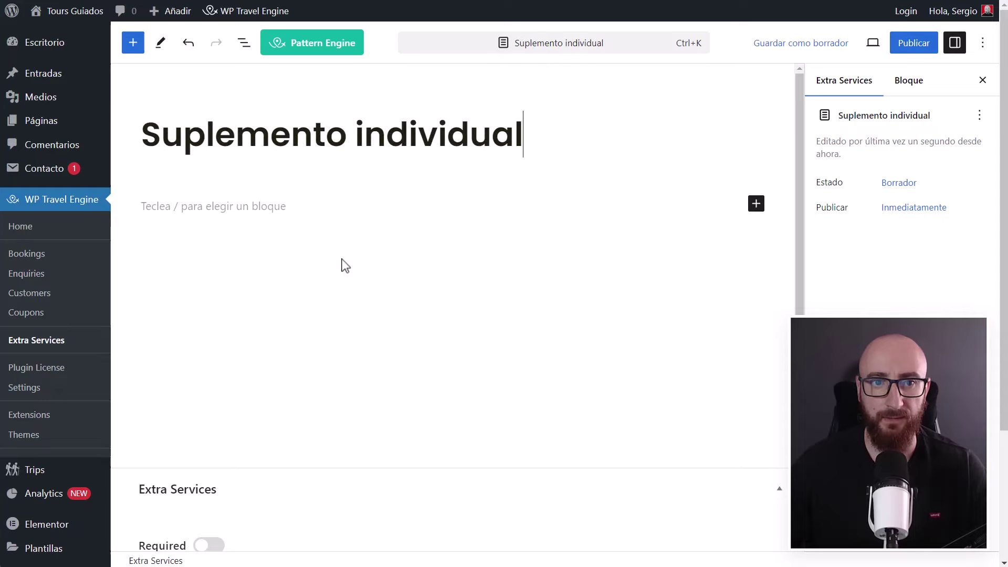
# - Charge the extra service Per Traveler at a cost of 460 and publish it
pyautogui.scroll(-2, 321, 394)
pyautogui.scroll(-3, 321, 394)
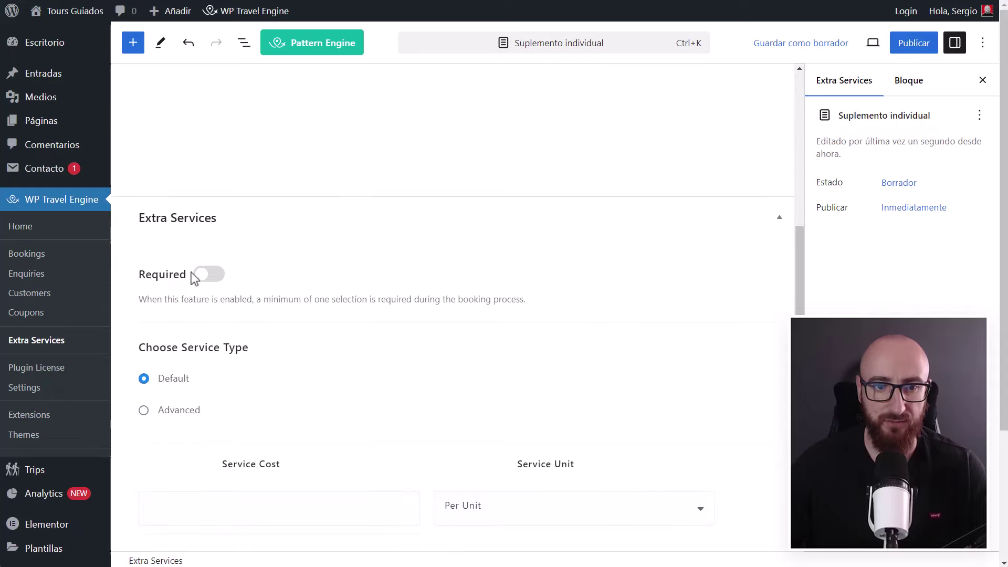
pyautogui.scroll(-1, 472, 449)
pyautogui.click(493, 486)
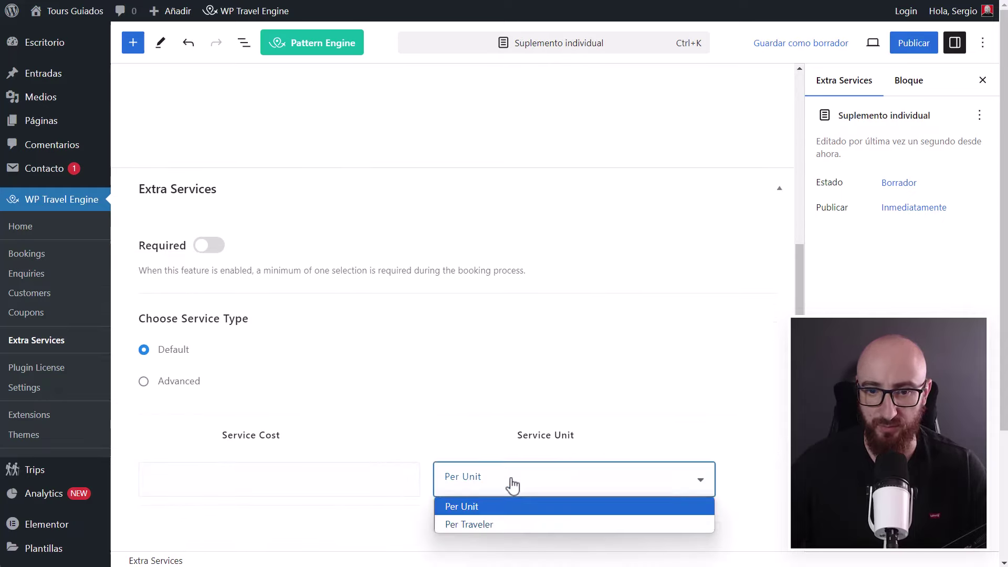
pyautogui.click(498, 525)
pyautogui.click(277, 475)
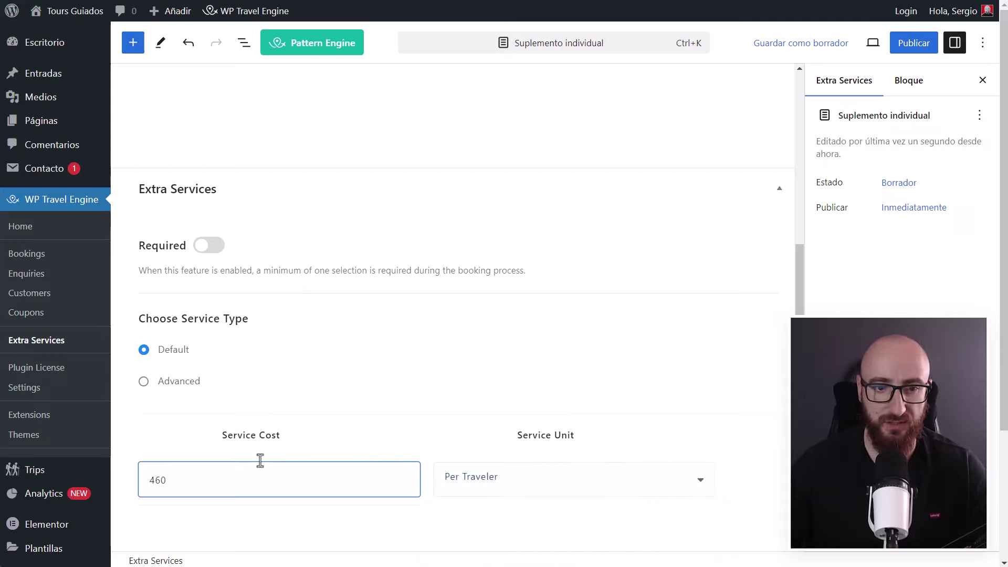
pyautogui.scroll(-3, 279, 452)
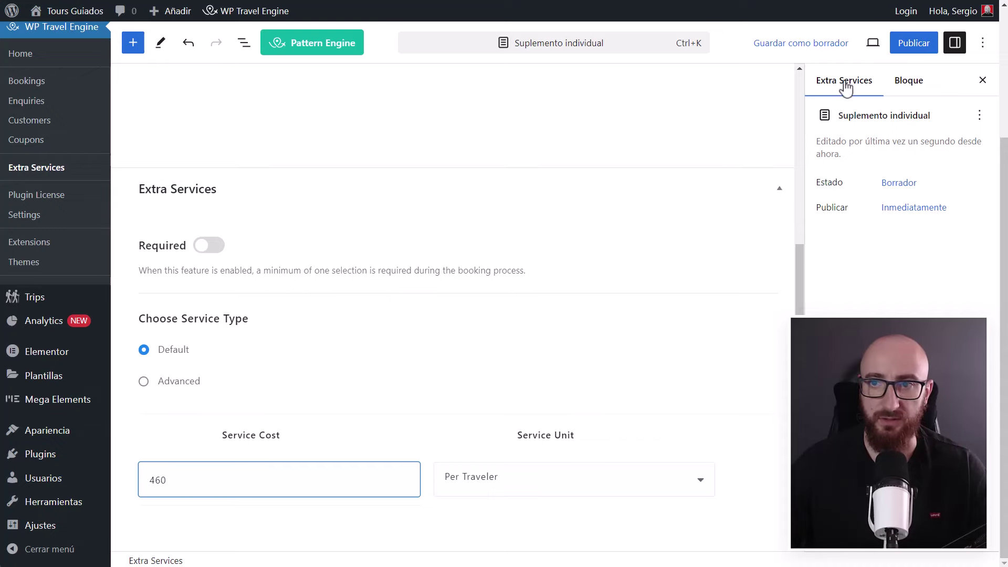
pyautogui.click(914, 43)
pyautogui.click(867, 47)
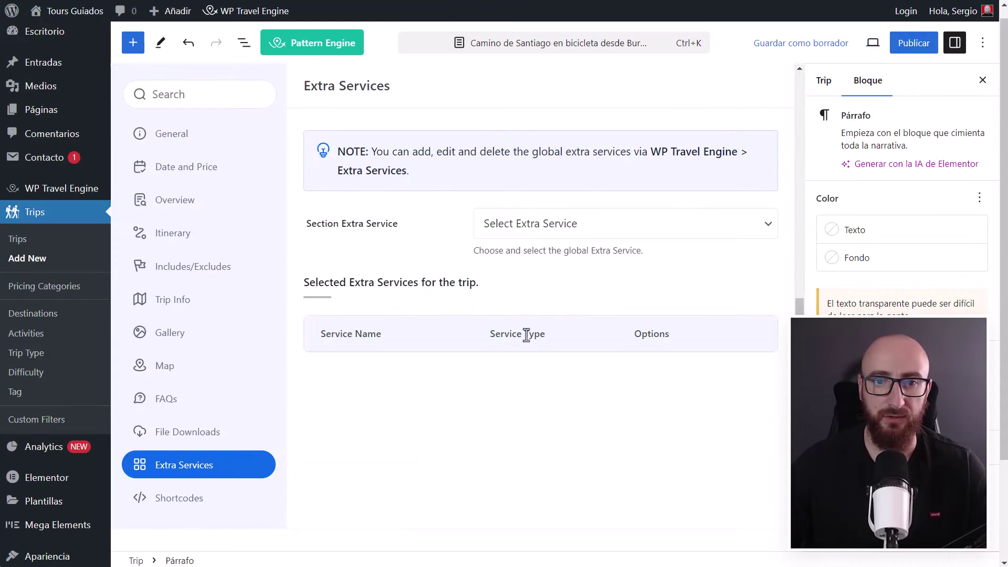
# - Save the trip as a draft and attach the Suplemento individual extra service to it
pyautogui.click(676, 231)
pyautogui.click(540, 300)
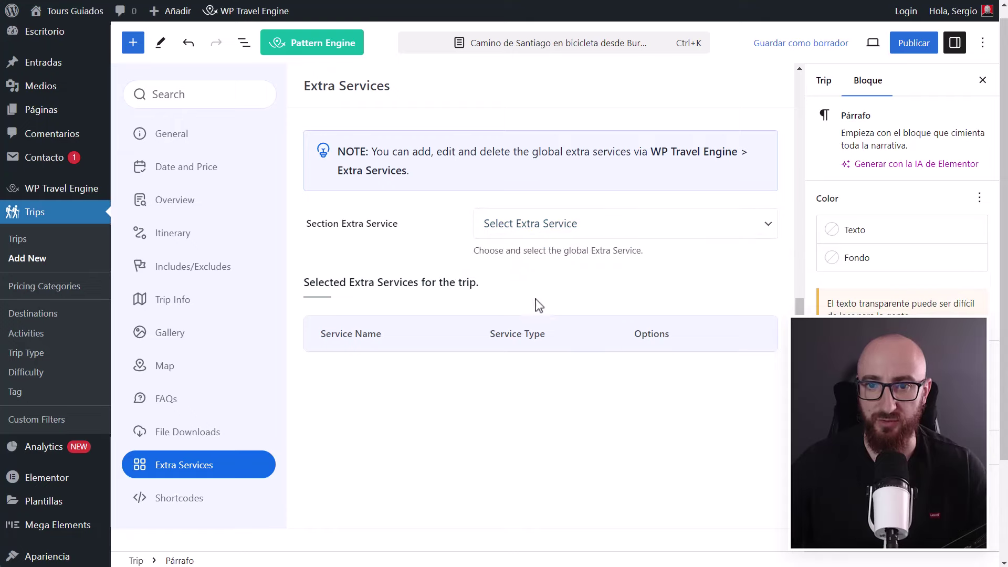
pyautogui.click(814, 43)
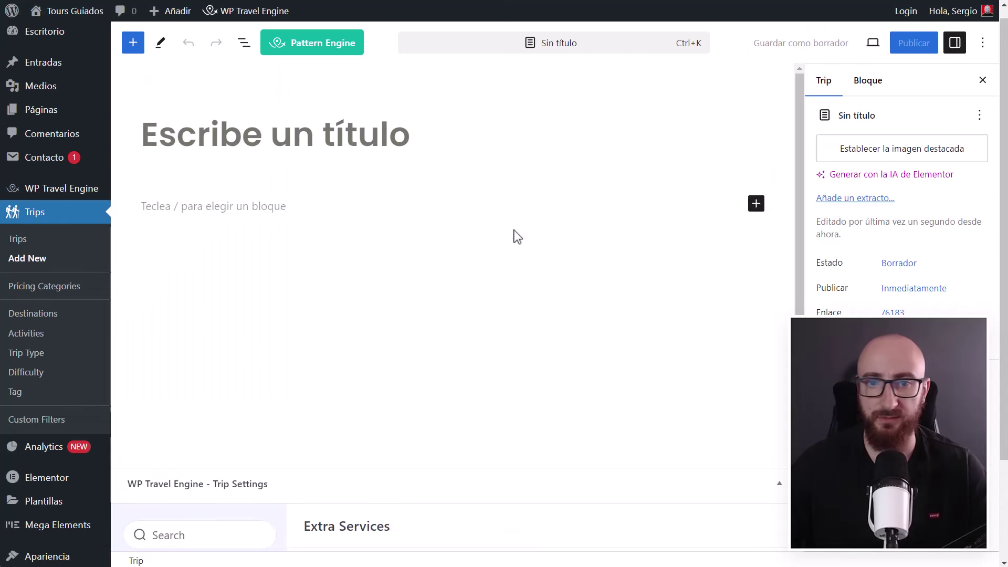
pyautogui.scroll(-5, 552, 368)
pyautogui.click(678, 210)
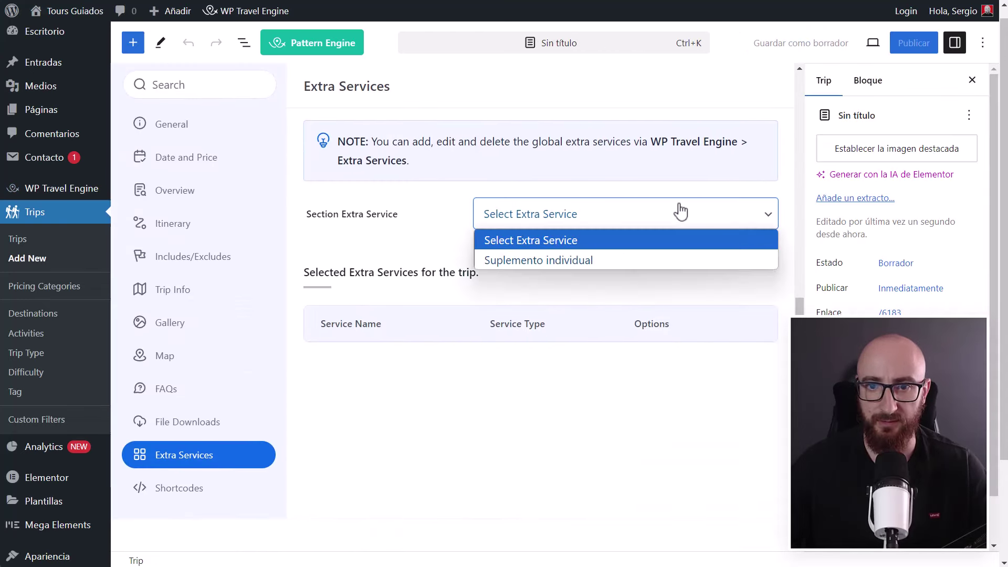
pyautogui.click(575, 264)
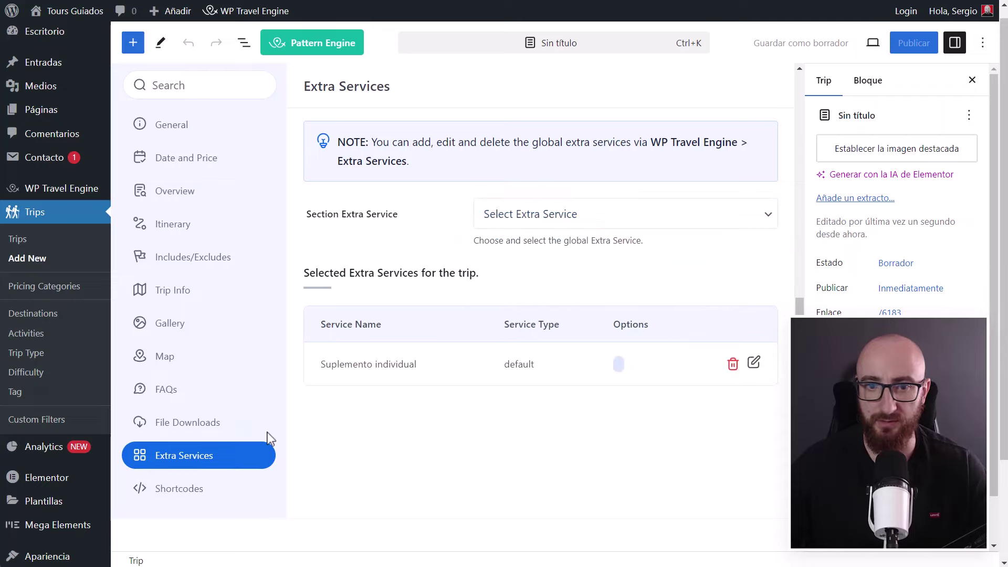
pyautogui.click(200, 496)
# - Scroll through trip 6181's shortcodes, including Trip Info and fixed starting dates
pyautogui.scroll(-5, 429, 326)
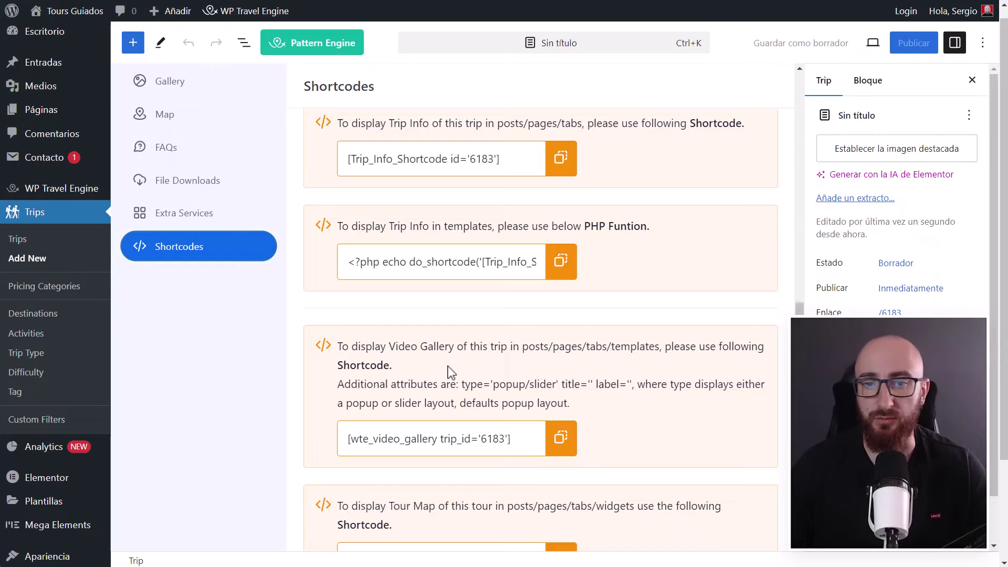
pyautogui.scroll(3, 418, 296)
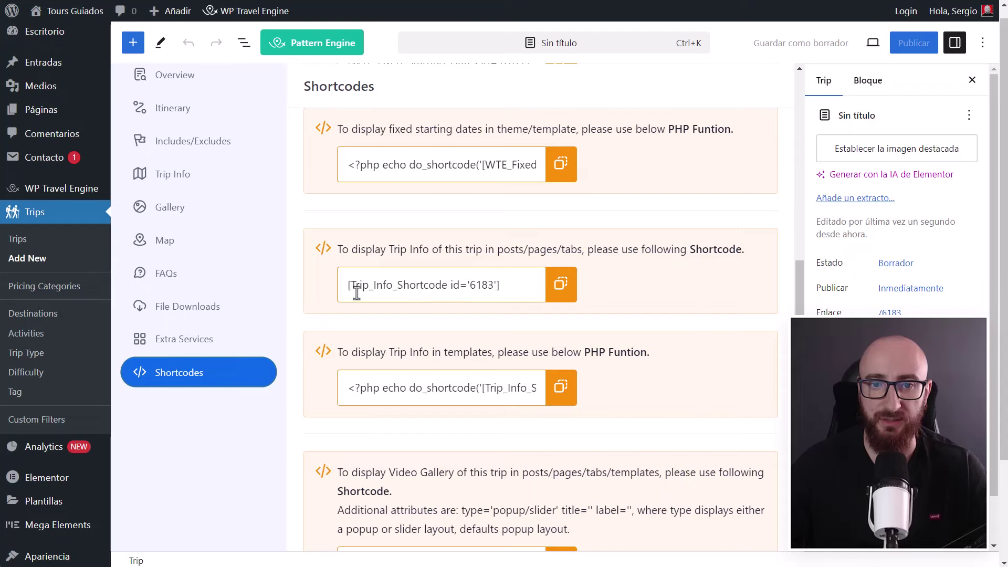
pyautogui.scroll(1, 472, 297)
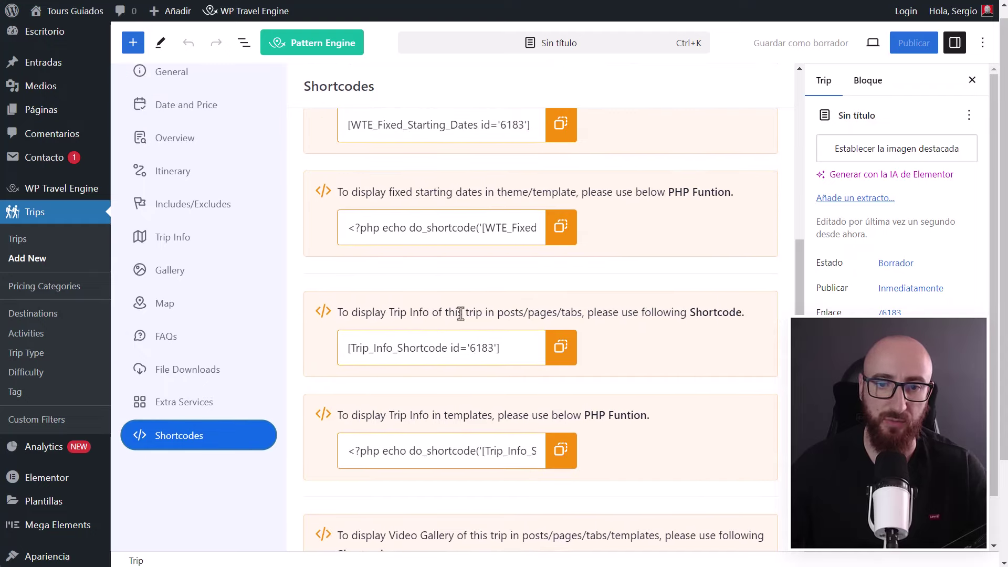
pyautogui.scroll(4, 381, 336)
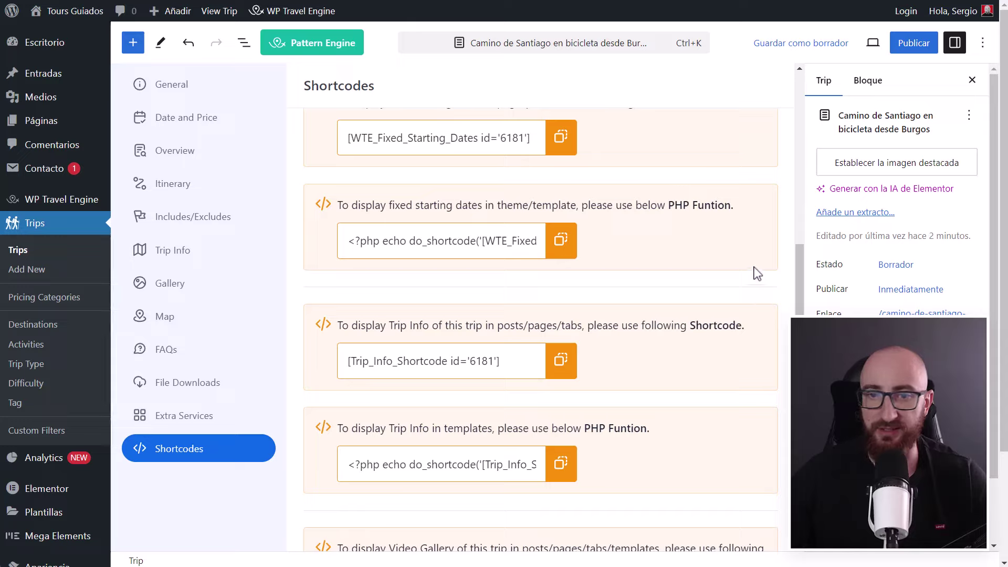
# - Mark the Camino de Santiago trip's activity as Cycling
pyautogui.scroll(-5, 934, 259)
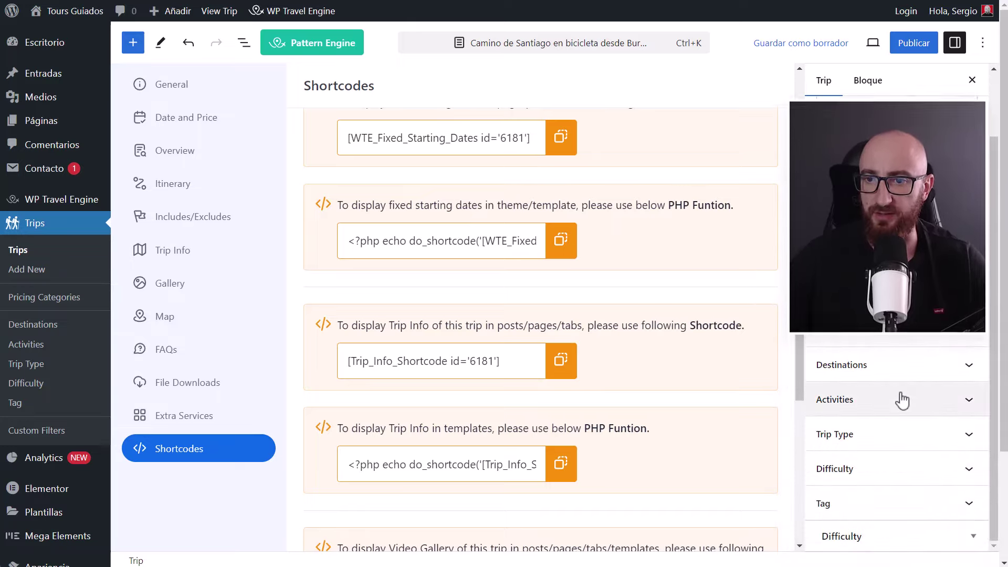
pyautogui.click(968, 368)
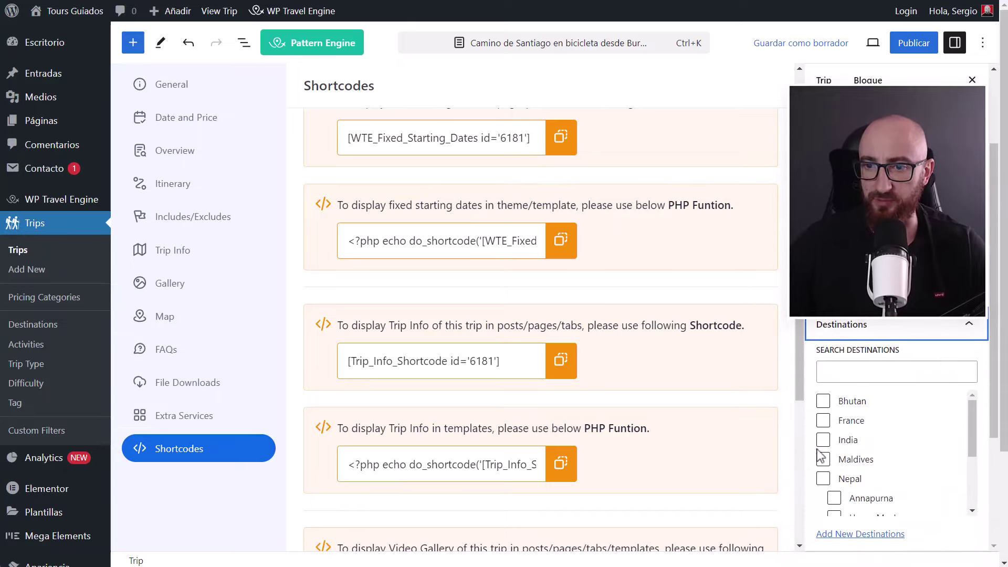
pyautogui.scroll(-3, 822, 420)
pyautogui.scroll(-2, 803, 490)
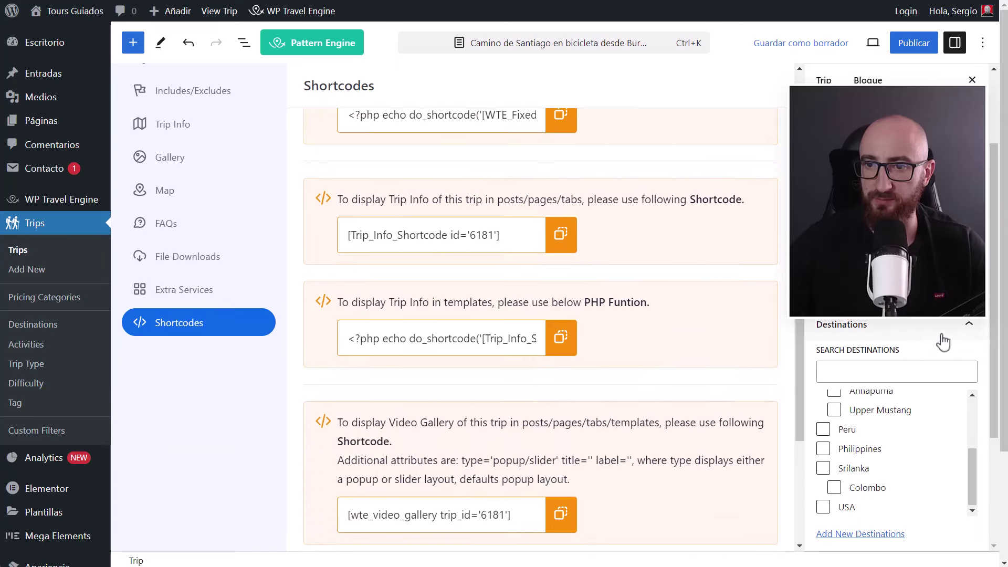
pyautogui.click(943, 342)
pyautogui.click(877, 408)
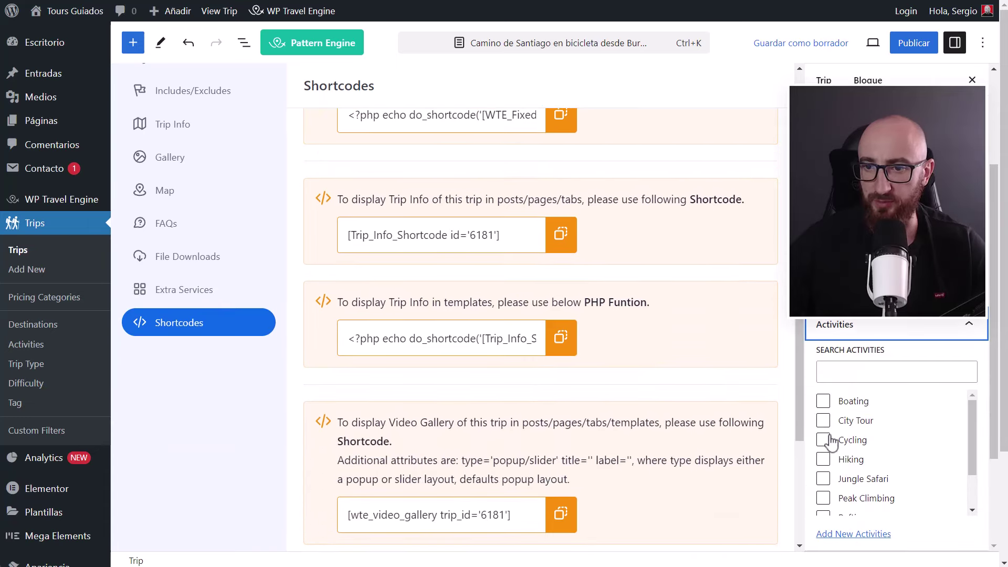
pyautogui.click(826, 441)
pyautogui.click(968, 324)
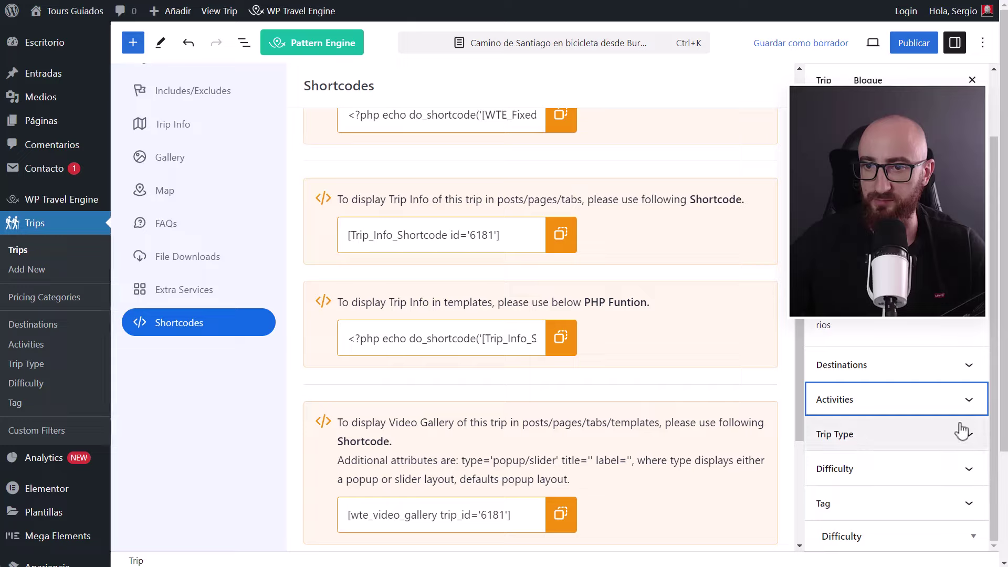
# - Check that the trip type is set to Nature Friendly
pyautogui.click(969, 435)
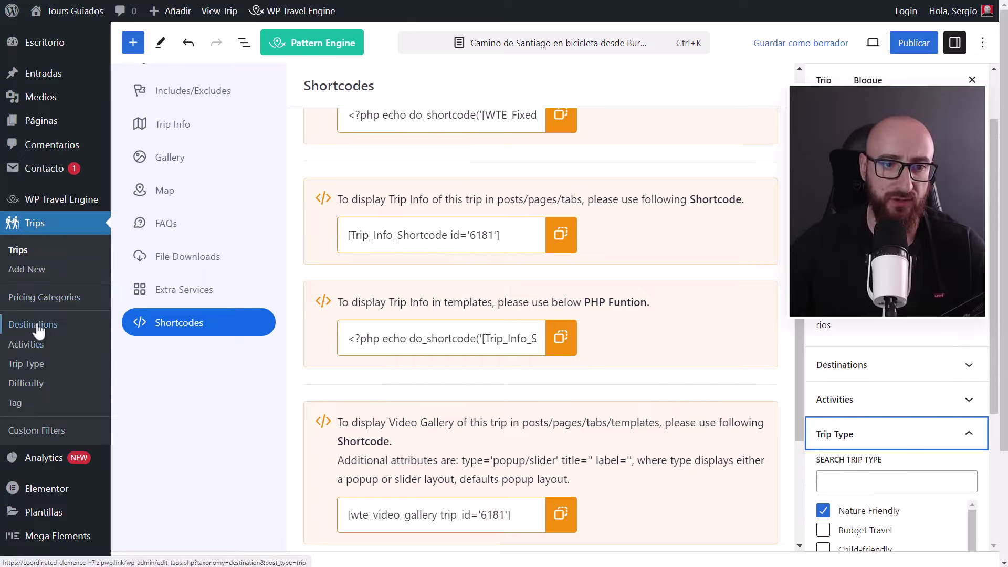
pyautogui.scroll(-4, 889, 478)
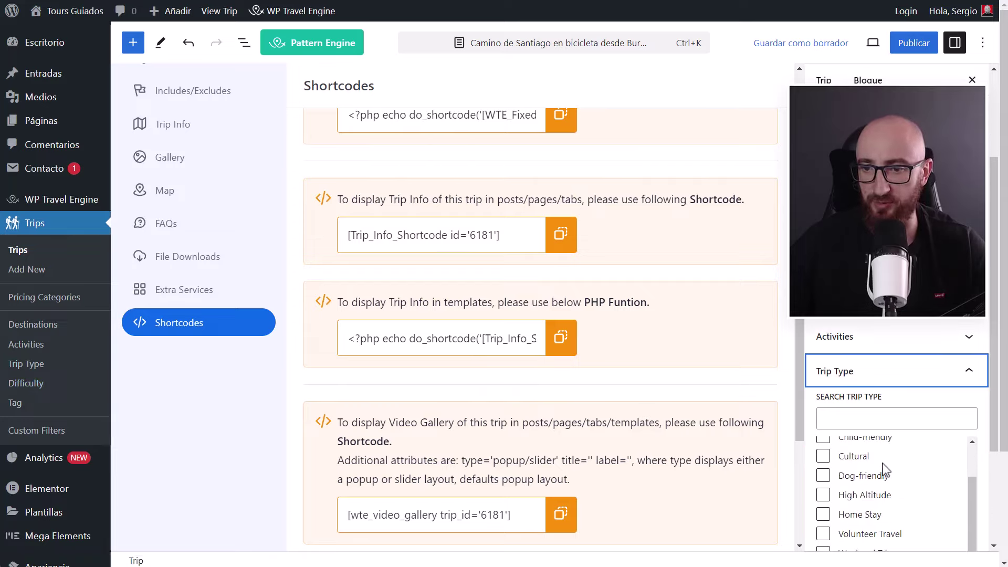
pyautogui.scroll(3, 886, 470)
pyautogui.click(941, 378)
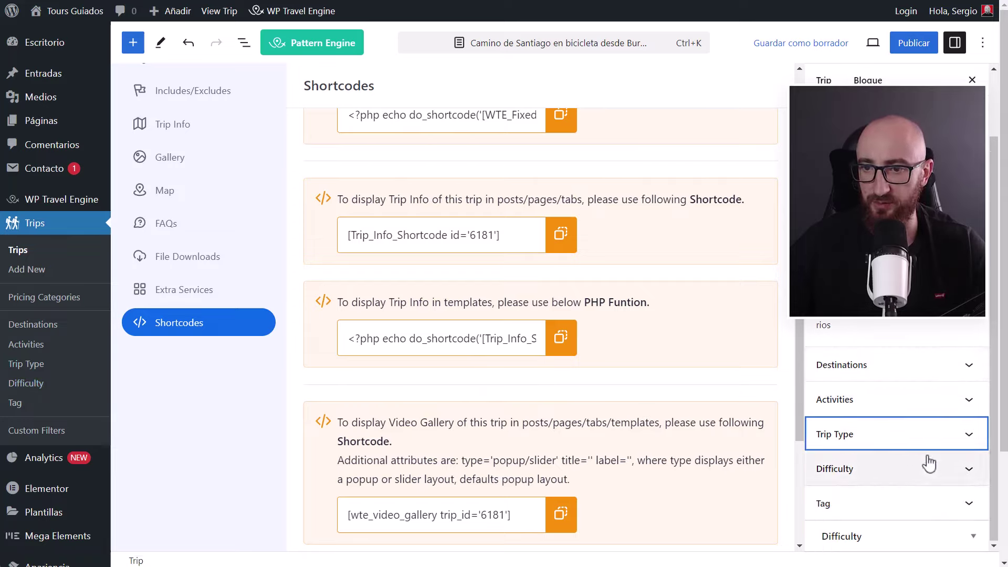
pyautogui.click(929, 434)
pyautogui.scroll(-3, 841, 446)
pyautogui.scroll(3, 833, 425)
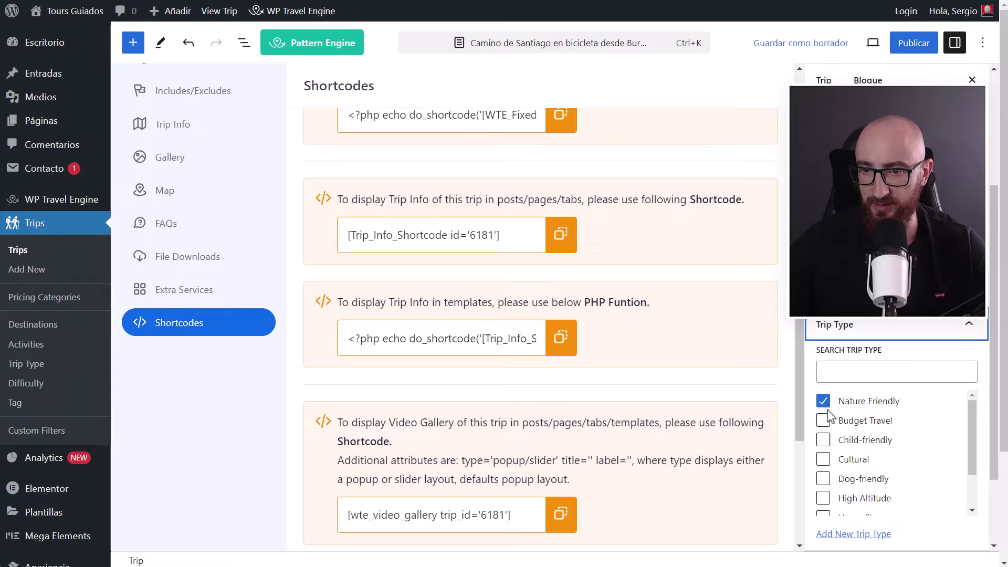
pyautogui.click(958, 327)
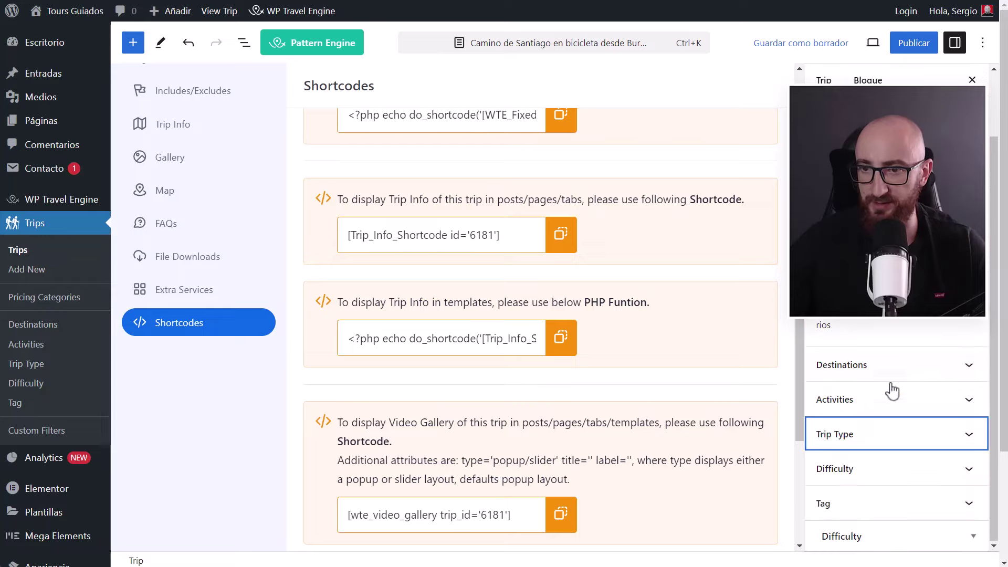
# - Set the trip difficulty to Medium and save the trip as a draft
pyautogui.click(891, 467)
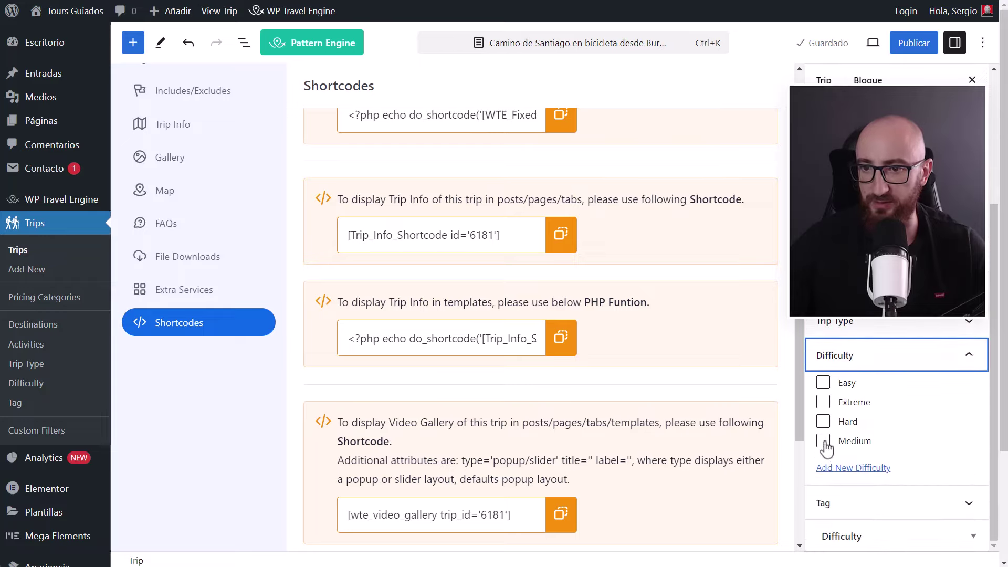
pyautogui.click(823, 442)
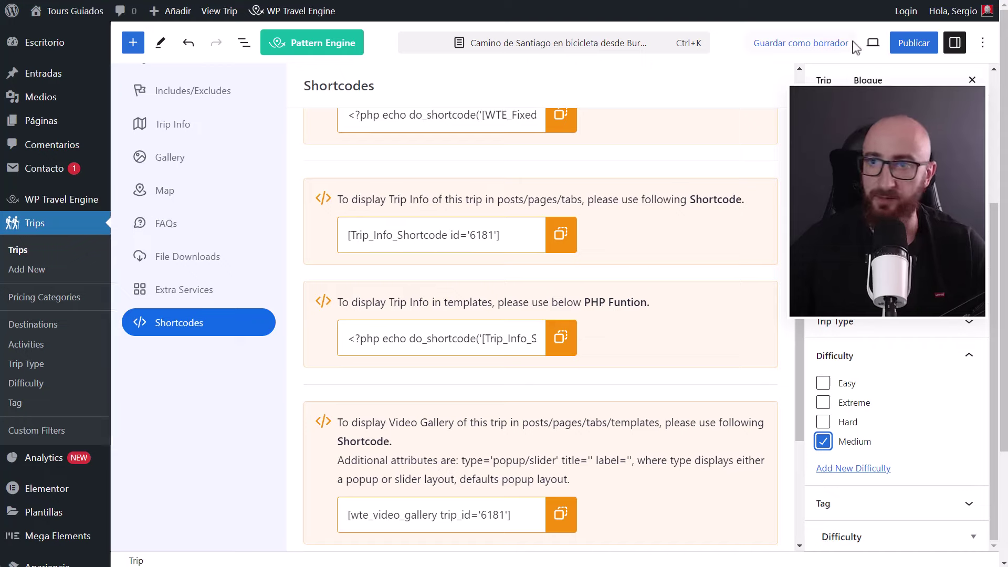
pyautogui.click(801, 43)
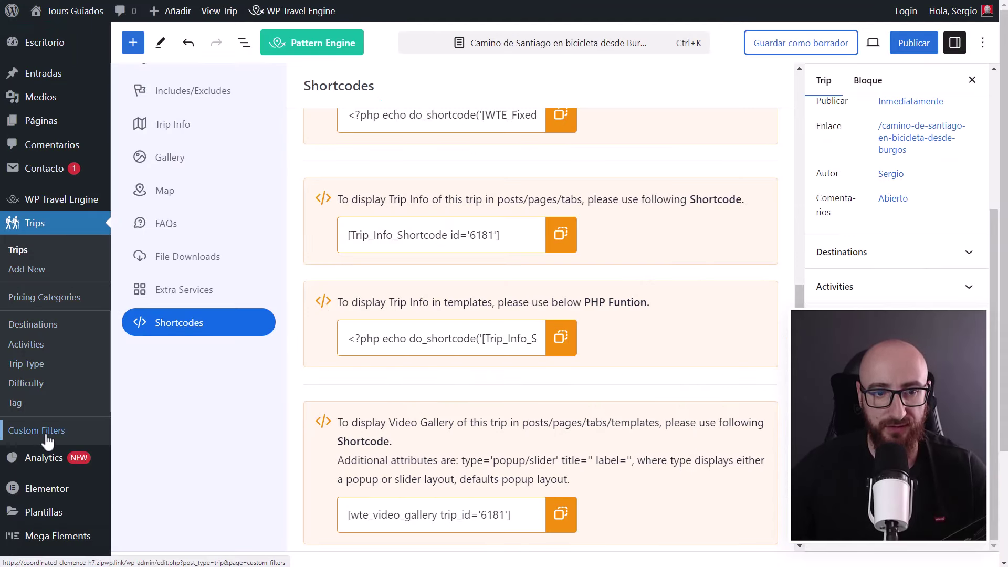
# - Create a custom trip filter labelled 'Tipo de bici' and open its category page
pyautogui.click(47, 432)
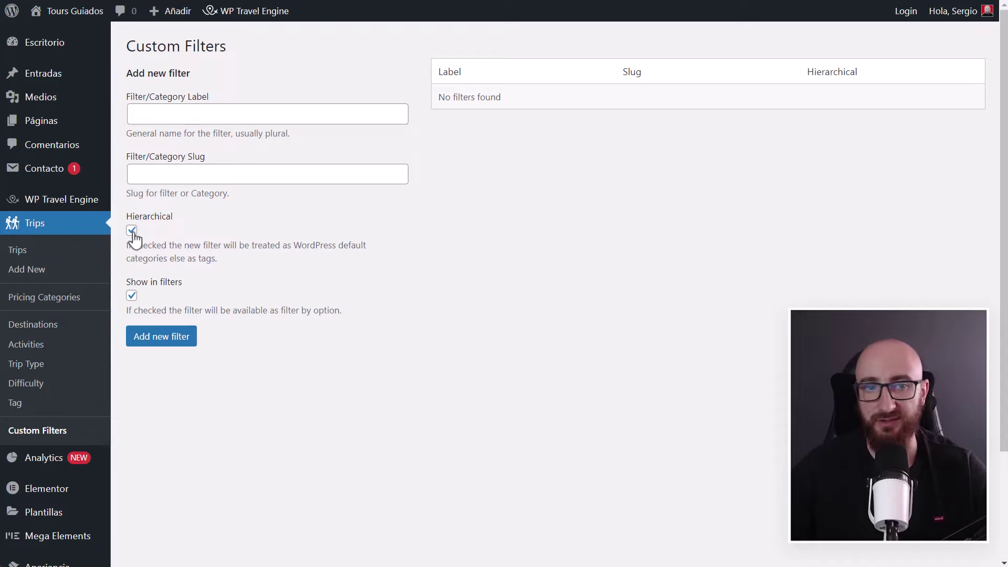
pyautogui.click(227, 112)
pyautogui.write('Tip')
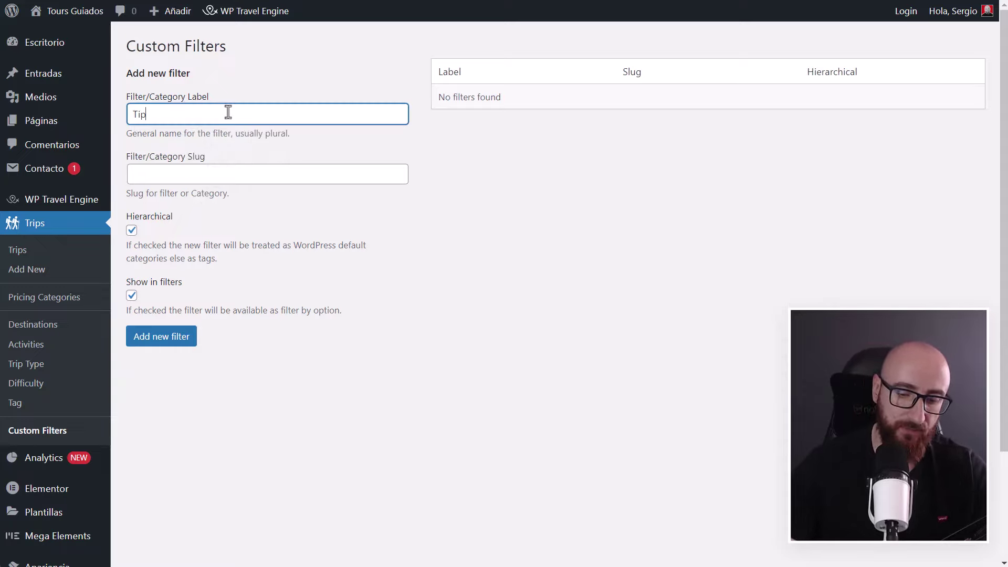
pyautogui.write('o de bici')
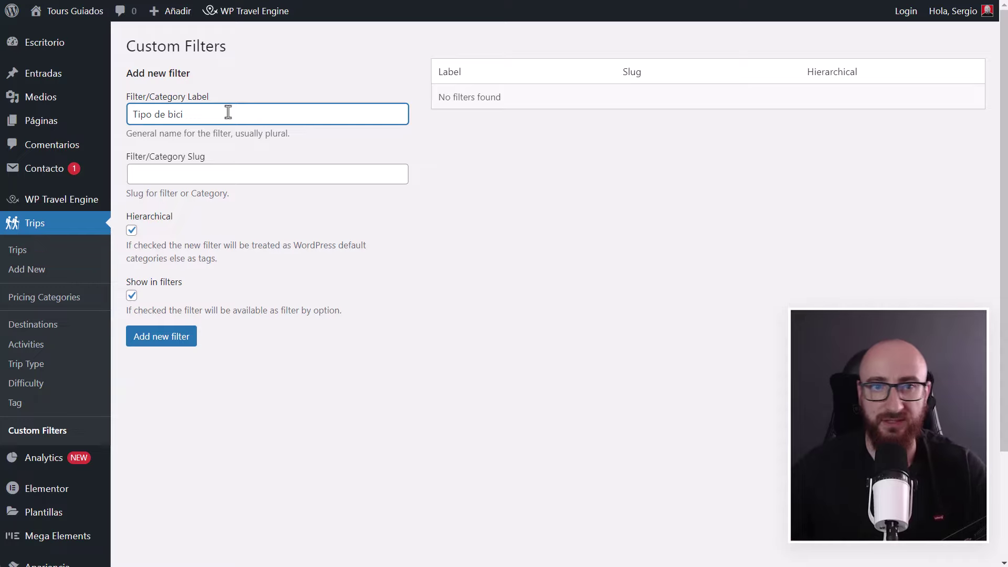
pyautogui.click(541, 152)
pyautogui.click(169, 340)
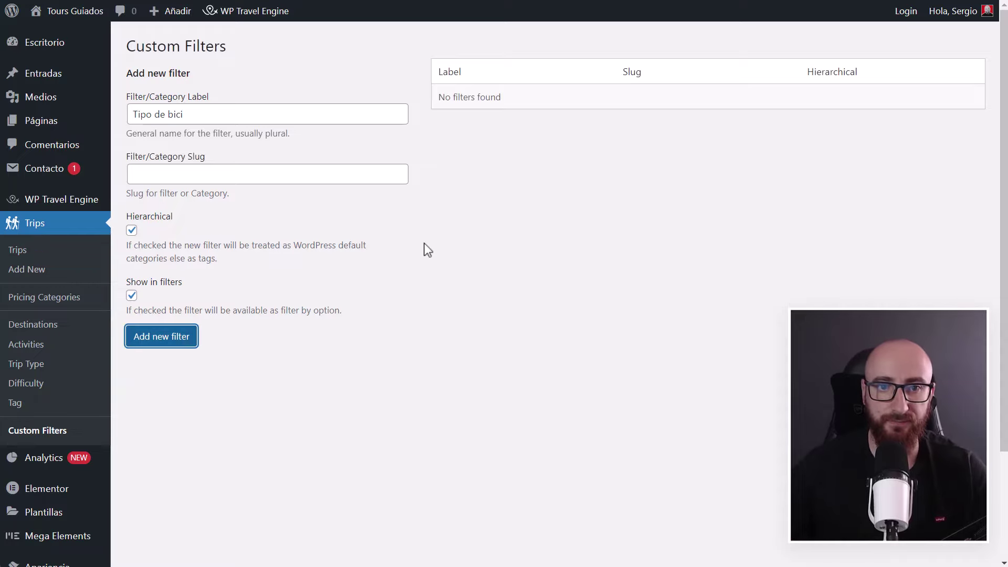
pyautogui.click(464, 100)
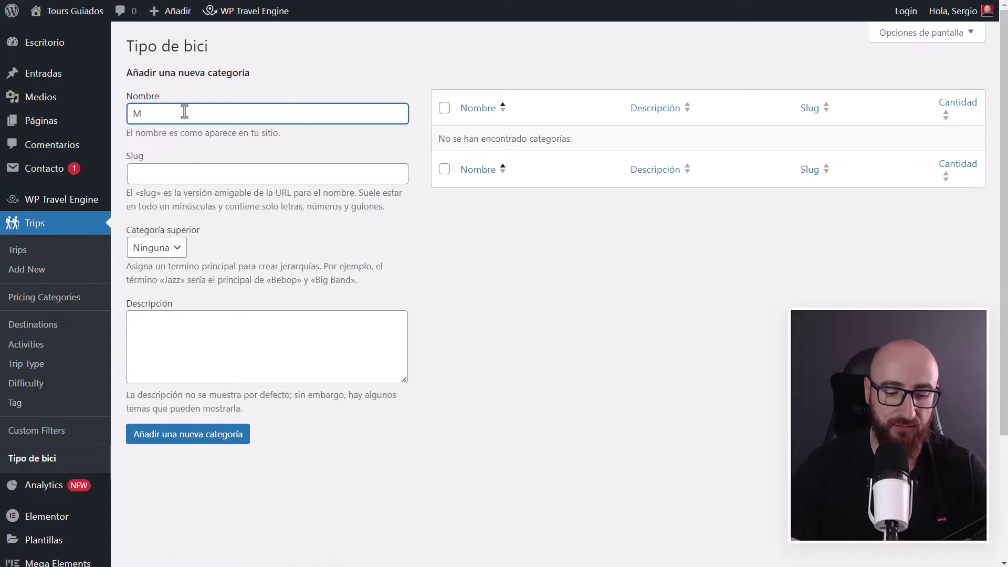
# - Add MTB and Carretera as Tipo de bici categories, then go to the Trips list
pyautogui.click(222, 438)
pyautogui.click(194, 160)
pyautogui.write('Ca')
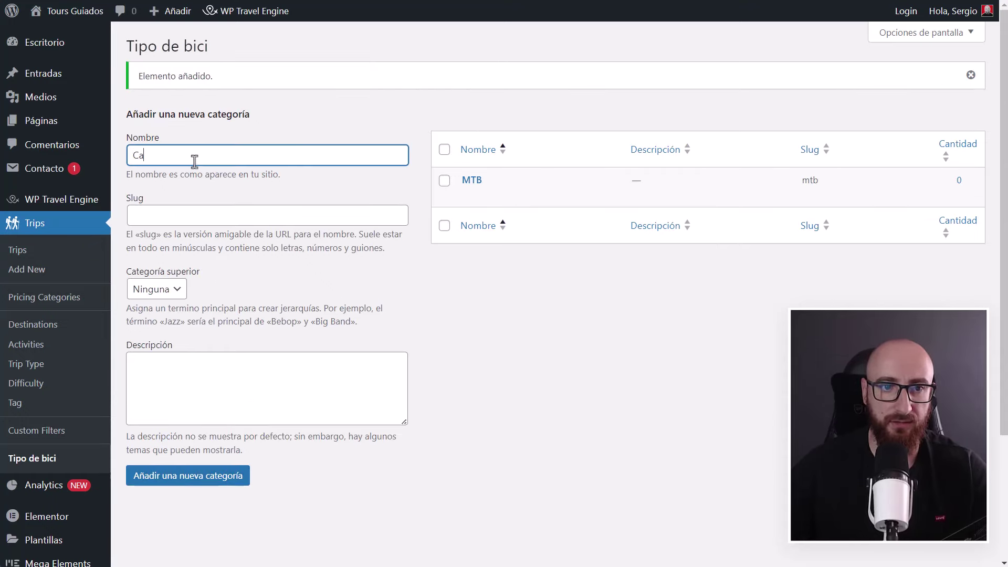
pyautogui.write('rretera')
pyautogui.click(226, 479)
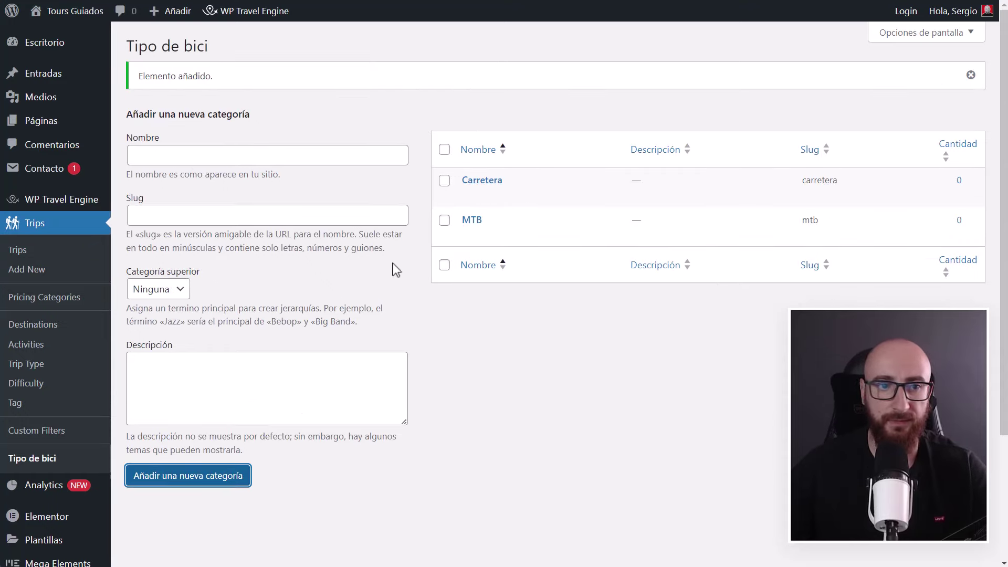
pyautogui.moveTo(44, 79)
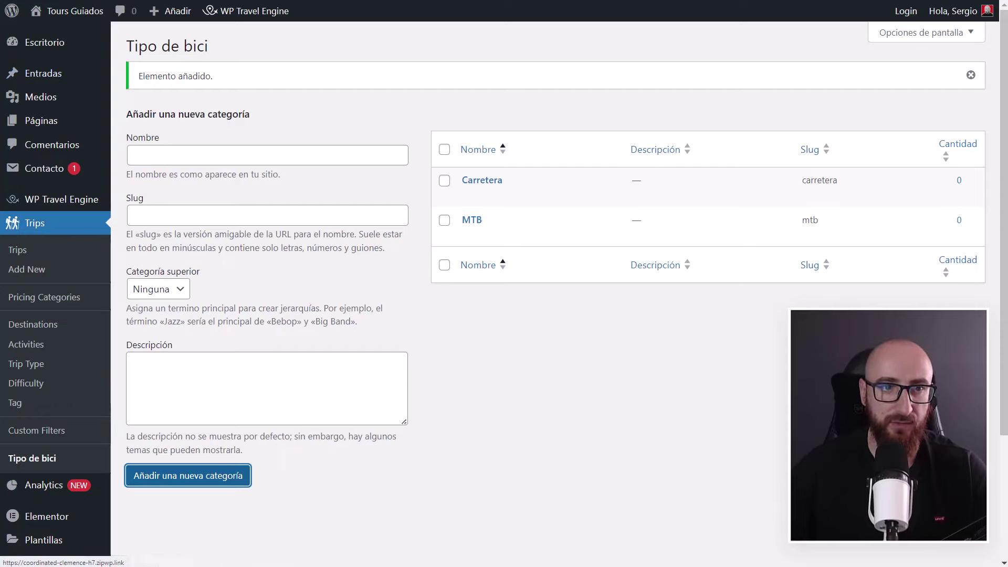
pyautogui.click(23, 251)
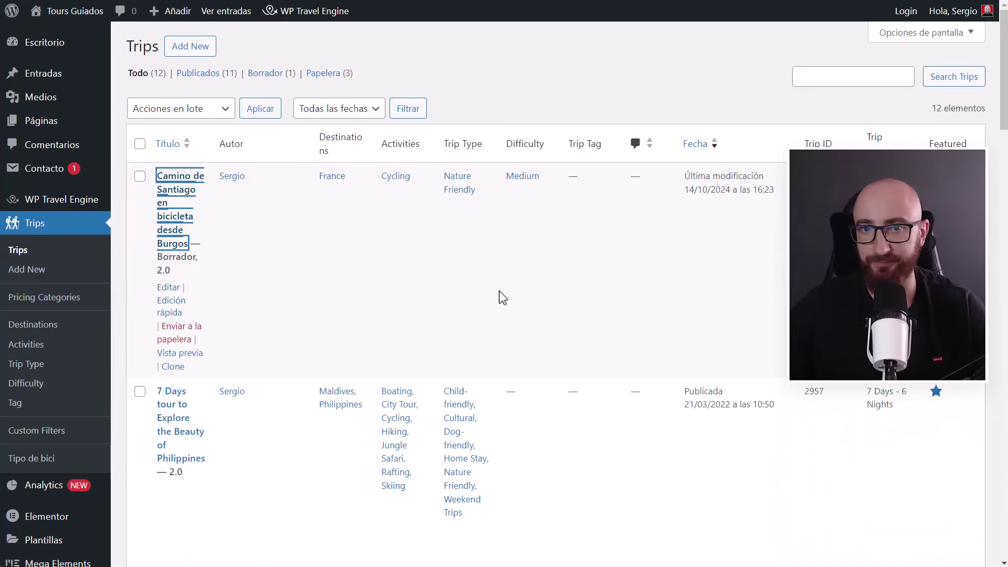
# - Assign the MTB bike type to the Camino de Santiago trip and return to its summary settings
pyautogui.scroll(-3, 909, 470)
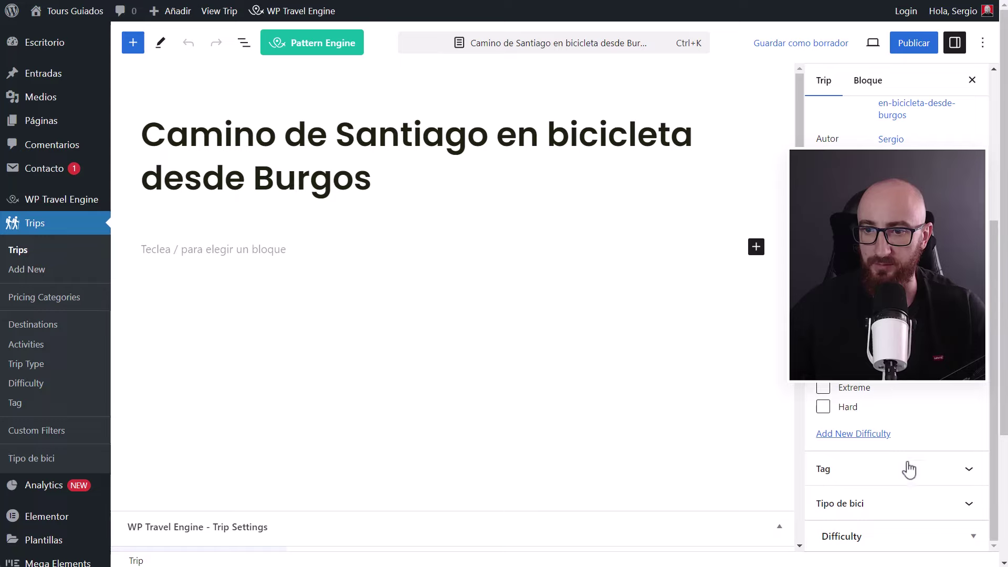
pyautogui.click(976, 505)
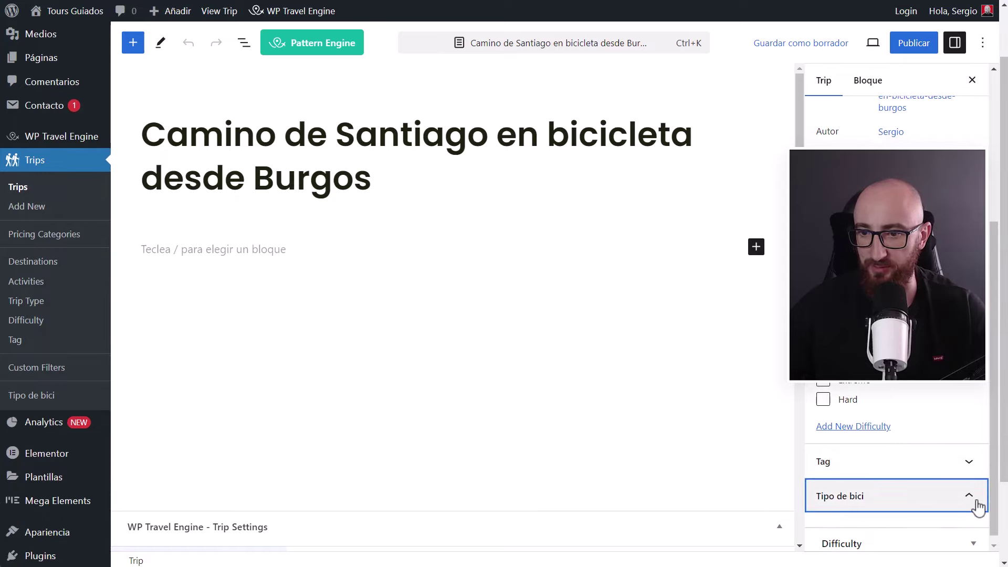
pyautogui.click(823, 478)
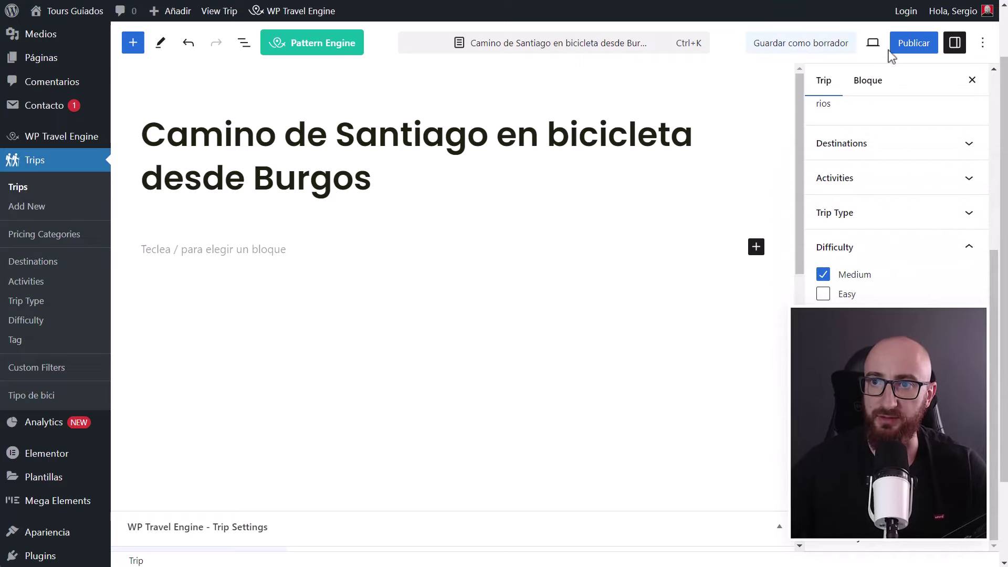
pyautogui.click(912, 43)
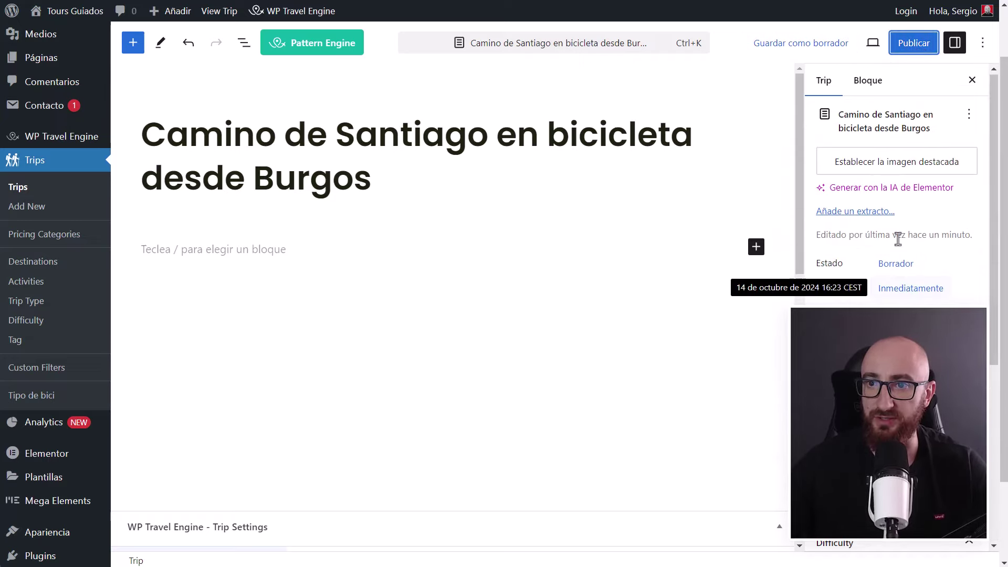
# - Set Cycling.jpeg as the trip's featured image and publish the trip
pyautogui.click(885, 161)
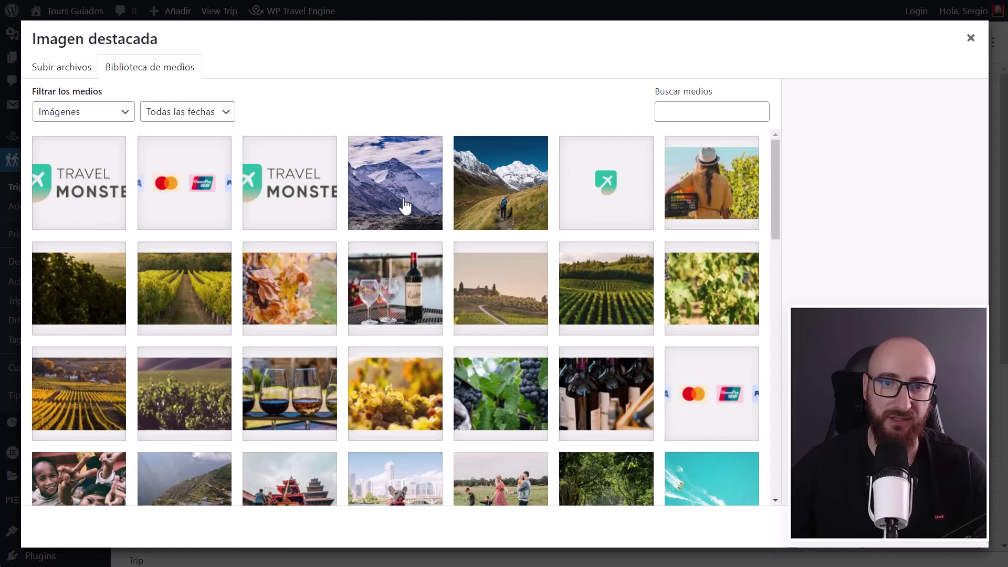
pyautogui.scroll(-5, 429, 301)
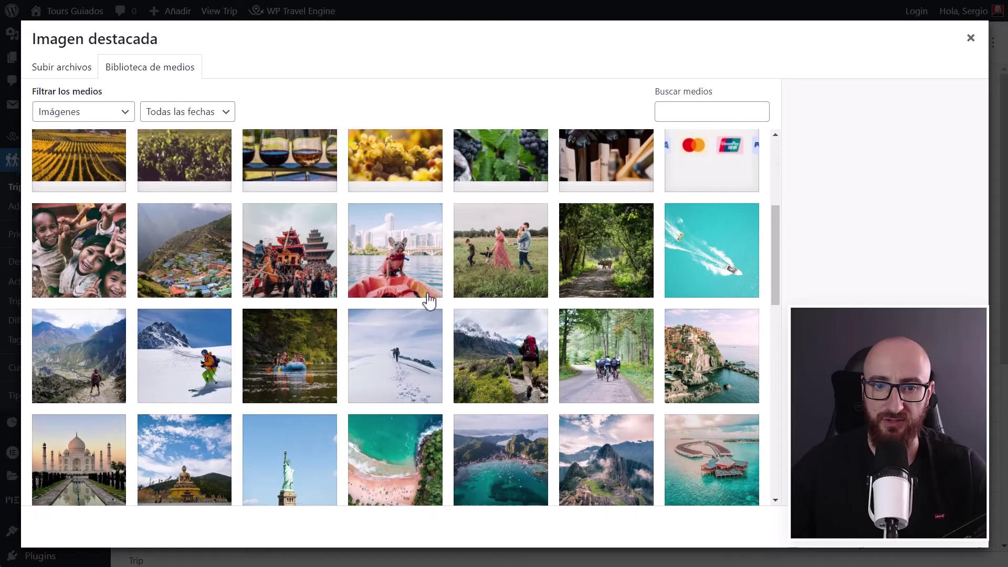
pyautogui.click(622, 351)
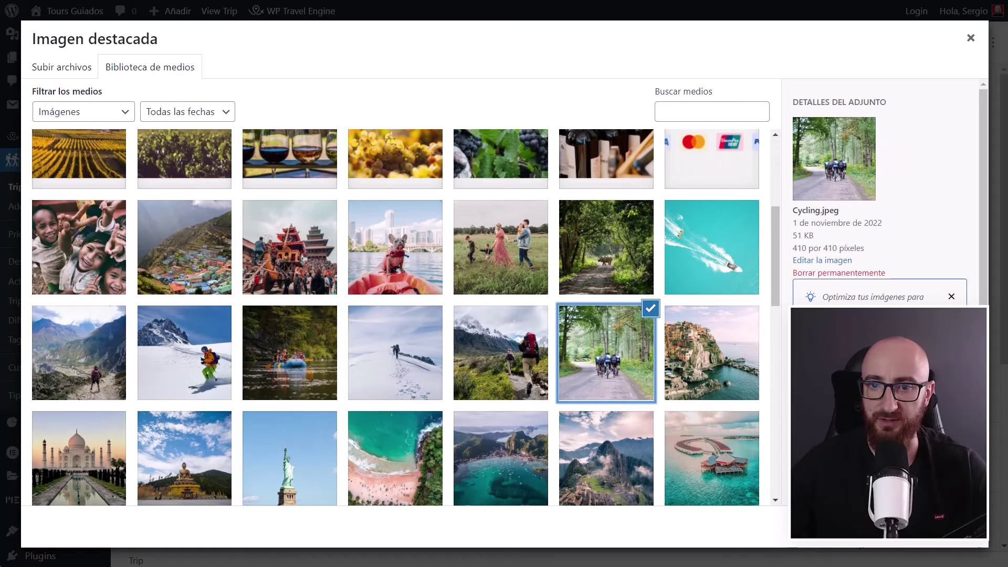
pyautogui.click(940, 547)
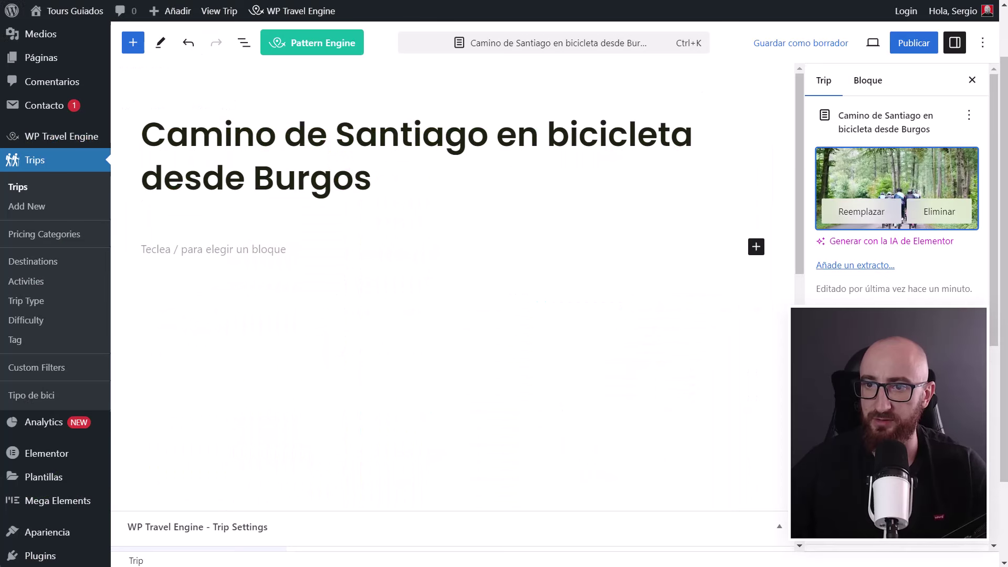
pyautogui.click(913, 43)
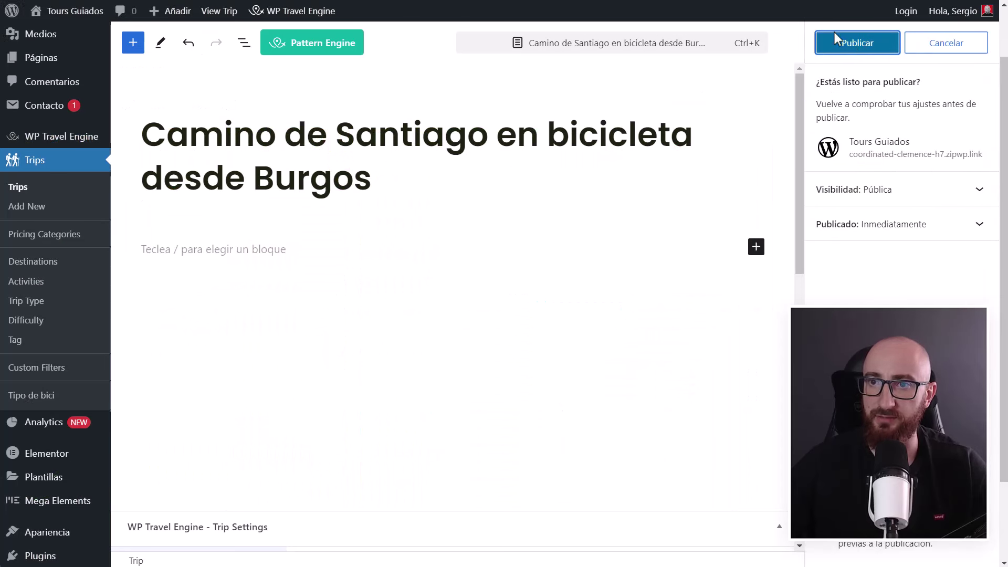
pyautogui.click(860, 46)
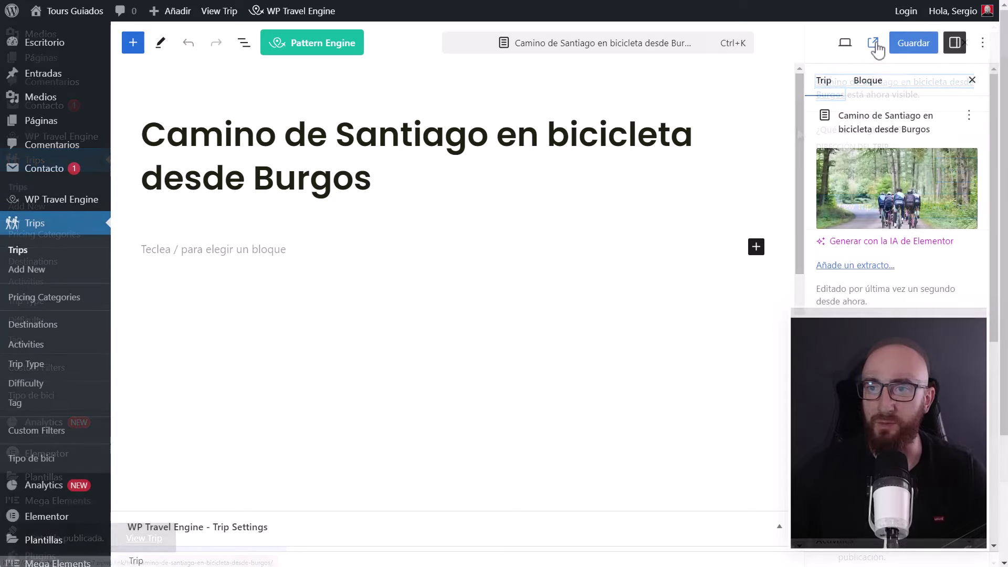
# - View the published trip on the live site and jump to its itinerary section
pyautogui.click(875, 45)
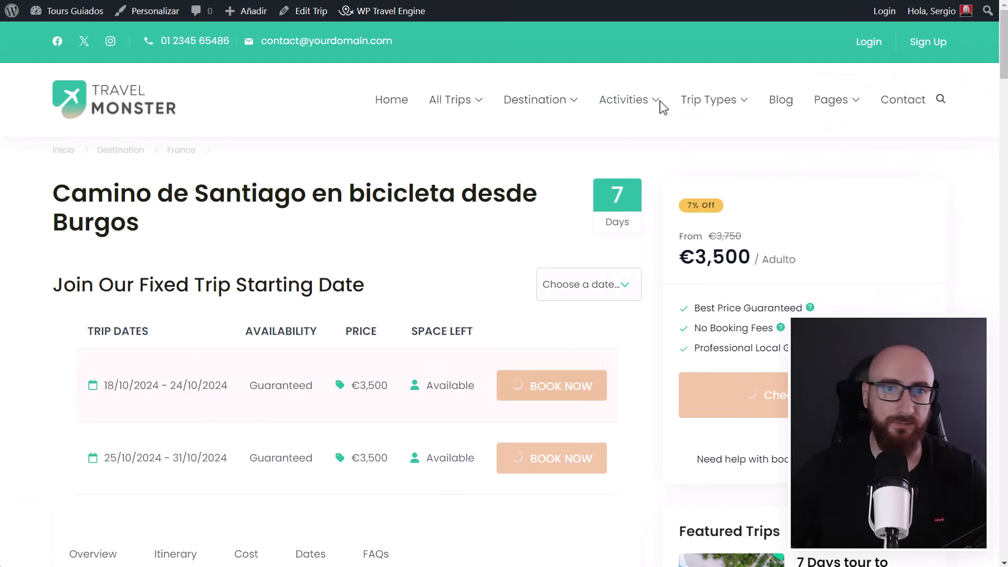
pyautogui.scroll(-6, 393, 223)
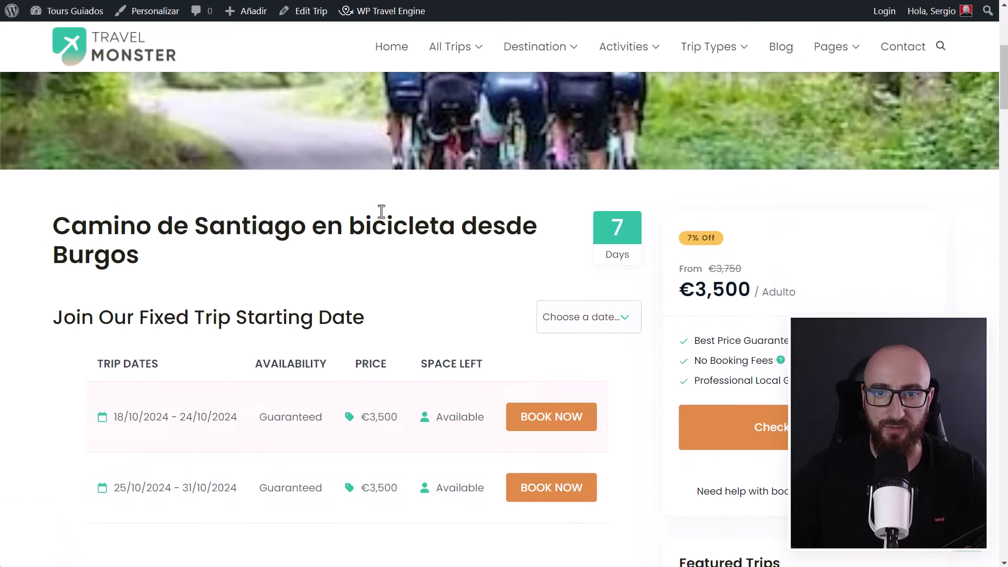
pyautogui.scroll(5, 399, 236)
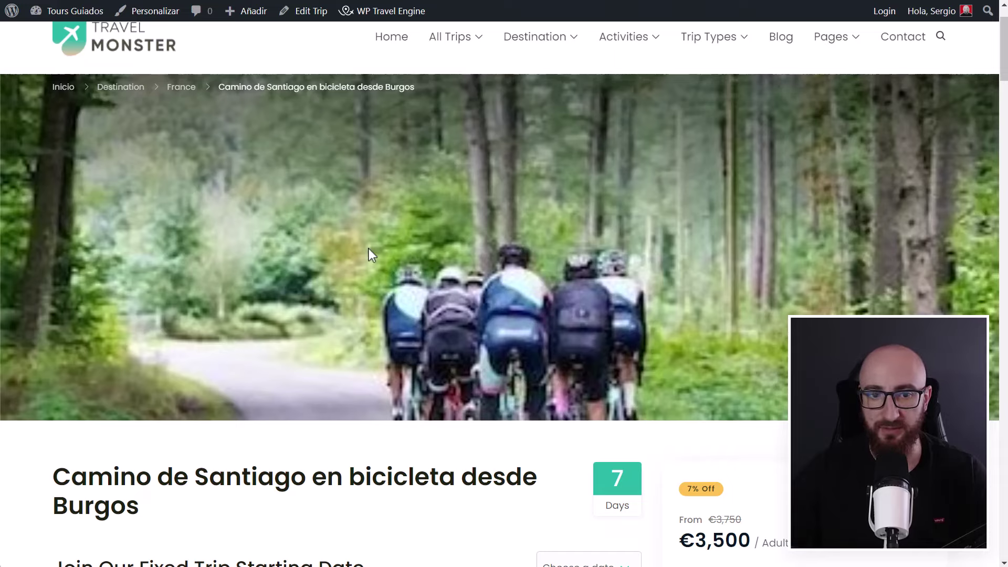
pyautogui.scroll(-5, 369, 251)
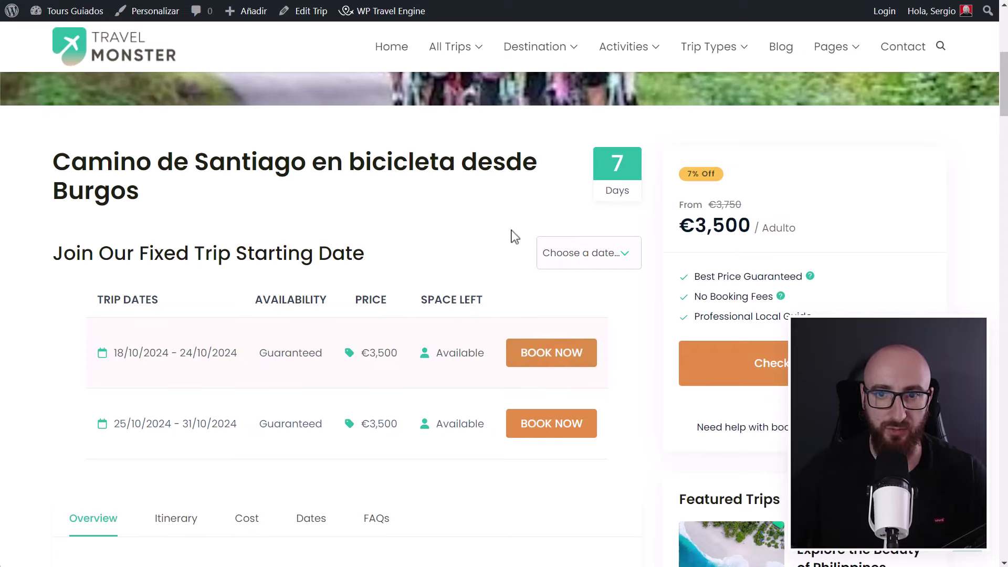
pyautogui.scroll(-5, 515, 237)
pyautogui.click(176, 205)
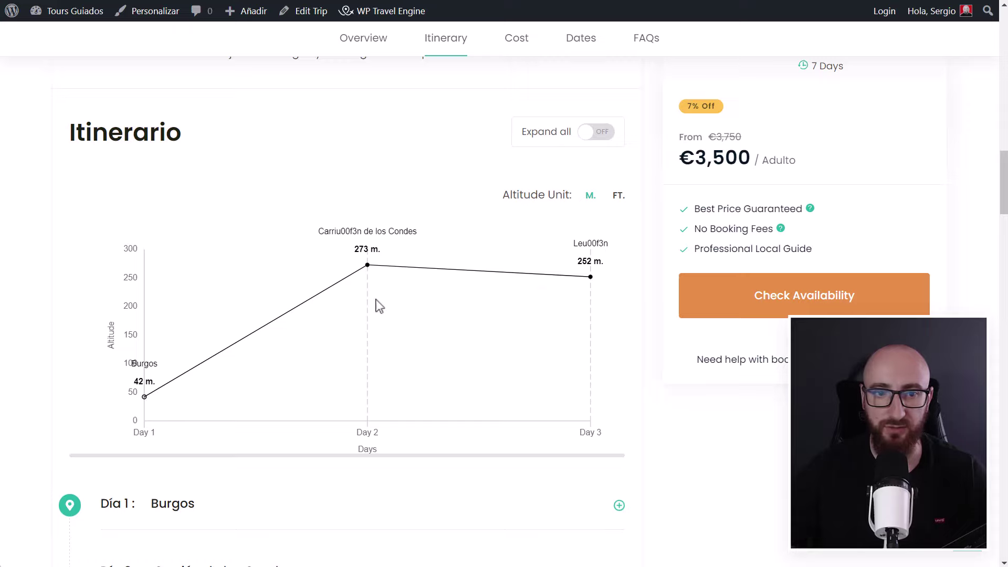
pyautogui.moveTo(146, 402)
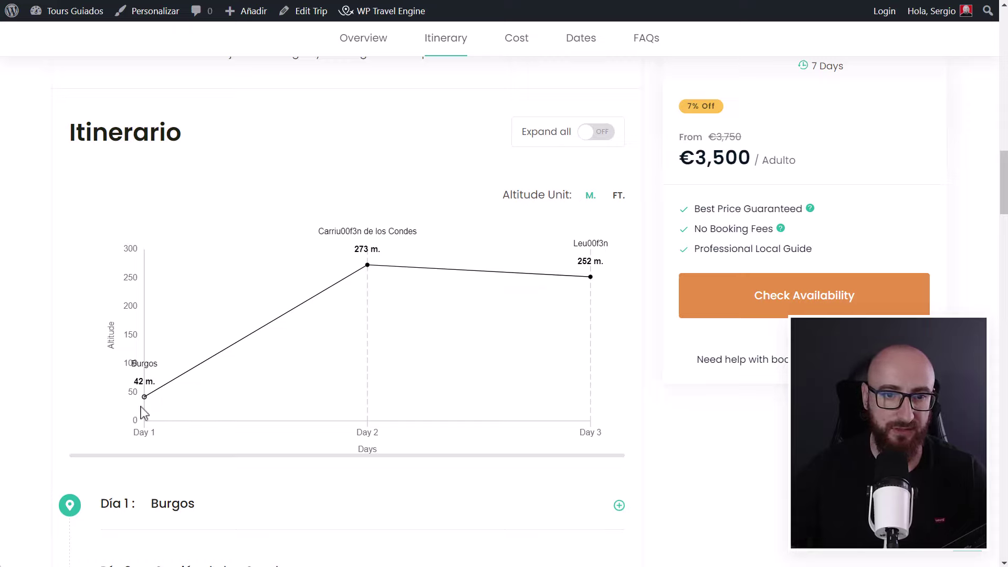
pyautogui.scroll(-5, 255, 303)
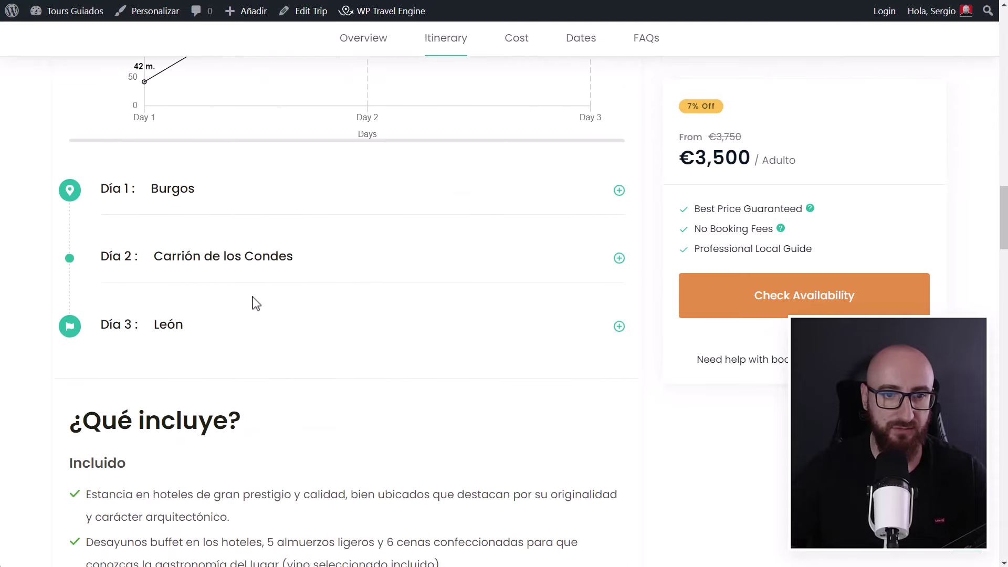
pyautogui.scroll(-2, 289, 196)
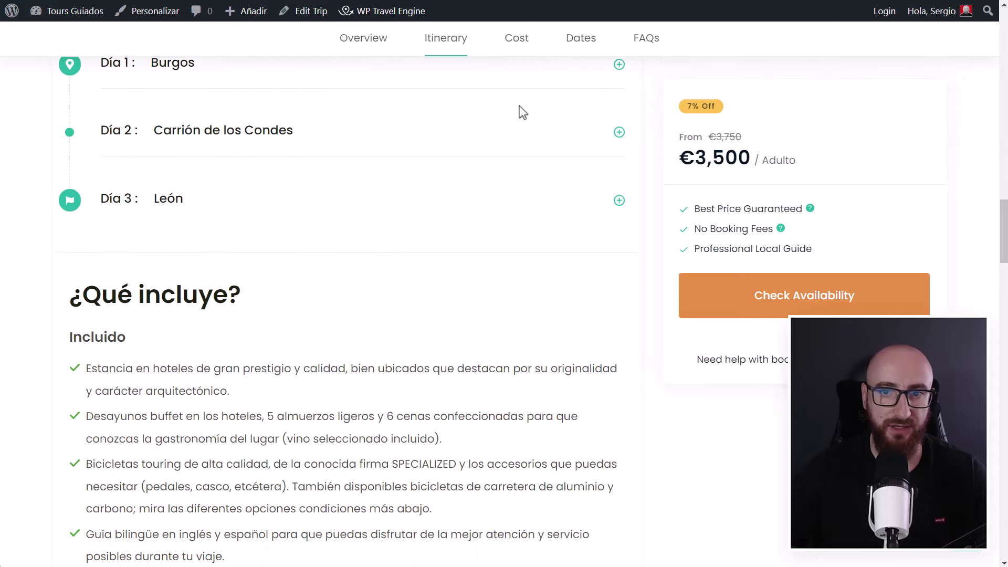
# - Expand the Día 2 itinerary details and view the full hotel description
pyautogui.click(618, 133)
pyautogui.scroll(2, 558, 166)
pyautogui.click(360, 435)
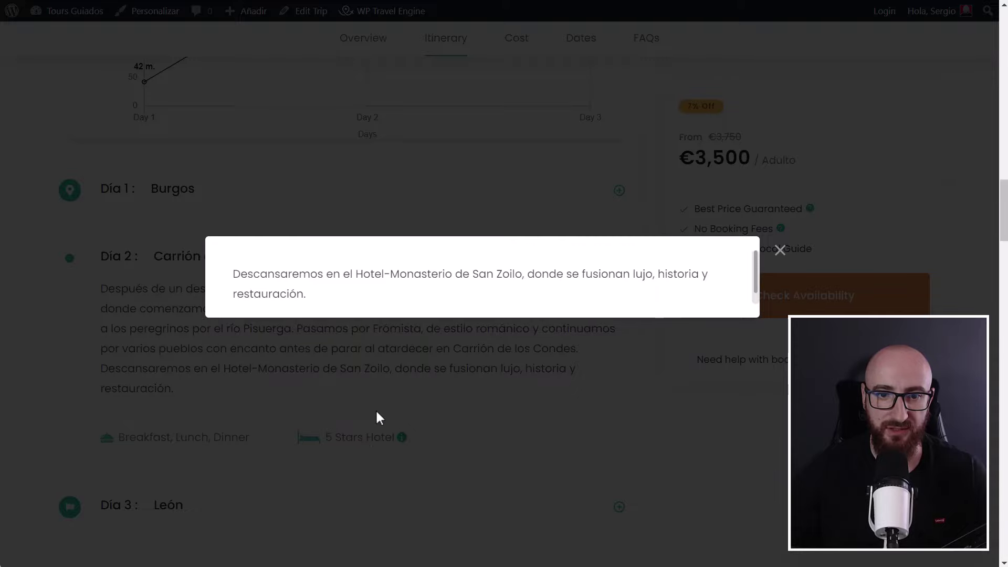
pyautogui.click(450, 388)
# - Expand all FAQ answers, then collapse them again
pyautogui.scroll(-7, 262, 315)
pyautogui.scroll(-11, 205, 277)
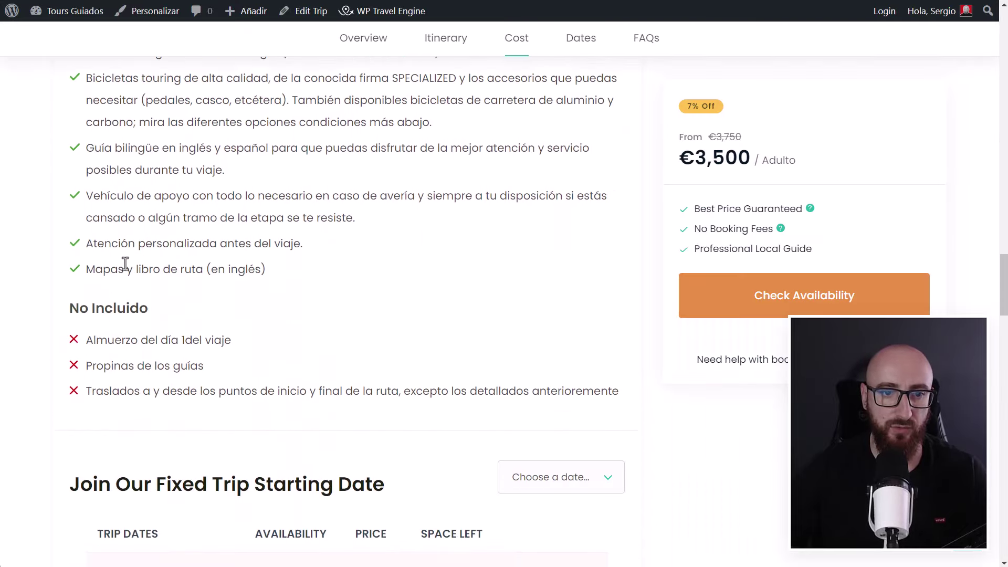
pyautogui.scroll(-1, 263, 224)
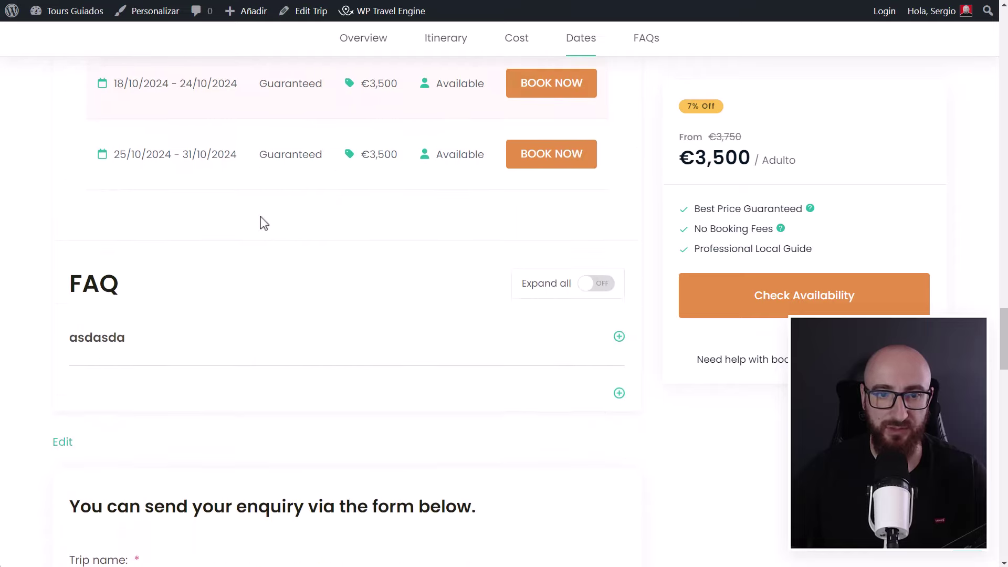
pyautogui.click(598, 285)
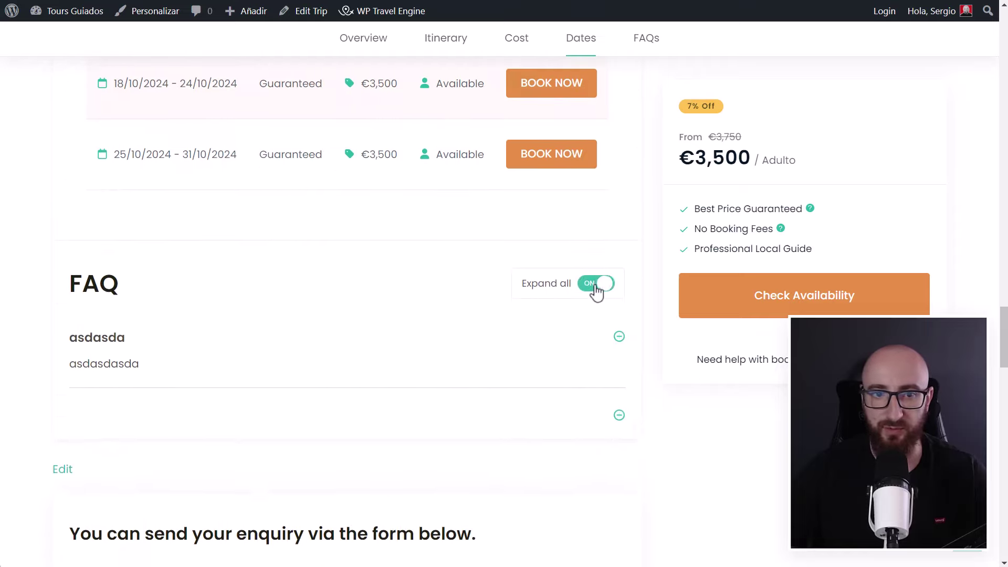
pyautogui.click(597, 286)
# - Bring the trip's October dates at €3,500 and booking options into view
pyautogui.scroll(-2, 212, 387)
pyautogui.scroll(-7, 211, 387)
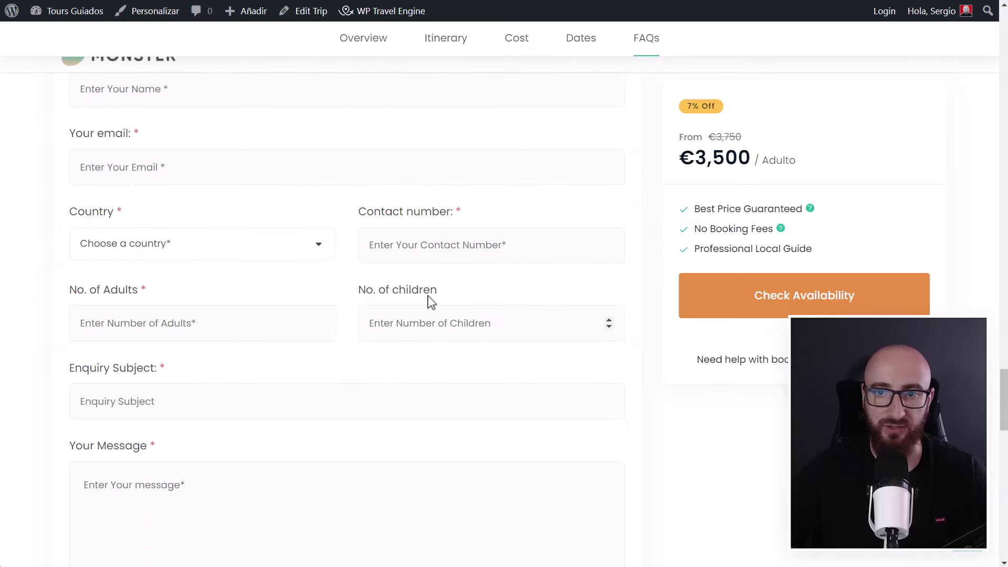
pyautogui.scroll(-2, 716, 286)
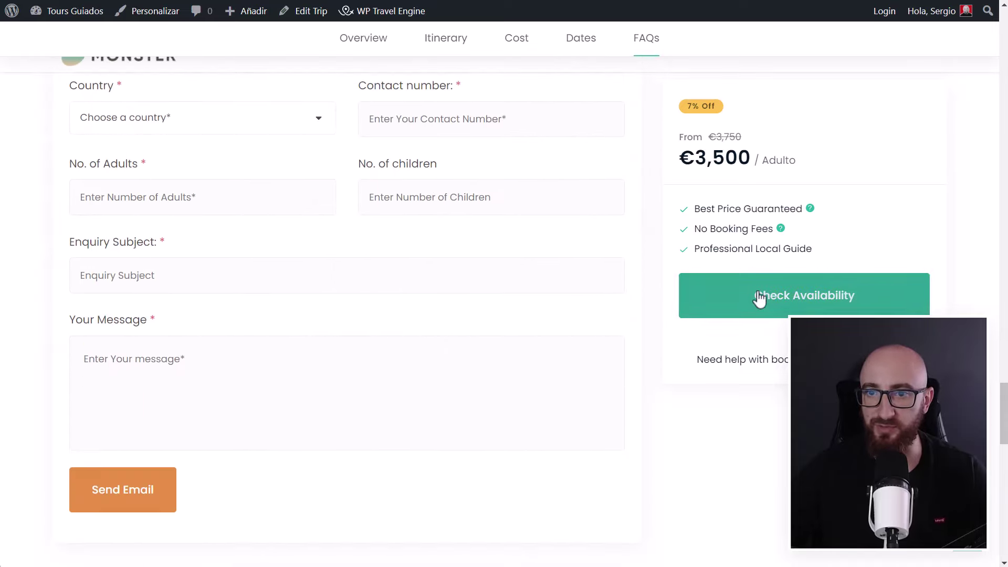
pyautogui.scroll(-3, 730, 284)
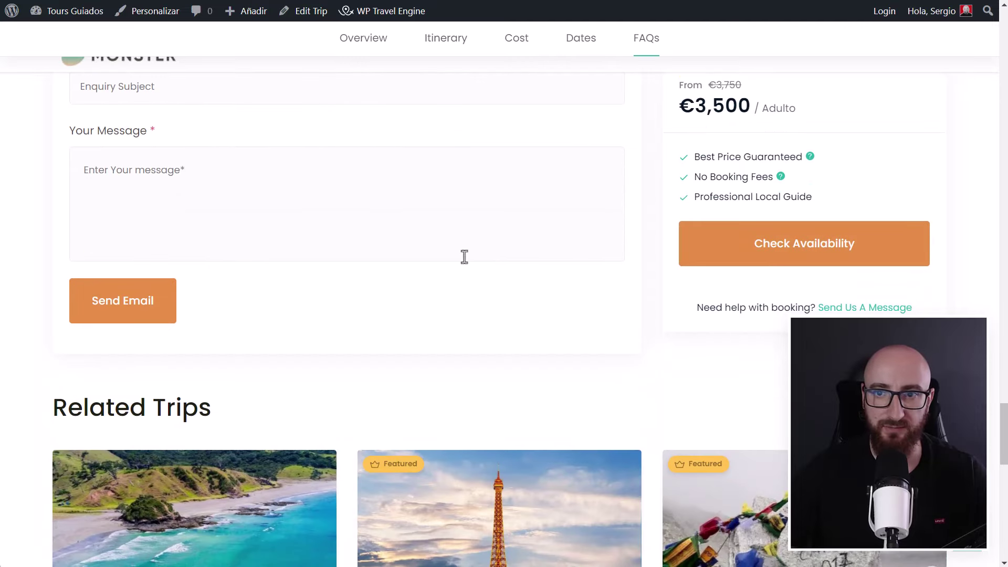
pyautogui.scroll(-8, 483, 263)
pyautogui.scroll(5, 641, 395)
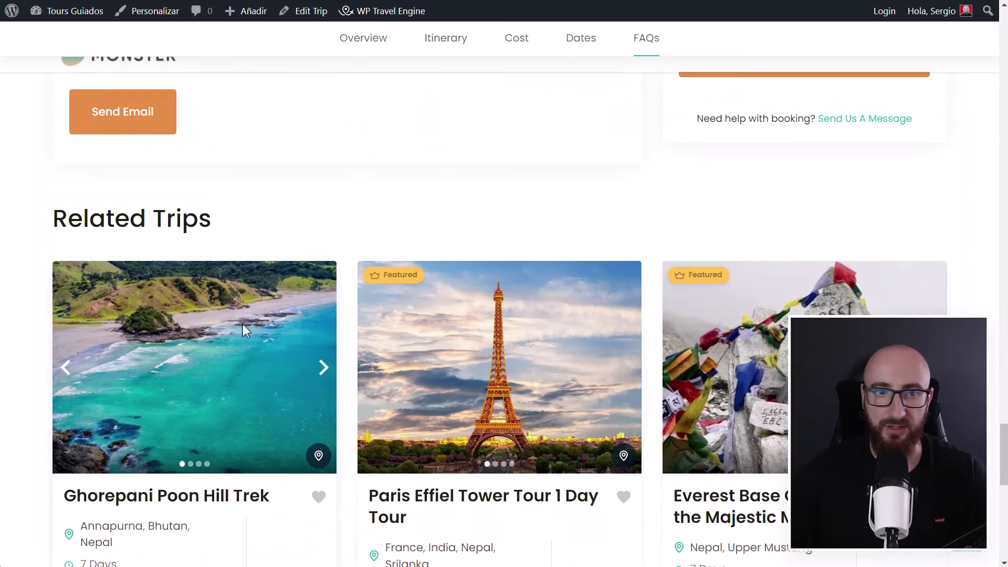
pyautogui.scroll(6, 396, 353)
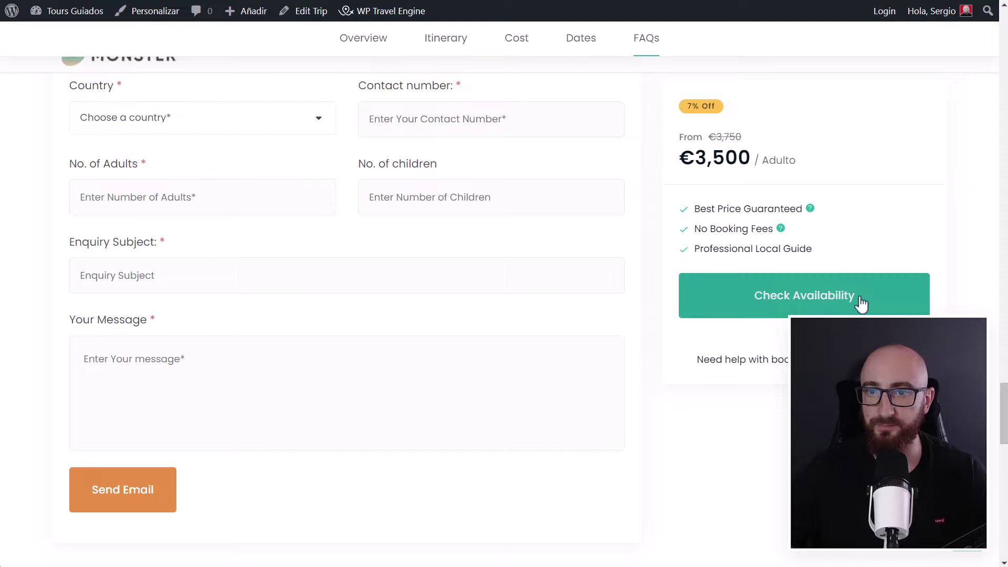
pyautogui.click(765, 303)
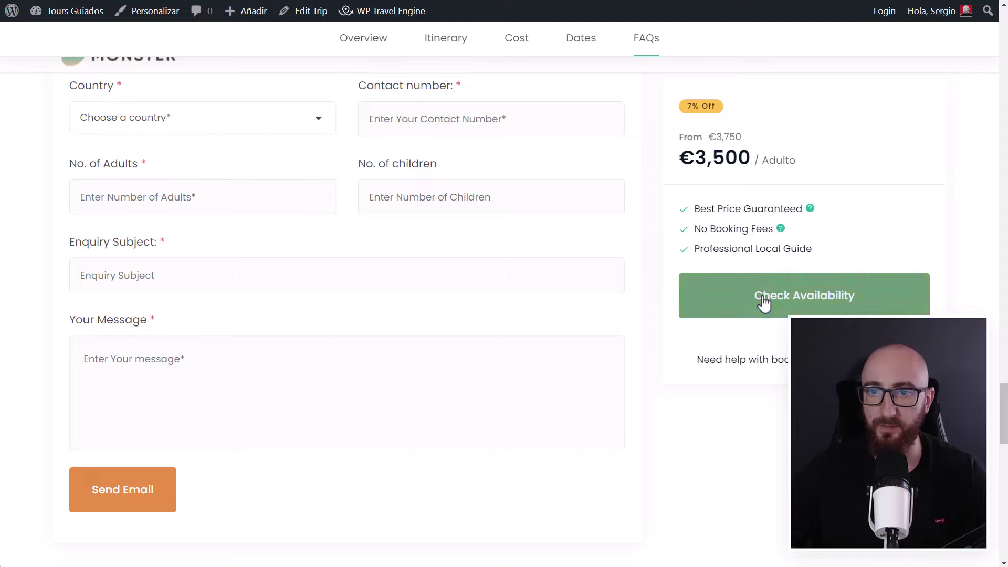
# - Choose 25 October 2024 as the starting date and move on to the Básico package
pyautogui.click(840, 296)
pyautogui.click(458, 333)
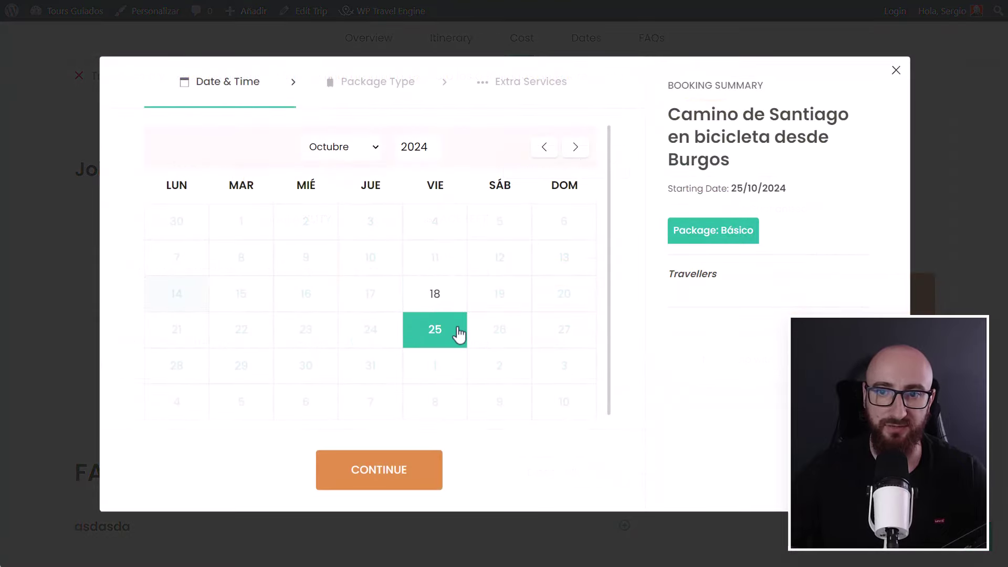
pyautogui.click(382, 474)
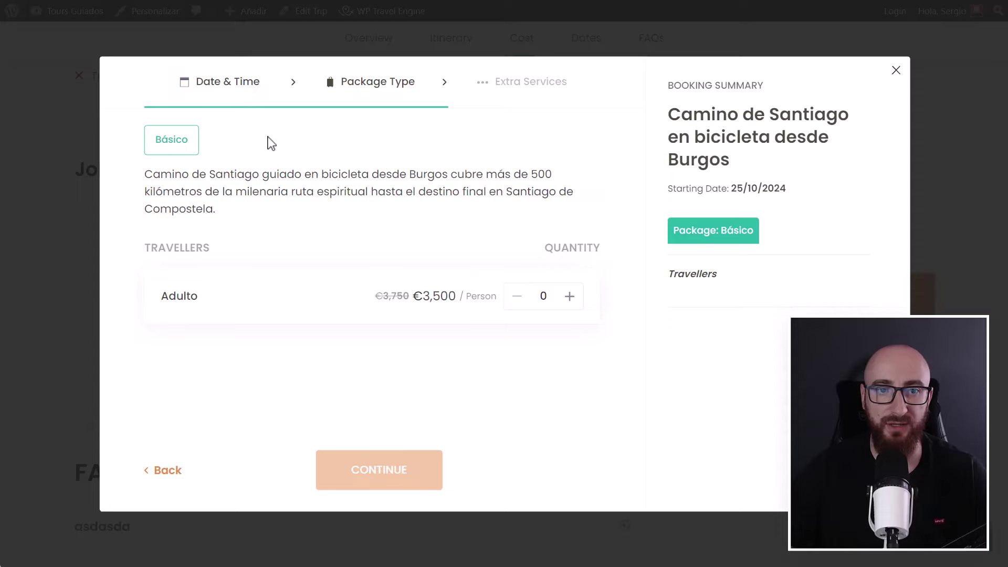
pyautogui.moveTo(142, 179); pyautogui.dragTo(256, 213)
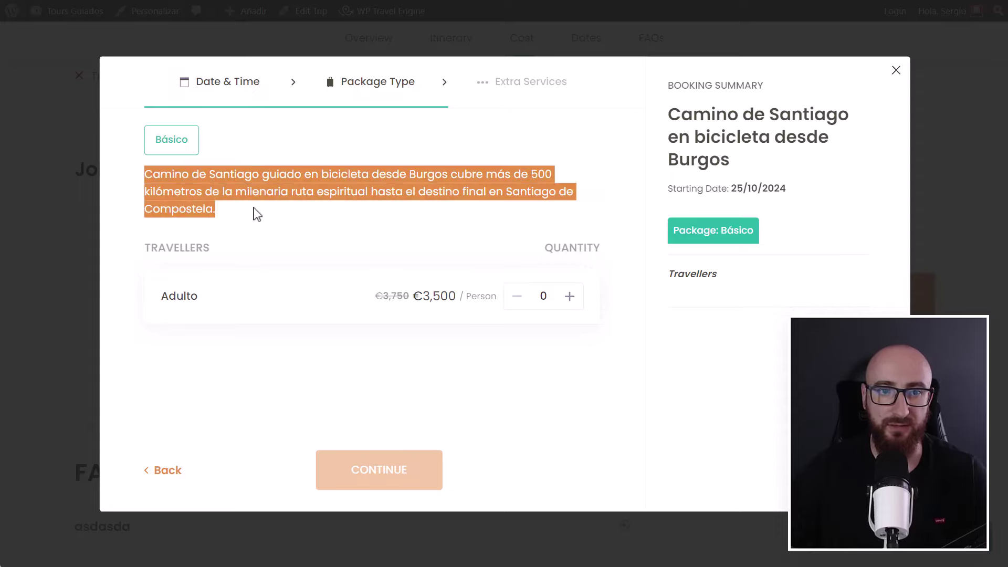
pyautogui.click(211, 207)
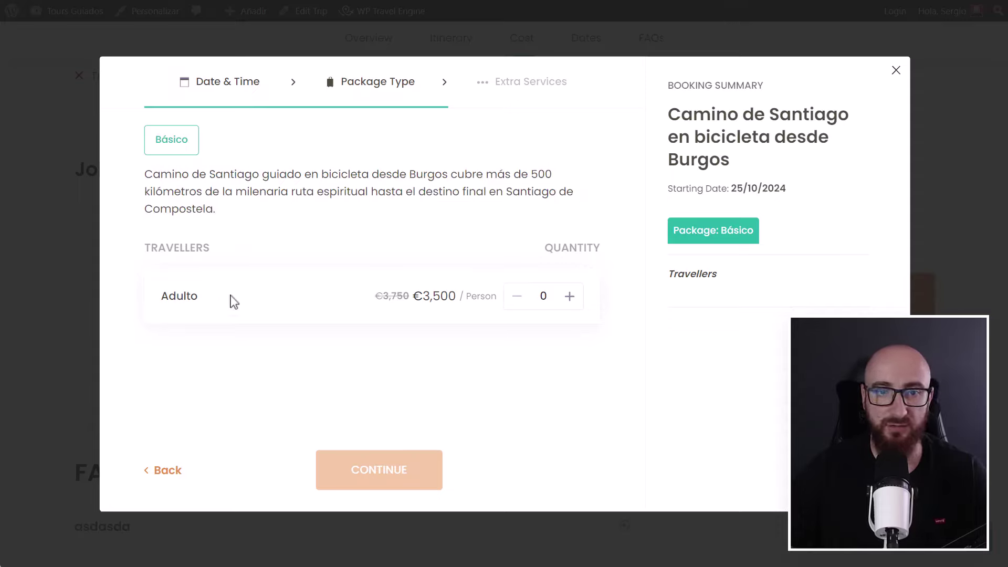
# - Book 2 adults (€7,000), add one Suplemento individual, and proceed to checkout
pyautogui.click(568, 296)
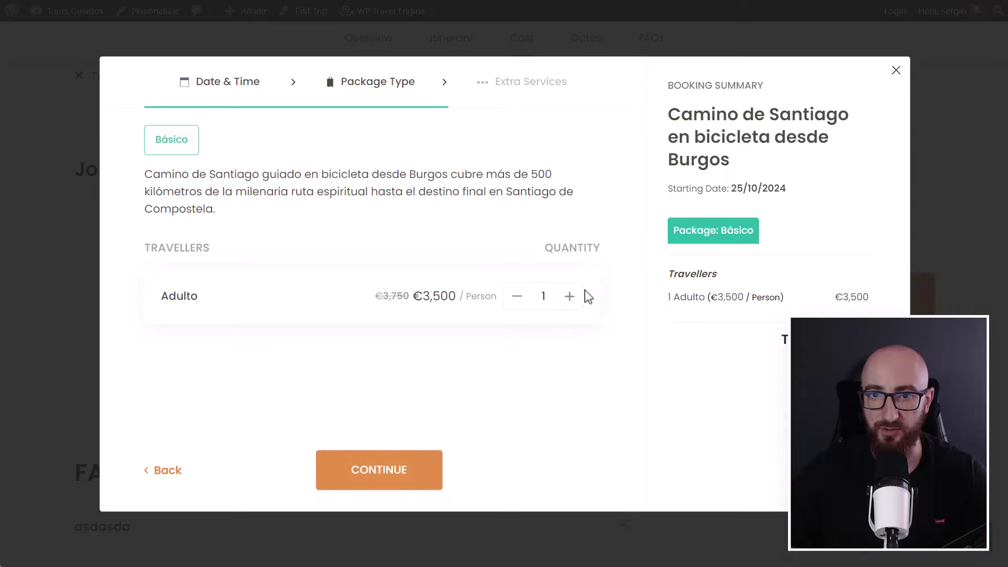
pyautogui.click(569, 297)
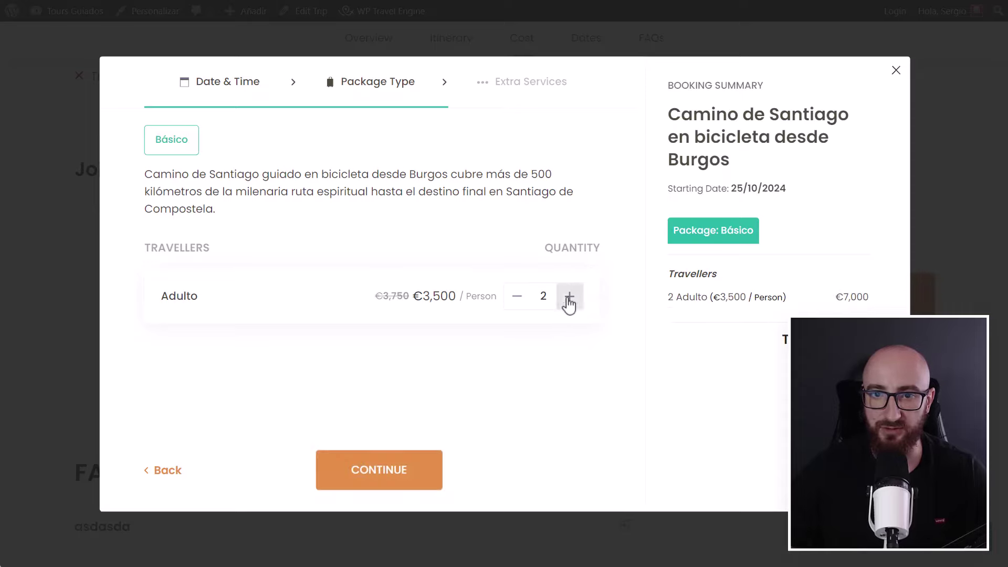
pyautogui.click(391, 474)
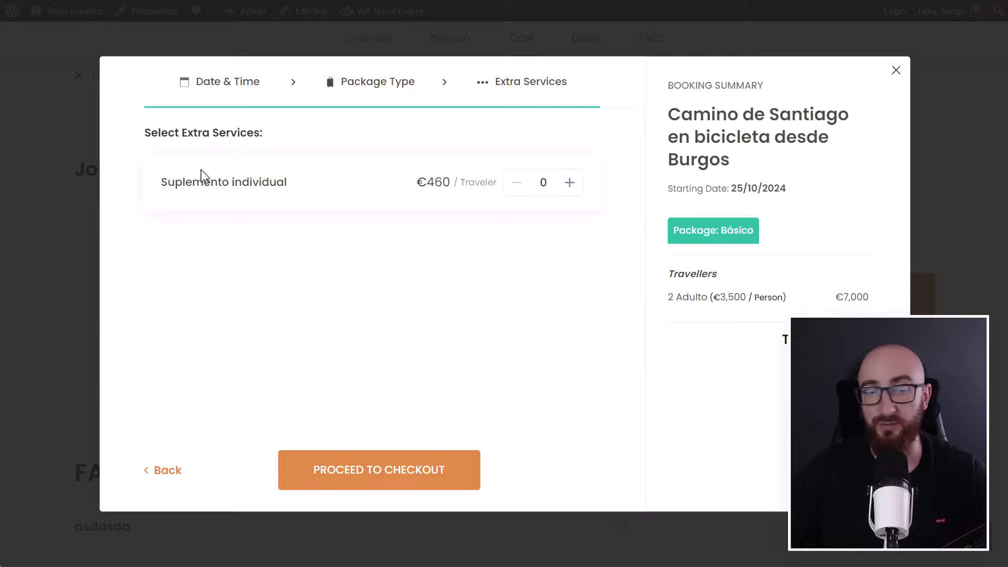
pyautogui.click(571, 185)
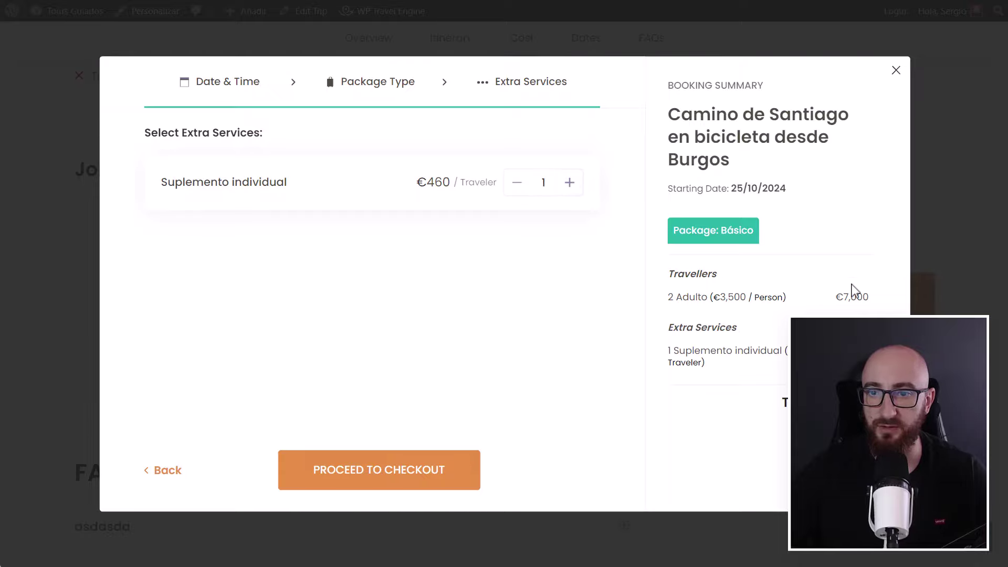
pyautogui.click(433, 486)
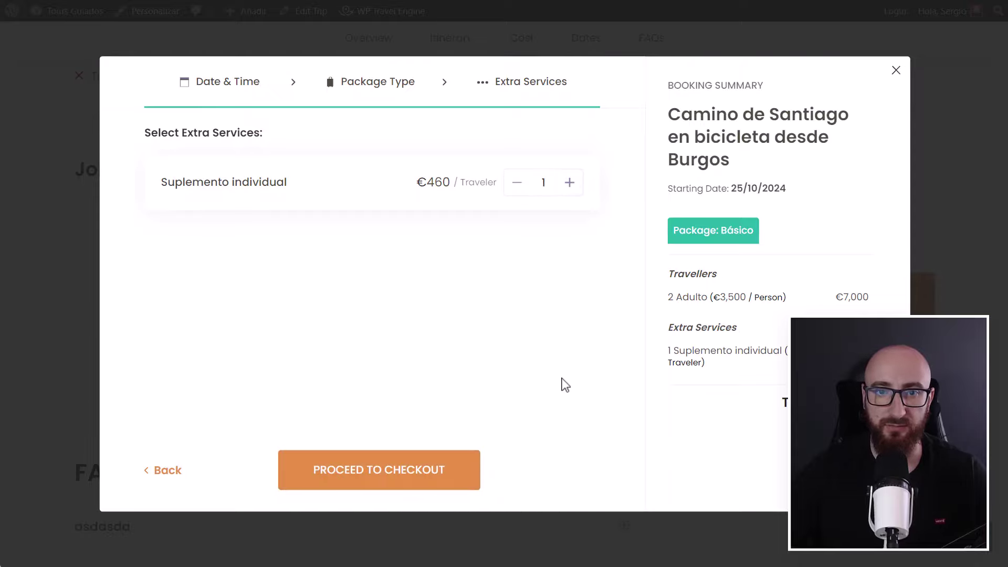
# - Review the Checkout page's Billing Details and Payment Method sections, then return to the top
pyautogui.scroll(-5, 158, 315)
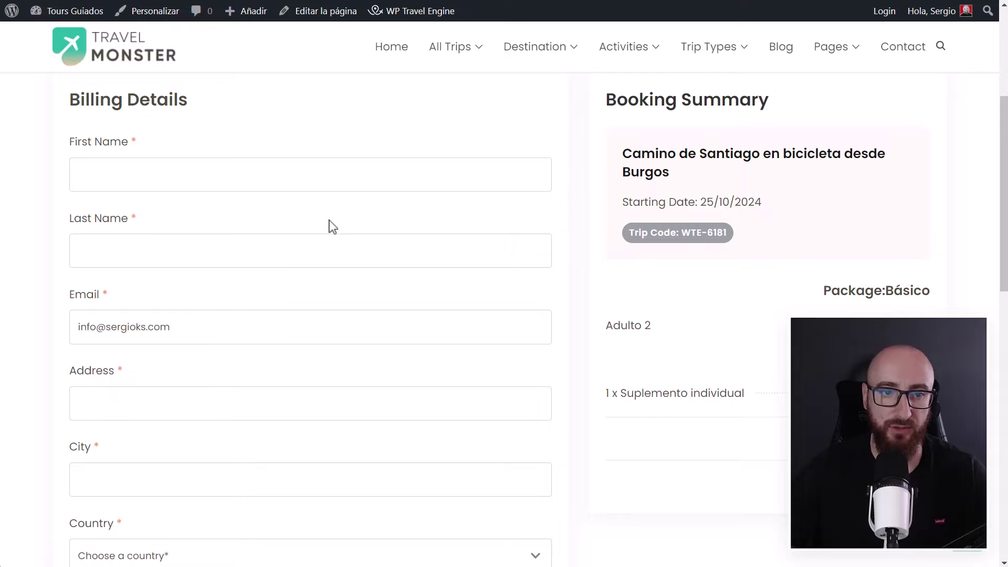
pyautogui.scroll(-8, 332, 227)
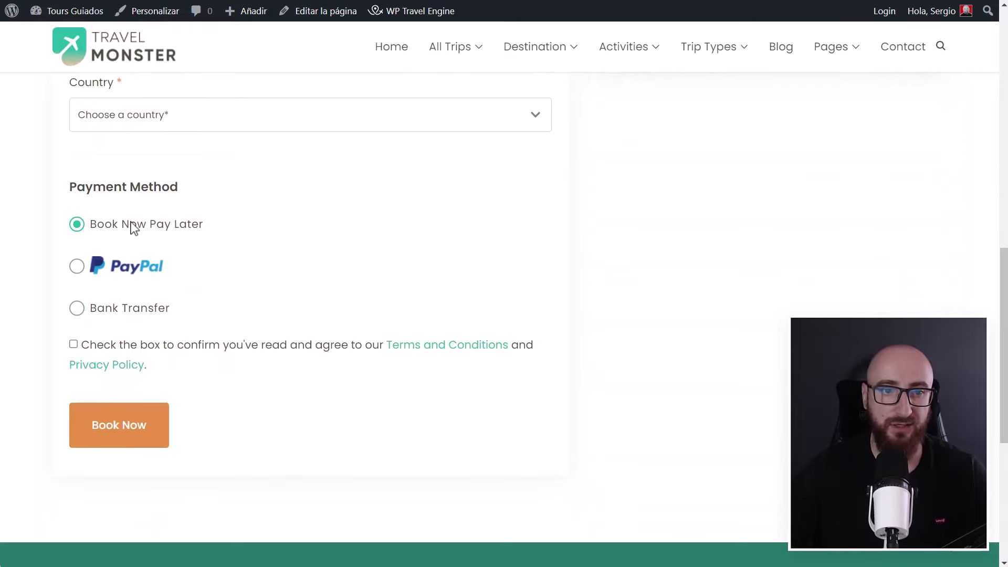
pyautogui.scroll(13, 654, 216)
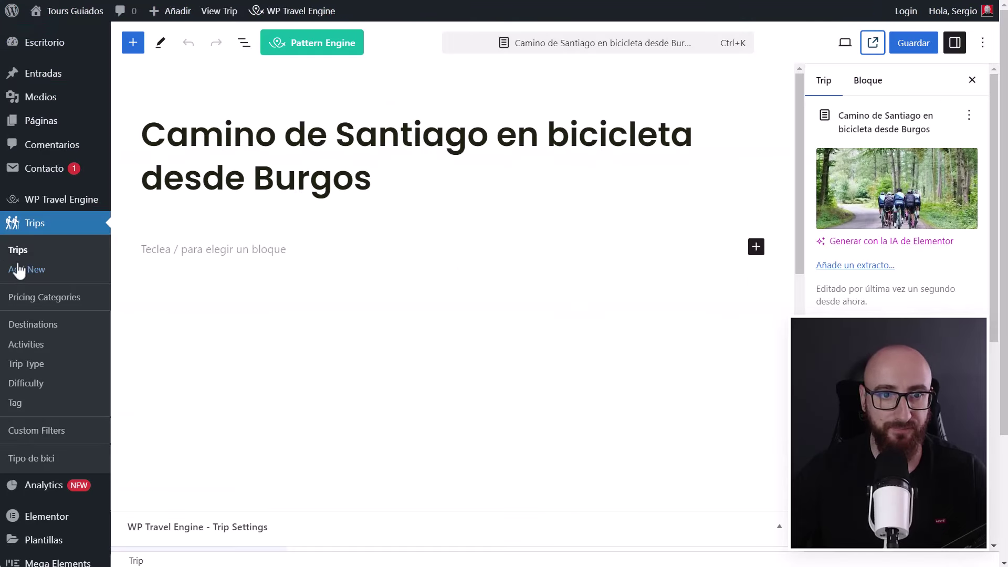
# - Check the empty WP Travel Engine Enquiries list, then go back to the Travel Monster home page
pyautogui.moveTo(27, 198)
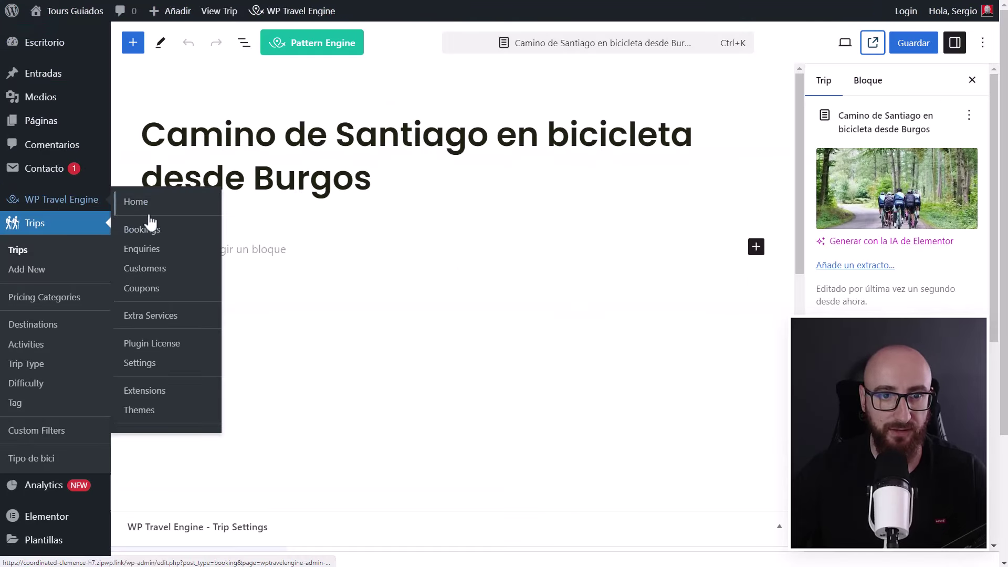
pyautogui.click(142, 250)
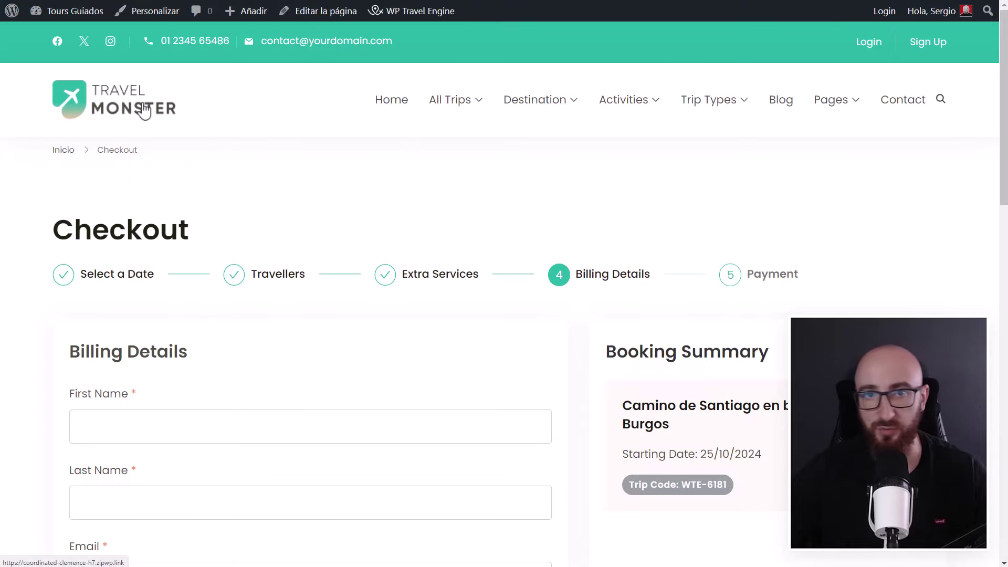
pyautogui.click(144, 110)
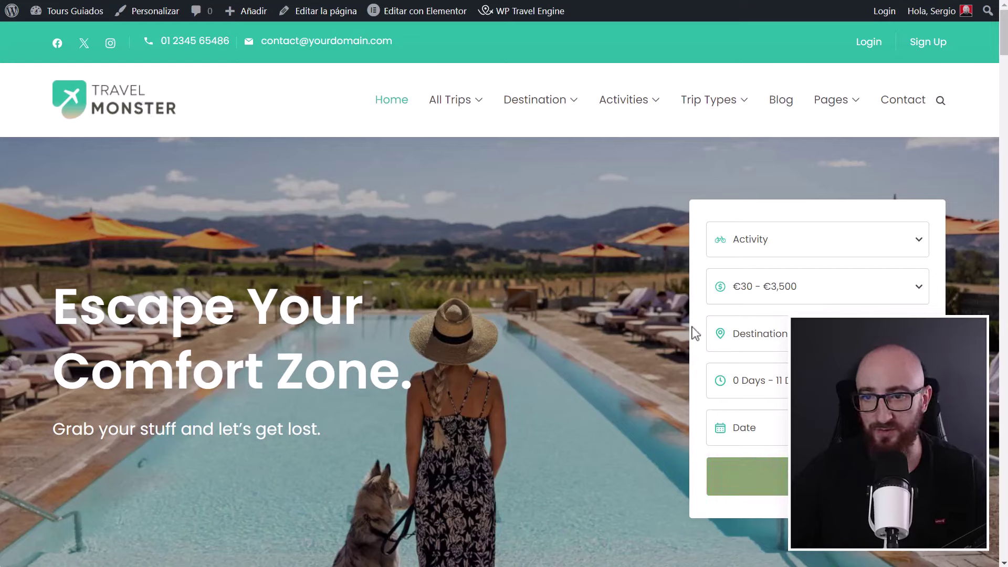
# - Open the home page in Elementor at the Trip Search widget's Additional field settings
pyautogui.click(444, 12)
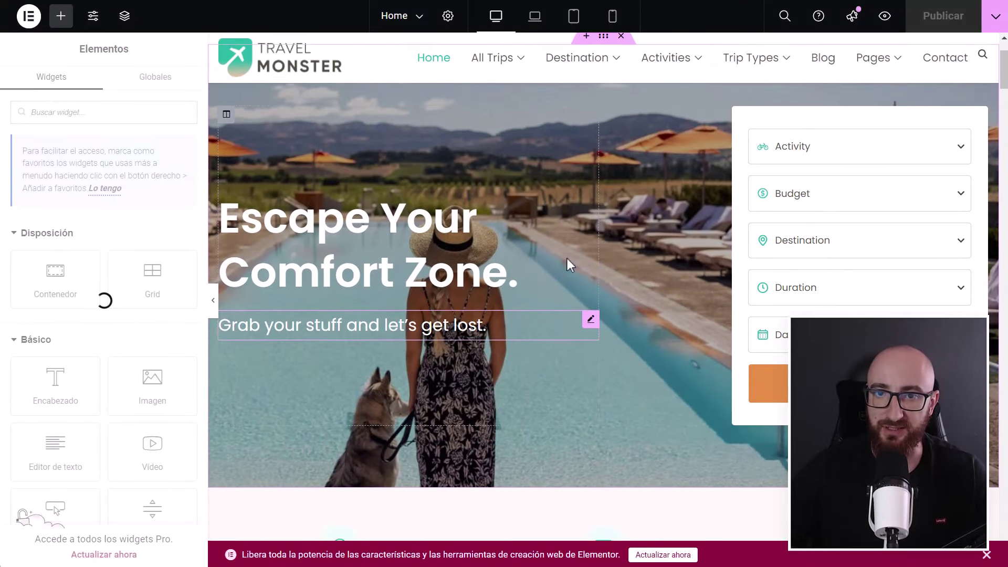
pyautogui.scroll(-1, 573, 260)
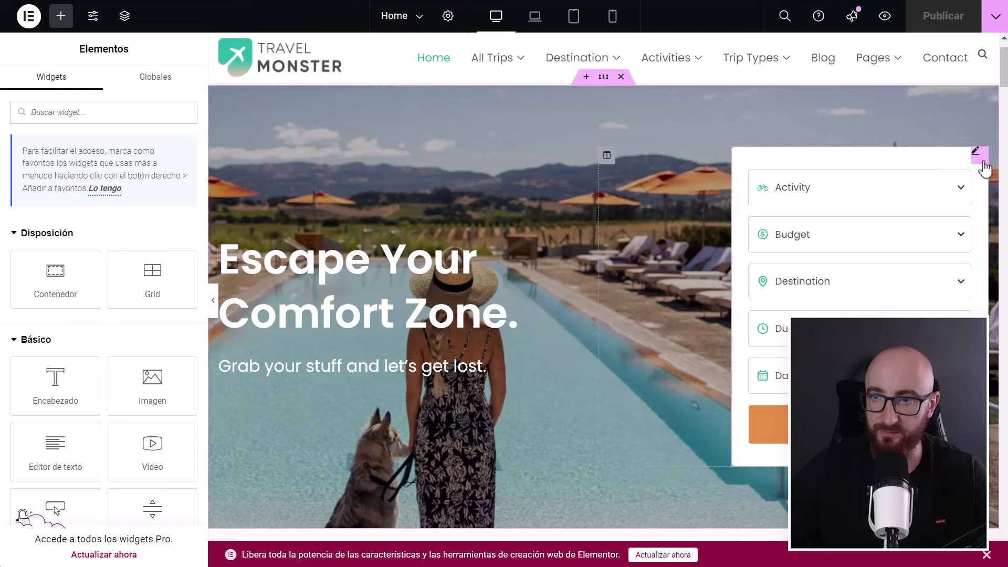
pyautogui.click(976, 153)
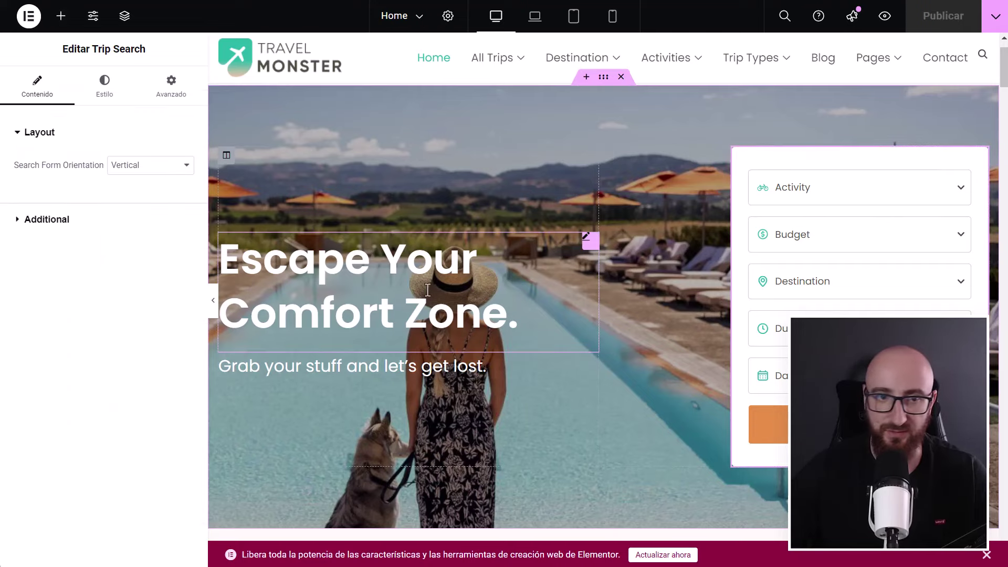
pyautogui.click(72, 219)
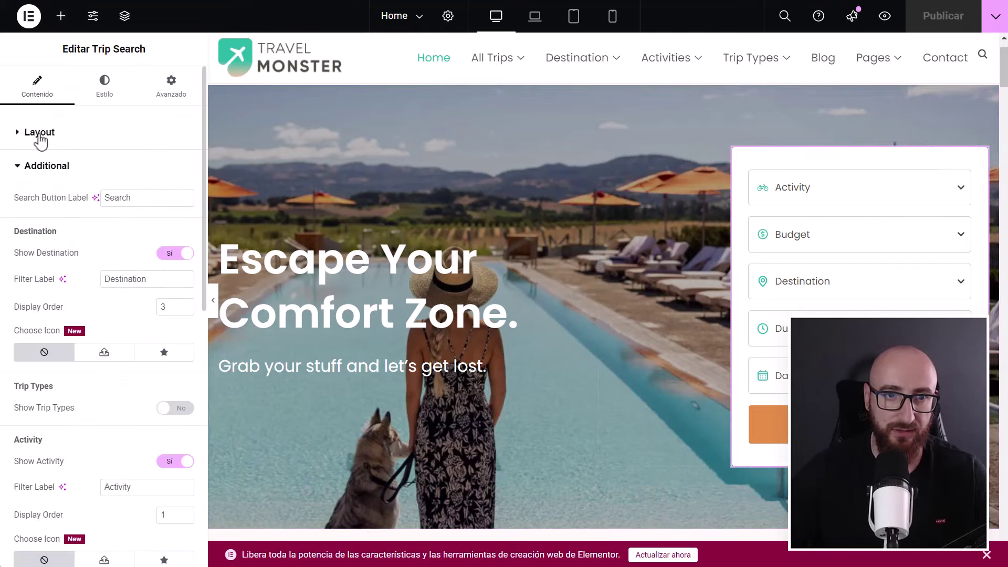
pyautogui.click(37, 135)
pyautogui.click(72, 219)
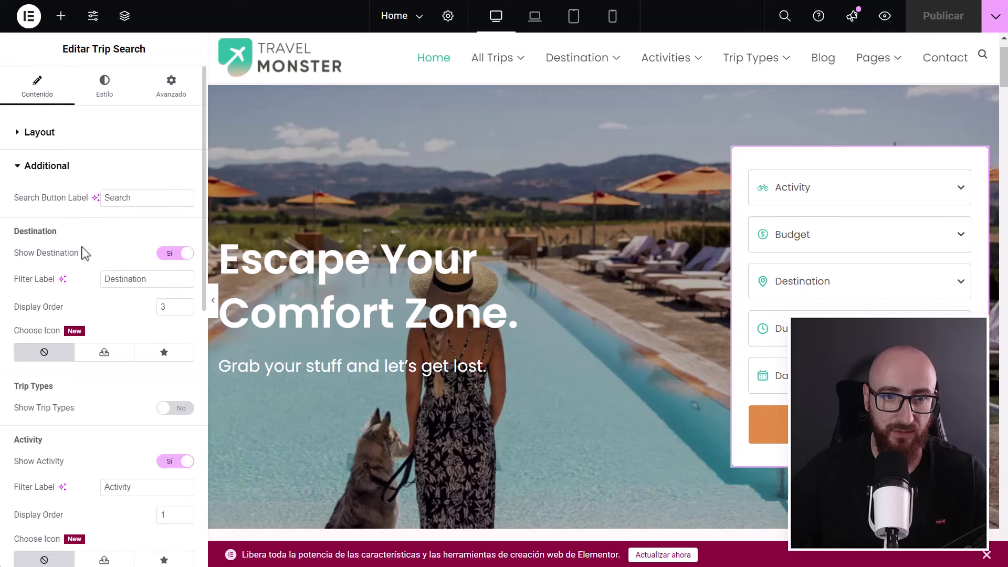
pyautogui.scroll(-5, 145, 320)
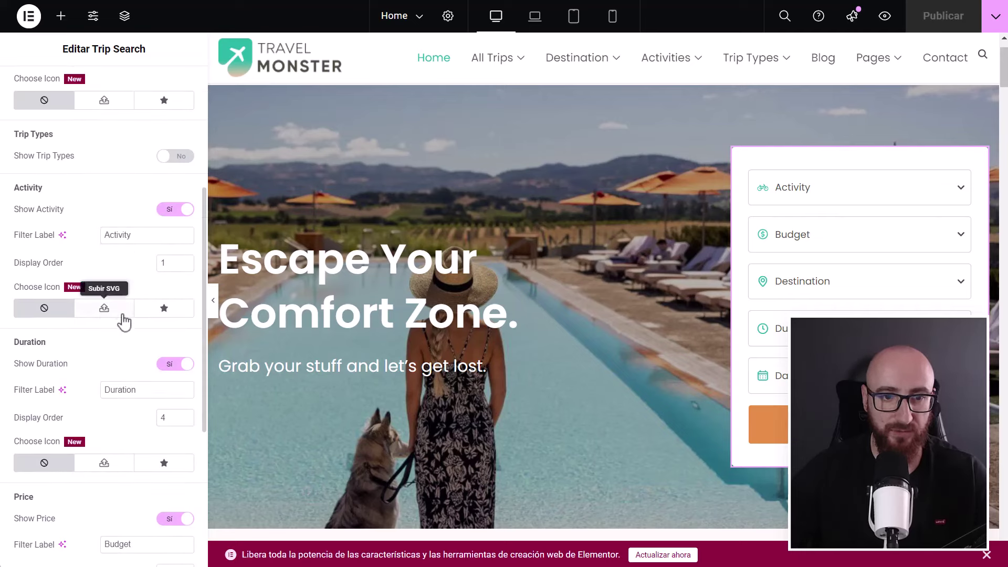
pyautogui.scroll(-1, 139, 352)
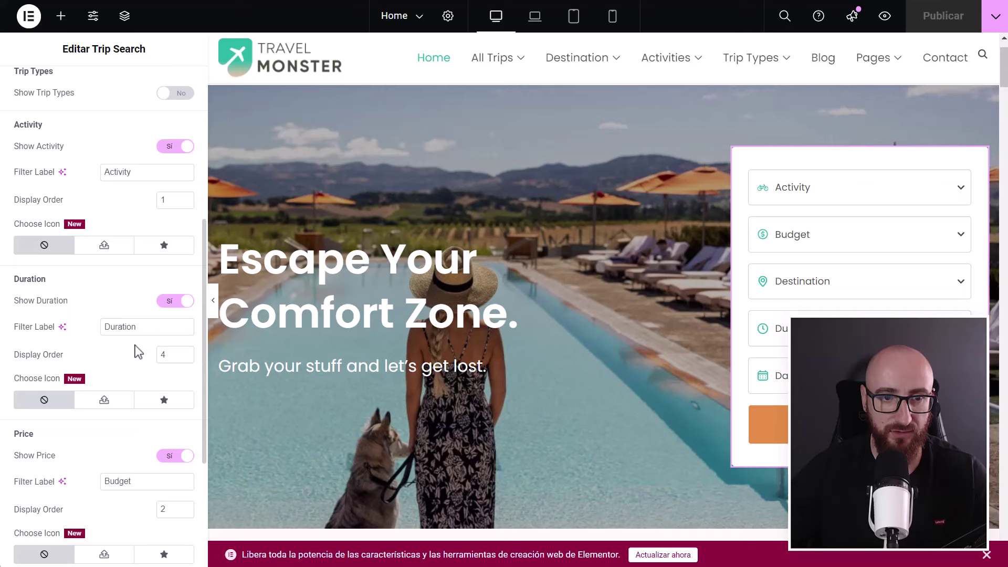
# - Turn Show Duration off and Show Tipo de bici on, then publish the homepage
pyautogui.click(174, 303)
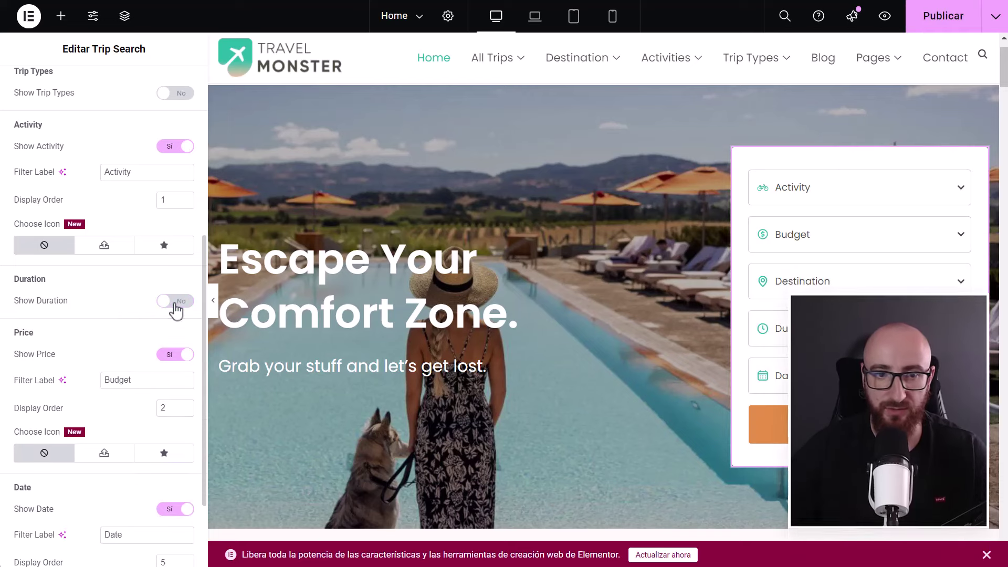
pyautogui.scroll(-2, 90, 500)
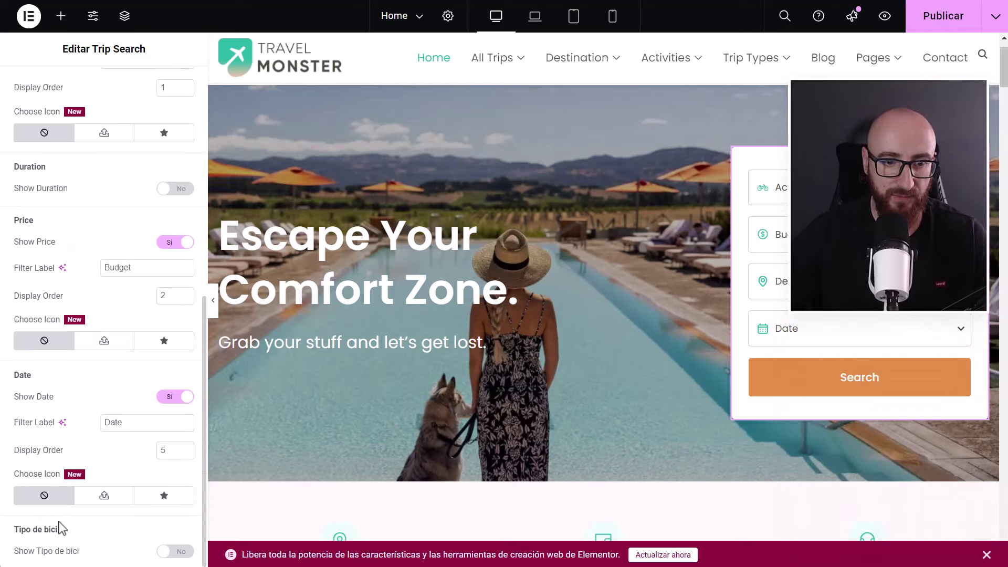
pyautogui.click(165, 552)
pyautogui.scroll(-2, 173, 494)
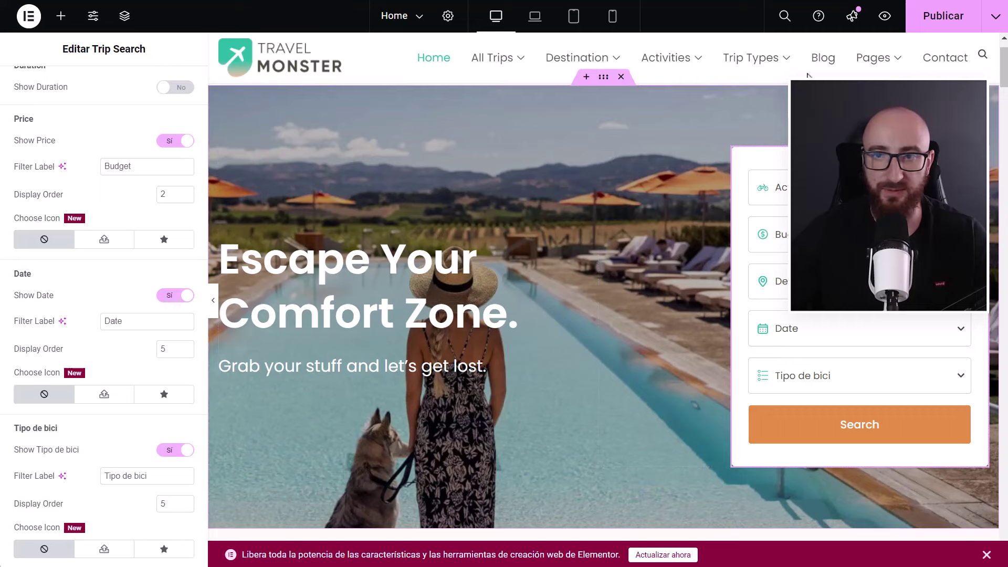
pyautogui.click(939, 28)
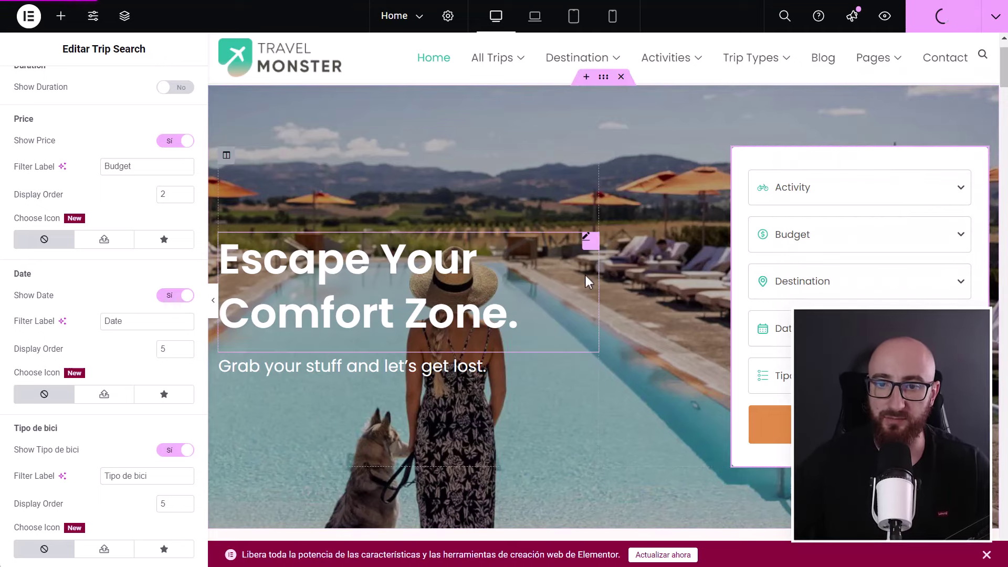
pyautogui.scroll(1, 575, 304)
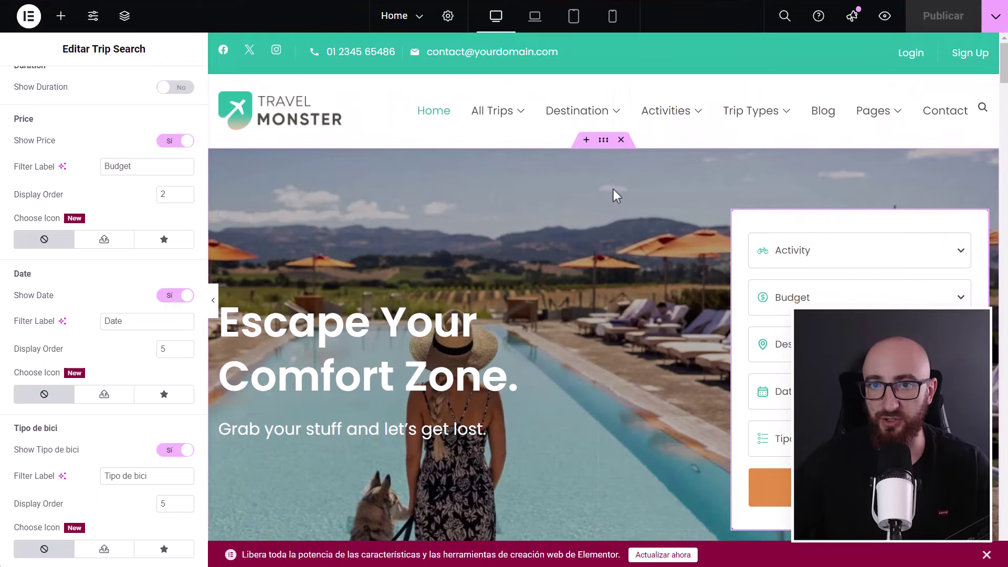
# - Select the hero section holding the search form and convert it into a container
pyautogui.click(602, 142)
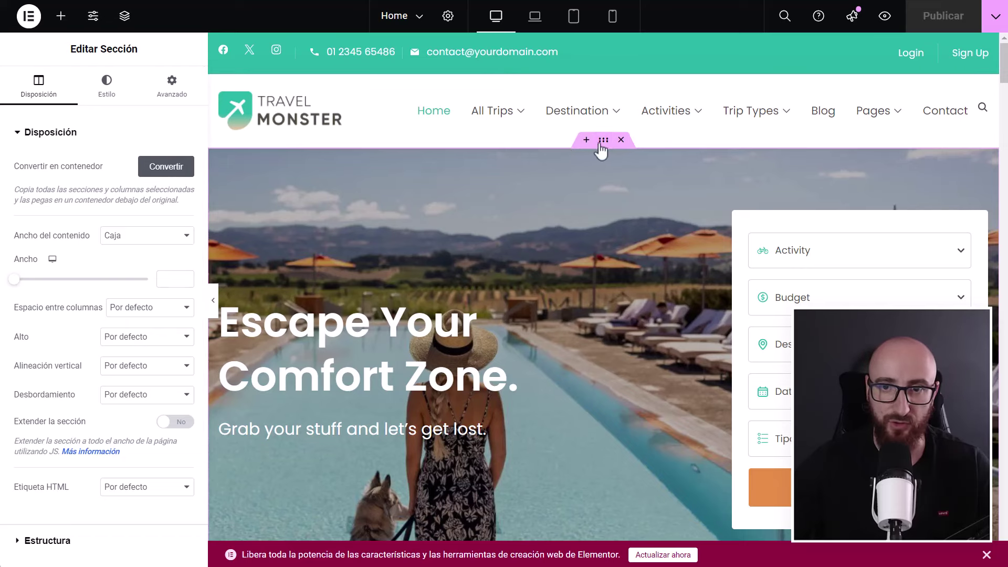
pyautogui.scroll(-6, 603, 150)
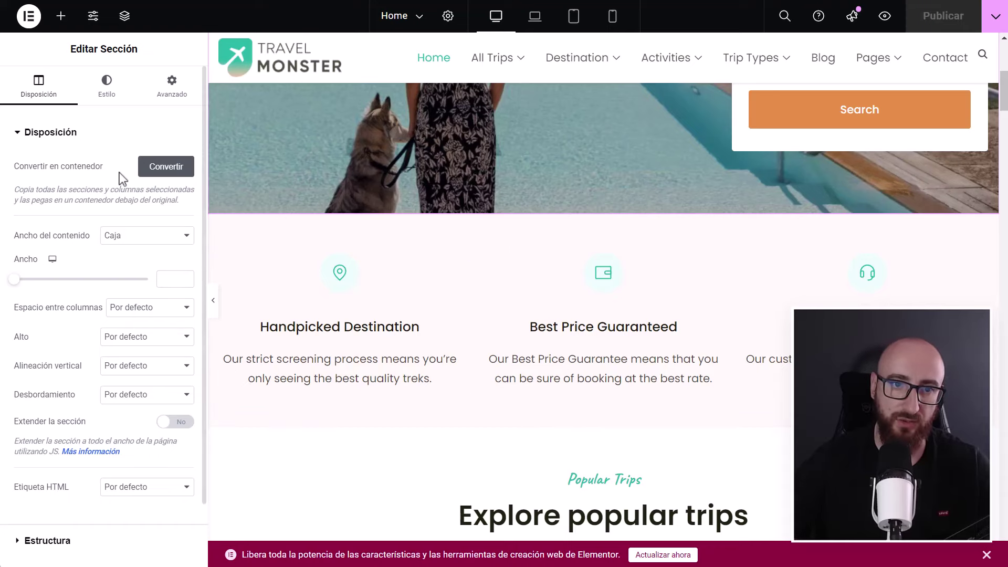
pyautogui.scroll(3, 561, 303)
pyautogui.scroll(1, 561, 303)
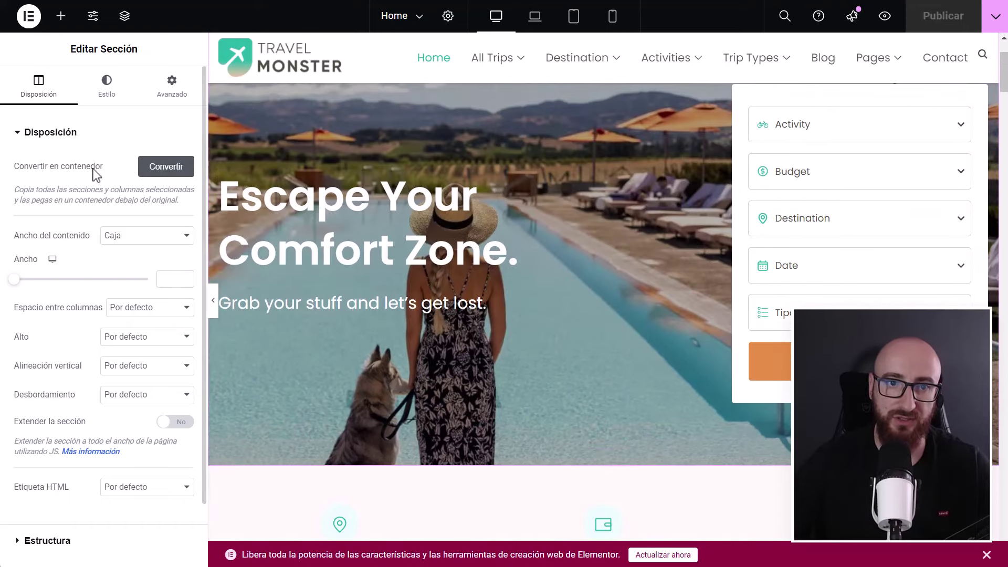
pyautogui.click(175, 169)
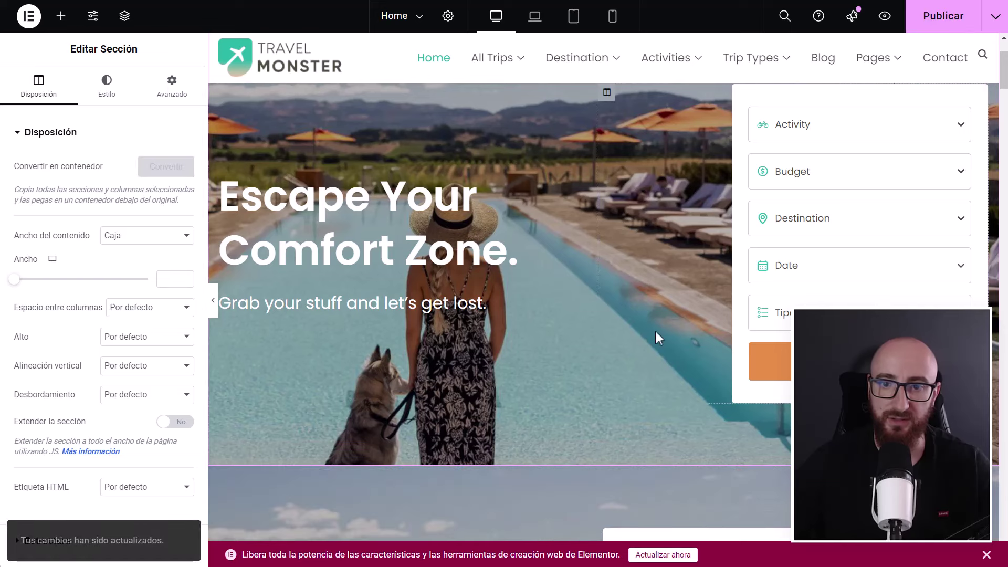
pyautogui.scroll(-5, 547, 270)
pyautogui.scroll(5, 646, 236)
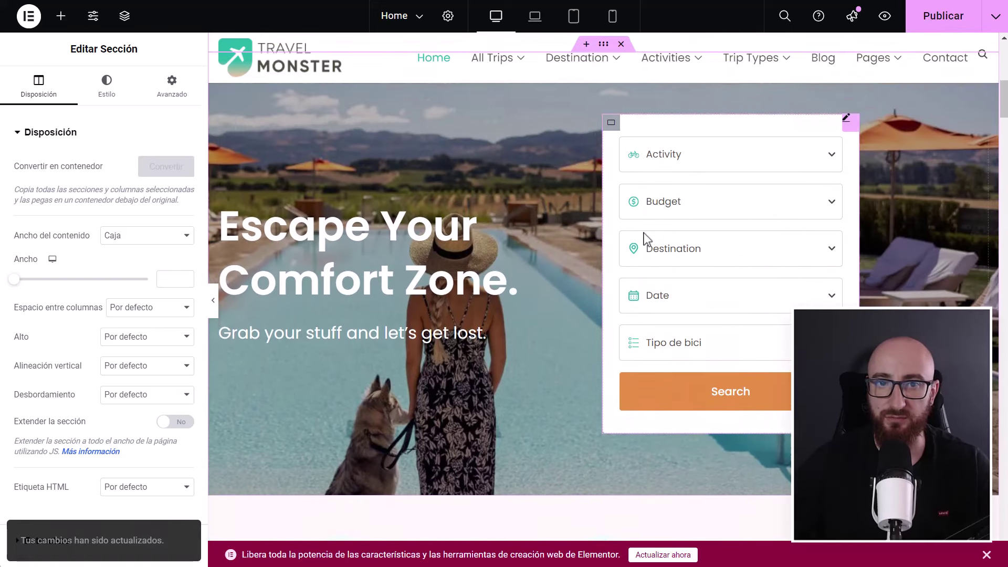
pyautogui.scroll(-4, 609, 241)
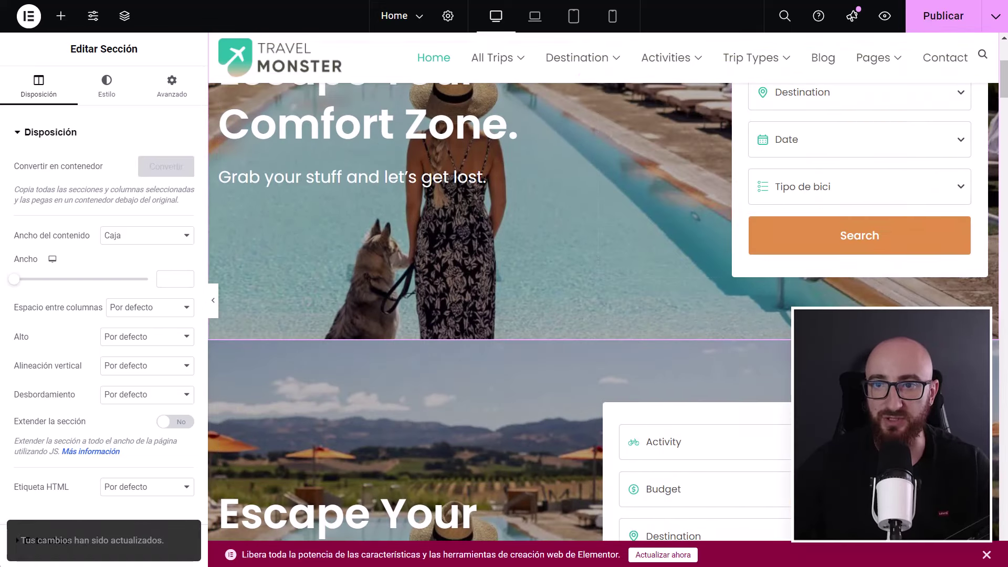
pyautogui.scroll(5, 607, 239)
pyautogui.scroll(-4, 609, 246)
pyautogui.scroll(-4, 607, 246)
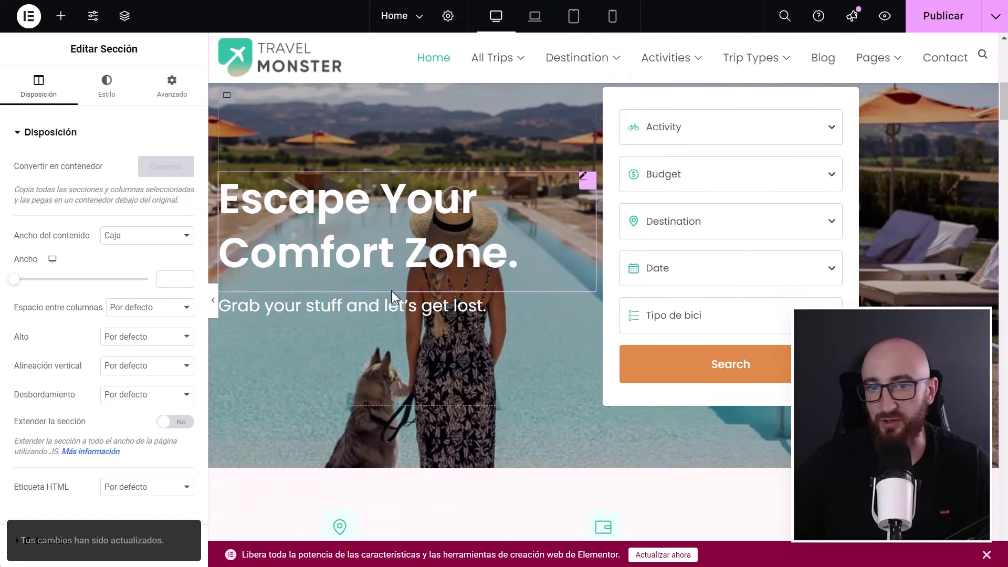
pyautogui.scroll(5, 399, 315)
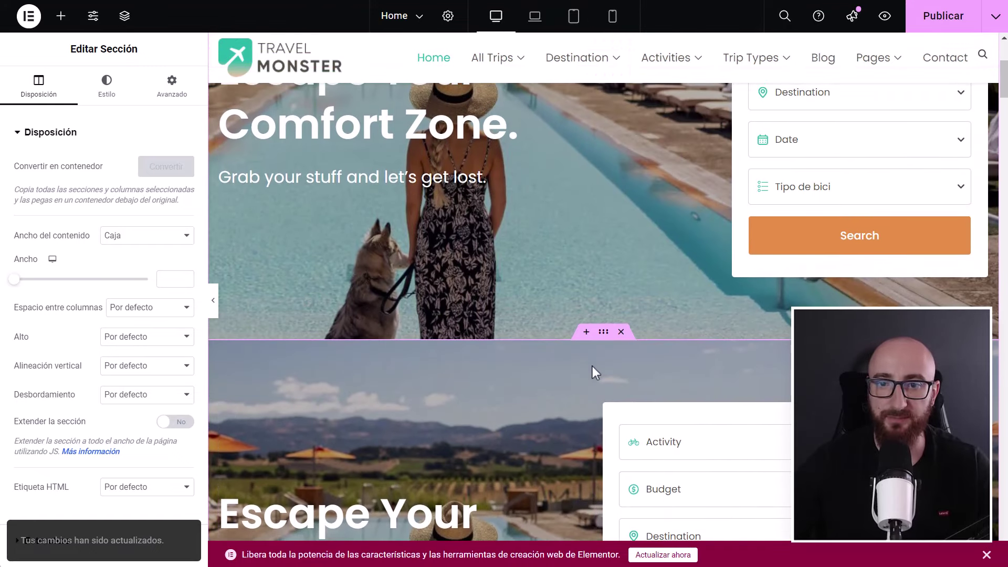
pyautogui.scroll(5, 562, 378)
pyautogui.scroll(-5, 585, 361)
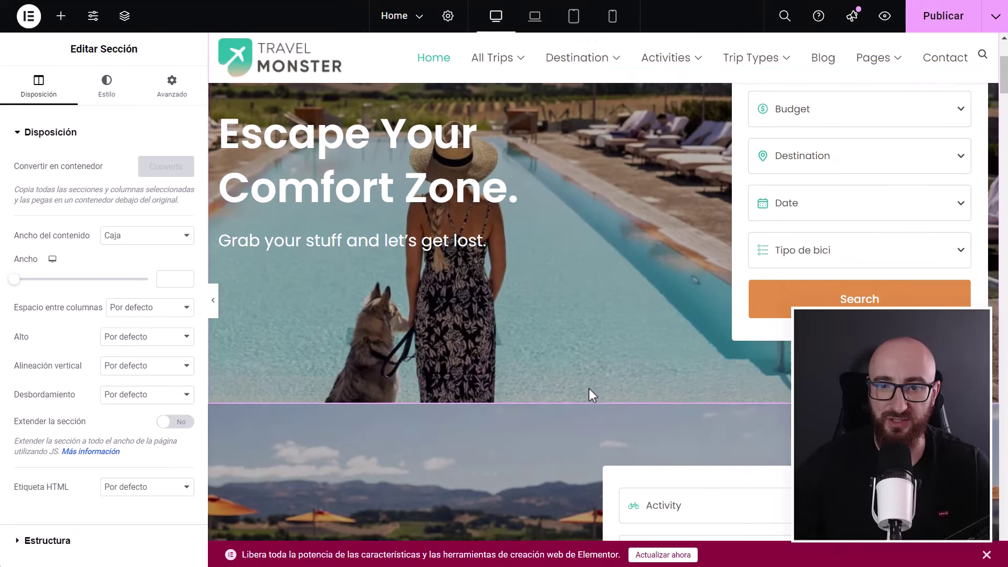
# - Delete the duplicate lower hero container and publish the homepage changes
pyautogui.click(578, 317)
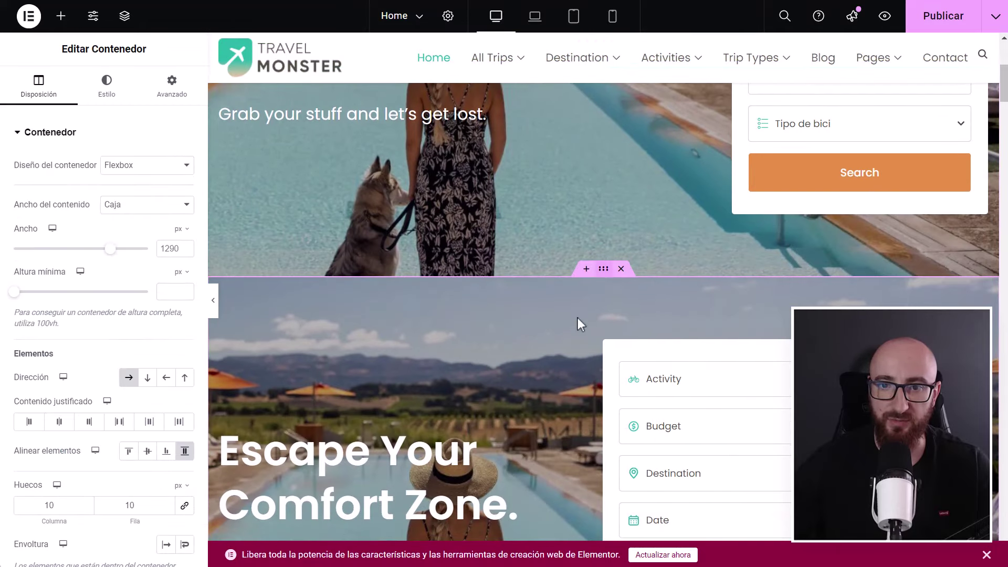
pyautogui.scroll(-4, 606, 385)
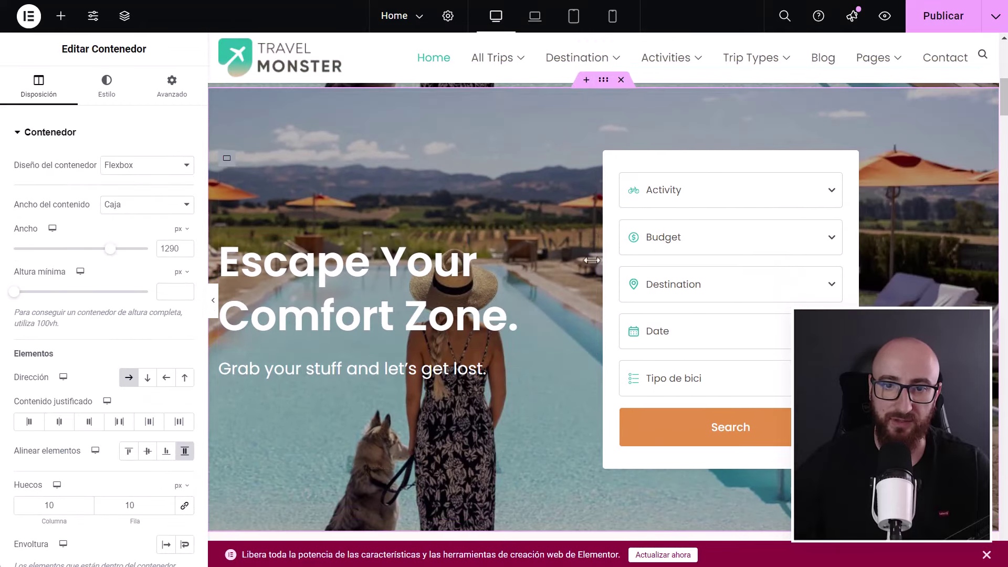
pyautogui.scroll(5, 531, 338)
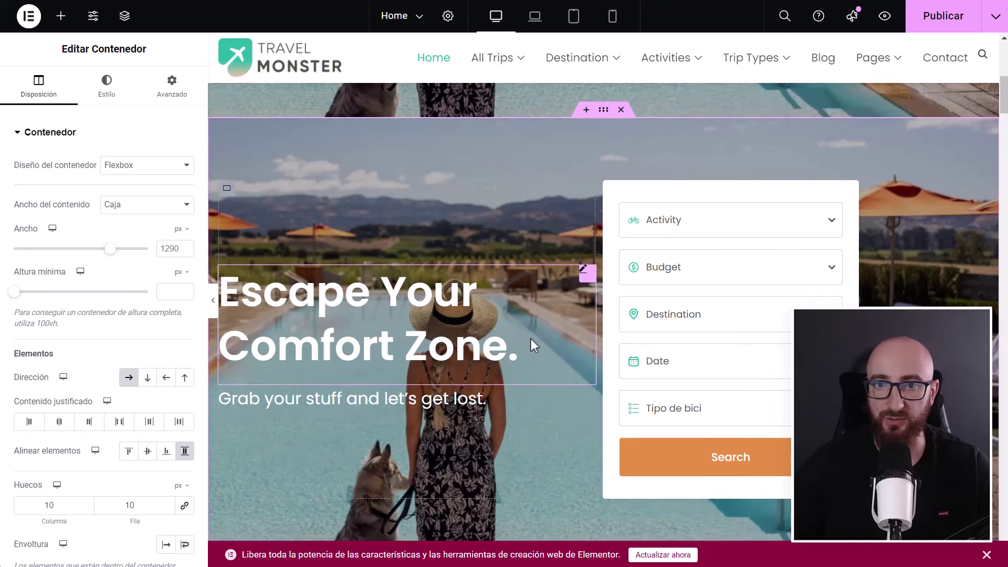
pyautogui.click(622, 332)
pyautogui.scroll(5, 644, 281)
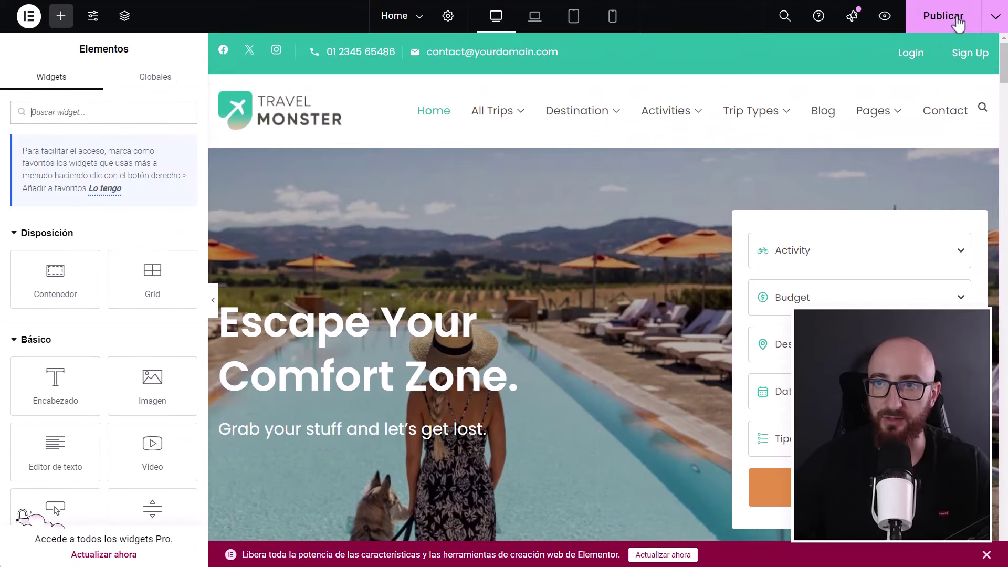
pyautogui.click(957, 20)
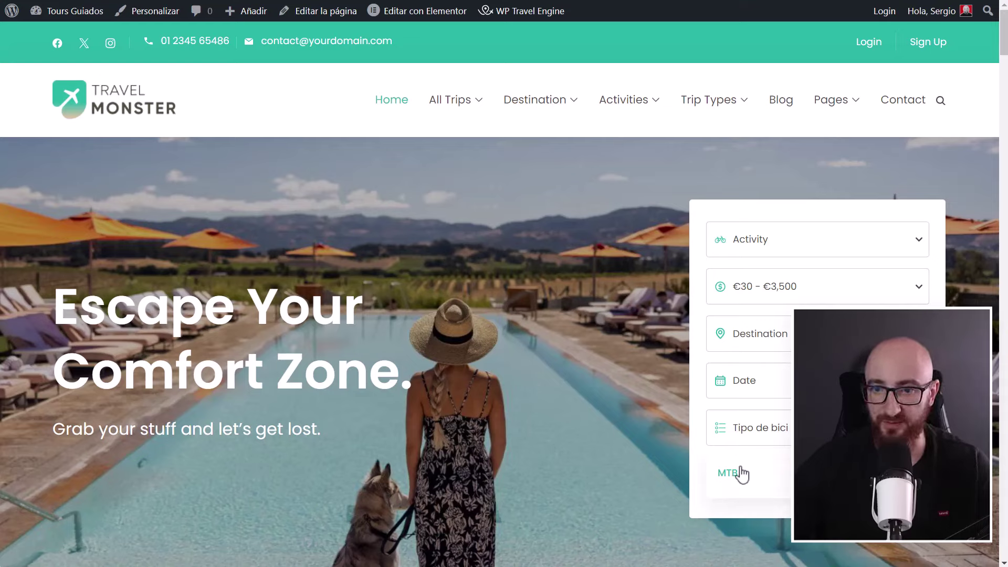
# - Search trips by MTB bike type, review the Camino de Santiago result, then return home
pyautogui.click(734, 478)
pyautogui.click(749, 476)
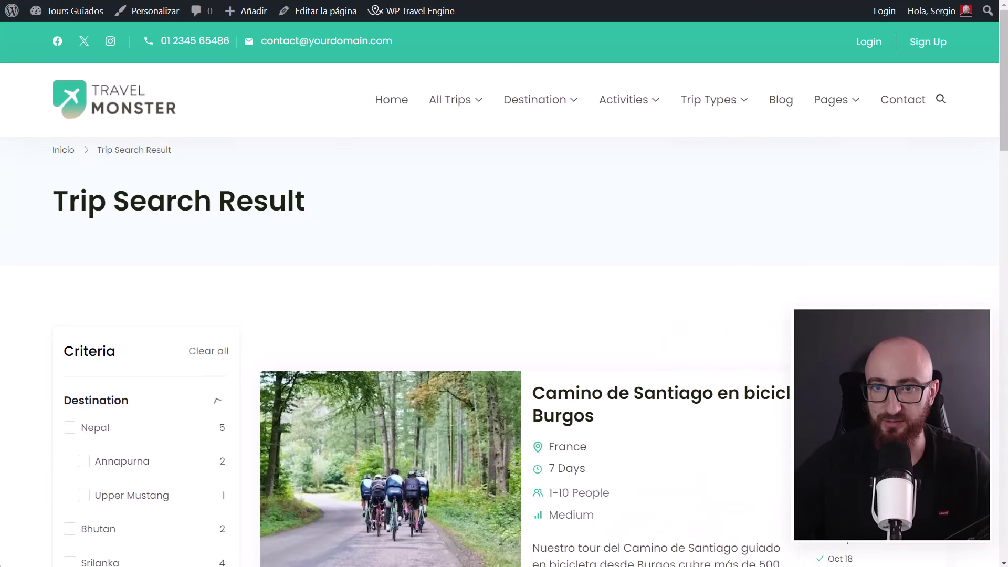
pyautogui.scroll(-8, 408, 389)
pyautogui.scroll(5, 469, 206)
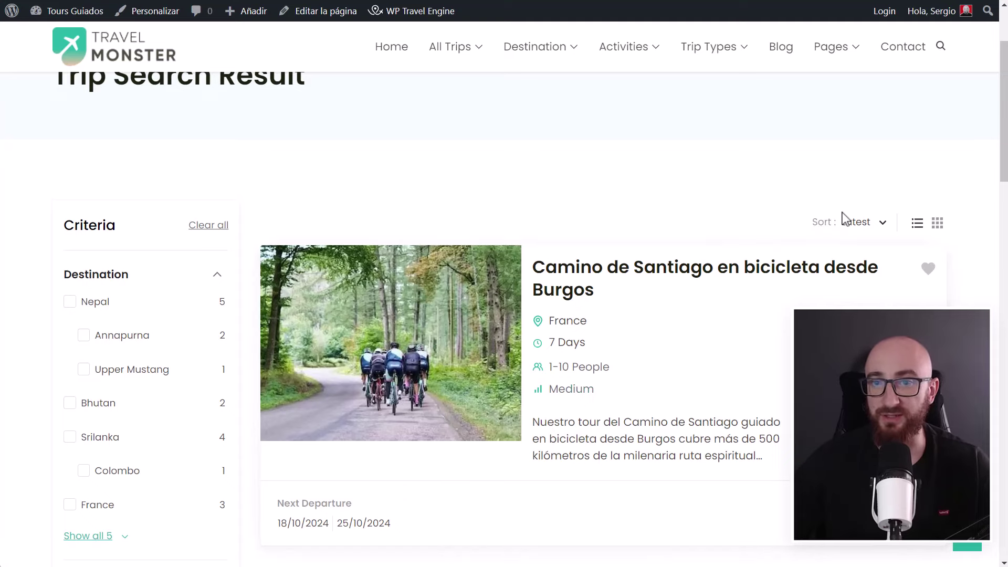
pyautogui.scroll(2, 584, 292)
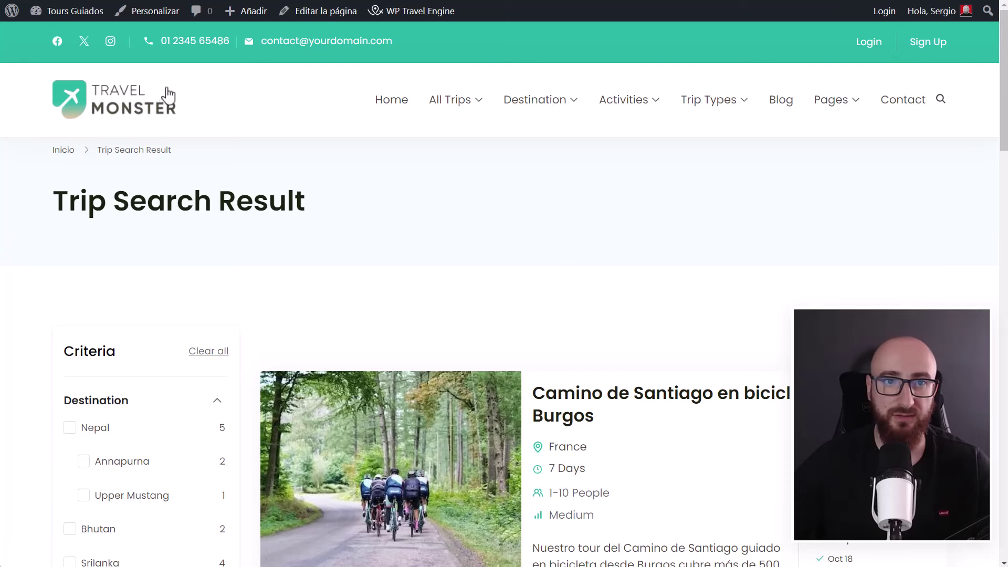
pyautogui.click(73, 97)
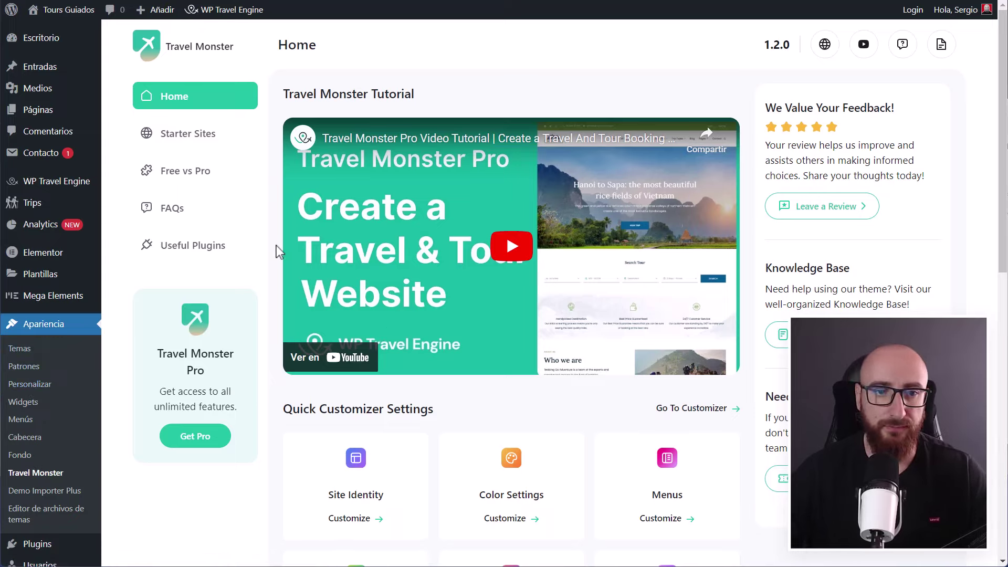
# - Review the Travel Monster Free vs Pro feature comparison
pyautogui.scroll(-8, 395, 334)
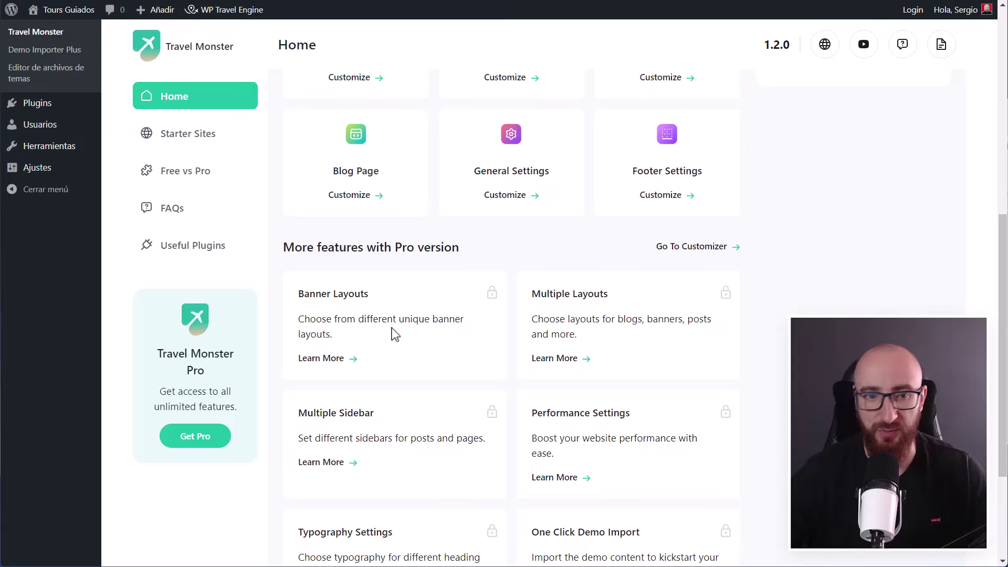
pyautogui.click(194, 178)
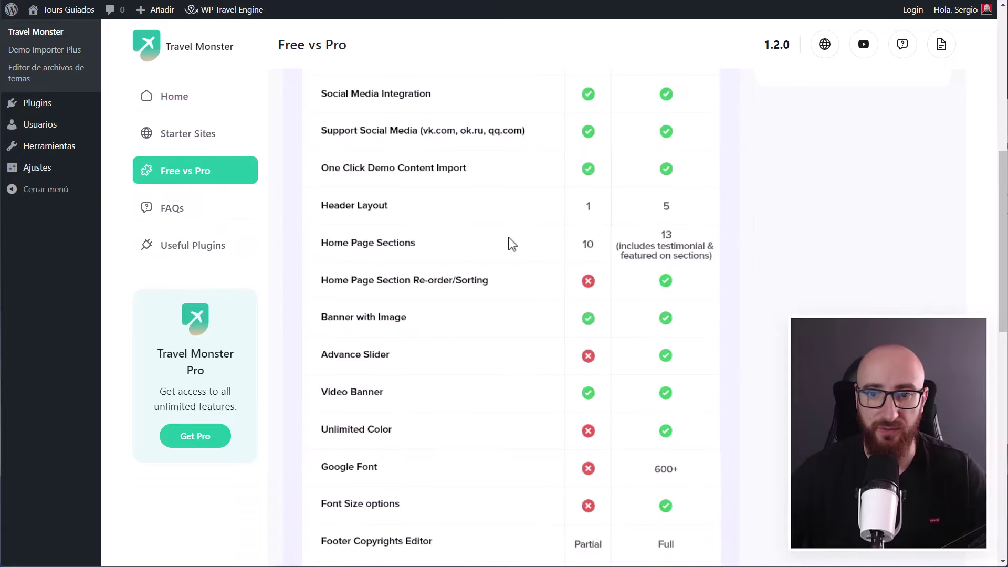
pyautogui.scroll(-12, 512, 244)
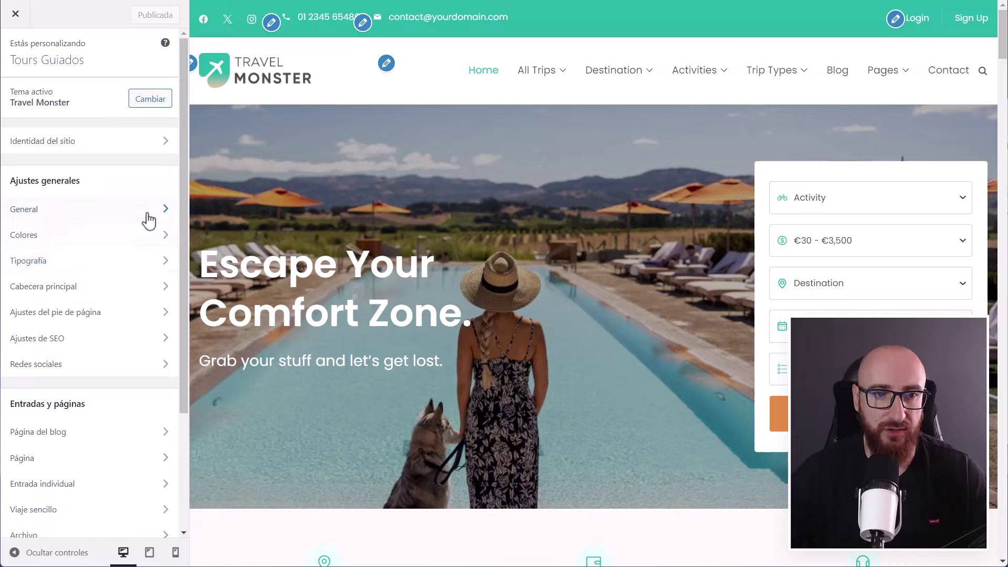
# - Browse the Customizer's Colores, Tipografía (H1 font) and Identidad del sitio settings
pyautogui.click(152, 236)
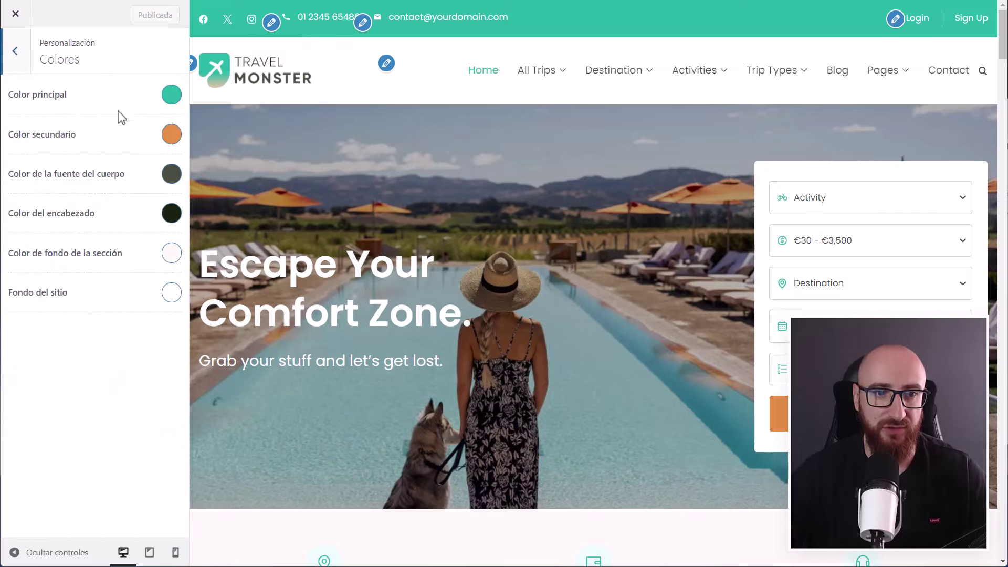
pyautogui.click(16, 51)
pyautogui.click(85, 262)
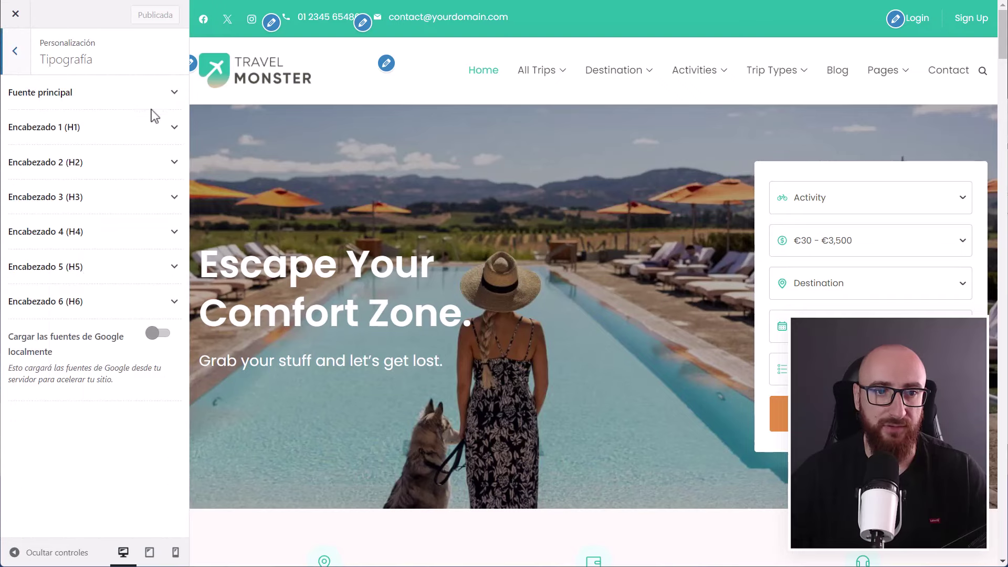
pyautogui.click(157, 128)
pyautogui.click(16, 64)
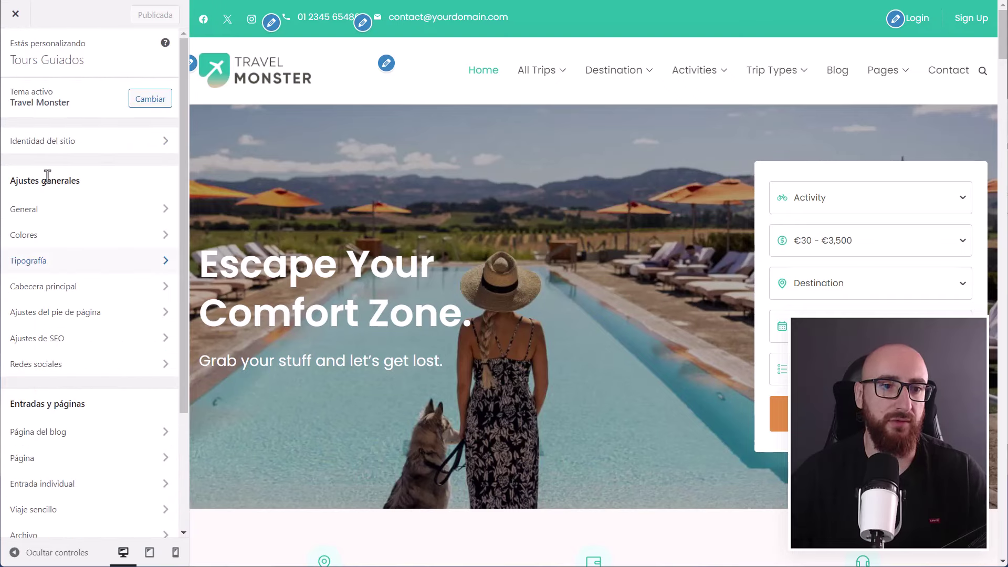
pyautogui.click(191, 63)
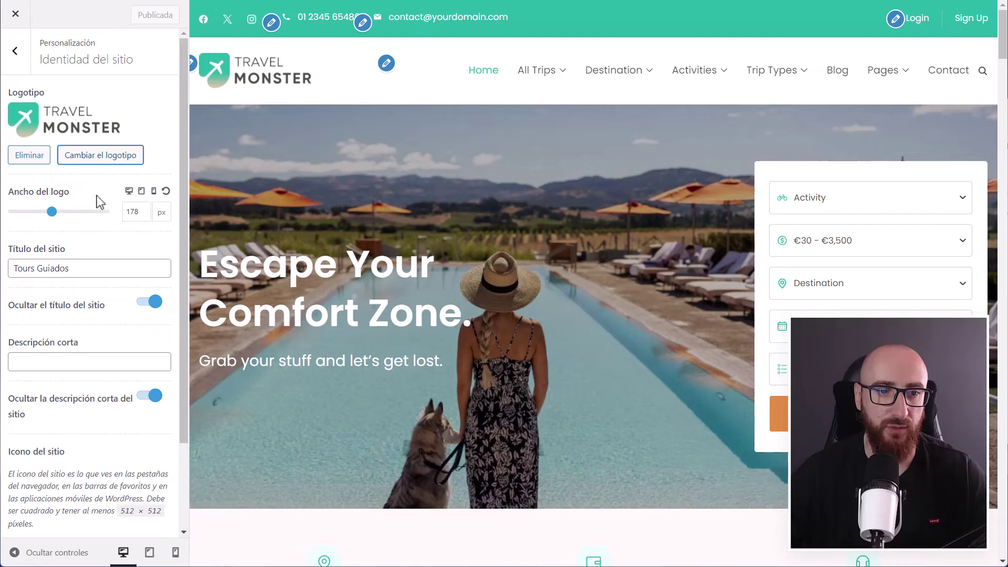
pyautogui.scroll(-2, 84, 326)
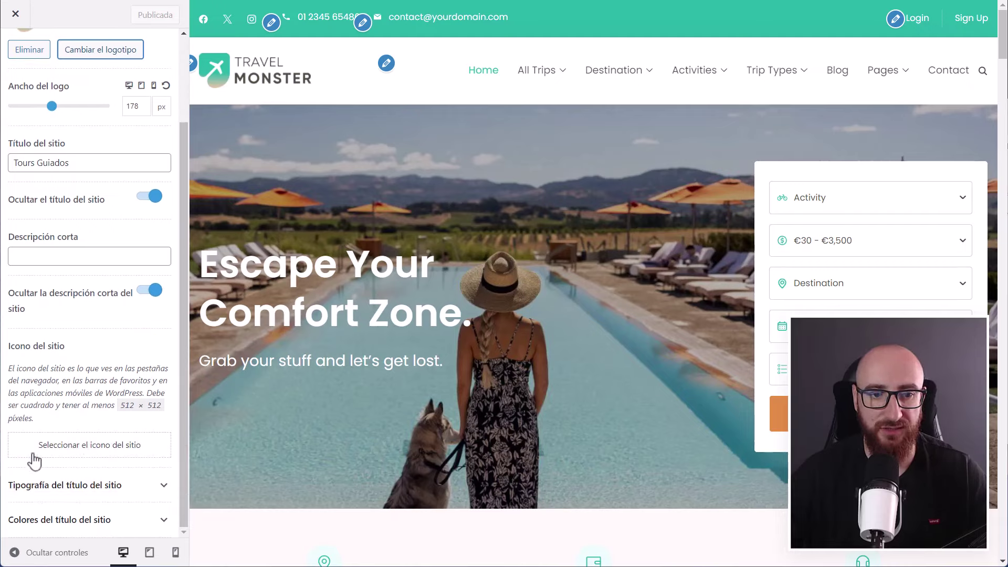
pyautogui.scroll(4, 38, 162)
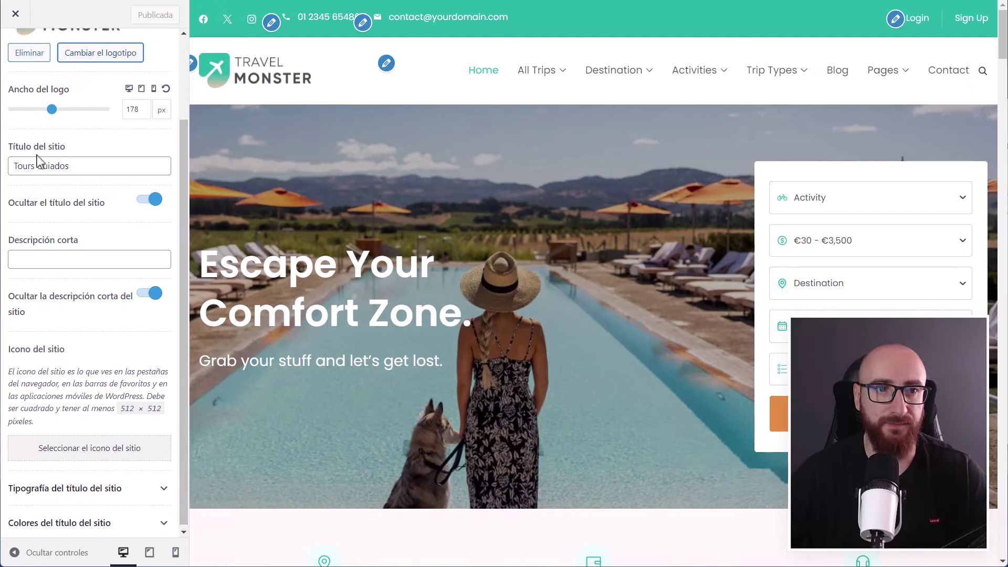
pyautogui.click(11, 58)
pyautogui.scroll(-2, 56, 428)
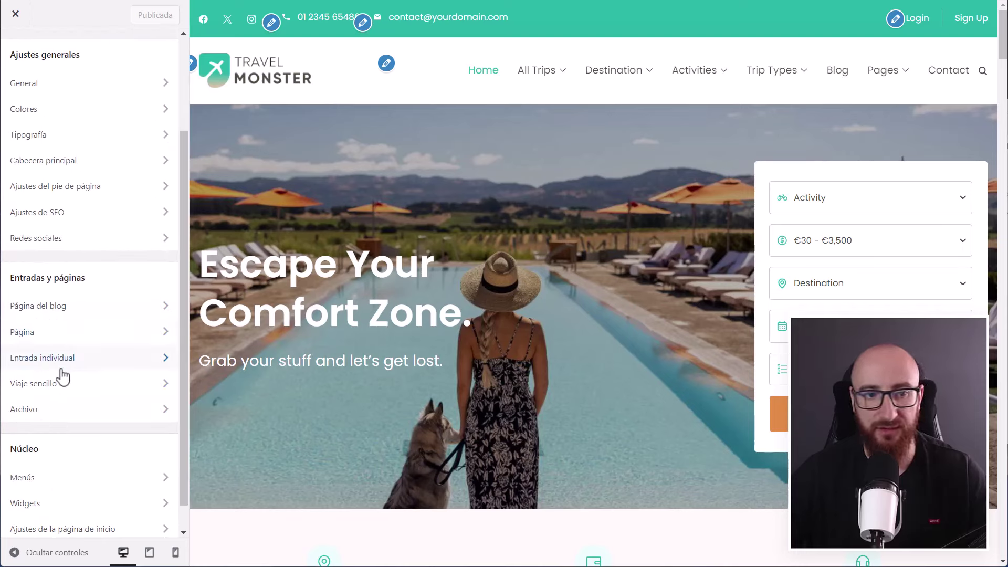
pyautogui.scroll(-1, 64, 432)
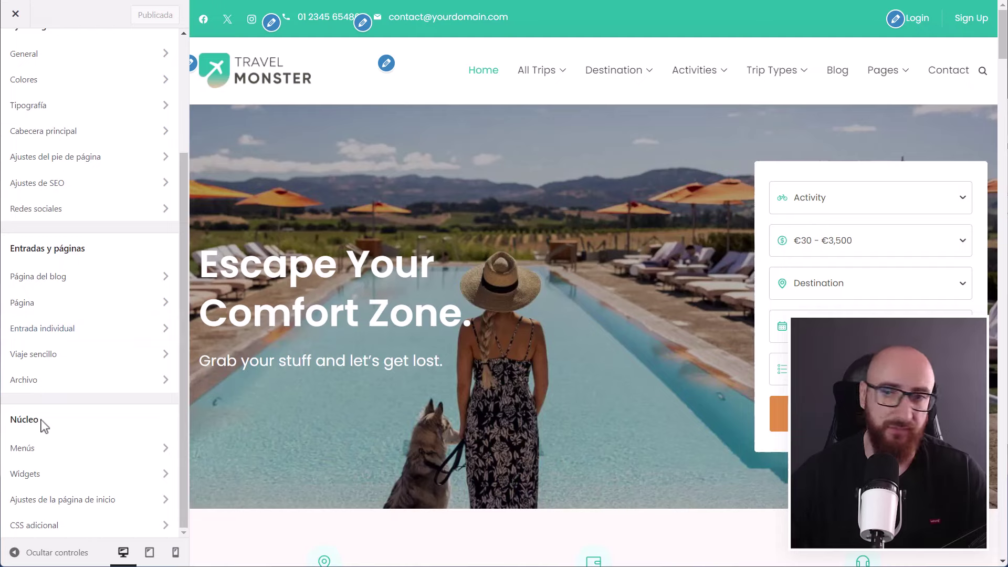
pyautogui.scroll(3, 76, 304)
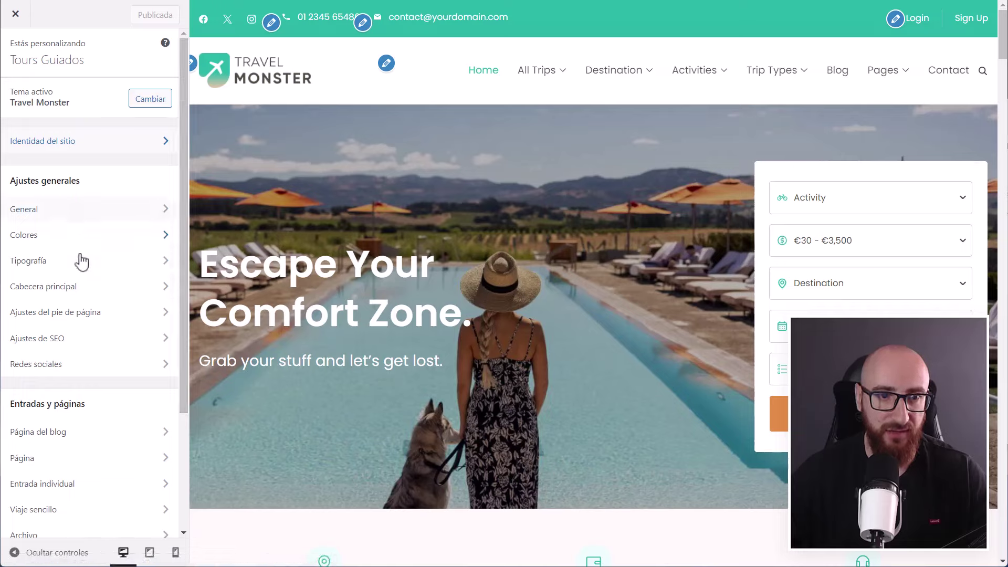
# - In Cabecera principal, switch off Redes sociales in the social media settings and publish
pyautogui.click(100, 288)
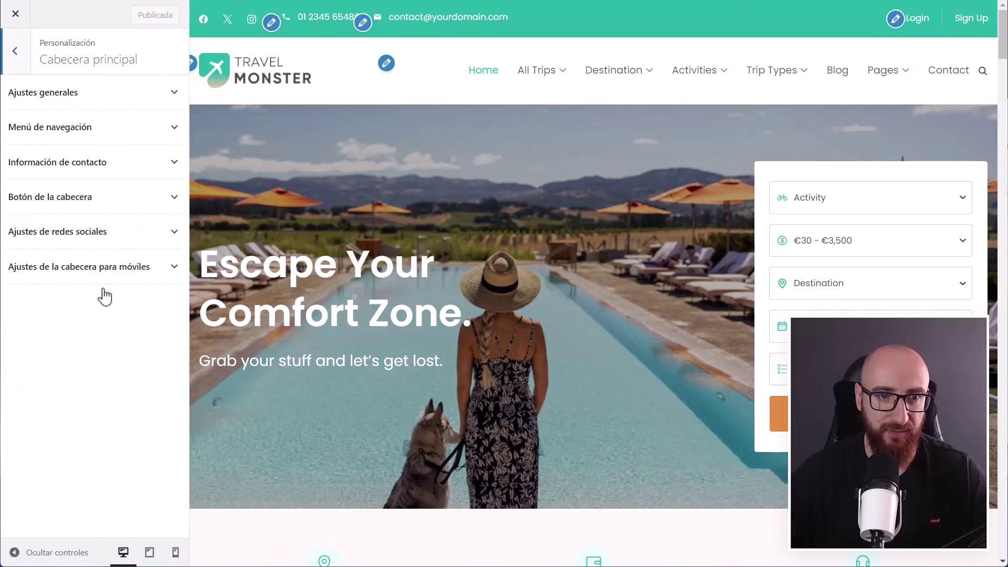
pyautogui.click(171, 172)
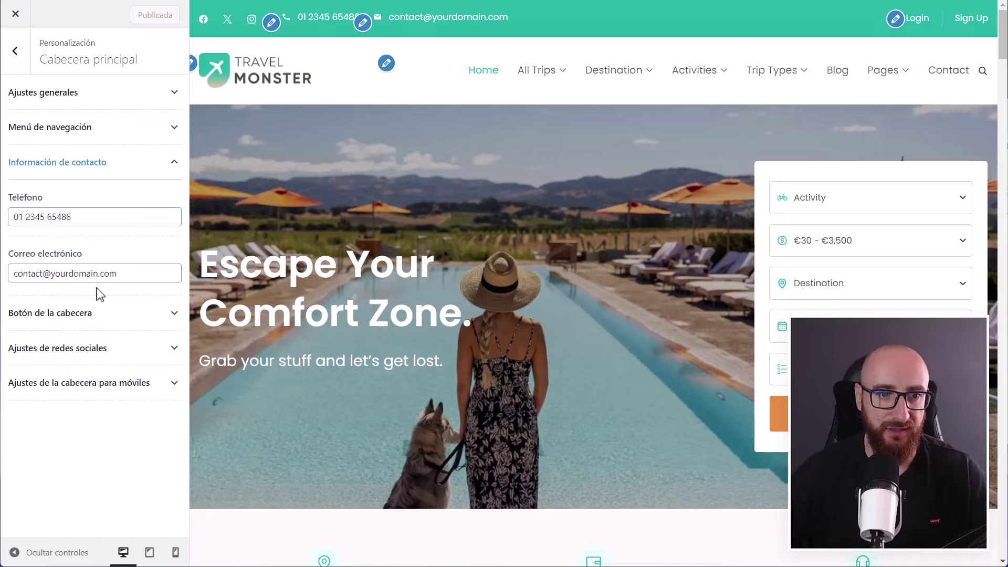
pyautogui.click(165, 349)
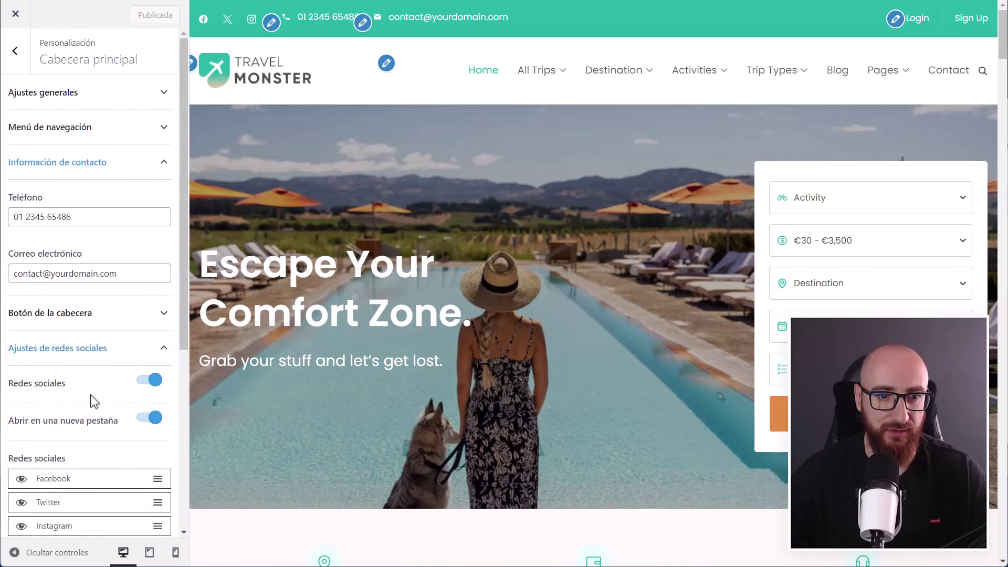
pyautogui.scroll(-2, 149, 339)
pyautogui.click(152, 318)
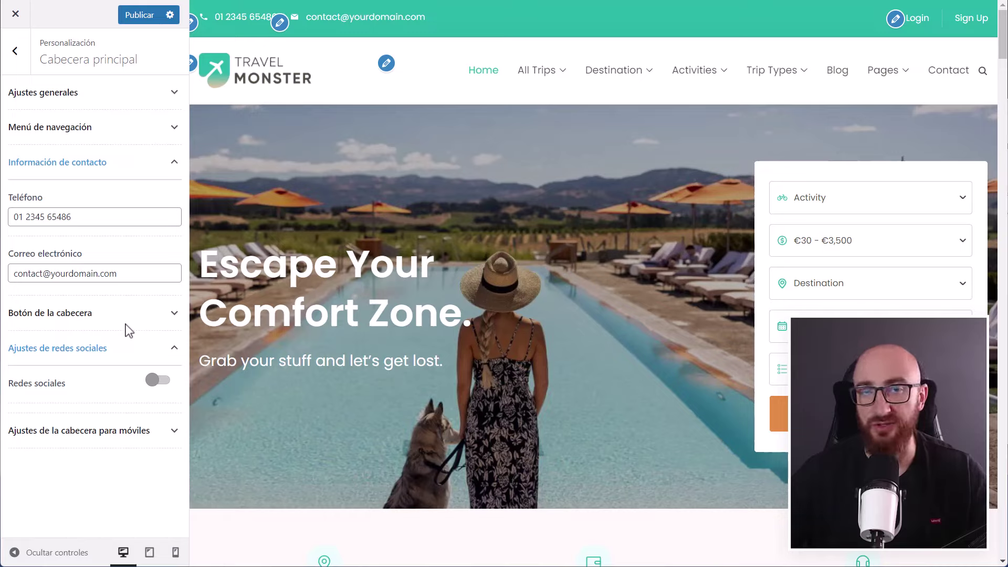
pyautogui.click(136, 17)
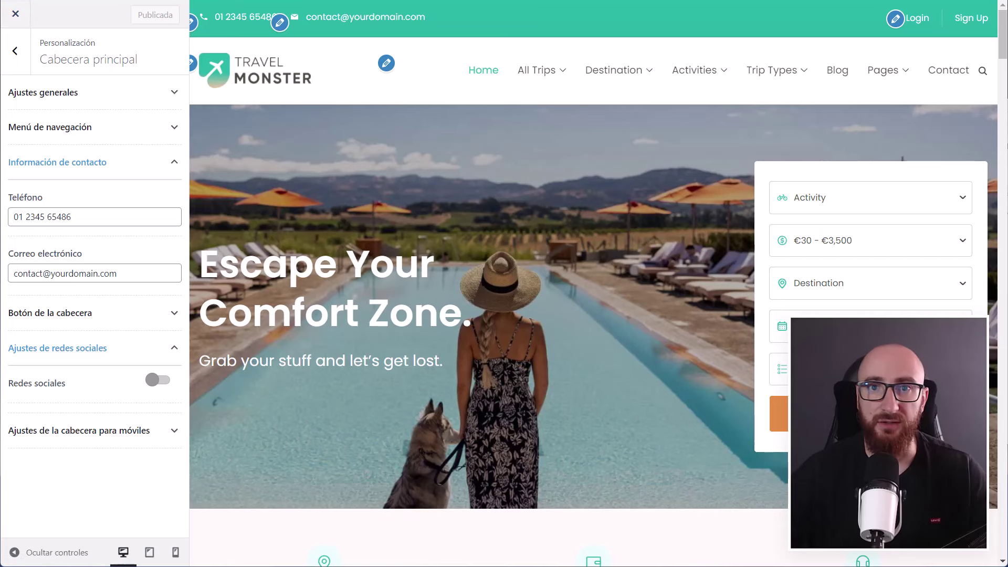
# - Scroll through the live homepage and back up to the hero with its Tipo de bici search form
pyautogui.scroll(-5, 383, 333)
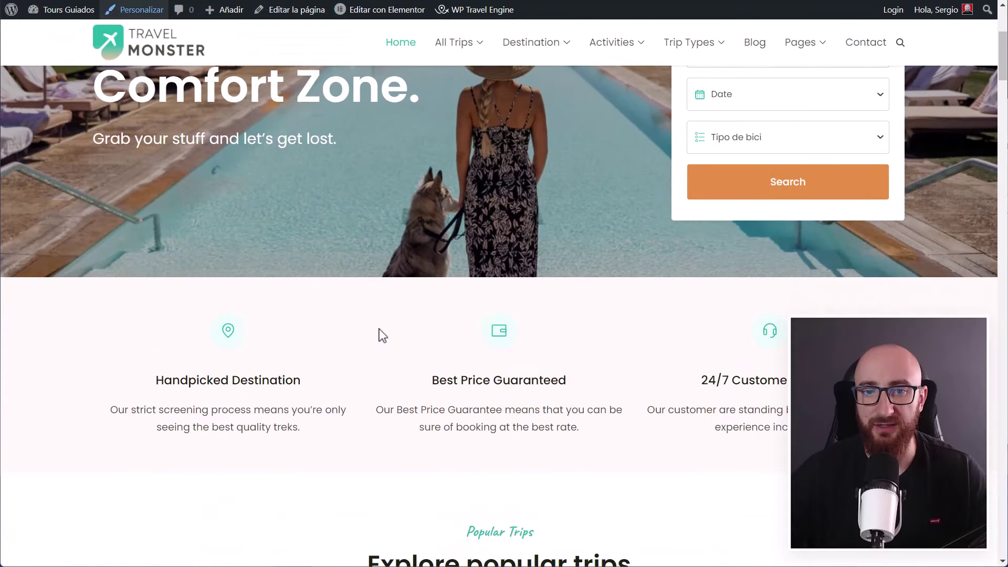
pyautogui.scroll(5, 361, 299)
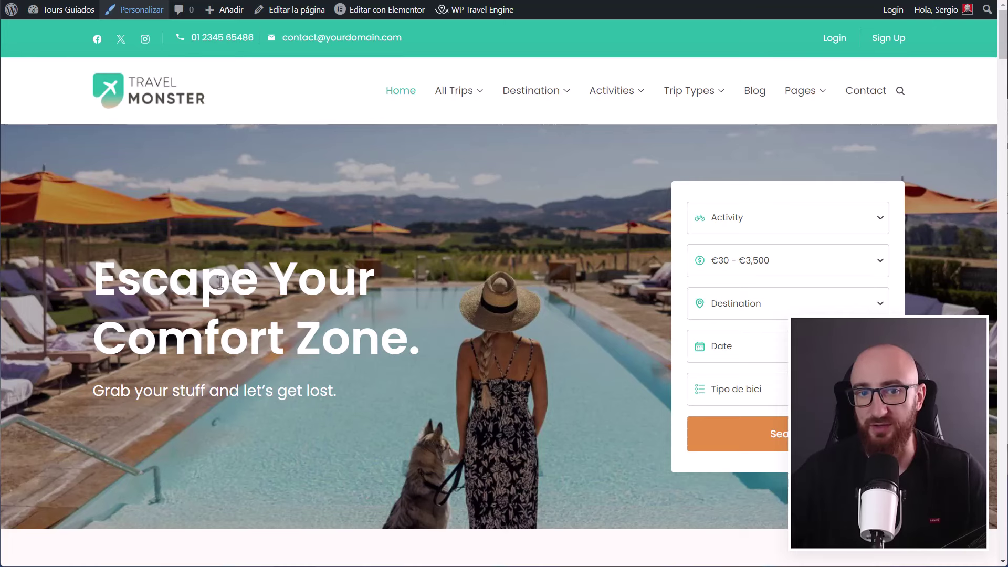
pyautogui.scroll(-5, 174, 366)
pyautogui.scroll(-10, 283, 313)
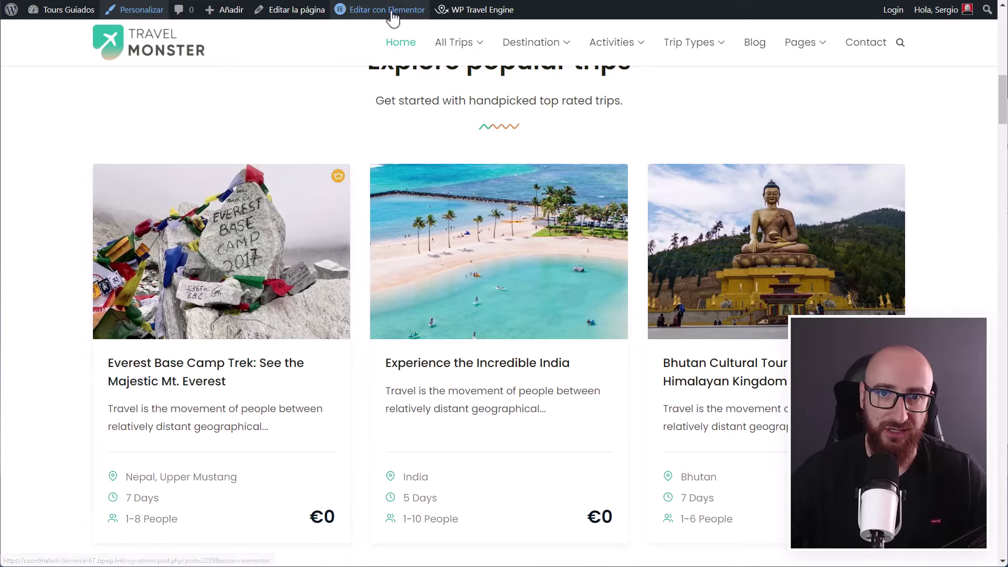
pyautogui.moveTo(456, 43)
pyautogui.scroll(10, 646, 315)
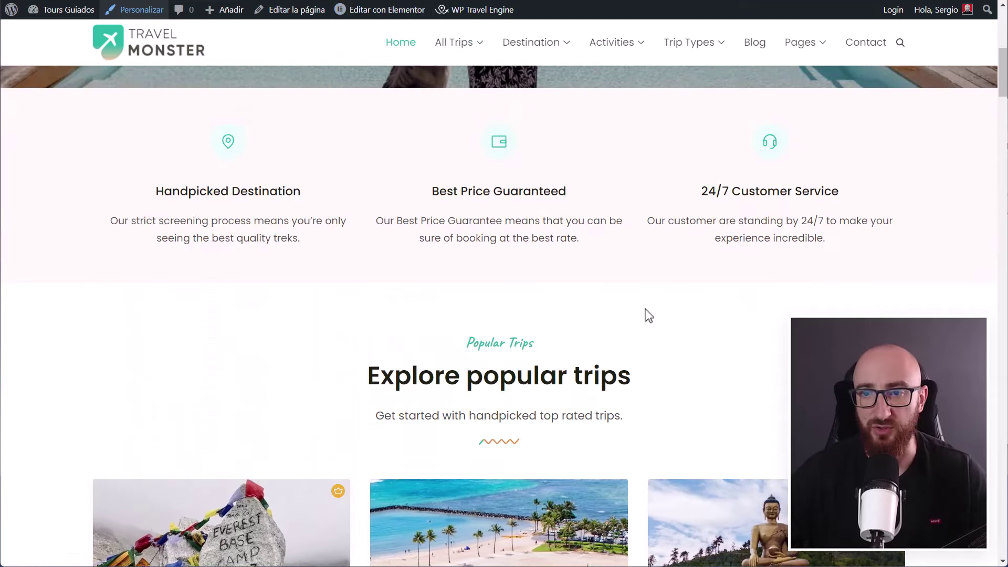
pyautogui.scroll(3, 692, 328)
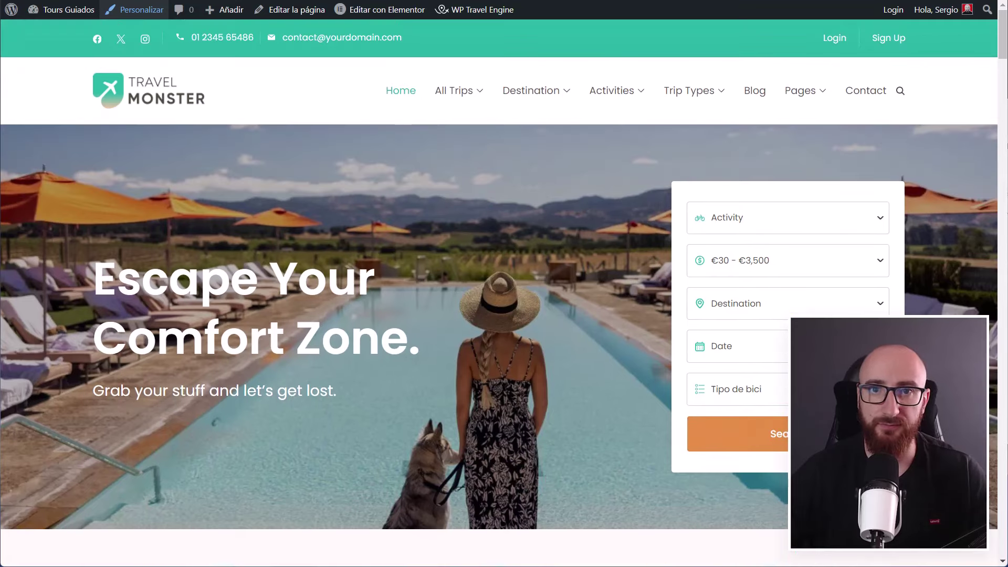
pyautogui.moveTo(362, 12)
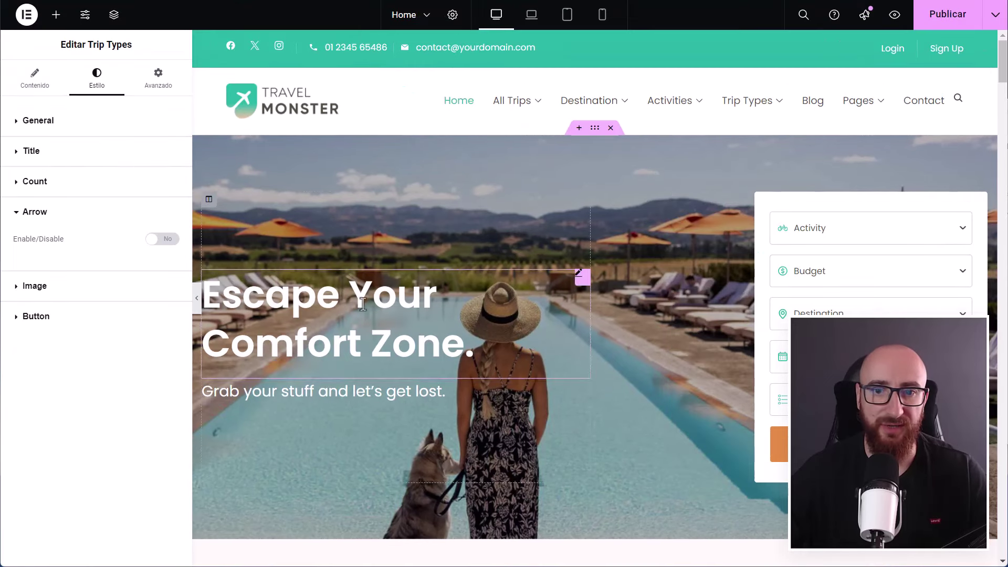
# - Inspect the Best Price Guaranteed feature box's title, description and style settings
pyautogui.scroll(-4, 452, 363)
pyautogui.scroll(-1, 551, 361)
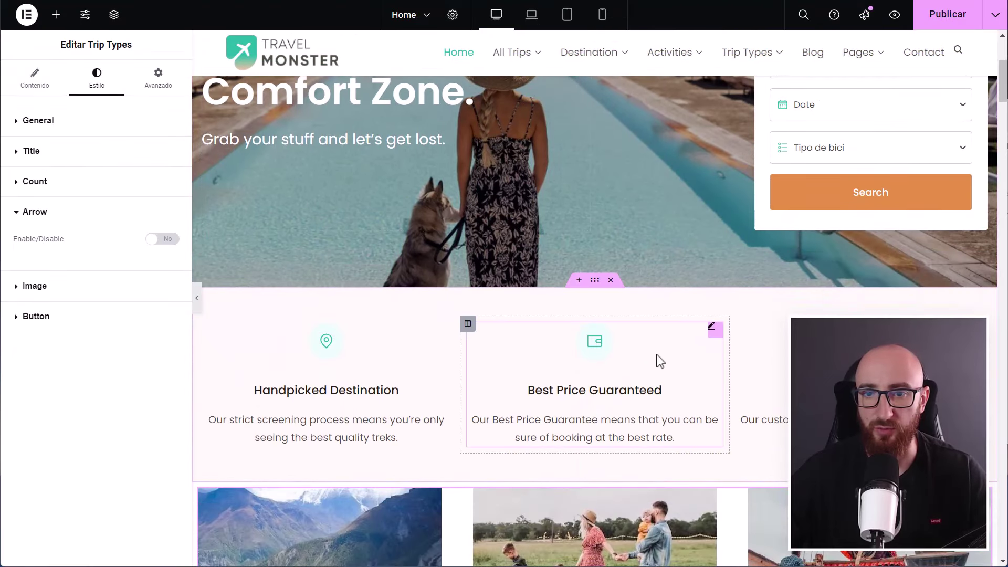
pyautogui.click(601, 398)
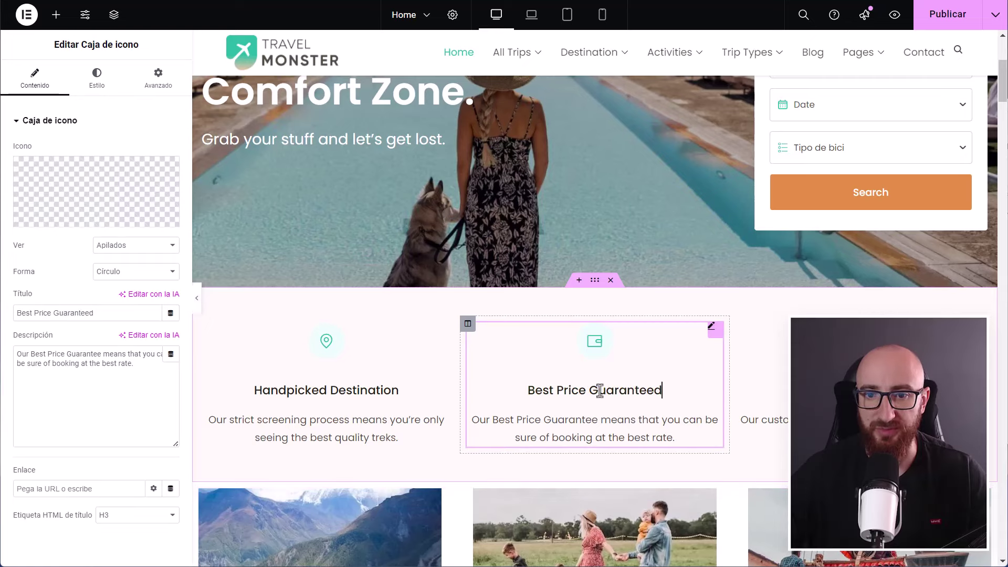
pyautogui.tripleClick(64, 313)
pyautogui.click(69, 359)
pyautogui.click(96, 78)
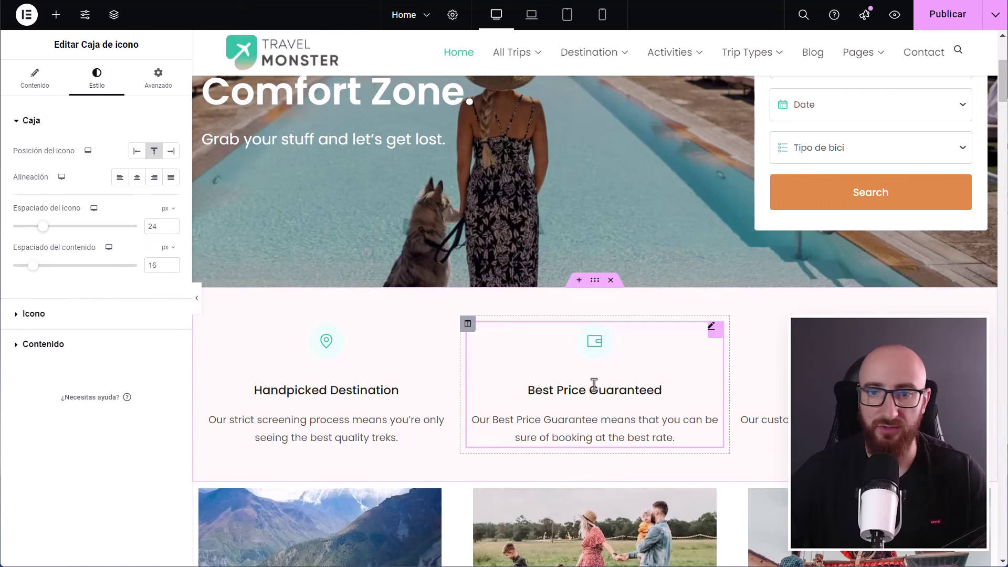
pyautogui.scroll(-5, 488, 314)
pyautogui.scroll(3, 488, 314)
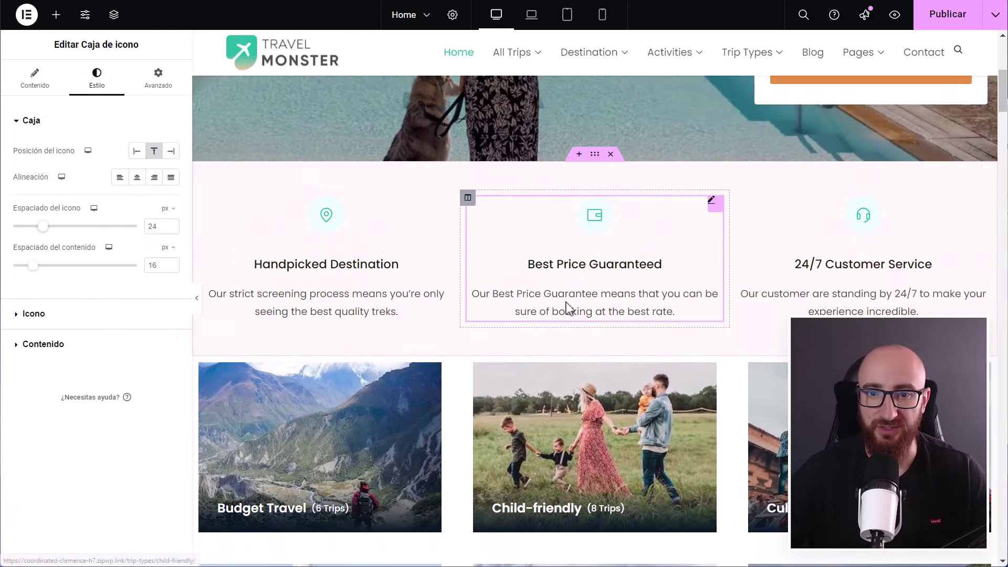
pyautogui.scroll(2, 567, 308)
# - Insert a two-column flexbox container above the feature cards, with Encabezado and Imagen widgets on the left
pyautogui.click(580, 217)
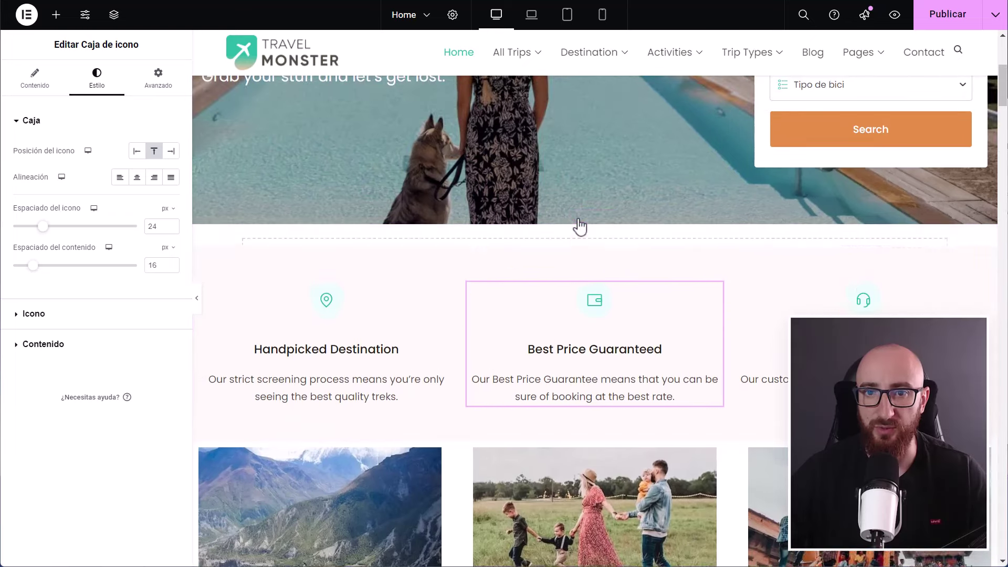
pyautogui.click(549, 284)
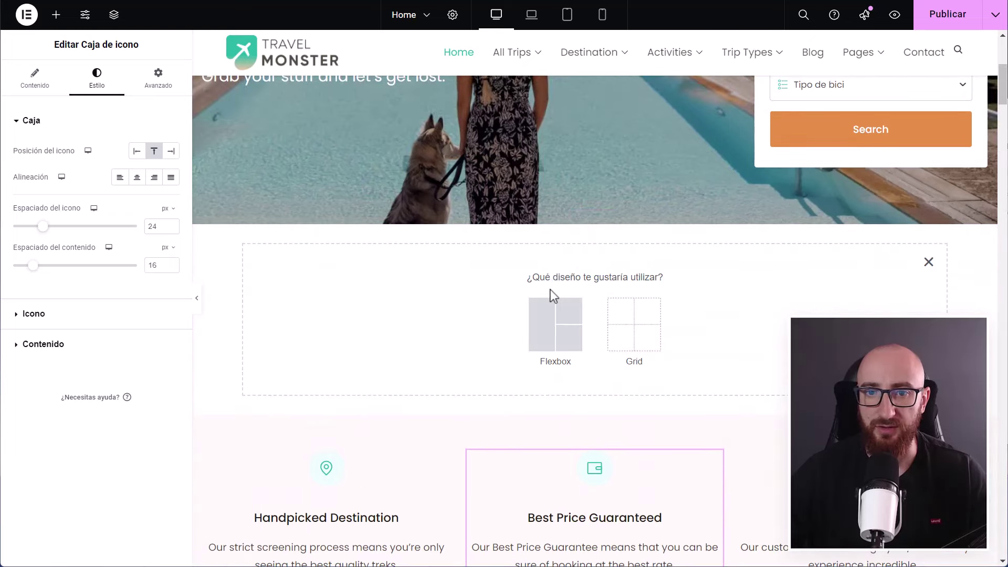
pyautogui.click(558, 323)
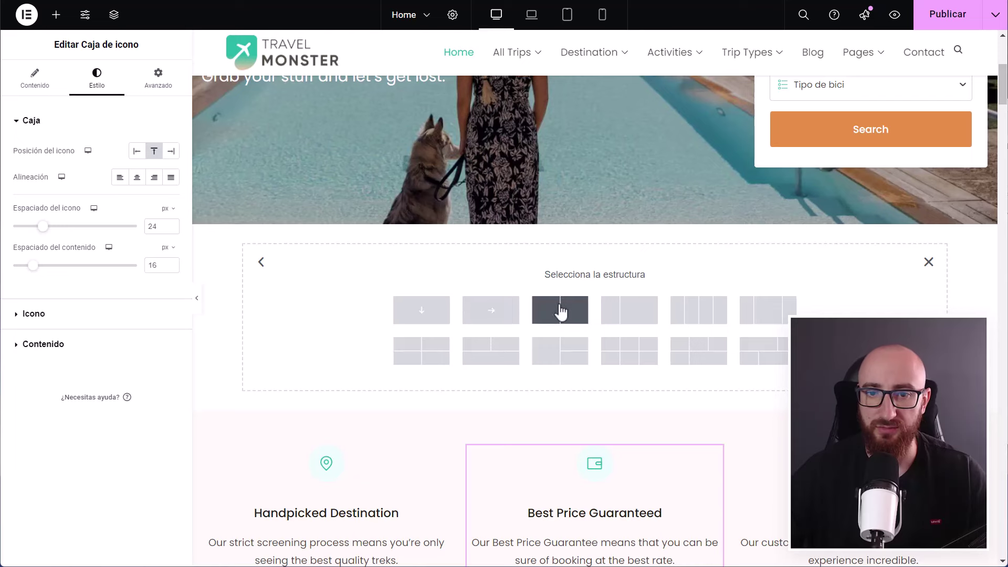
pyautogui.click(559, 315)
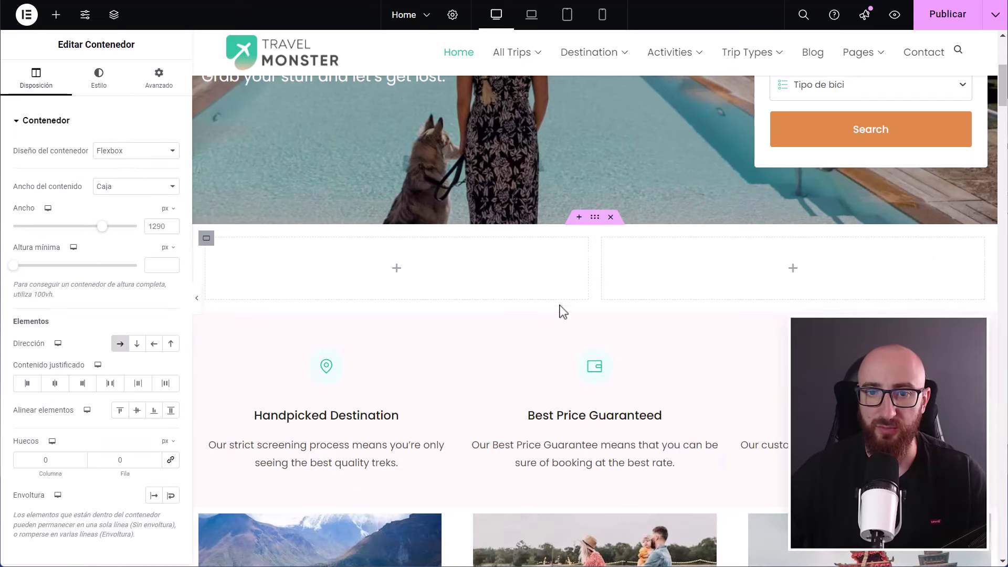
pyautogui.click(56, 15)
pyautogui.moveTo(63, 347); pyautogui.dragTo(409, 287)
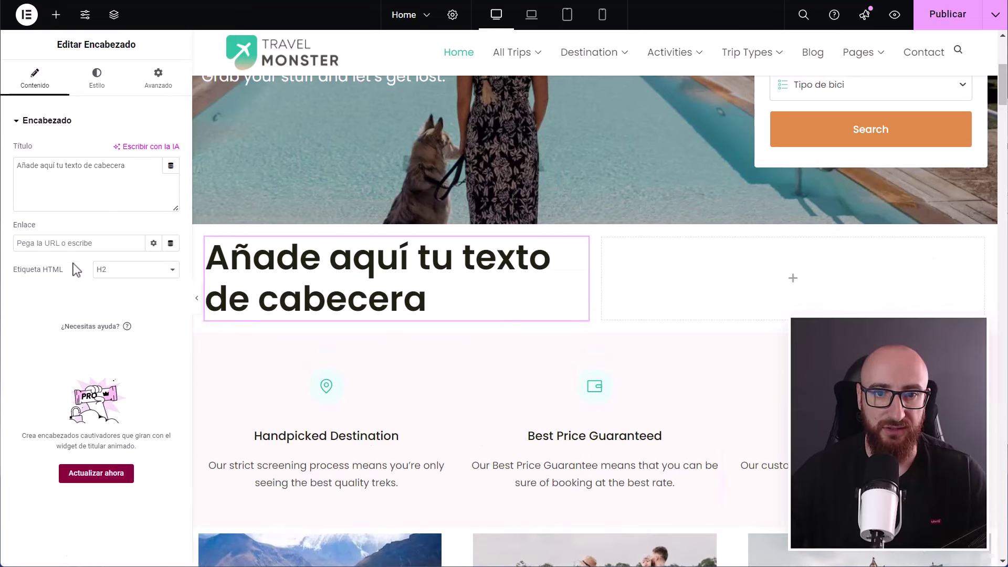
pyautogui.click(56, 15)
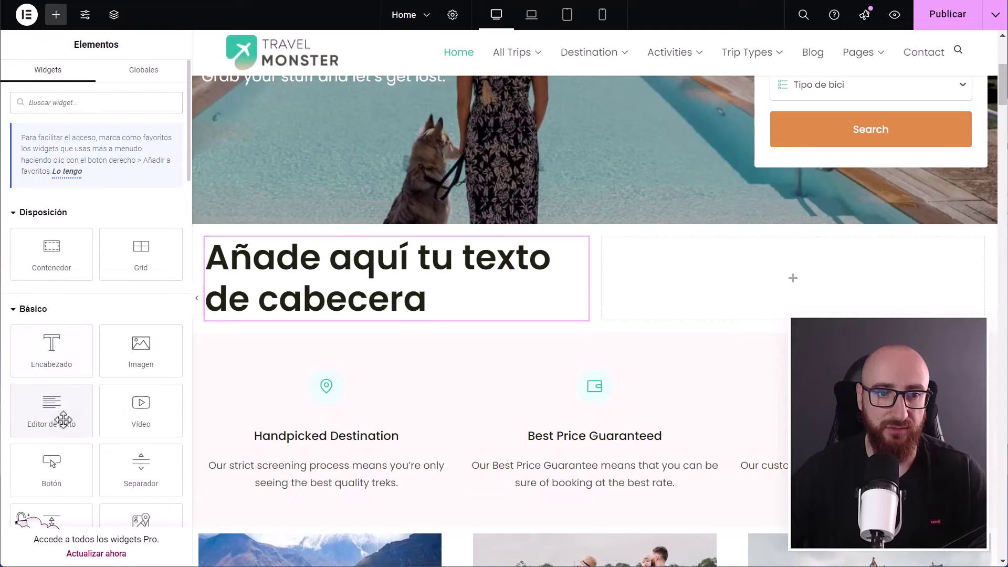
pyautogui.moveTo(141, 284); pyautogui.dragTo(390, 292)
pyautogui.scroll(-3, 399, 337)
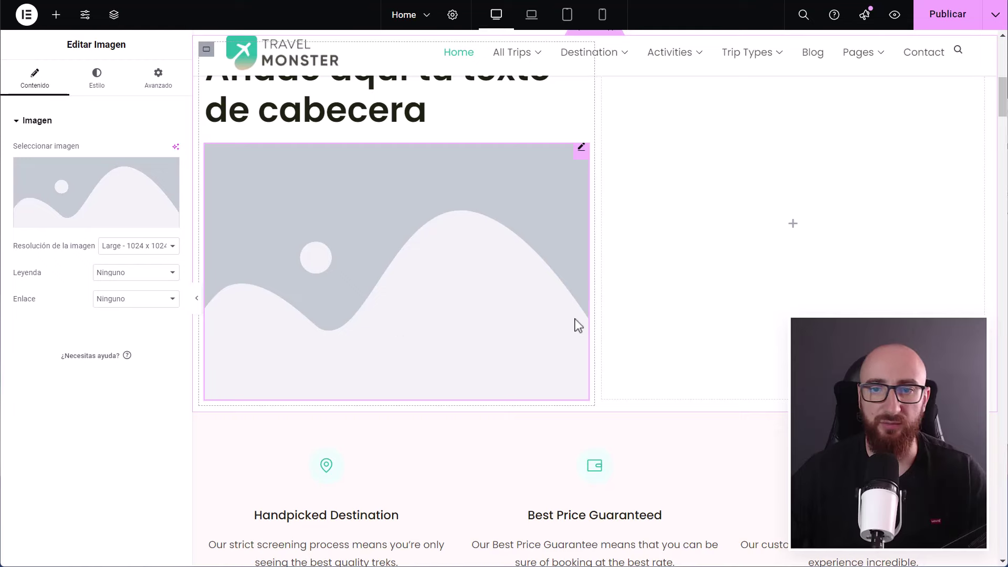
pyautogui.scroll(3, 579, 325)
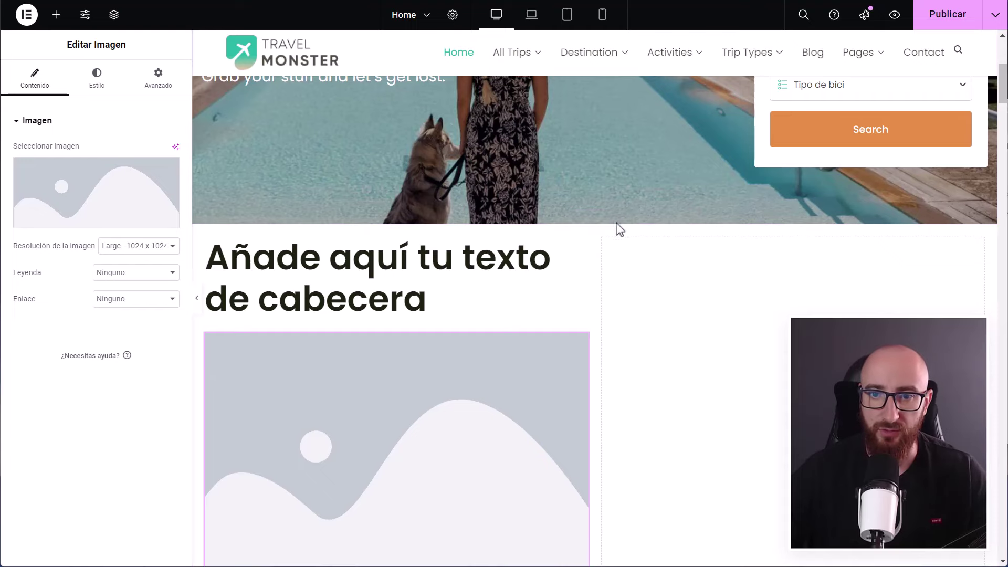
# - Delete the two-column test section, add an empty section above the feature cards, and open the WP Travel Engine template library
pyautogui.click(612, 218)
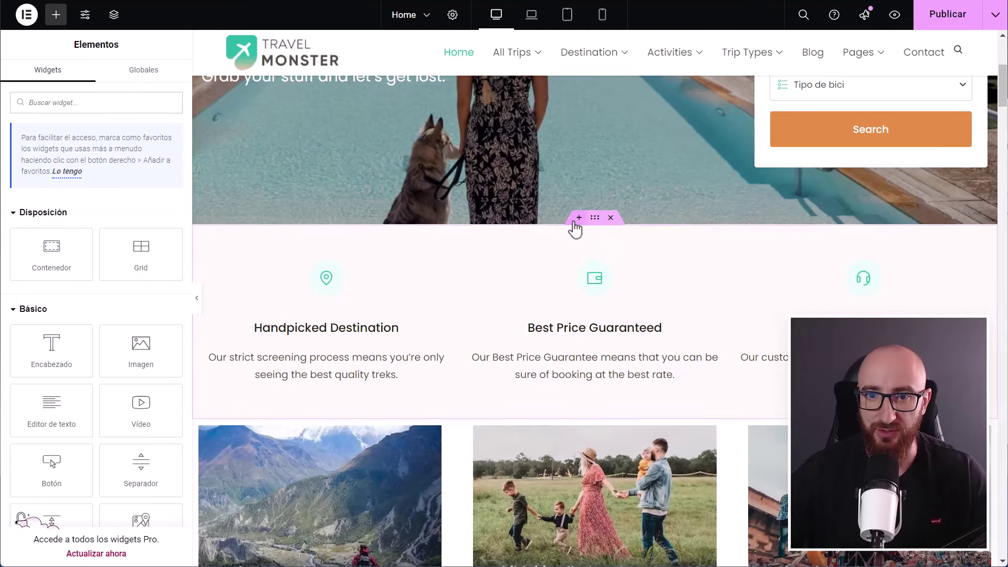
pyautogui.click(579, 218)
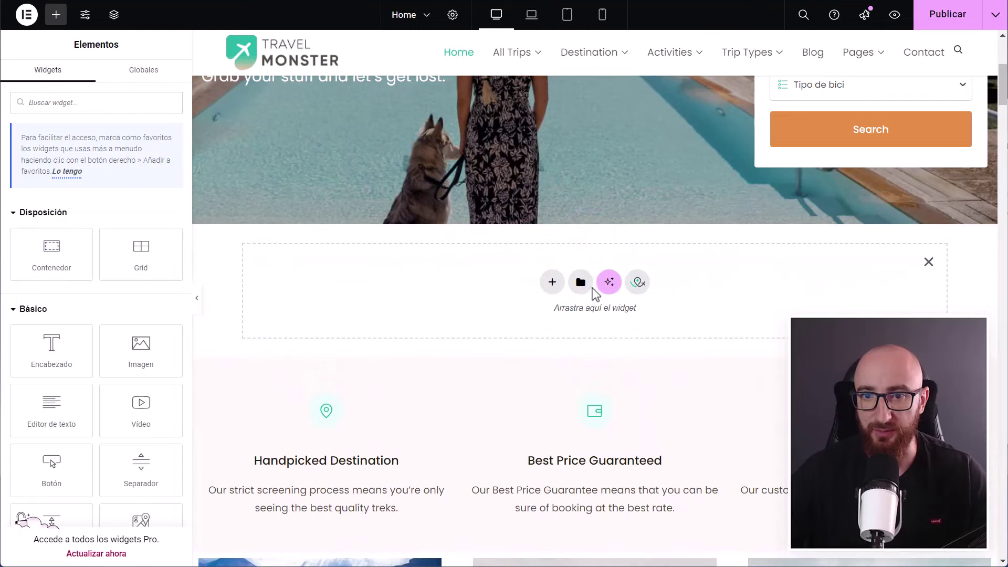
pyautogui.click(638, 284)
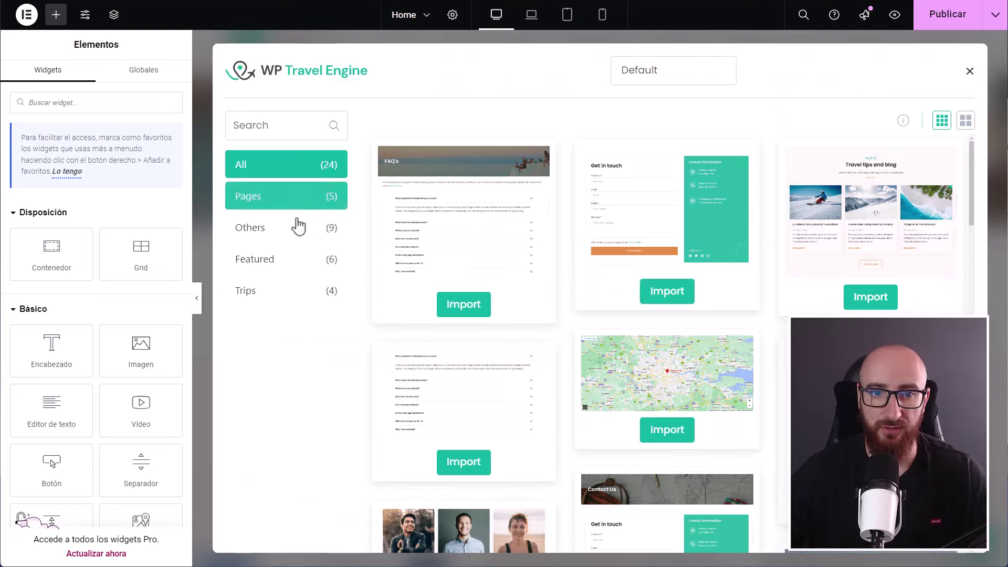
# - Browse the library's Pages and Others templates in two-column view, then close it without importing
pyautogui.scroll(-4, 577, 250)
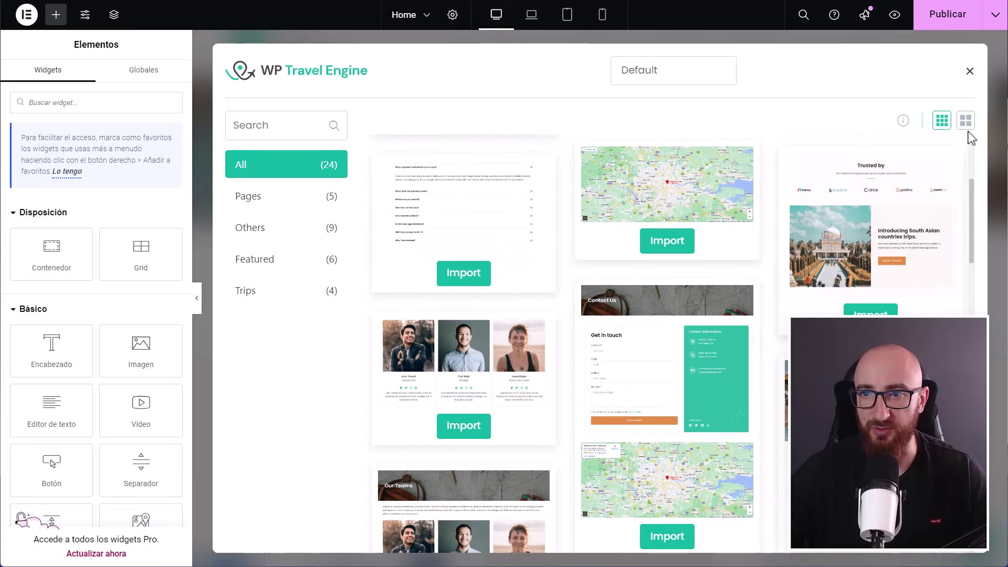
pyautogui.click(966, 128)
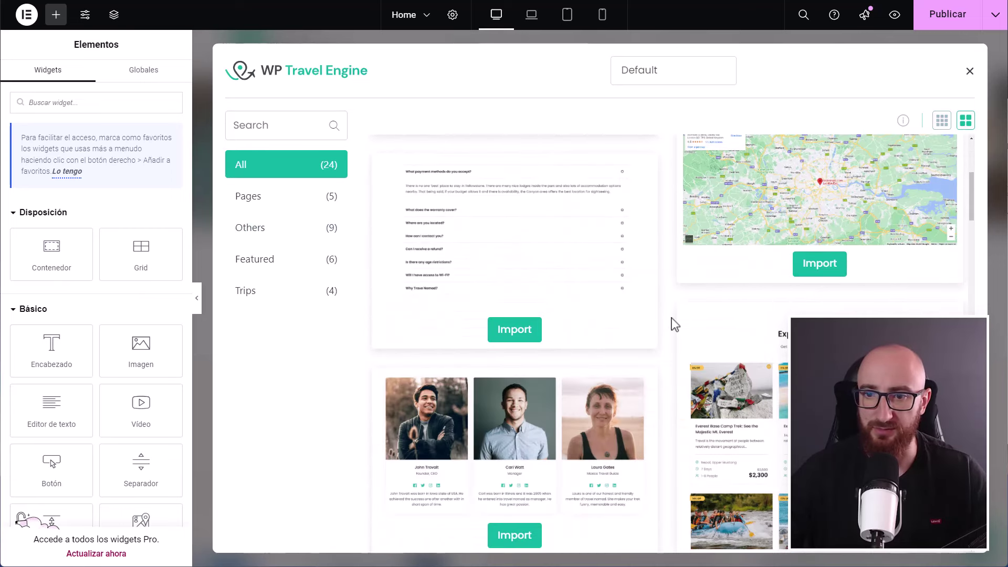
pyautogui.scroll(-10, 674, 324)
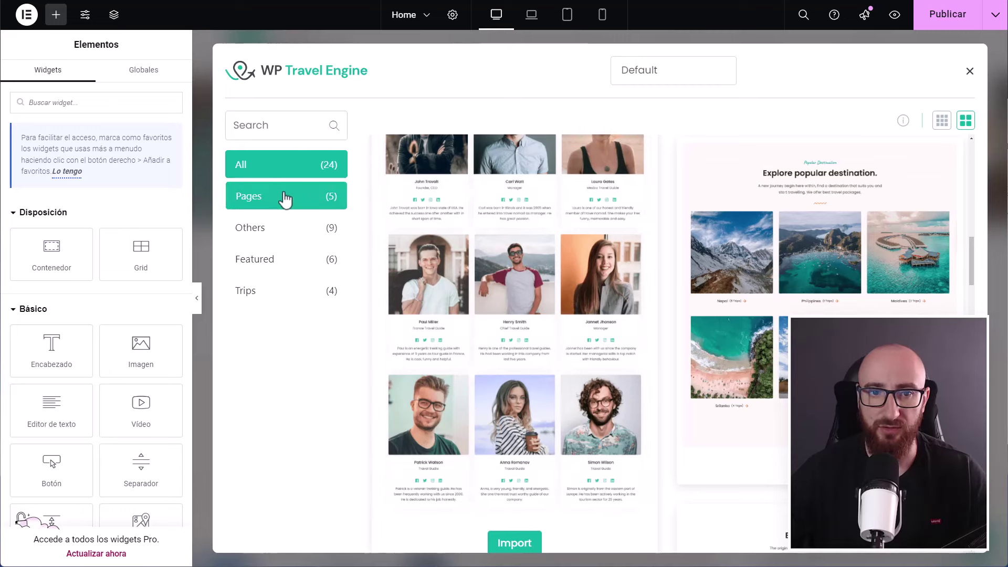
pyautogui.click(286, 198)
pyautogui.click(288, 233)
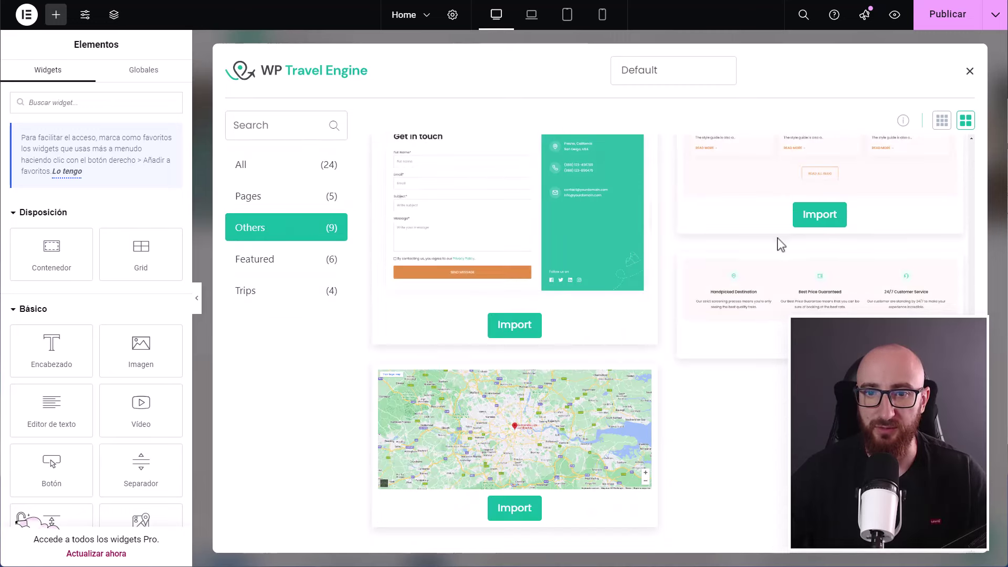
pyautogui.scroll(8, 781, 245)
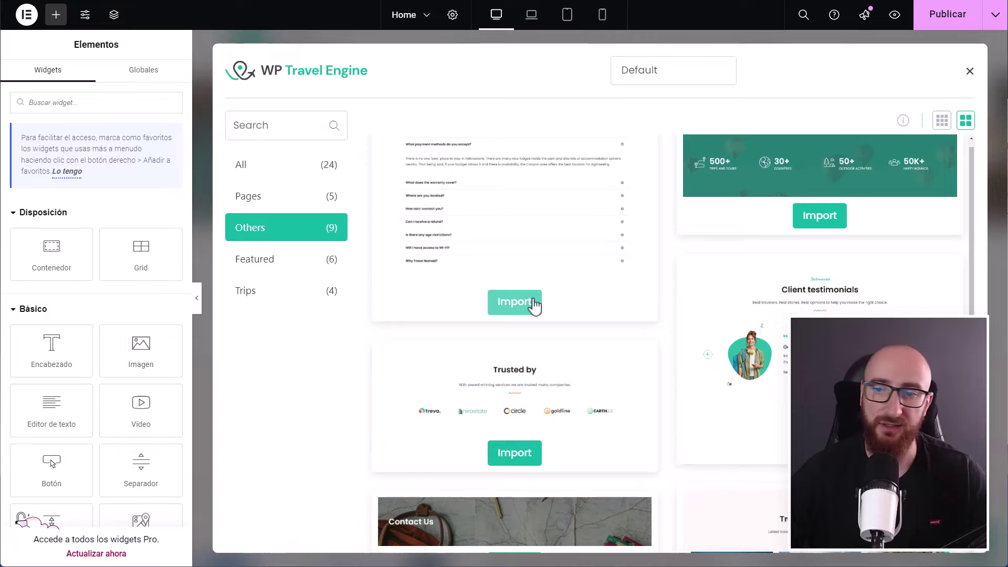
pyautogui.click(969, 73)
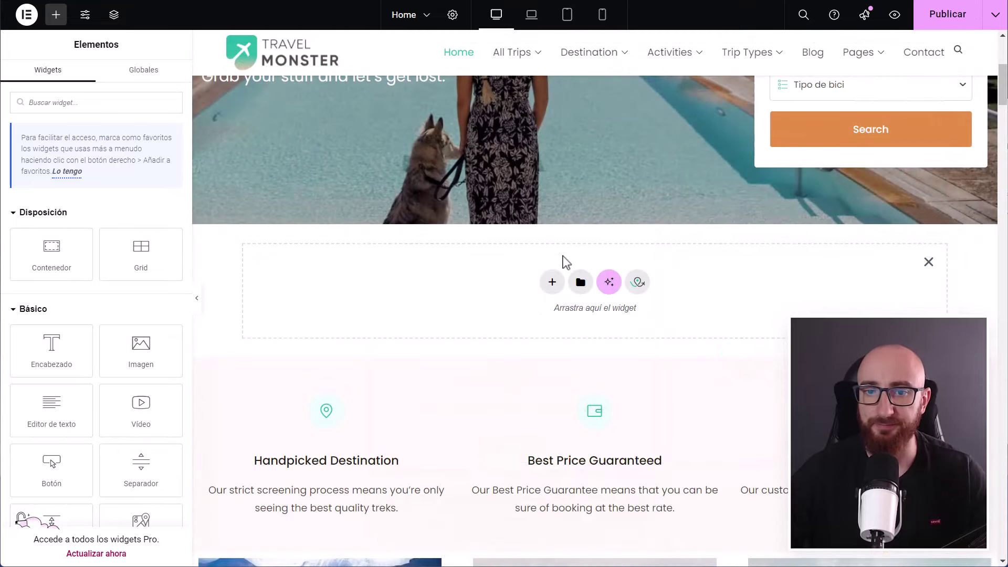
pyautogui.scroll(-5, 543, 279)
# - Make the empty section a single full-width flexbox container
pyautogui.scroll(-7, 105, 325)
pyautogui.scroll(-7, 55, 344)
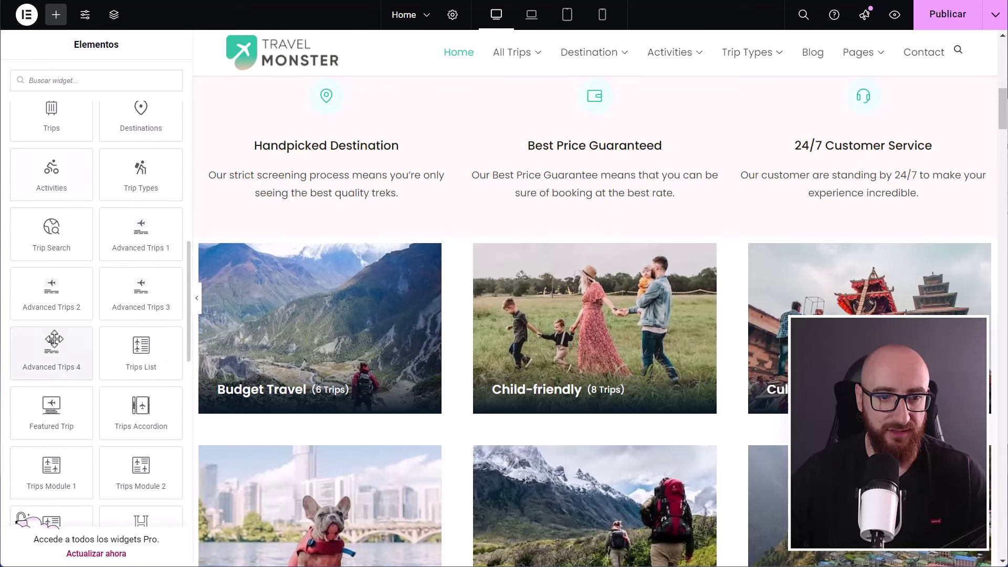
pyautogui.scroll(3, 79, 269)
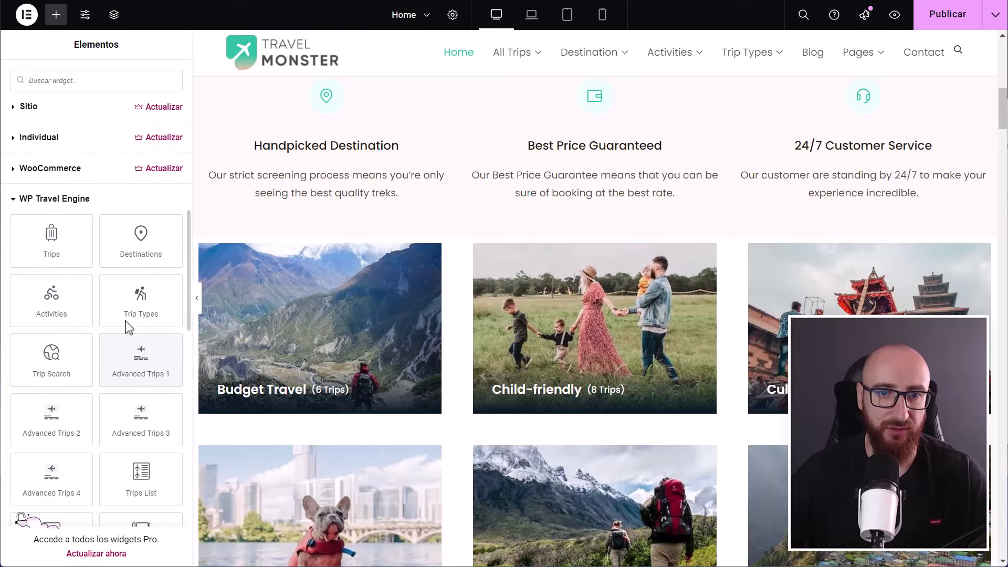
pyautogui.scroll(5, 547, 265)
pyautogui.click(552, 284)
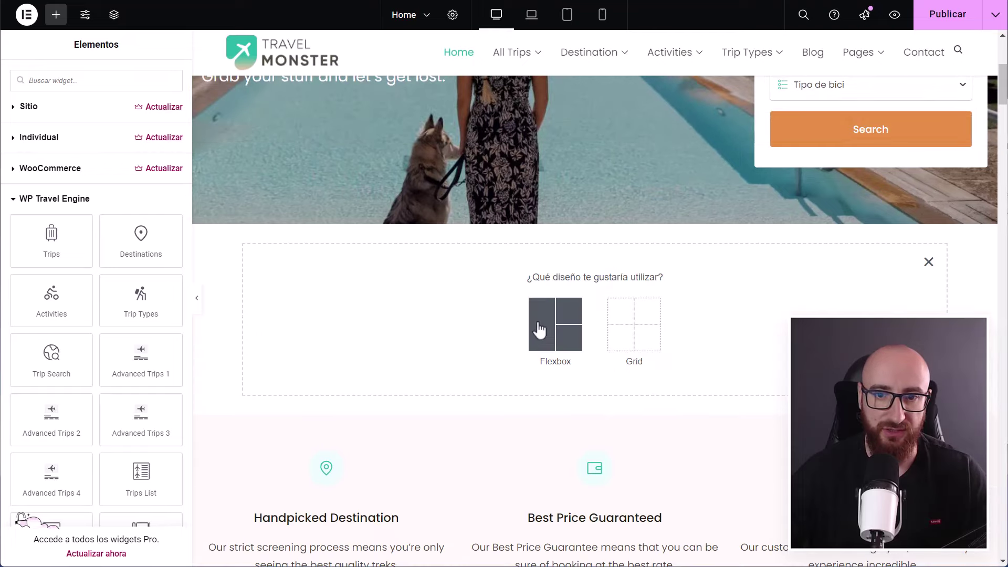
pyautogui.click(551, 325)
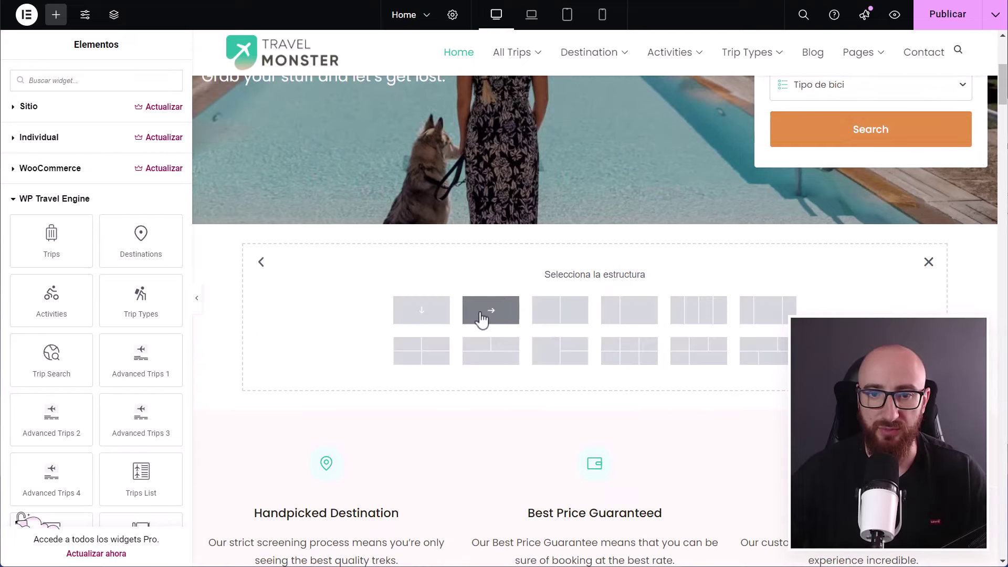
pyautogui.click(425, 315)
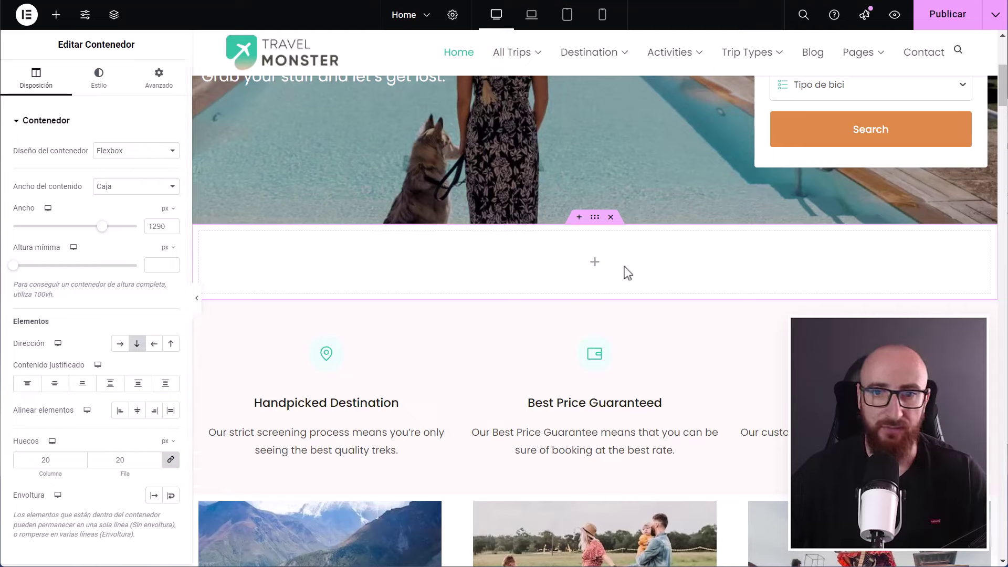
# - Drag the WP Travel Engine Trip Types widget into the empty container
pyautogui.click(598, 264)
pyautogui.scroll(-10, 101, 367)
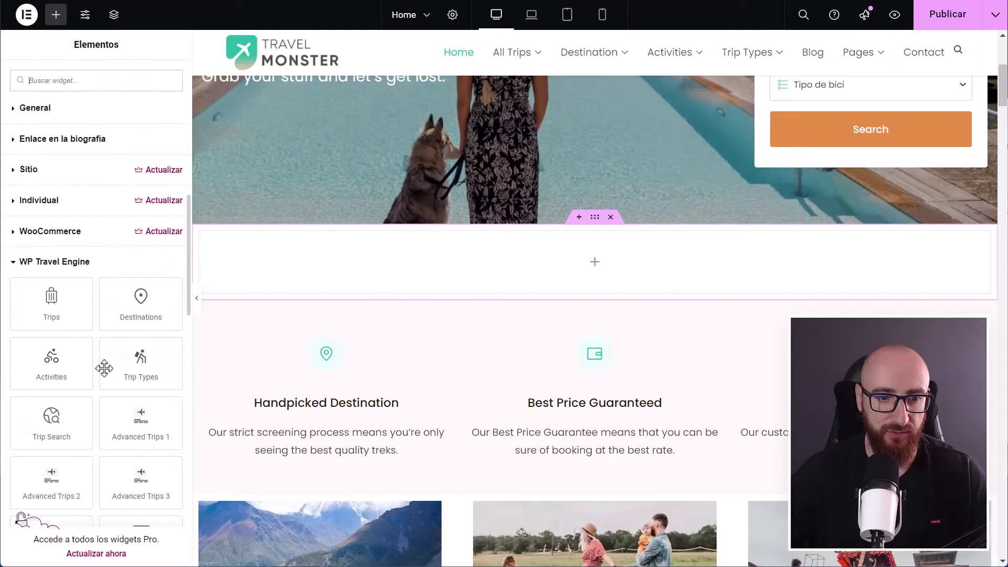
pyautogui.scroll(-3, 74, 319)
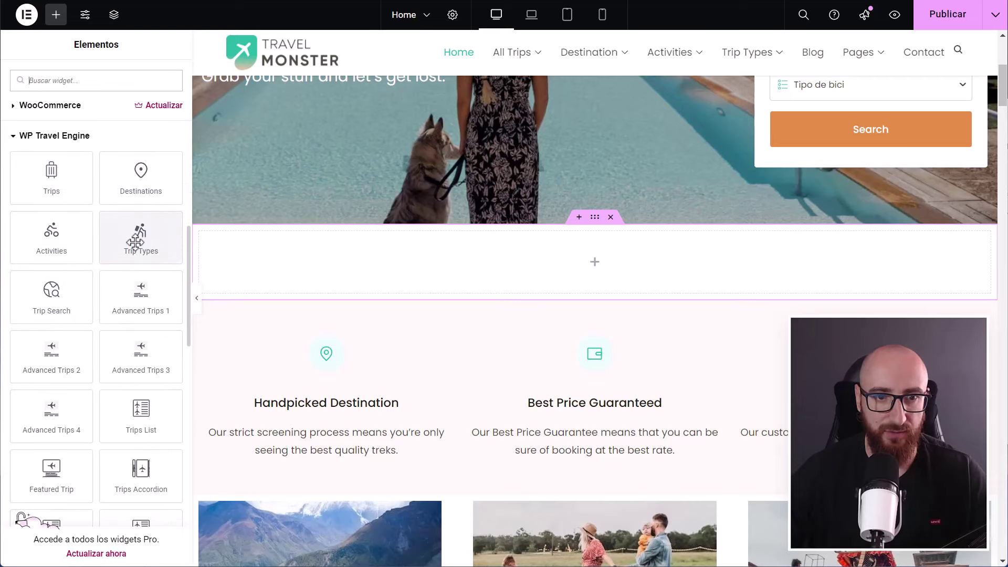
pyautogui.moveTo(135, 243); pyautogui.dragTo(564, 254)
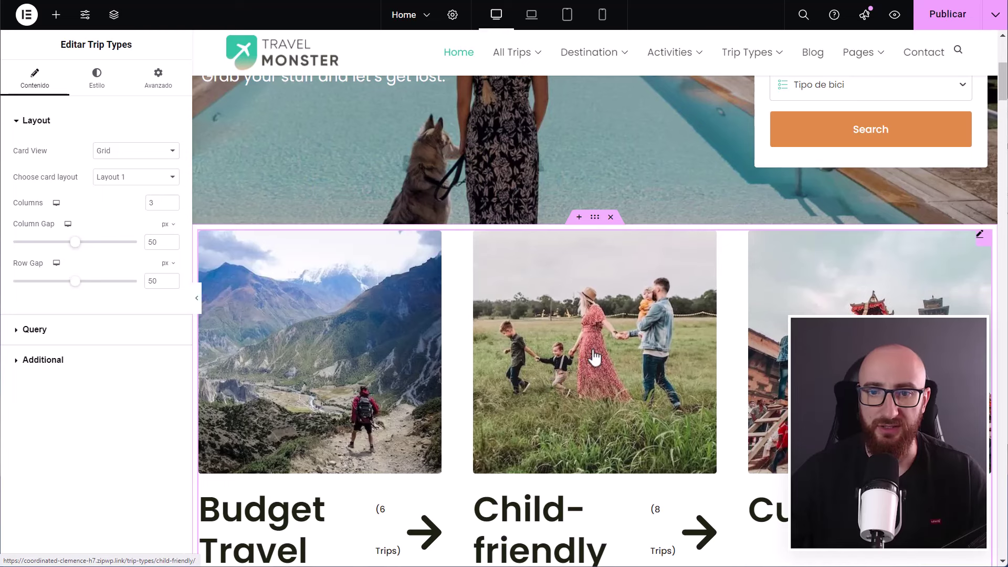
# - Try Layout 3, then set the Trip Types card layout to the Layout 2 overlay style
pyautogui.scroll(-3, 594, 354)
pyautogui.scroll(3, 531, 313)
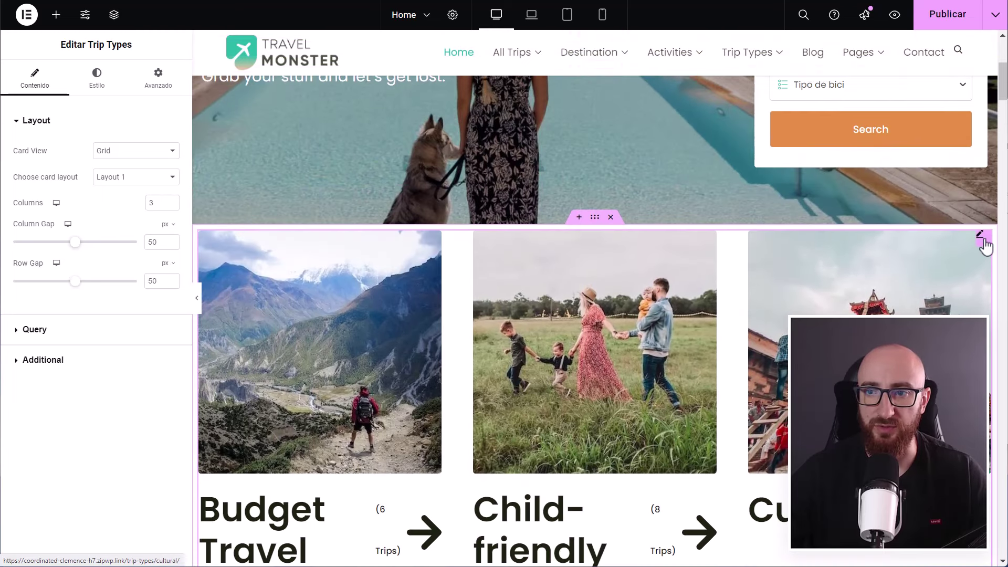
pyautogui.click(137, 181)
pyautogui.click(112, 224)
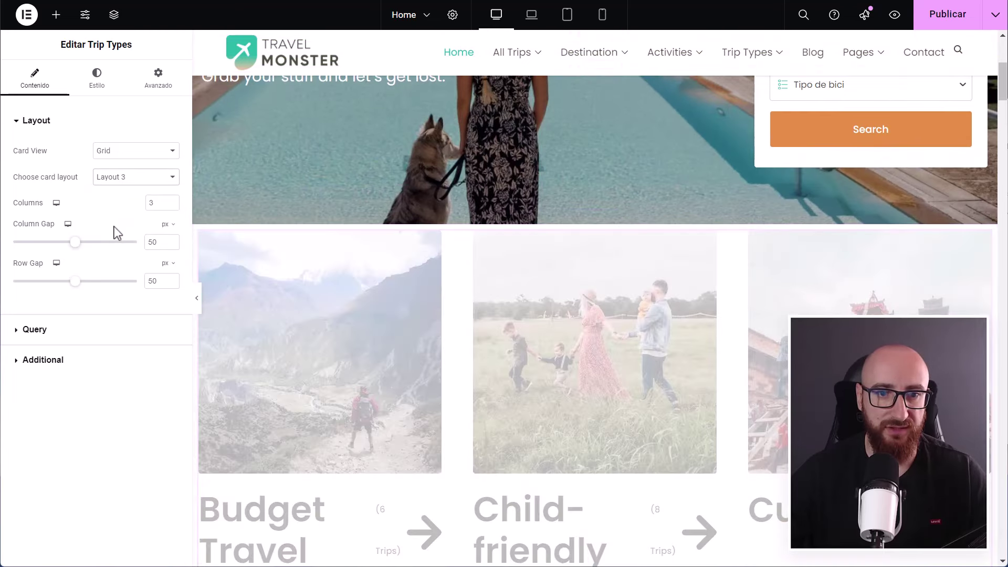
pyautogui.click(141, 178)
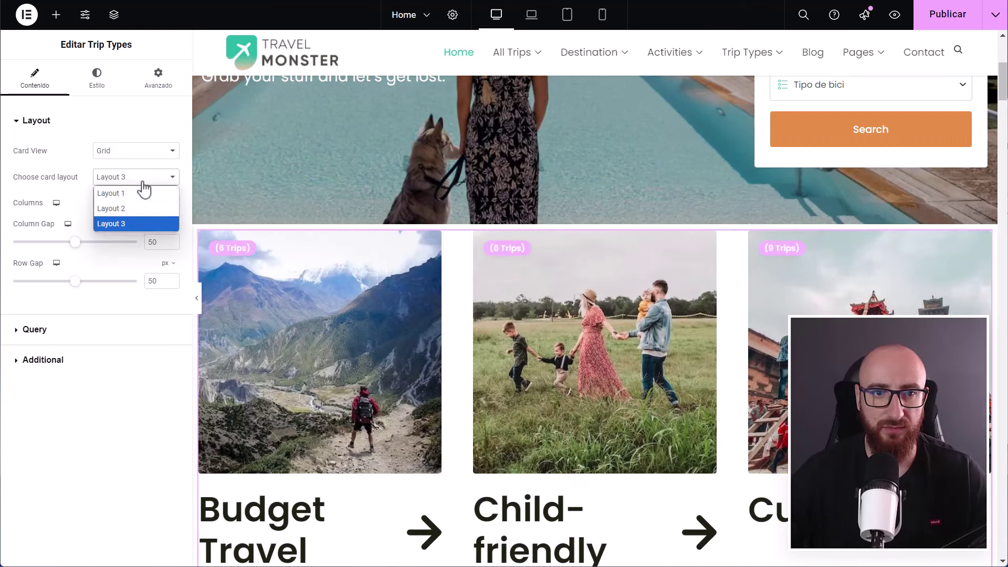
pyautogui.click(131, 208)
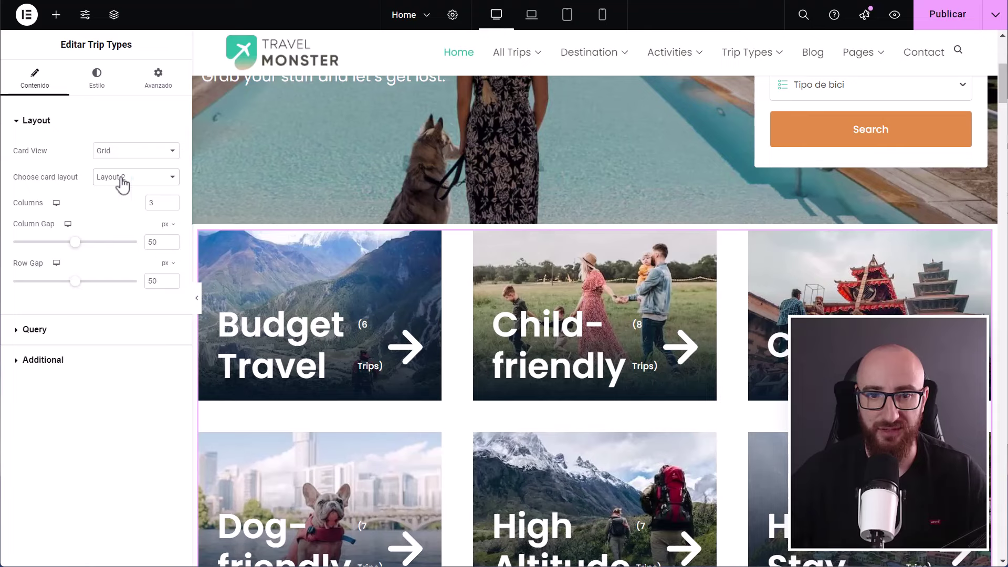
# - Test hand-picking Cultural and High Altitude trip types, then set Show Trip Types by back to Default
pyautogui.click(34, 330)
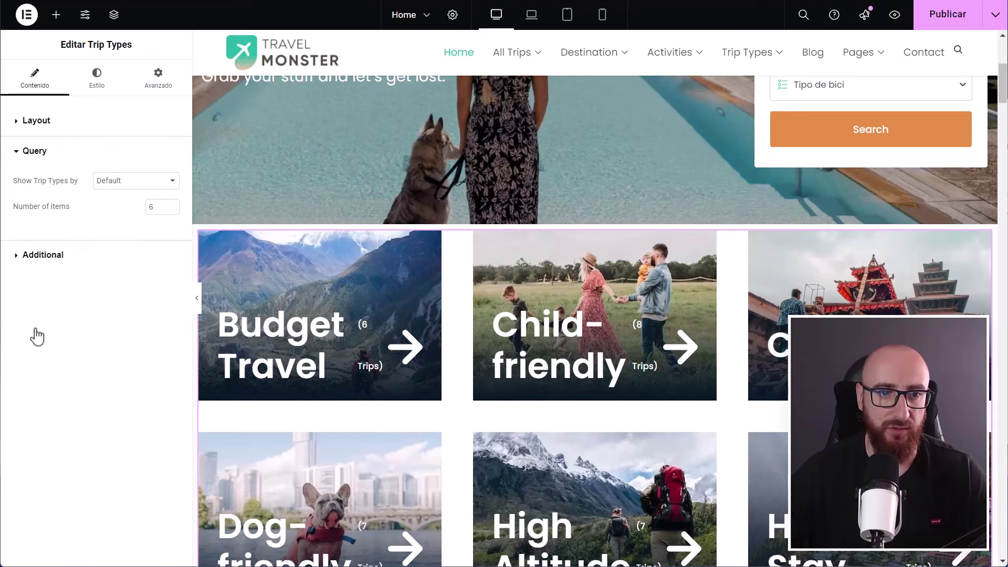
pyautogui.click(171, 183)
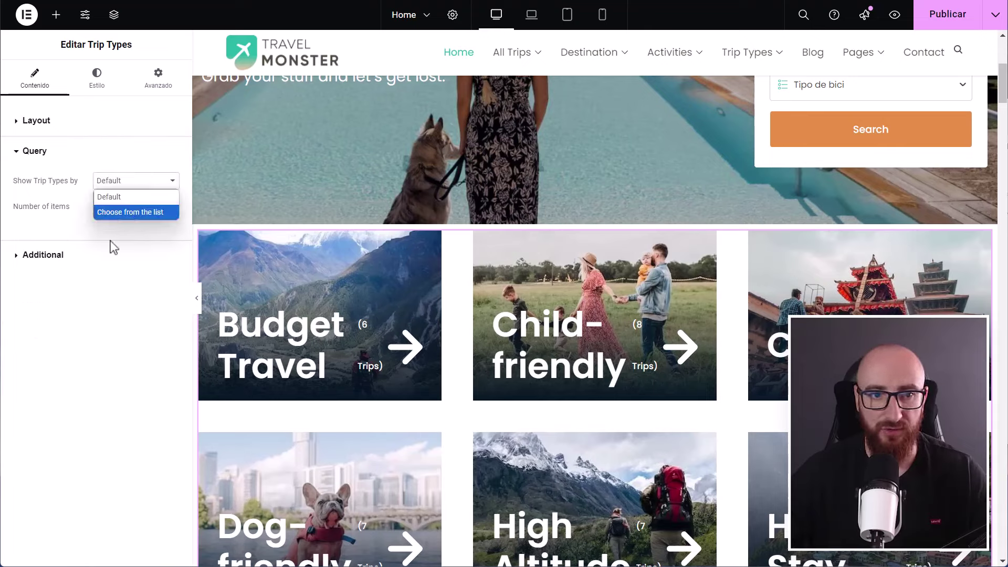
pyautogui.click(143, 212)
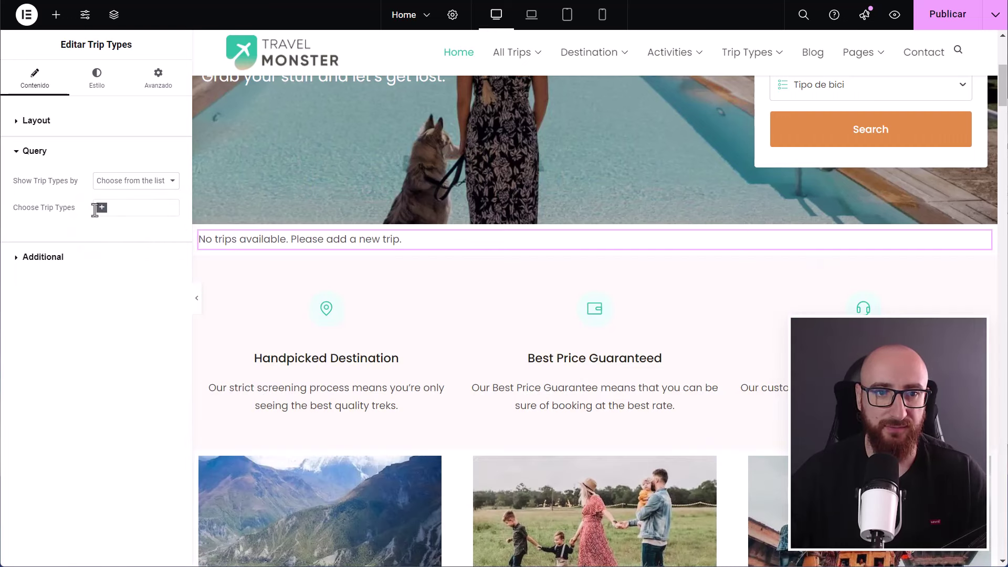
pyautogui.click(104, 210)
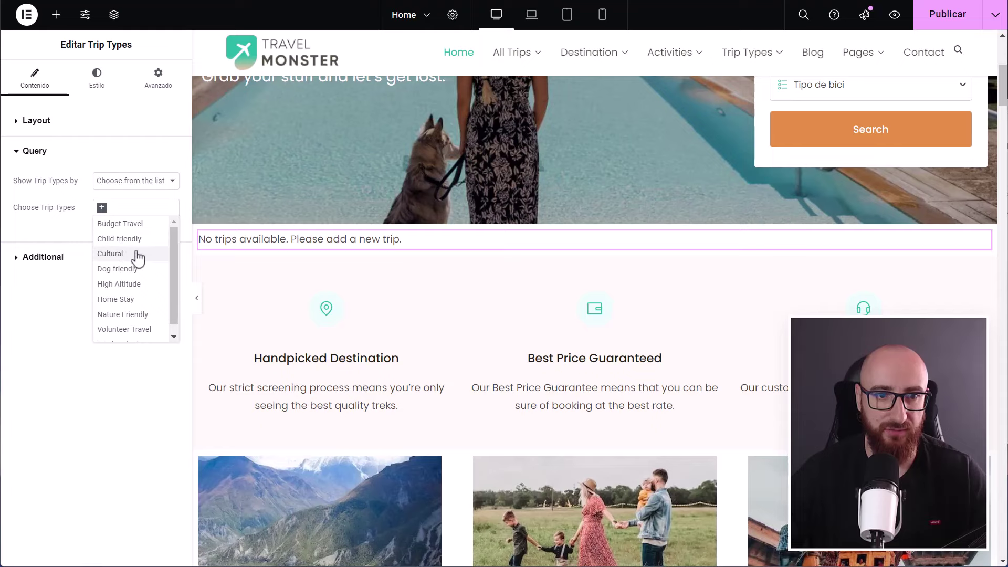
pyautogui.click(113, 255)
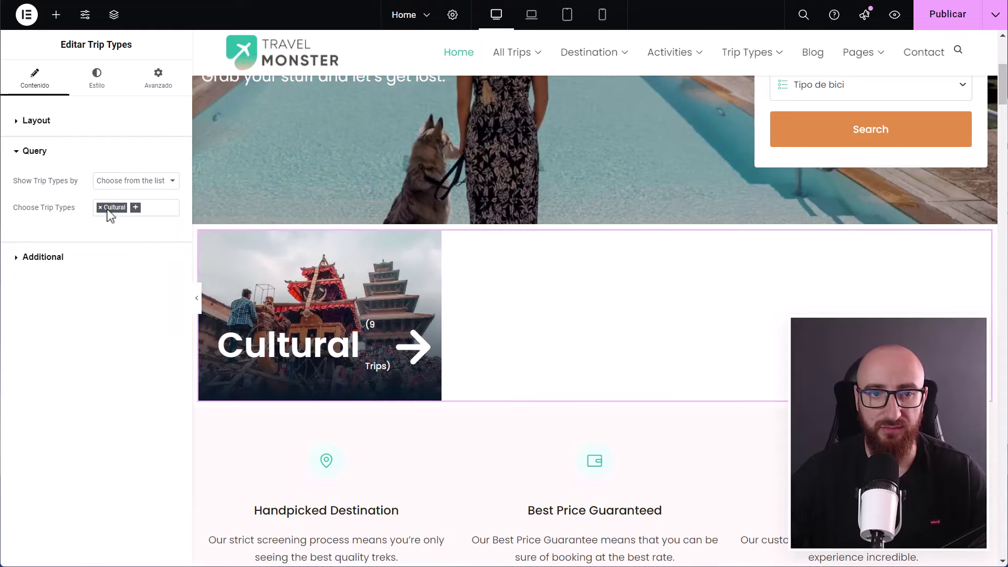
pyautogui.click(100, 208)
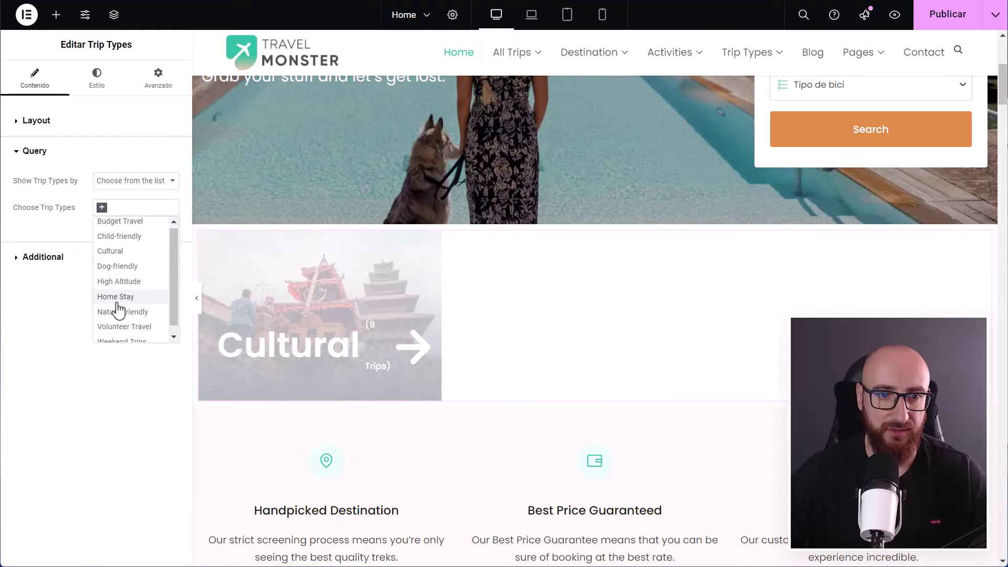
pyautogui.click(121, 274)
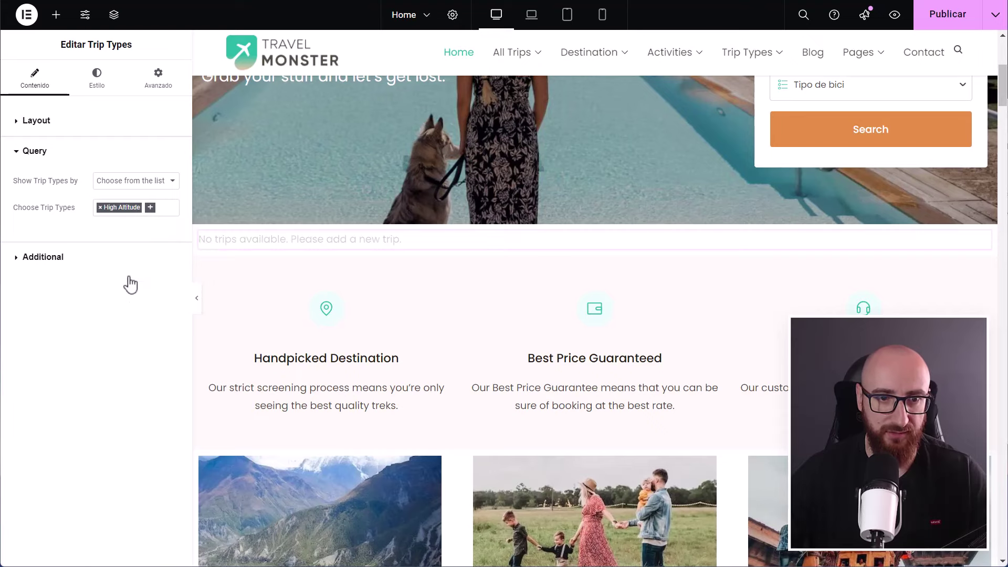
pyautogui.click(100, 208)
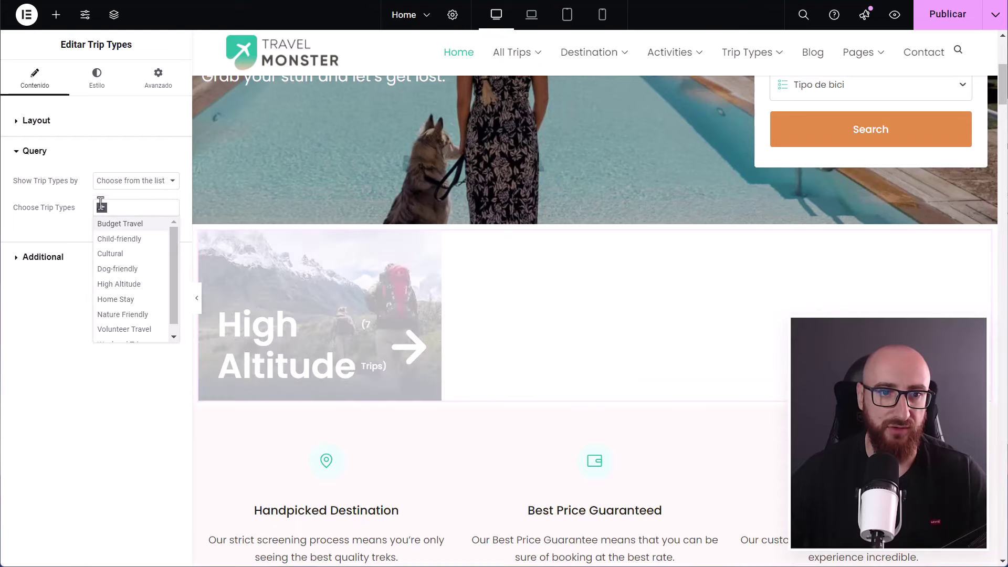
pyautogui.click(93, 185)
pyautogui.click(169, 180)
pyautogui.click(144, 196)
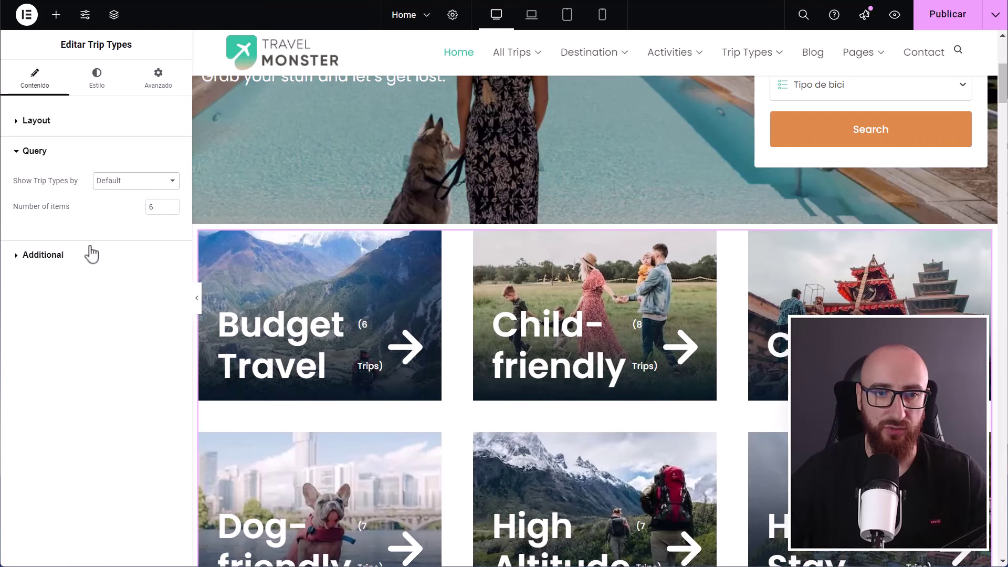
# - In the Style tab, set the Title typography size of the Trip Types cards to 20 px
pyautogui.click(95, 89)
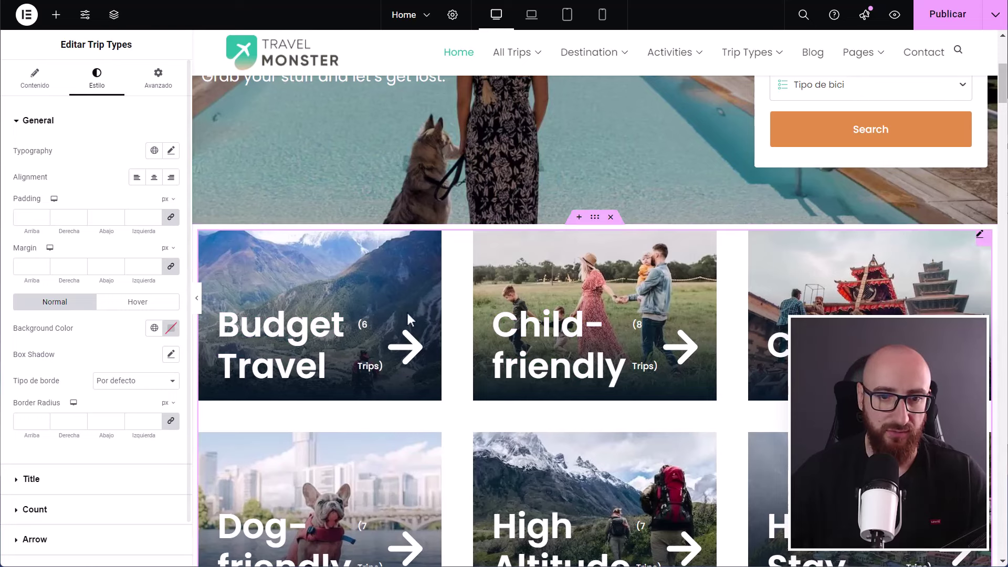
pyautogui.scroll(-3, 762, 341)
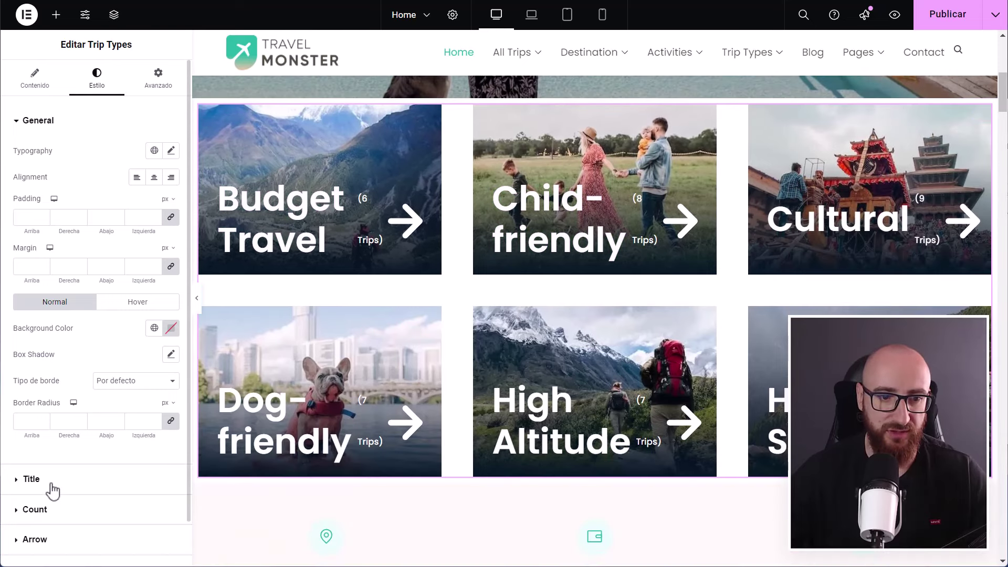
pyautogui.click(48, 483)
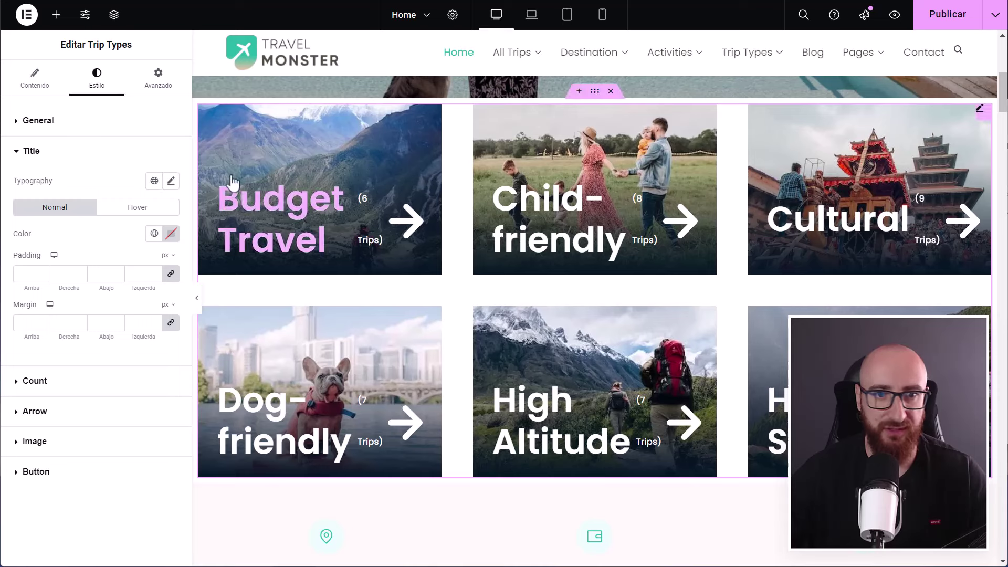
pyautogui.click(171, 181)
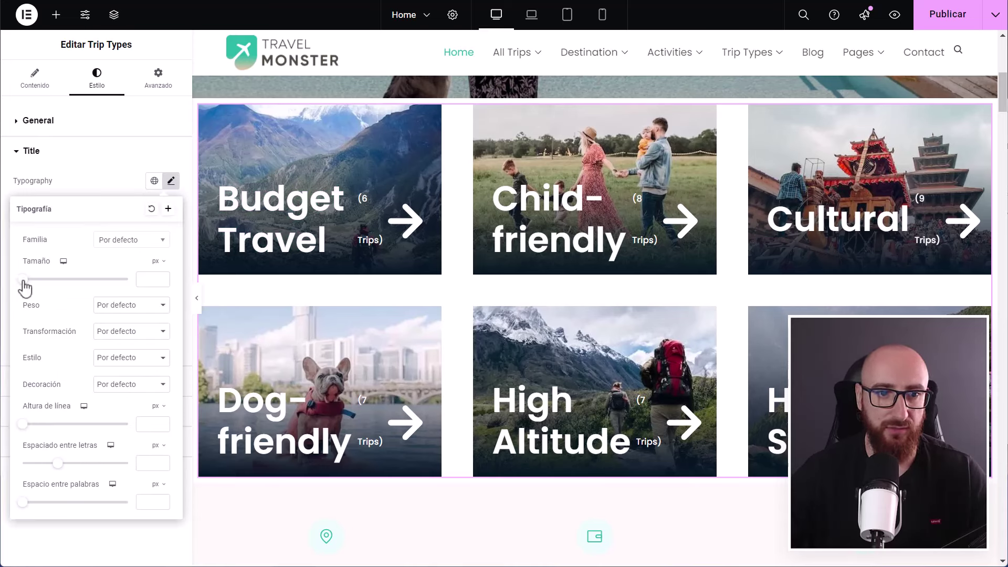
pyautogui.moveTo(23, 281); pyautogui.dragTo(33, 281)
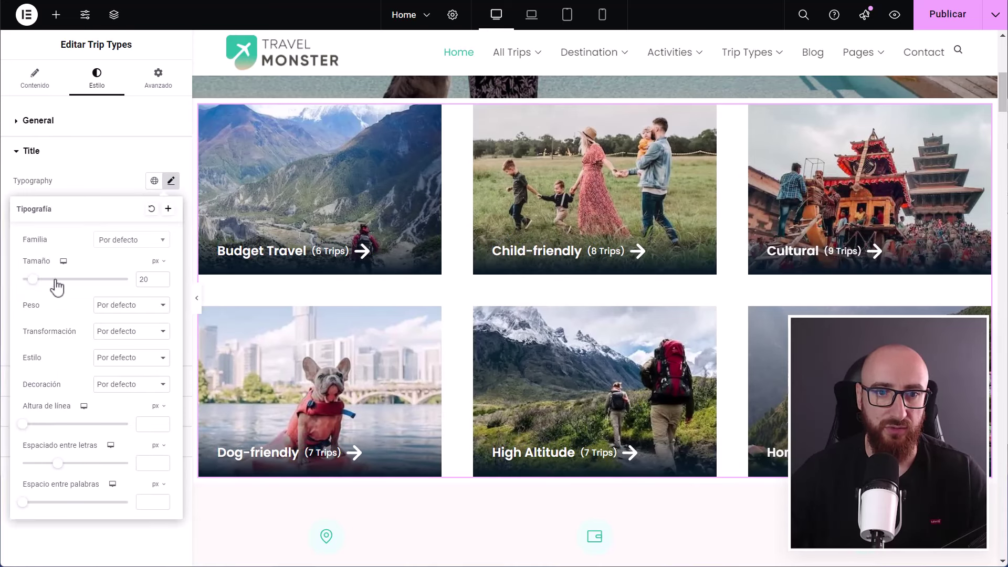
pyautogui.click(84, 152)
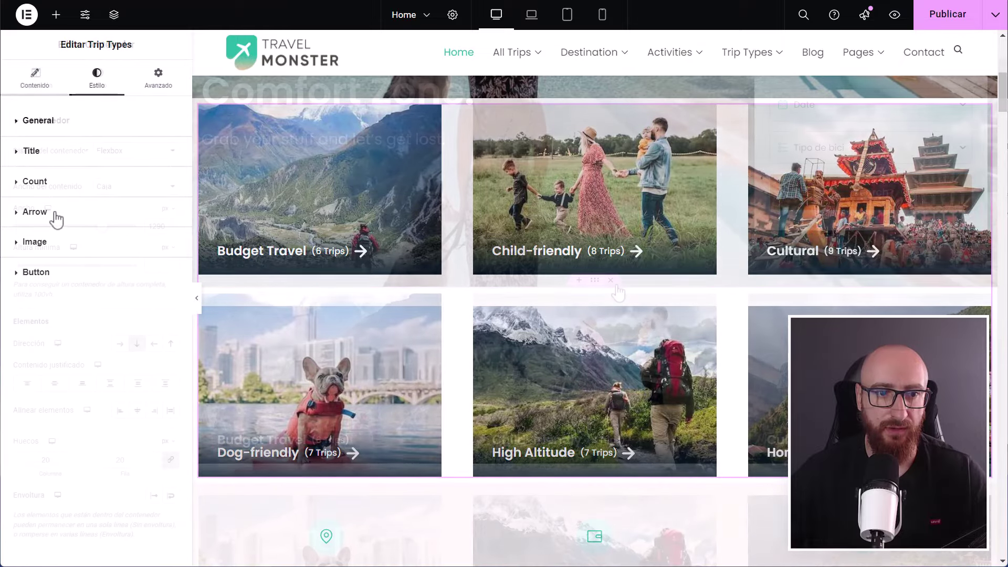
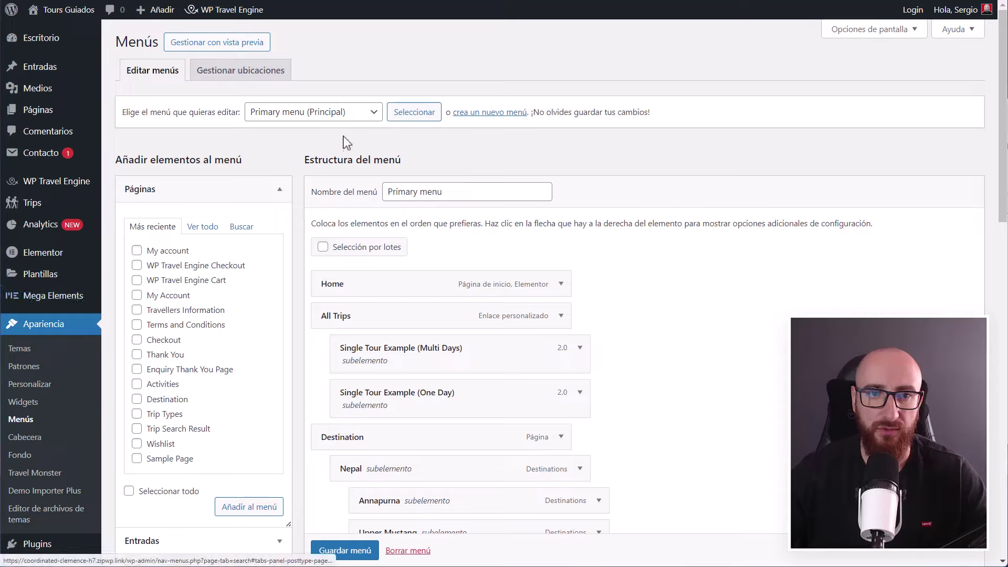
# - Select the Primary menu for editing and check the Screen Options panels
pyautogui.click(341, 113)
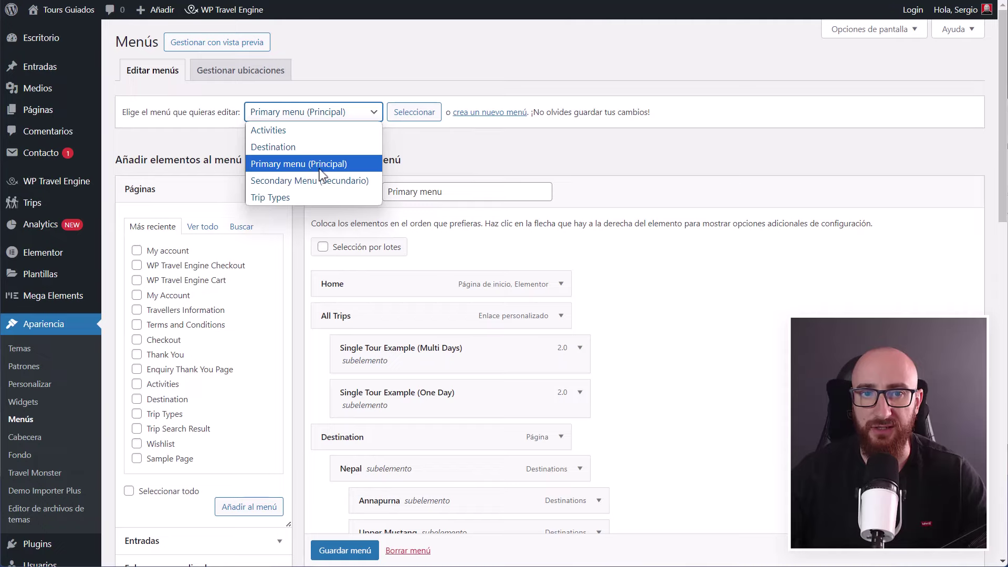
pyautogui.click(499, 87)
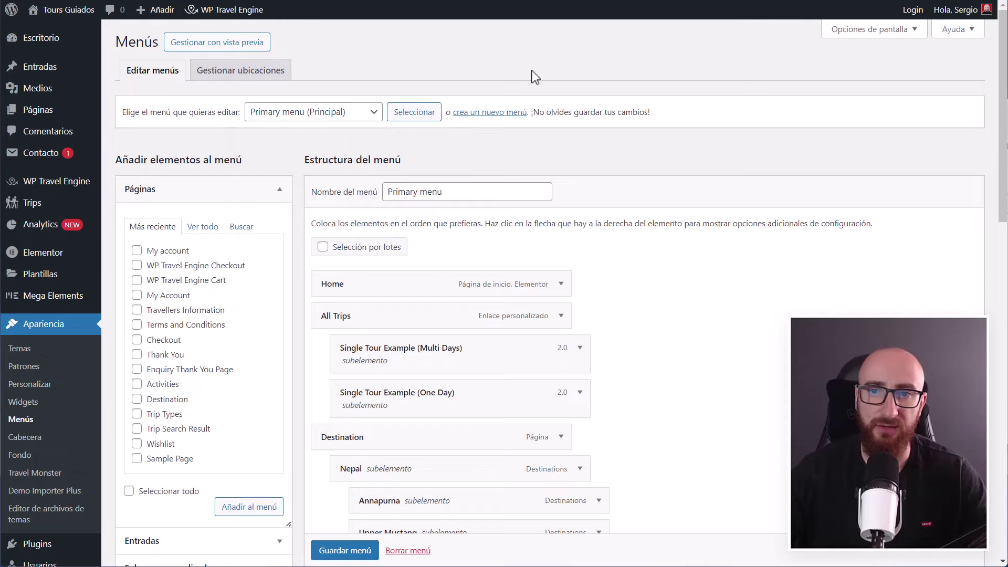
pyautogui.click(907, 31)
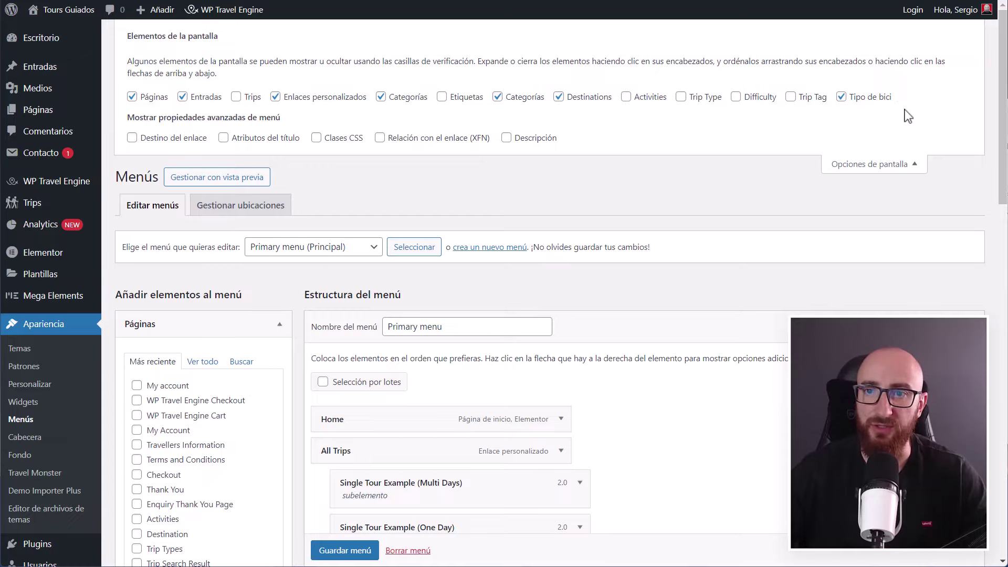
pyautogui.click(915, 165)
pyautogui.scroll(-5, 168, 315)
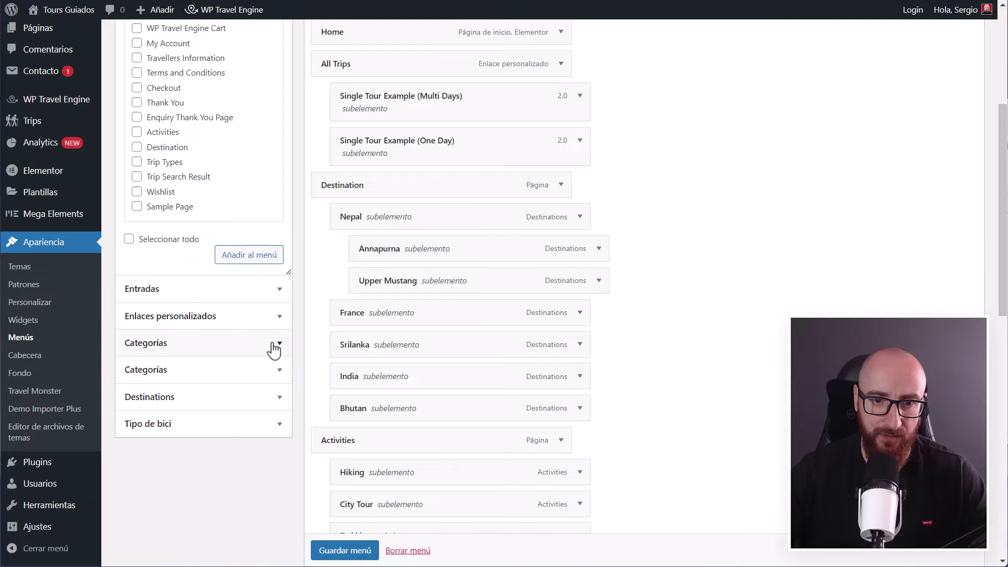
pyautogui.scroll(1, 485, 301)
pyautogui.scroll(5, 485, 300)
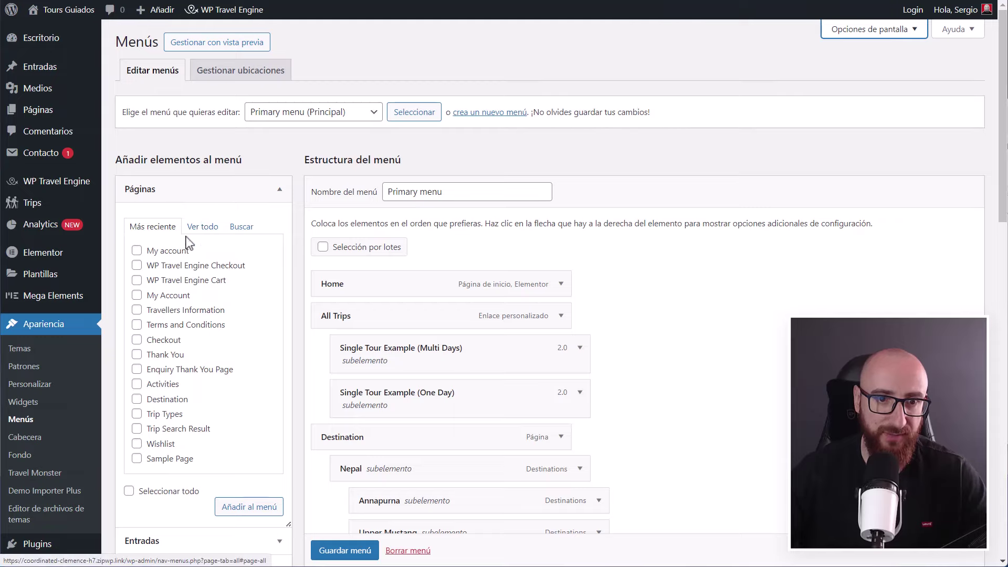
# - Add the second Destination page to the menu and move it below Blog
pyautogui.click(208, 228)
pyautogui.scroll(-1, 126, 251)
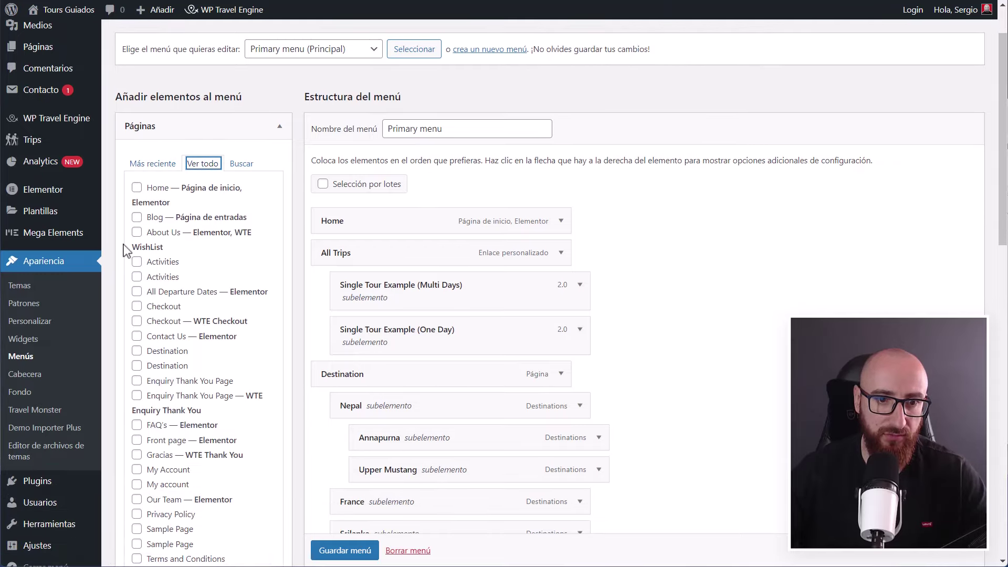
pyautogui.click(136, 367)
pyautogui.scroll(-10, 142, 373)
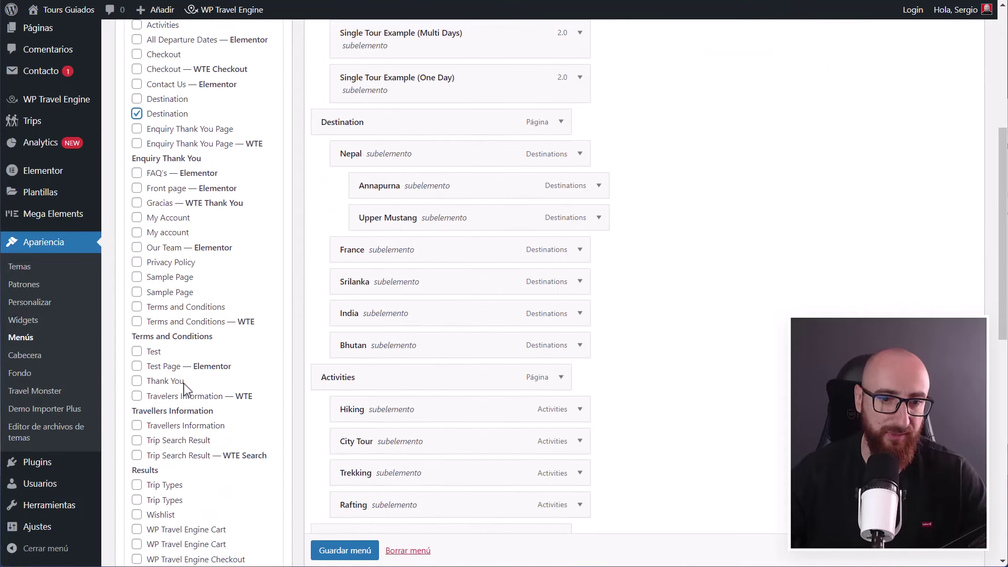
pyautogui.click(247, 422)
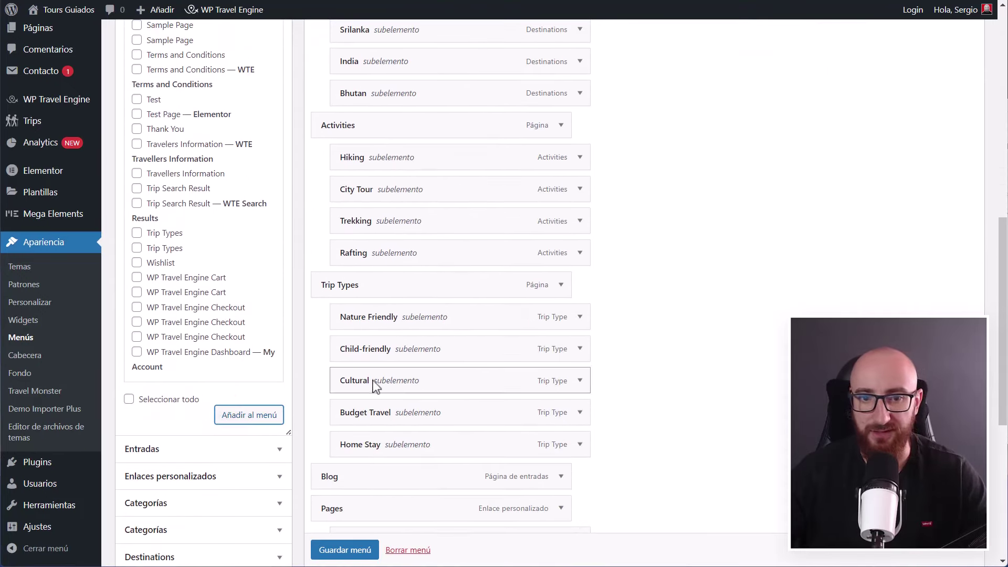
pyautogui.scroll(-5, 505, 350)
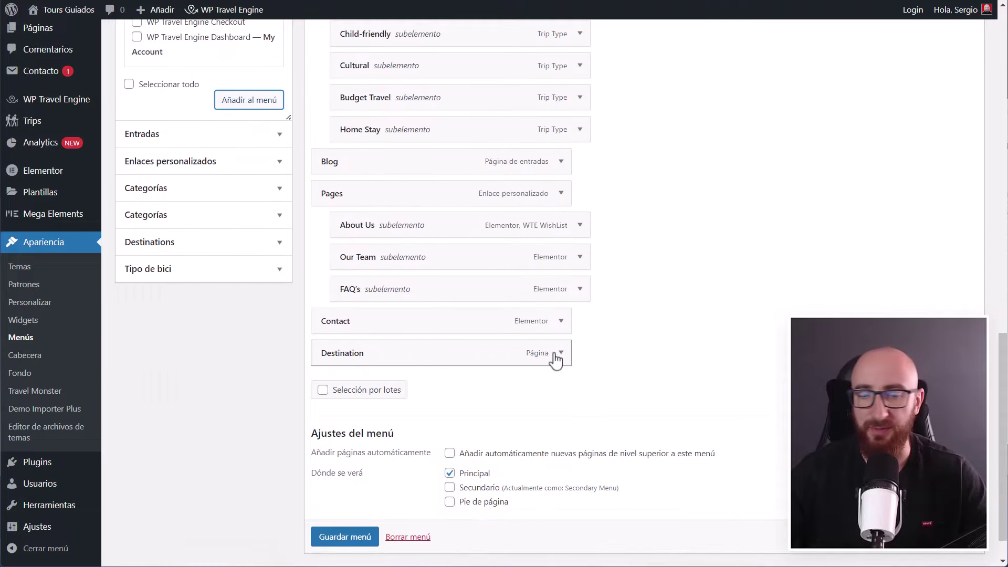
pyautogui.moveTo(513, 352); pyautogui.dragTo(323, 240)
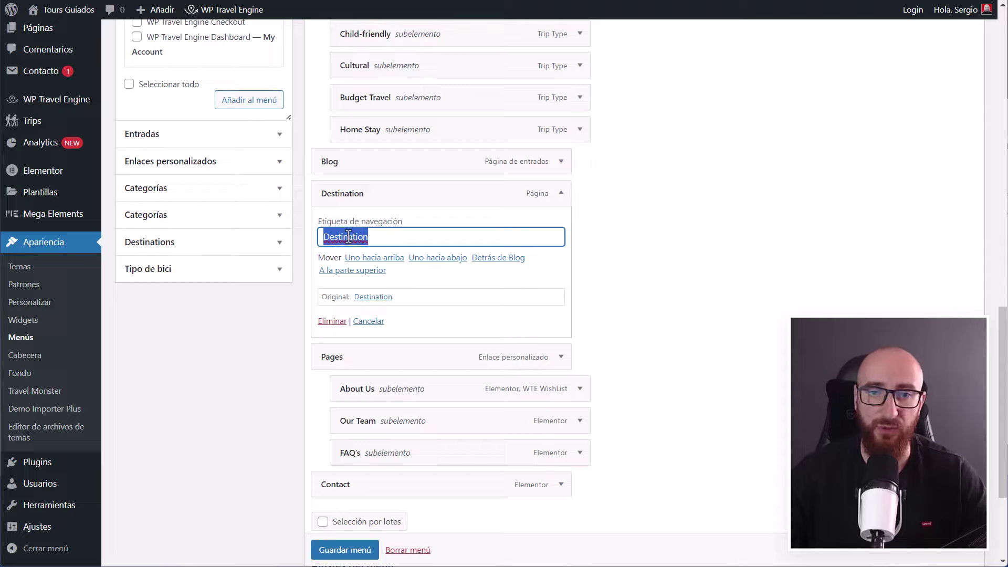
# - Remove the Destination item from the Primary menu and save the menu
pyautogui.click(567, 199)
pyautogui.click(563, 198)
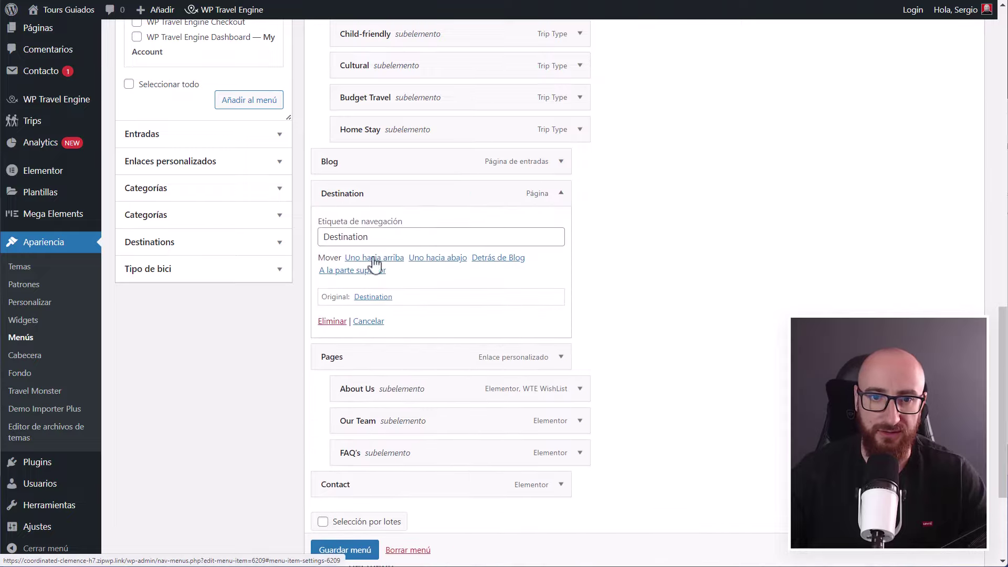
pyautogui.click(332, 322)
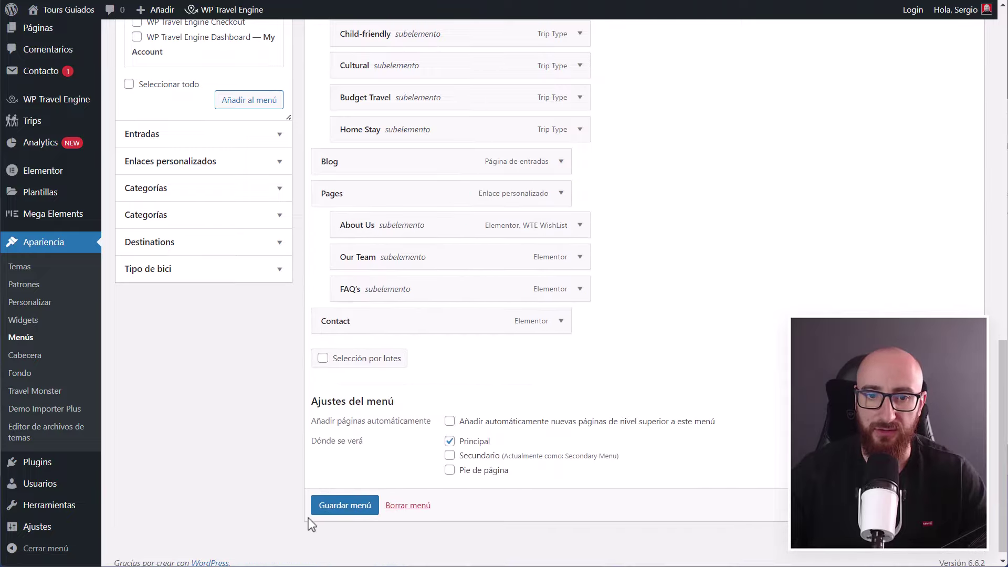
pyautogui.click(347, 505)
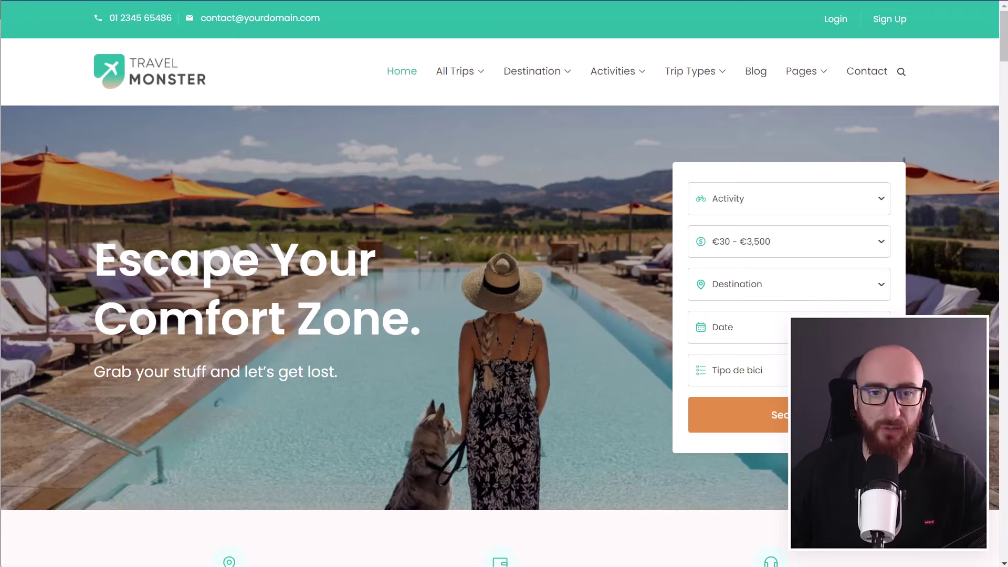
# - Filter trips by the MTB bike type and open the Camino de Santiago trip
pyautogui.click(775, 378)
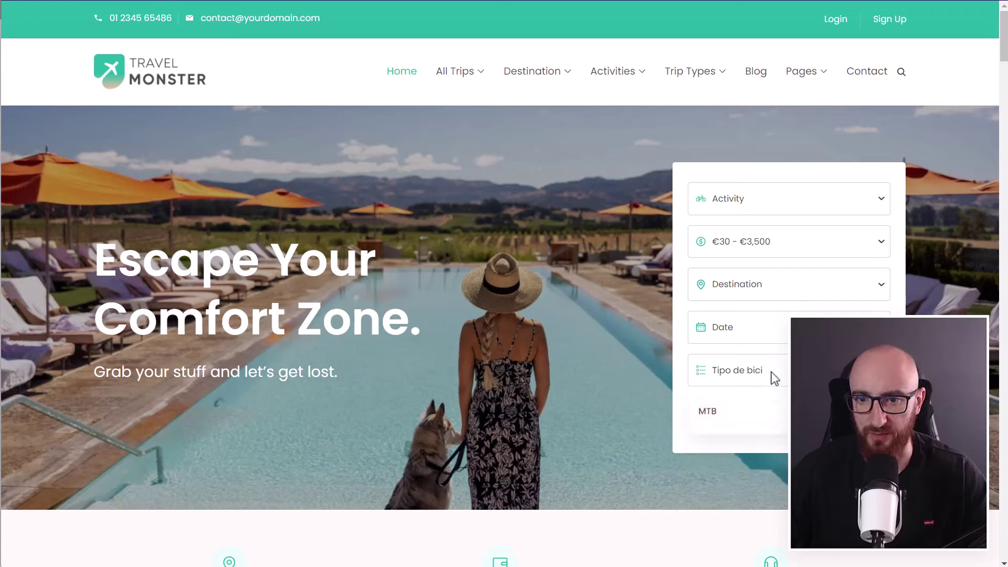
pyautogui.click(704, 418)
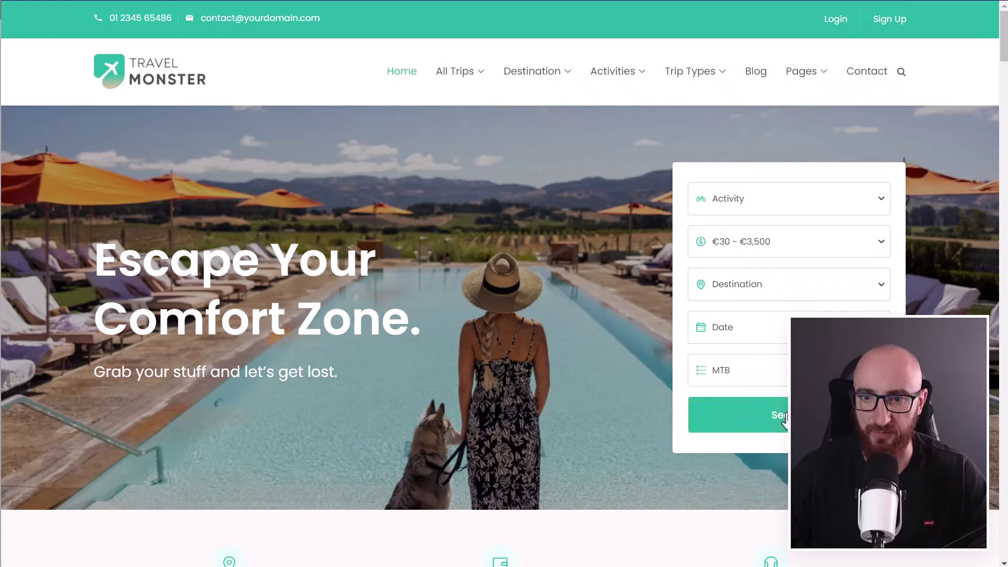
pyautogui.click(749, 412)
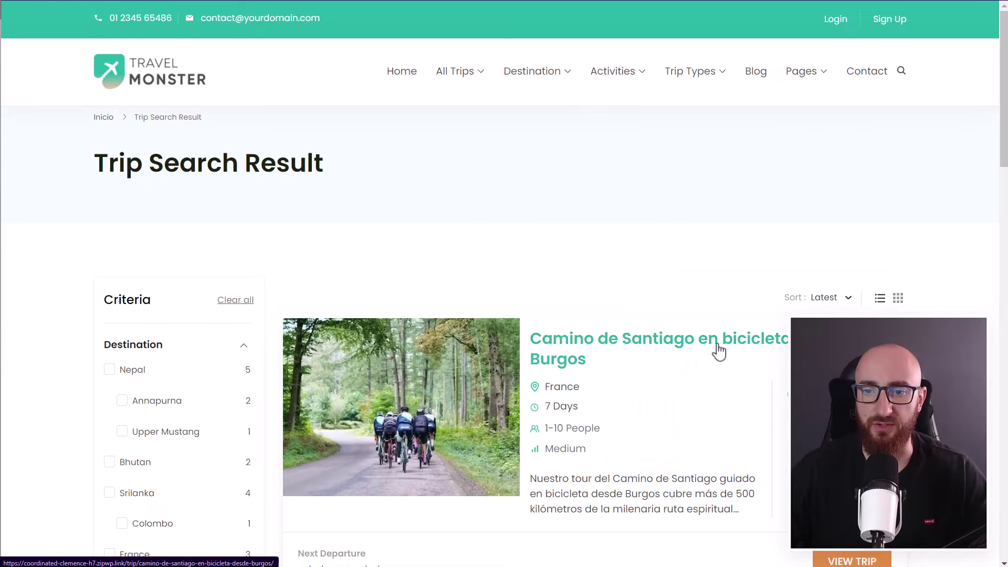
pyautogui.click(719, 352)
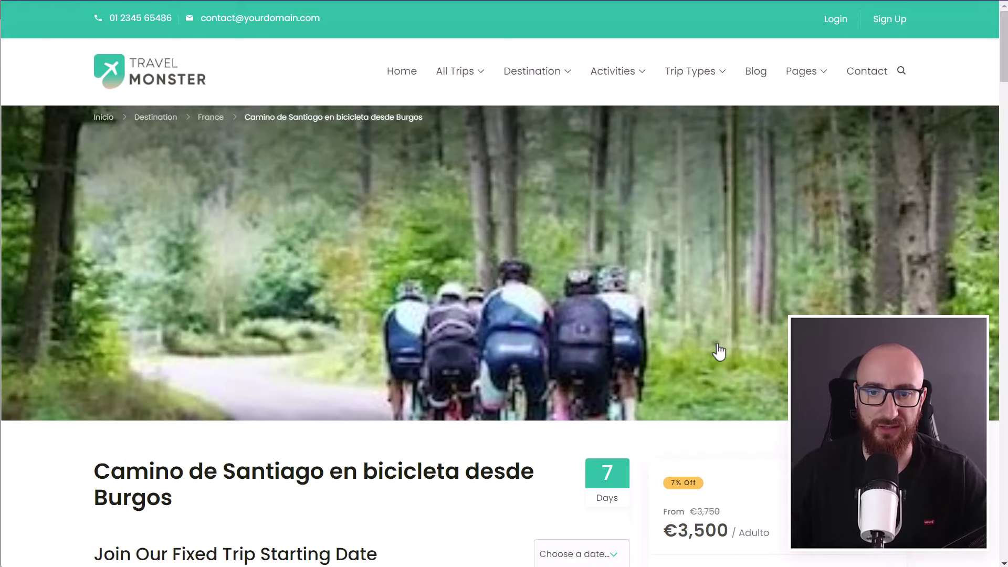
pyautogui.scroll(-8, 393, 200)
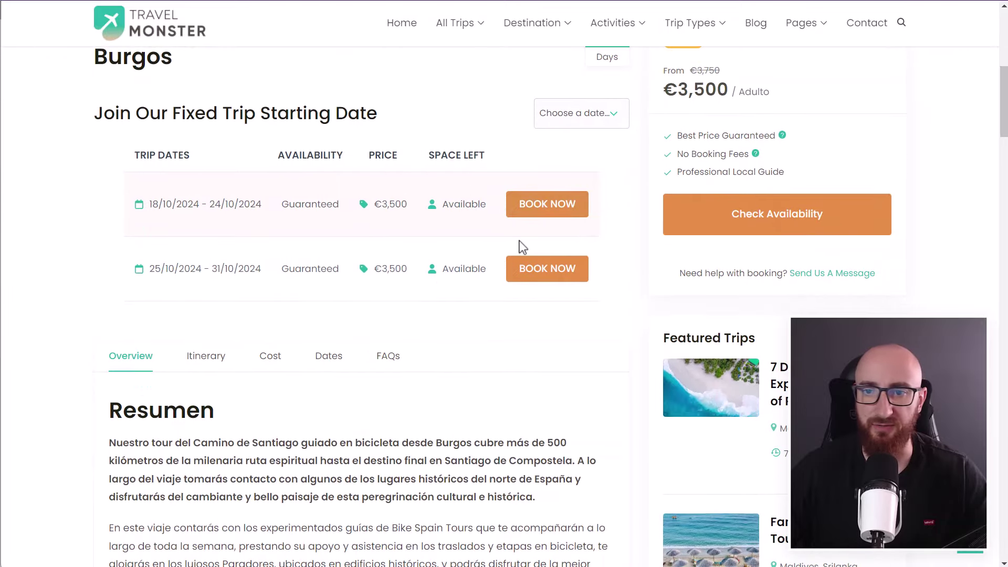
# - Book 25 October with 2 adults and one Suplemento individual, then proceed to checkout
pyautogui.click(747, 219)
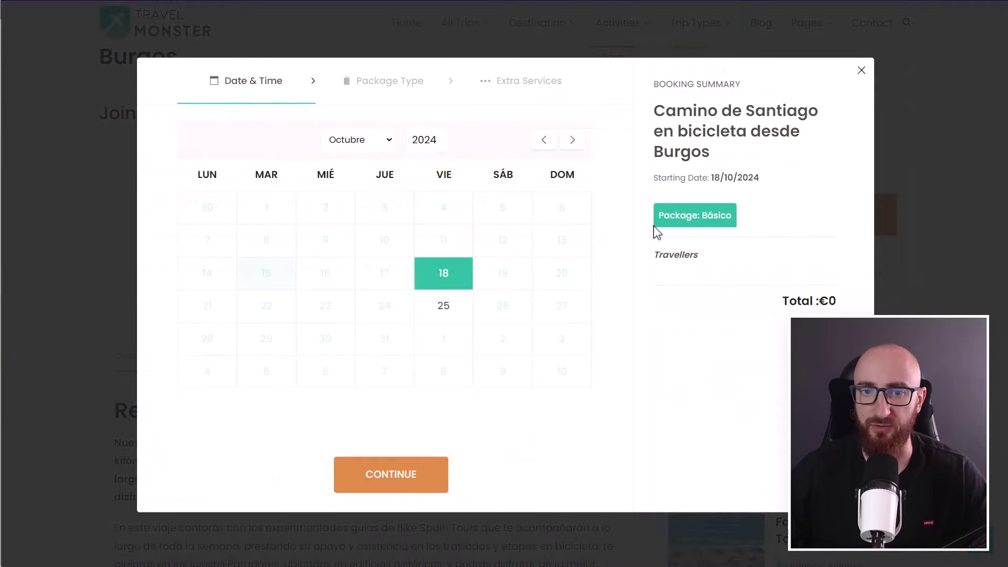
pyautogui.click(456, 314)
pyautogui.click(416, 490)
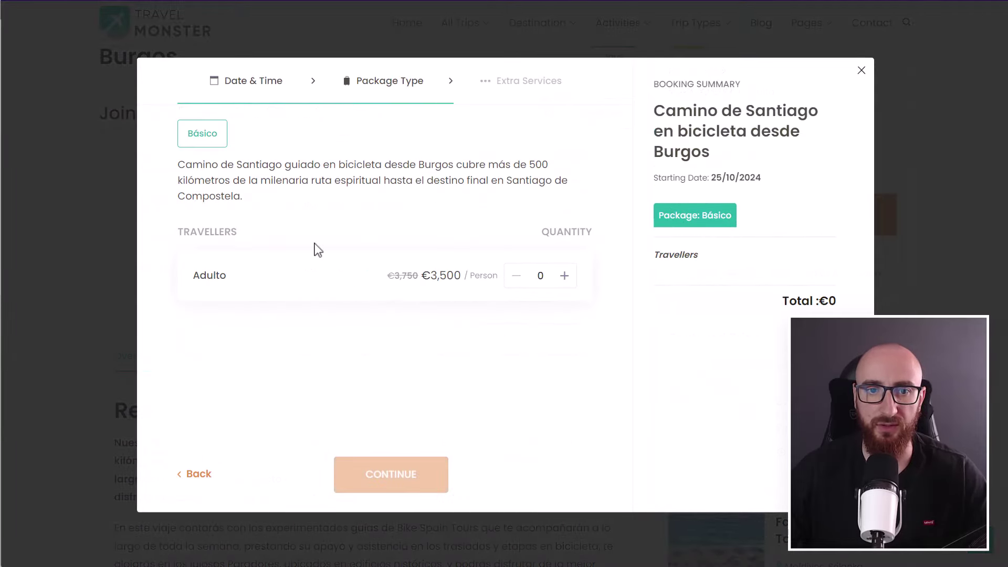
pyautogui.click(564, 276)
pyautogui.click(564, 275)
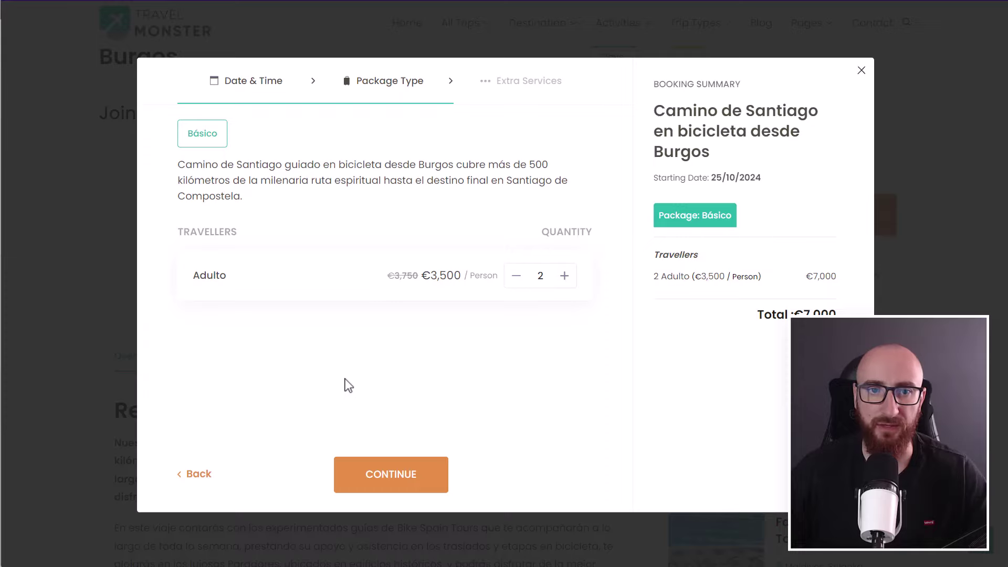
pyautogui.click(417, 478)
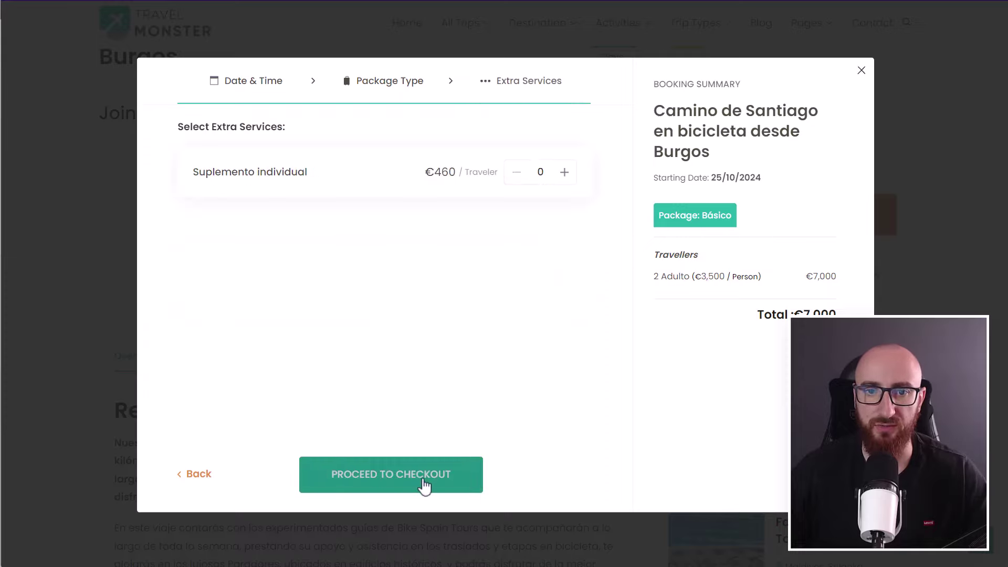
pyautogui.click(566, 176)
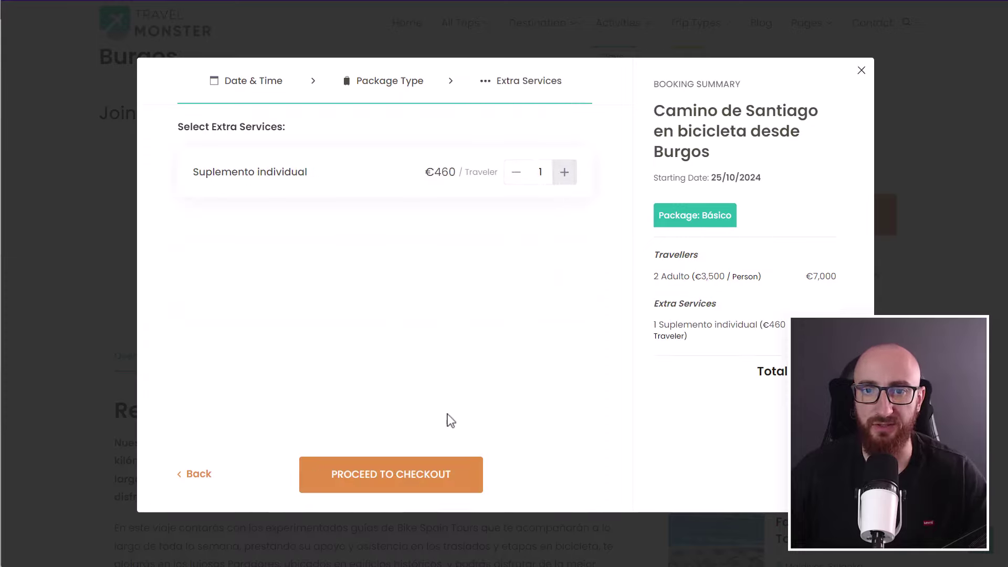
pyautogui.click(430, 485)
# - Autofill the billing details with saved test data and submit the pay-later booking
pyautogui.scroll(-5, 180, 326)
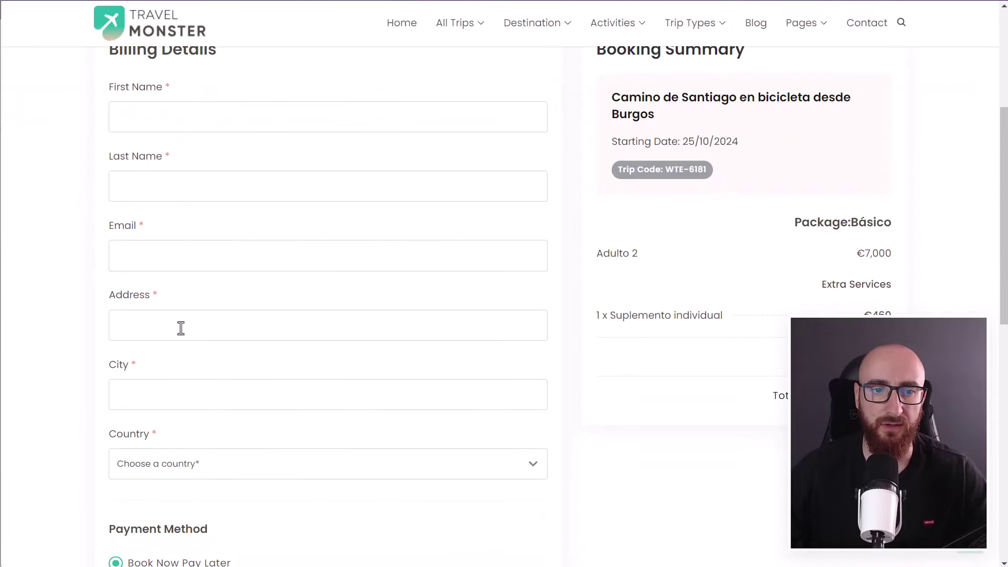
pyautogui.click(146, 124)
pyautogui.click(221, 151)
pyautogui.scroll(1, 269, 365)
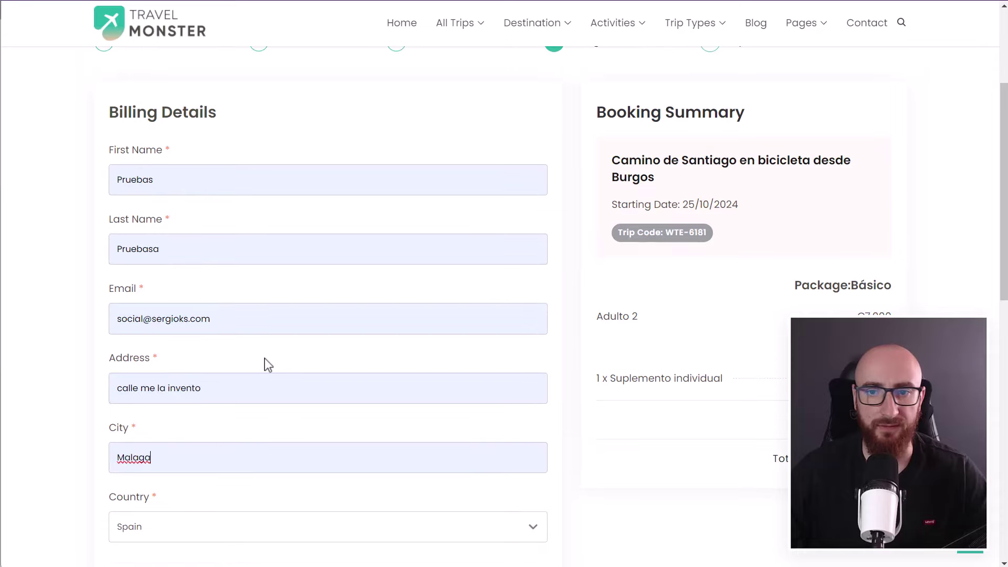
pyautogui.scroll(-6, 267, 362)
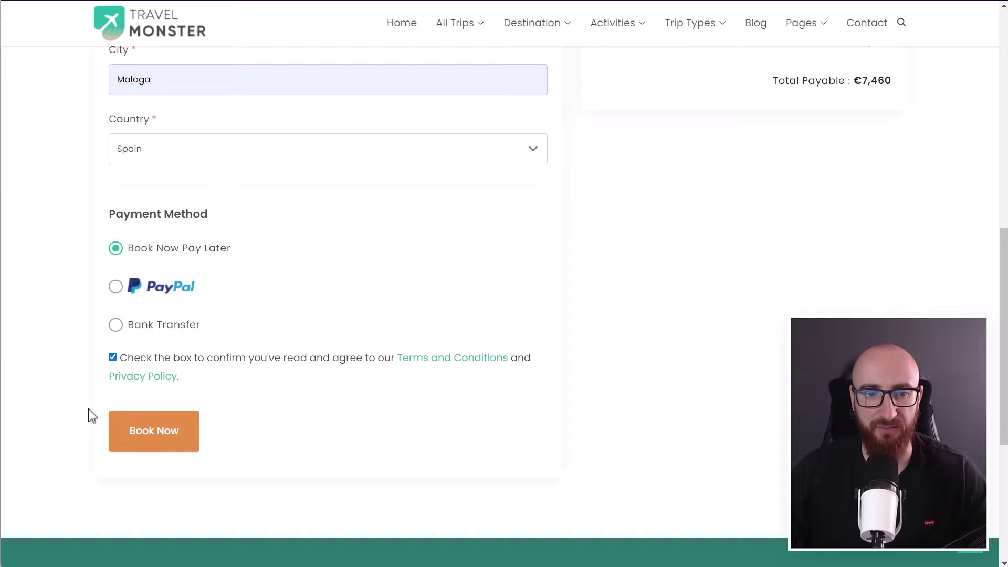
pyautogui.click(166, 437)
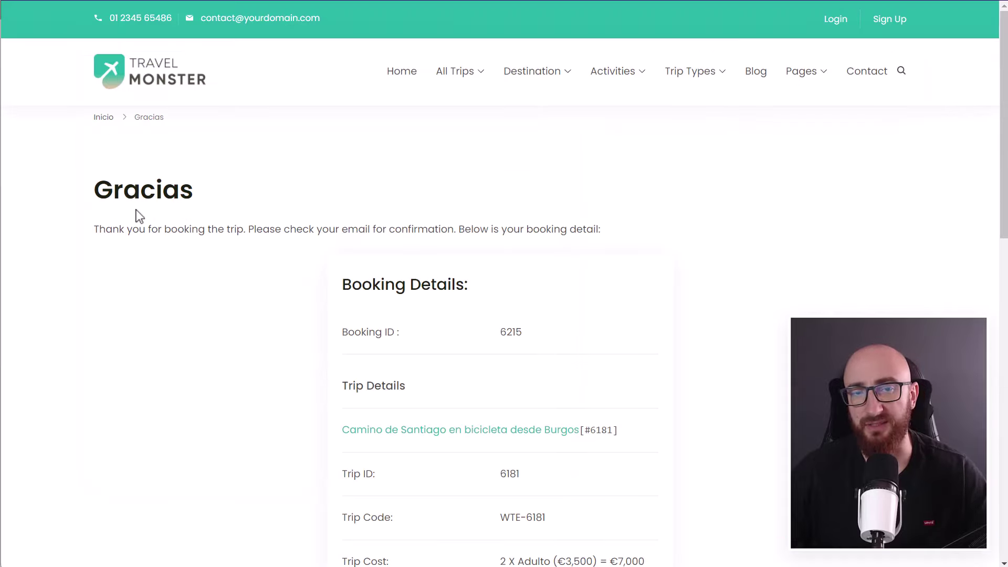
# - Review the Gracias confirmation showing €7,460 with status Pending
pyautogui.scroll(-4, 319, 222)
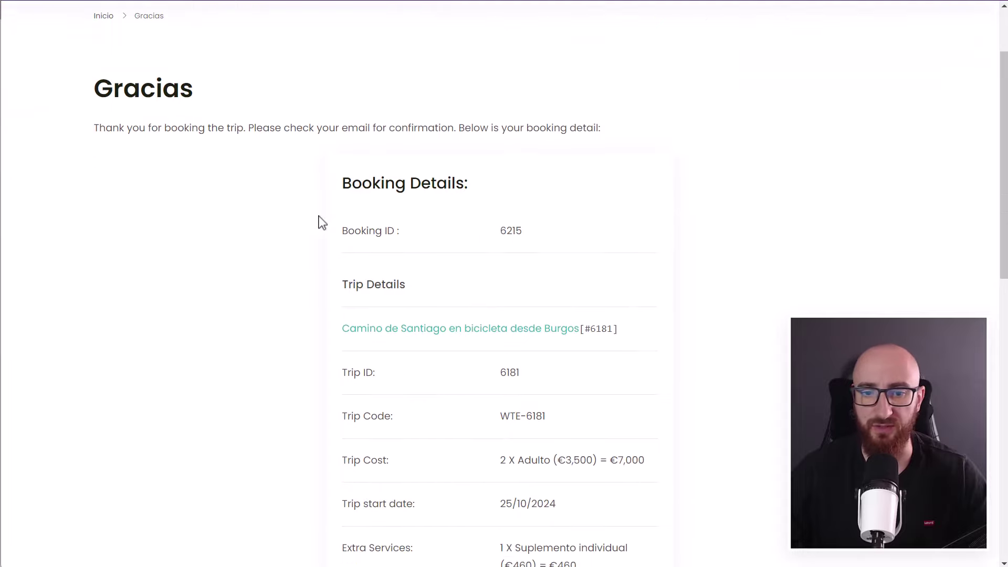
pyautogui.scroll(3, 304, 223)
pyautogui.scroll(-8, 319, 250)
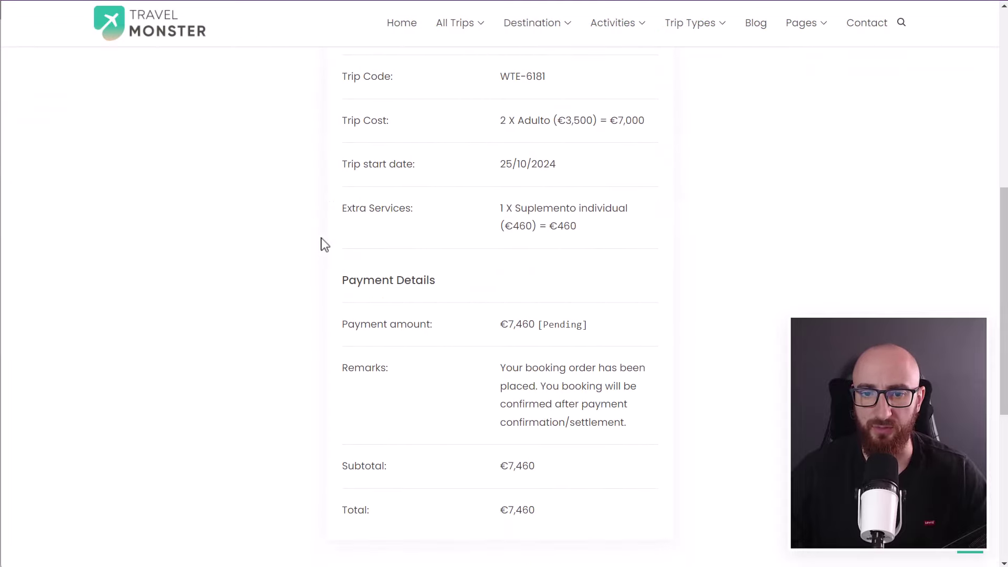
pyautogui.scroll(5, 351, 237)
pyautogui.scroll(-10, 472, 328)
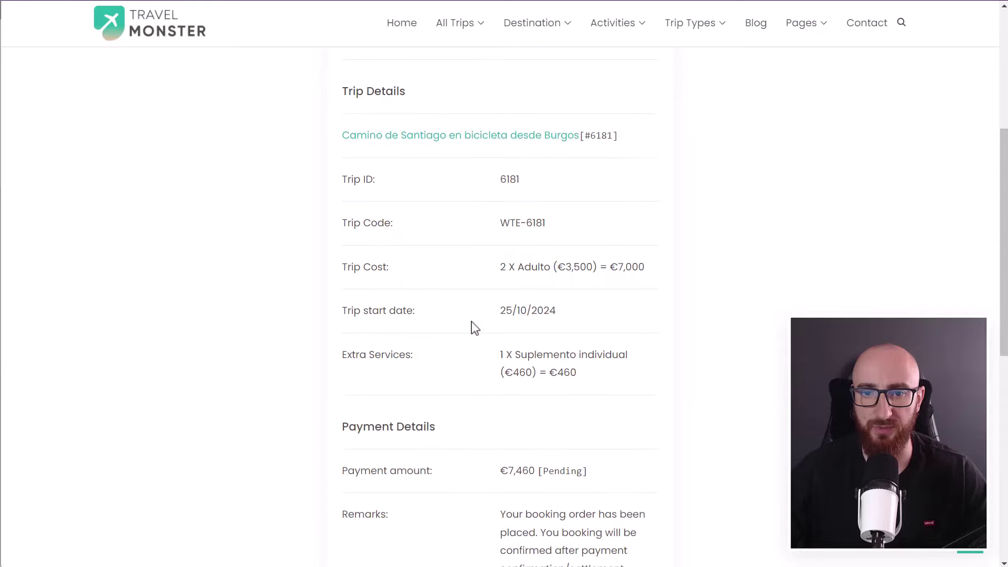
pyautogui.scroll(5, 432, 198)
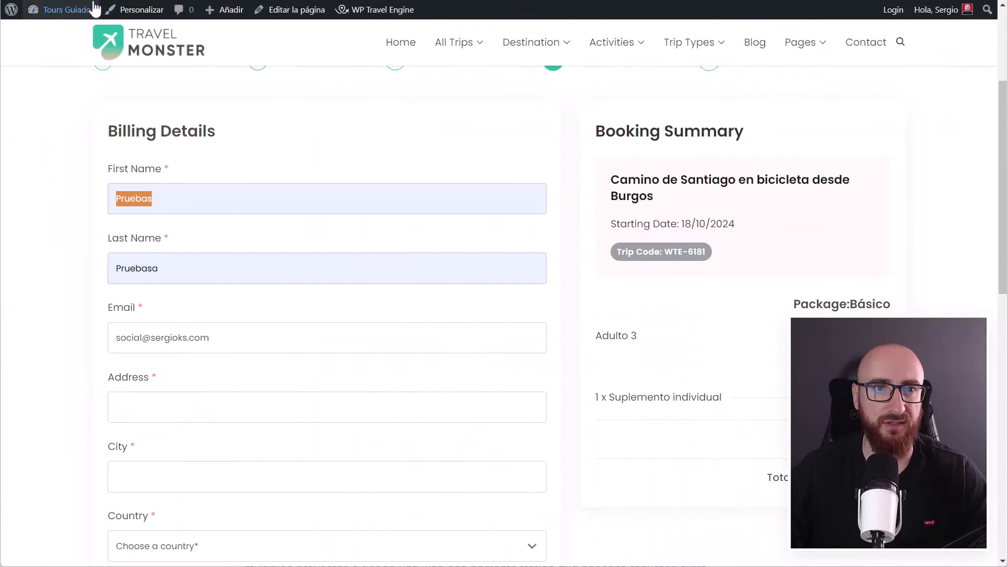
# - Go from the admin dashboard to the WP Travel Engine Bookings list
pyautogui.moveTo(79, 12)
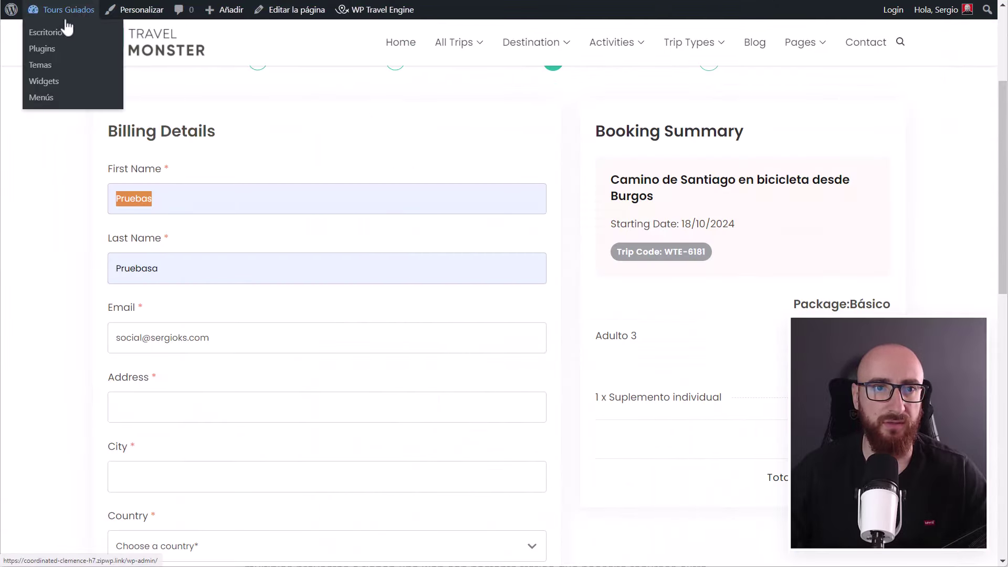
pyautogui.click(59, 36)
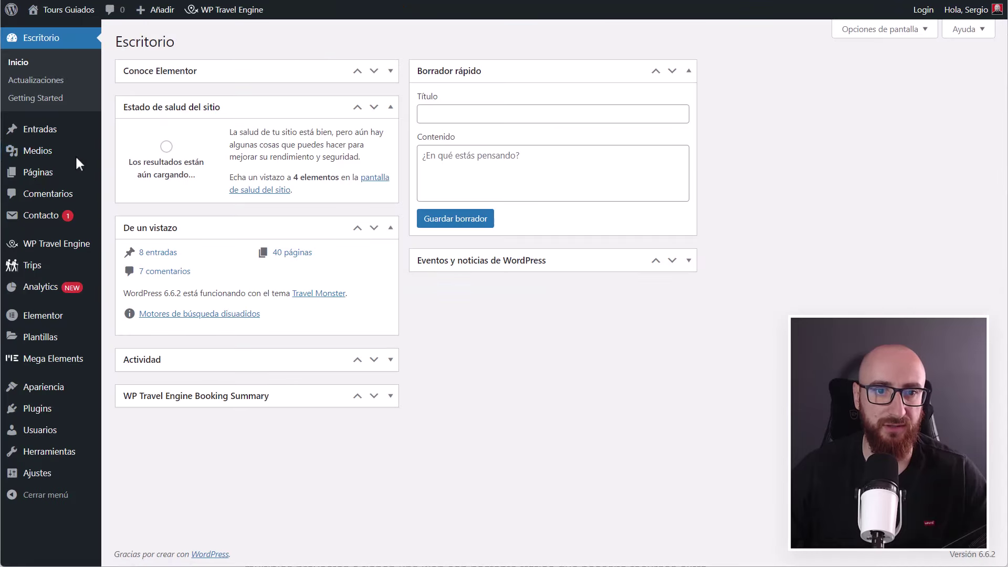
pyautogui.moveTo(87, 268)
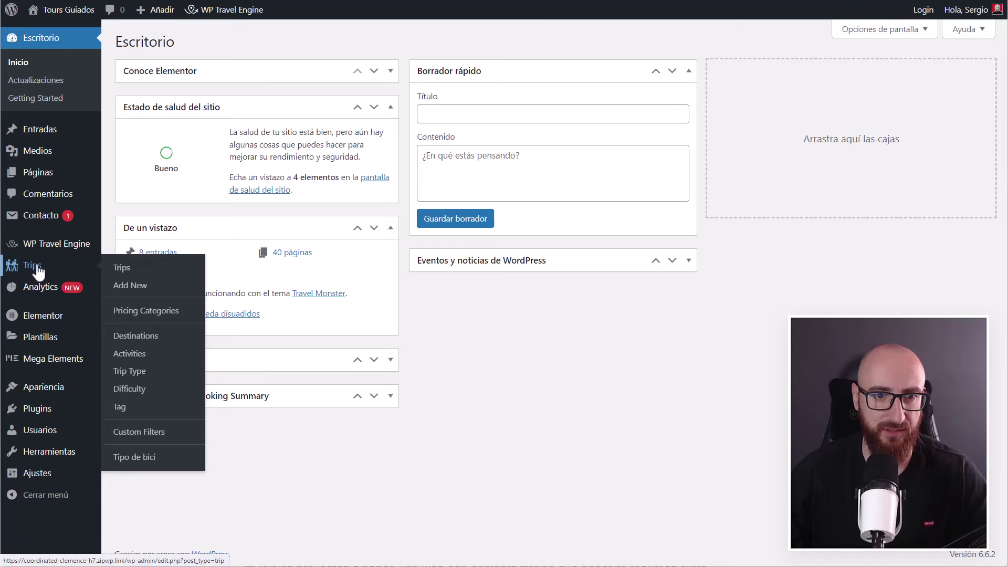
pyautogui.click(44, 249)
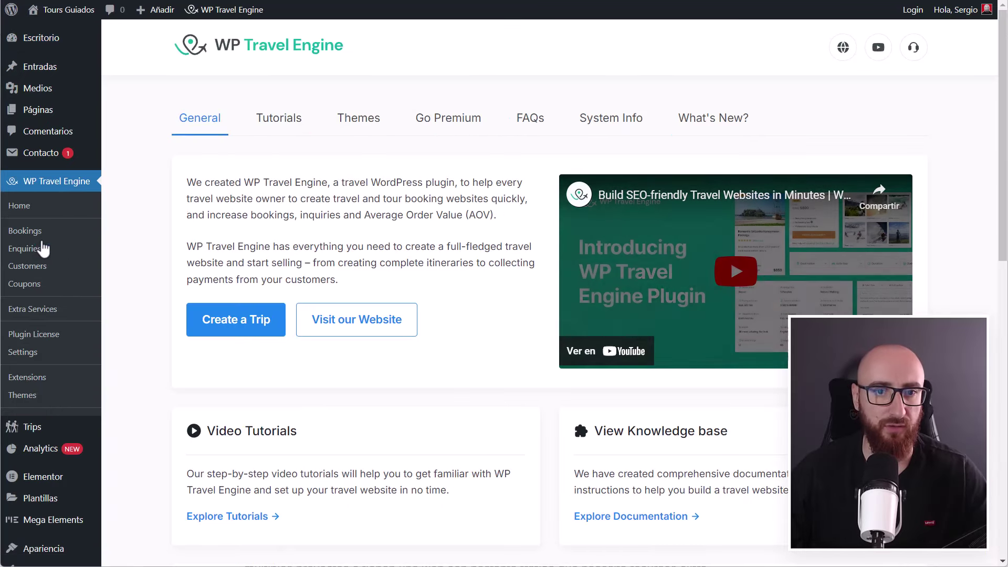
pyautogui.click(31, 234)
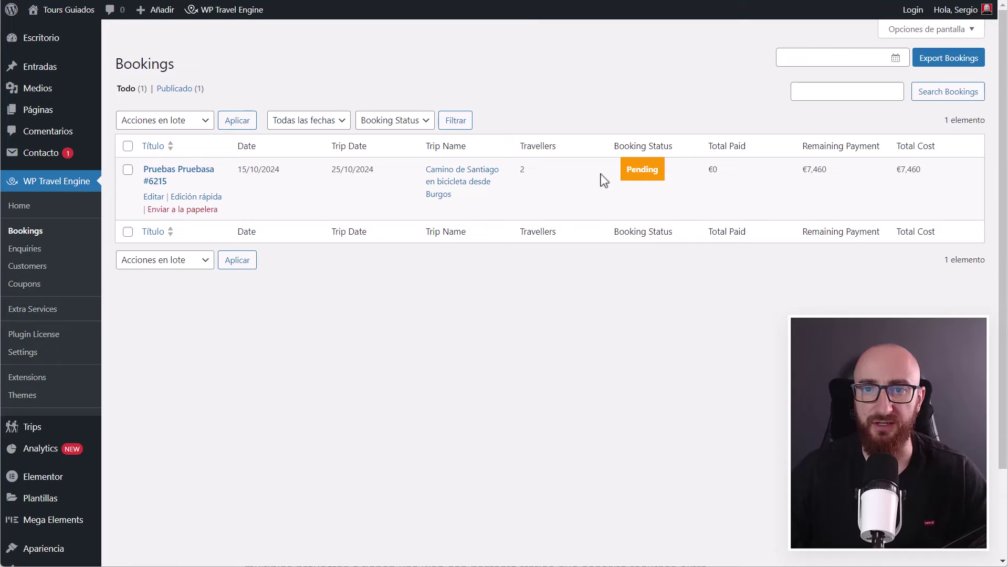
# - Set the test booking's status to Booked and save it, then check Enquiries
pyautogui.click(153, 199)
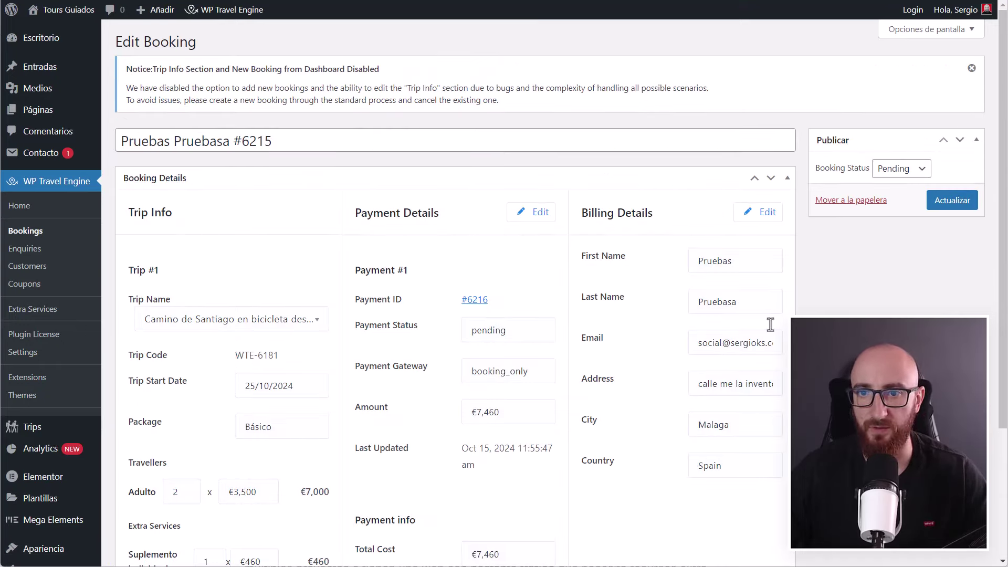
pyautogui.click(909, 178)
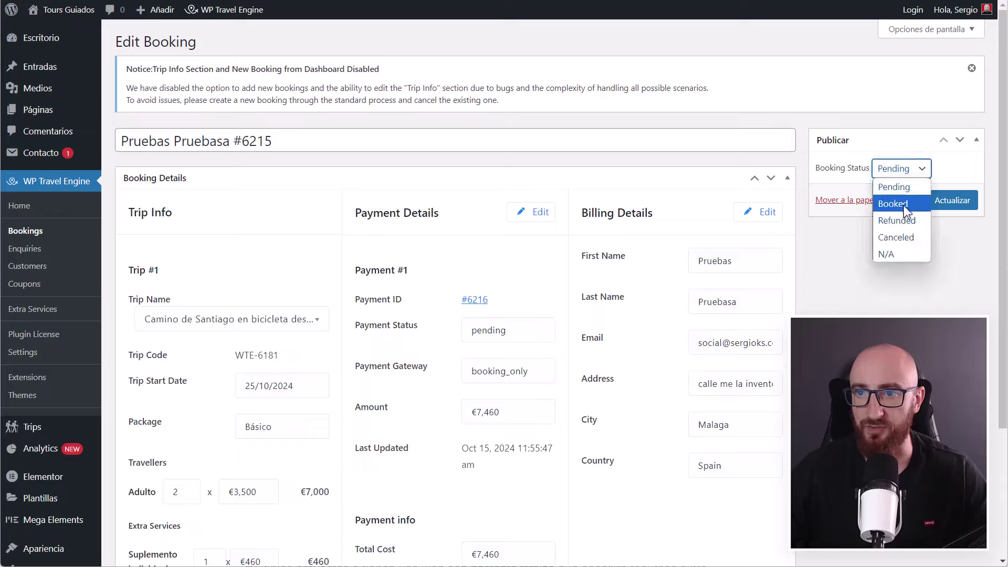
pyautogui.click(904, 209)
pyautogui.click(923, 175)
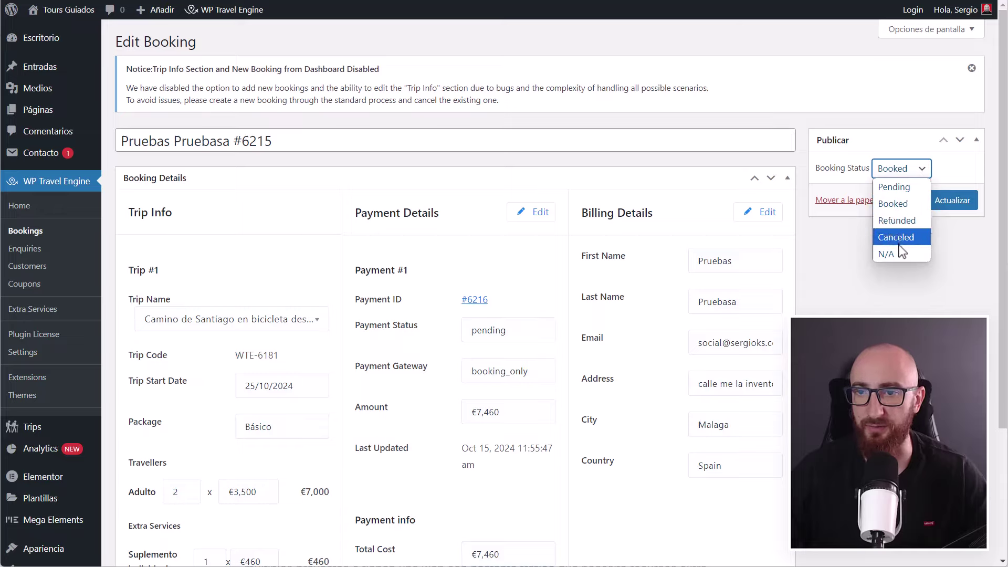
pyautogui.click(903, 205)
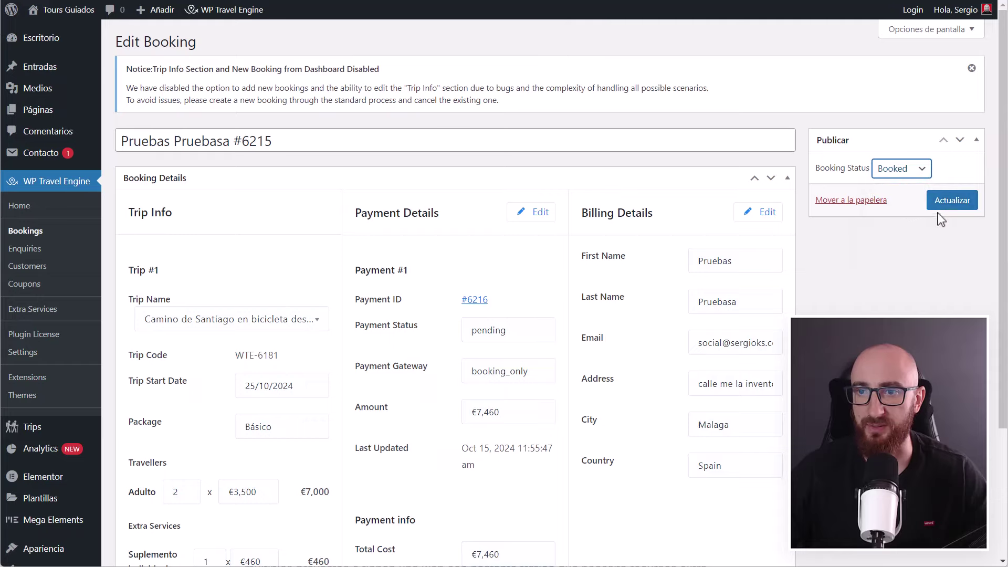
pyautogui.click(950, 202)
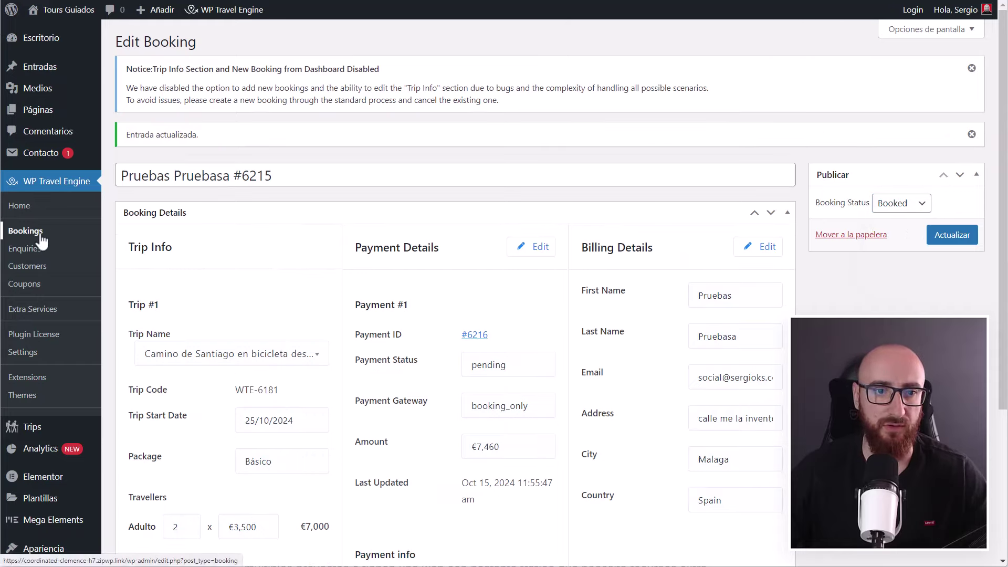
pyautogui.click(40, 236)
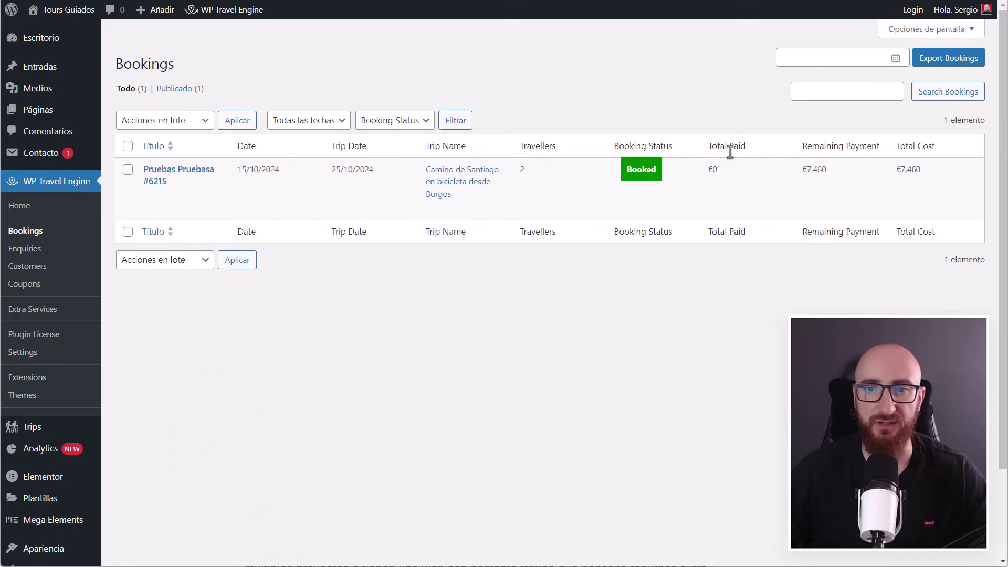
pyautogui.click(30, 251)
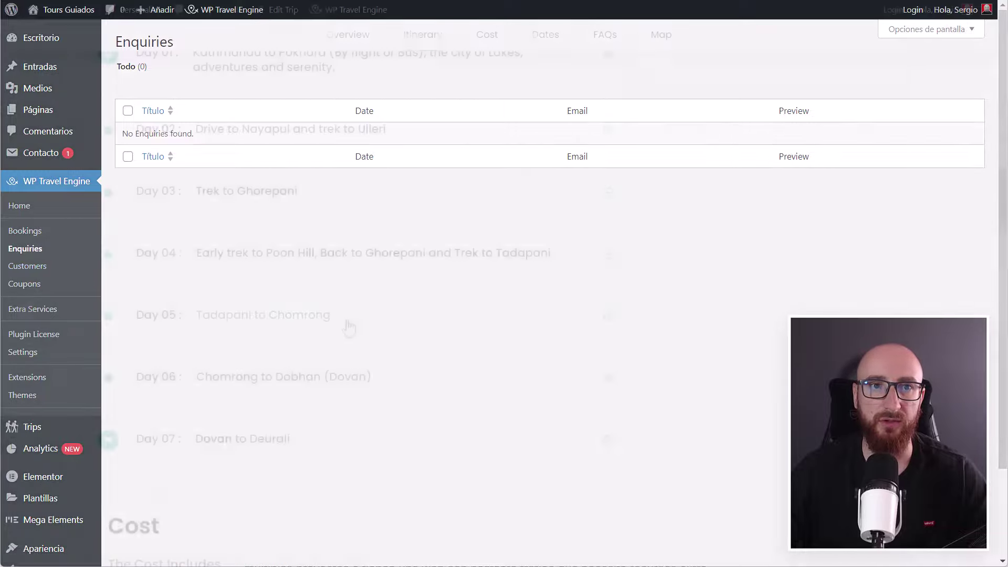
# - Scroll through the Enquiries page to check for any entries
pyautogui.scroll(-15, 294, 268)
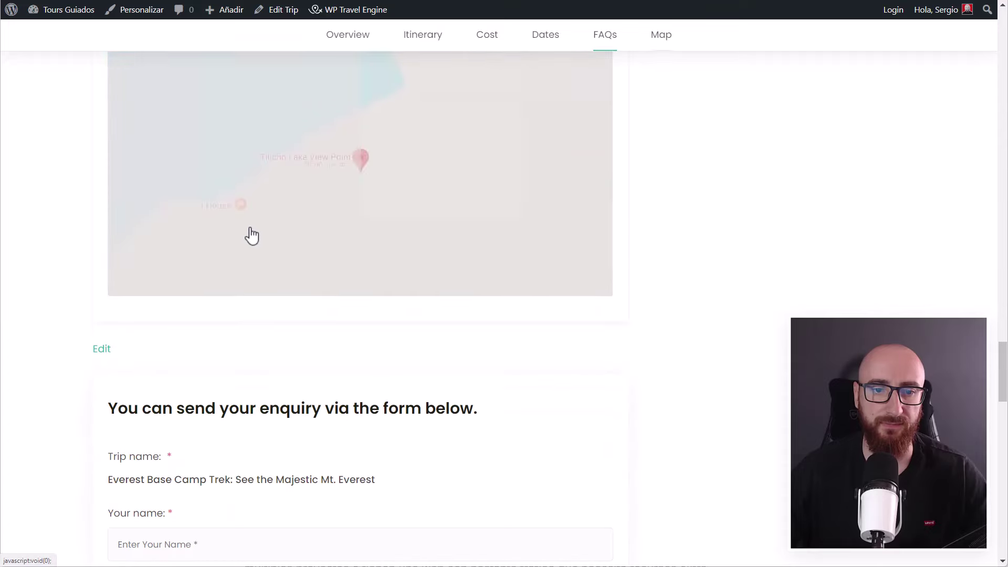
pyautogui.scroll(-10, 252, 237)
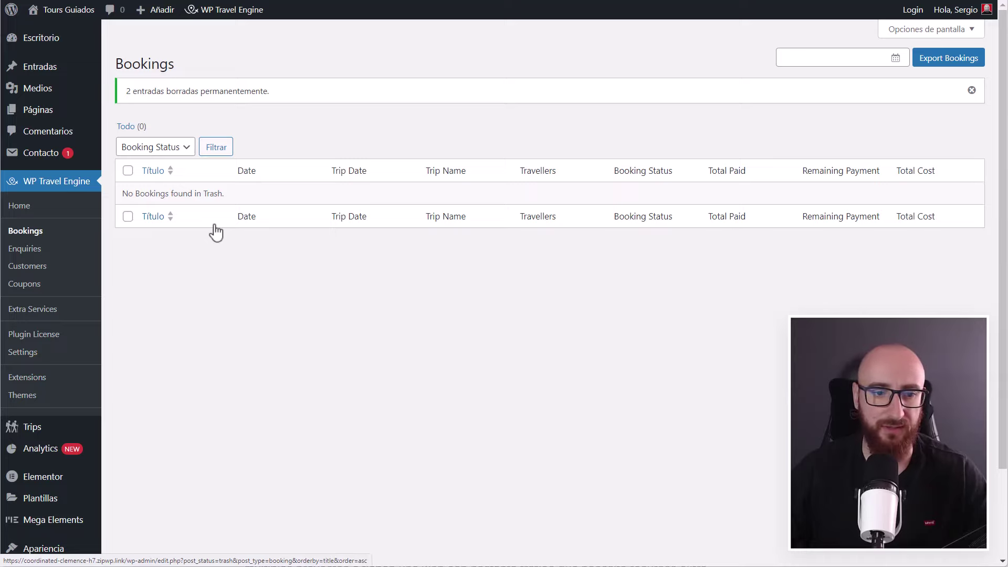
pyautogui.scroll(-2, 214, 232)
pyautogui.scroll(2, 223, 74)
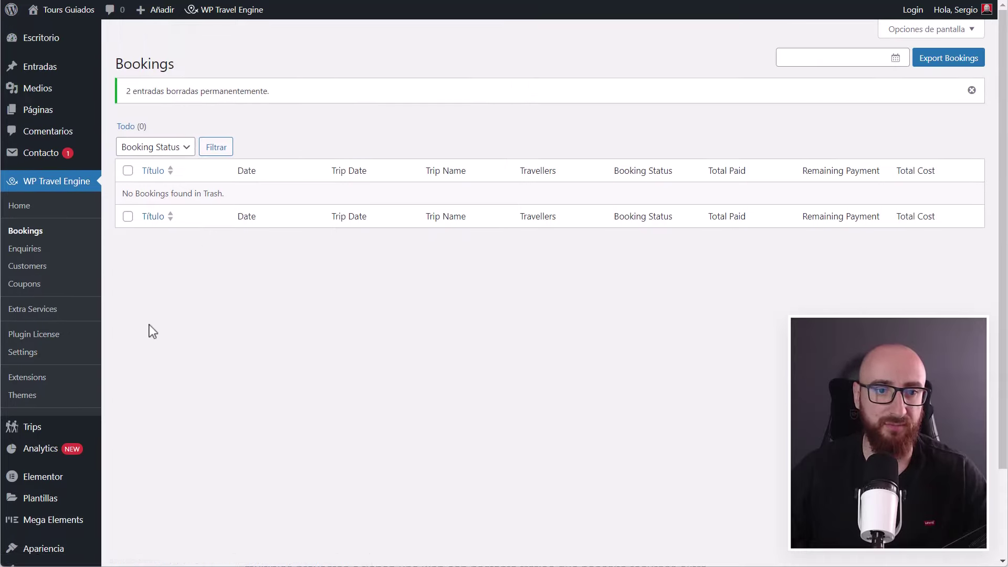